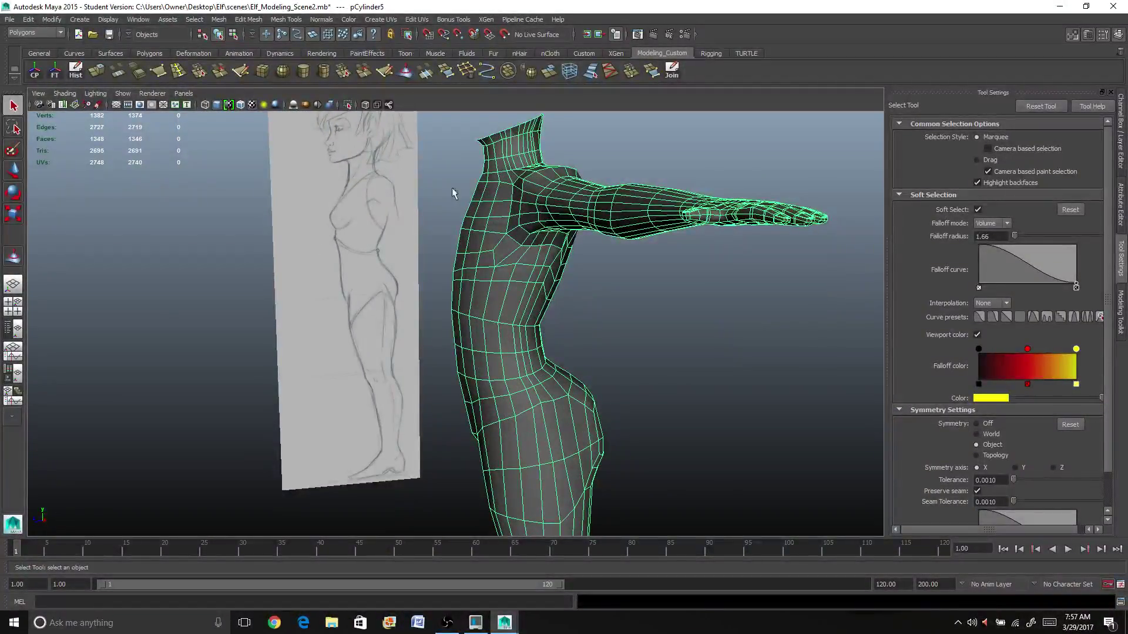
Examine the topology of the body mesh around the chest, shoulder and waist from several angles
scroll(522, 263, "up", 3)
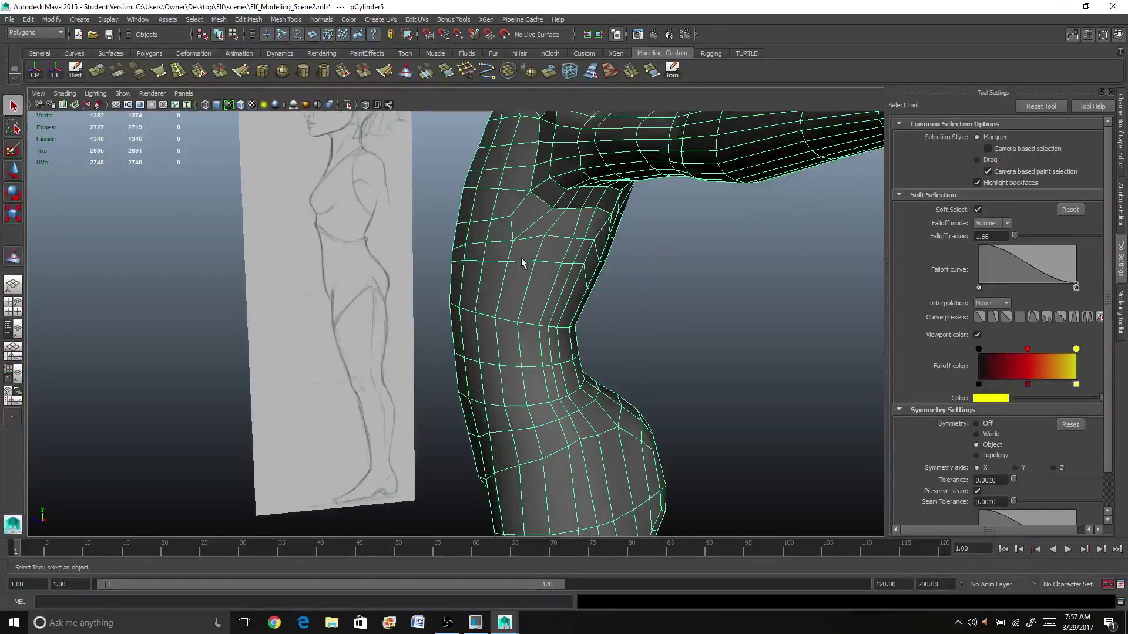
scroll(541, 253, "down", 3)
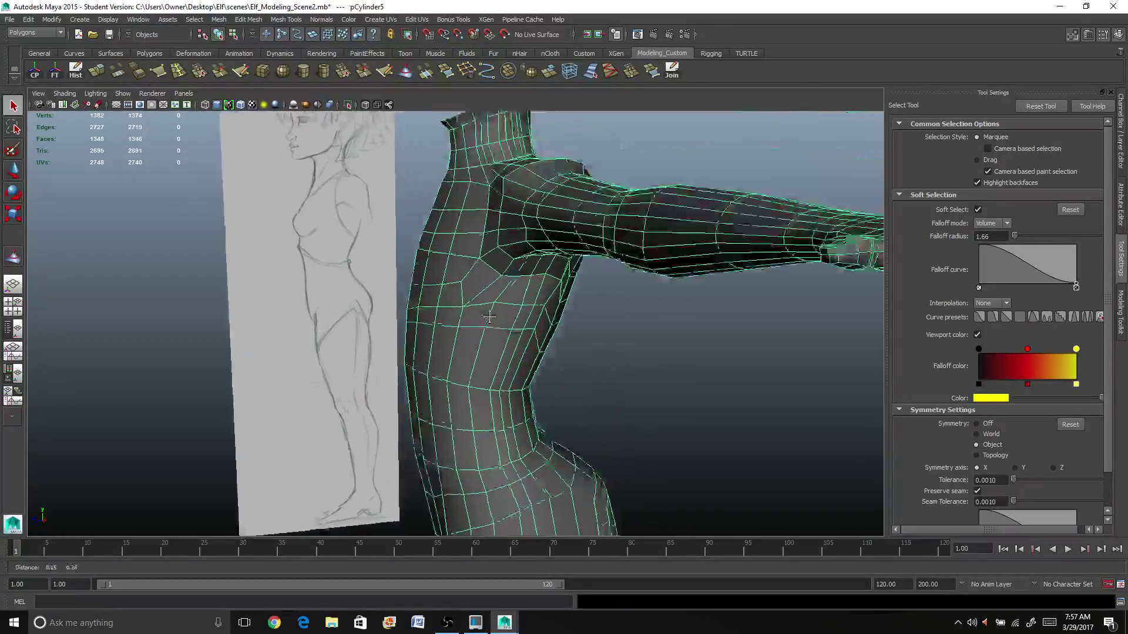
left_click_drag(540, 253, 501, 347, "alt")
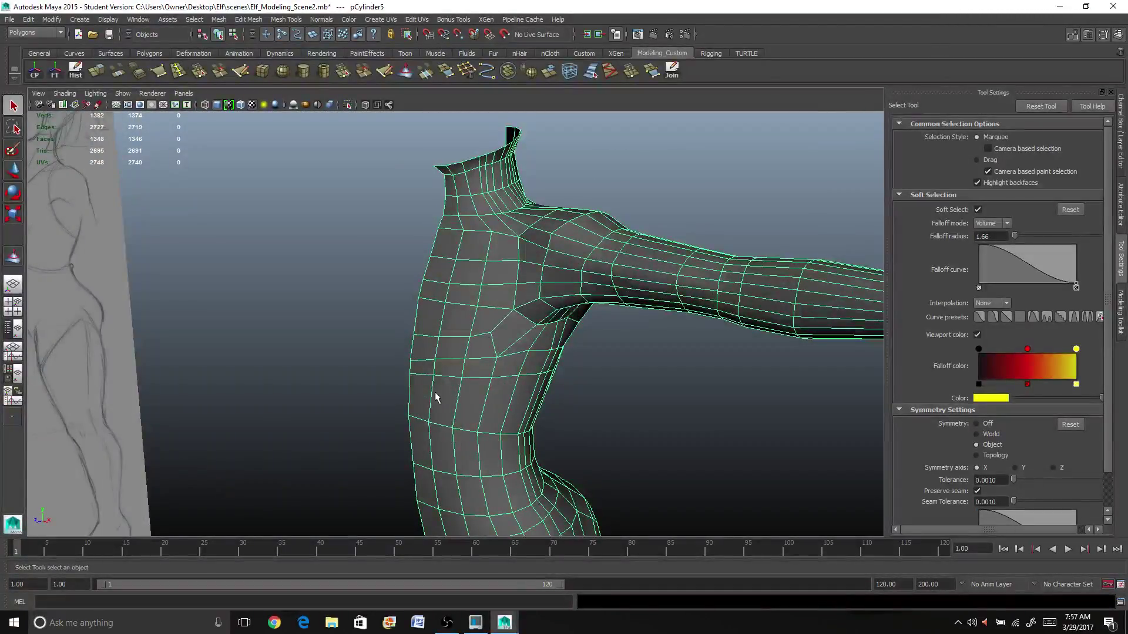
scroll(447, 353, "down", 2)
left_click_drag(451, 353, 578, 363, "alt")
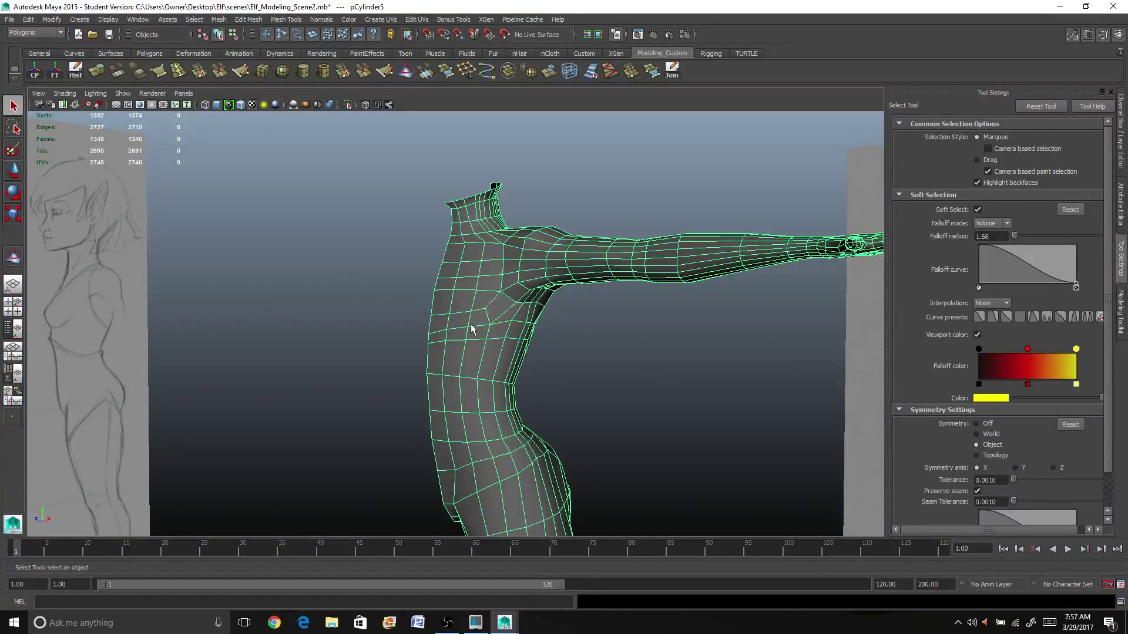
scroll(472, 327, "up", 2)
scroll(471, 327, "down", 2)
mouse_move(565, 321)
left_mouse_down("alt")
mouse_move(525, 332)
mouse_move(563, 311)
left_mouse_up("alt")
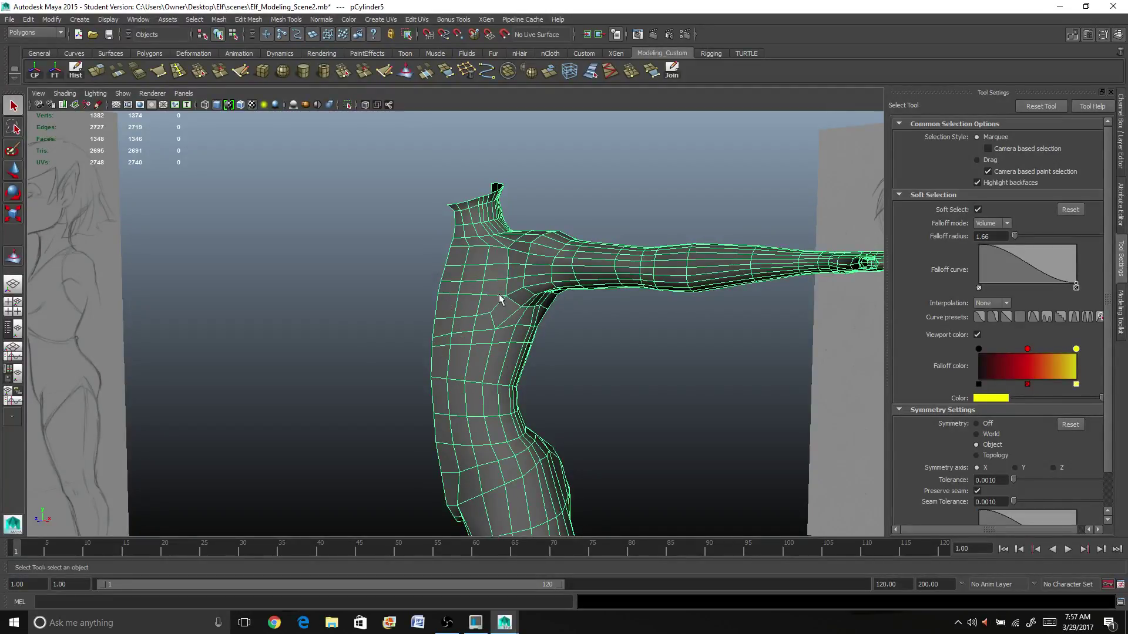
left_click_drag(499, 299, 502, 292, "alt")
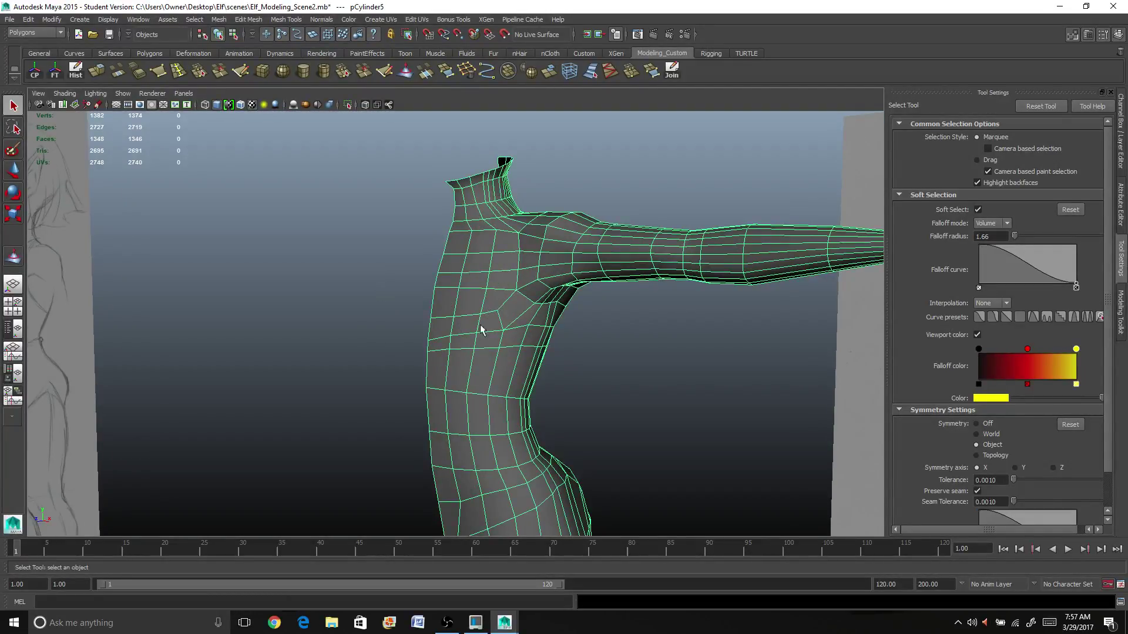
Create a polygon sphere and move it about 2.73 units along Z, in front of the body
left_click(74, 23)
mouse_move(88, 48)
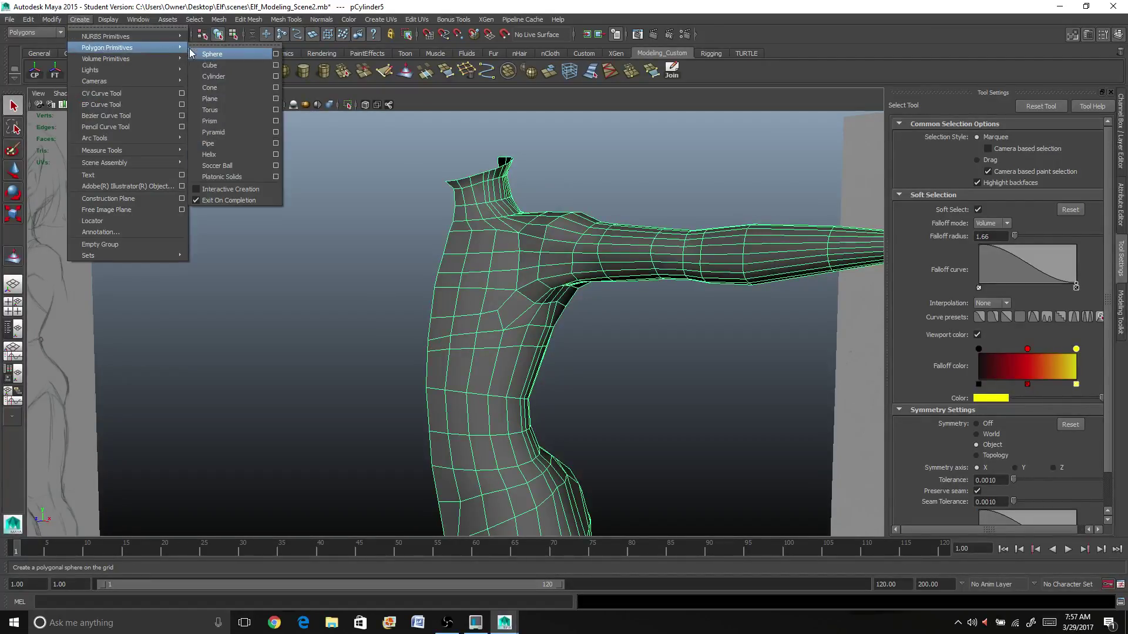
left_click(210, 54)
scroll(364, 316, "down", 5)
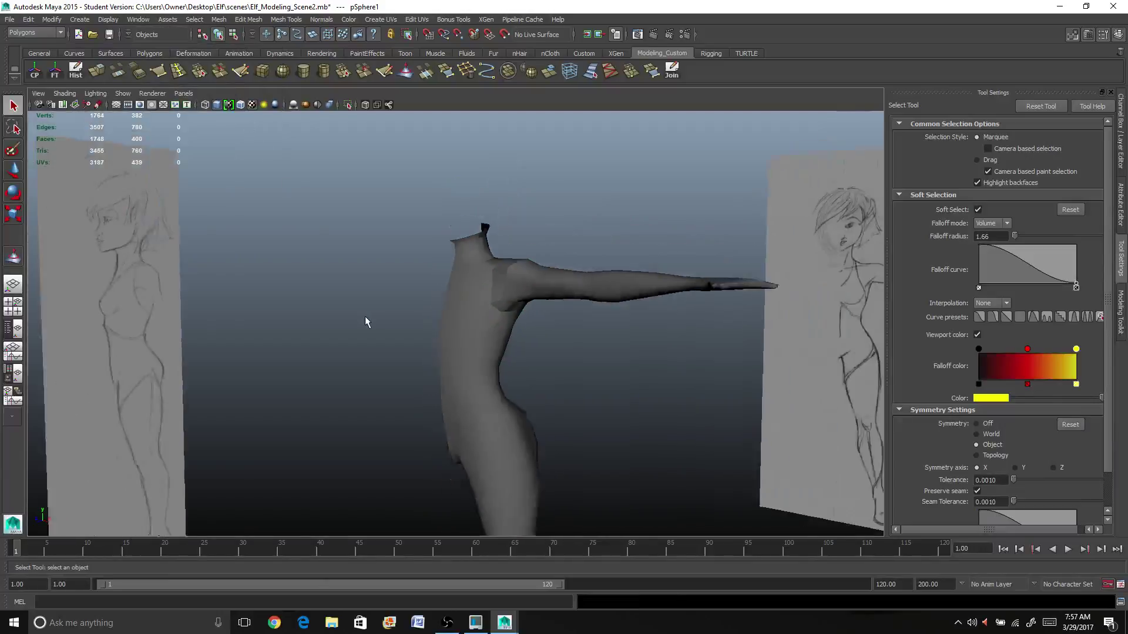
key("w")
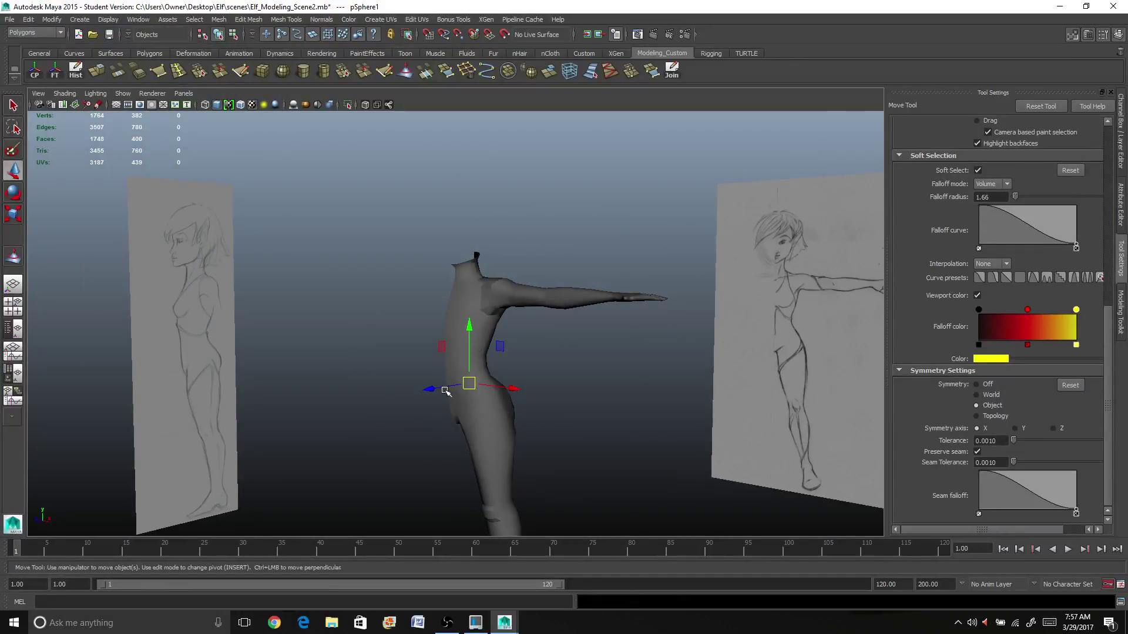
left_click_drag(432, 391, 385, 391)
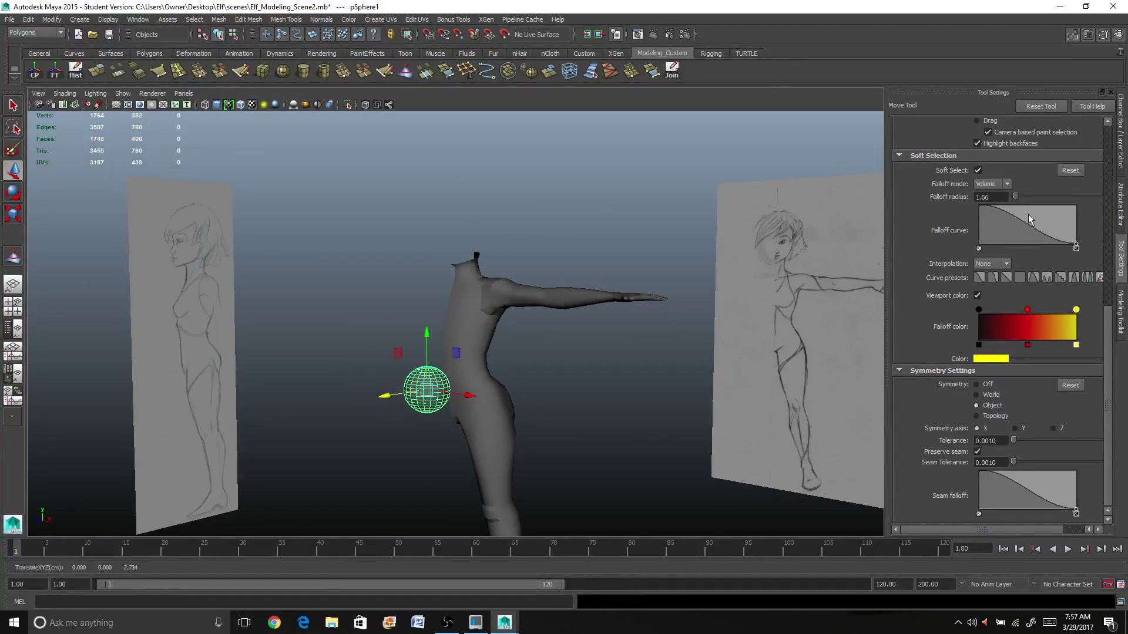
Display the sphere's editable transform and input attributes
scroll(554, 182, "up", 6)
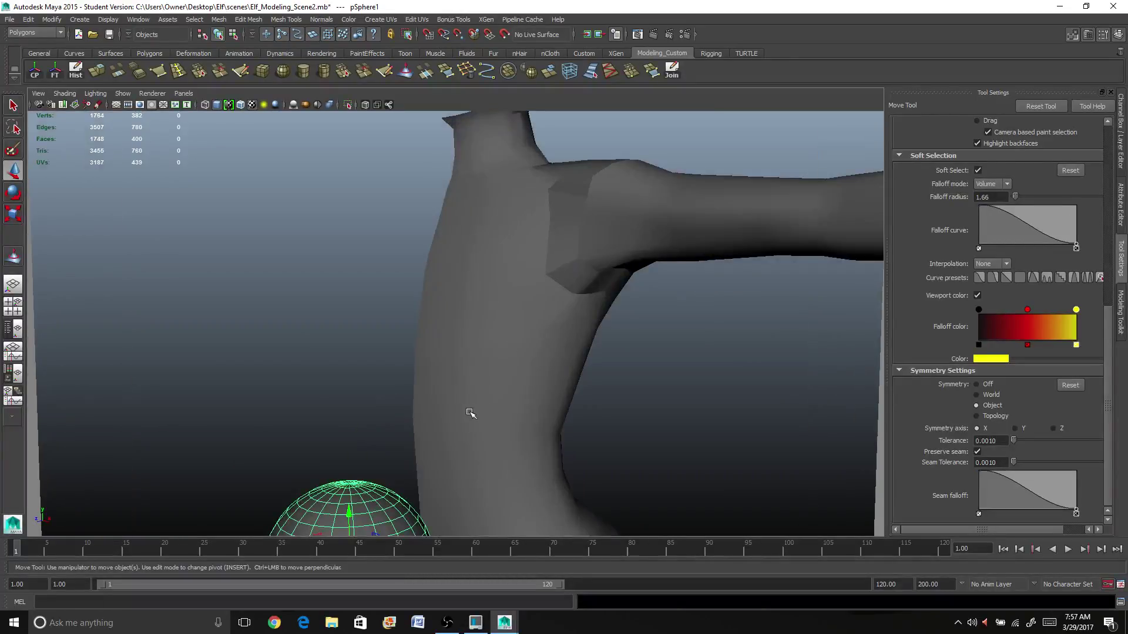
middle_click_drag(470, 413, 540, 349, "alt")
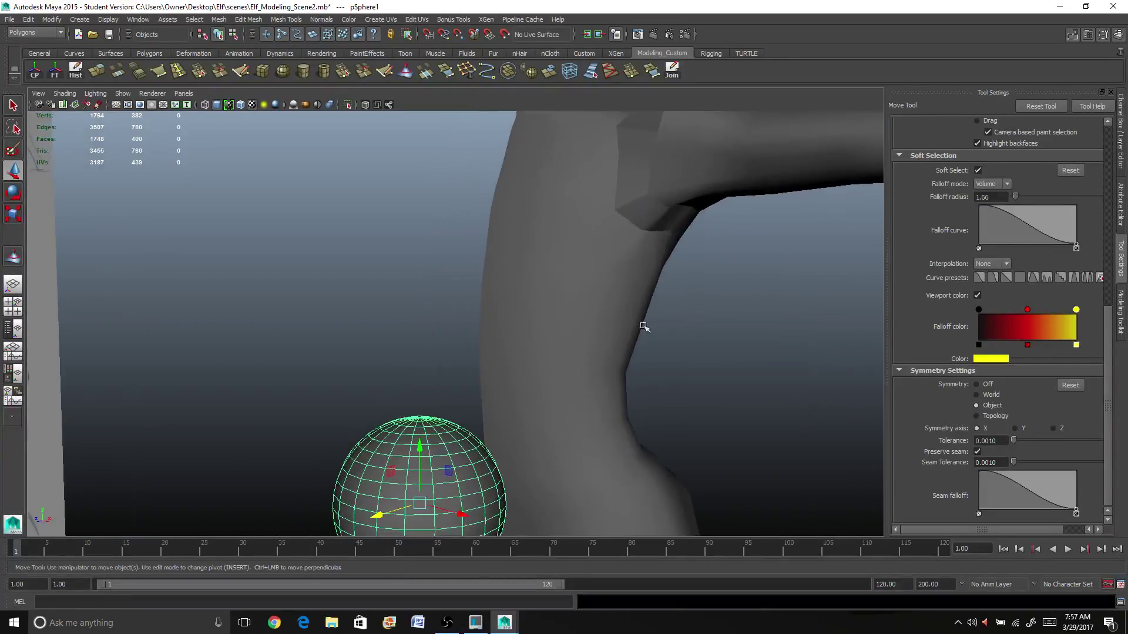
left_click(1119, 170)
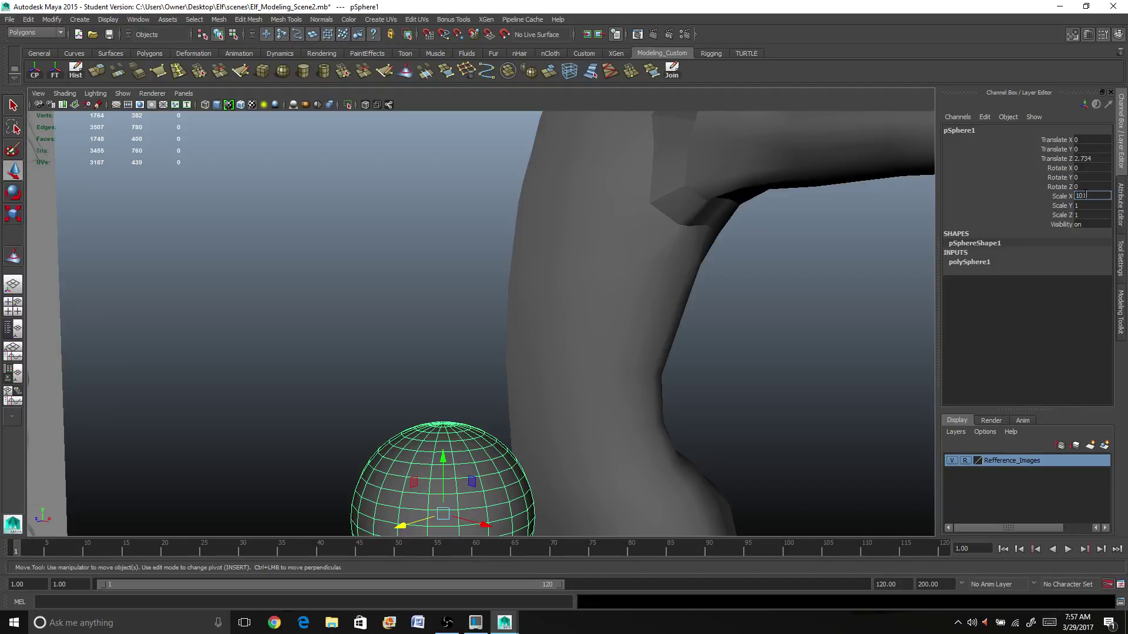
key("Caps_Lock")
key("Tab")
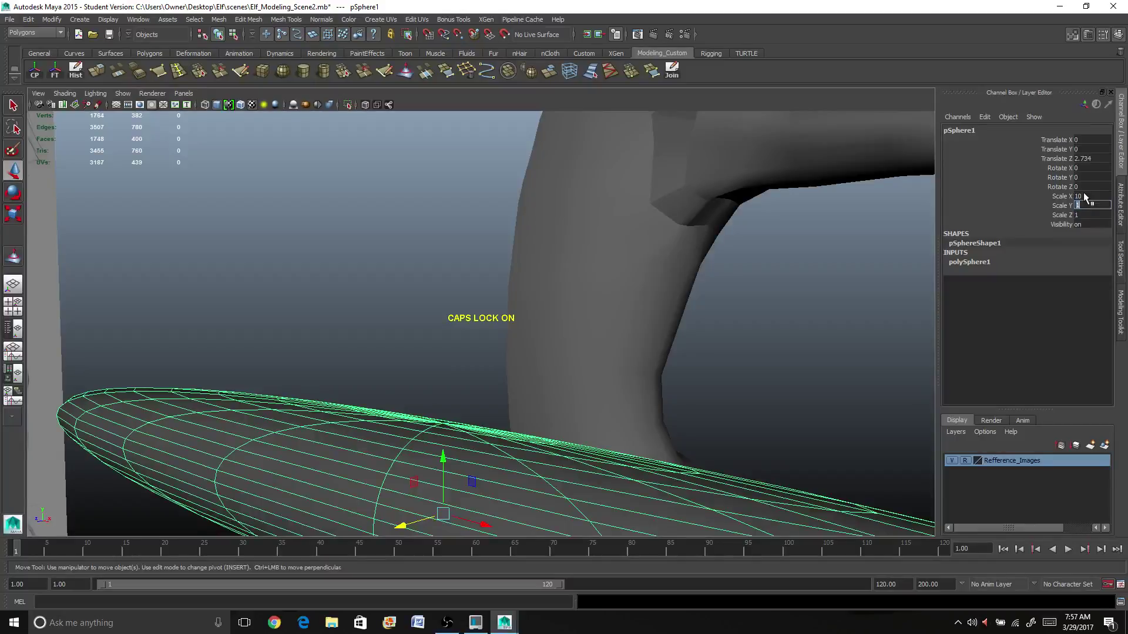
left_click(1024, 203)
key("r")
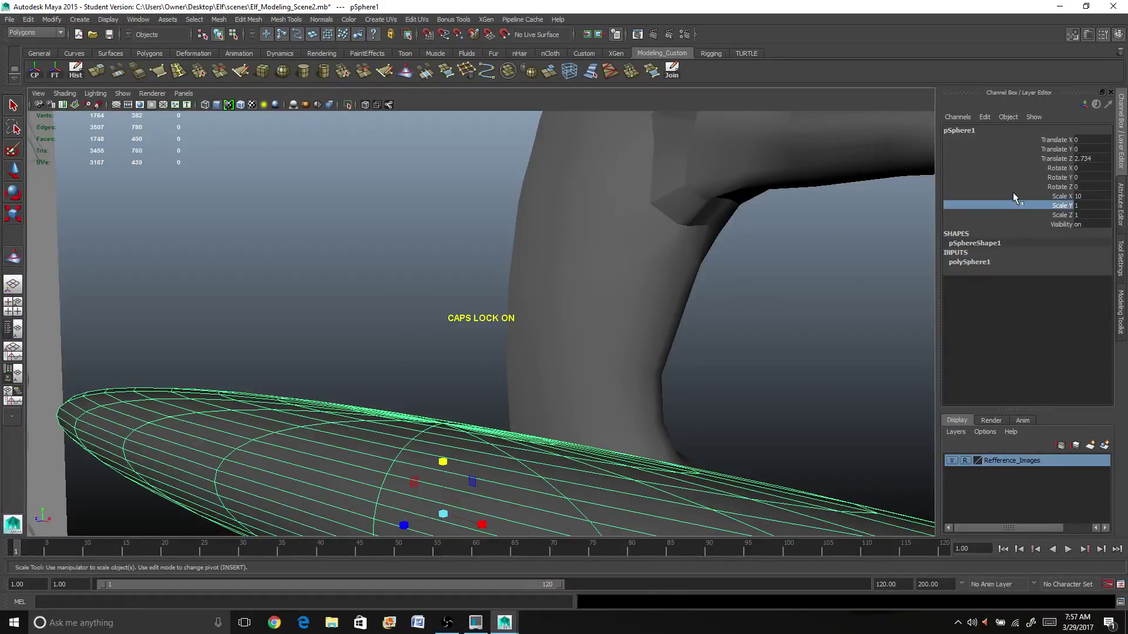
key("ctrl+z")
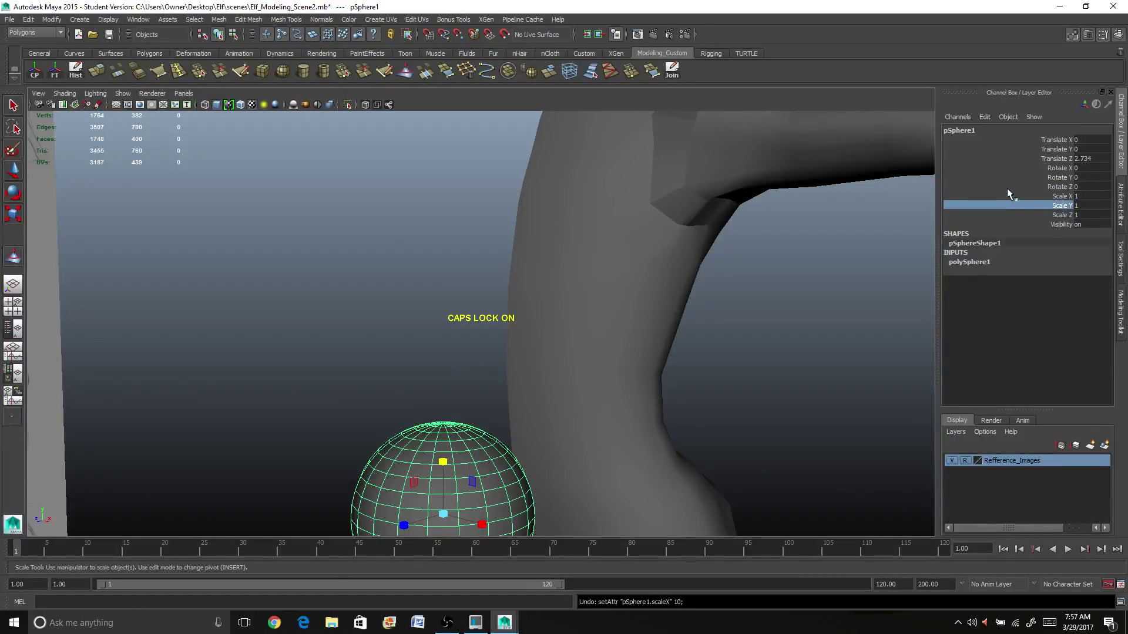
Set the sphere's axis subdivisions to 10 and height subdivisions to 10, keeping the sphere selected
left_click(970, 262)
key("w")
left_click(1096, 281)
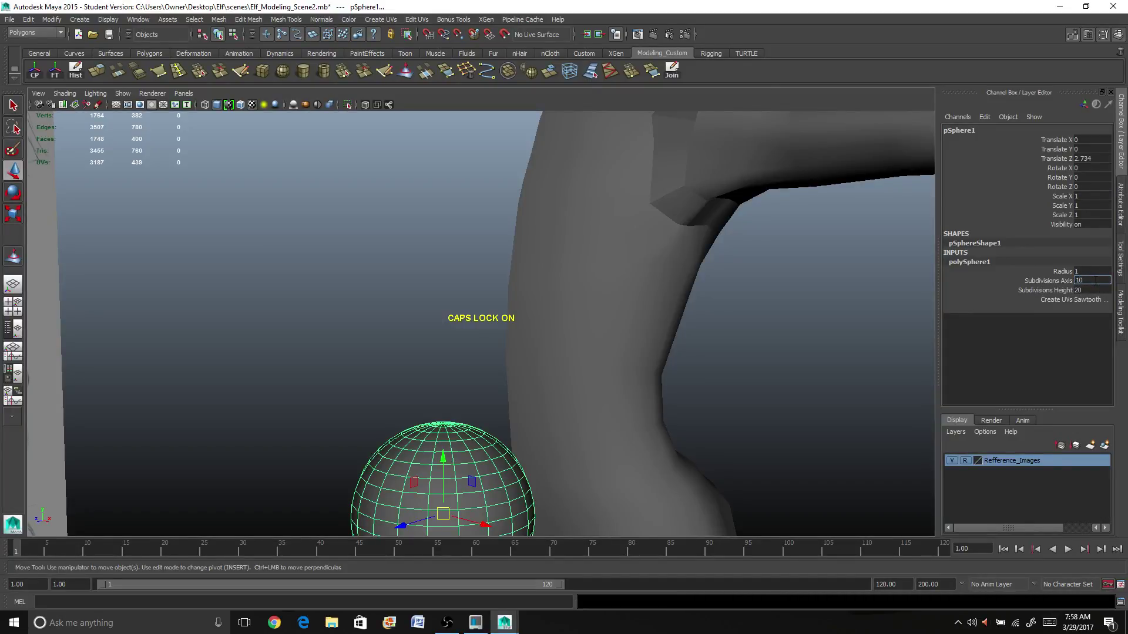
key("Tab")
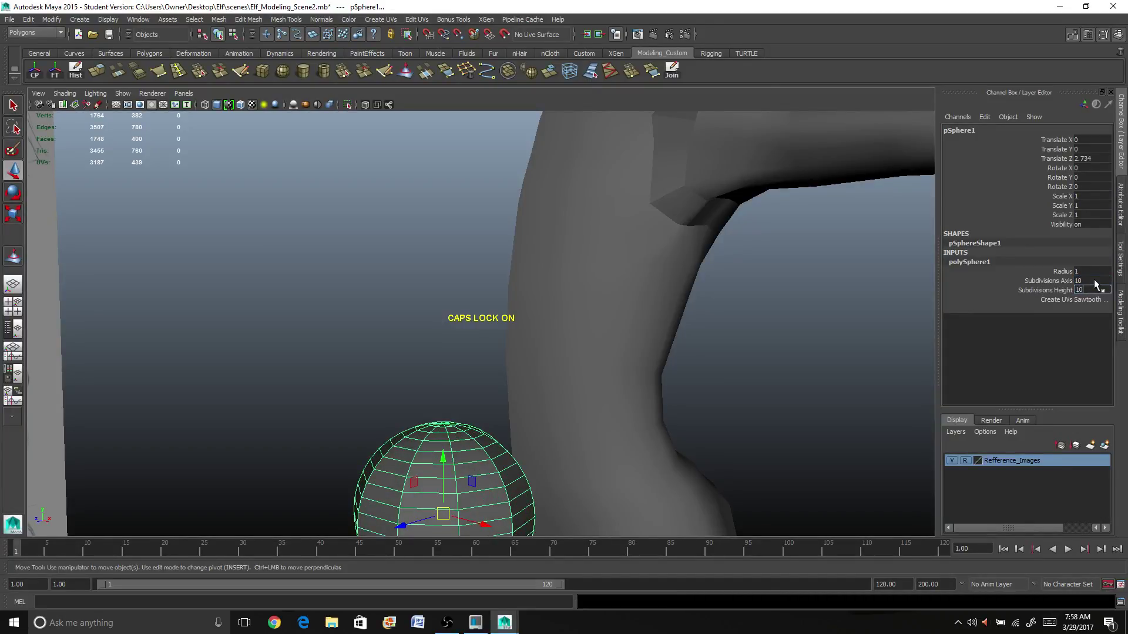
key("Tab")
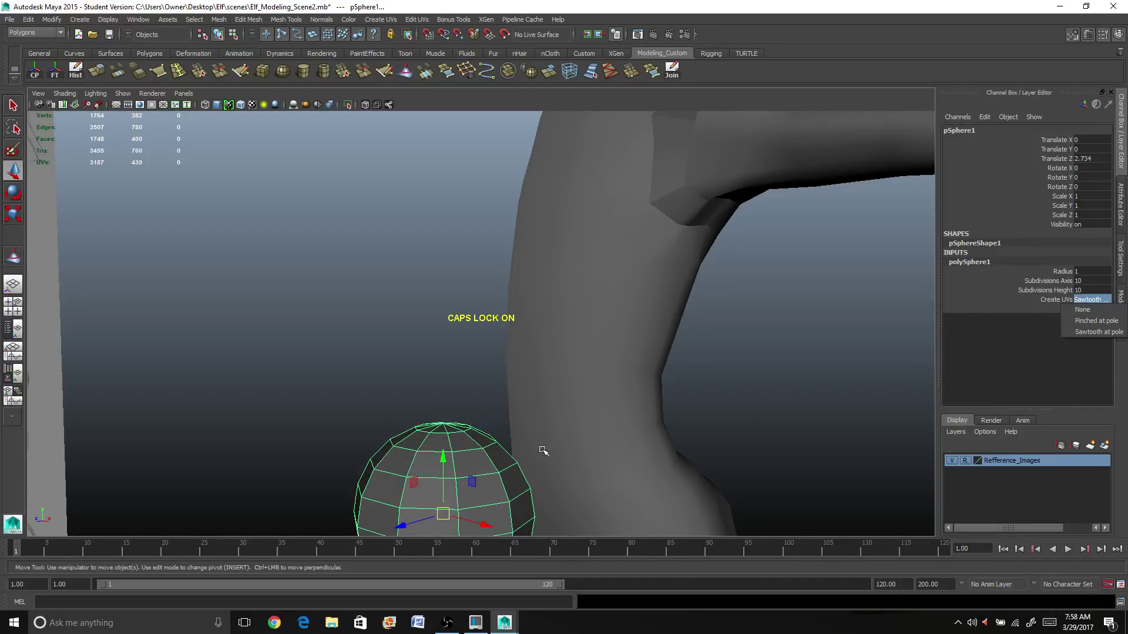
left_click(590, 403)
key("ctrl+z")
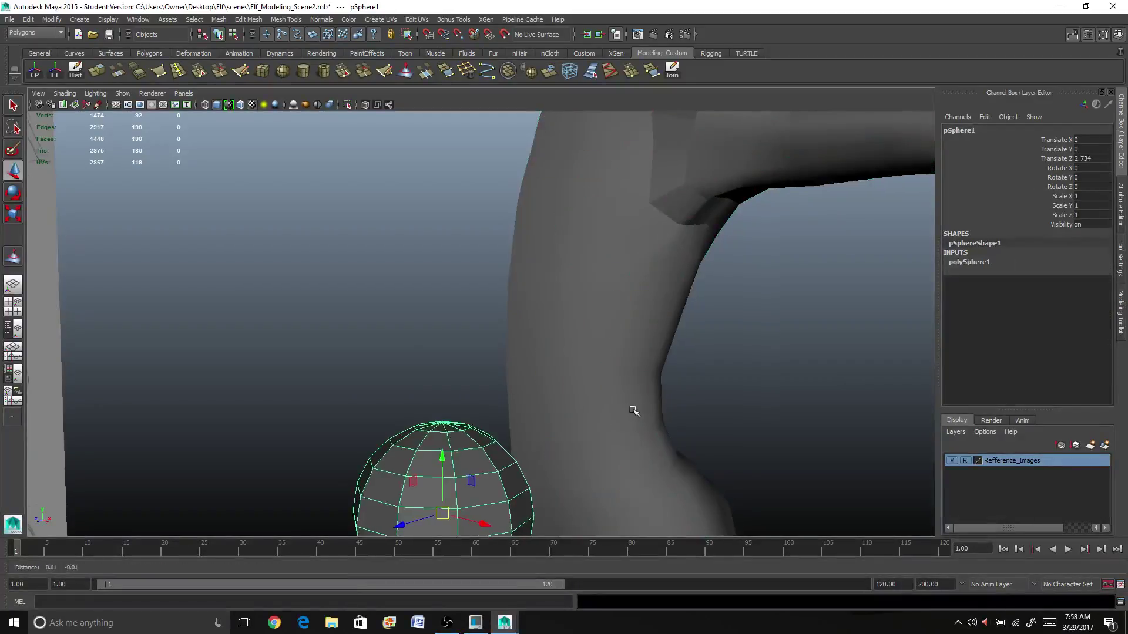
Switch the sphere to face selection and select the triangular cap faces around its top pole
left_click_drag(633, 411, 611, 370, "alt")
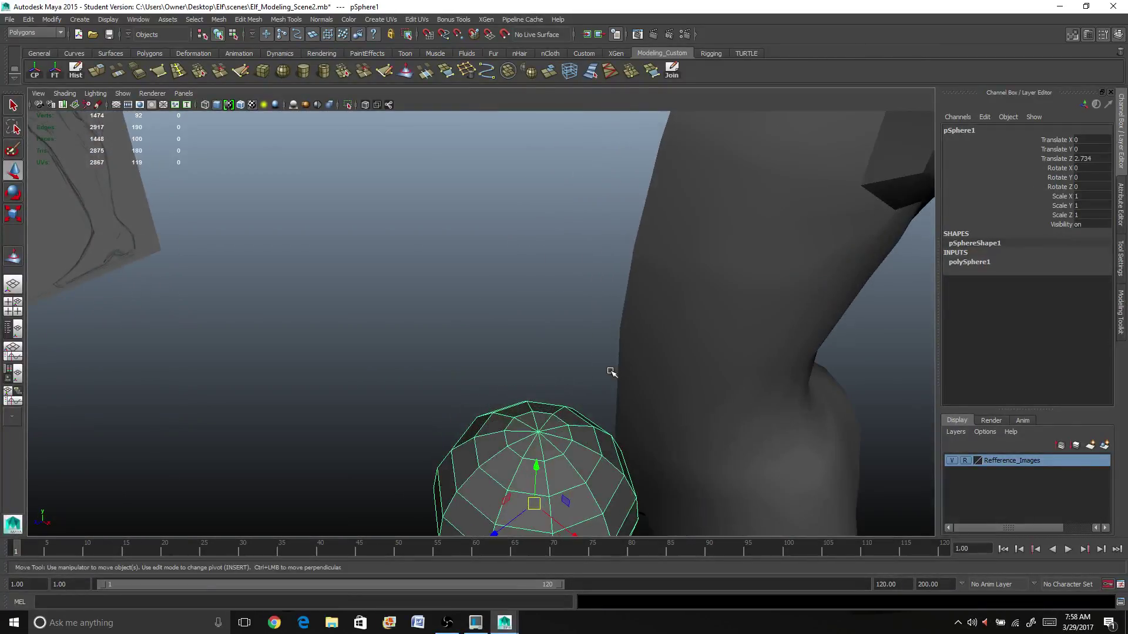
scroll(611, 372, "up", 2)
middle_click_drag(606, 397, 587, 286, "alt")
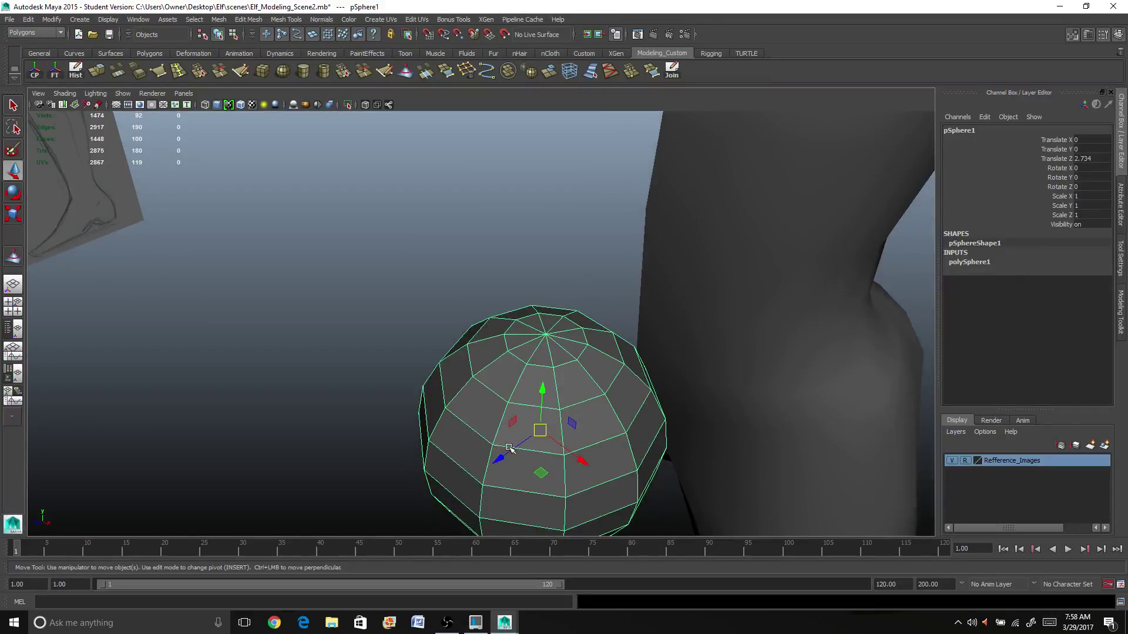
scroll(520, 352, "up", 4)
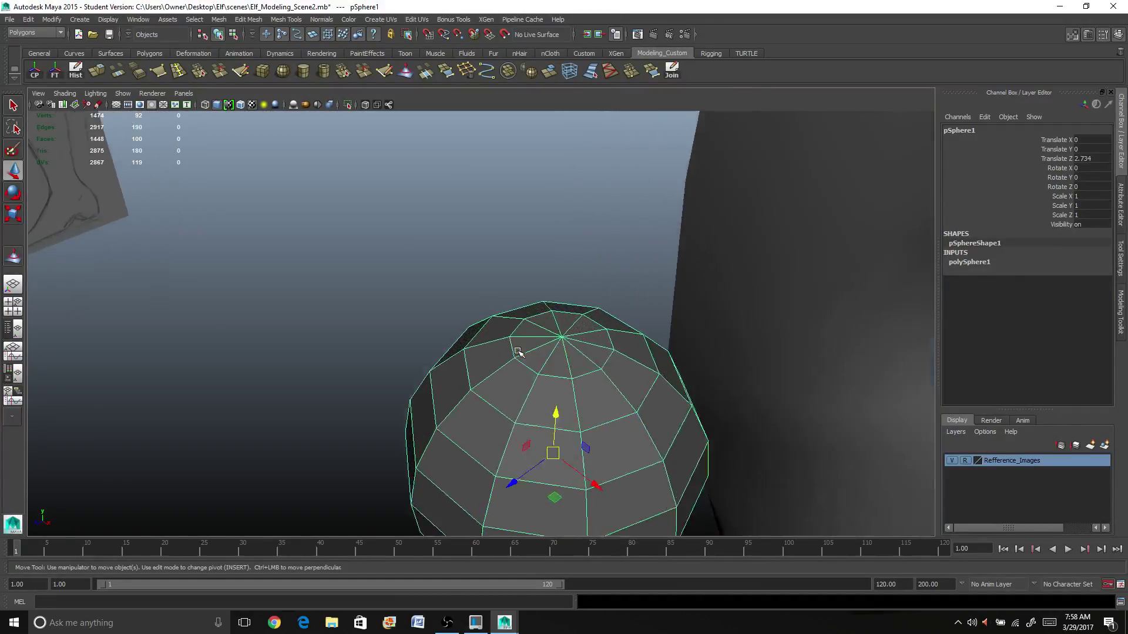
middle_click_drag(523, 362, 519, 283, "alt")
left_click_drag(583, 303, 573, 312, "alt")
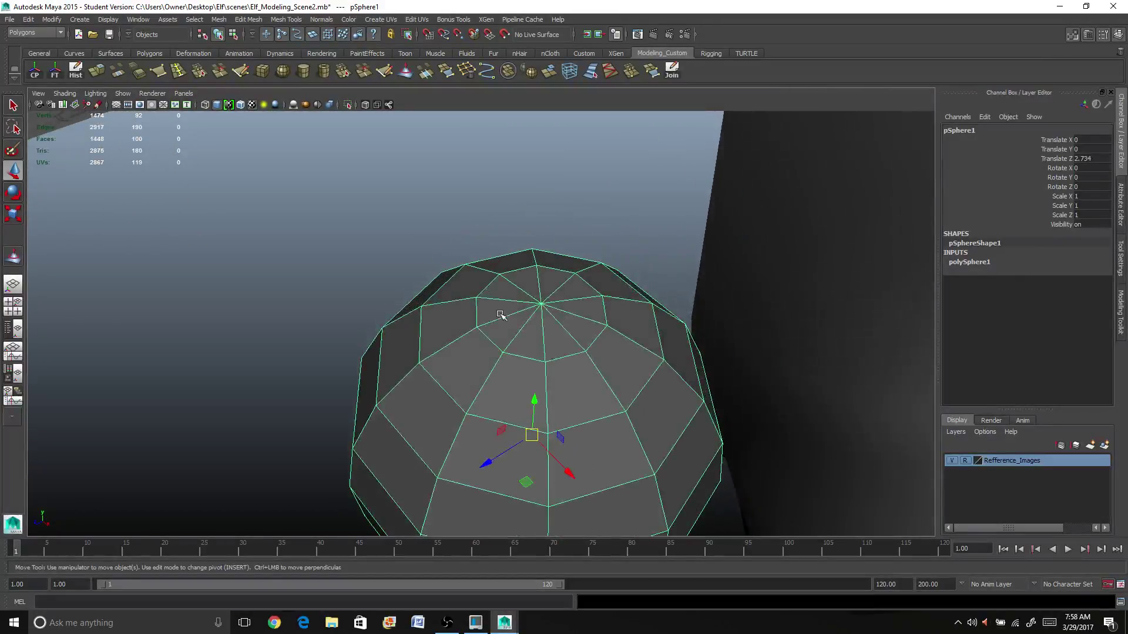
scroll(527, 332, "down", 3)
scroll(511, 347, "up", 5)
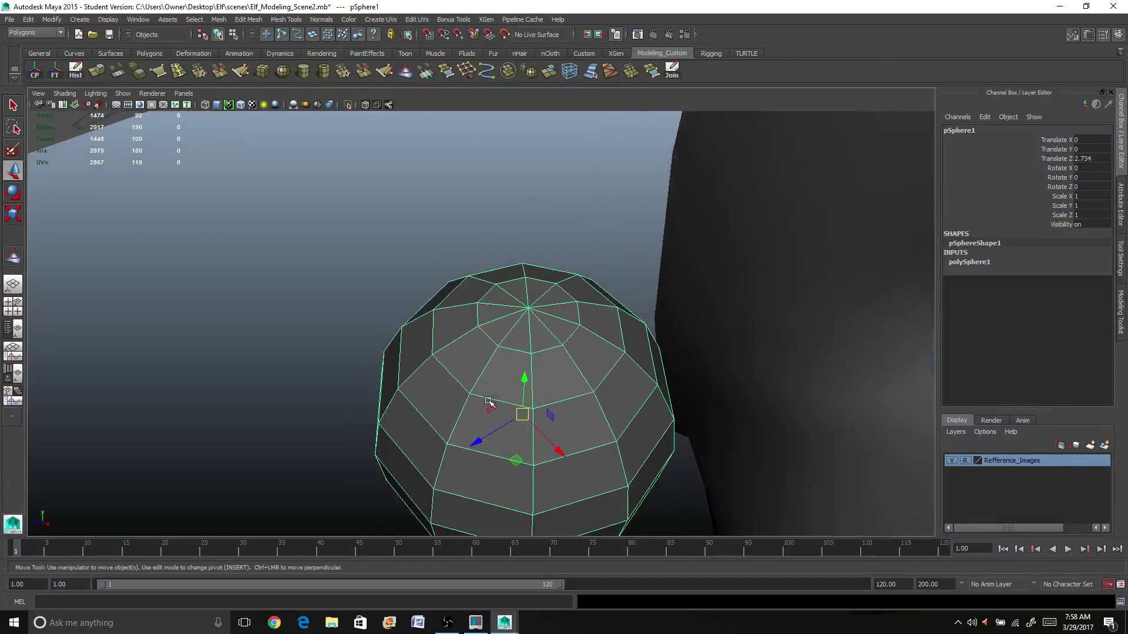
left_click_drag(509, 353, 546, 365, "alt")
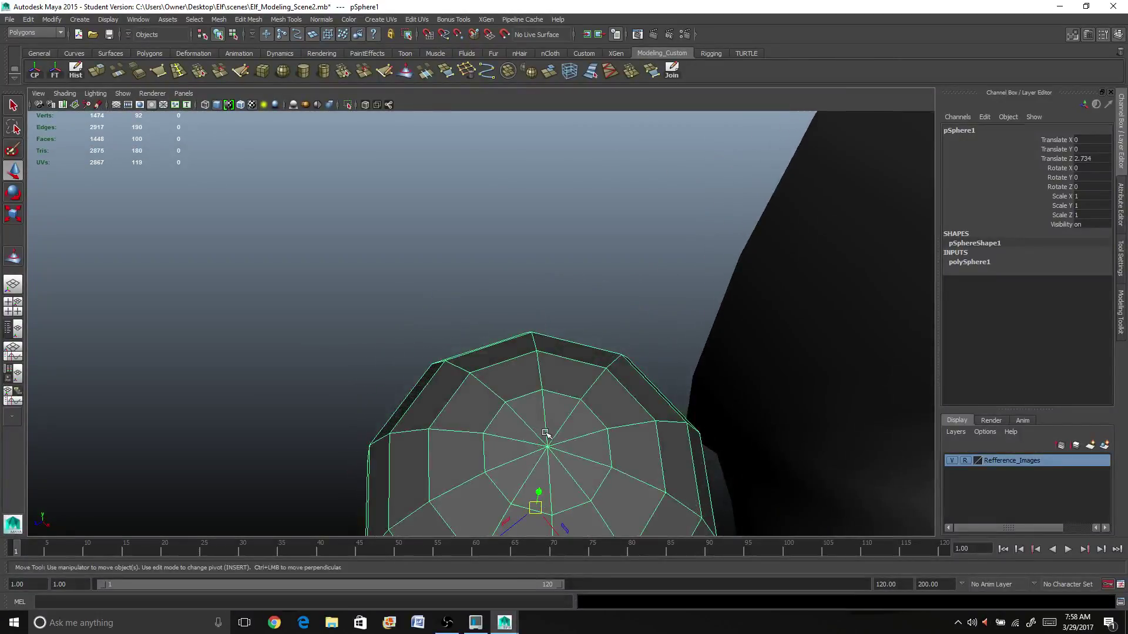
right_click_drag(546, 366, 546, 399)
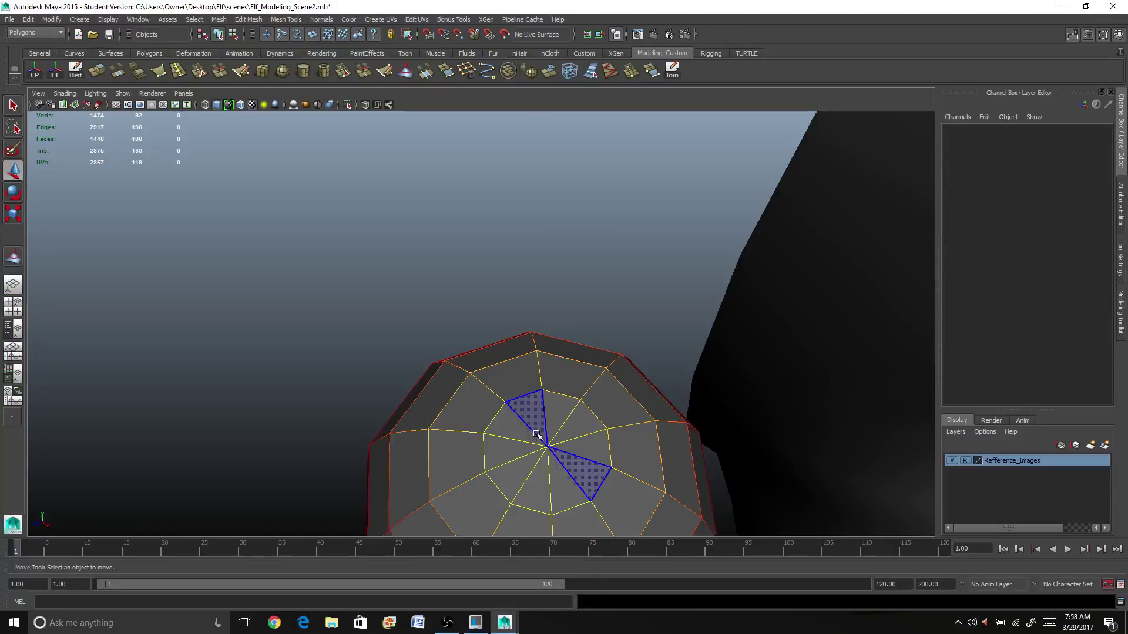
left_click_drag(537, 434, 555, 459)
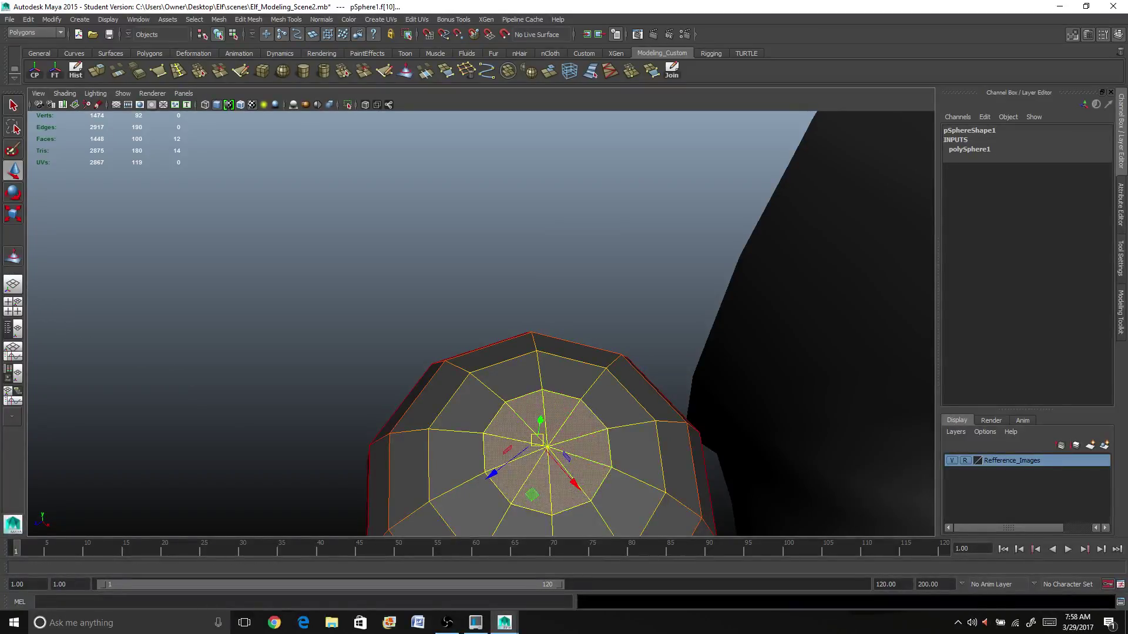
Turn off symmetry and soft selection for the Move tool
double_click(21, 171)
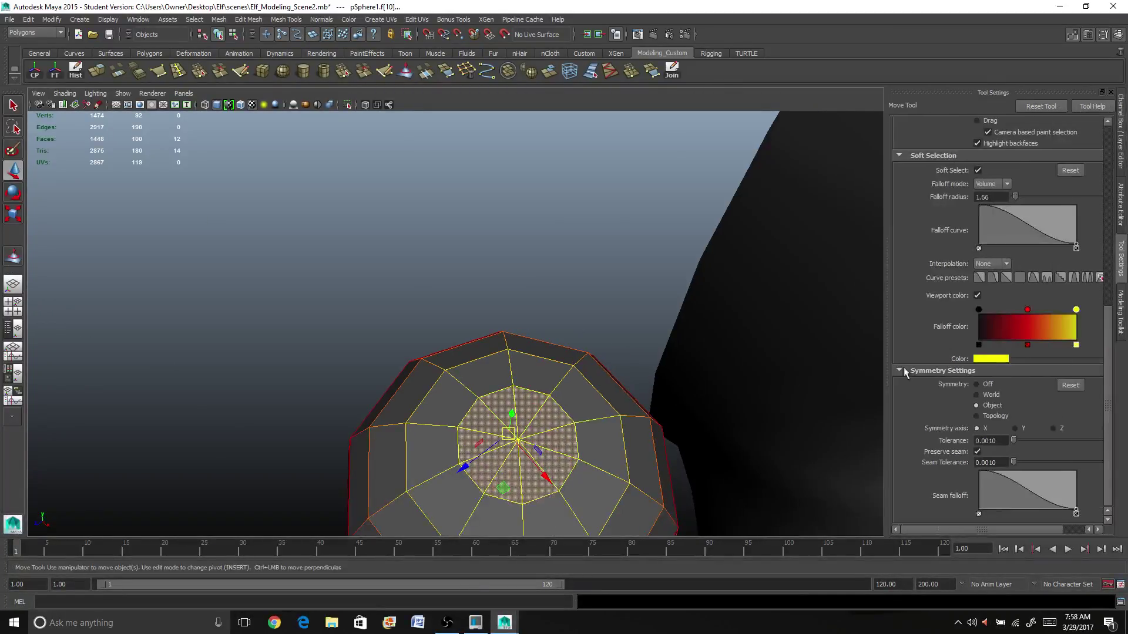
scroll(989, 432, "up", 4)
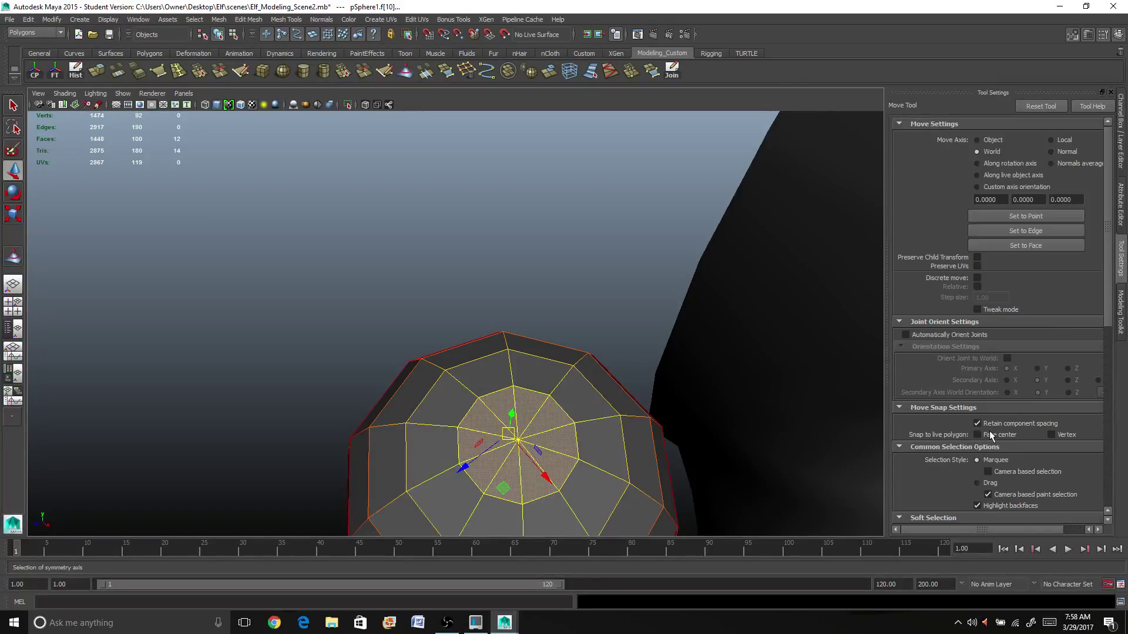
scroll(989, 431, "down", 3)
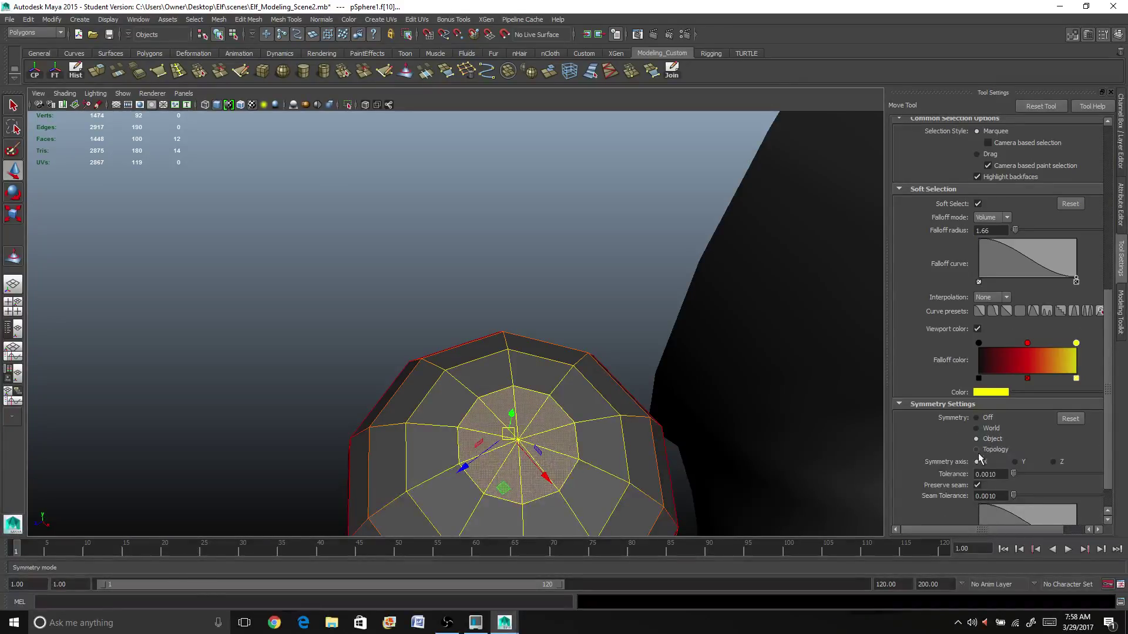
left_click(977, 418)
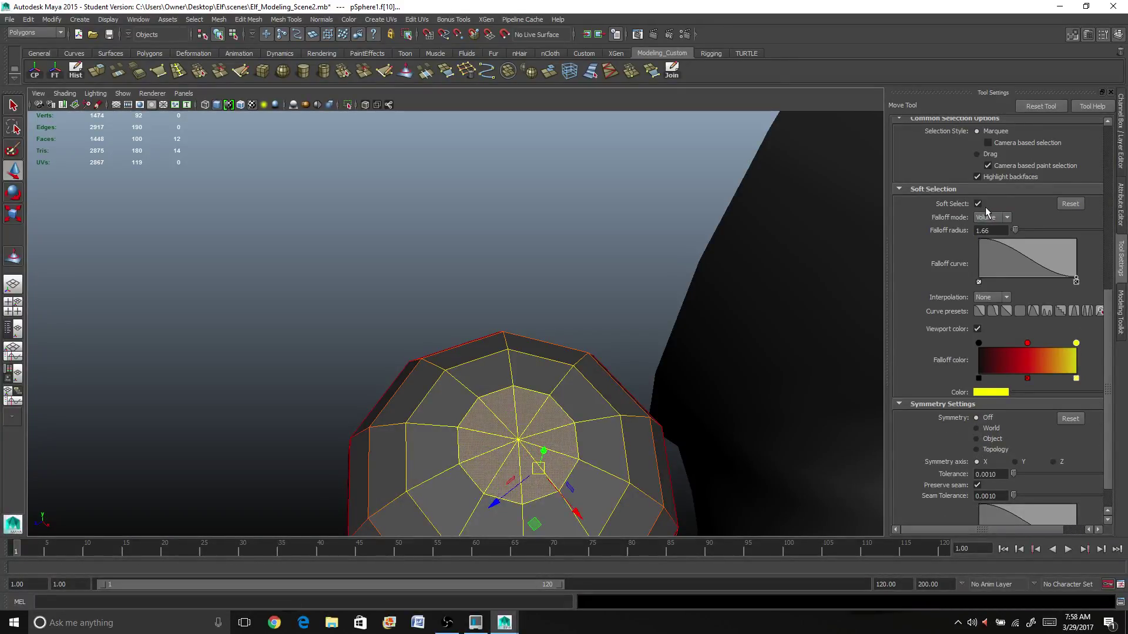
left_click(976, 204)
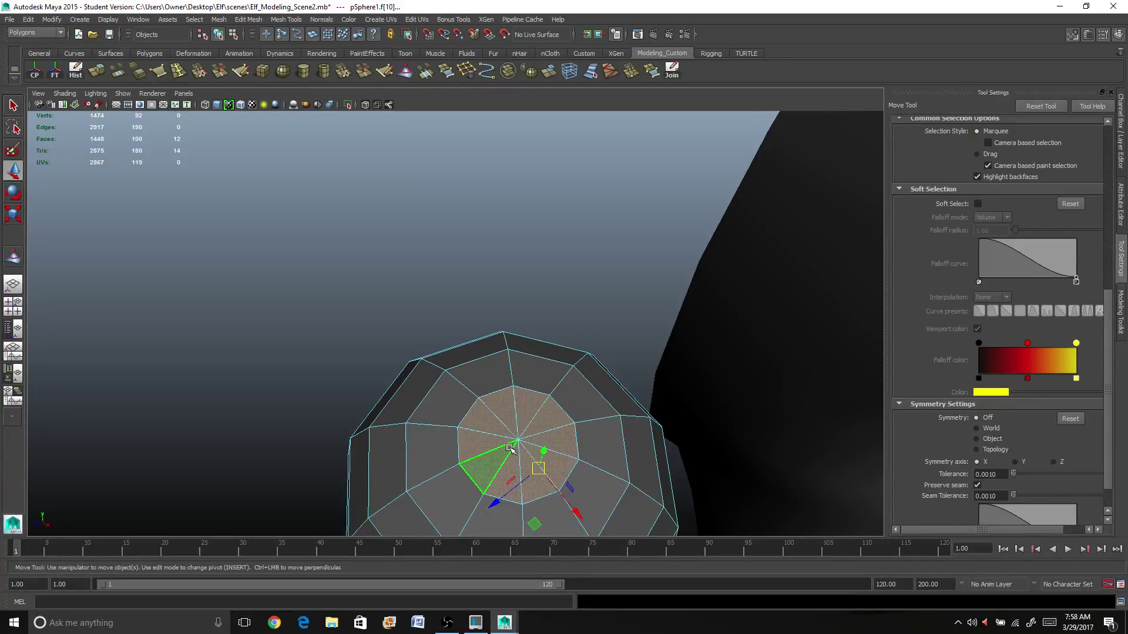
Try deleting the selected faces, undo it, and deselect the stray faces so only the sphere's top cap remains selected
key("Delete")
key("ctrl+z")
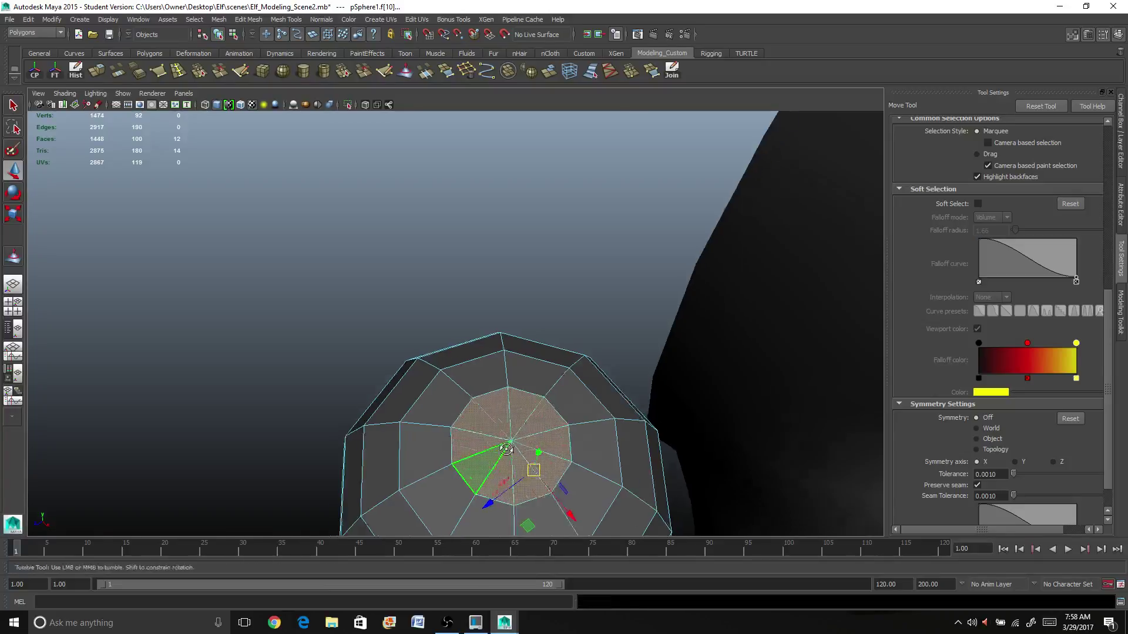
left_click_drag(510, 449, 457, 392, "alt")
left_click_drag(422, 234, 632, 448, "ctrl")
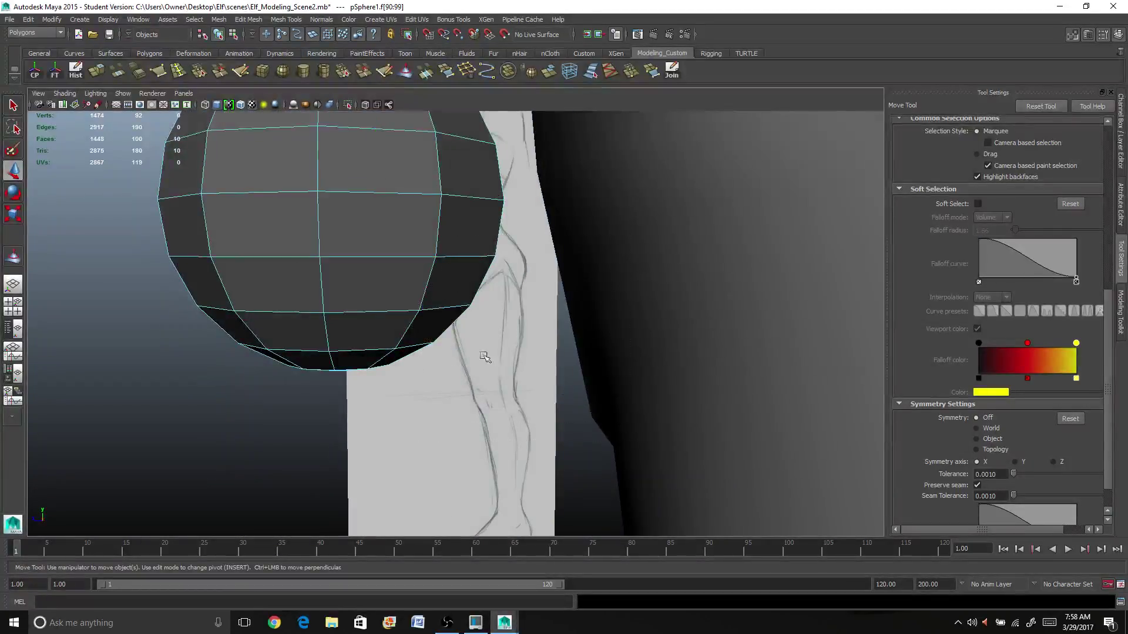
Delete the selected faces of the sphere's top cap and return the sphere to object selection
left_click_drag(453, 320, 454, 288, "alt")
key("Delete")
scroll(454, 287, "up", 3)
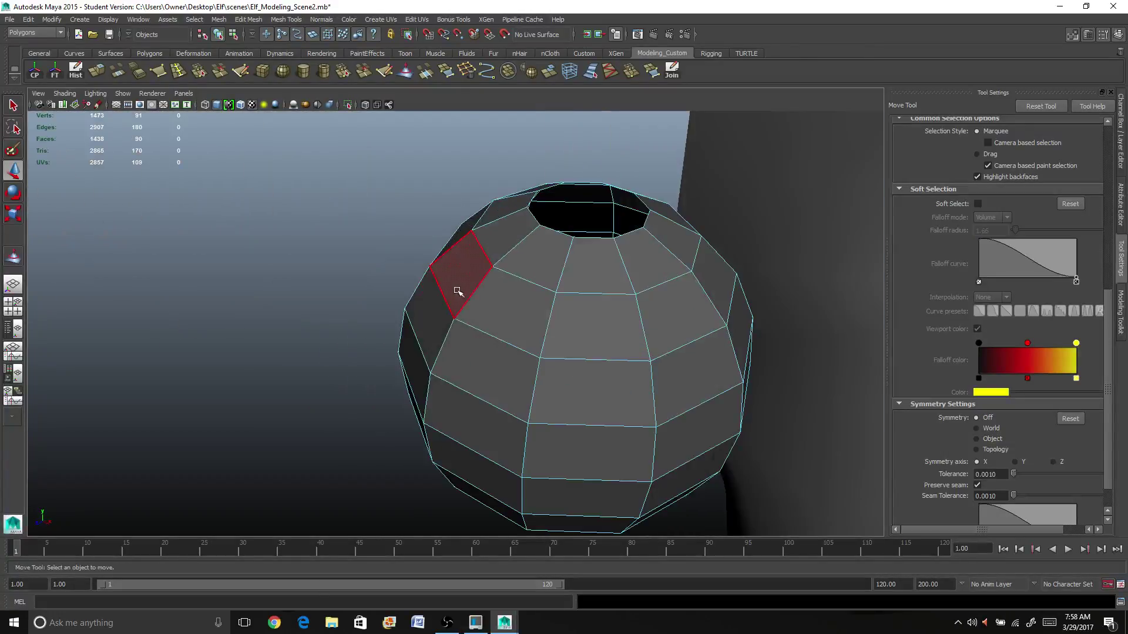
right_click_drag(502, 305, 570, 281)
scroll(570, 281, "down", 3)
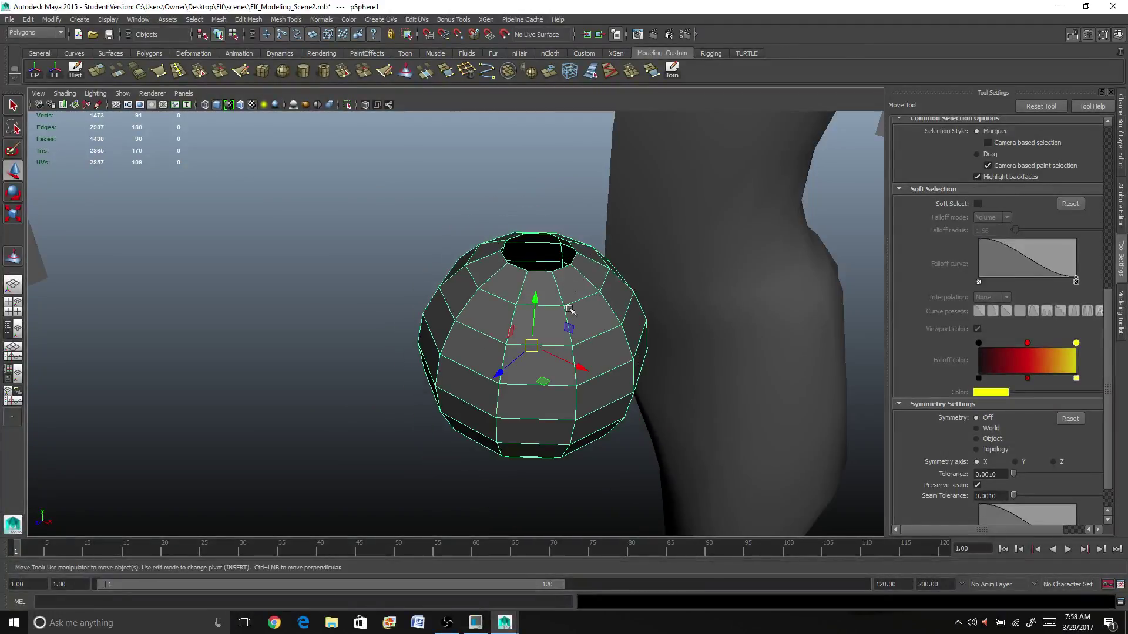
Select two border edges on each of two opposite sides of the sphere's top hole and bridge them
left_click_drag(579, 347, 573, 360, "alt")
scroll(573, 360, "up", 4)
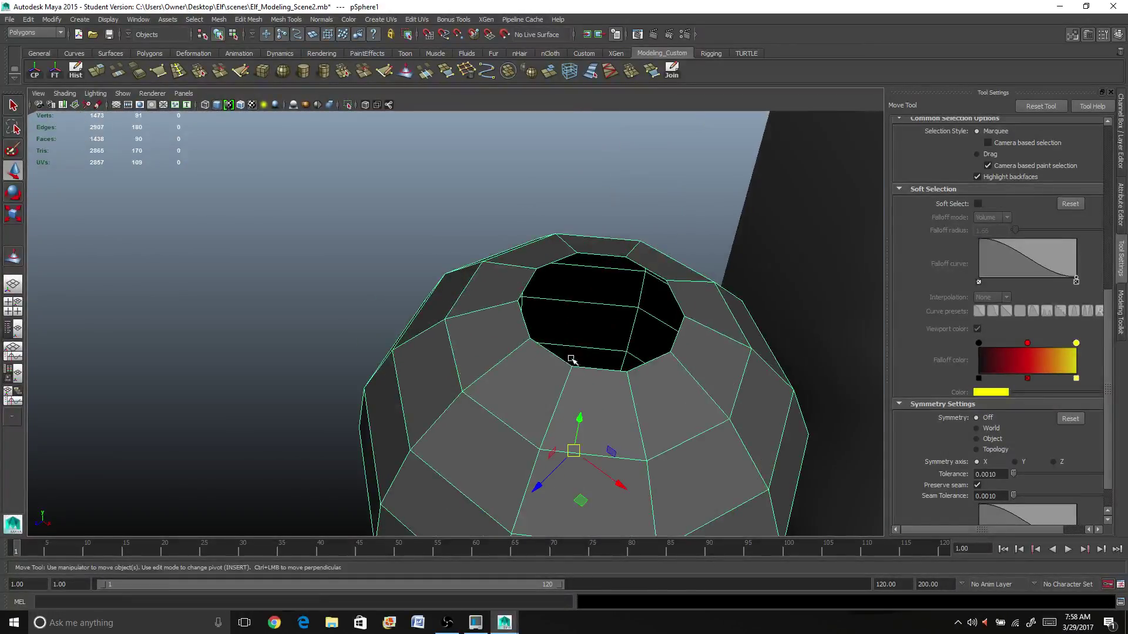
mouse_move(585, 376)
left_mouse_down("alt")
mouse_move(558, 378)
mouse_move(577, 380)
left_mouse_up("alt")
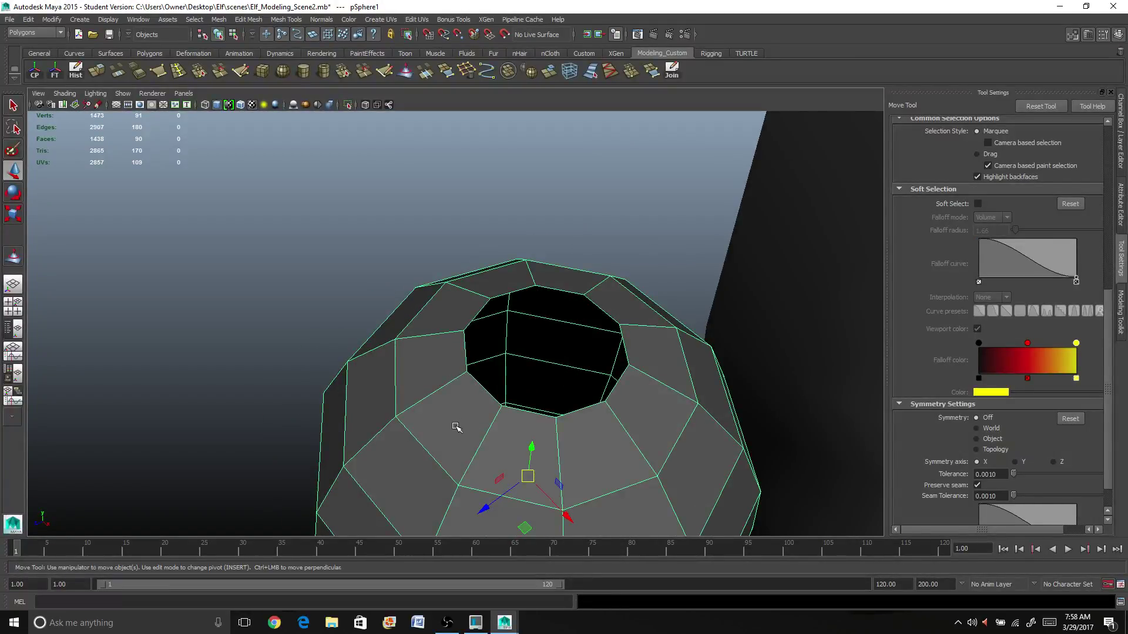
left_click_drag(456, 425, 564, 367, "alt")
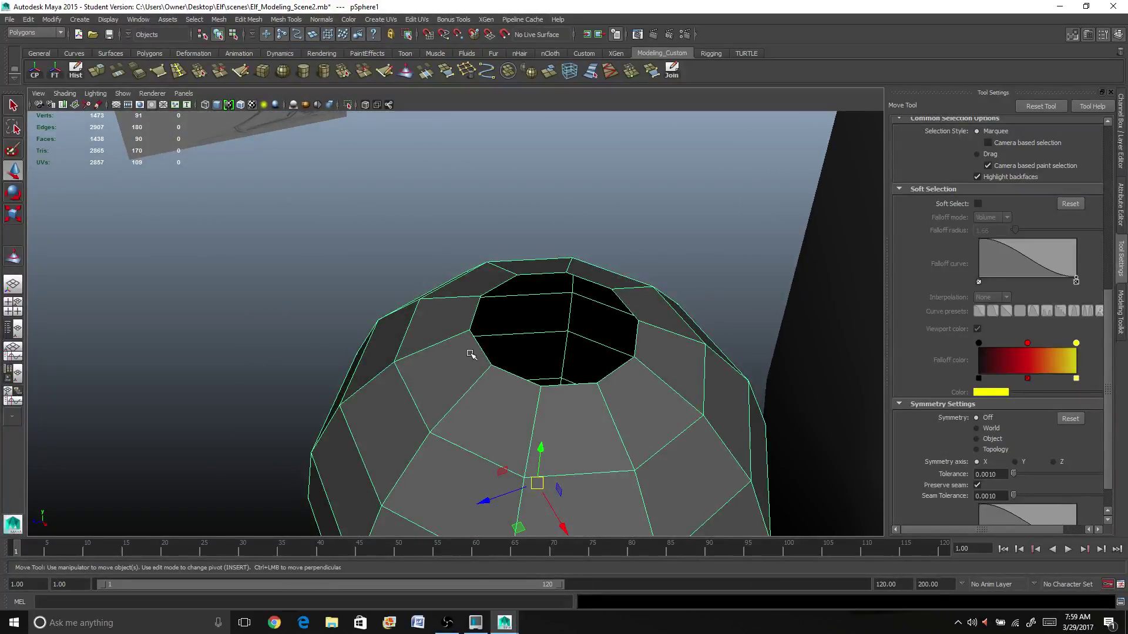
right_click_drag(470, 354, 467, 323)
left_click(472, 330)
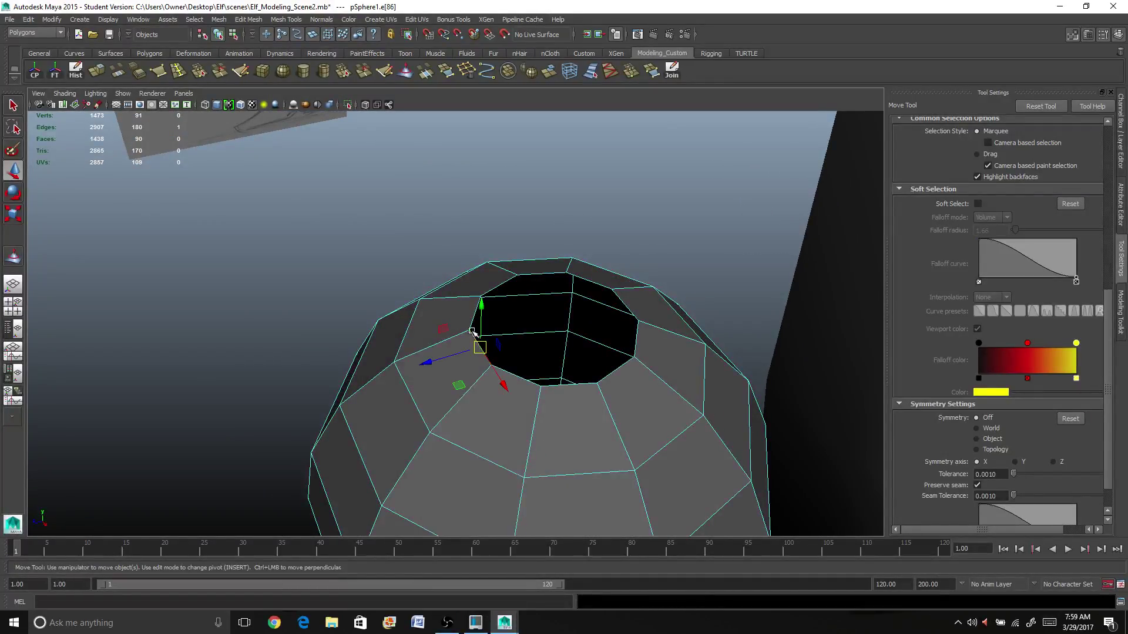
left_click(470, 320, "shift")
key("ctrl+z")
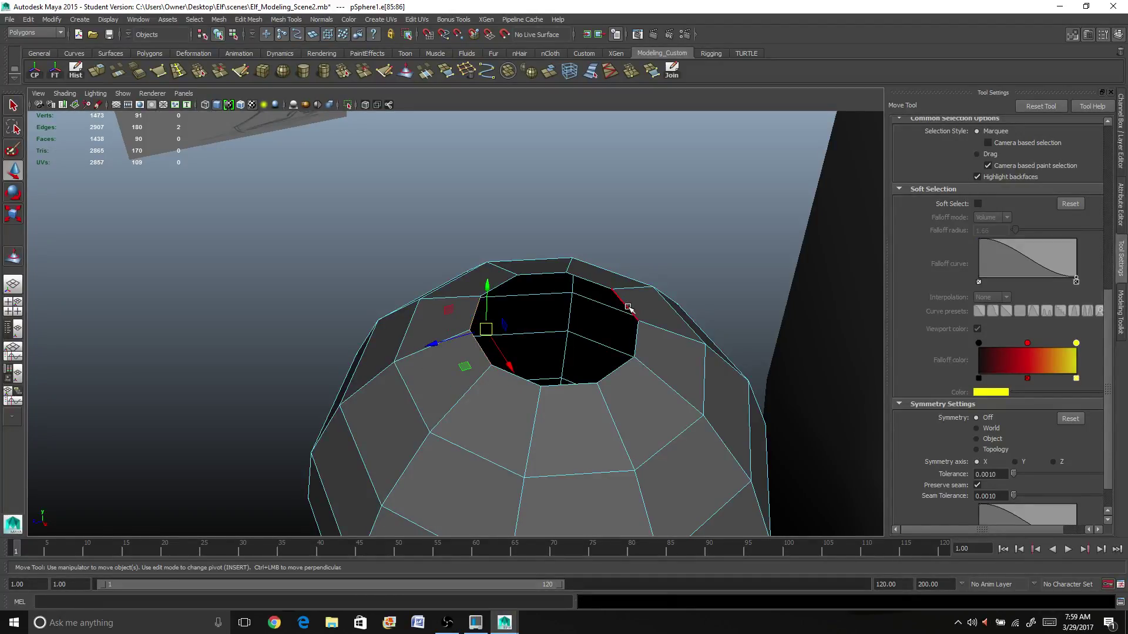
left_click(635, 339, "shift")
left_click(638, 341, "shift")
left_click_drag(651, 384, 661, 388, "alt")
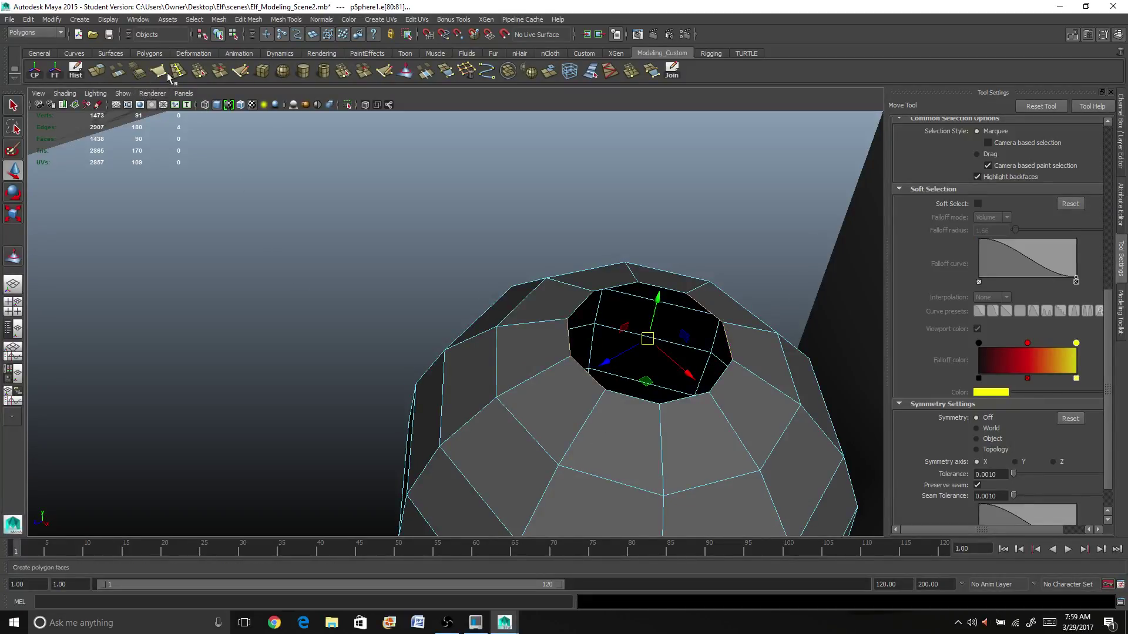
left_click(117, 71)
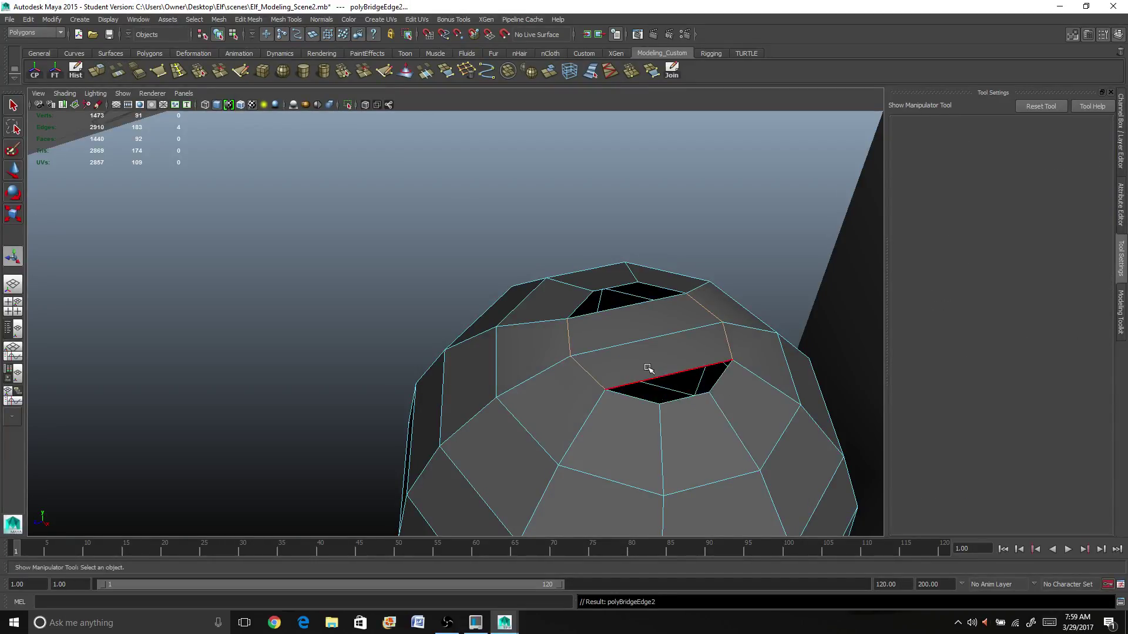
Try 1 division on the bridge across the hole, and settle on 2 divisions
left_click(1122, 155)
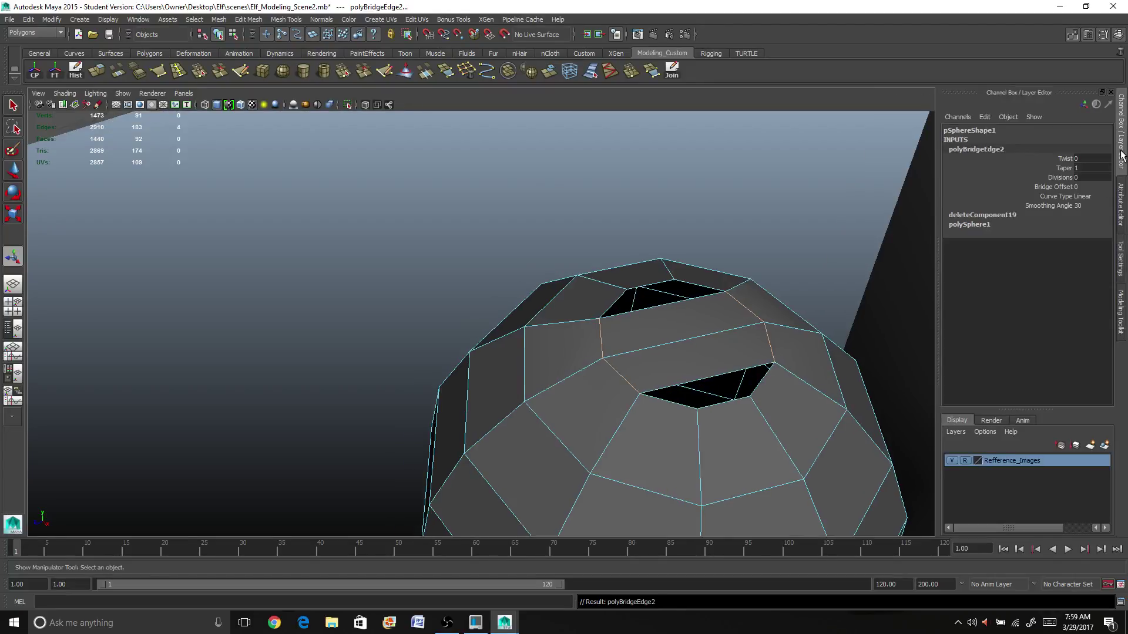
left_click(1077, 178)
double_click(1079, 177)
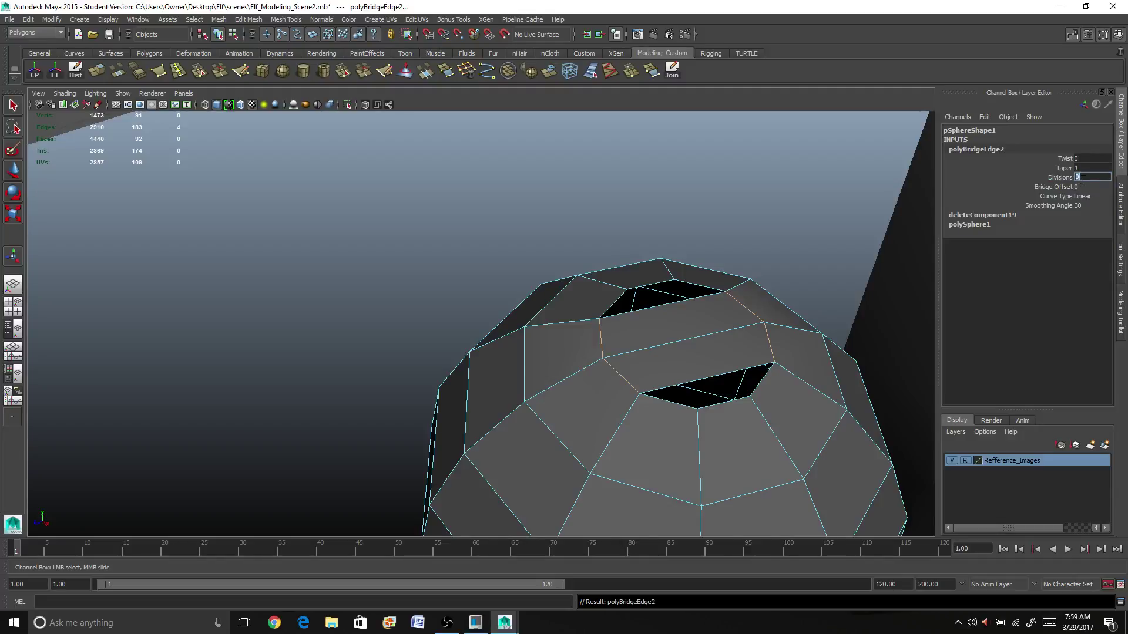
type("1")
key("Return")
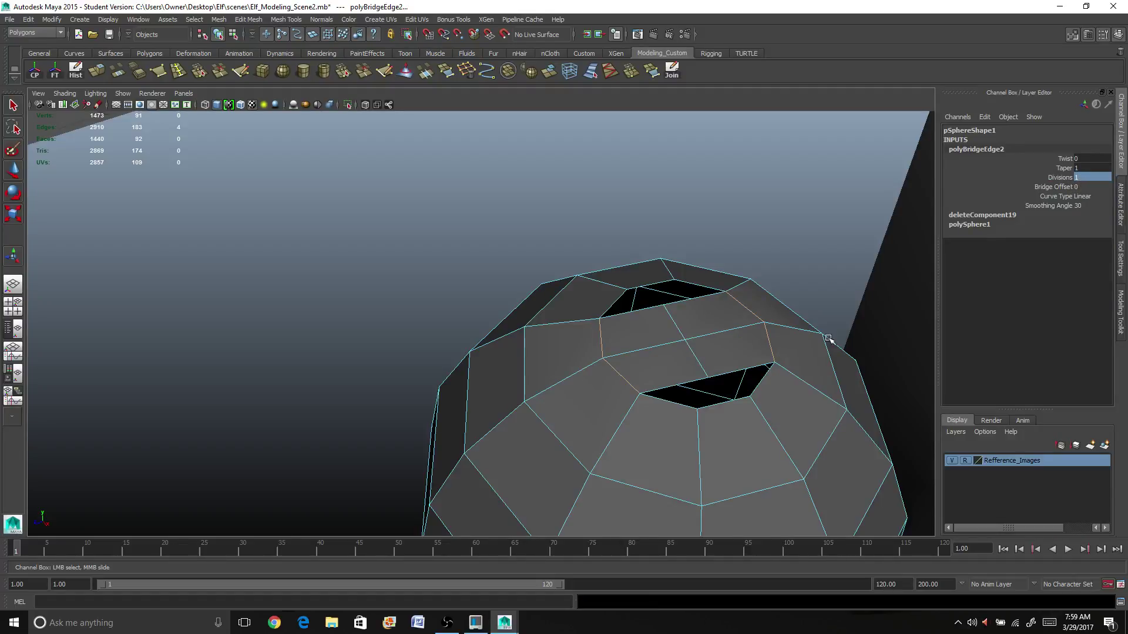
scroll(694, 416, "up", 2)
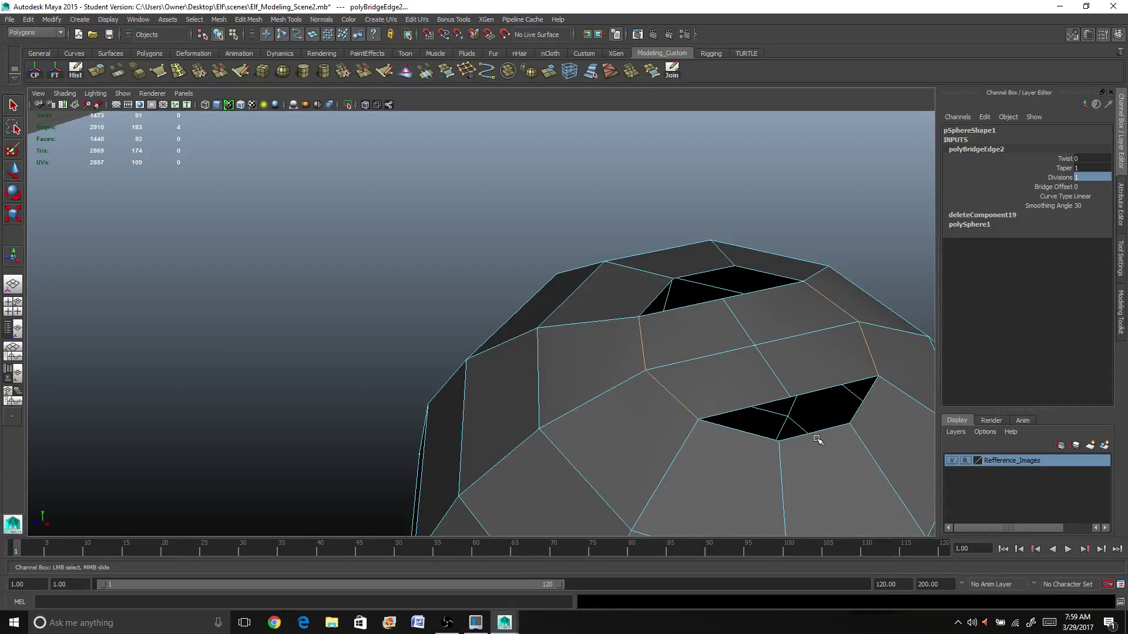
left_click(1094, 176)
type("2")
key("Return")
scroll(761, 373, "down", 2)
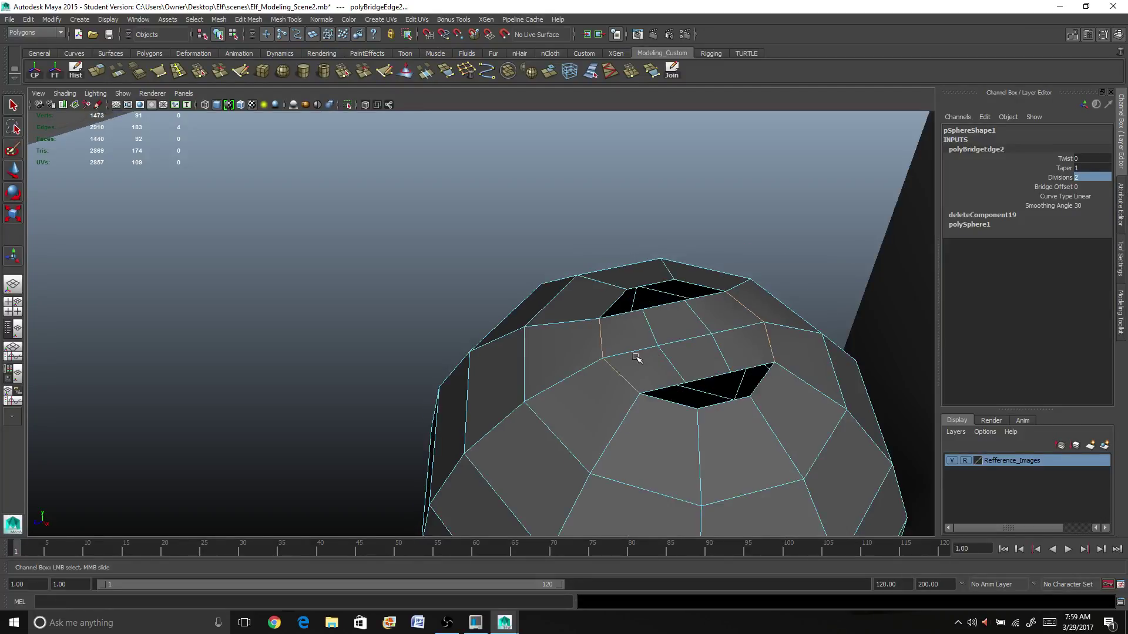
Return to object selection and use the Append to Polygon tool to add a four-sided face in the opening on the near side of the bridge
left_click_drag(637, 355, 615, 352, "alt")
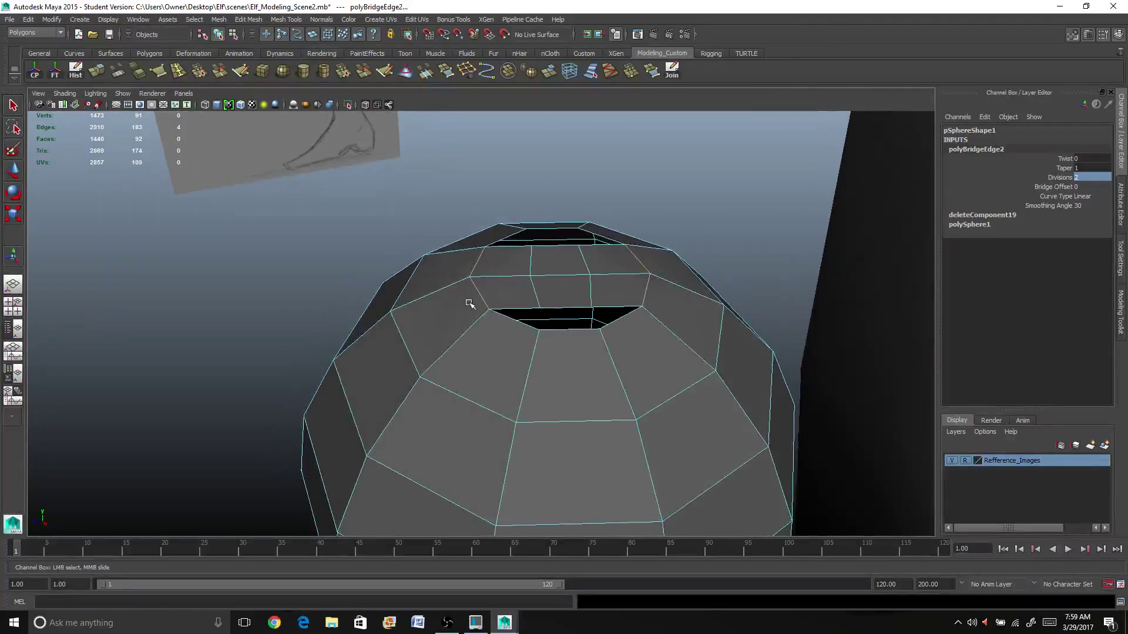
scroll(471, 305, "up", 4)
left_click_drag(571, 256, 697, 428, "alt")
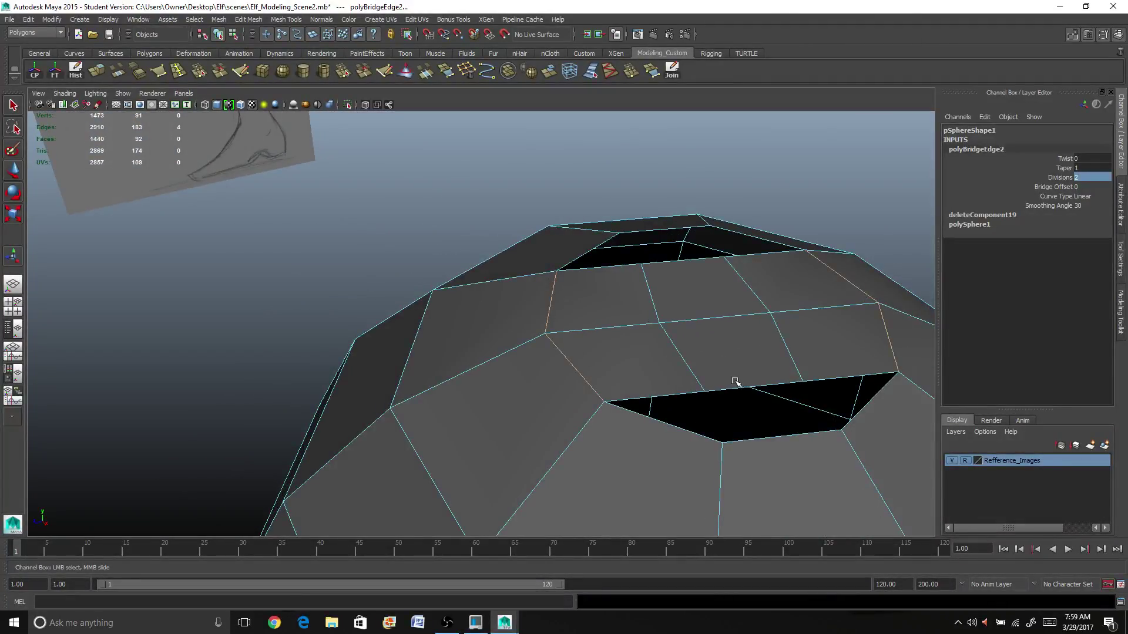
right_click_drag(763, 330, 807, 316)
left_click(758, 312)
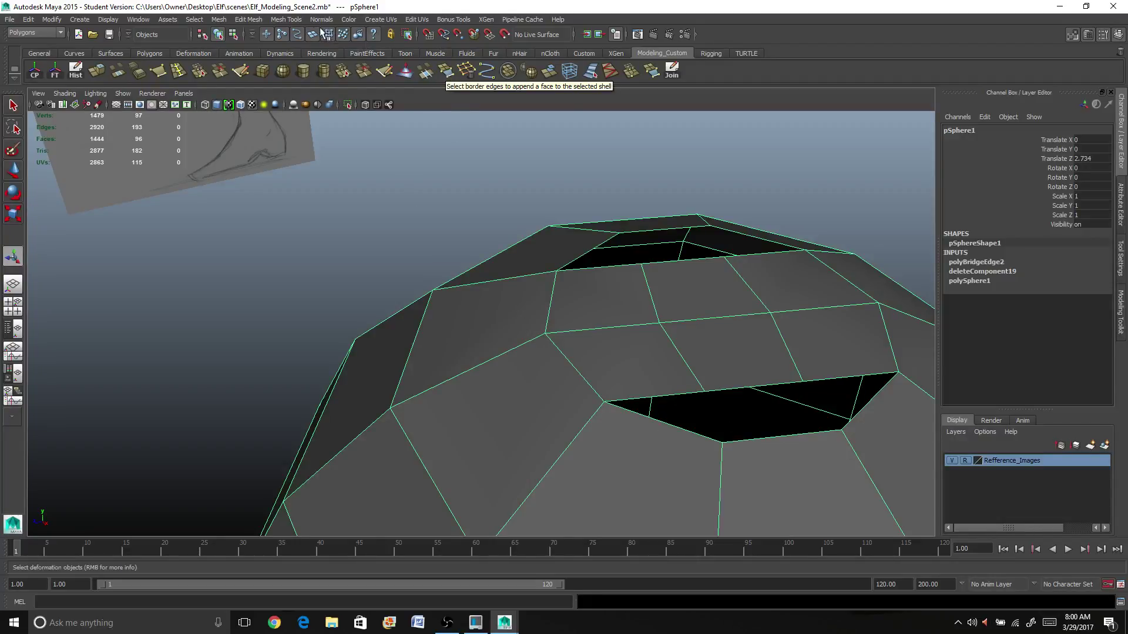
left_click(281, 20)
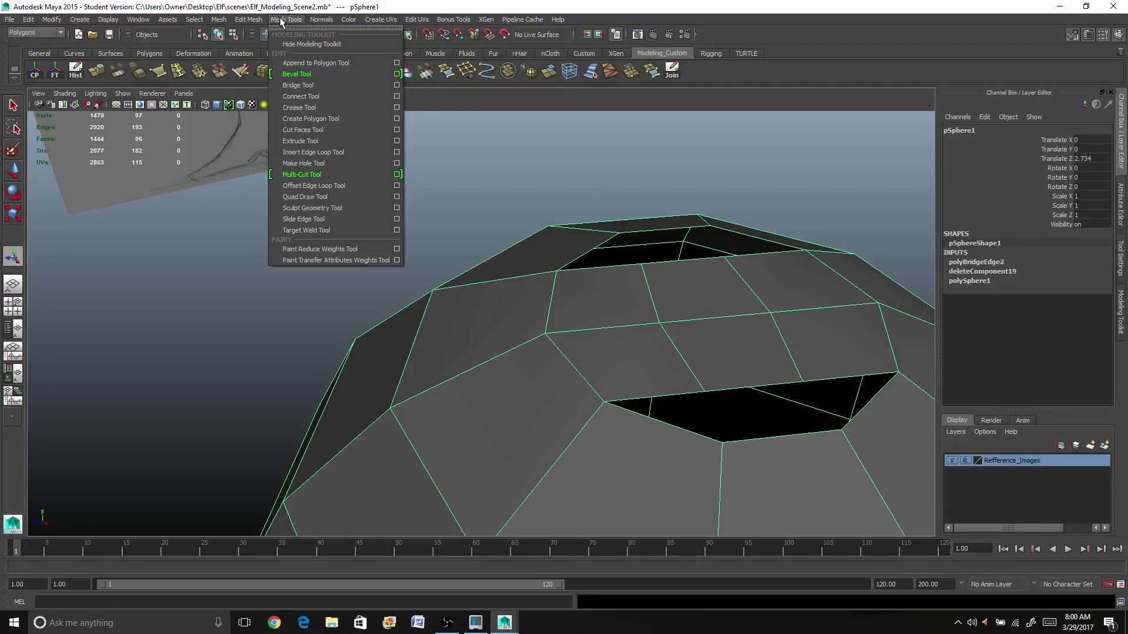
left_click(309, 63)
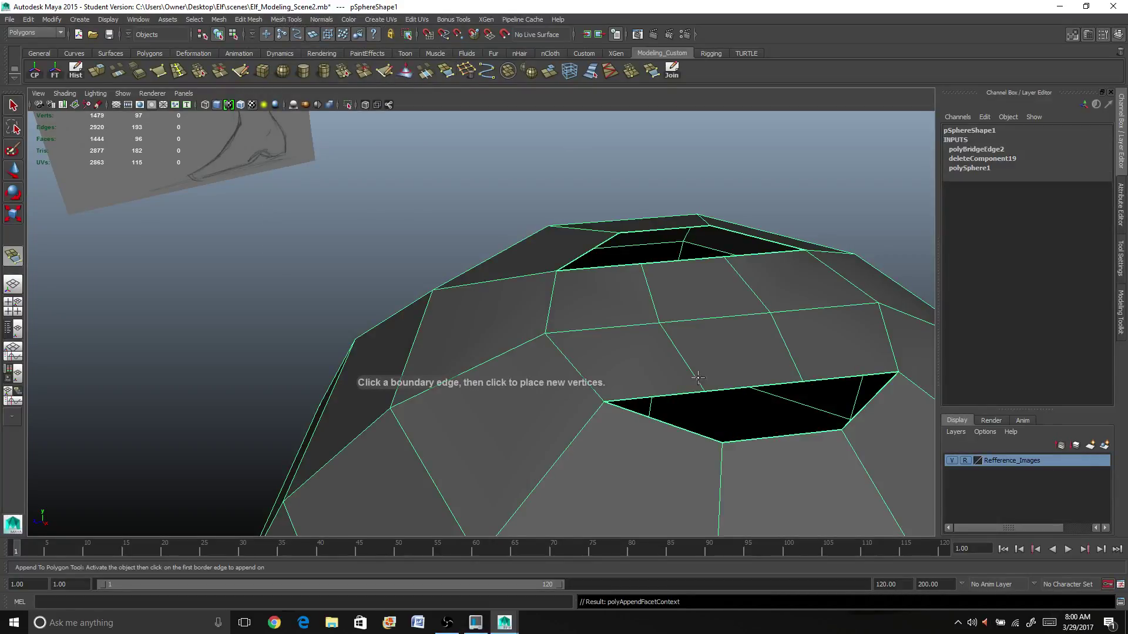
left_click(683, 393)
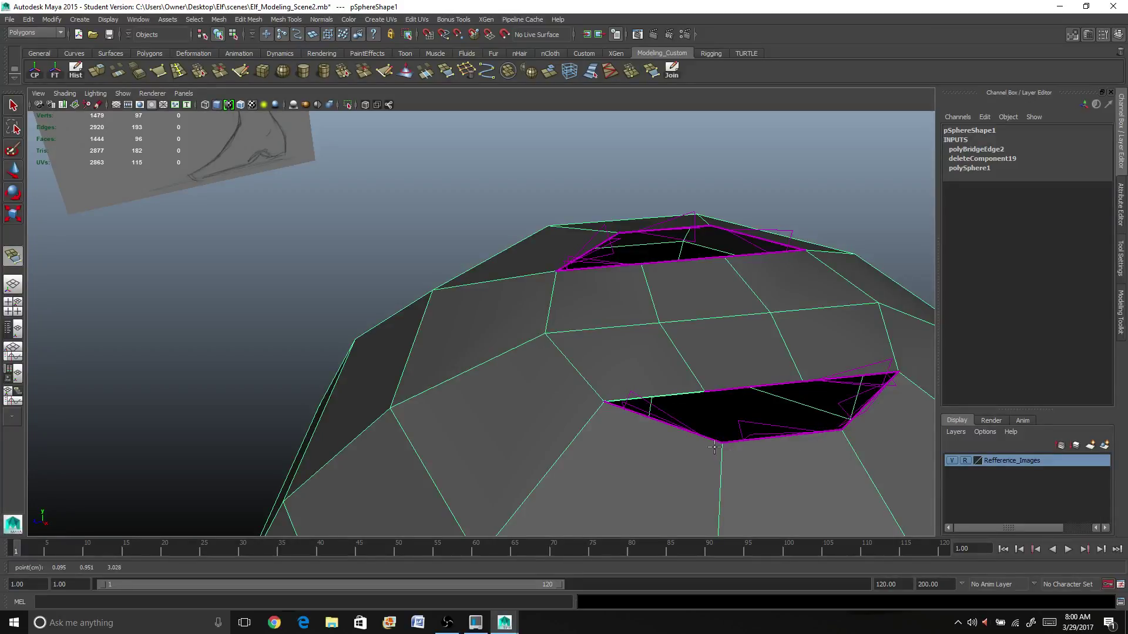
left_click(764, 440)
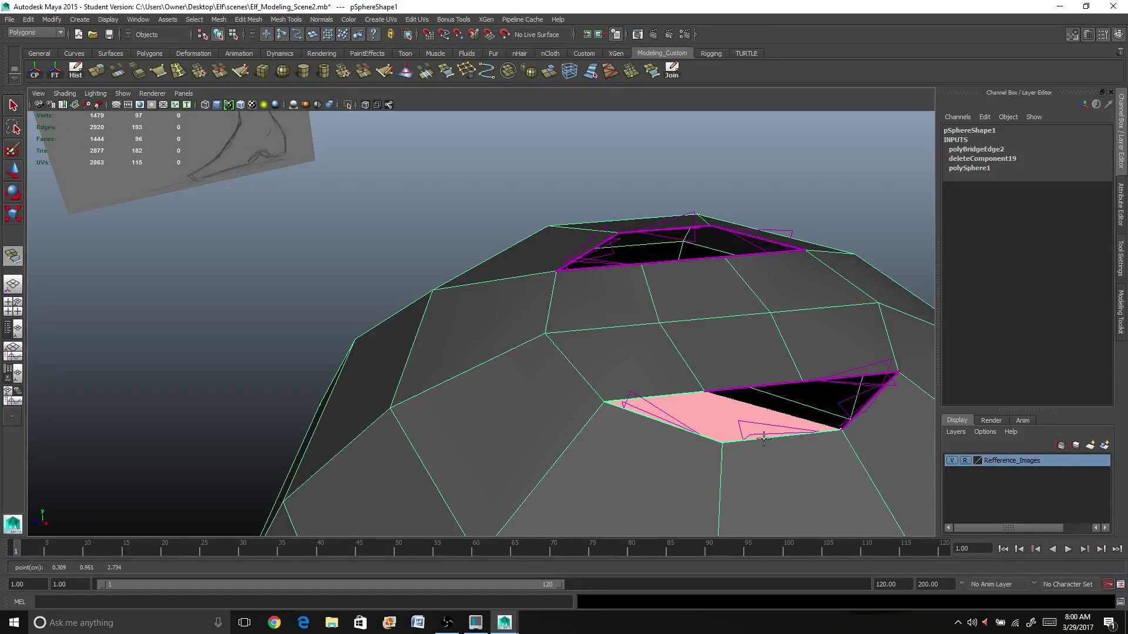
key("Return")
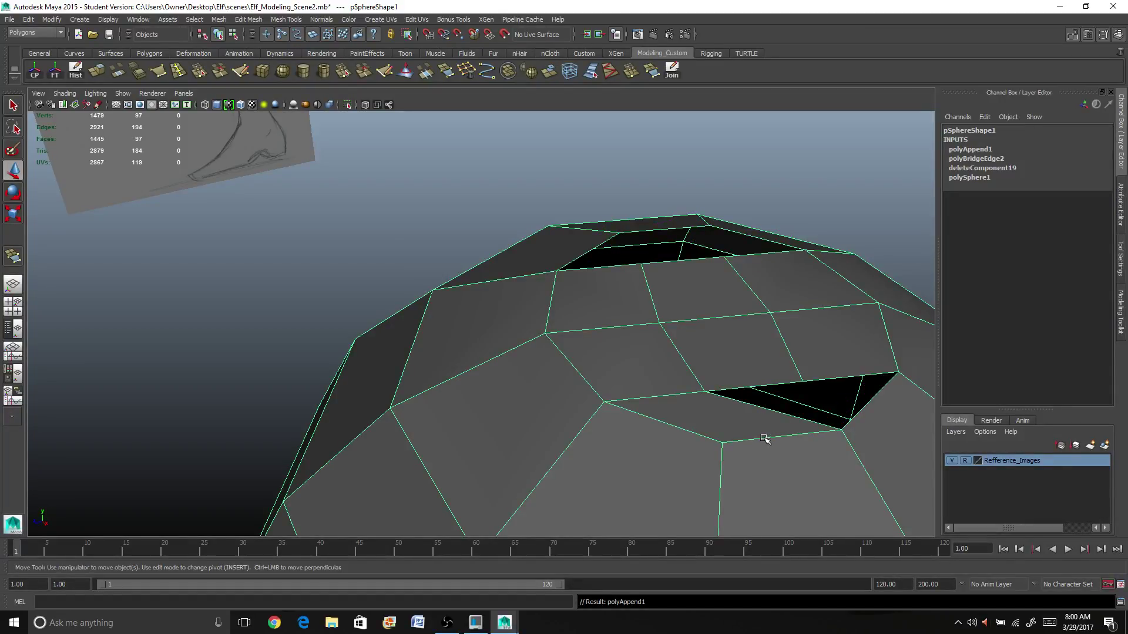
Append a second polygon to close the remaining gap on the near side of the bridge
key("g")
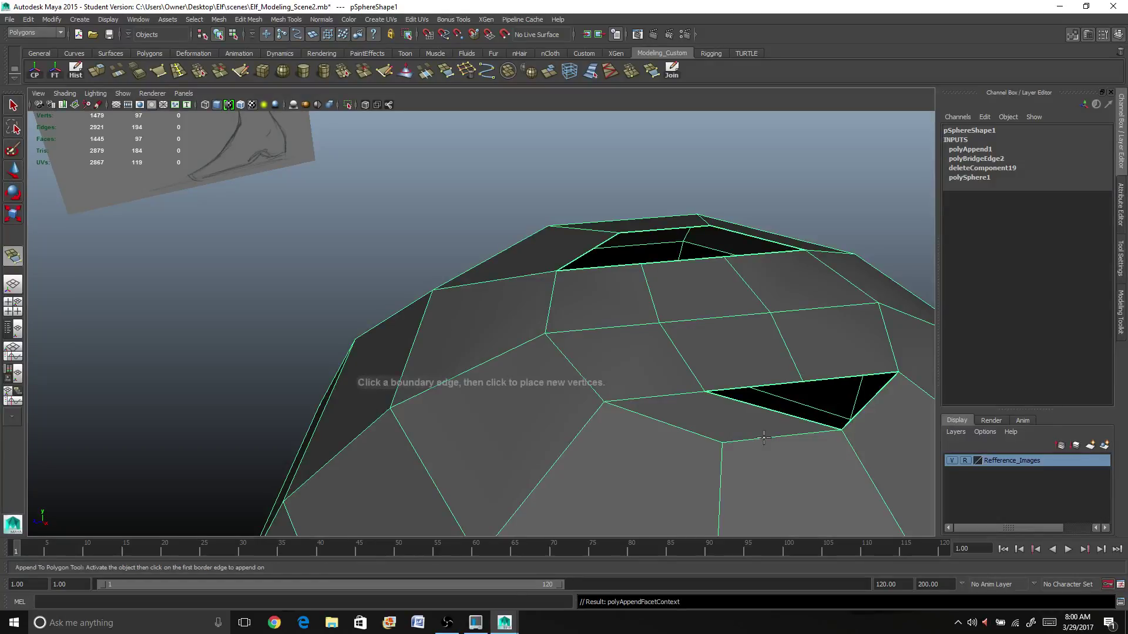
left_click(770, 386)
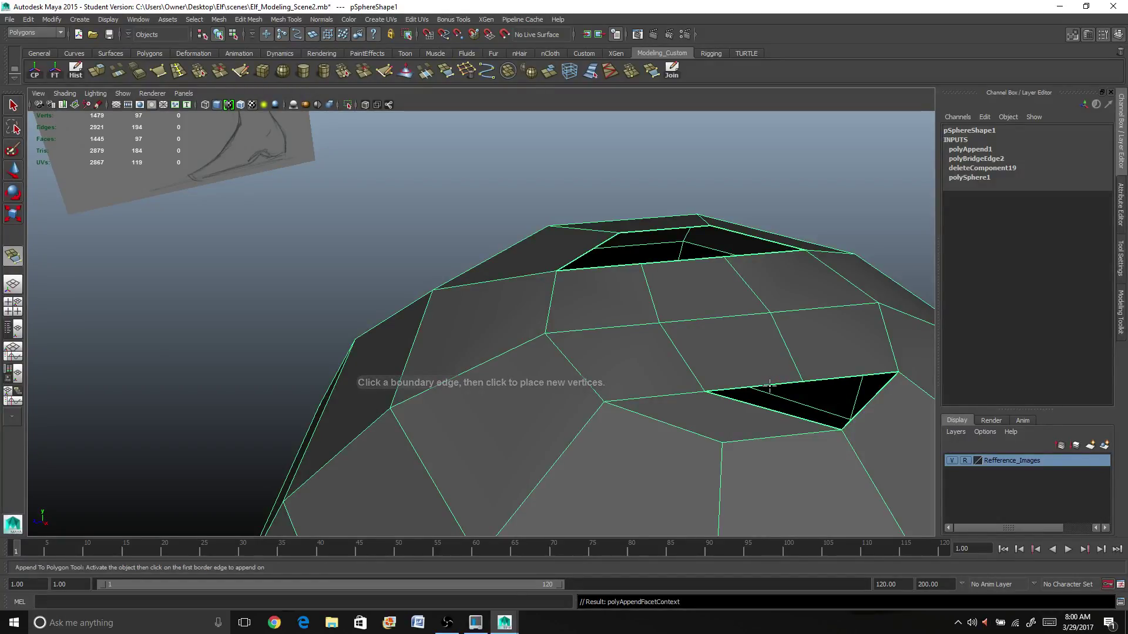
left_click(861, 409)
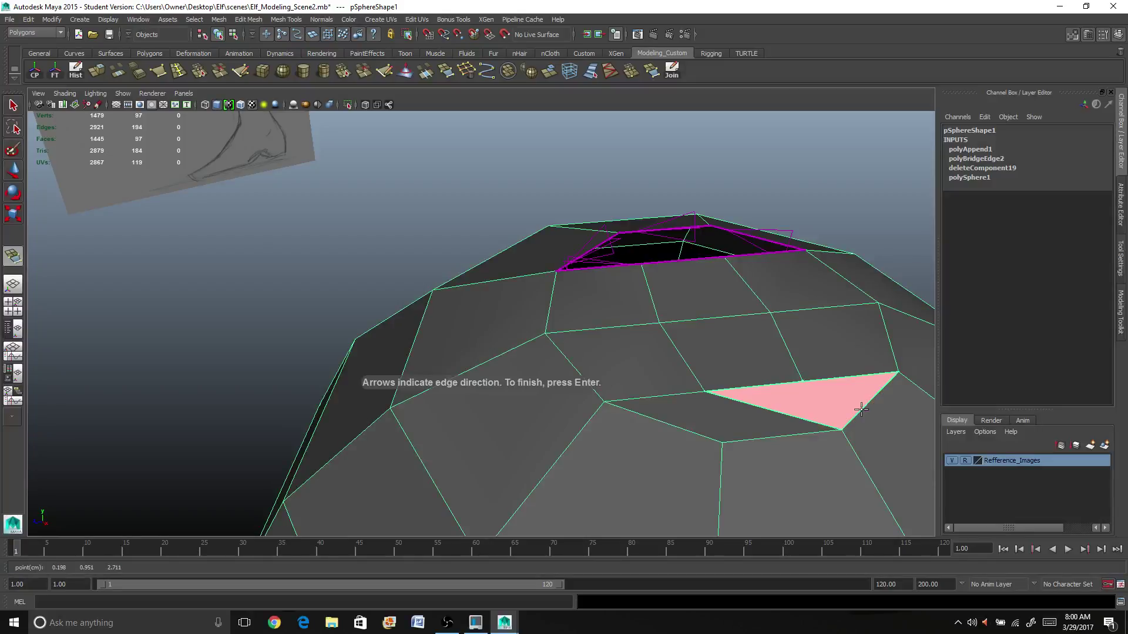
key("w")
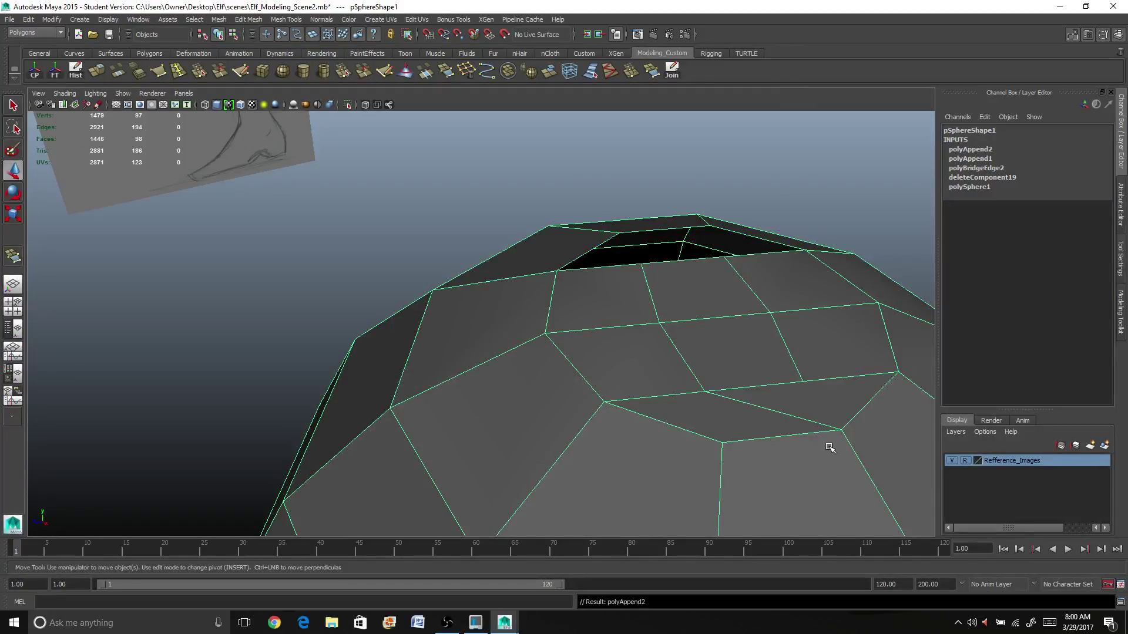
Append a four-sided face to the opening on the far side of the bridge, from its first border segment to the opposite rim edge
left_click_drag(709, 352, 680, 342, "alt")
key("g")
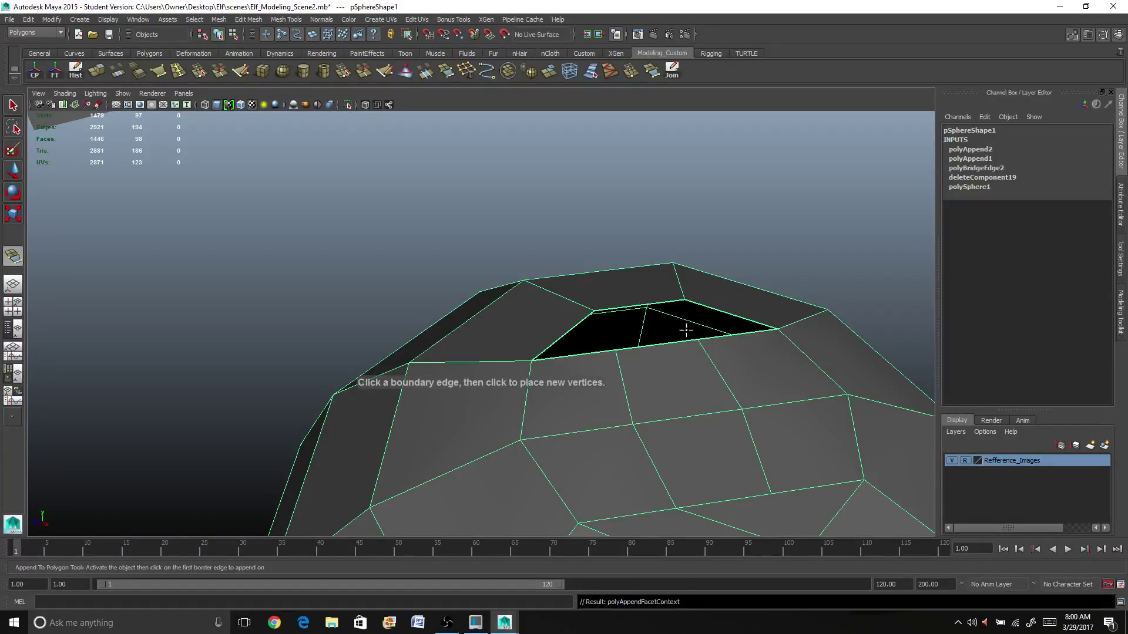
left_click(590, 353)
left_click(626, 307)
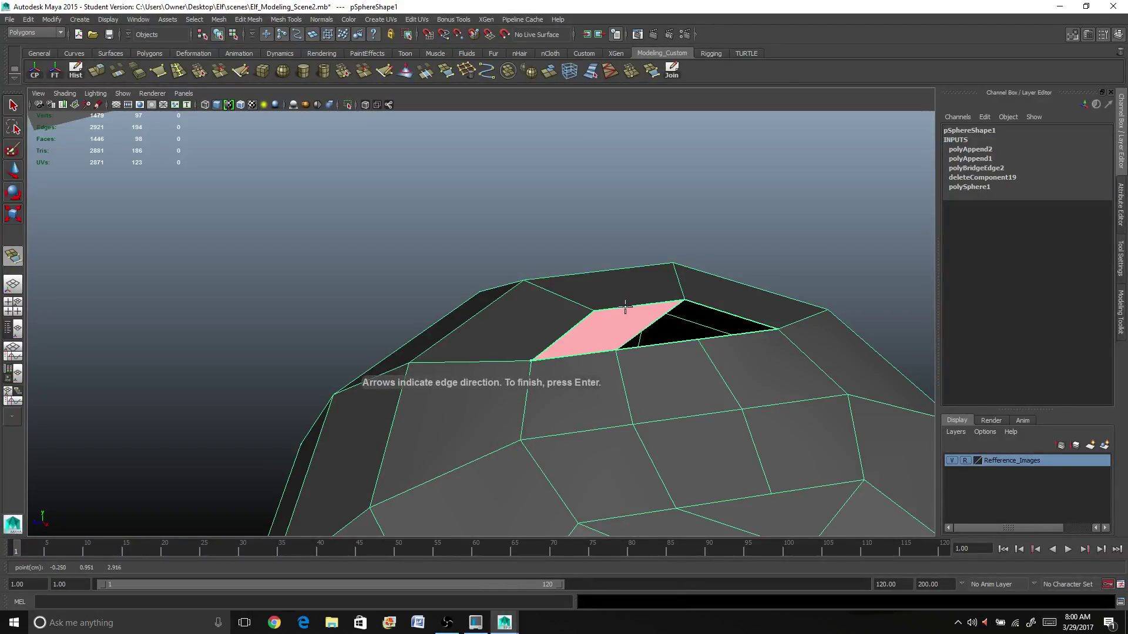
key("w")
Append a last polygon to close the remaining gap on the far side of the bridge and check the rebuilt cap
key("g")
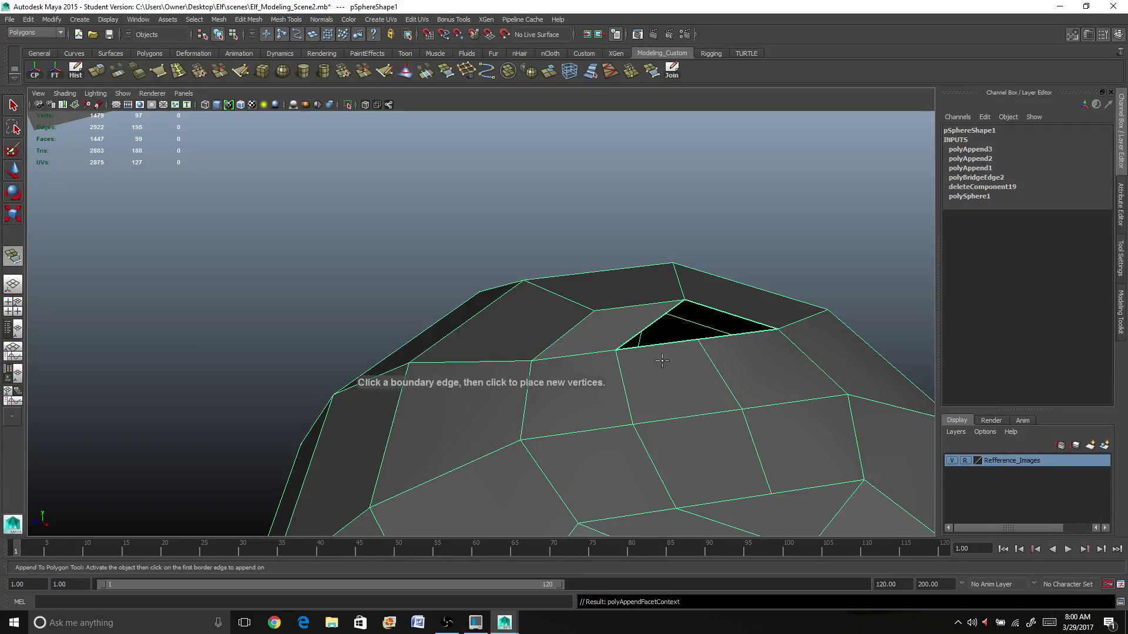
left_click(670, 344)
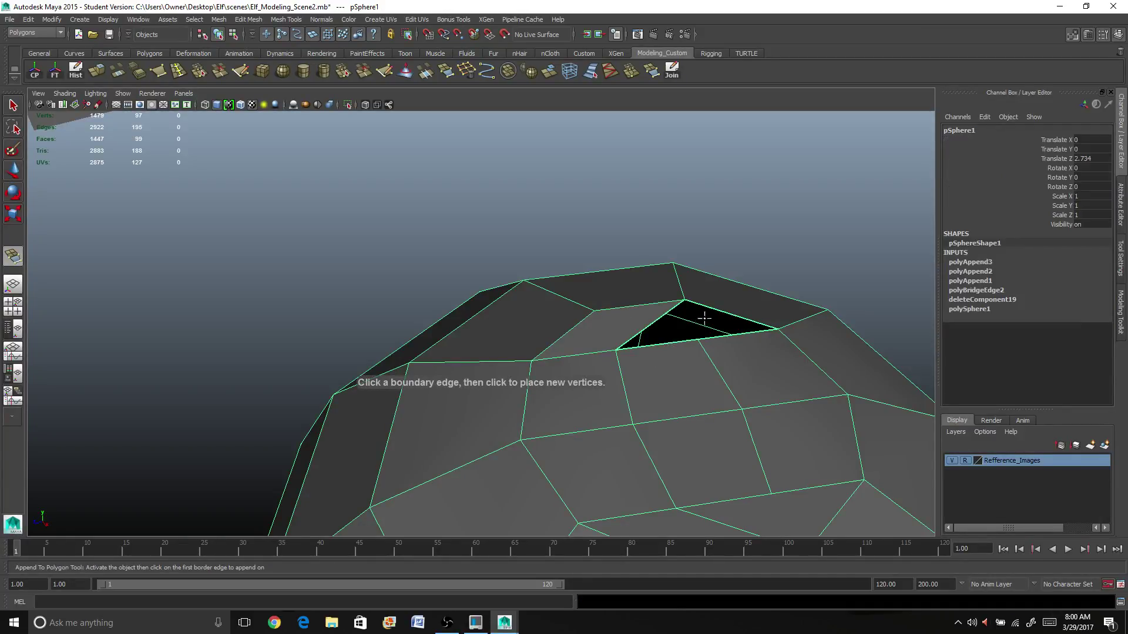
left_click(715, 310)
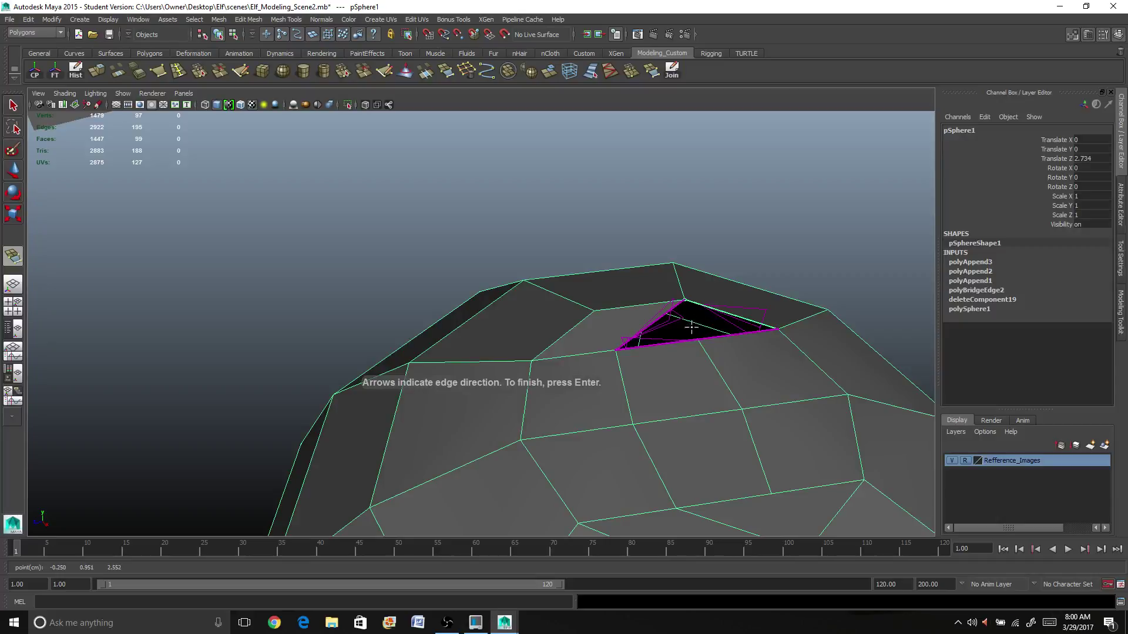
left_click(670, 343)
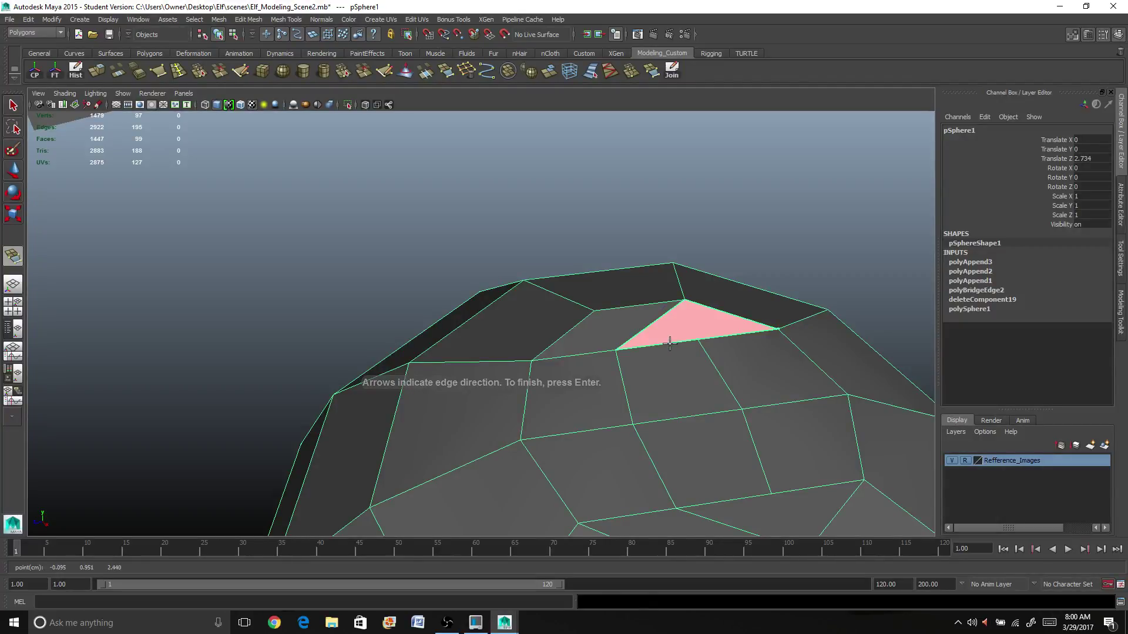
key("Return")
left_click_drag(554, 399, 583, 398, "alt")
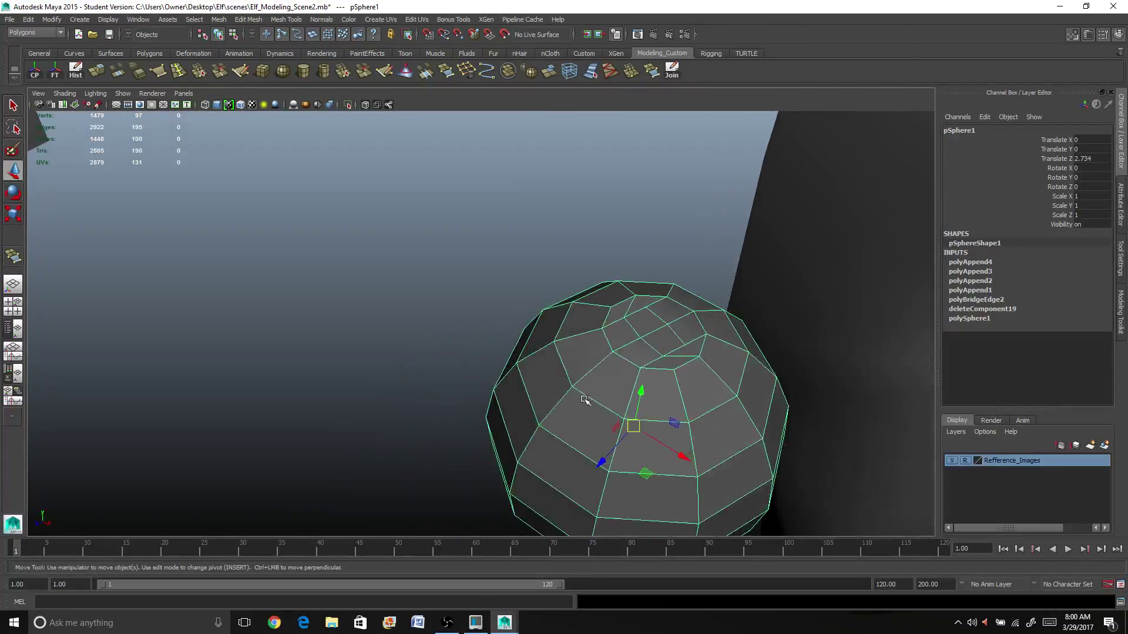
scroll(583, 403, "up", 5)
middle_click_drag(613, 395, 469, 396, "alt")
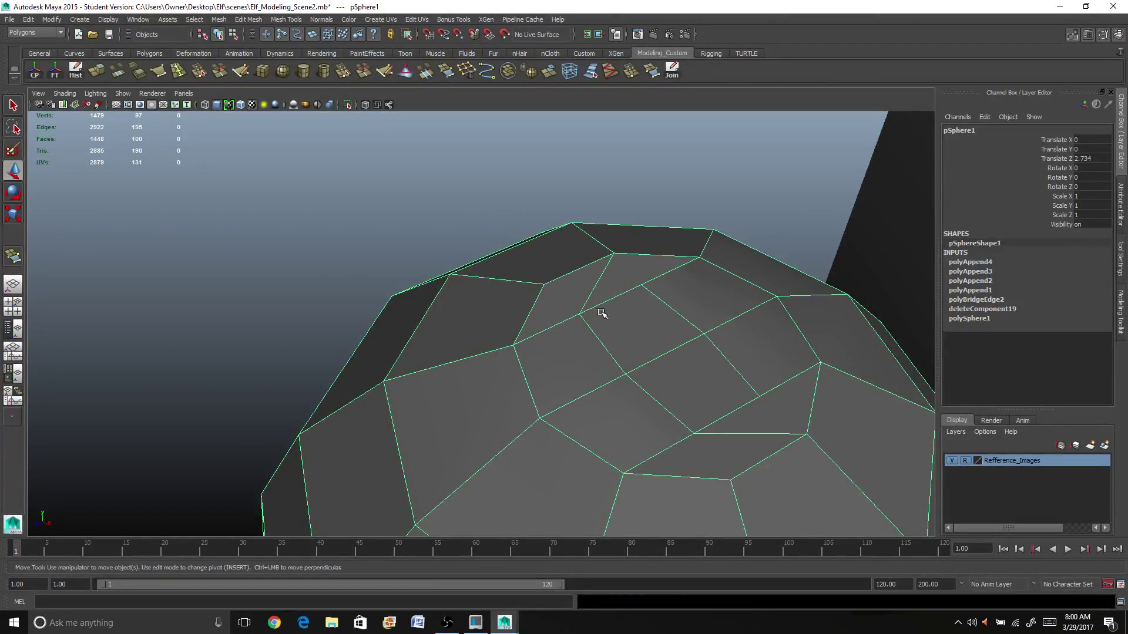
scroll(639, 396, "down", 2)
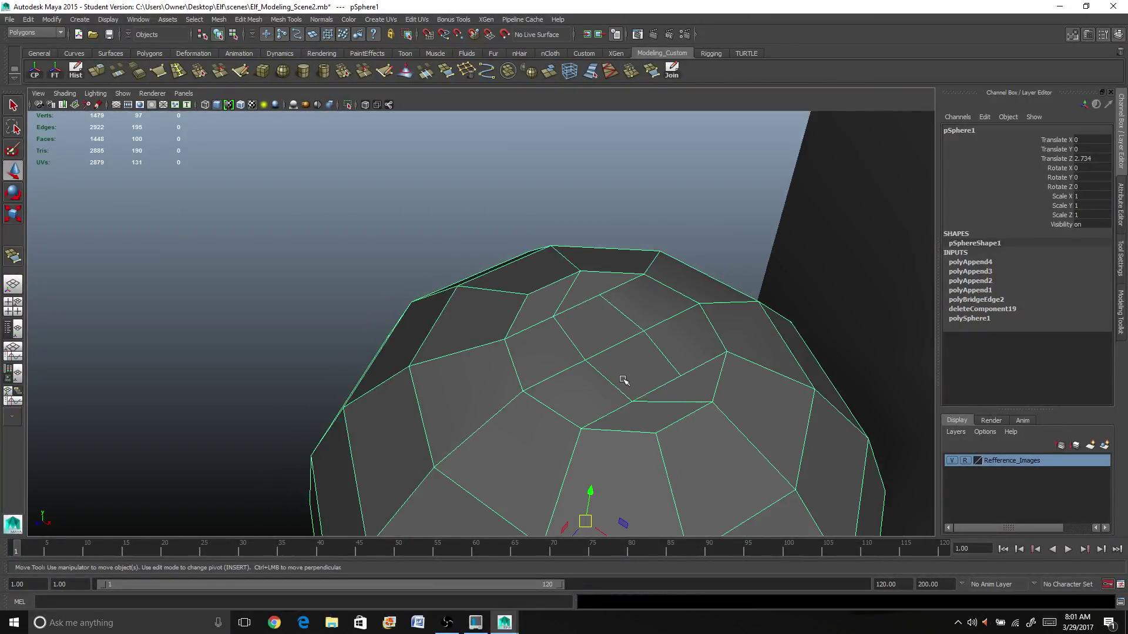
scroll(560, 364, "down", 2)
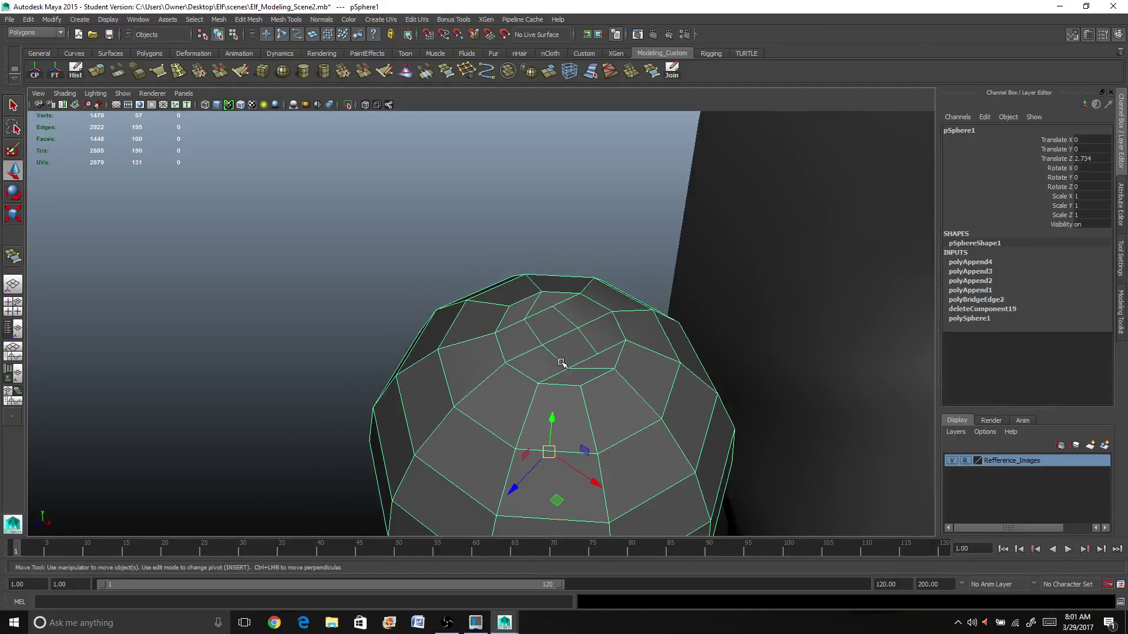
scroll(561, 362, "up", 2)
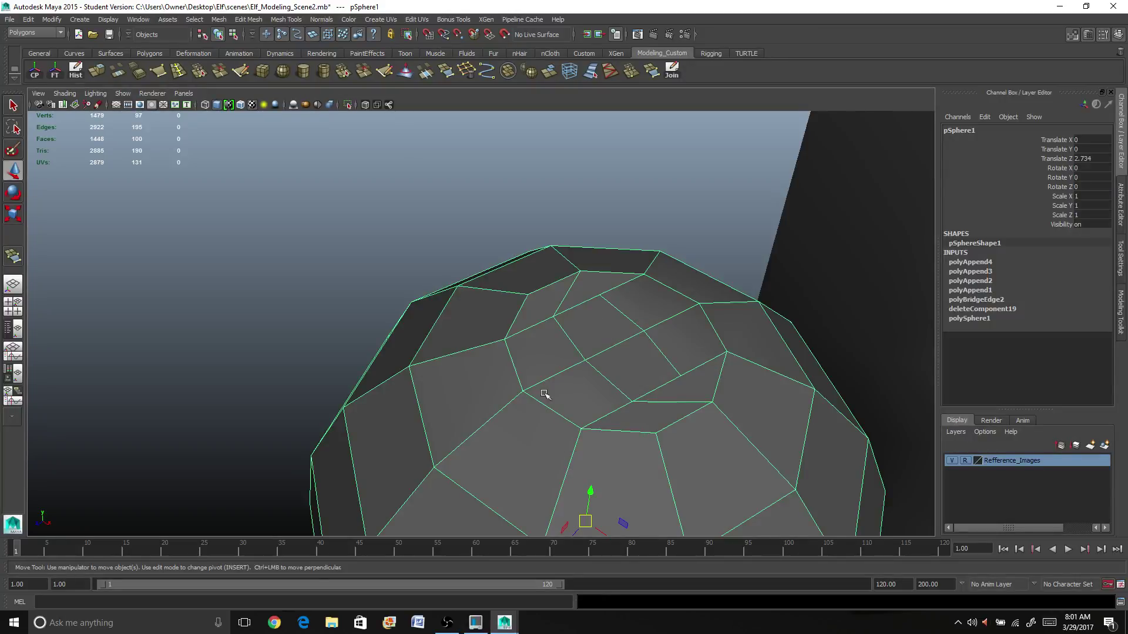
scroll(548, 382, "up", 2)
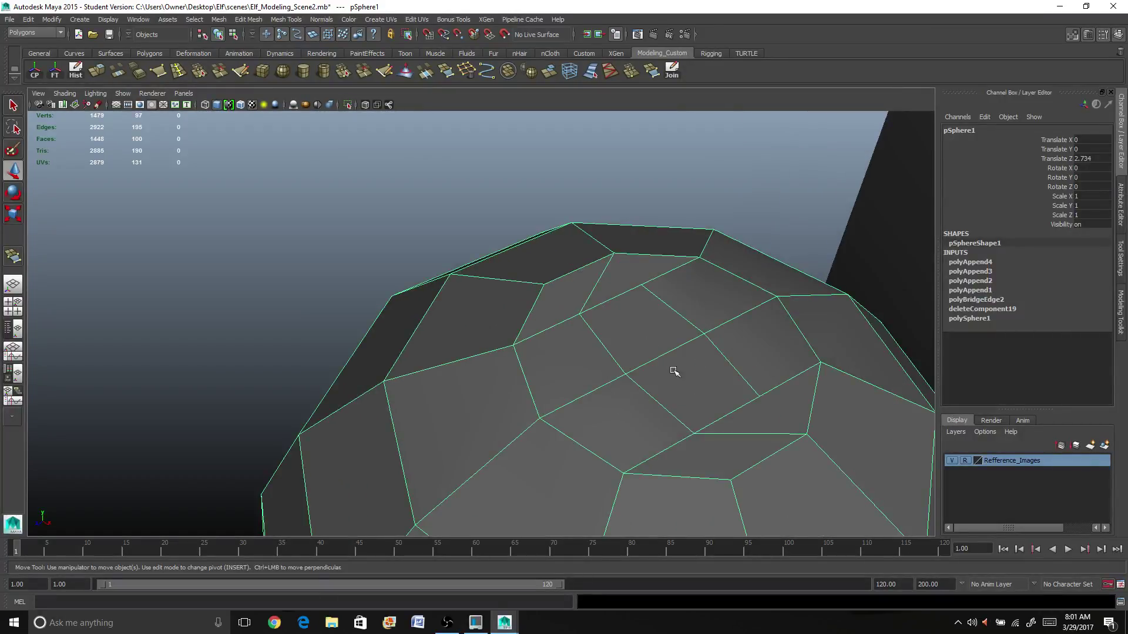
scroll(658, 353, "down", 2)
scroll(622, 327, "up", 2)
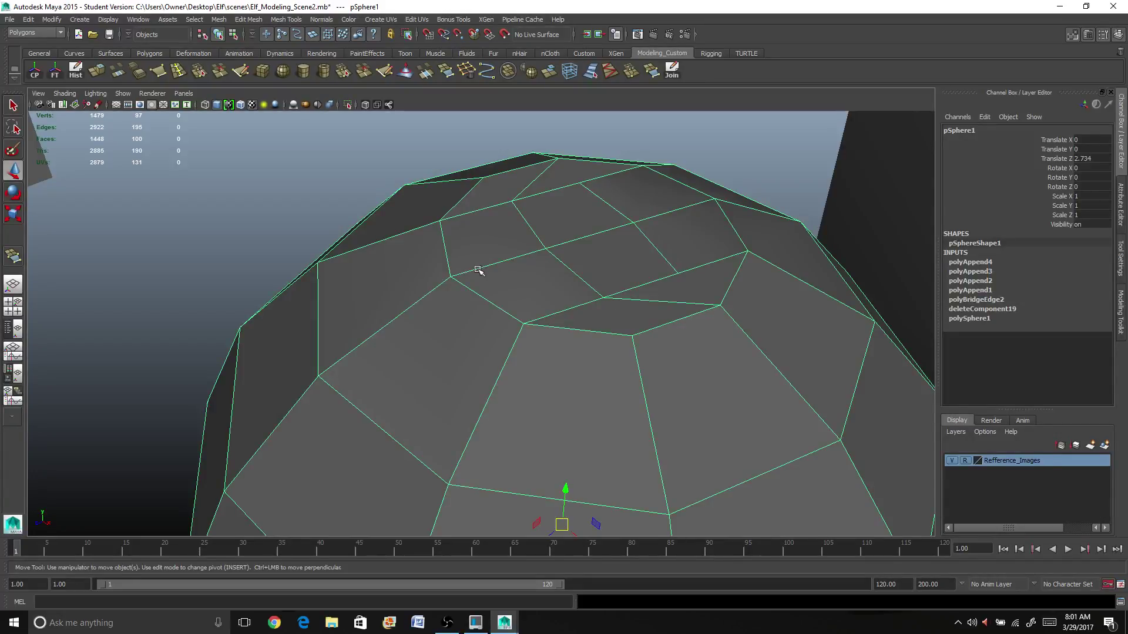
Undo the four appended polygons so both openings beside the bridge are open again
key("ctrl+z")
key("ctrl+z")
key("ctrl+z")
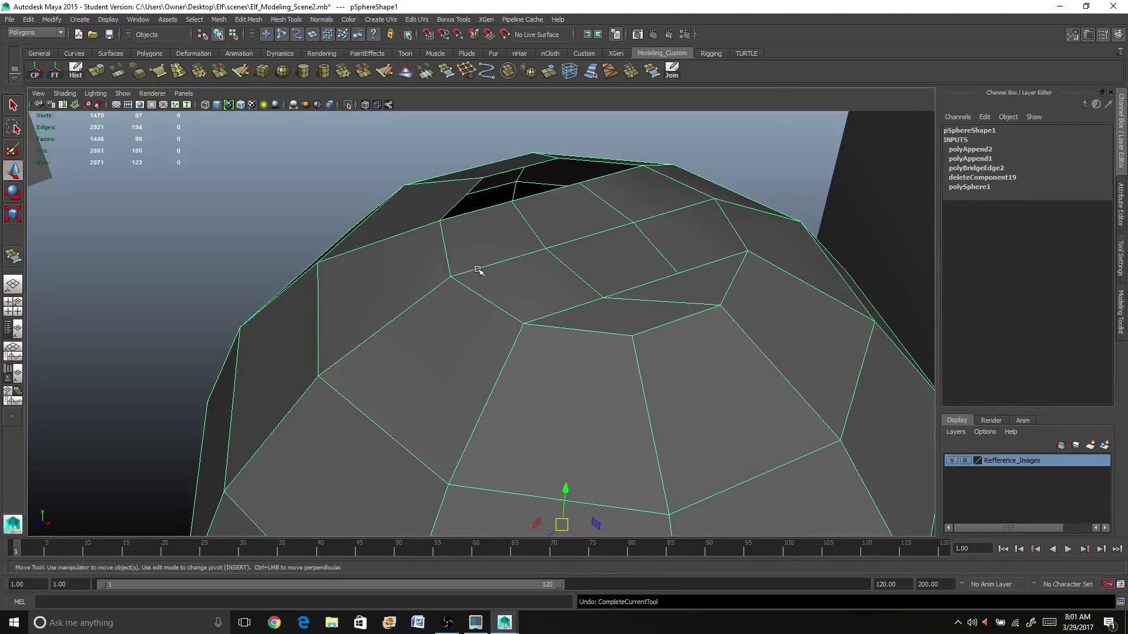
key("ctrl+z")
key("ctrl+z")
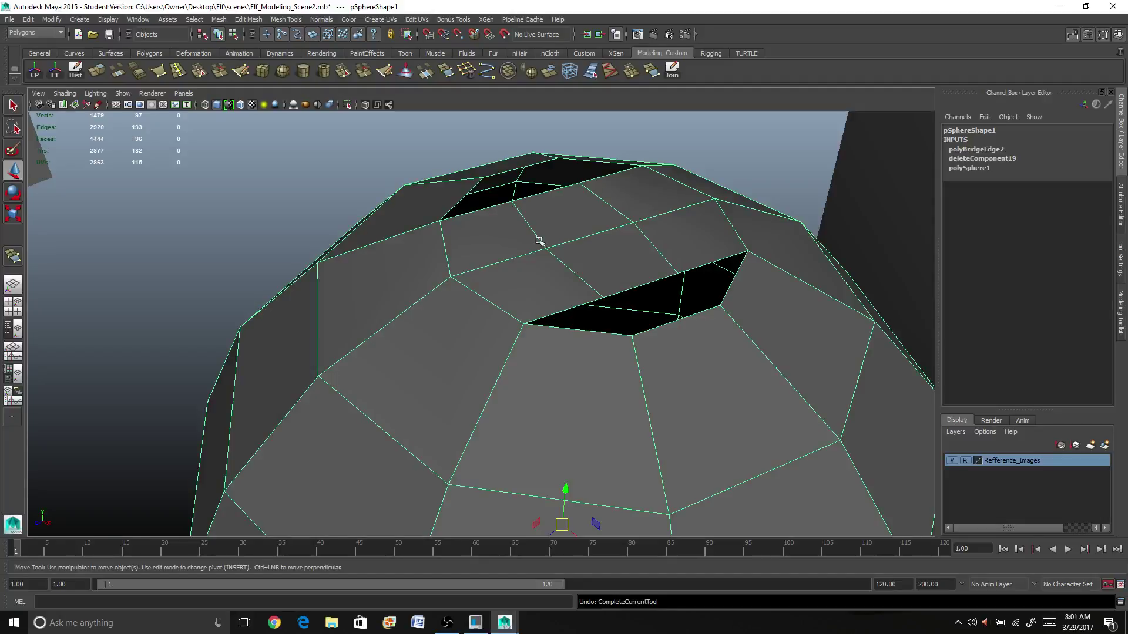
Edit the edge bridge's divisions, trying 3 and settling on 4
left_click(991, 150)
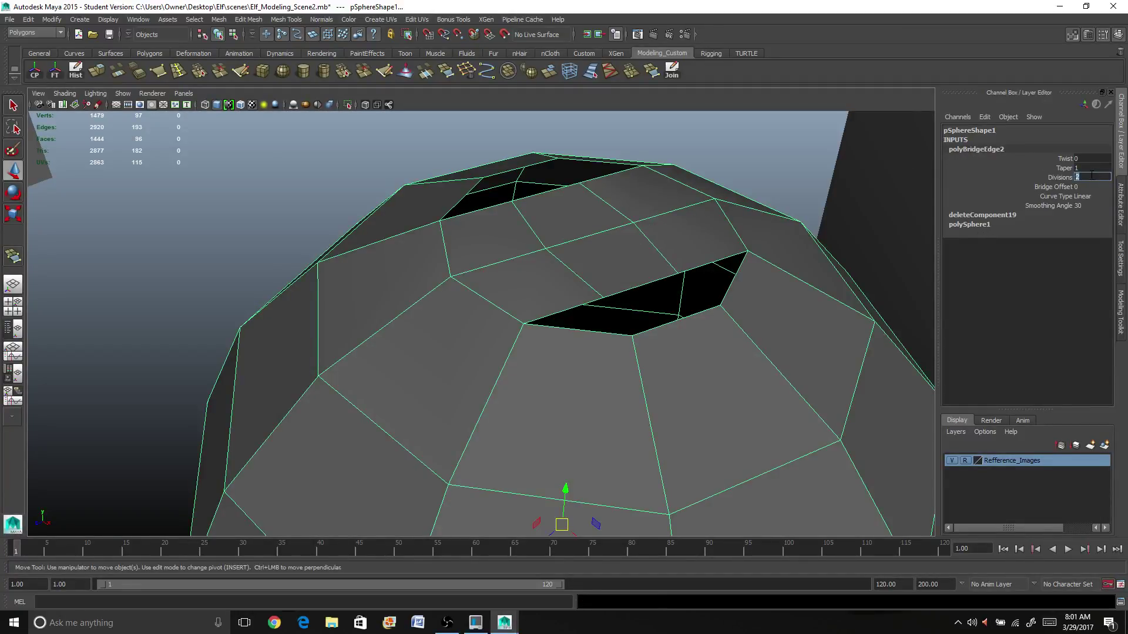
type("3")
key("Return")
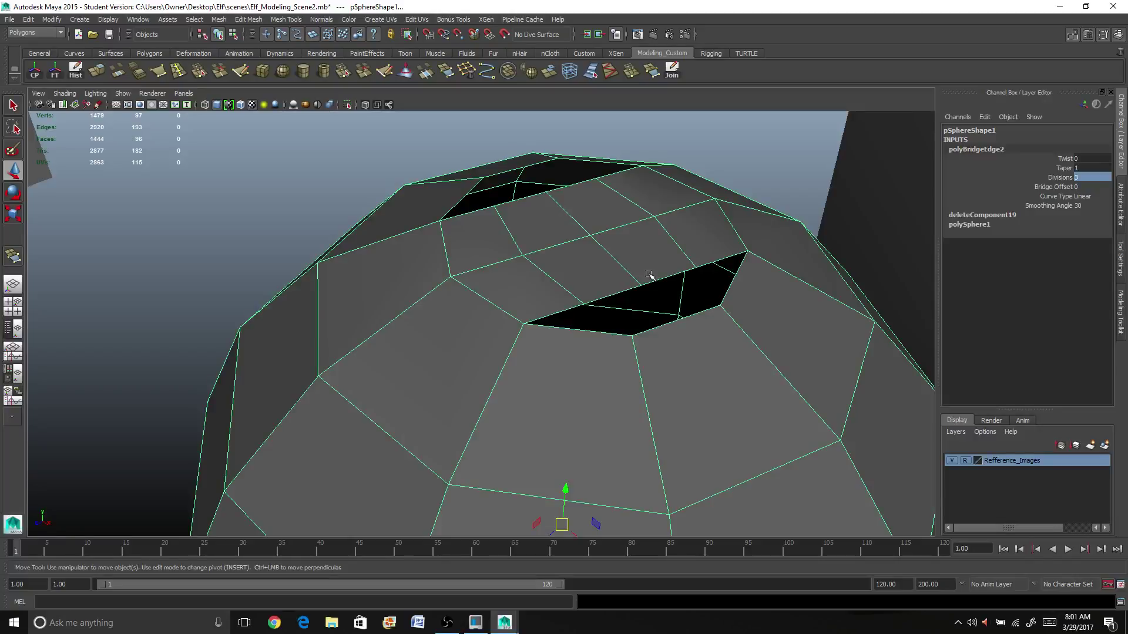
left_click(1082, 177)
type("4")
key("Return")
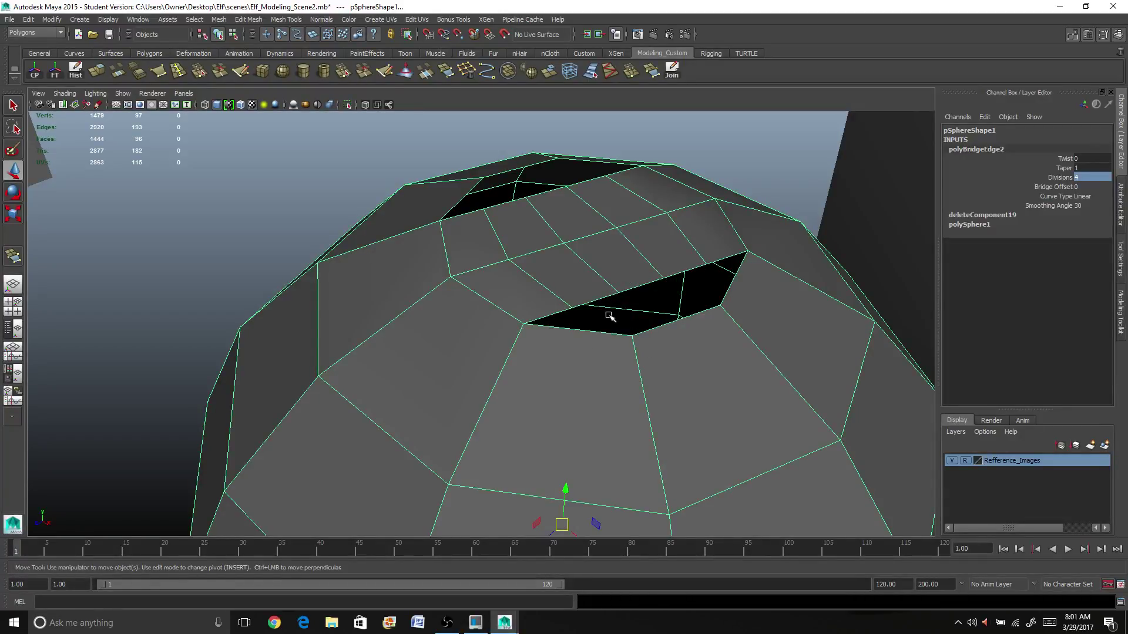
Use the Append to Polygon tool to add a four-sided face at one end of the opening on the near side of the bridge
left_click_drag(540, 291, 544, 289, "alt")
scroll(613, 251, "up", 1)
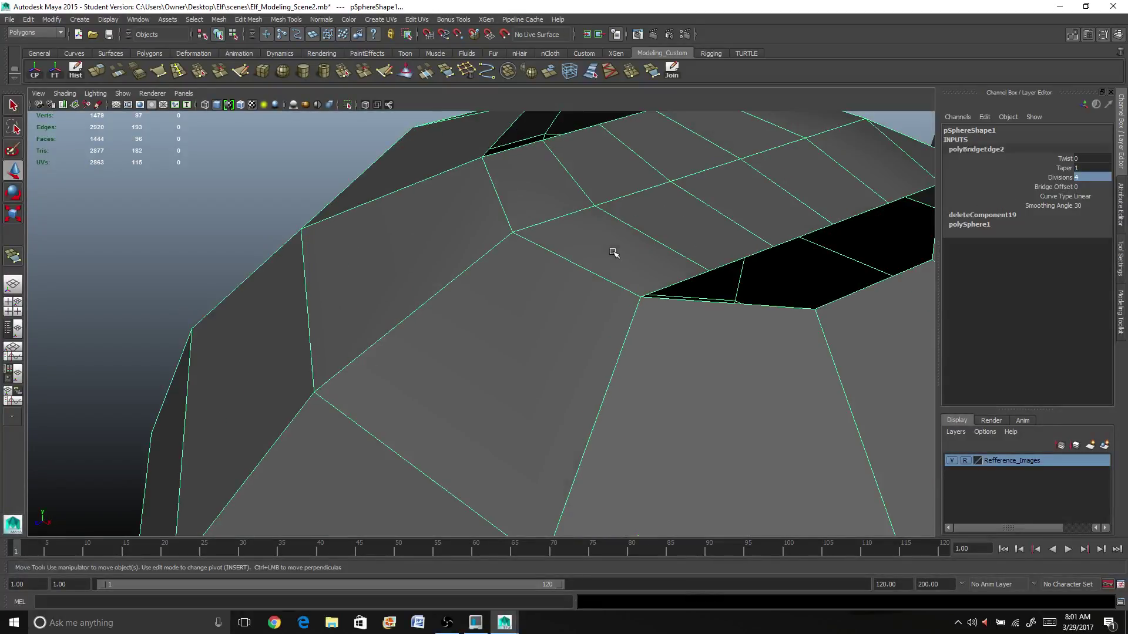
scroll(613, 251, "down", 1)
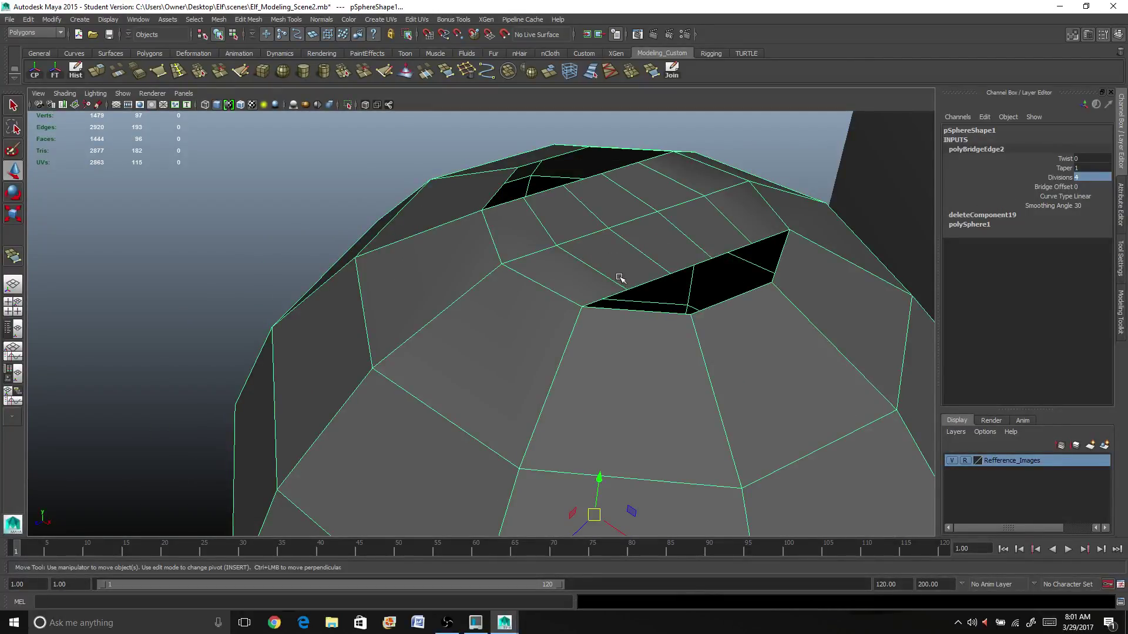
right_click(622, 280)
right_click_drag(636, 210, 665, 199)
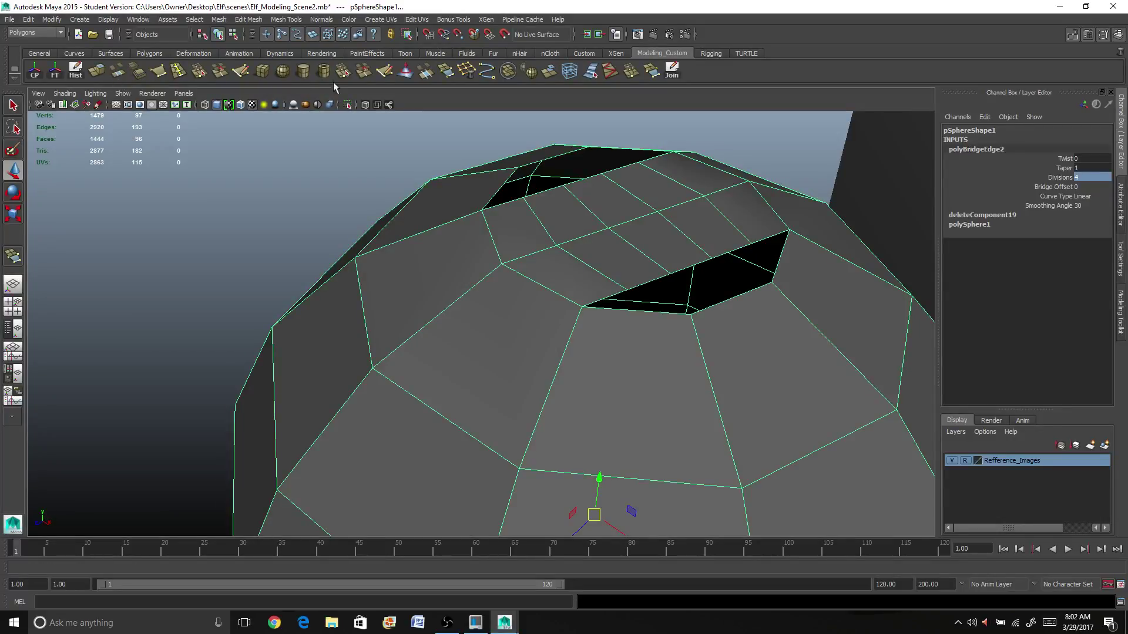
left_click(445, 73)
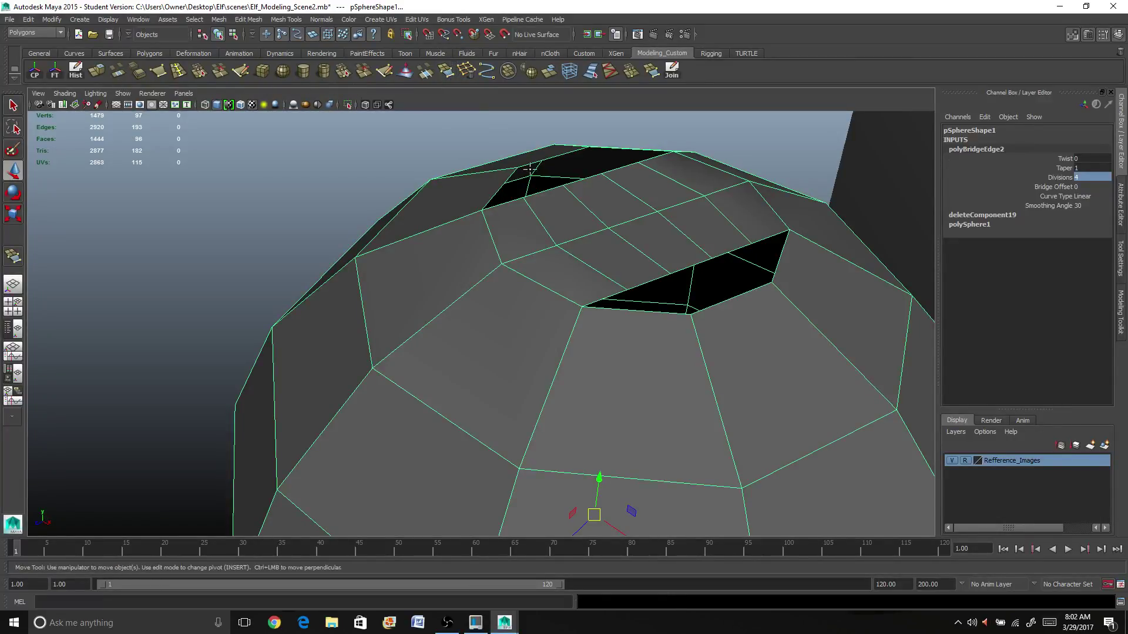
left_click(645, 282)
left_click(643, 311)
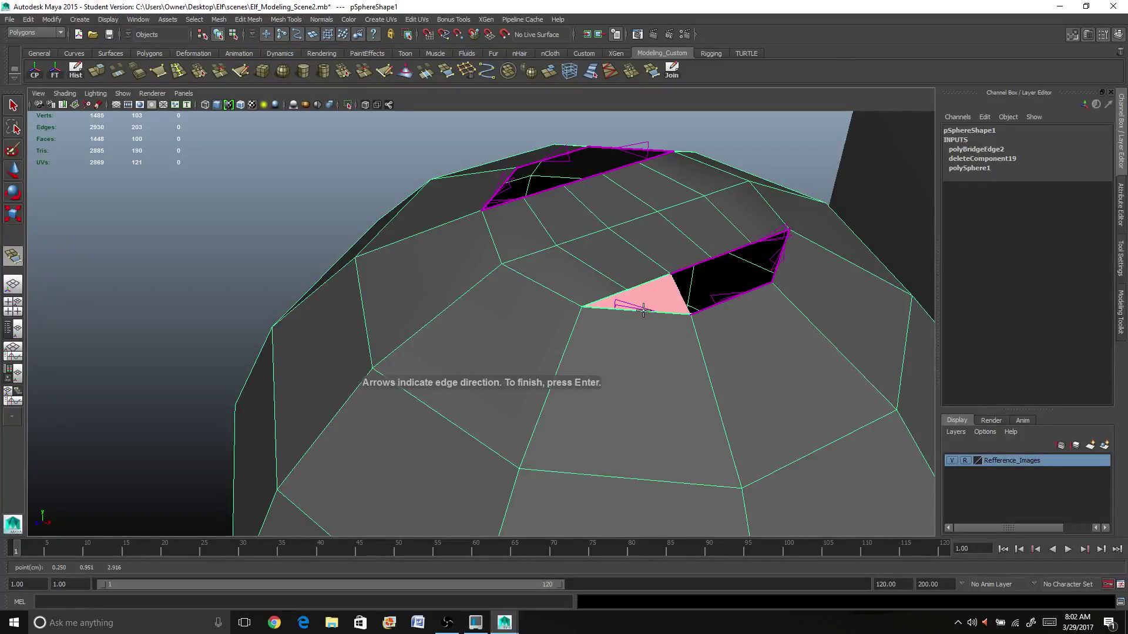
key("Return")
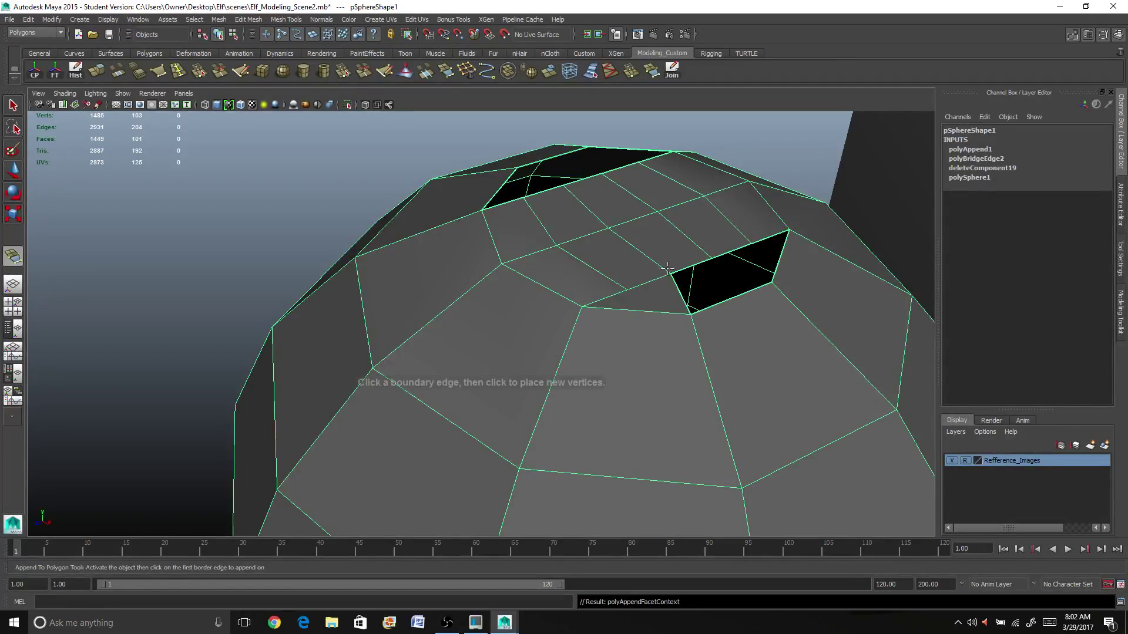
Append two more faces from the bridge border to the rim to close the rest of the near-side opening
left_click(686, 259)
left_click(717, 299)
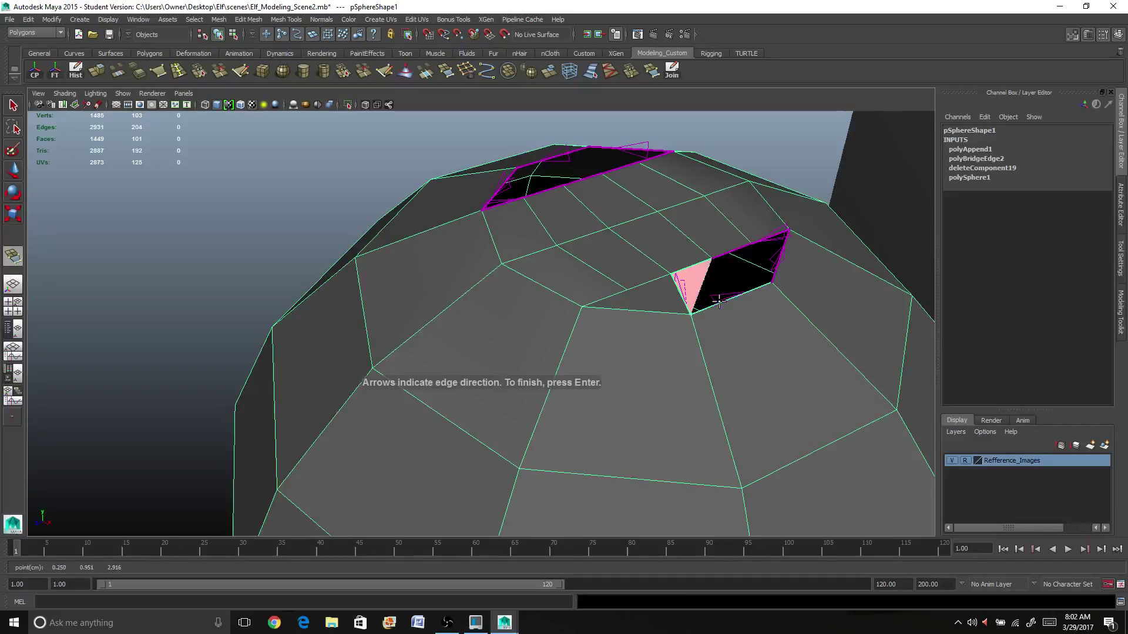
key("Return")
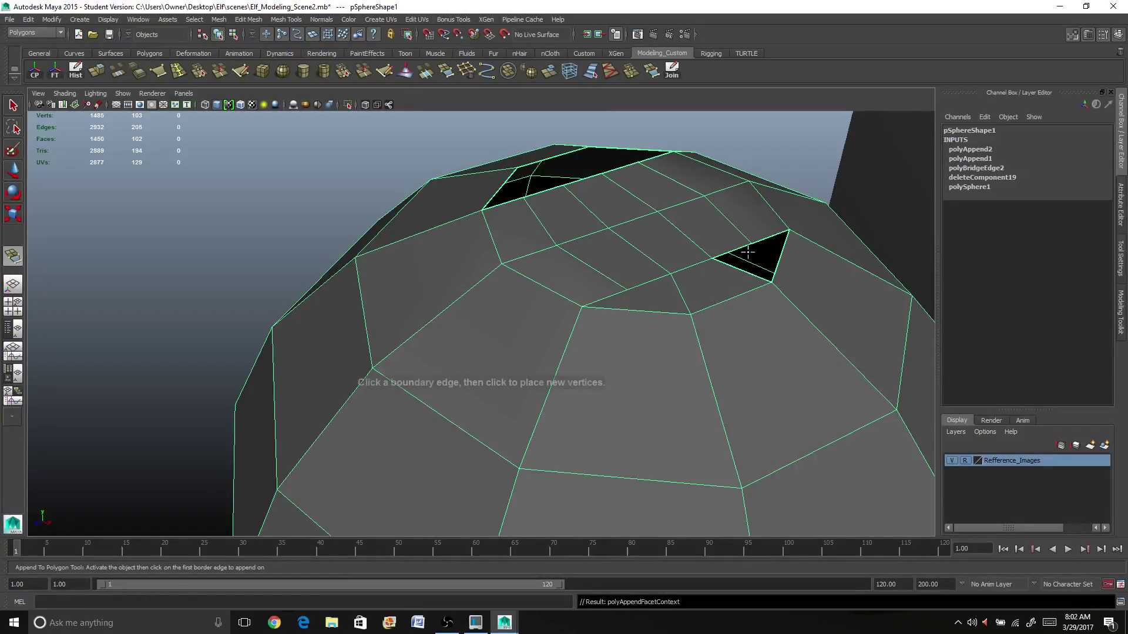
left_click(740, 249)
left_click(777, 262)
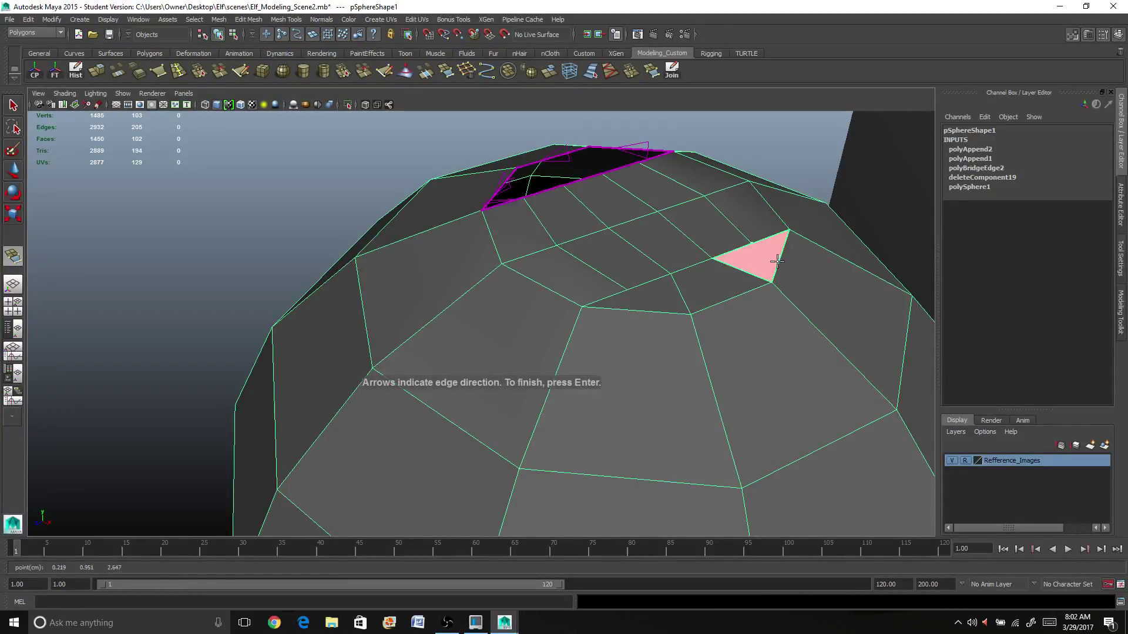
key("Return")
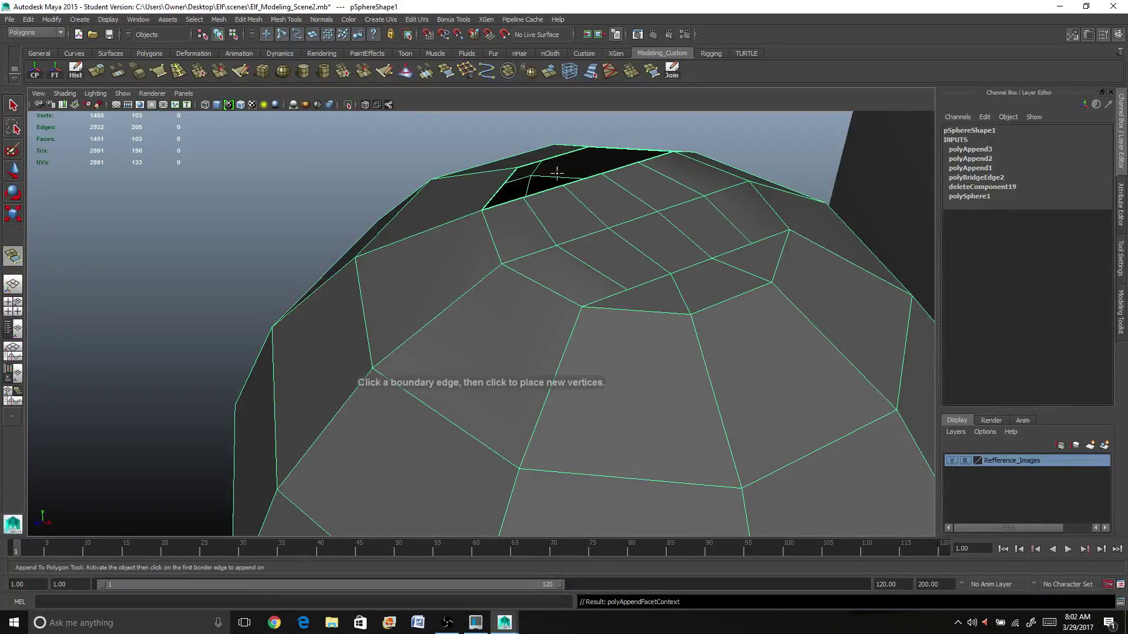
Append a four-sided face across the middle of the far-side opening, from its middle rim edge to the bridge border
left_click(528, 168)
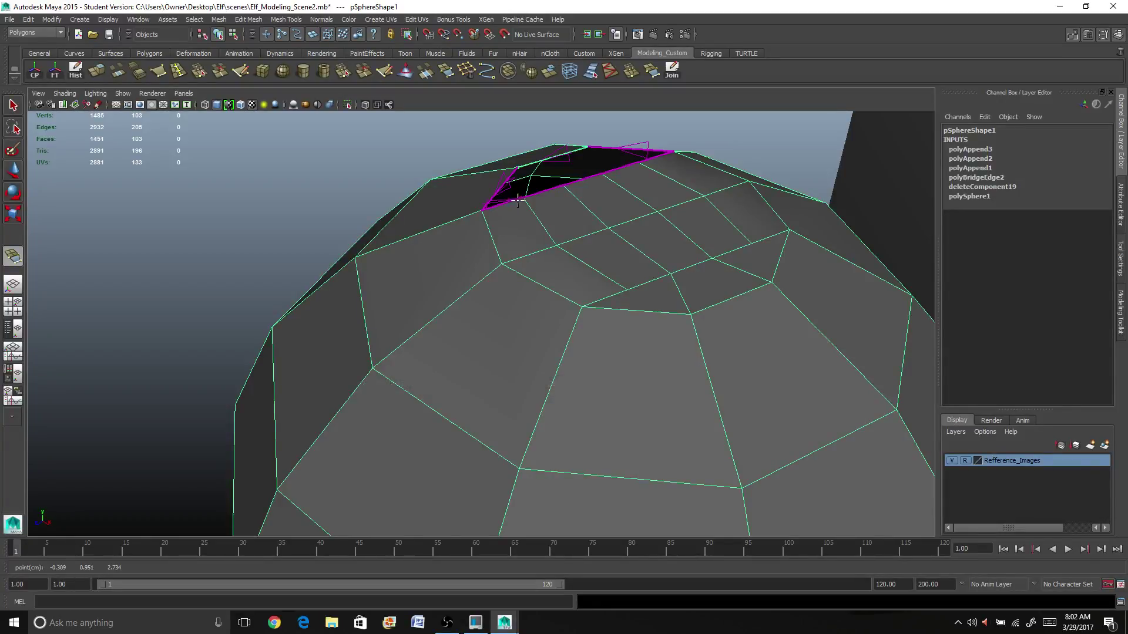
left_click(584, 179)
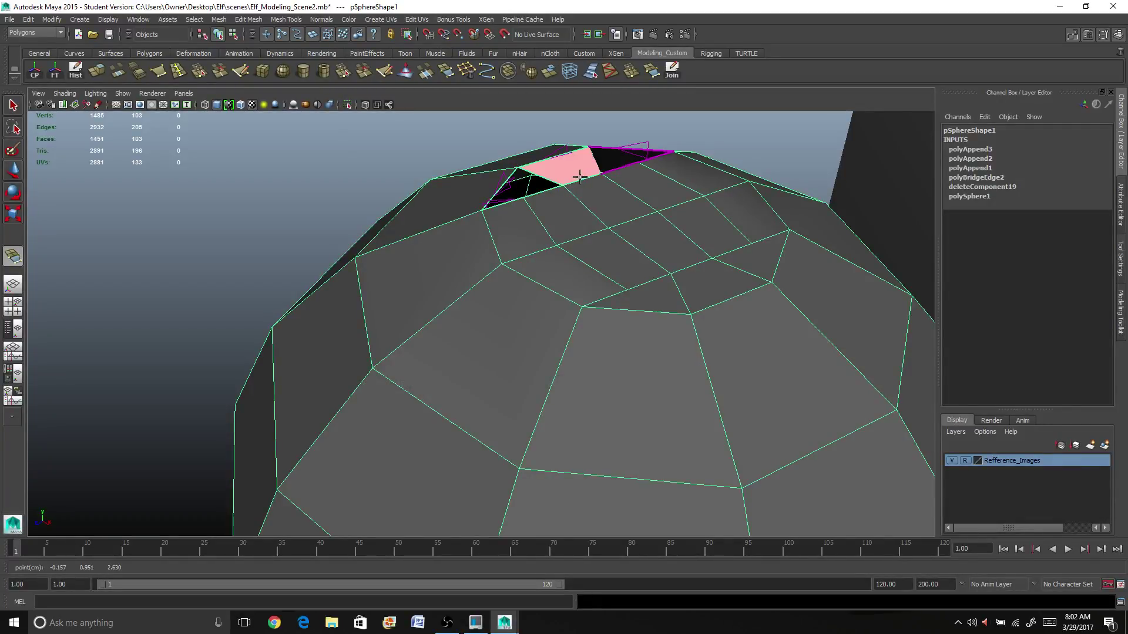
key("Return")
key("y")
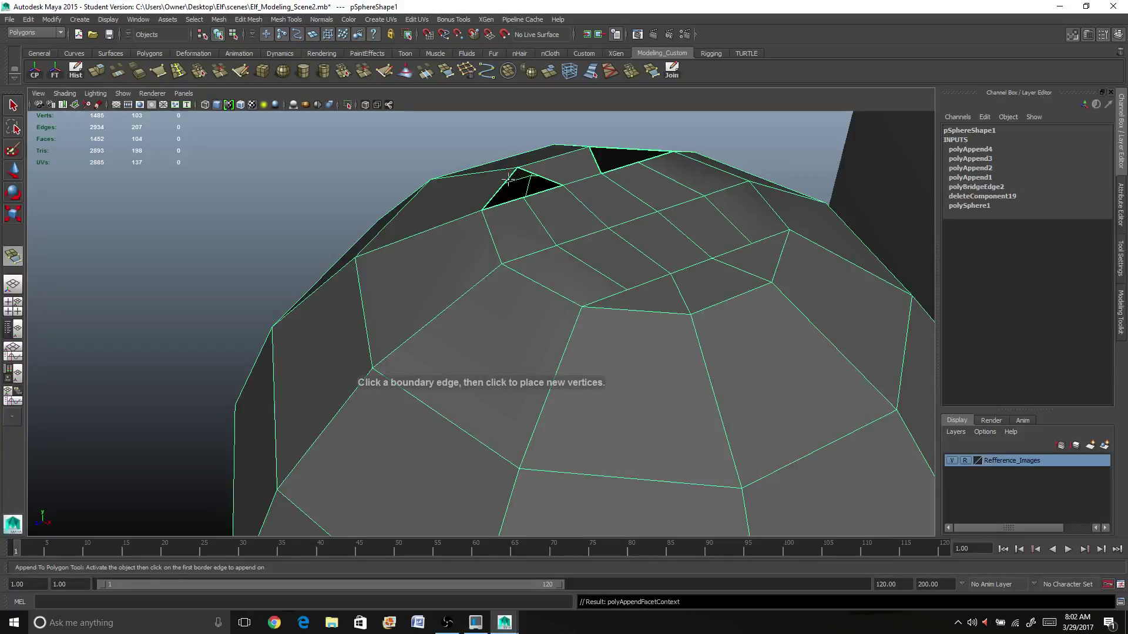
Append one polygon into each of the two remaining gaps on the far side of the bridge
left_click(516, 178)
left_click(544, 191)
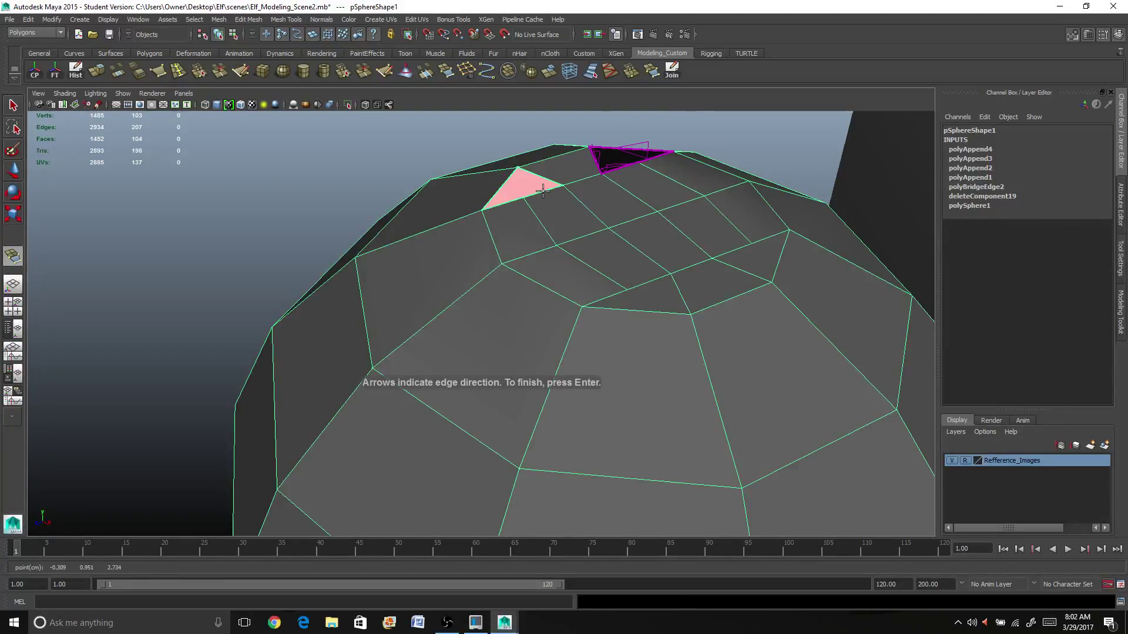
key("Return")
key("y")
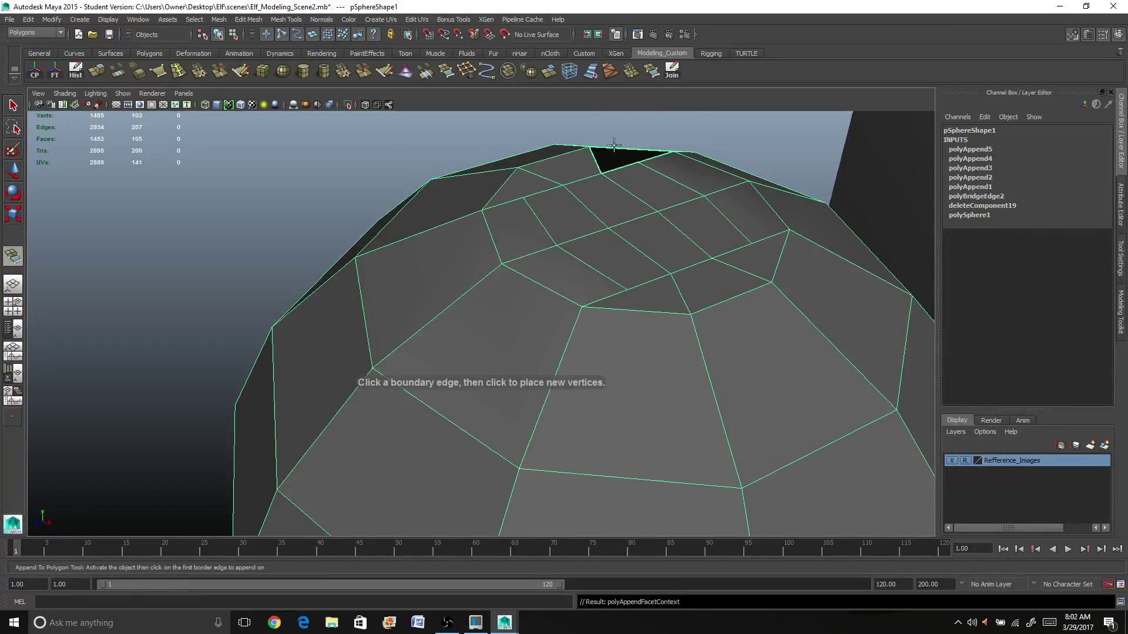
left_click(616, 147)
left_click(621, 167)
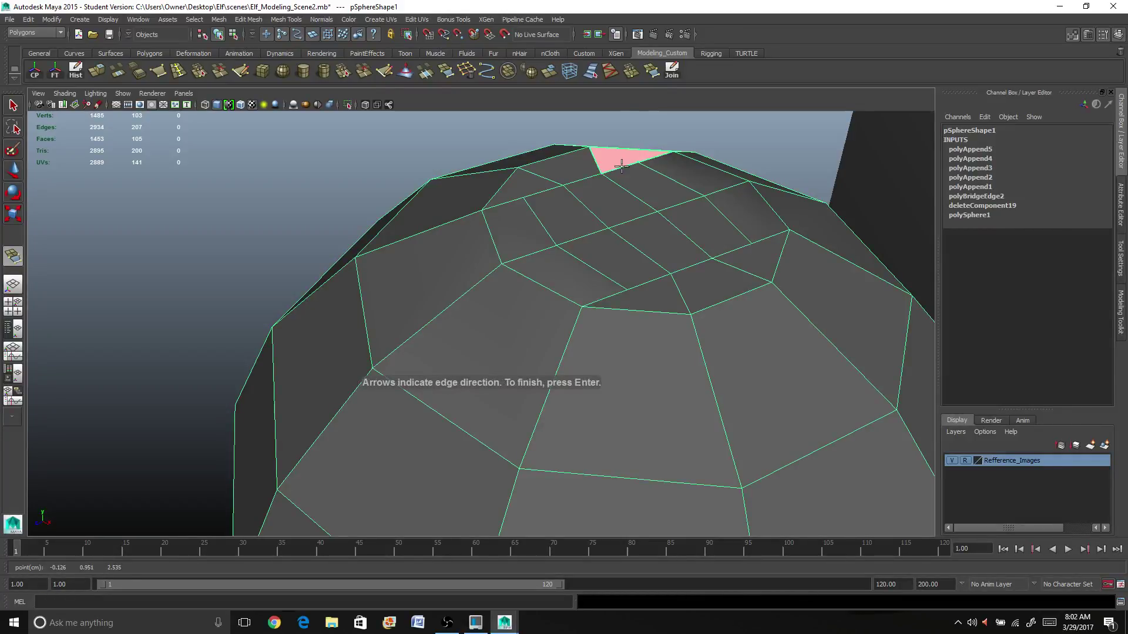
key("Return")
In vertex mode, select the far-border and middle vertices of the bridge's first crosswise division line and activate the Scale tool
right_click_drag(584, 187, 560, 191)
left_click(532, 197)
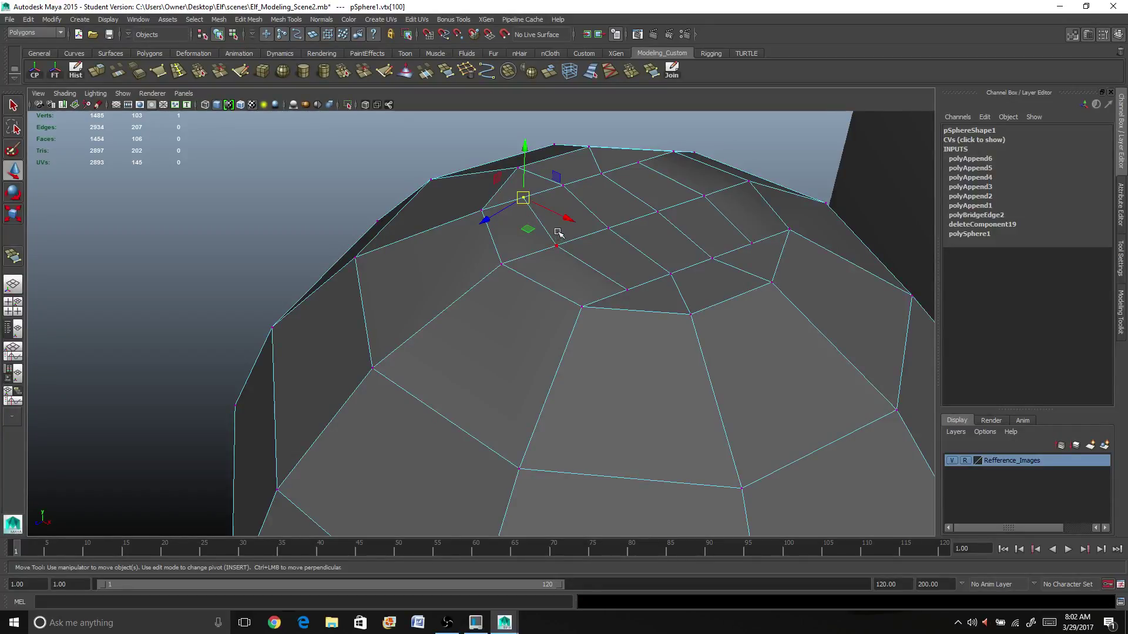
left_click(556, 243, "shift")
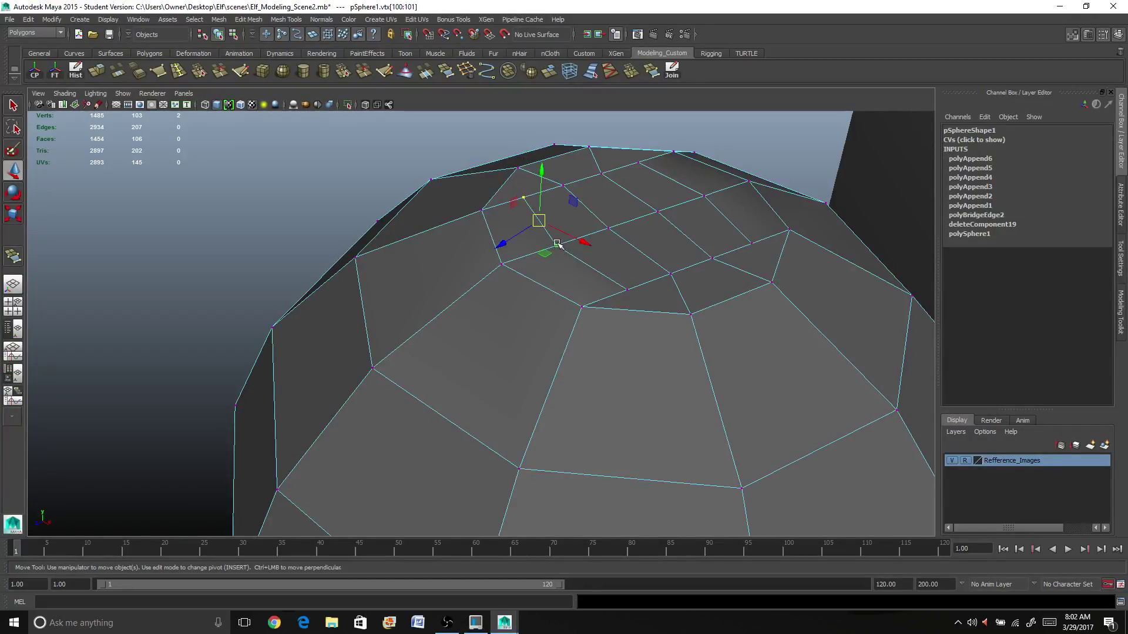
key("r")
left_click_drag(540, 222, 530, 218)
left_click(650, 164)
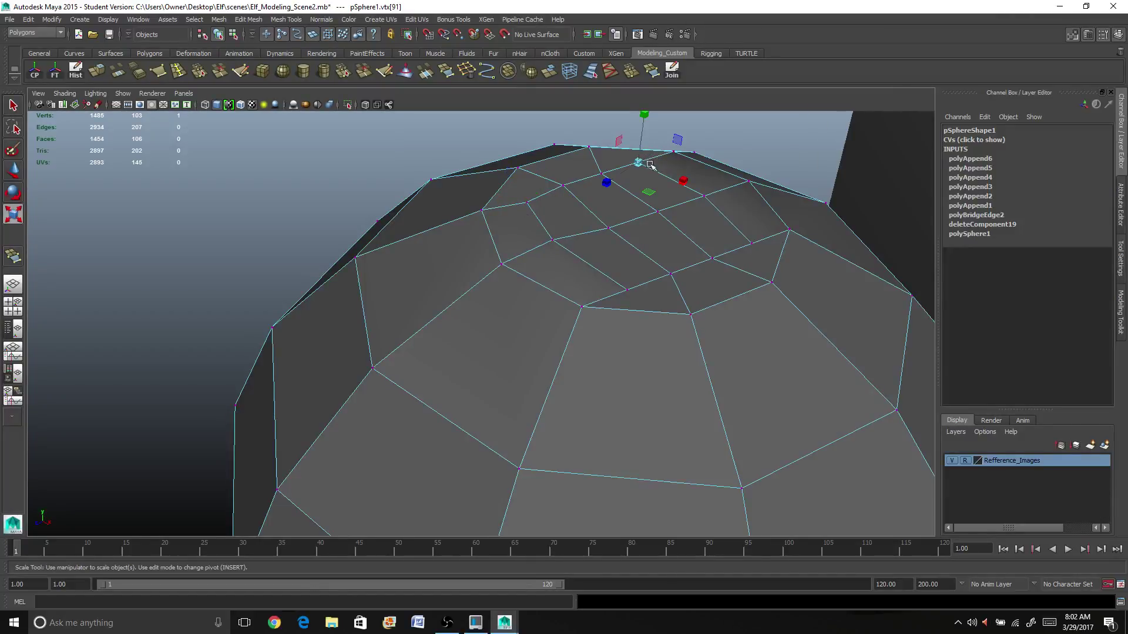
key("ctrl+z")
key("ctrl+z")
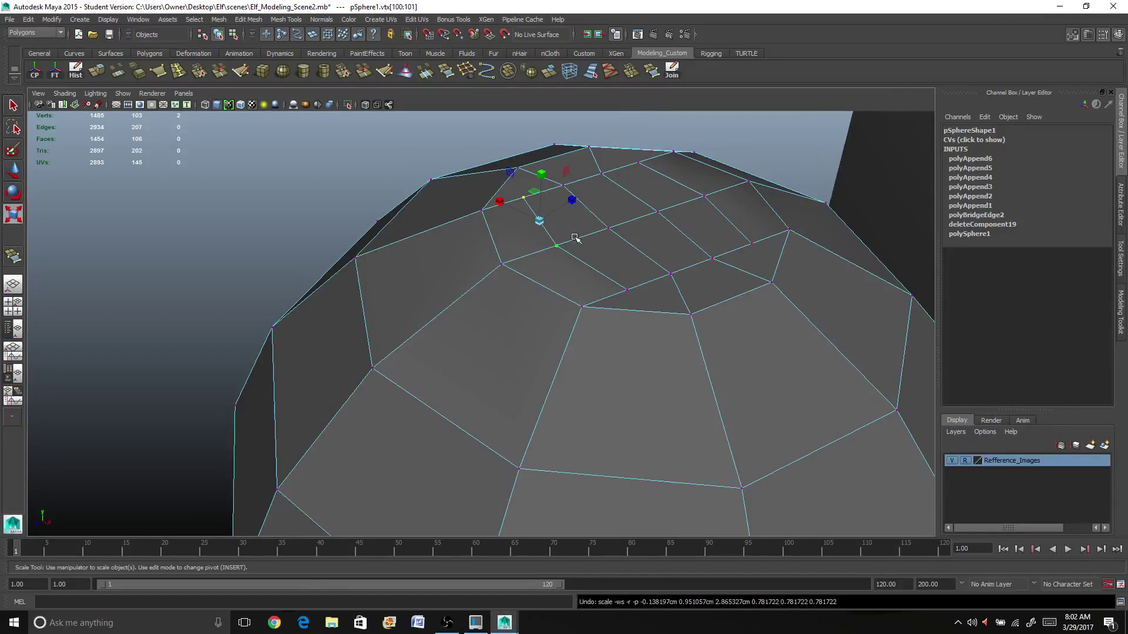
Add the line's near-border vertex to the selection, drop the middle one, and scale the two border vertices toward each other
left_click(628, 289, "shift")
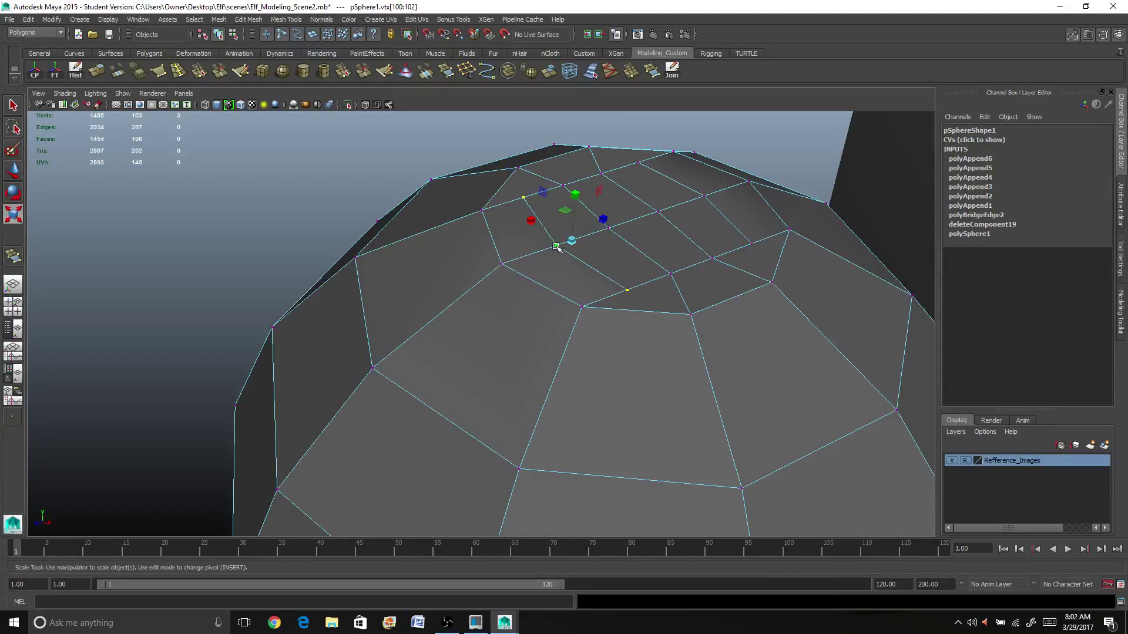
left_click(556, 247, "shift")
left_click_drag(573, 240, 531, 243)
Select the two border vertices of the division line at the bridge's other end and scale them toward each other
left_click(642, 162)
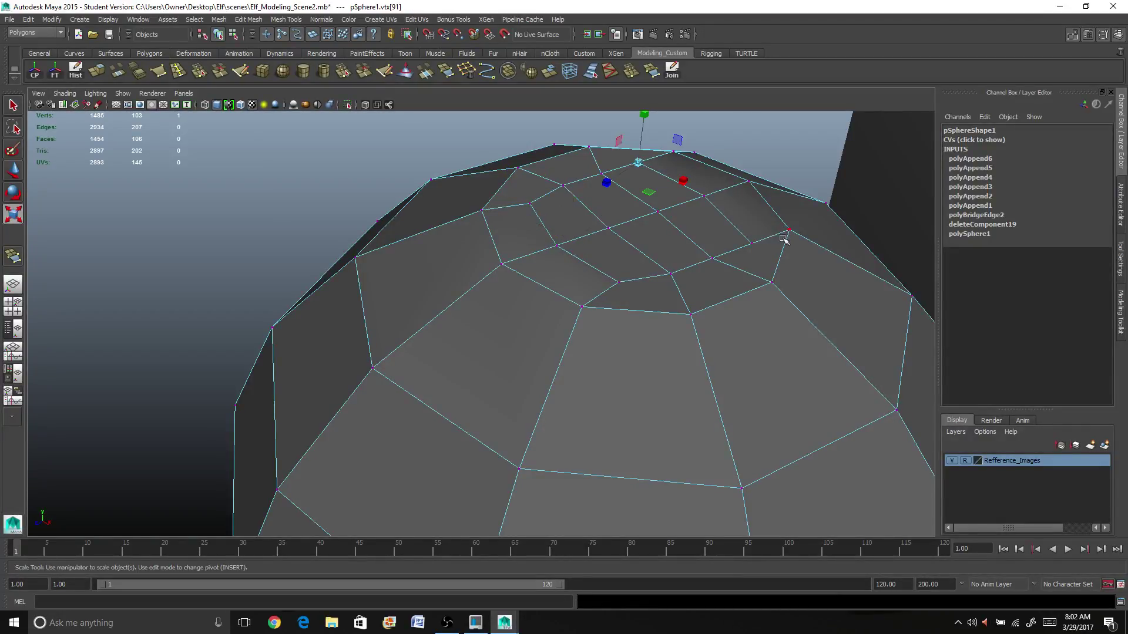
left_click(750, 244, "shift")
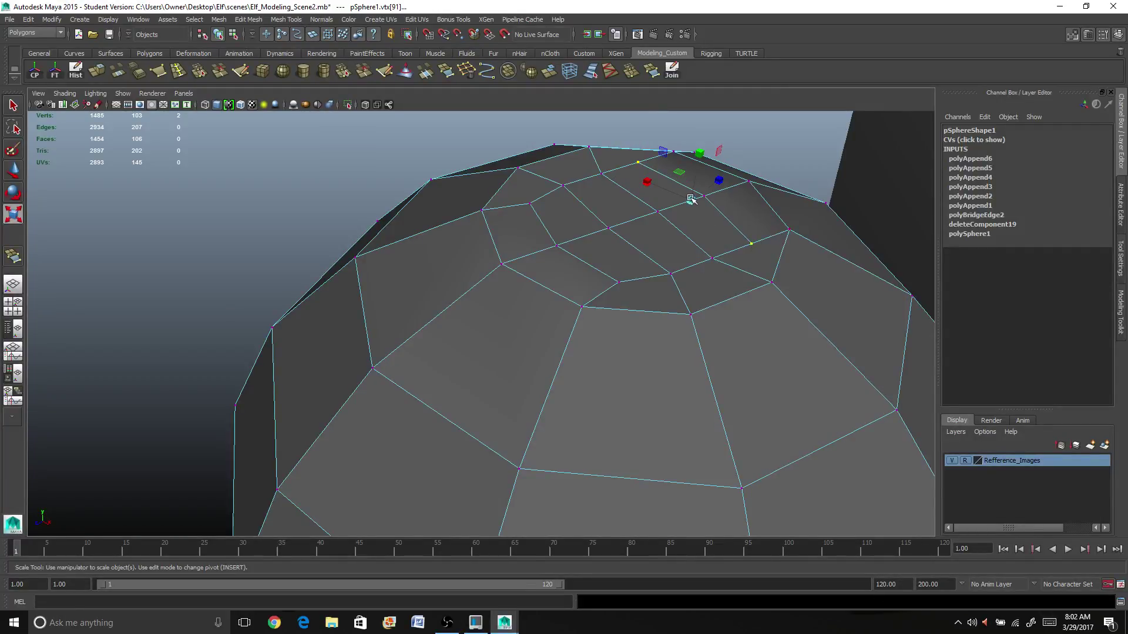
left_click_drag(691, 200, 550, 276)
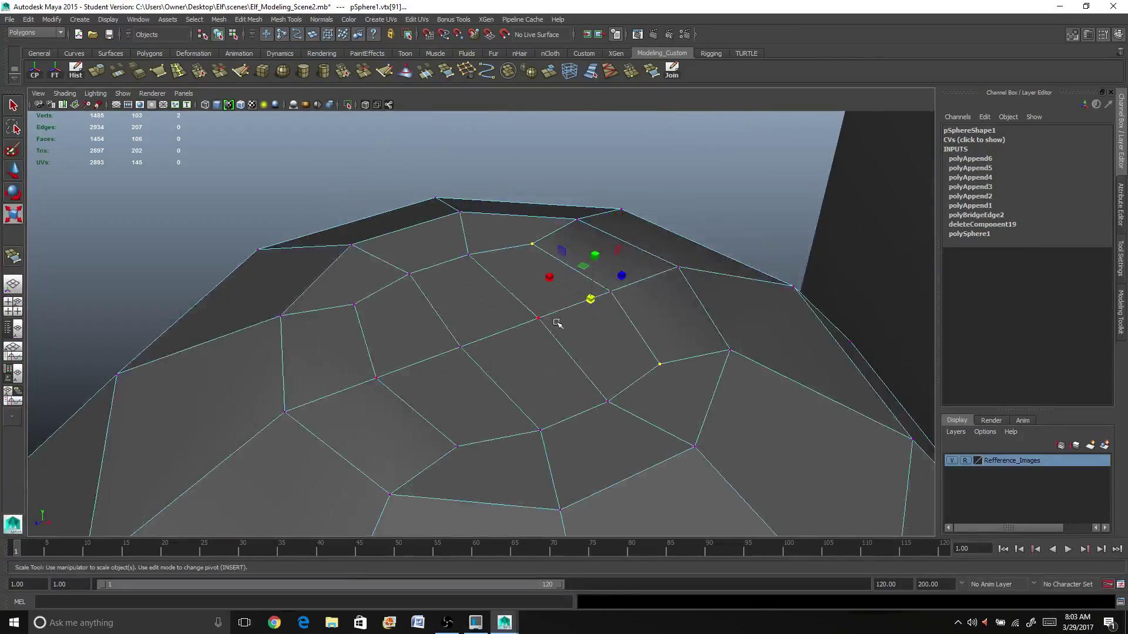
Switch the sphere to face mode and select the bridged and appended cap faces at its top
left_click_drag(473, 339, 537, 360, "alt")
right_click_drag(537, 360, 541, 383)
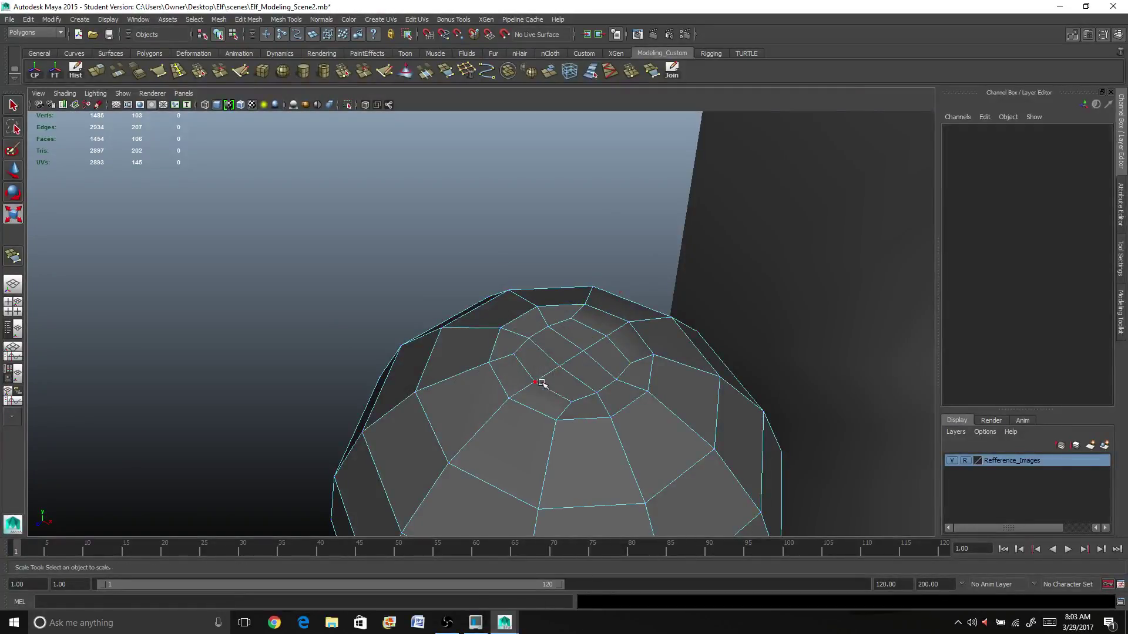
left_click_drag(566, 382, 345, 302, "alt")
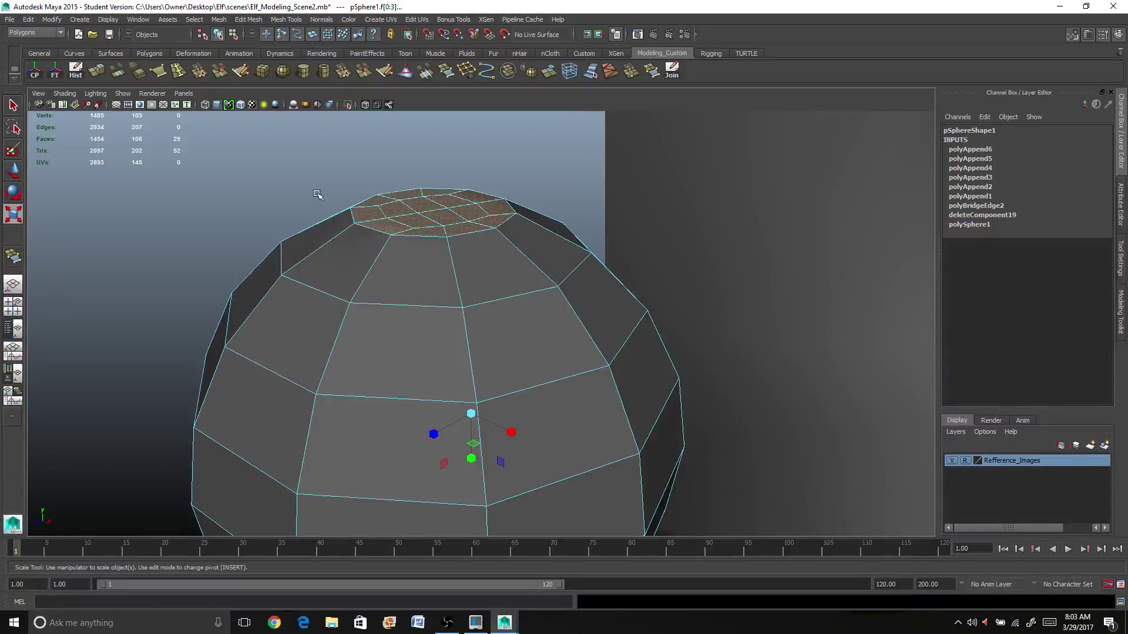
scroll(417, 221, "up", 3)
scroll(416, 221, "down", 2)
left_click_drag(417, 222, 402, 218, "alt")
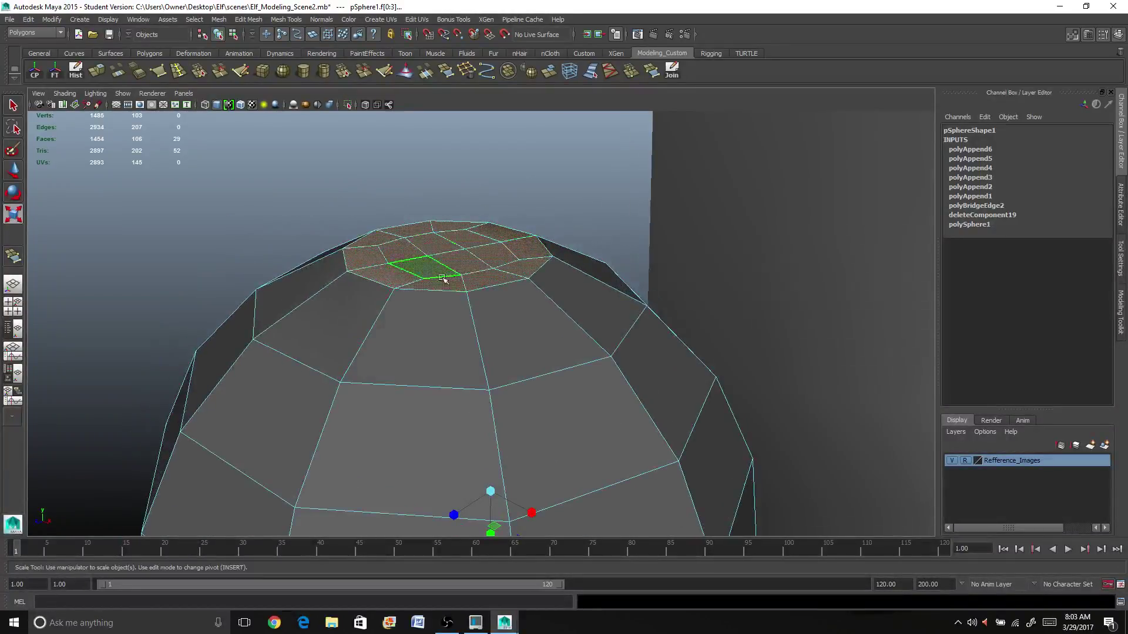
left_click_drag(515, 243, 395, 196, "alt")
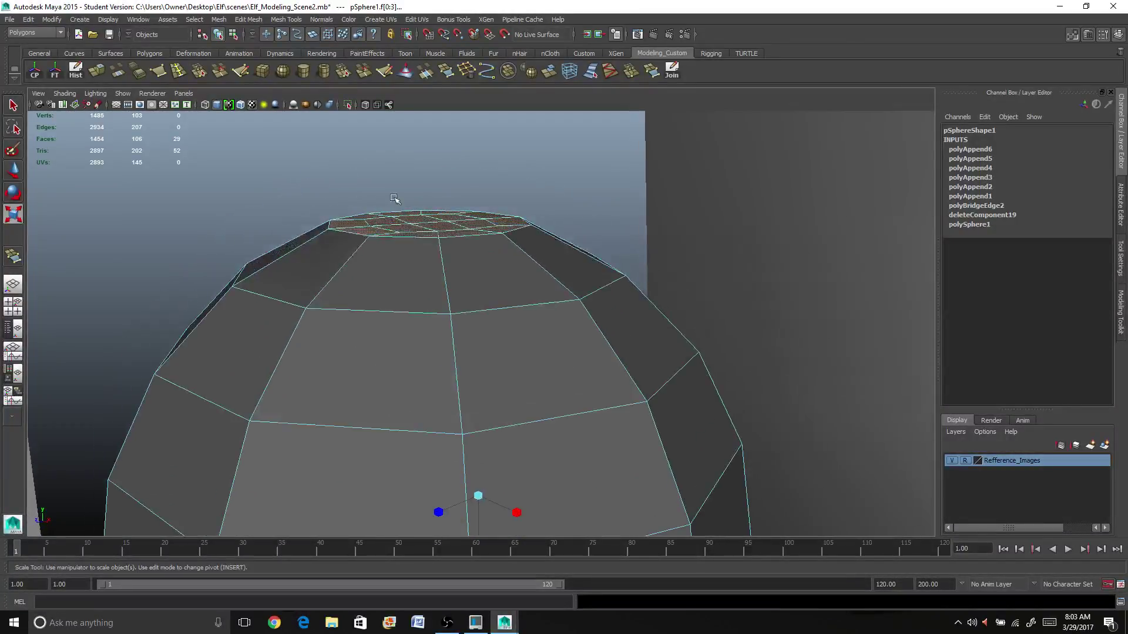
left_click(98, 73)
scroll(284, 276, "down", 3)
key("ctrl+z")
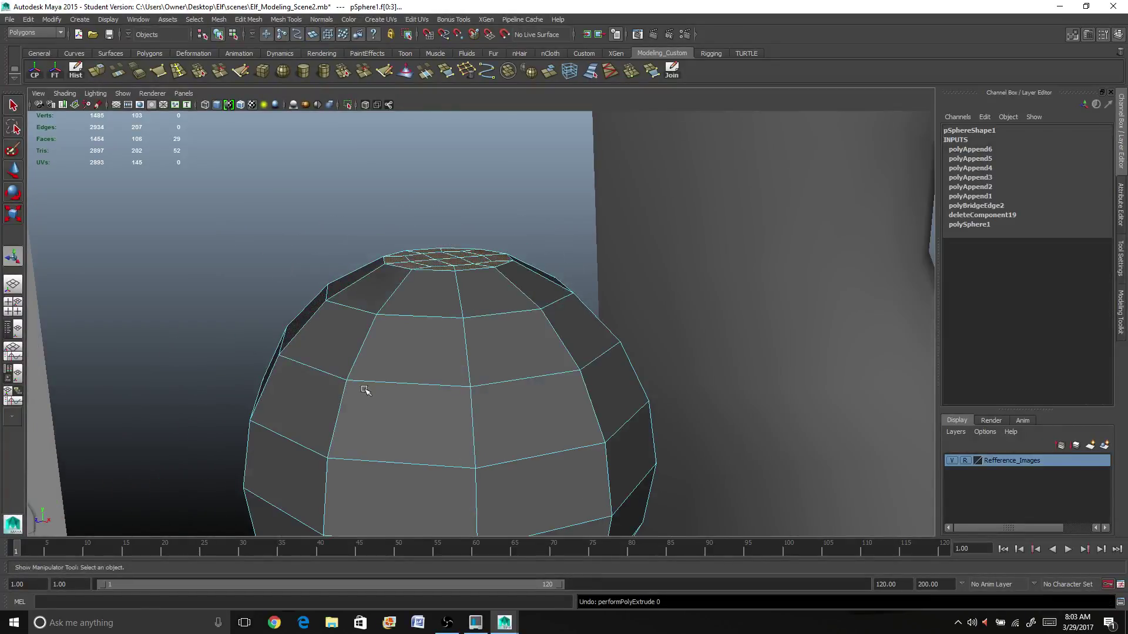
Deselect the stray faces on the rest of the sphere so that only the top cap faces stay selected
middle_click_drag(390, 388, 363, 168, "alt")
left_click_drag(146, 224, 614, 503, "ctrl")
middle_click_drag(465, 317, 499, 529, "alt")
left_click_drag(544, 399, 390, 345, "alt")
left_click_drag(239, 416, 361, 495)
right_click_drag(292, 367, 301, 398)
left_click_drag(136, 377, 388, 549, "ctrl")
left_click_drag(319, 461, 511, 428, "alt")
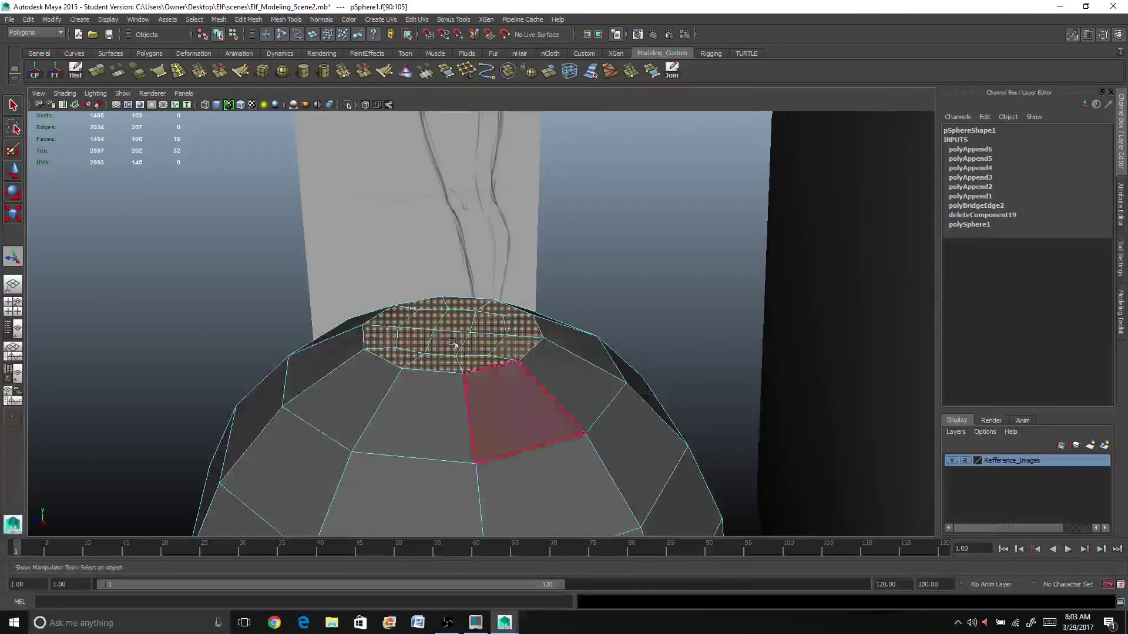
Extrude the cap faces with world-aligned axes, scale the extrusion inward to about 0.583 and raise it about 0.049
left_click(103, 76)
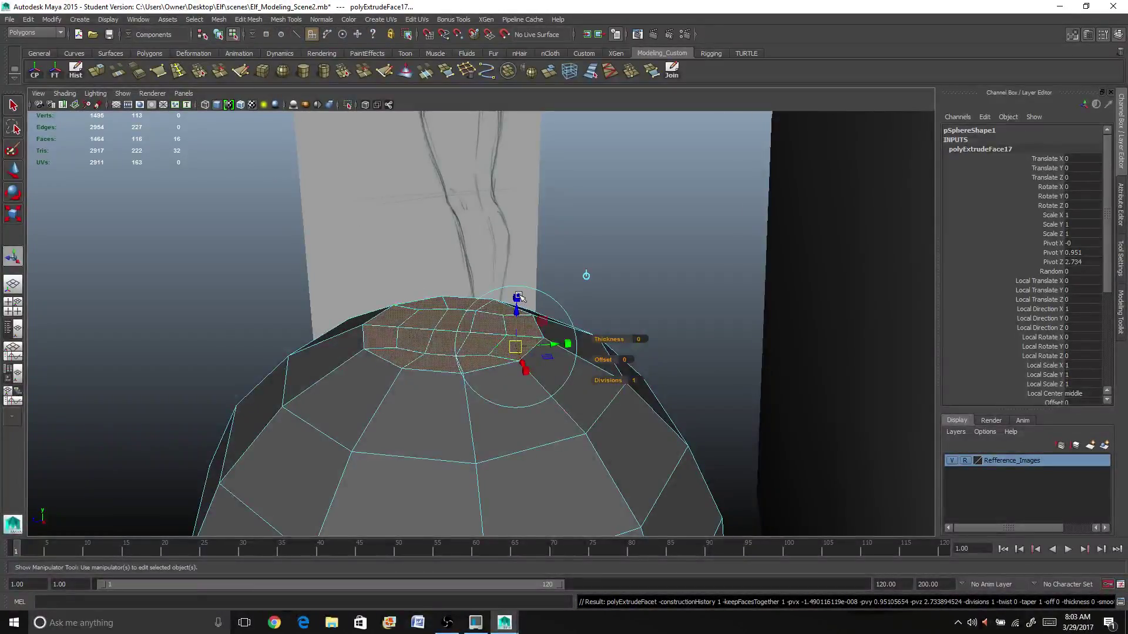
left_click_drag(517, 346, 465, 338)
key("ctrl+z")
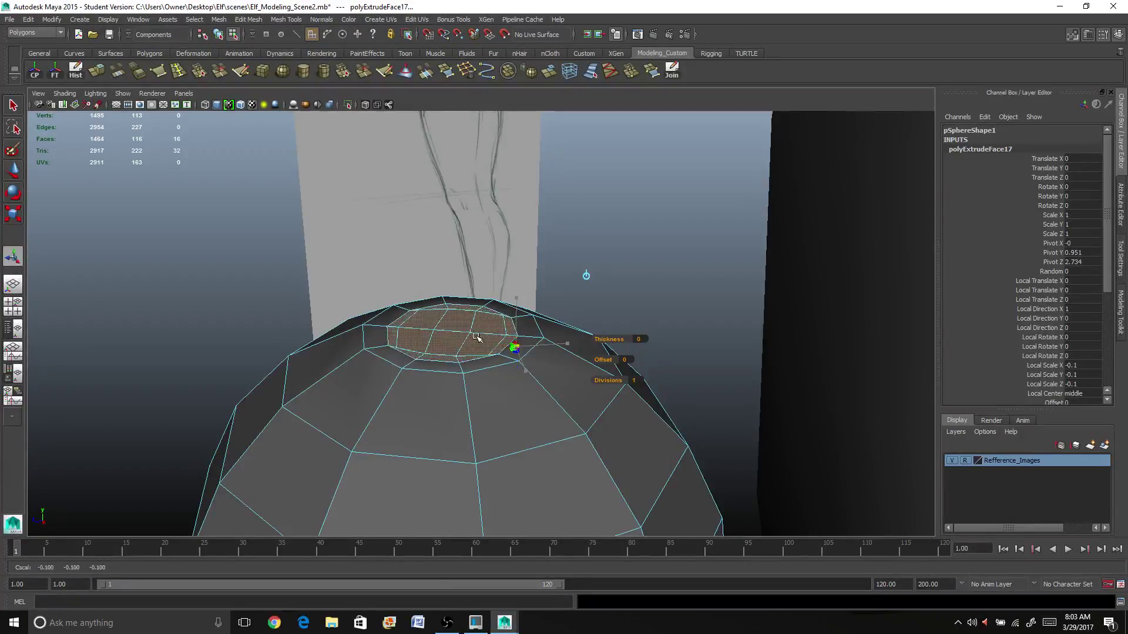
left_click(588, 276)
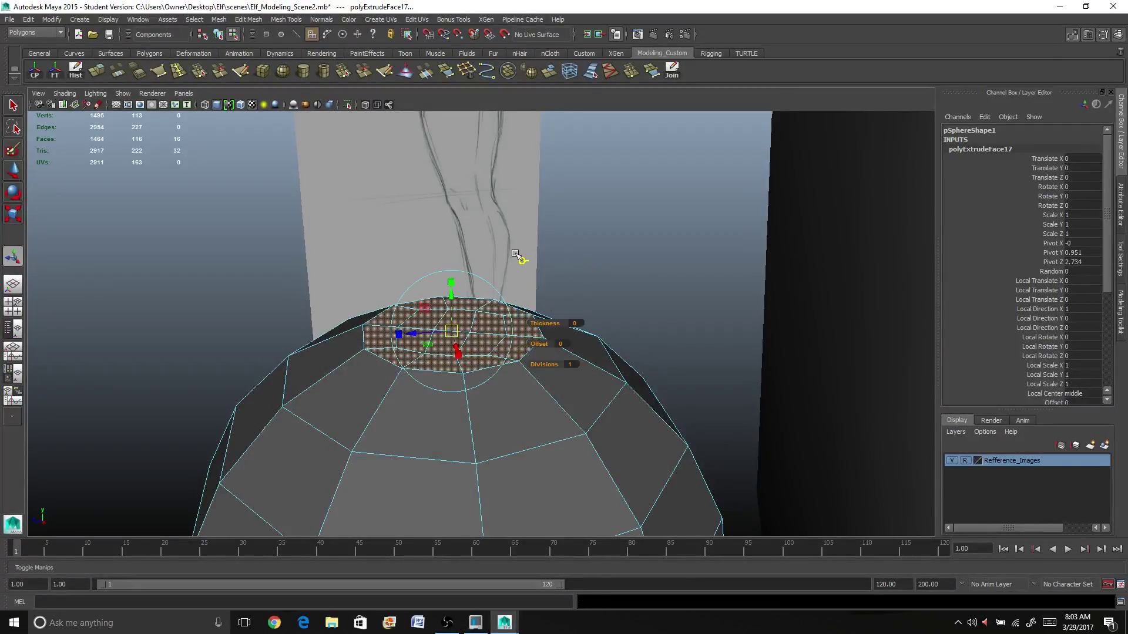
left_click_drag(456, 324, 453, 297)
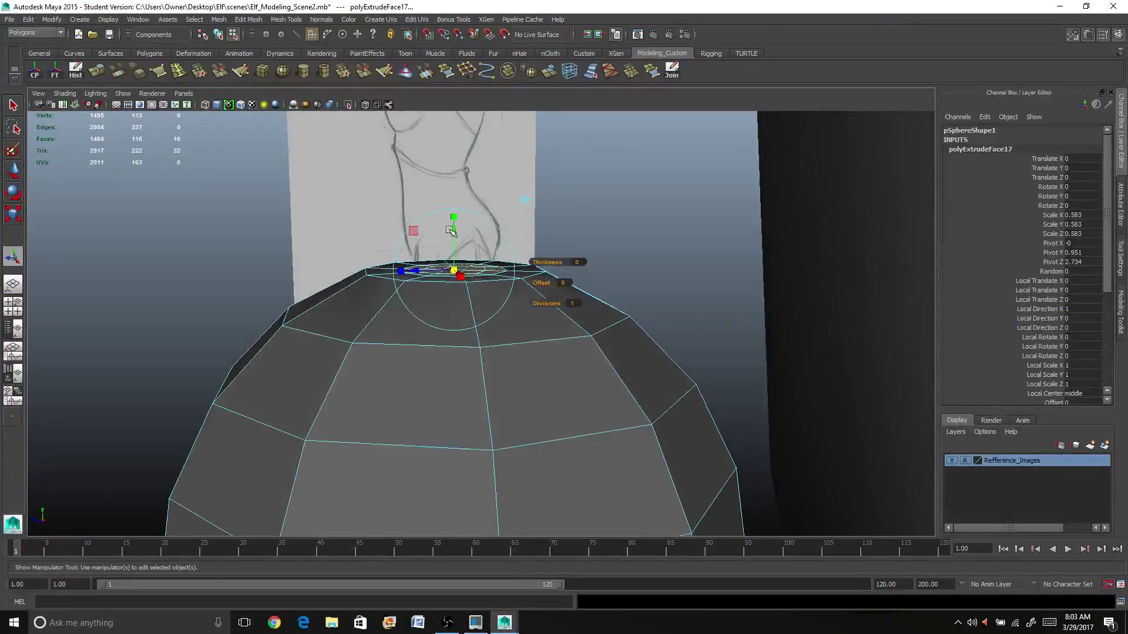
left_click_drag(451, 229, 452, 222)
left_click_drag(452, 215, 486, 357)
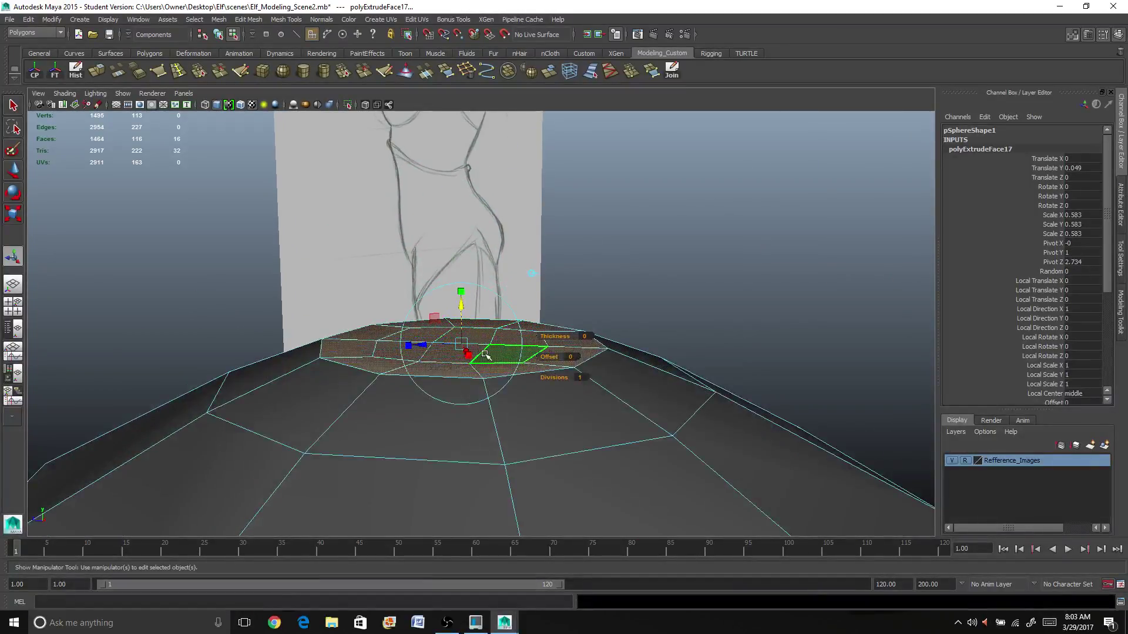
Select the six innermost faces of the cap and move them slightly upward to round off the top
key("q")
left_click(470, 347)
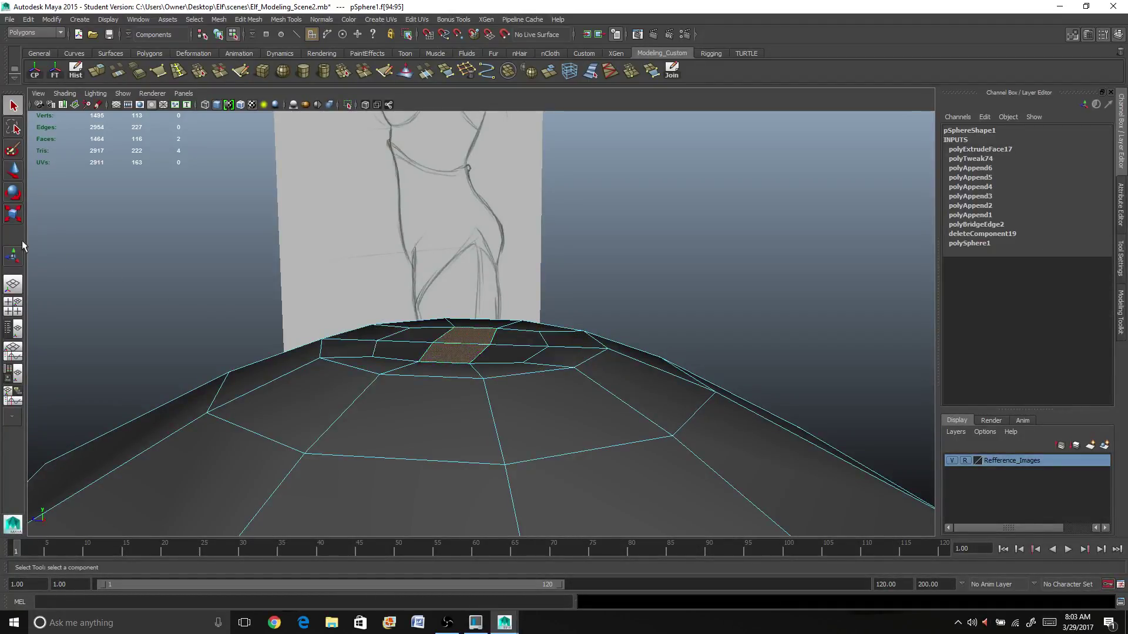
left_click(394, 349, "shift")
left_click(405, 336, "shift")
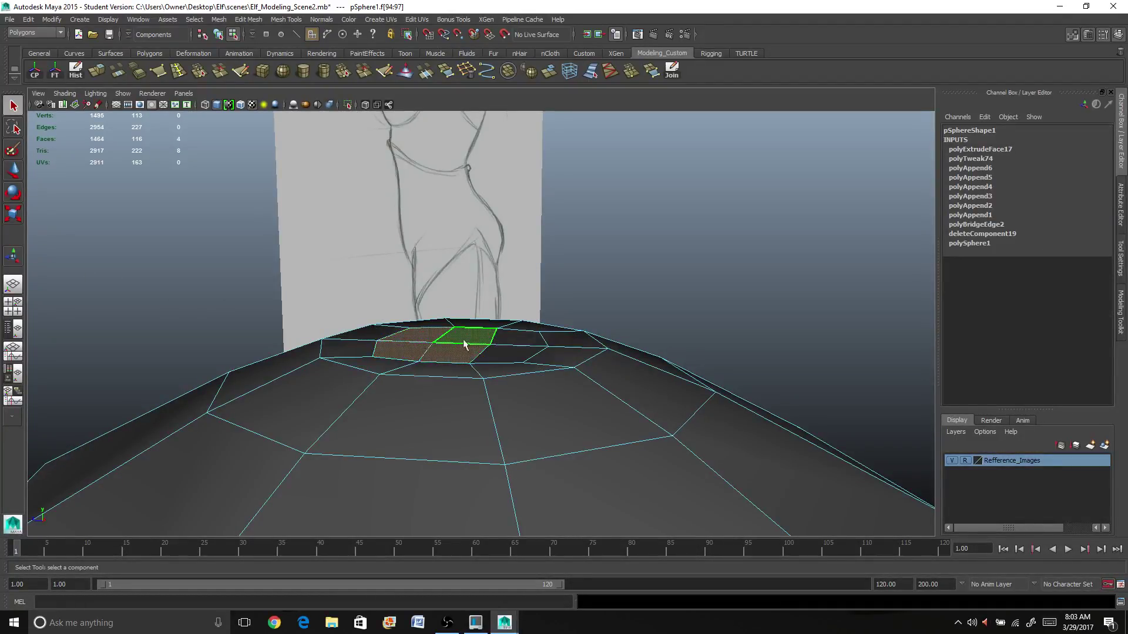
left_click(499, 349, "shift")
key("w")
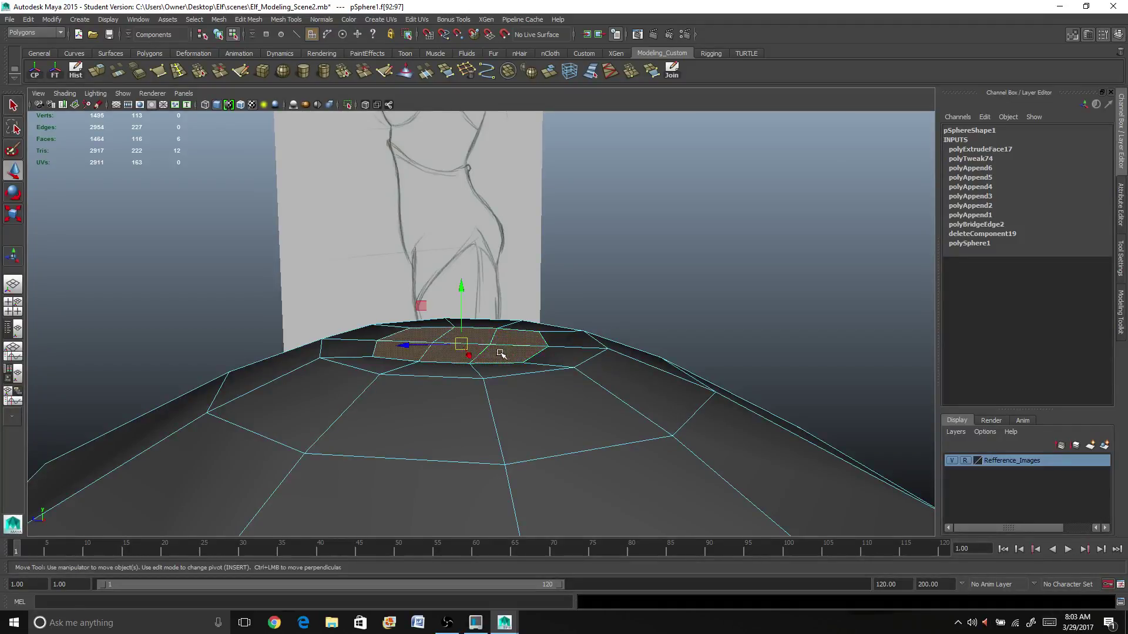
left_click_drag(461, 292, 456, 277)
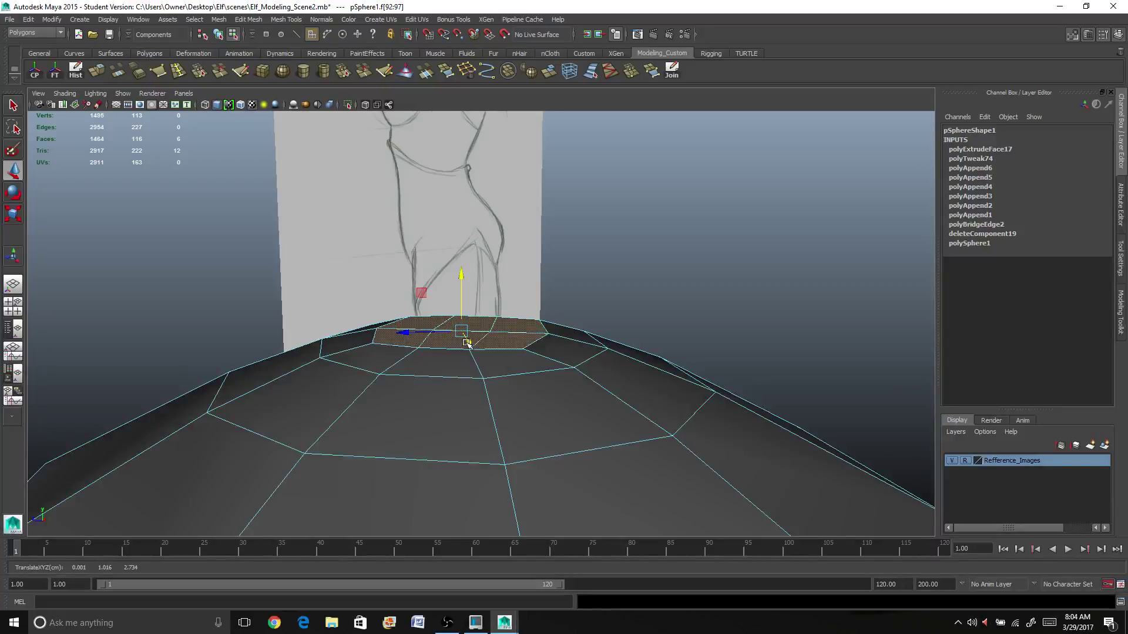
Select all faces in the lower half of the sphere and delete them
scroll(499, 436, "down", 5)
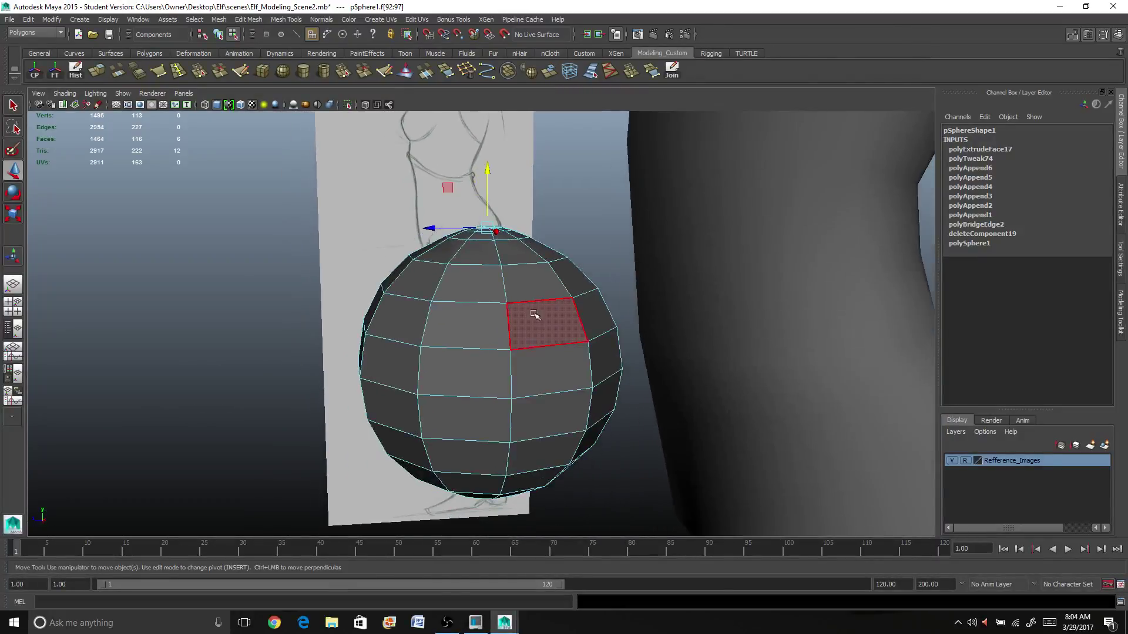
right_click_drag(534, 315, 548, 317)
left_click(550, 322)
left_click_drag(538, 385, 555, 374, "alt")
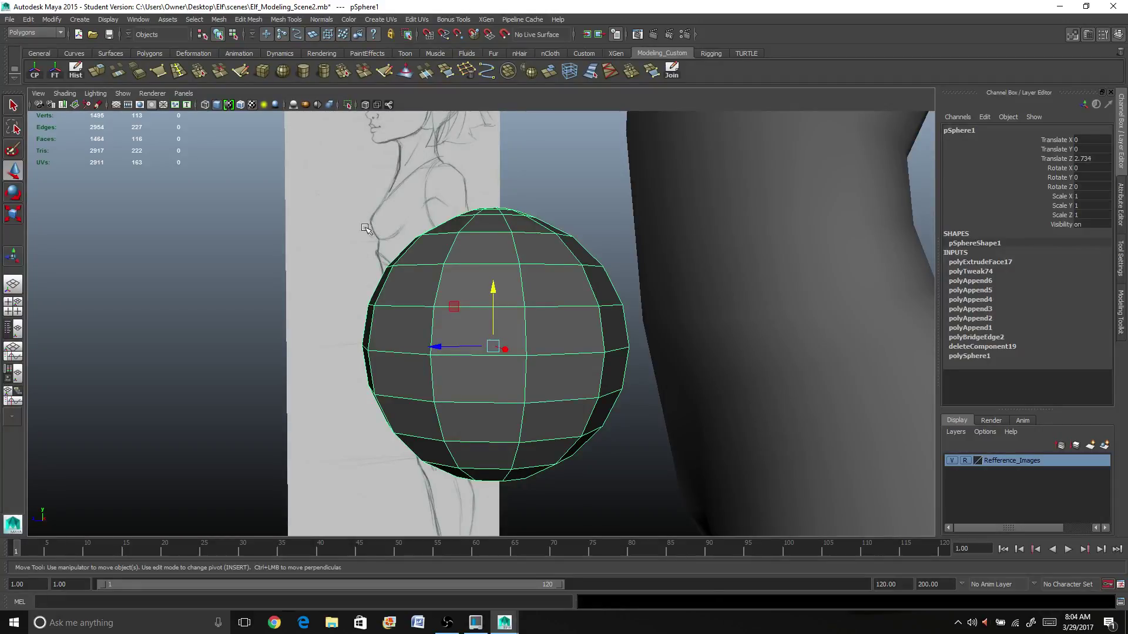
left_click_drag(475, 412, 514, 404, "alt")
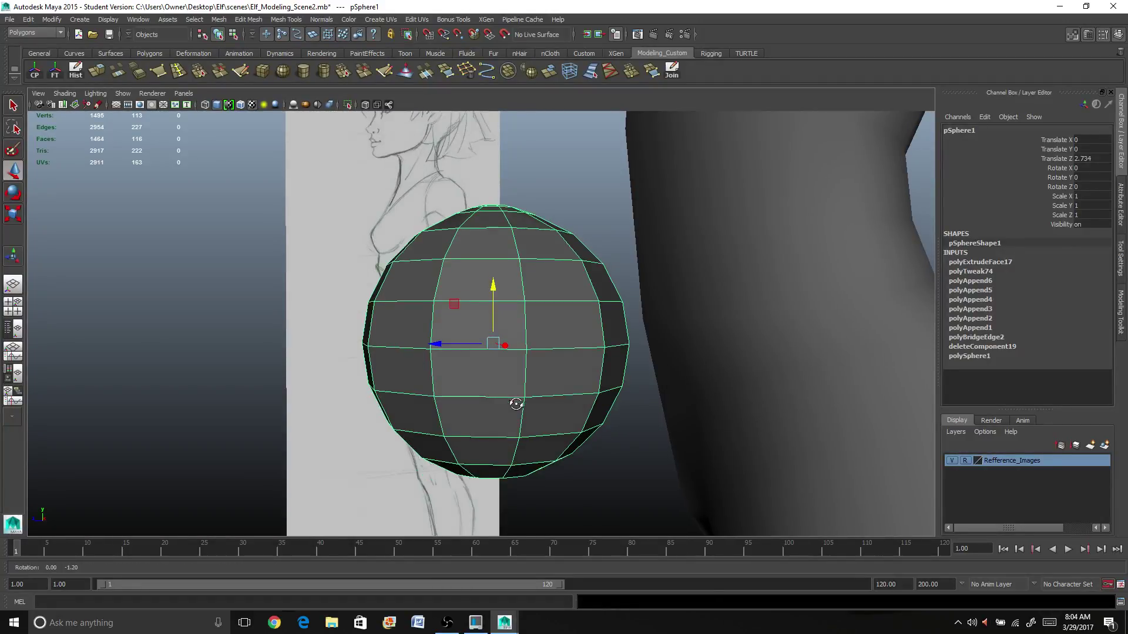
right_click_drag(508, 361, 508, 385)
left_click_drag(280, 368, 703, 521)
key("Delete")
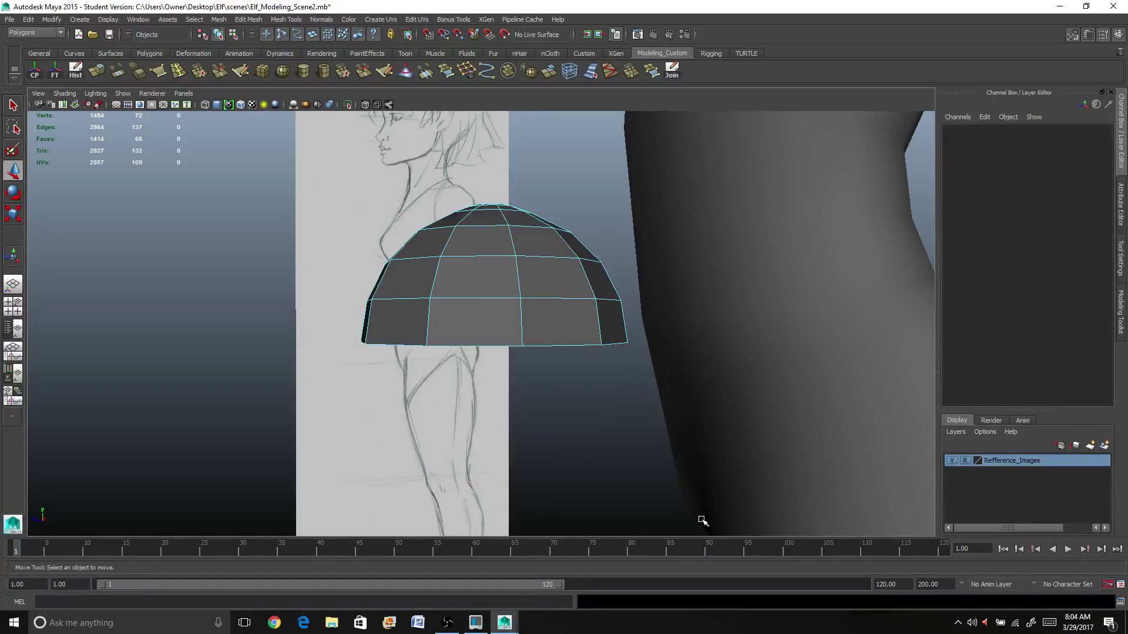
Select the half sphere in object mode and rotate it about X to about 74.2 degrees
left_click_drag(596, 334, 624, 323, "alt")
left_click(592, 283)
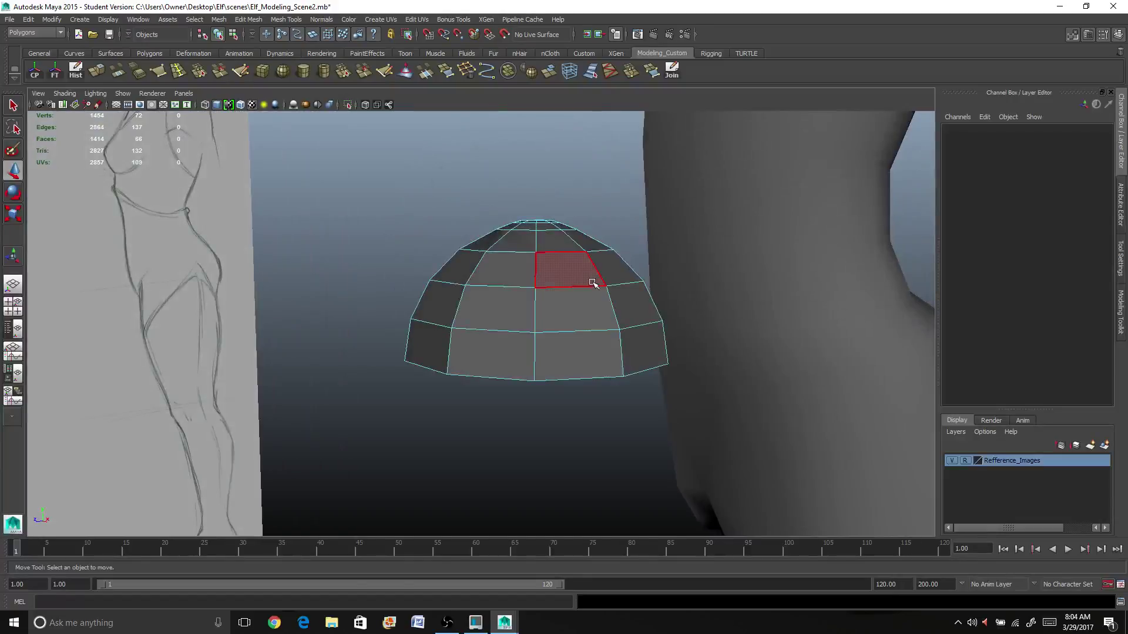
right_click_drag(592, 283, 640, 267)
left_click(531, 288)
left_click_drag(569, 246, 569, 313, "alt")
scroll(569, 314, "down", 3)
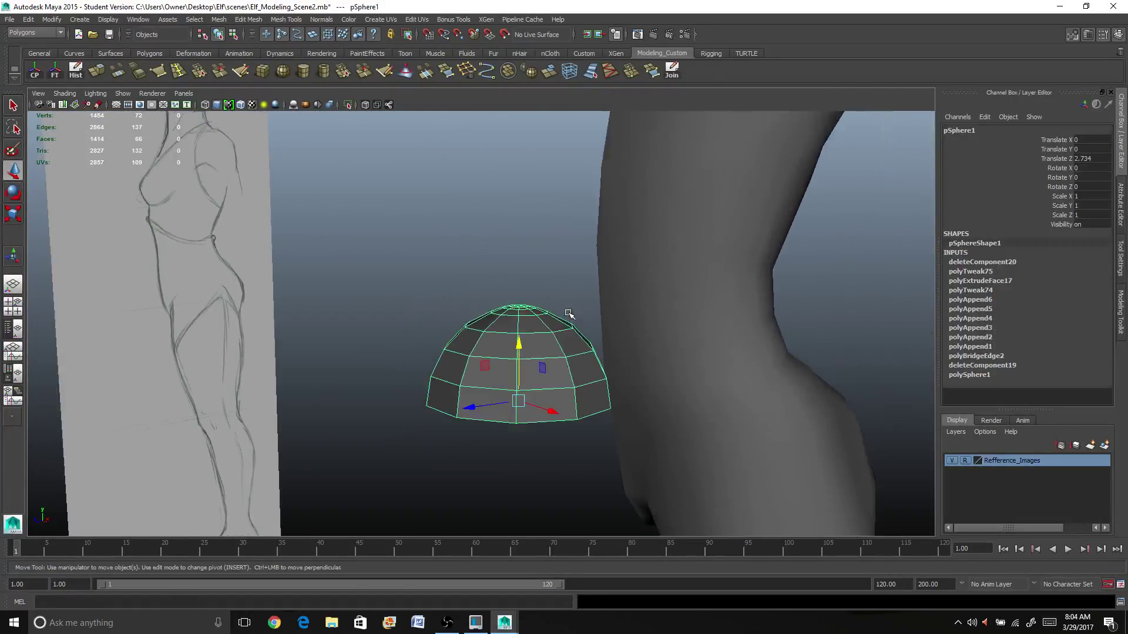
scroll(568, 314, "down", 3)
middle_click_drag(493, 259, 506, 297, "alt")
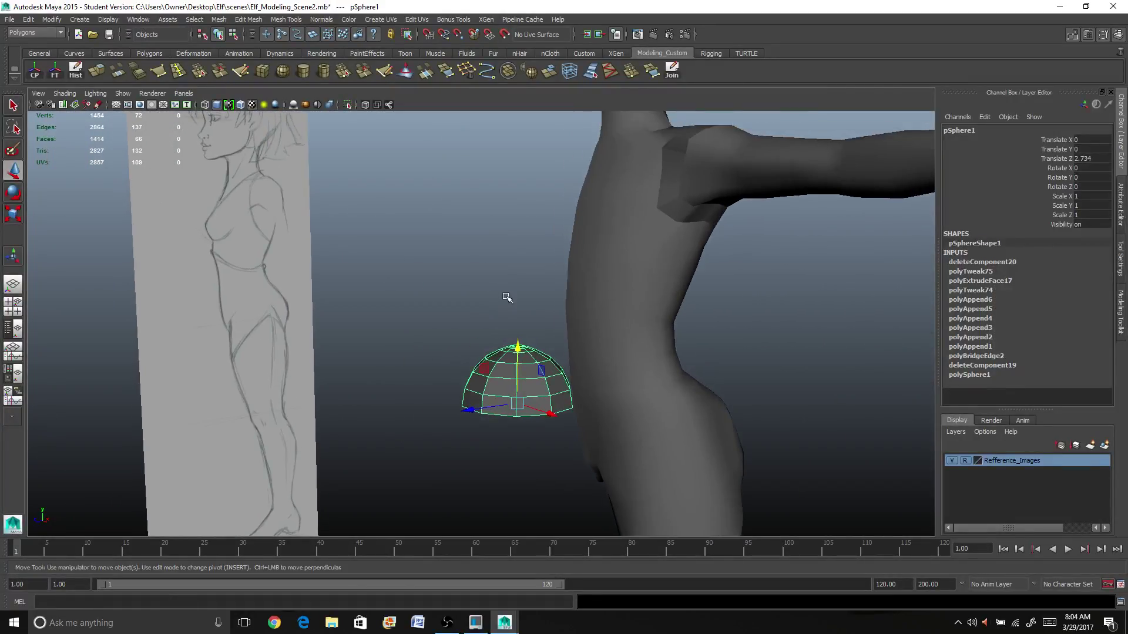
key("e")
left_click_drag(500, 361, 481, 433)
key("ctrl+z")
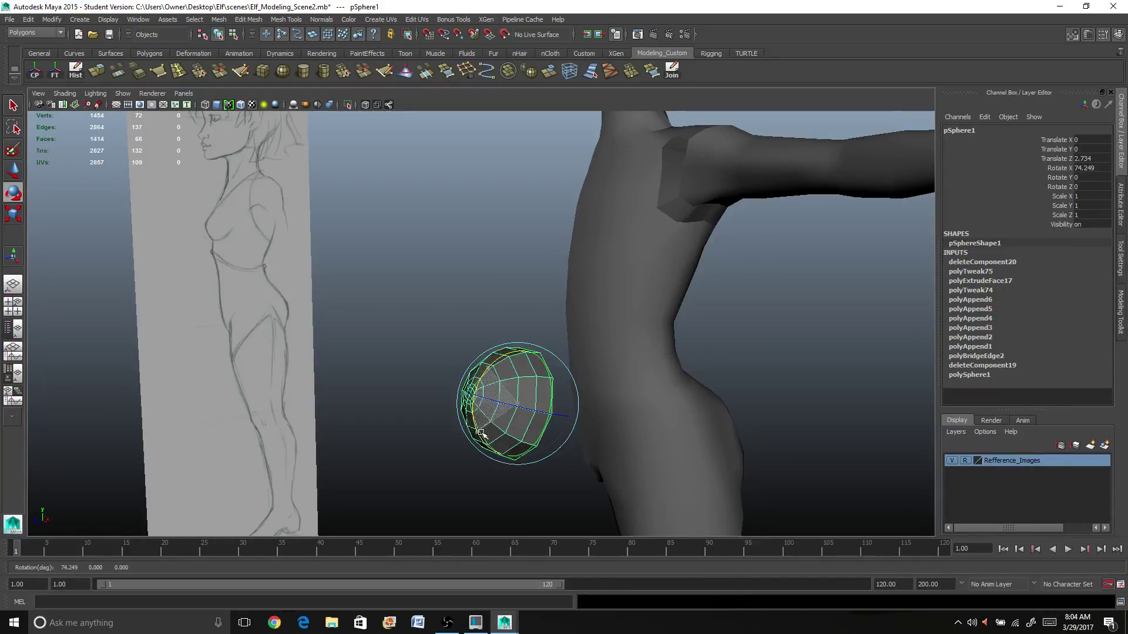
Move the half sphere onto the character's chest at about X 0.569, Y 2.711, Z 1.442 and scale it uniformly to about 0.816
key("w")
left_click_drag(514, 338, 517, 180)
mouse_move(475, 251)
left_mouse_down()
mouse_move(659, 250)
mouse_move(599, 244)
mouse_move(581, 256)
left_mouse_up()
key("r")
key("w")
left_click_drag(400, 241, 433, 249, "alt")
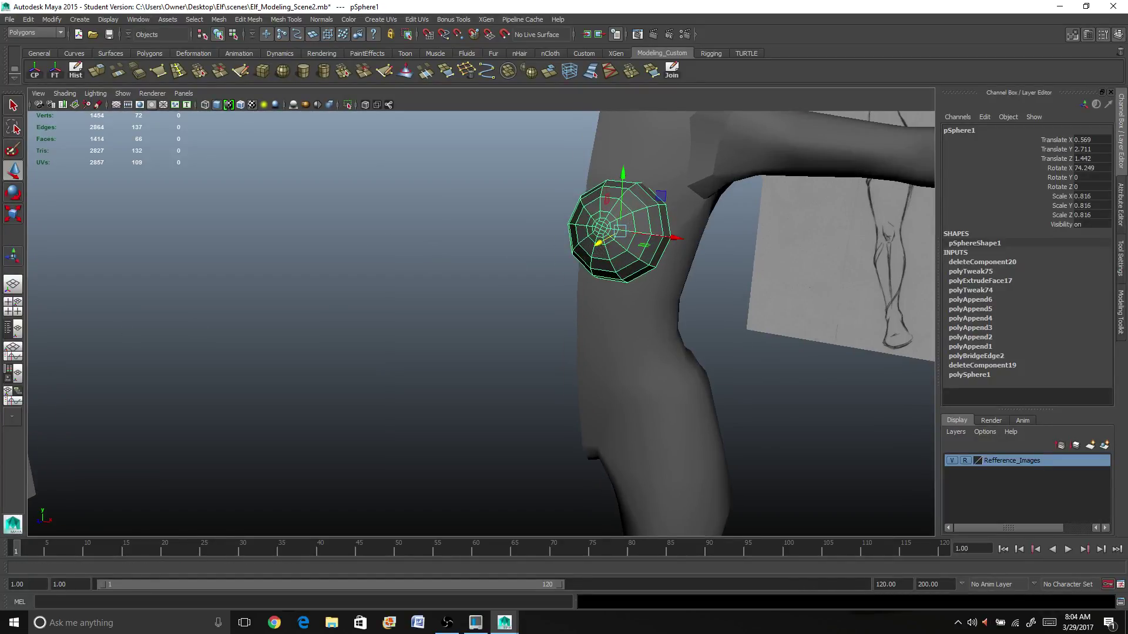
Show the four-view layout, centre the half sphere in the front view, and maximize the side view framed on the chest
left_click(13, 307)
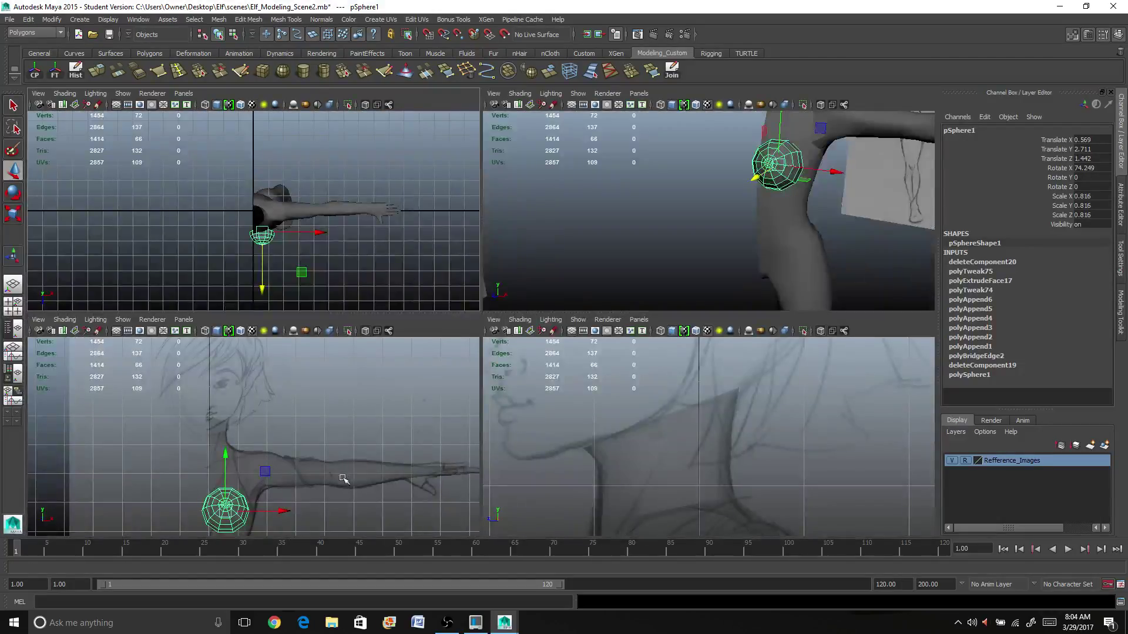
middle_click_drag(344, 479, 323, 404, "alt")
key("space")
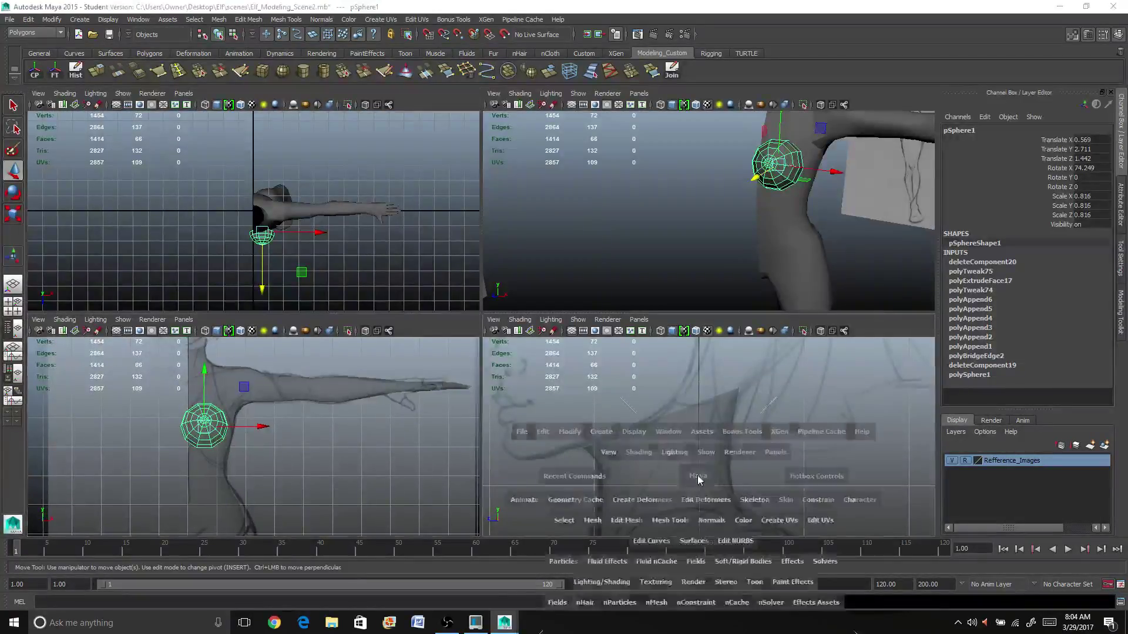
middle_click_drag(554, 497, 702, 115, "alt")
right_click_drag(607, 161, 393, 258, "alt")
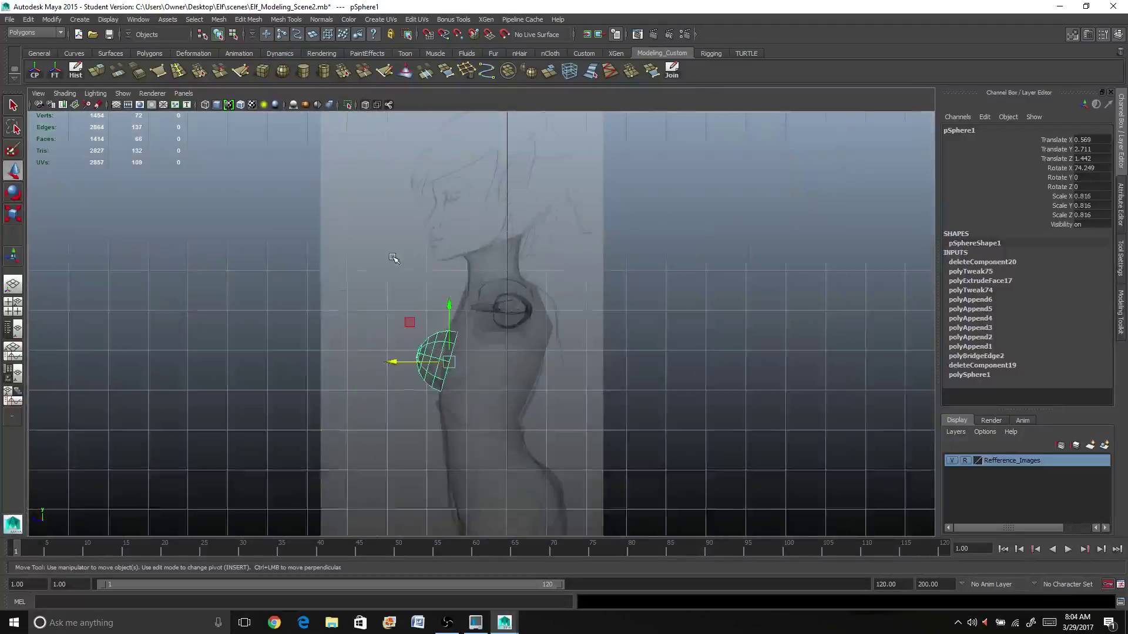
scroll(352, 355, "up", 5)
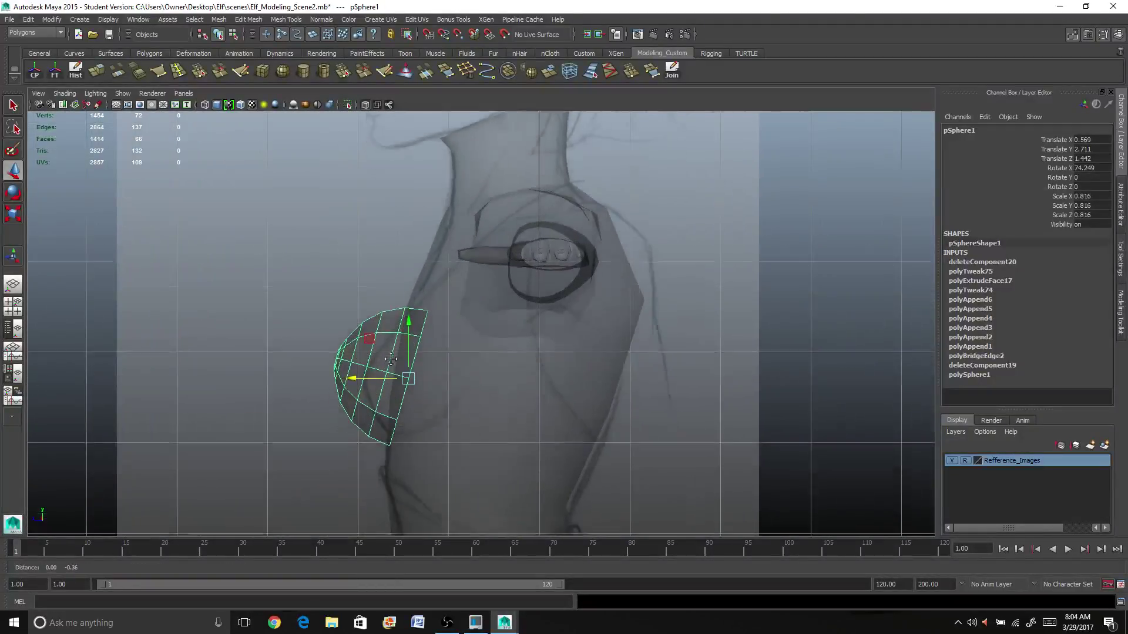
scroll(390, 359, "up", 1)
right_click_drag(378, 427, 340, 363)
left_click_drag(377, 428, 417, 448)
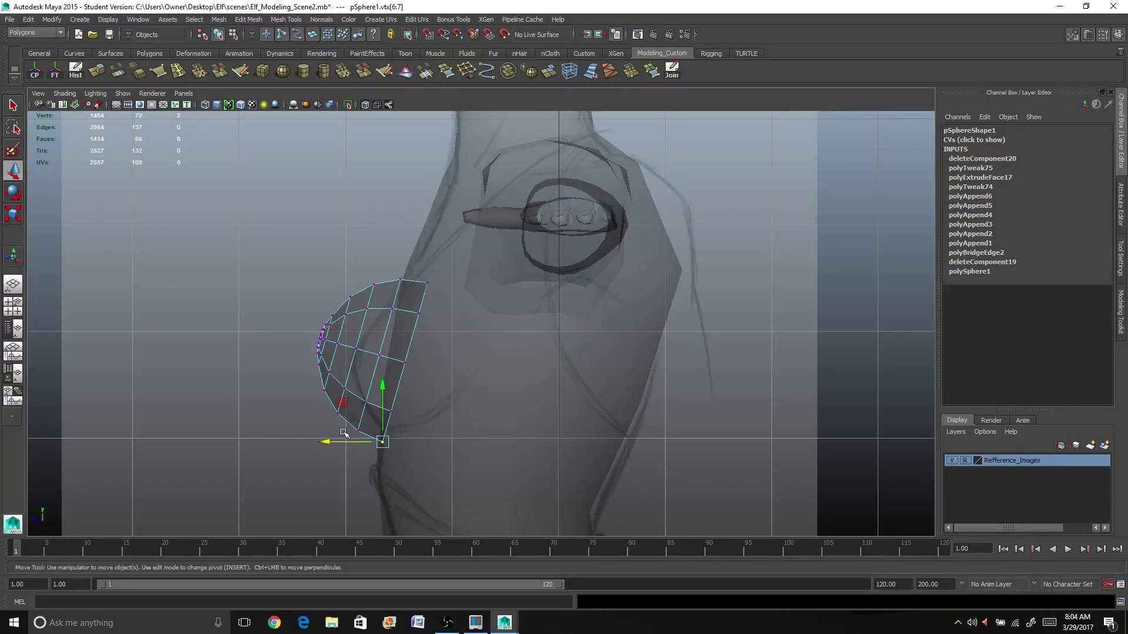
right_click_drag(380, 351, 386, 344)
left_click(385, 344)
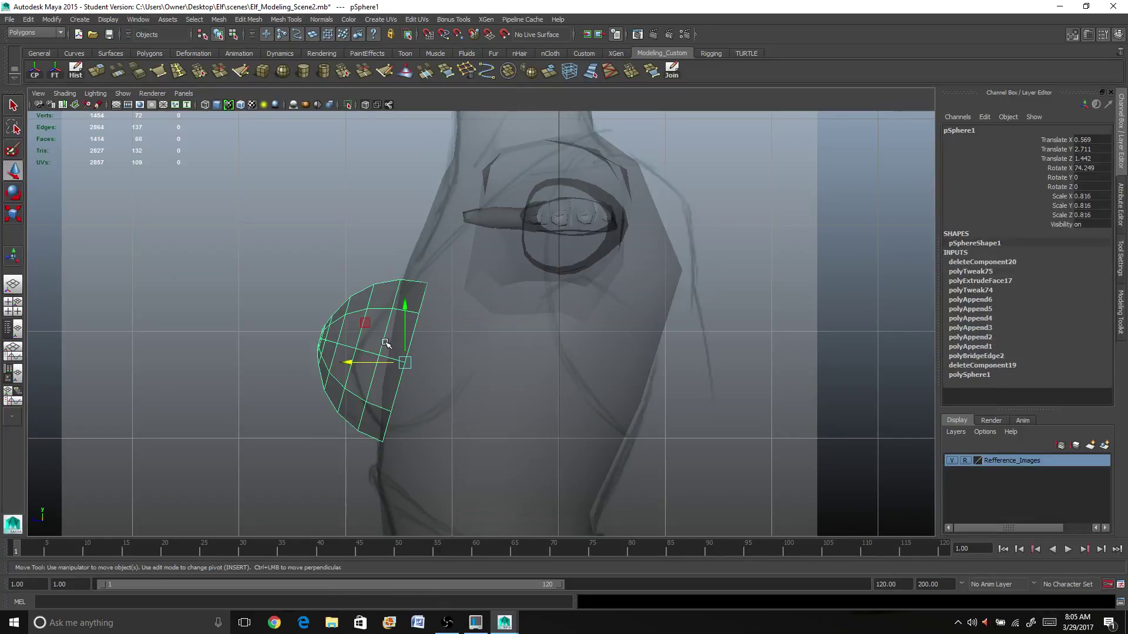
Scale the half sphere uniformly down to about 0.694 to approach the chest size in the side reference
key("r")
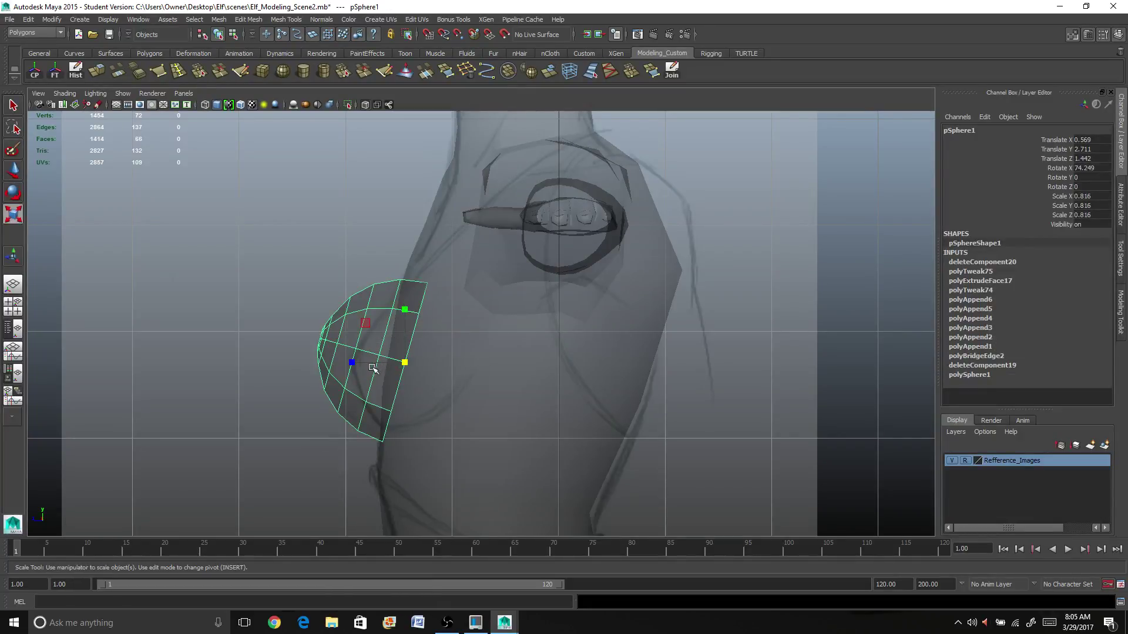
left_click_drag(407, 364, 374, 354)
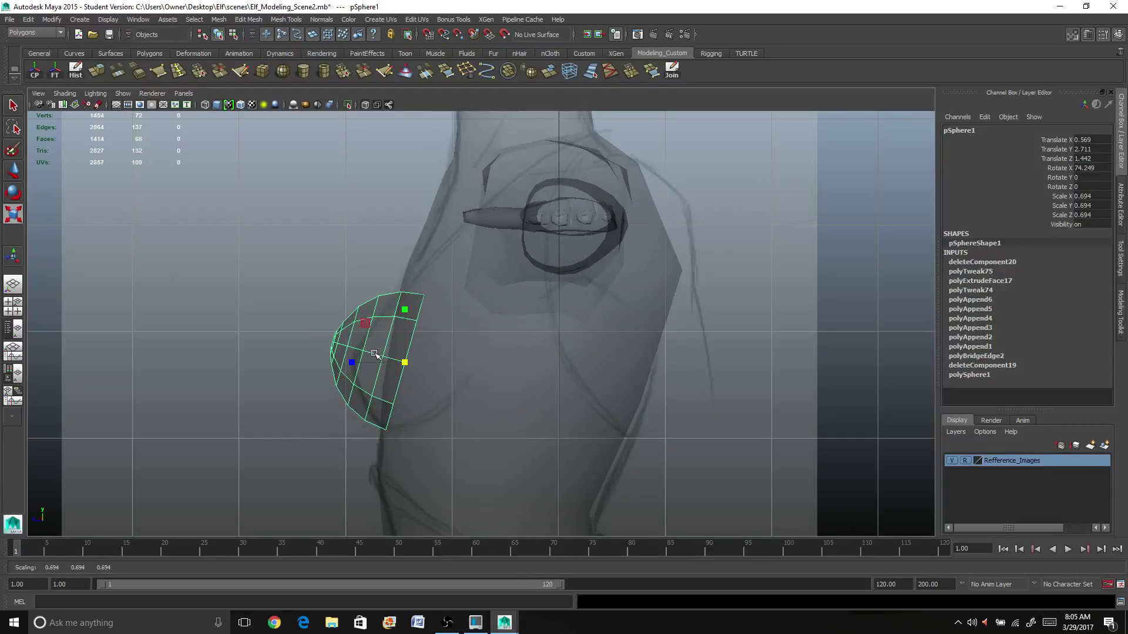
Rotate the half sphere about X to about 82.4 degrees and move it back into the chest to about Z 1.232
key("e")
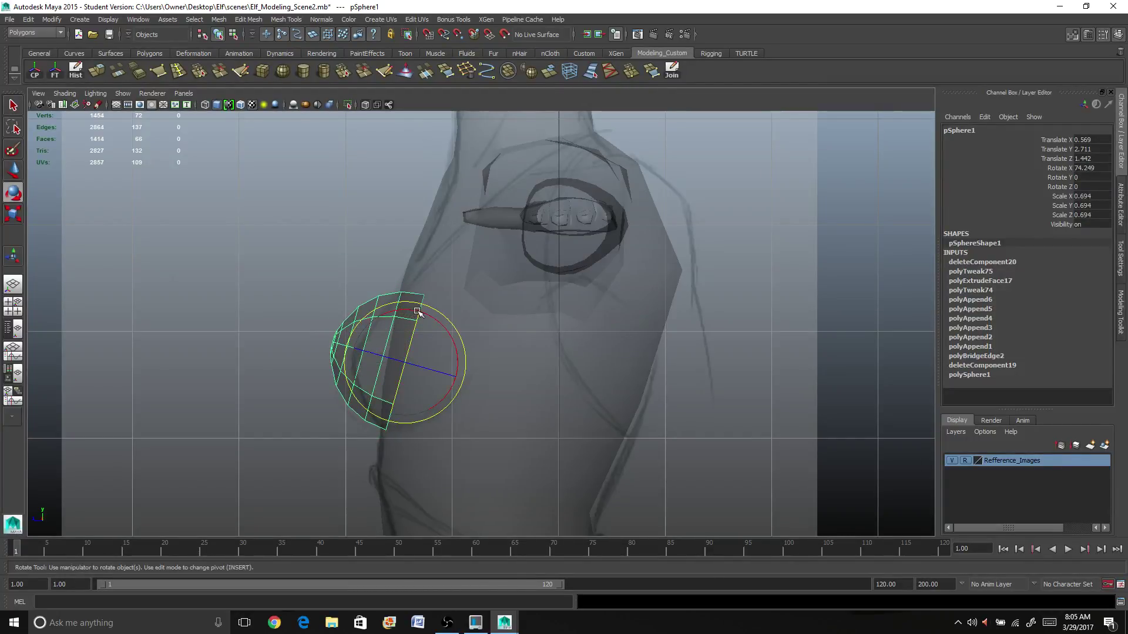
mouse_move(416, 322)
left_mouse_down()
mouse_move(414, 309)
mouse_move(435, 318)
left_mouse_up()
key("ctrl+z")
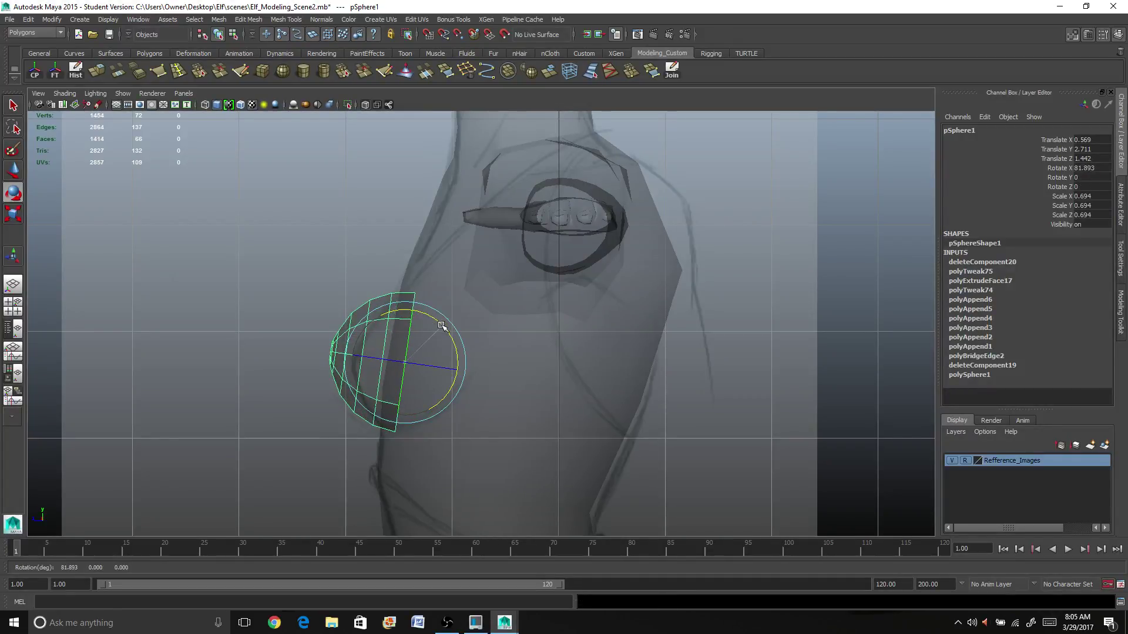
key("w")
left_click_drag(357, 357, 371, 365)
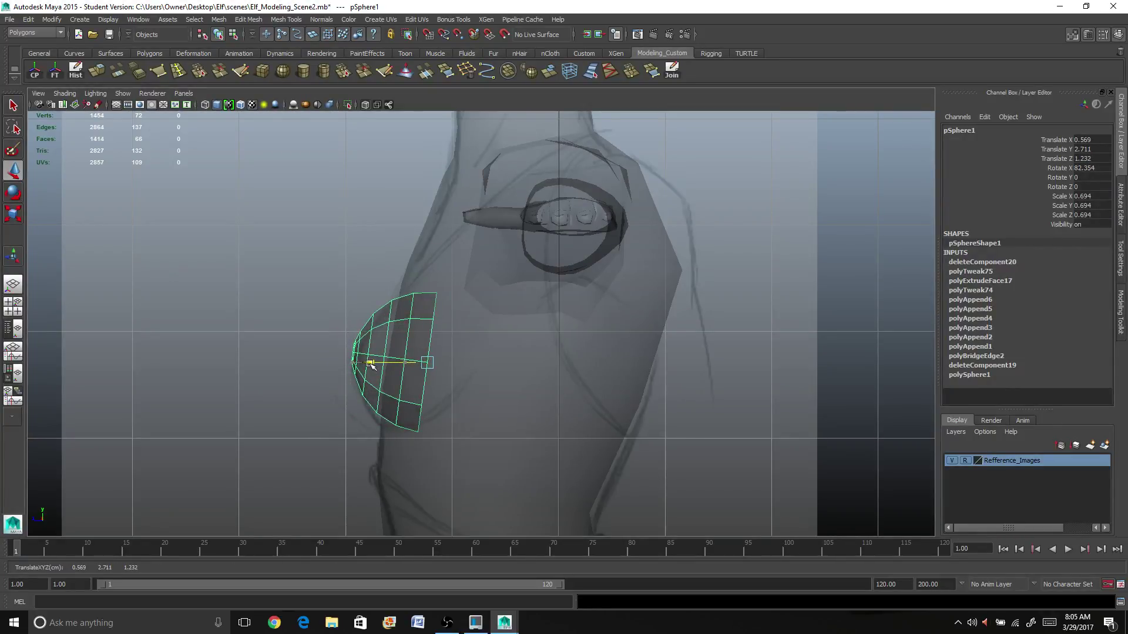
Flatten the half sphere in depth and move it forward on the chest to about Z 1.403
key("r")
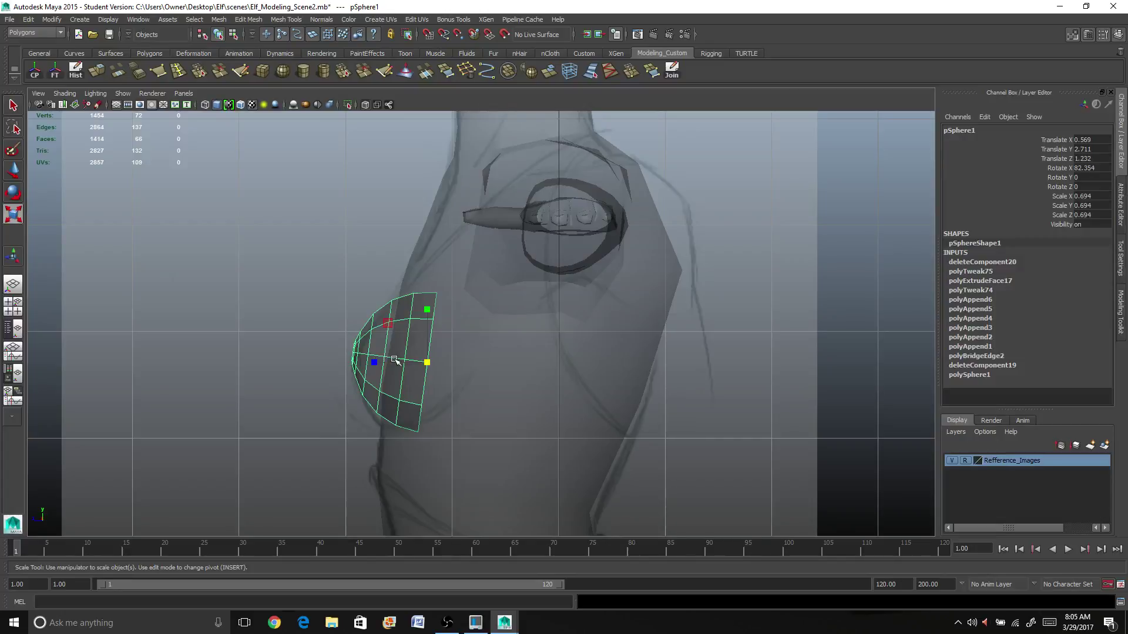
left_click_drag(376, 362, 355, 360)
key("w")
key("r")
key("w")
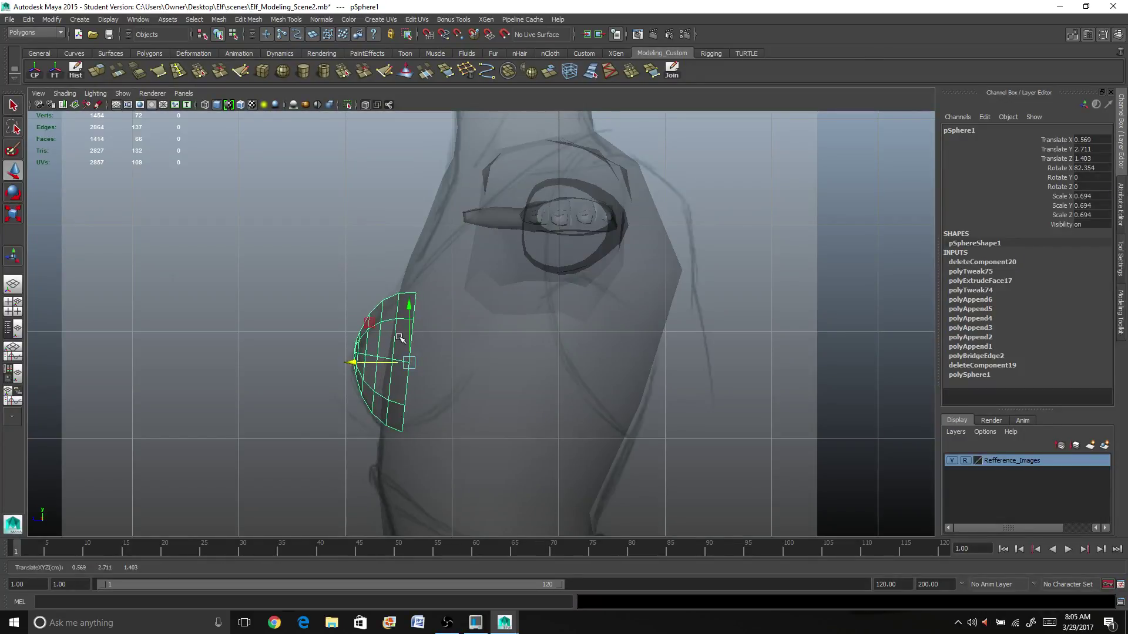
Switch the half sphere to vertex editing and enable Soft Select for the Move tool
scroll(382, 355, "up", 5)
middle_click_drag(383, 361, 400, 283, "alt")
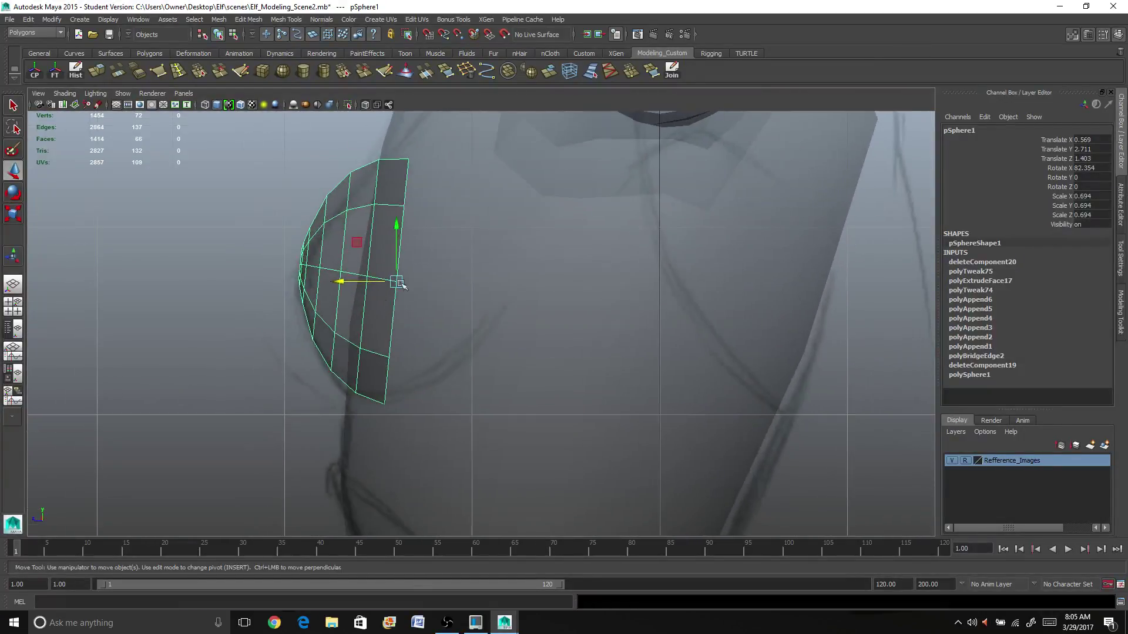
right_click_drag(401, 173, 362, 169)
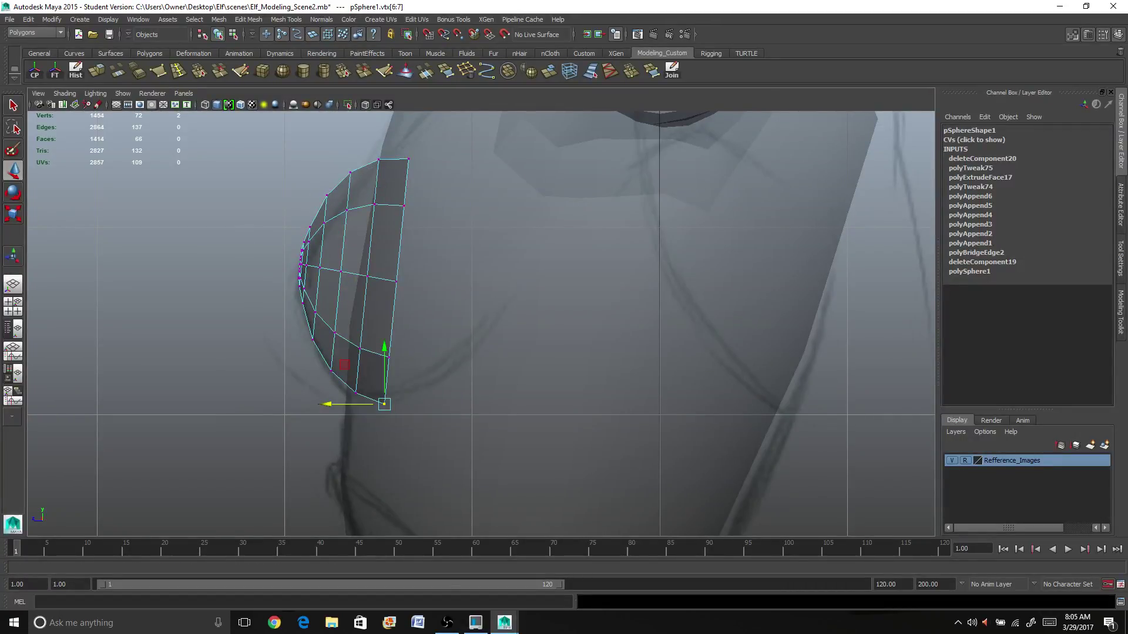
double_click(12, 171)
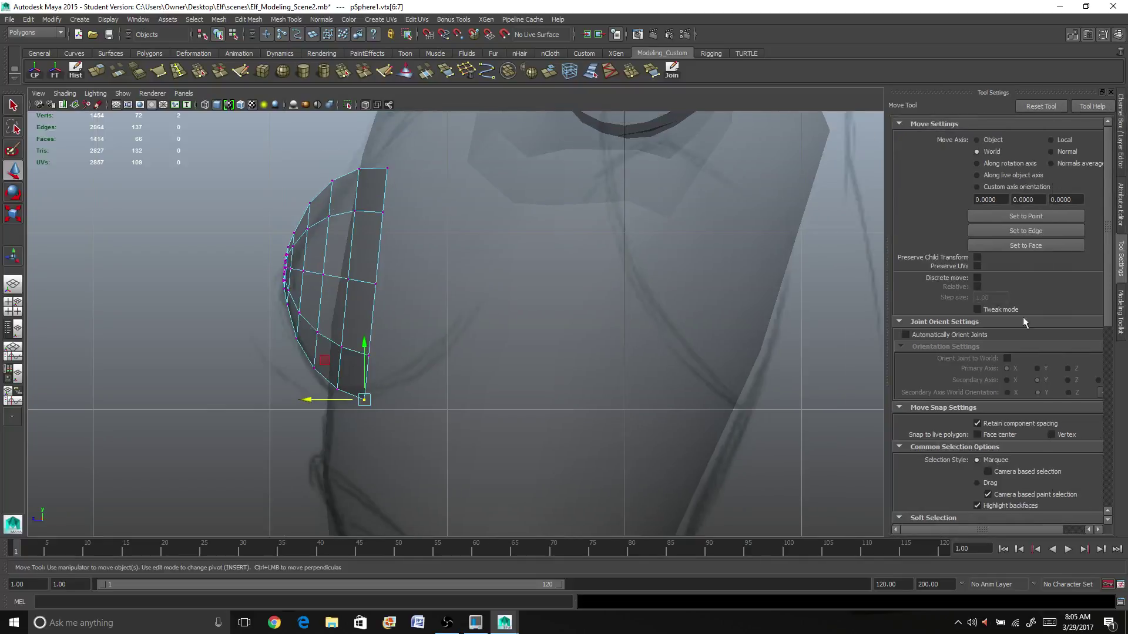
scroll(997, 470, "down", 5)
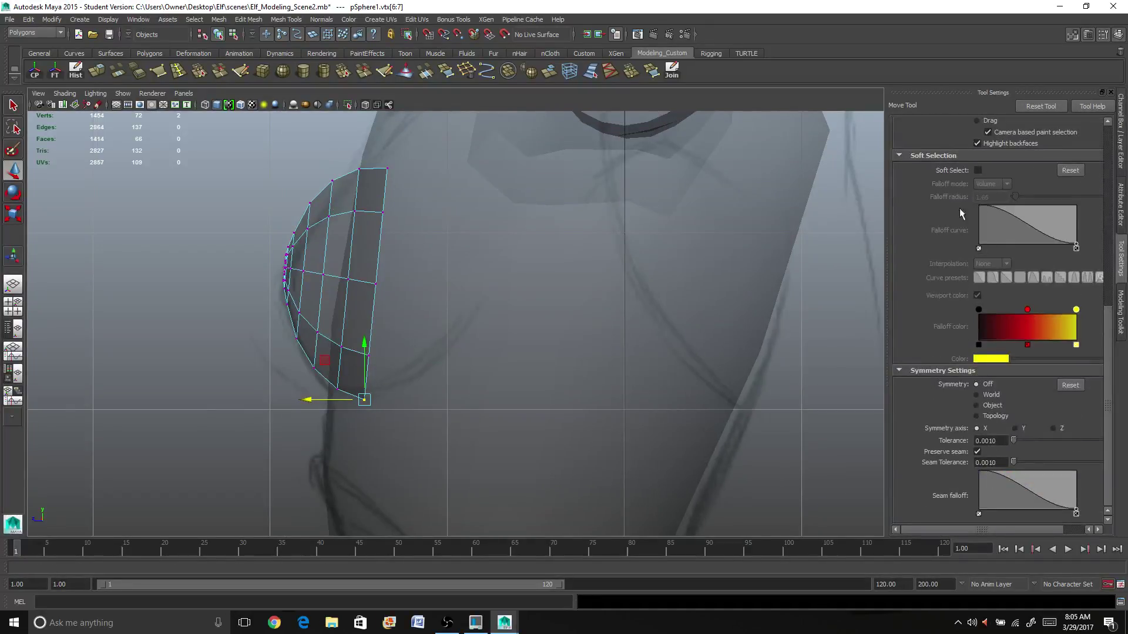
left_click(978, 170)
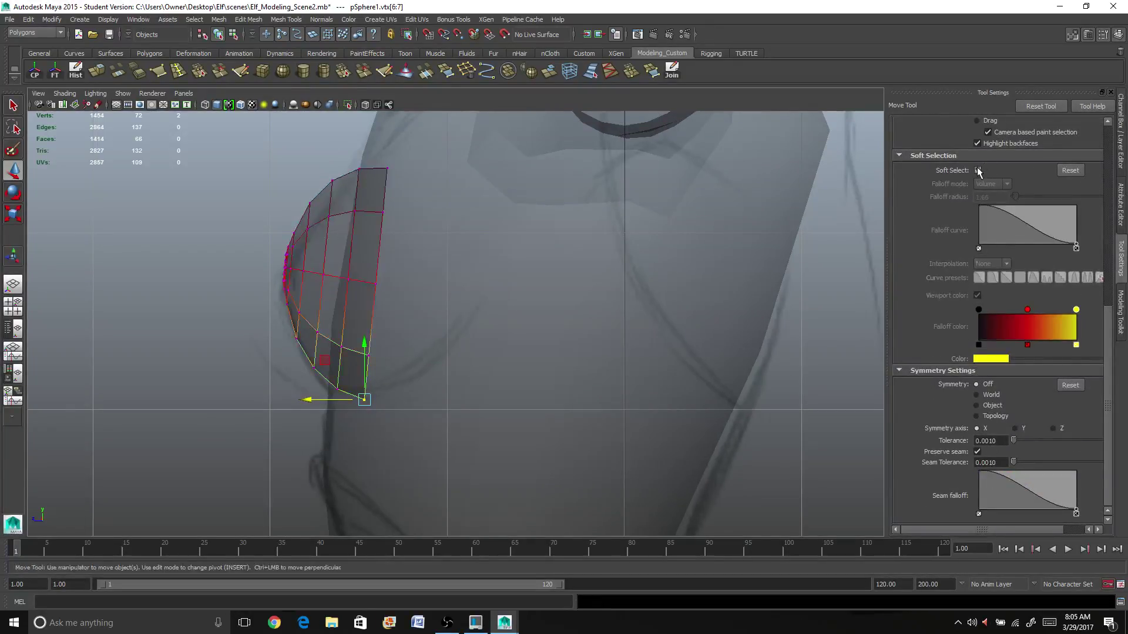
Select the upper front vertices of the half sphere and reduce the soft selection falloff radius to 0.50
left_click(312, 205)
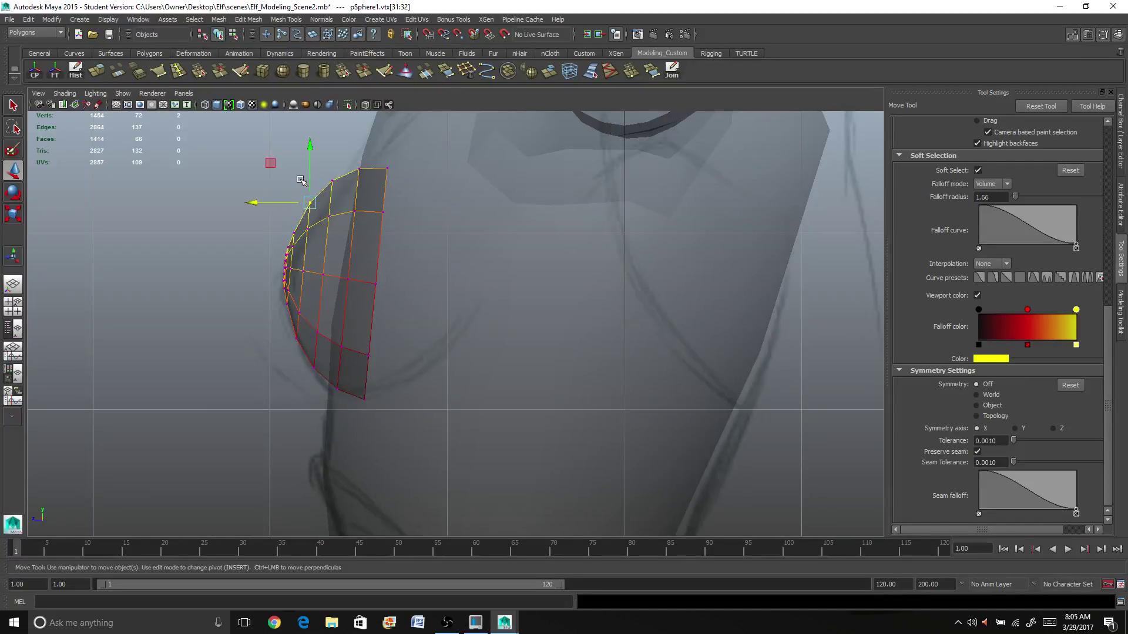
left_click_drag(254, 203, 260, 202)
key("ctrl+z")
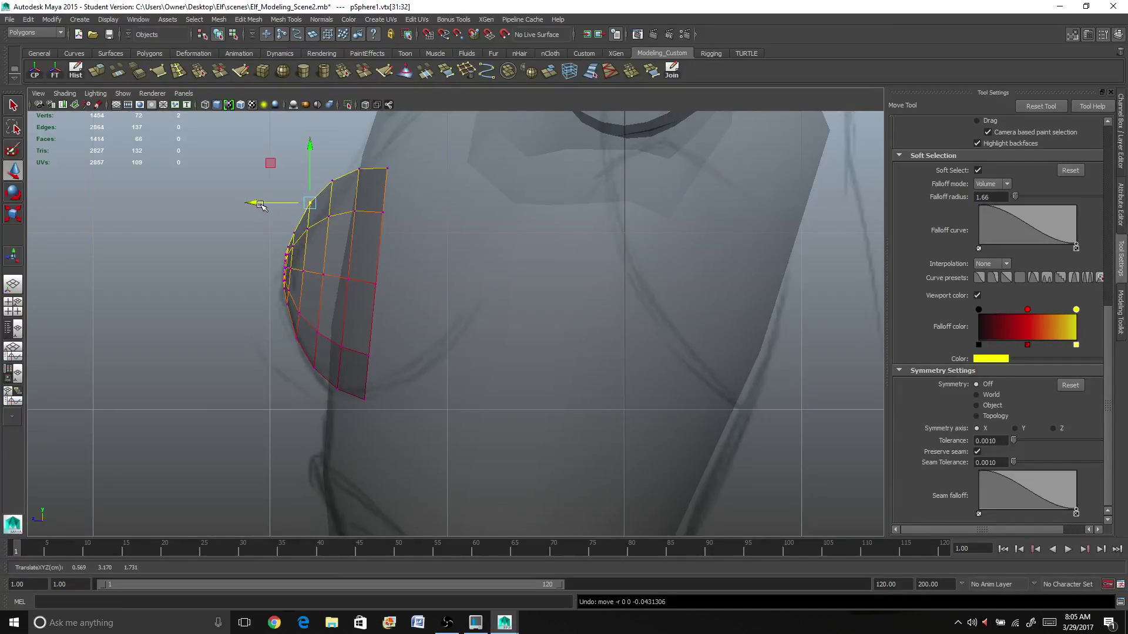
left_click(1001, 197)
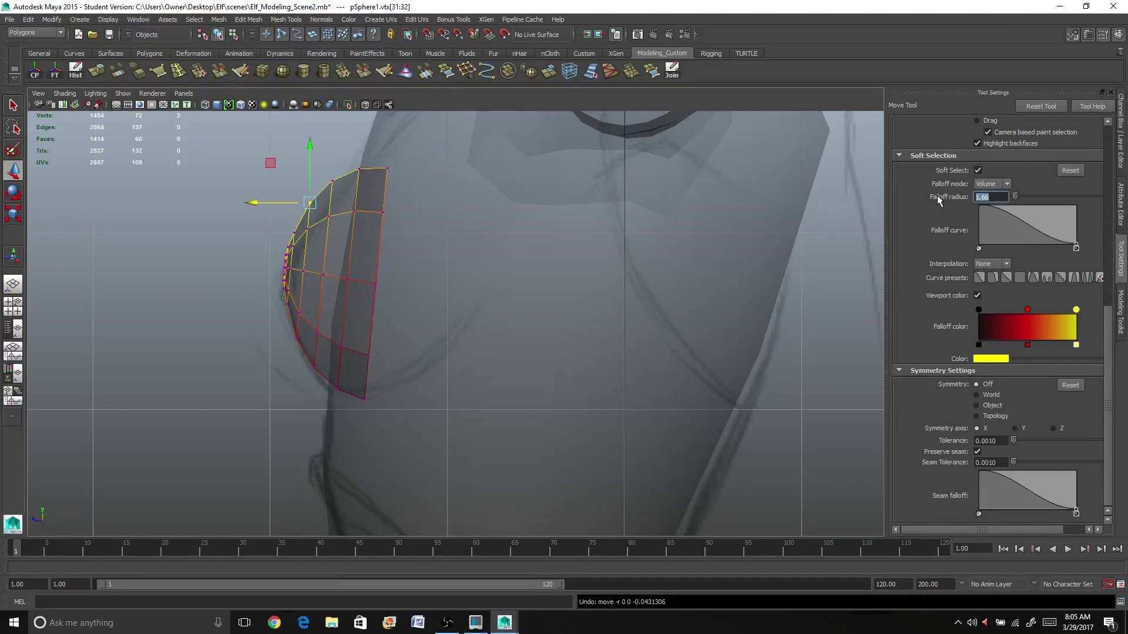
type("0.5")
key("Return")
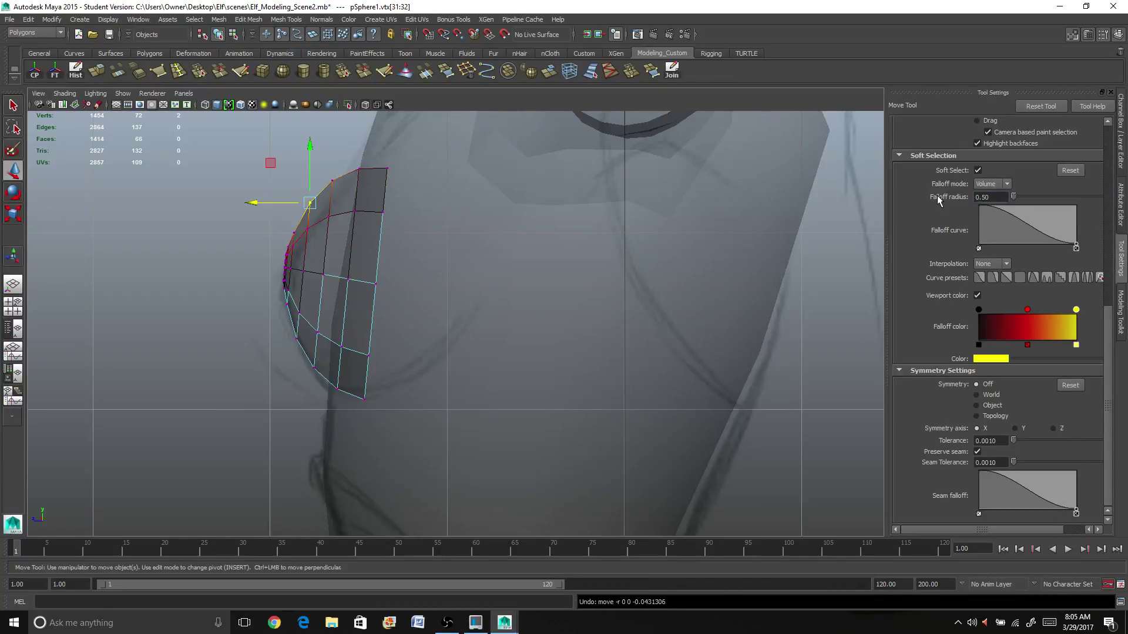
Lower the upper front vertices and pull them slightly back, and raise the top rim vertices to slope the upper profile
left_click_drag(311, 145, 316, 160)
left_click_drag(254, 213, 262, 214)
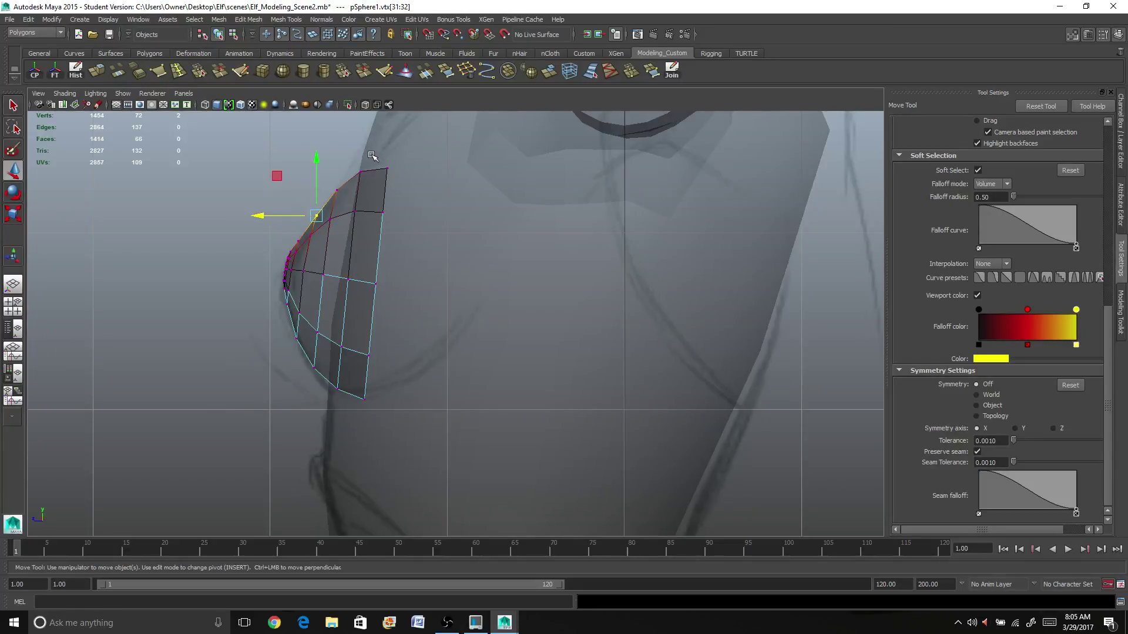
left_click_drag(369, 152, 405, 190)
left_click_drag(388, 117, 388, 107)
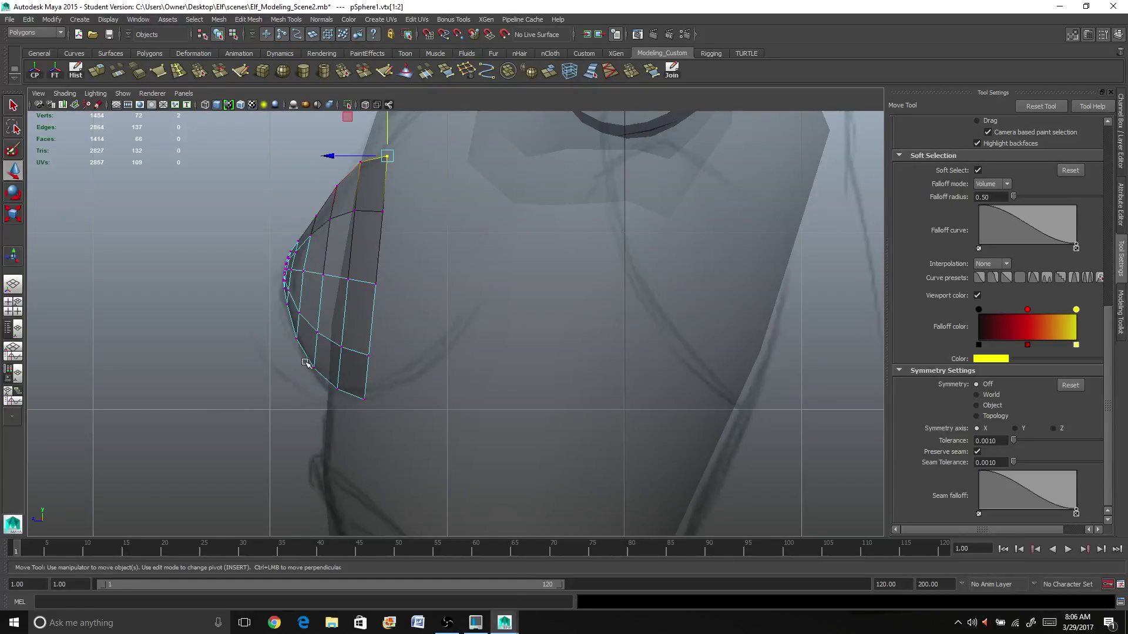
Lower the lower front vertices to about Y 2.210 and move the front tip vertices to about Y 2.744, Z 1.926
left_click_drag(305, 363, 314, 379)
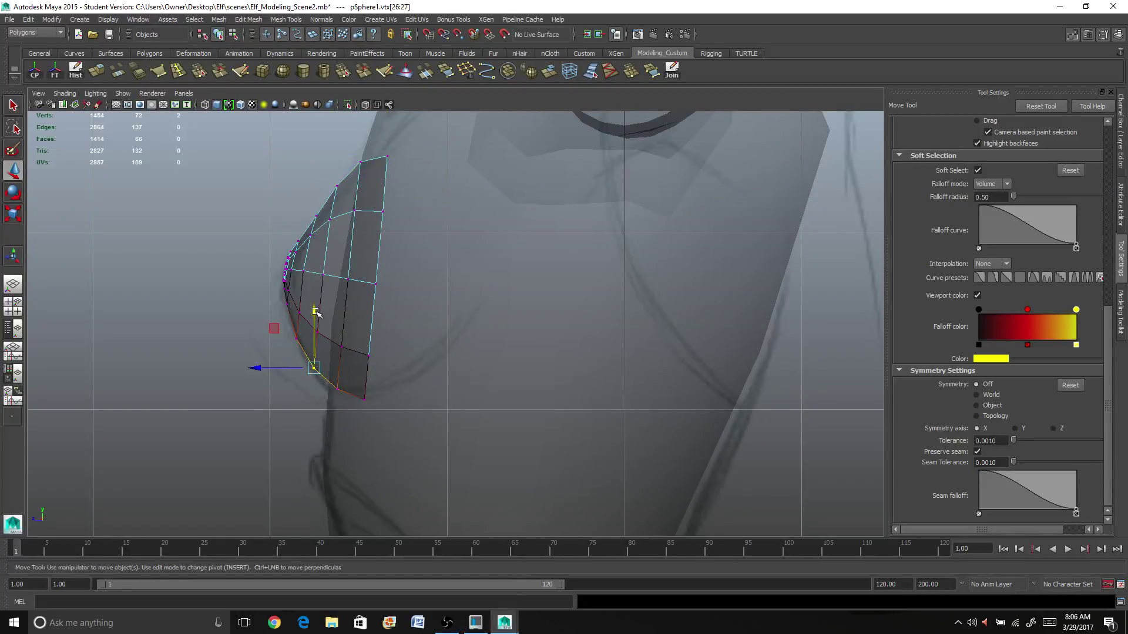
left_click_drag(317, 314, 312, 316)
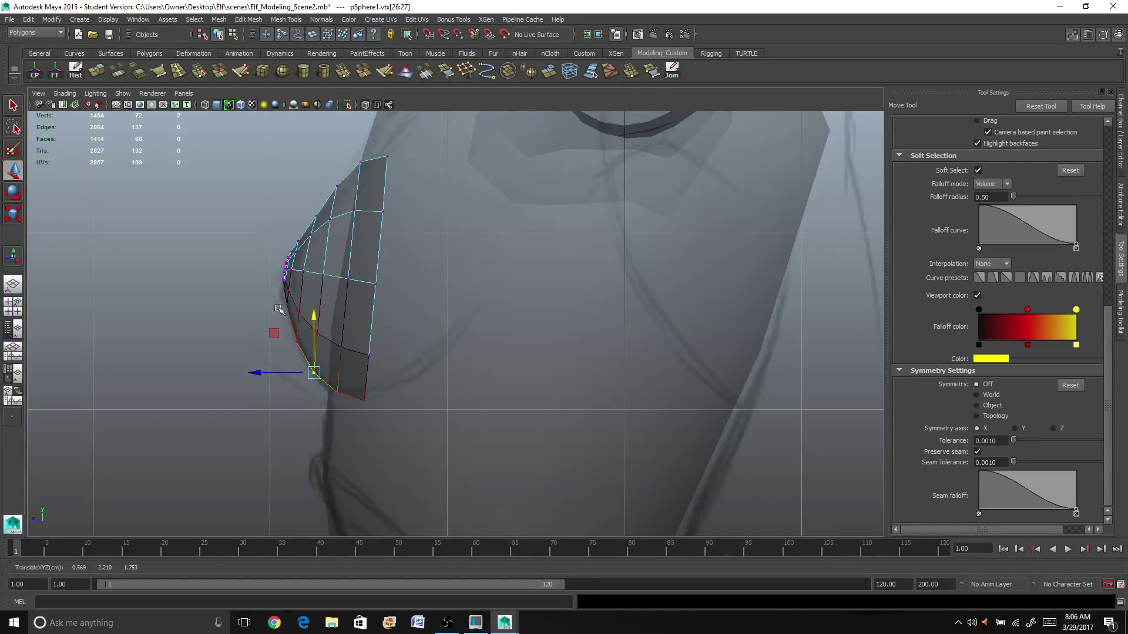
left_click_drag(262, 243, 291, 320)
left_click_drag(232, 283, 241, 282)
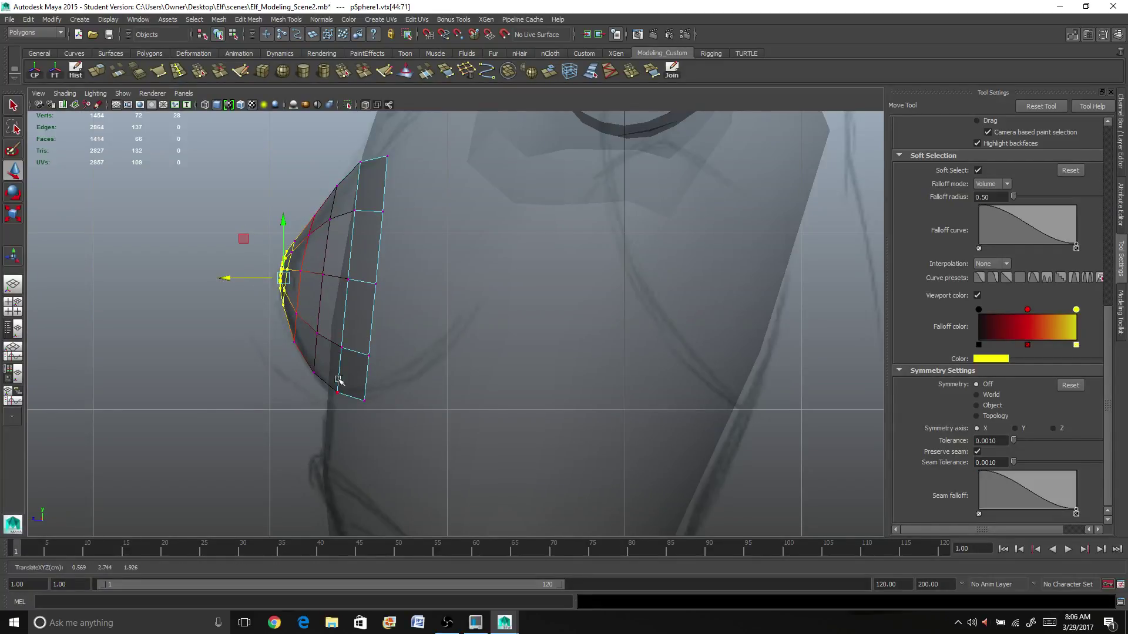
Lower the lower front vertices slightly more and raise the bottom rim vertices to round off the underside
left_click(311, 373)
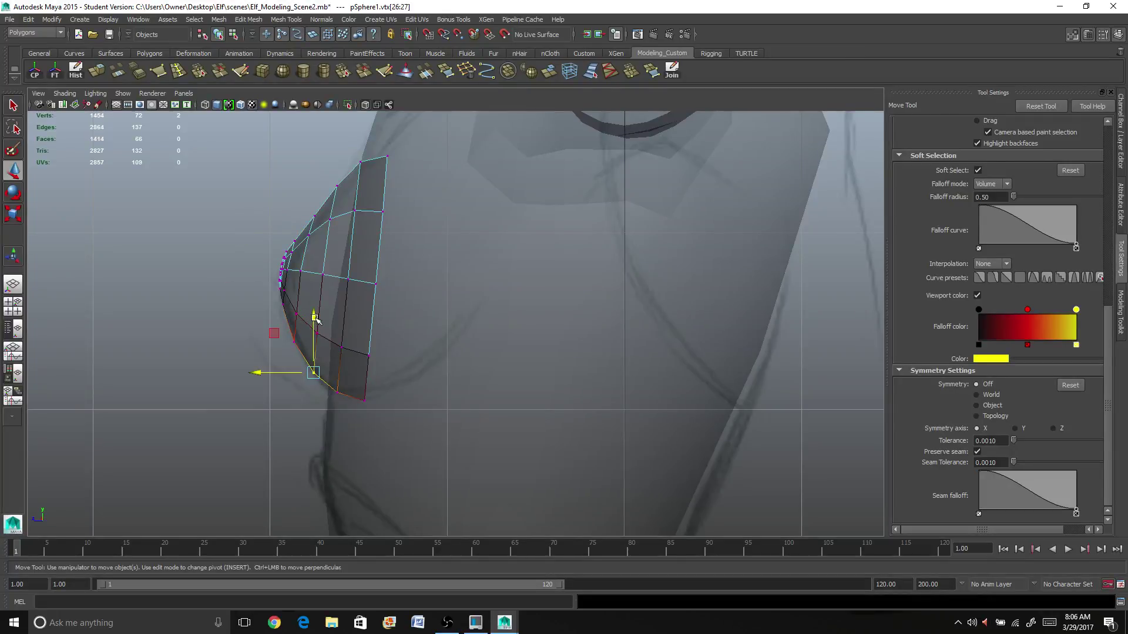
left_click(364, 402)
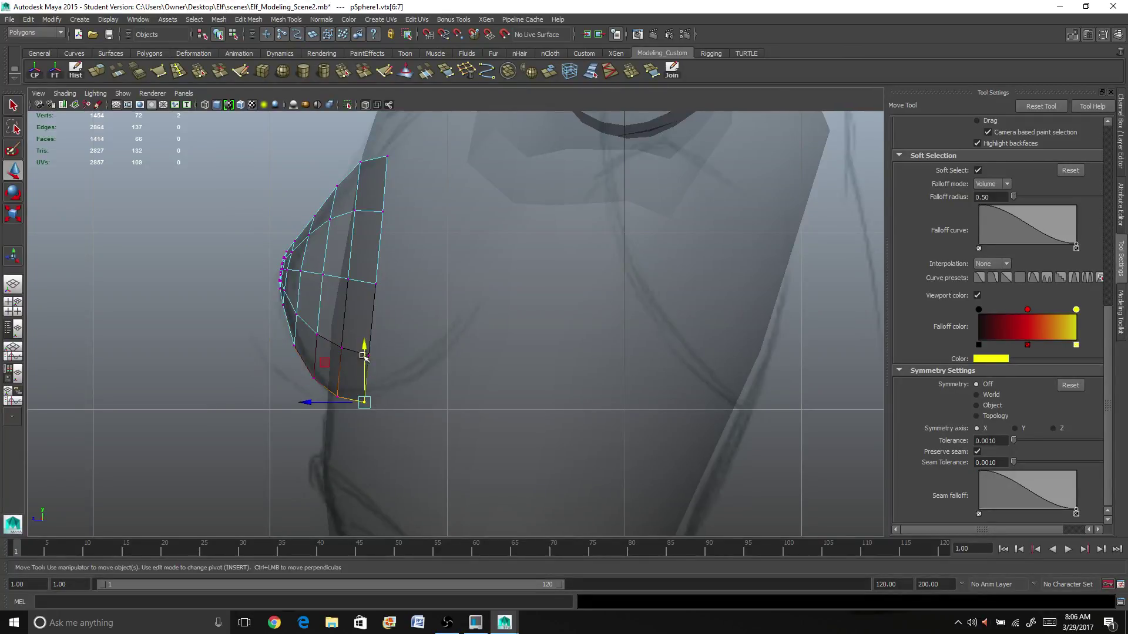
left_click(367, 348)
key("ctrl+z")
left_click_drag(363, 348, 364, 340)
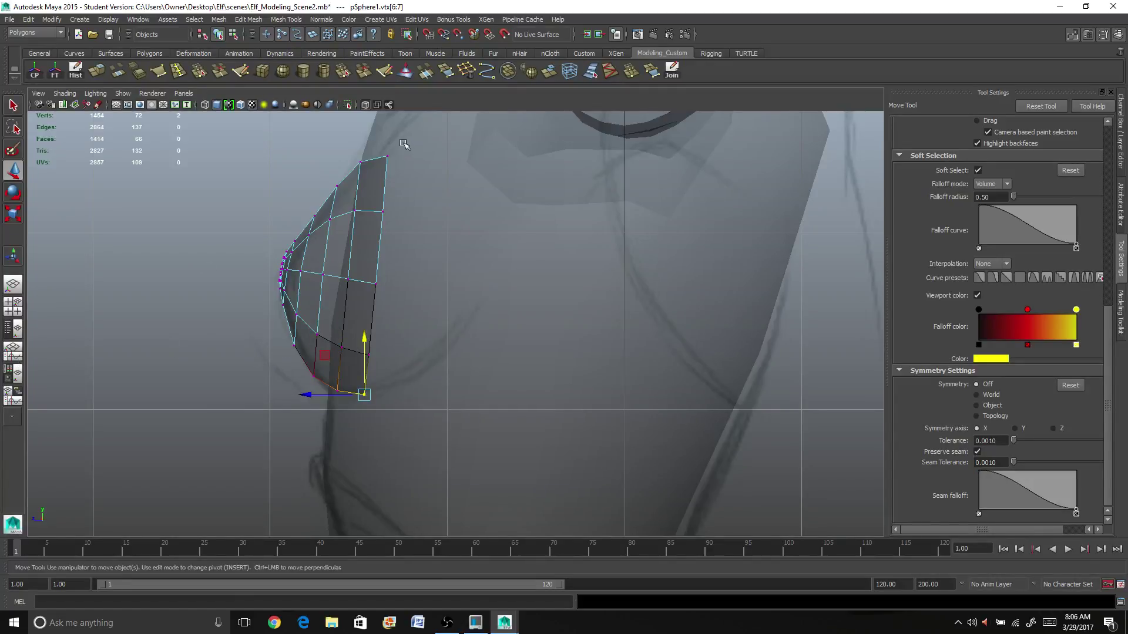
Turn off Soft Select and raise the top rim vertices so the upper profile tapers up toward the chest outline
left_click(333, 181)
left_click_drag(375, 146, 404, 163)
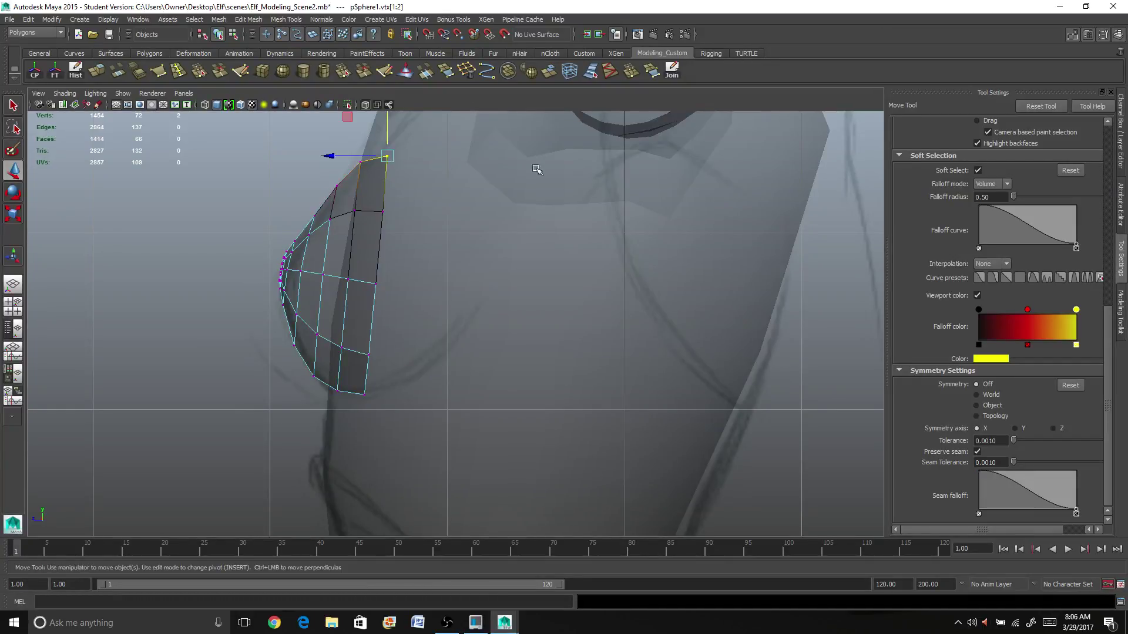
left_click(977, 170)
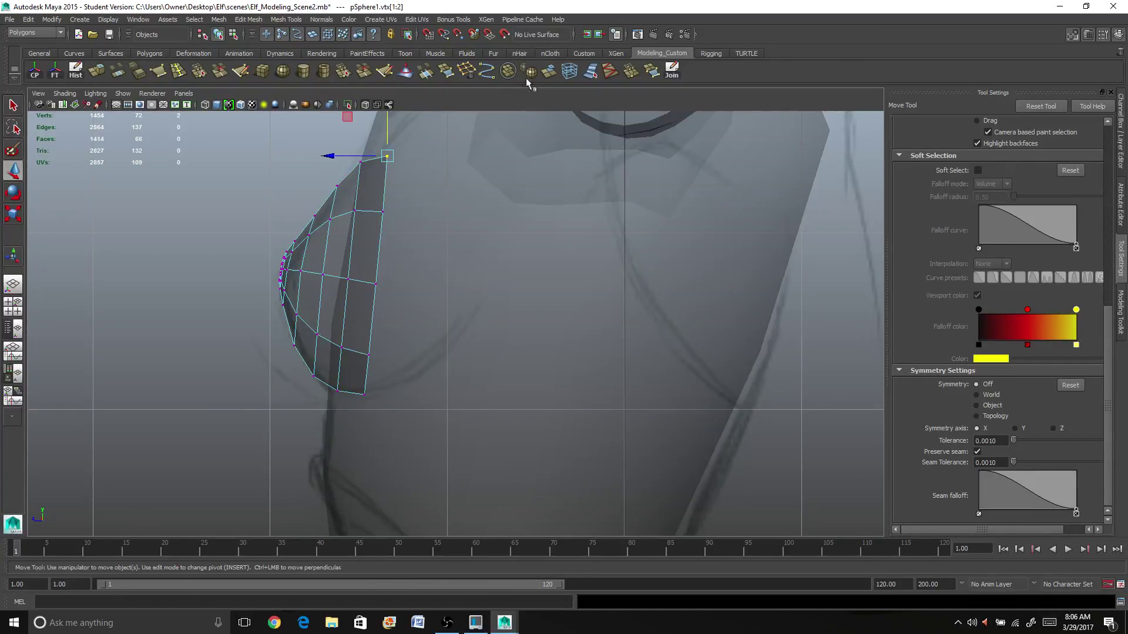
left_click(387, 116)
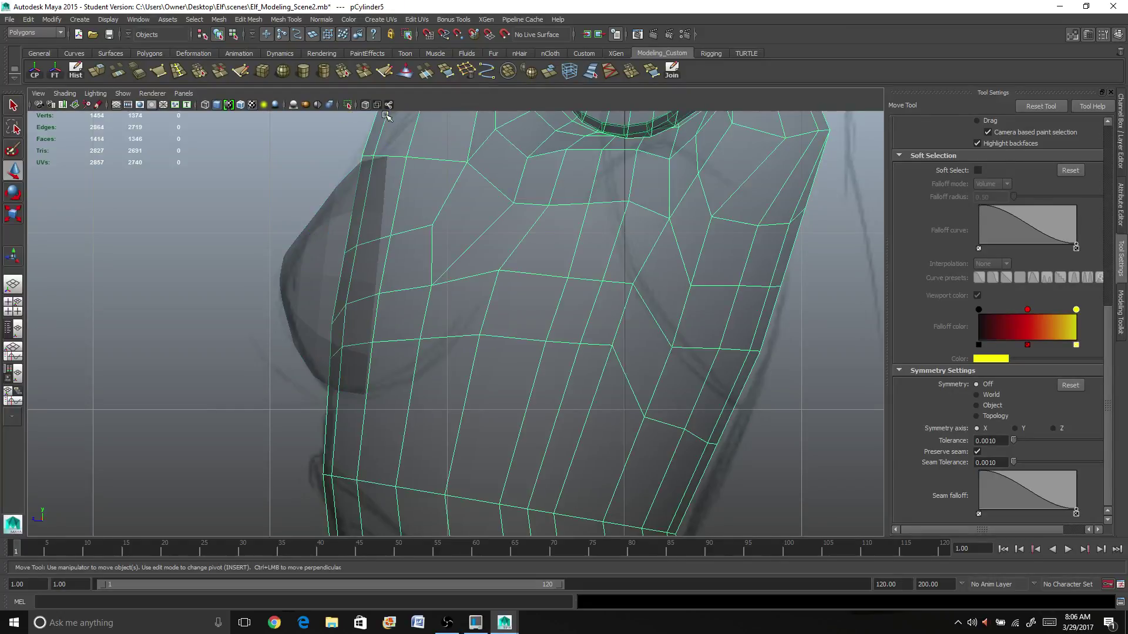
key("ctrl+z")
middle_click_drag(393, 204, 390, 235, "alt")
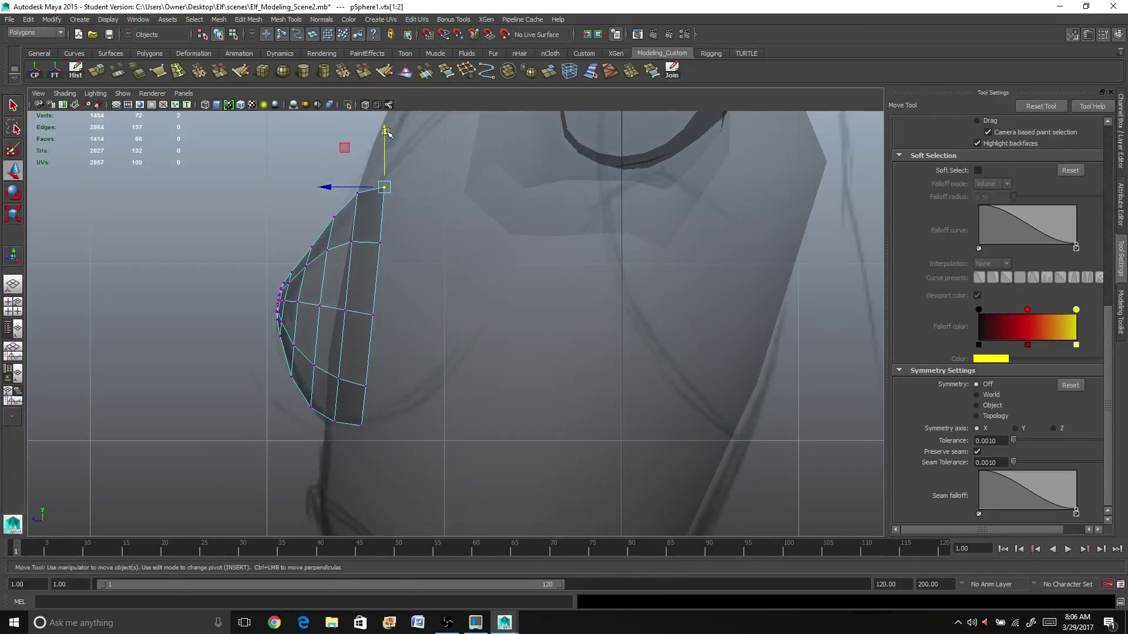
left_click_drag(386, 131, 383, 115)
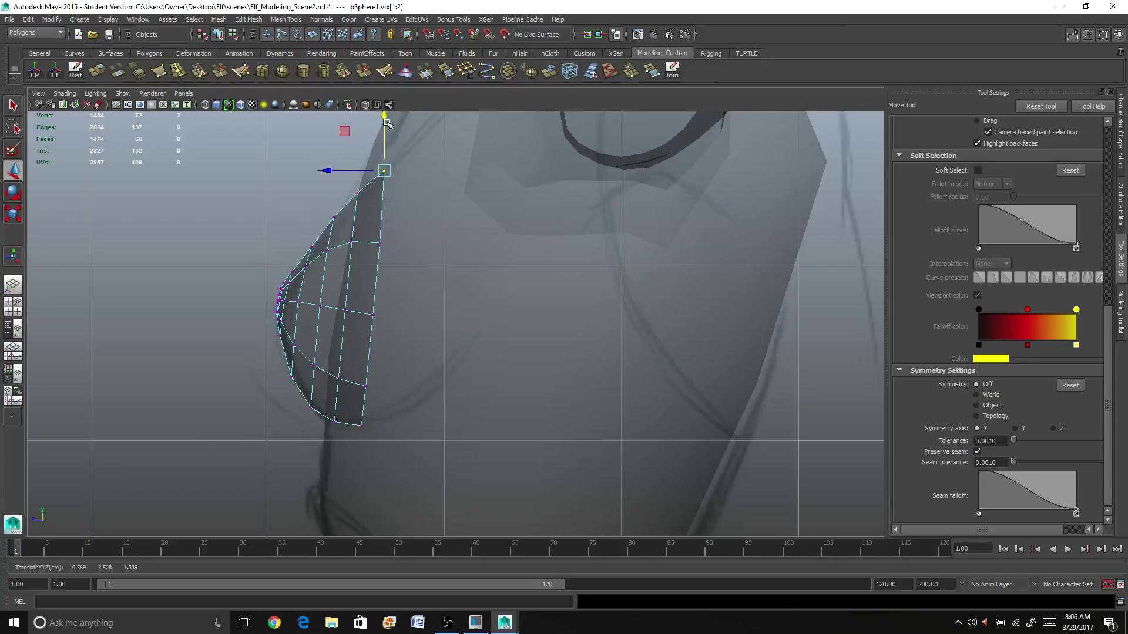
middle_click_drag(386, 122, 372, 158, "alt")
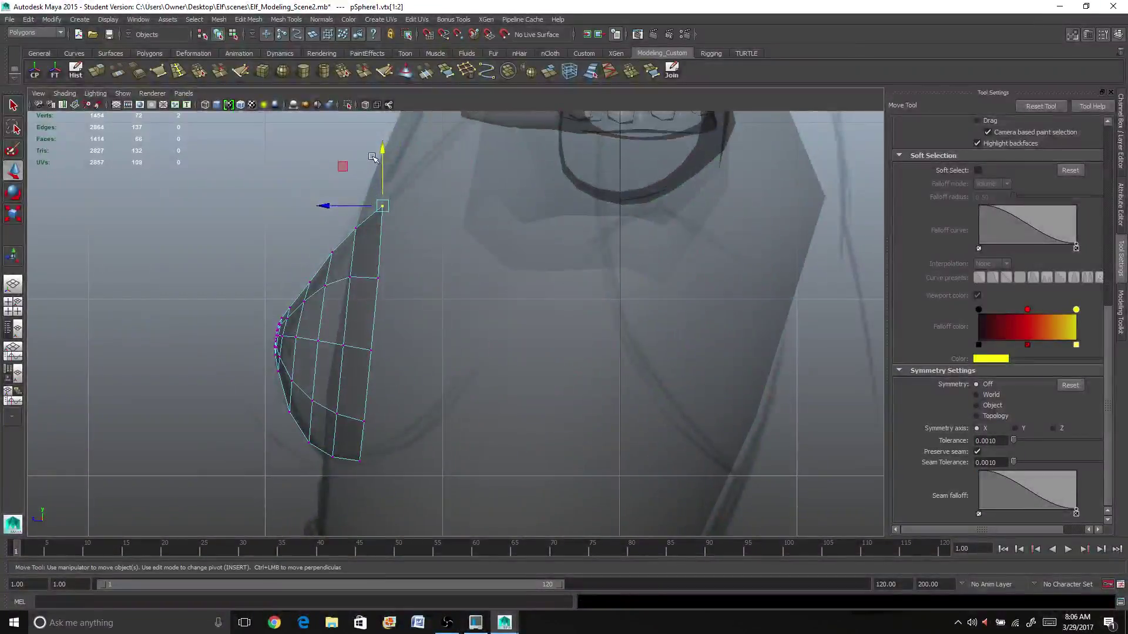
left_click_drag(385, 144, 383, 141)
In the front view, enable Soft Select with a 0.70 falloff radius and move the inner side vertices to about X 0.007
left_click(12, 306)
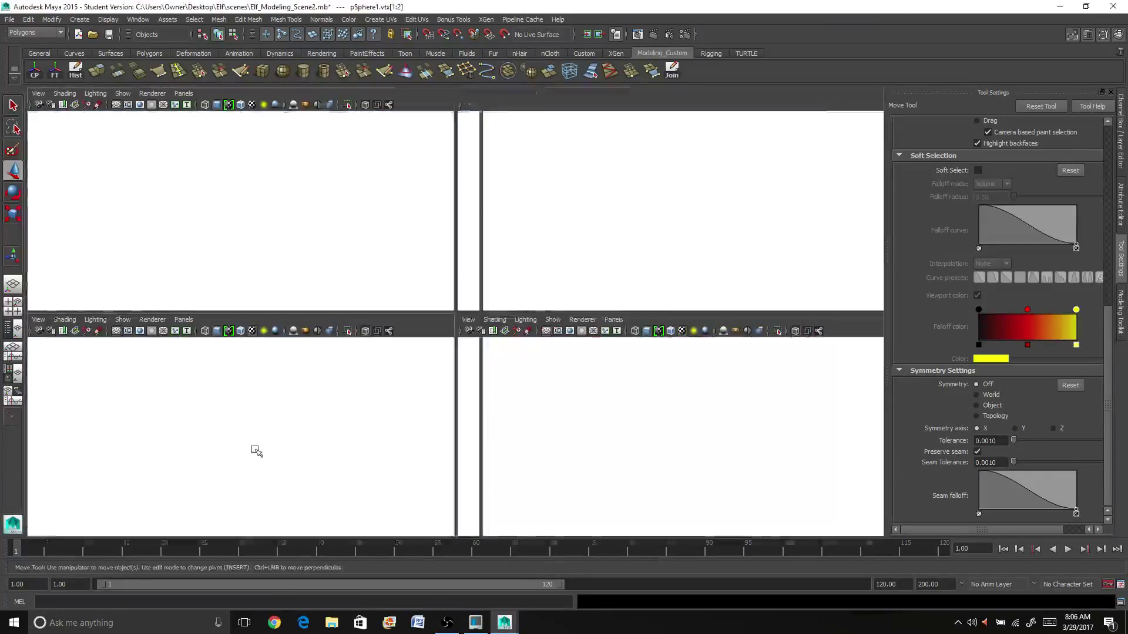
key("space")
scroll(271, 432, "up", 3)
middle_click_drag(276, 423, 417, 462, "alt")
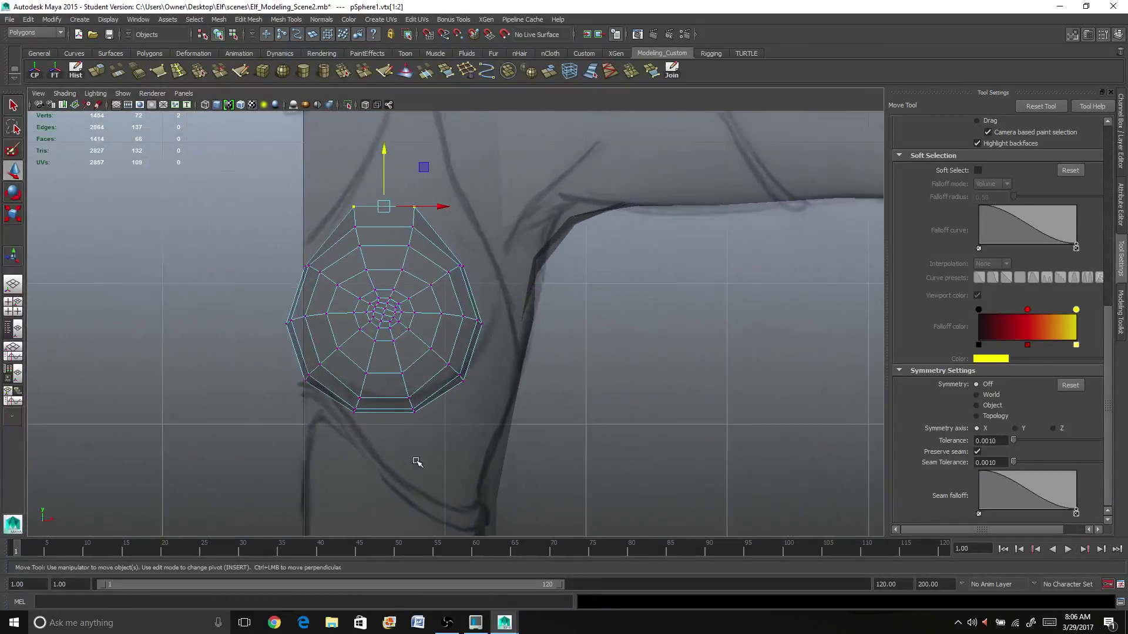
scroll(417, 463, "up", 1)
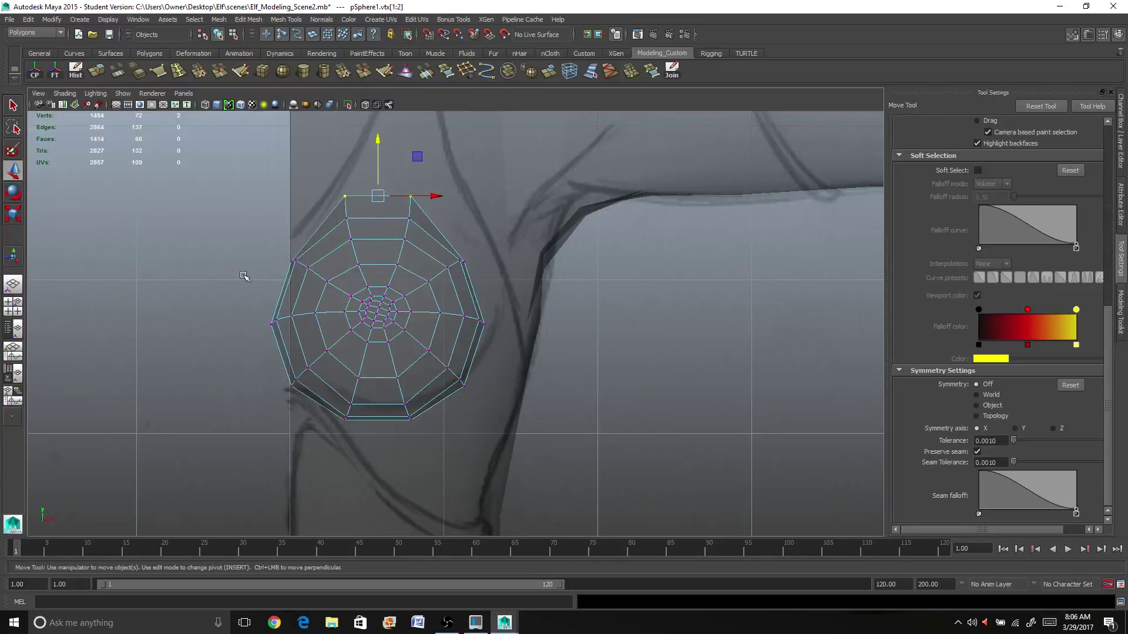
left_click_drag(240, 293, 346, 323)
left_click(977, 171)
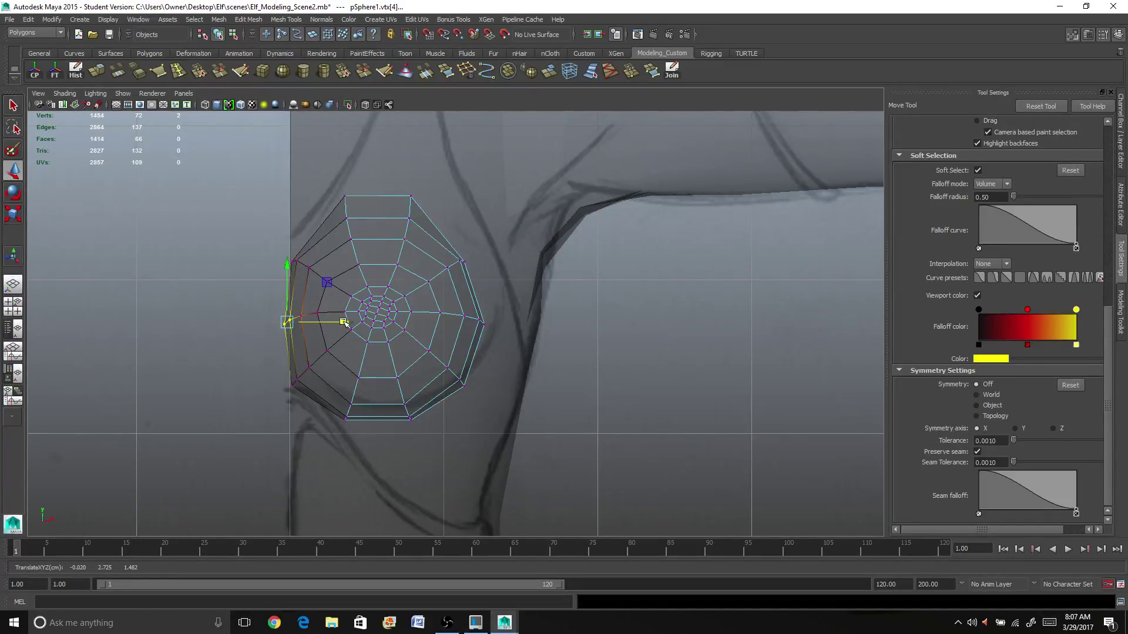
key("ctrl+z")
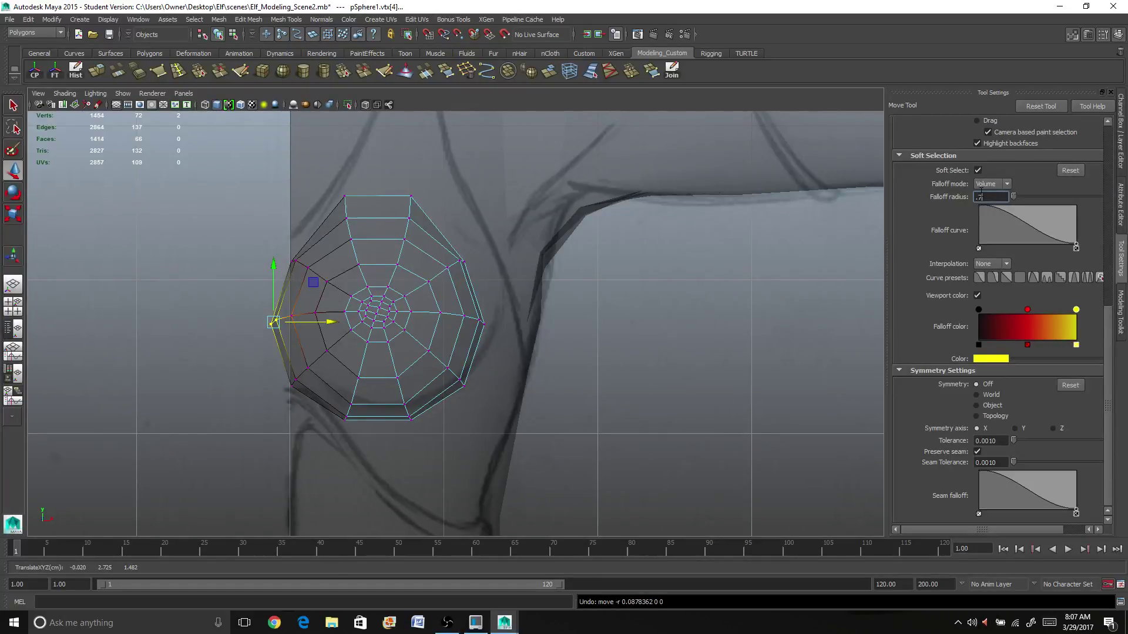
key("Return")
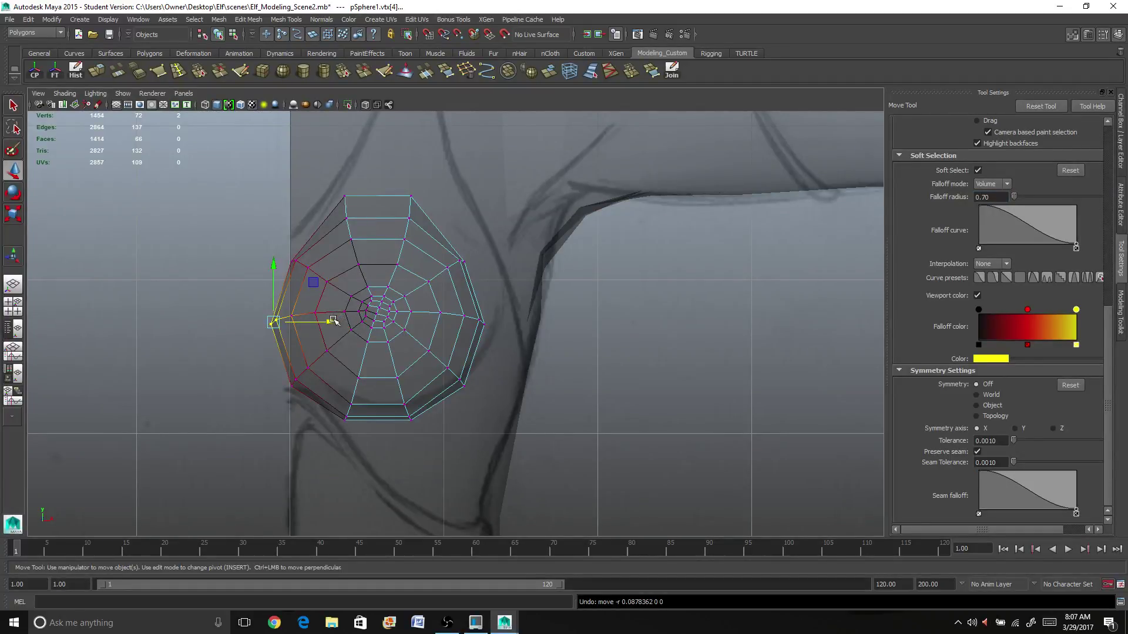
left_click_drag(333, 321, 350, 303)
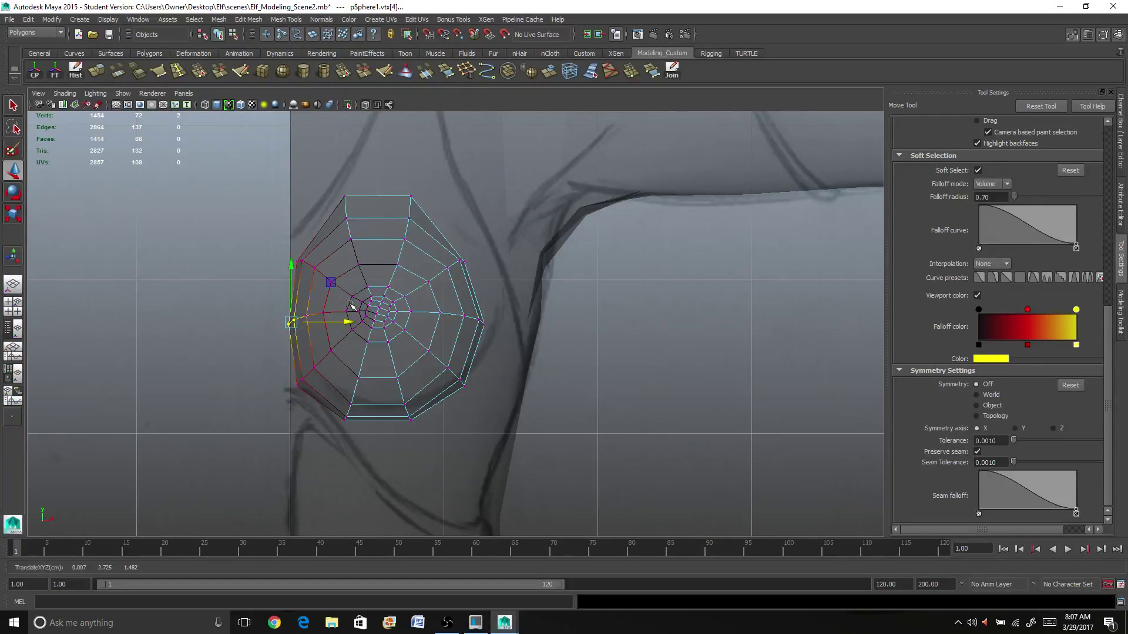
Move the breast's outer side vertices outward to about X 1.285 and nudge the upper outer rim vertices up and outward
left_click(486, 323)
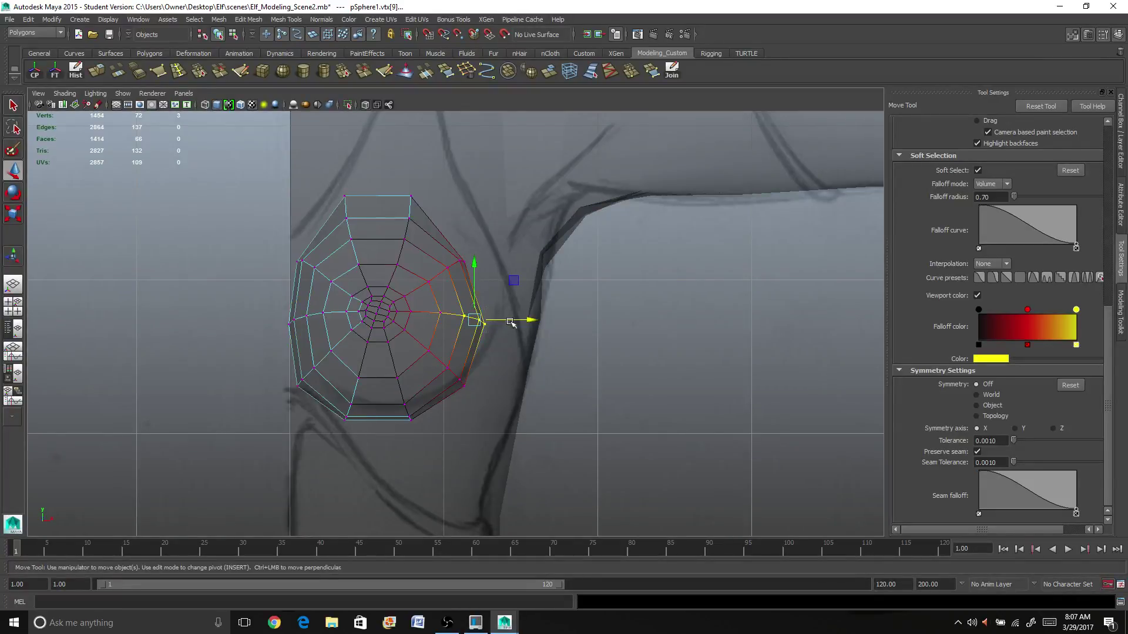
left_click_drag(526, 321, 538, 320)
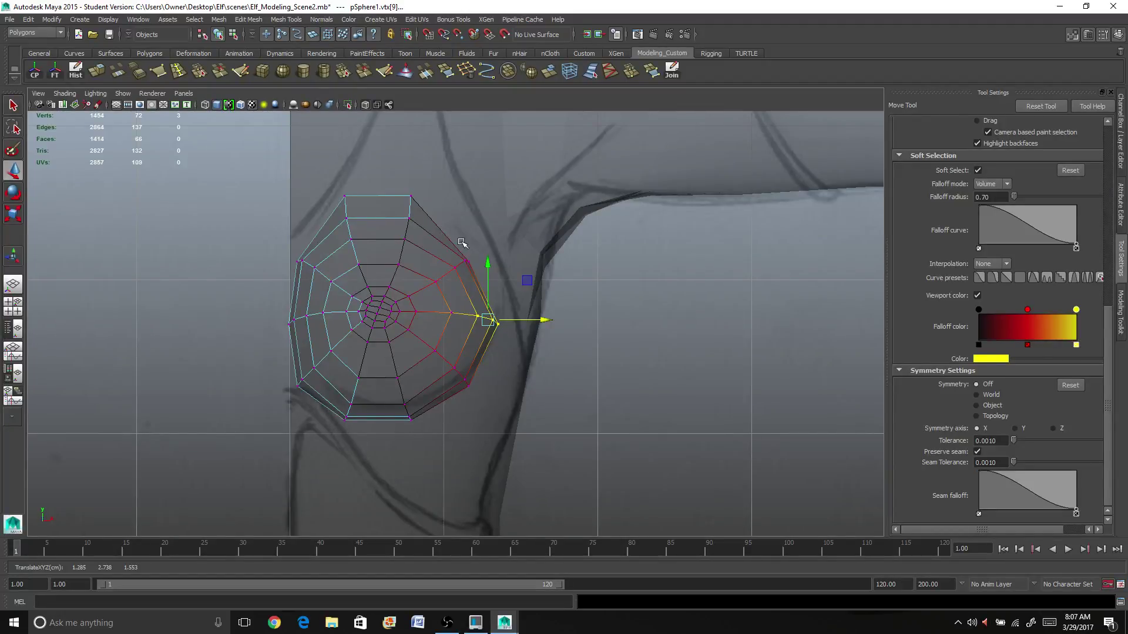
left_click_drag(460, 247, 482, 265)
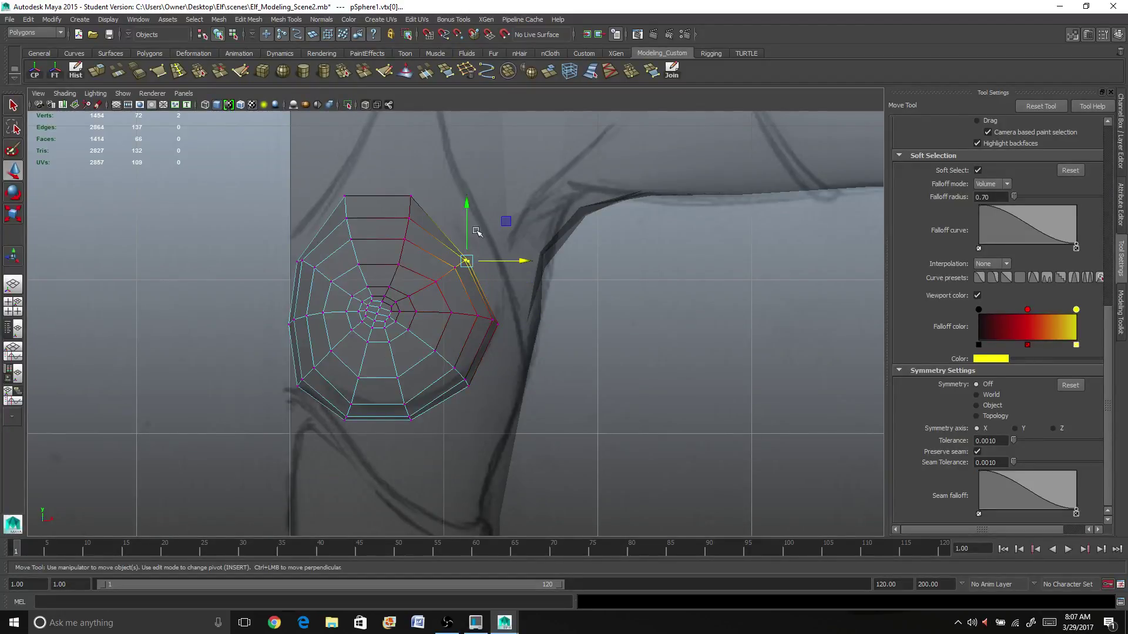
mouse_move(468, 204)
left_mouse_down()
mouse_move(370, 188)
mouse_move(423, 207)
mouse_move(458, 192)
left_mouse_up()
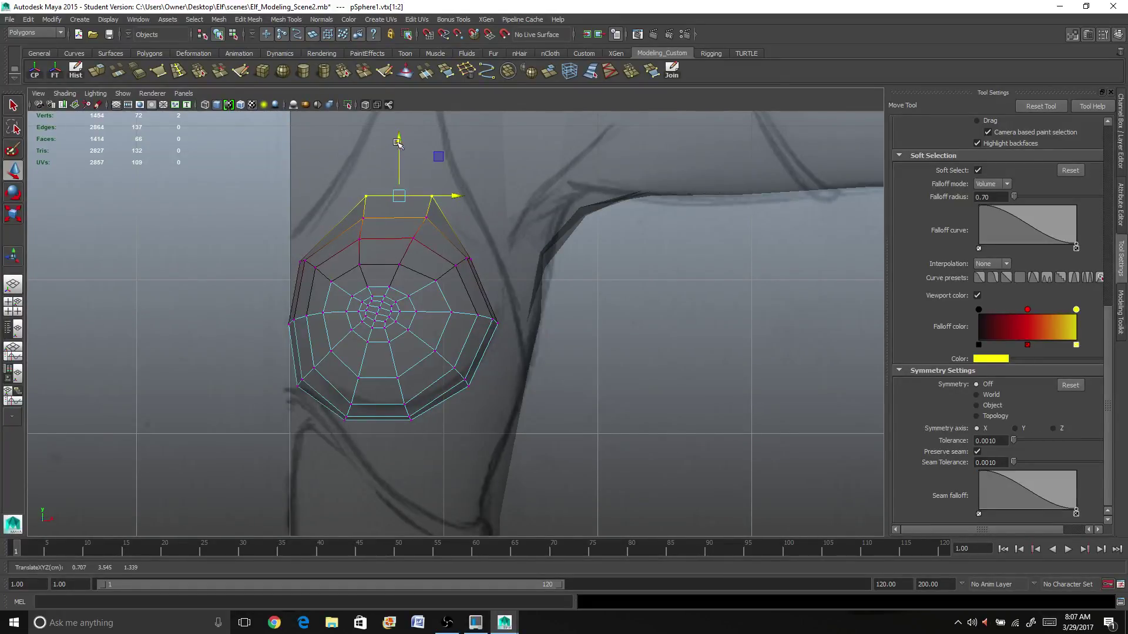
Raise the top rim vertices to about Y 3.587 and shift the upper outer rim vertex slightly outward
left_click_drag(398, 143, 403, 141)
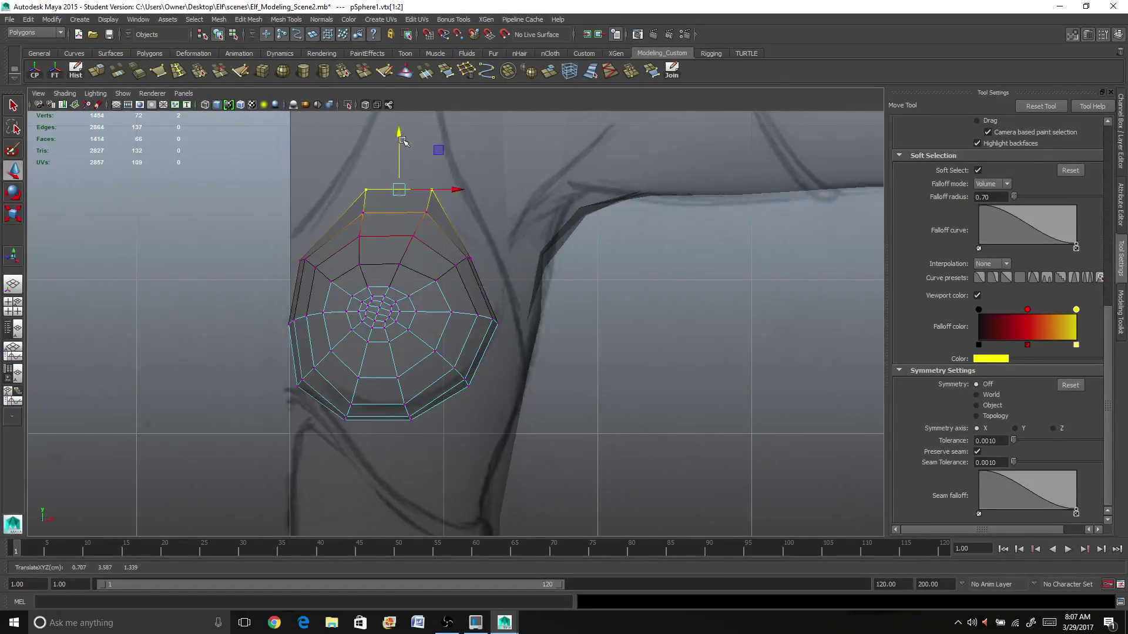
left_click(473, 257)
key("ctrl+z")
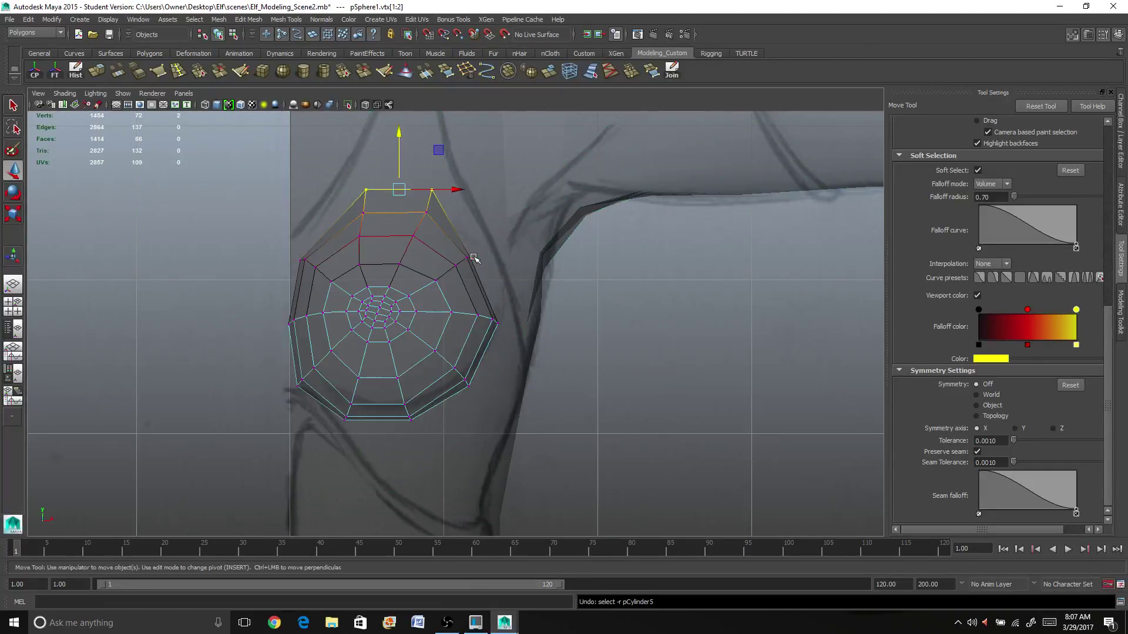
left_click(470, 258)
mouse_move(515, 252)
left_mouse_down()
mouse_move(524, 259)
mouse_move(506, 259)
left_mouse_up()
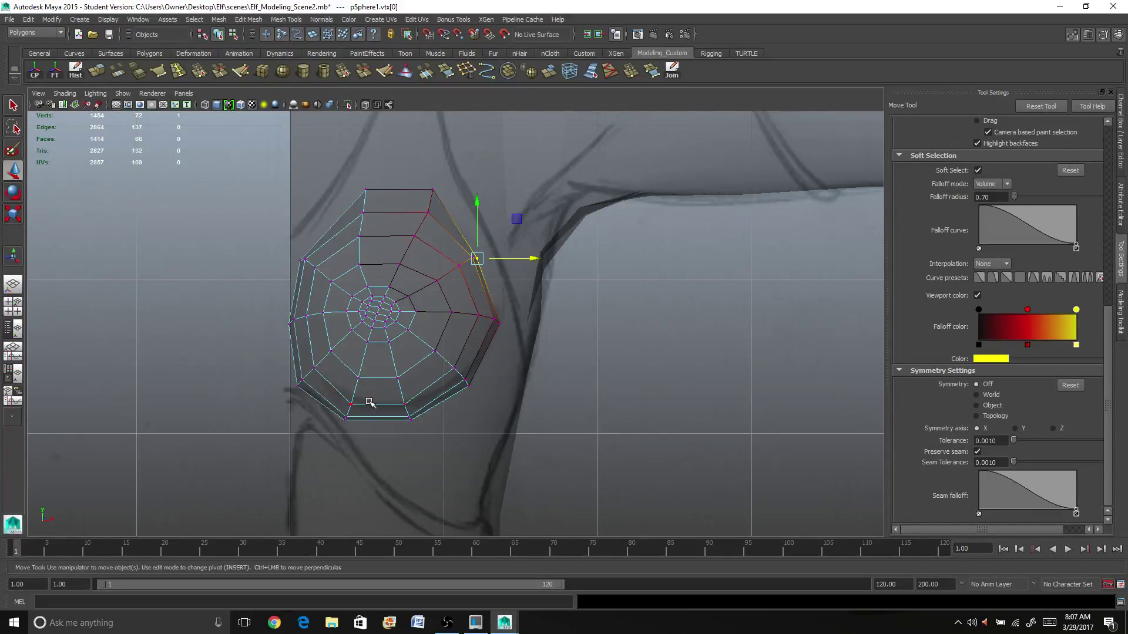
Switch to the perspective view and examine how the breast sits against the torso mesh
left_click(13, 306)
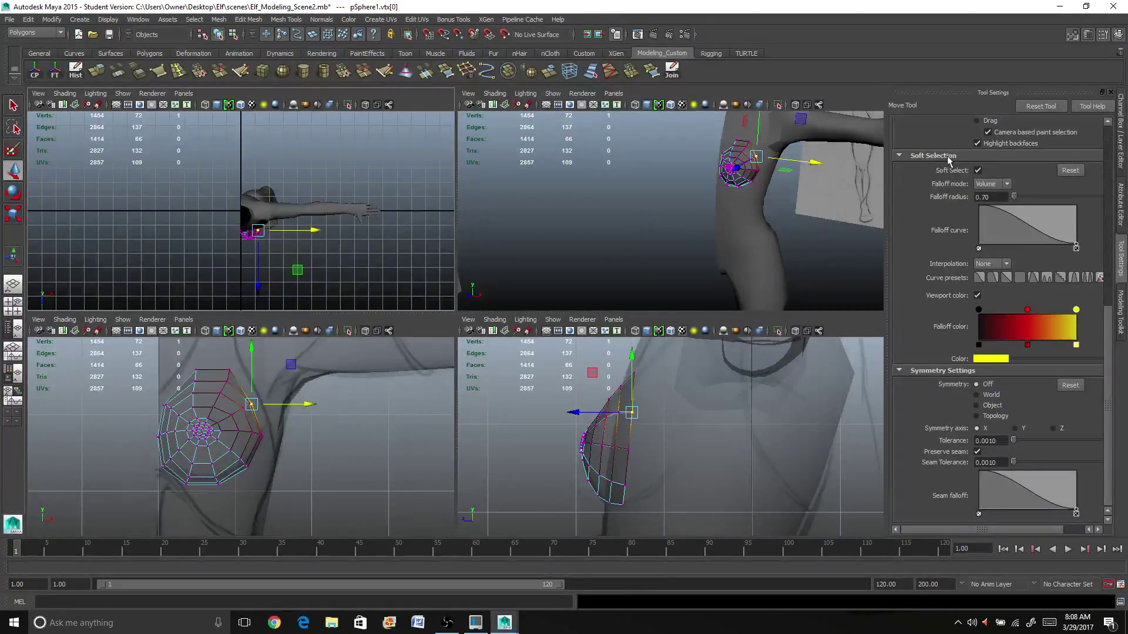
key("space")
mouse_move(383, 272)
left_mouse_down("alt")
mouse_move(616, 203)
mouse_move(654, 312)
mouse_move(634, 302)
mouse_move(652, 306)
mouse_move(587, 391)
mouse_move(594, 370)
mouse_move(668, 370)
mouse_move(680, 383)
mouse_move(599, 317)
mouse_move(559, 261)
mouse_move(567, 304)
mouse_move(529, 317)
mouse_move(617, 327)
left_mouse_up("alt")
left_click(574, 223)
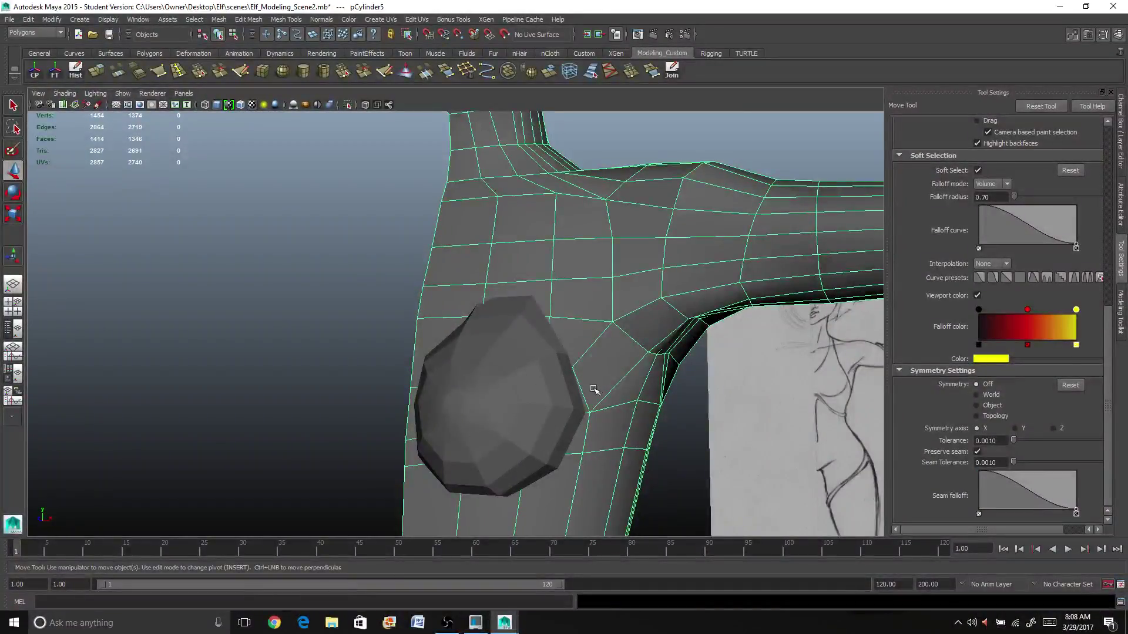
left_click_drag(593, 389, 516, 370, "alt")
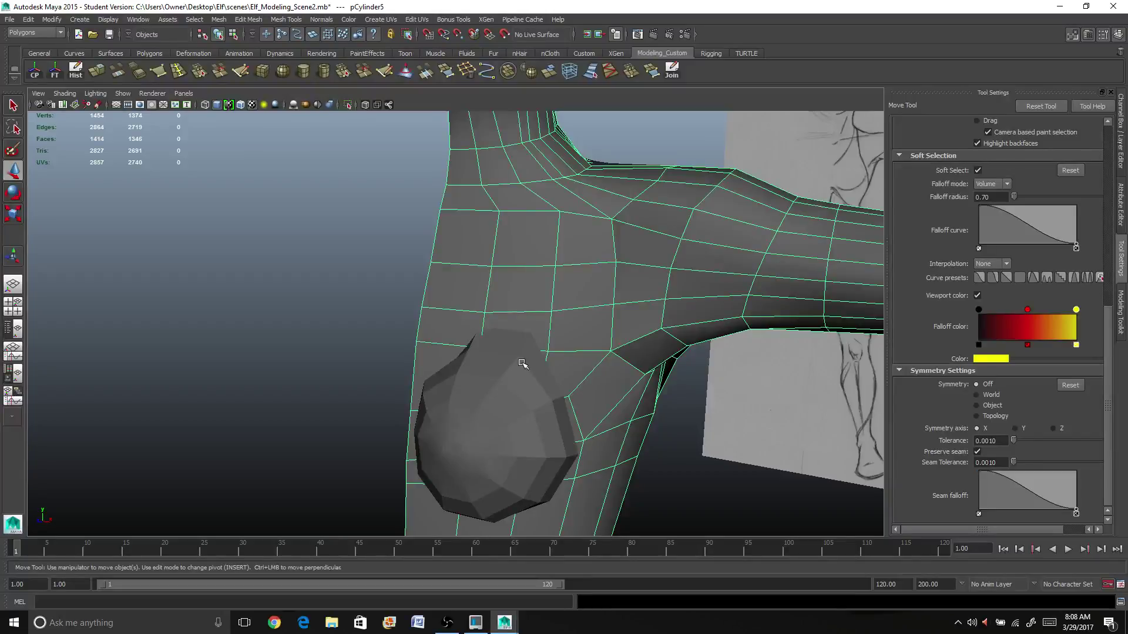
scroll(523, 345, "up", 2)
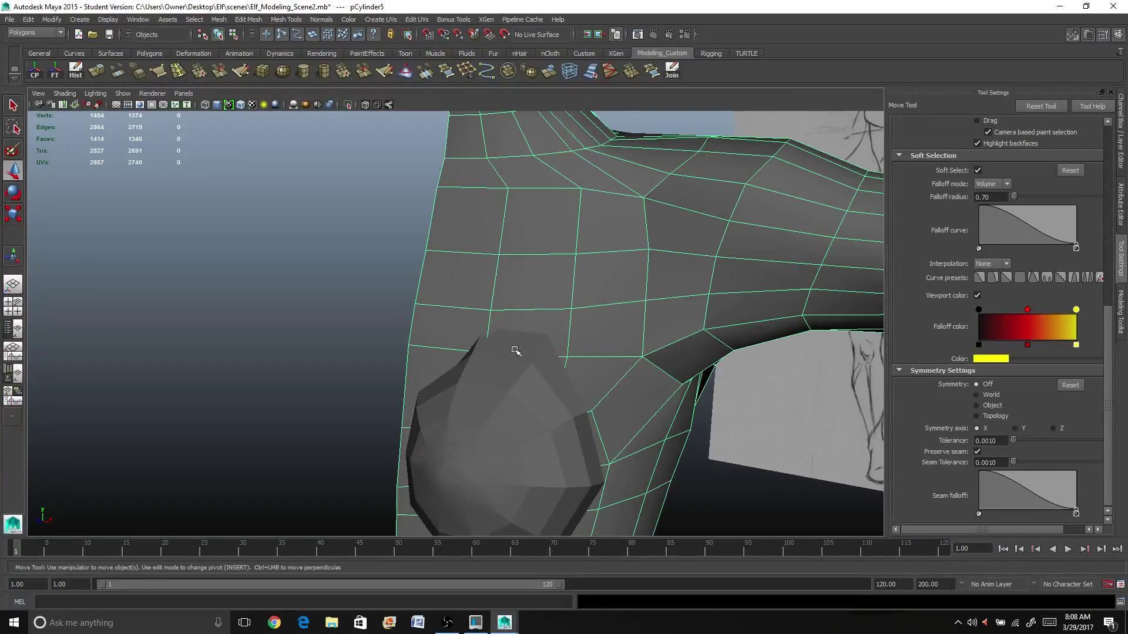
middle_click_drag(496, 390, 412, 300, "alt")
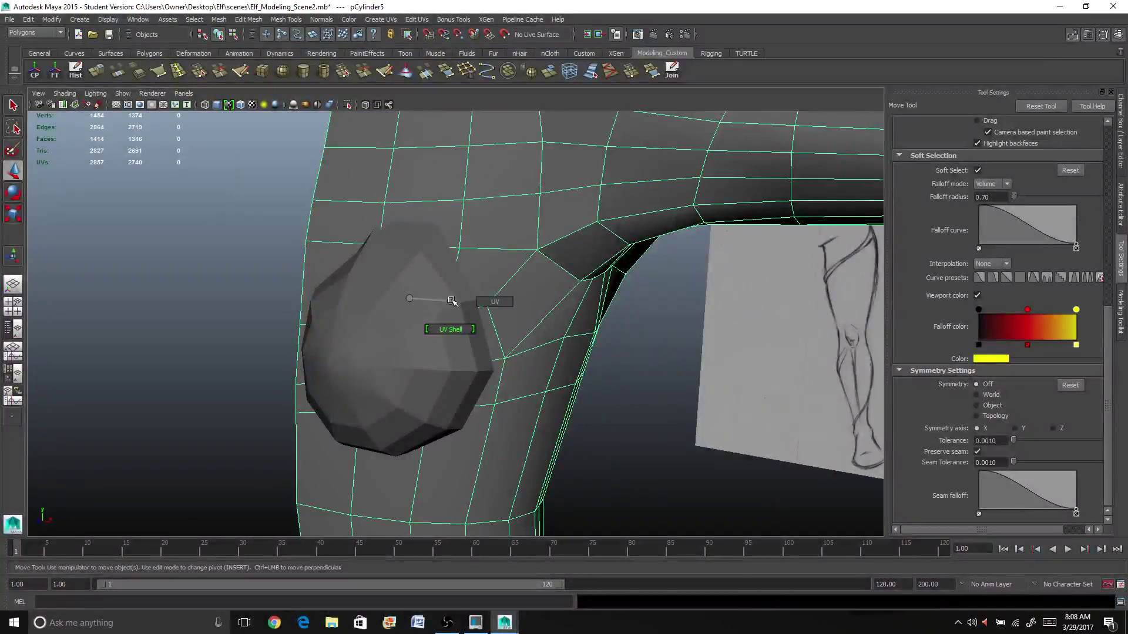
Select the breast and body meshes in object mode and combine them into one mesh
right_click_drag(432, 297, 360, 294)
left_click(361, 294)
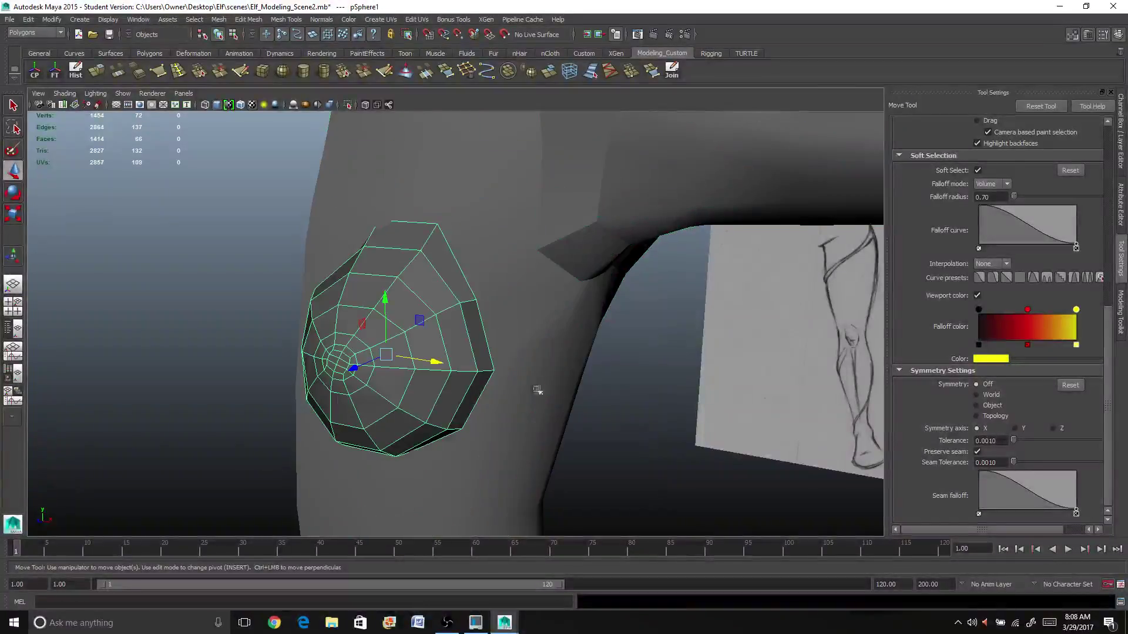
mouse_move(536, 319)
left_mouse_down("alt")
mouse_move(486, 320)
mouse_move(411, 353)
mouse_move(476, 321)
mouse_move(352, 328)
mouse_move(456, 308)
mouse_move(597, 312)
mouse_move(558, 317)
mouse_move(707, 307)
mouse_move(506, 327)
left_mouse_up("alt")
left_click(476, 321, "shift")
scroll(476, 321, "down", 4)
scroll(461, 279, "up", 3)
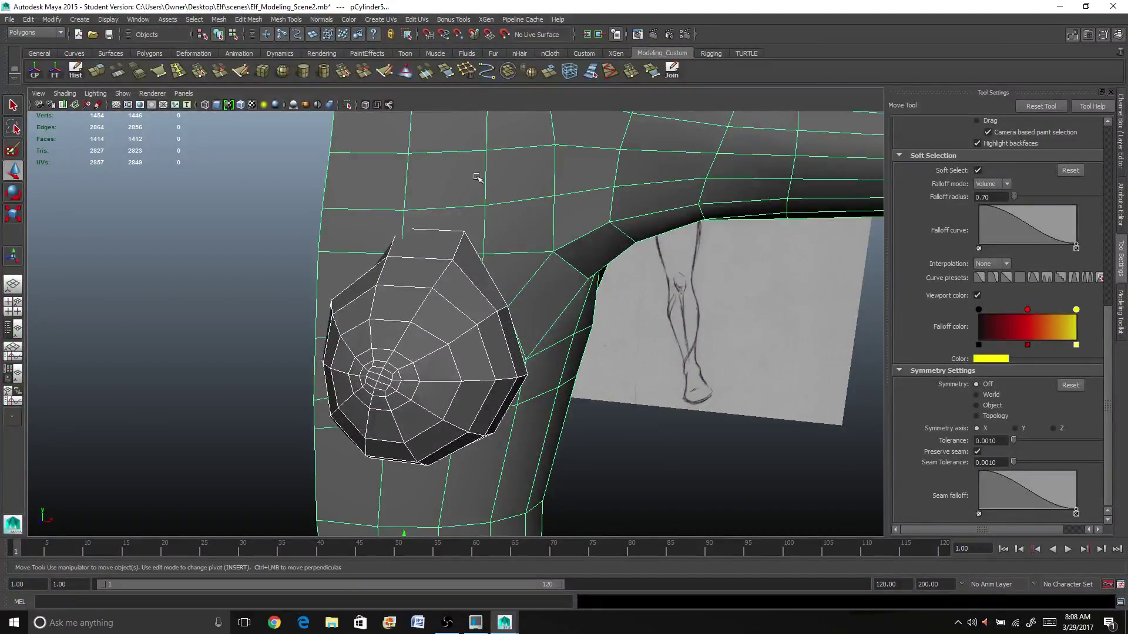
left_click(507, 71)
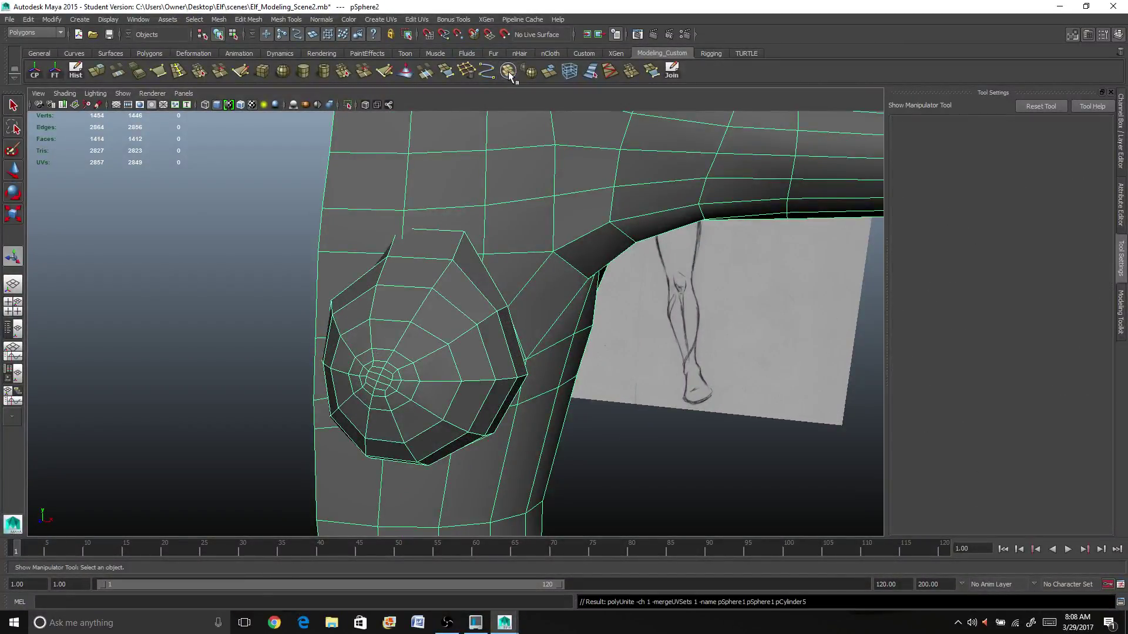
Switch the combined mesh to face selection from the open inner side and turn off Soft Select for the Move Tool
mouse_move(446, 343)
left_mouse_down("alt")
mouse_move(471, 398)
mouse_move(389, 347)
mouse_move(428, 265)
mouse_move(444, 378)
left_mouse_up("alt")
scroll(388, 344, "up", 3)
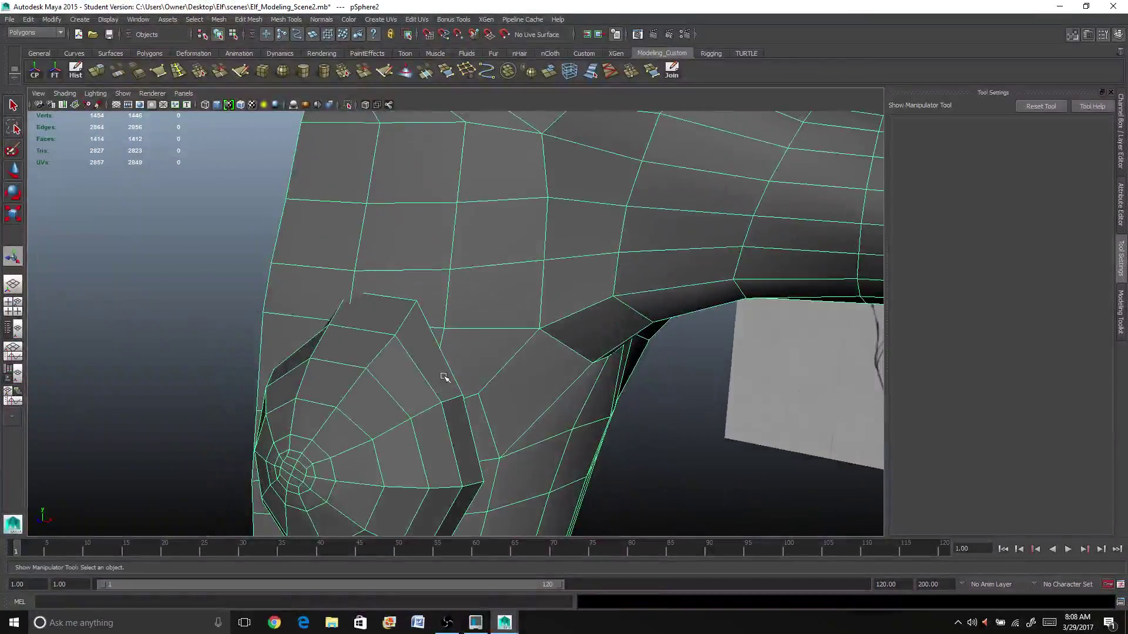
left_click_drag(308, 354, 561, 334, "alt")
right_click_drag(561, 333, 562, 356)
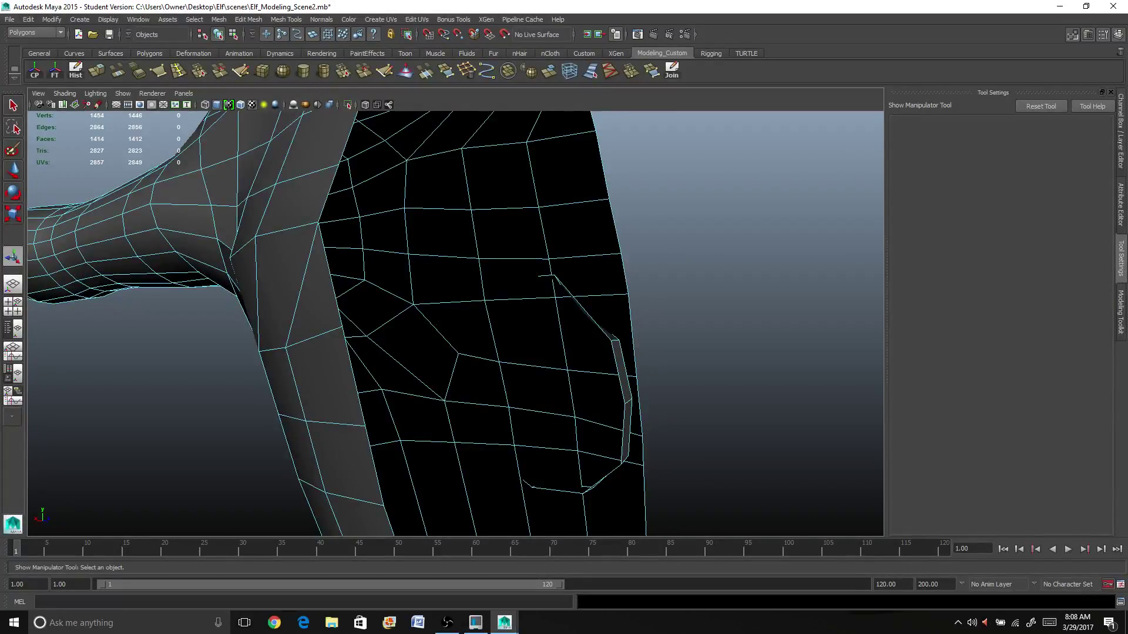
left_click(1122, 268)
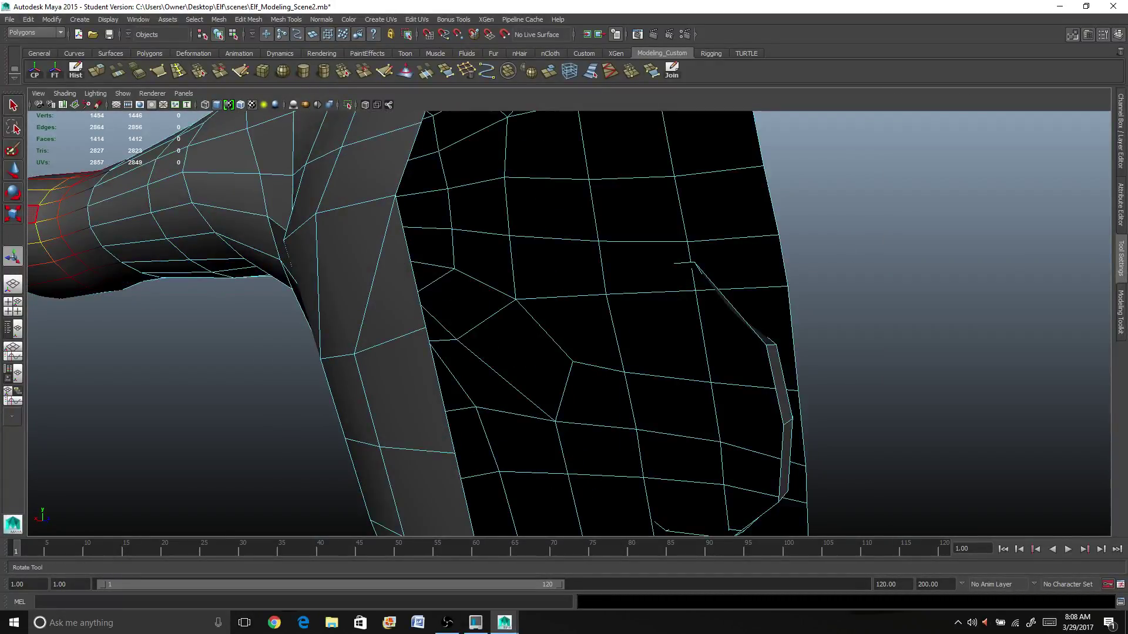
key("w")
left_click(1121, 258)
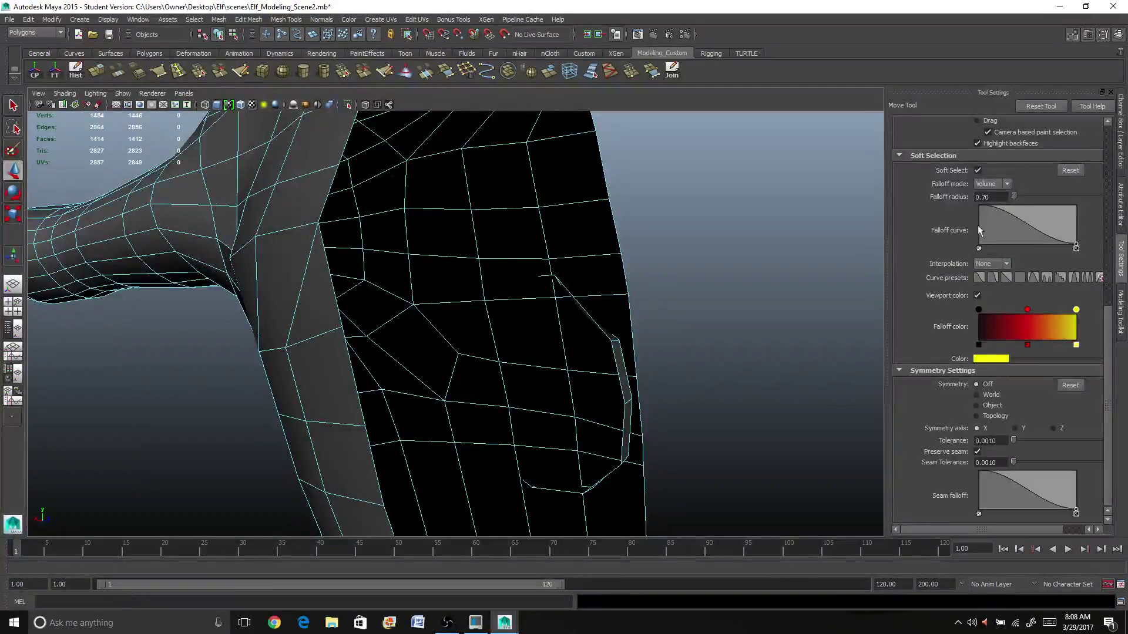
left_click(977, 170)
Select the torso faces hidden behind the breast, from its lower part up to its top rim, and delete them
left_click(530, 371)
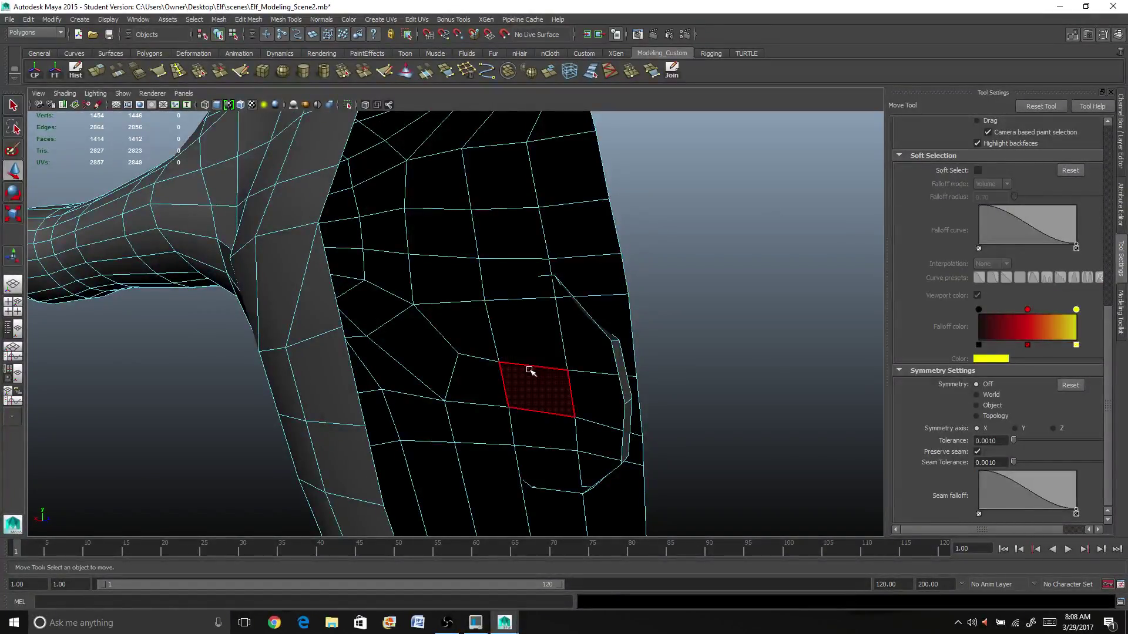
left_click(569, 356)
left_click(565, 352, "shift")
left_click(570, 385, "shift")
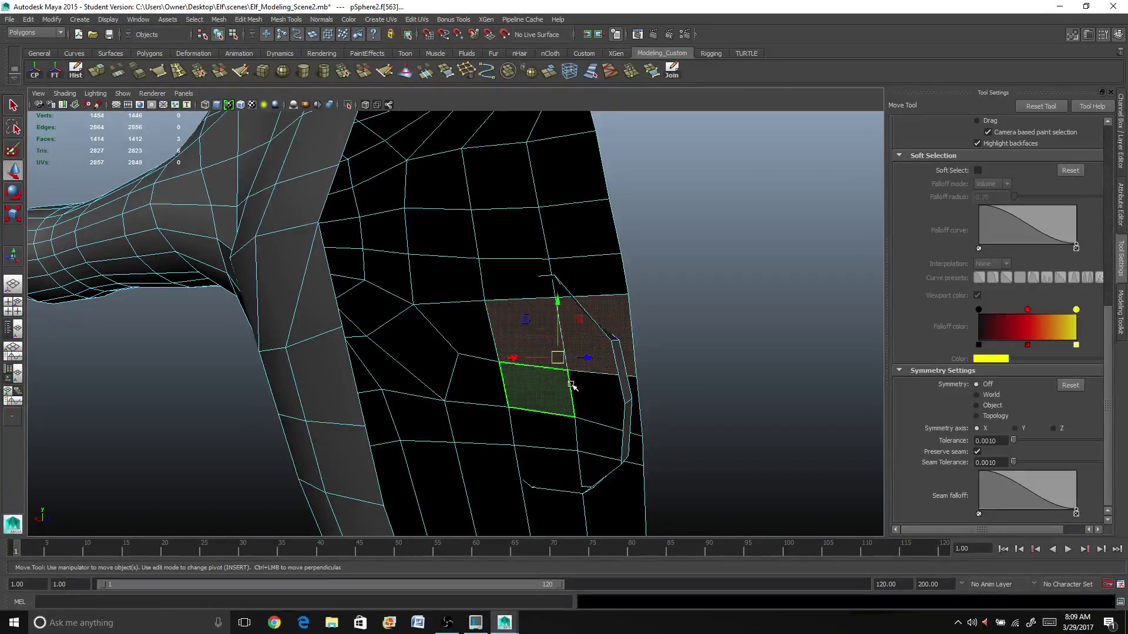
left_click(604, 390, "shift")
left_click(574, 422, "shift")
left_click(592, 433, "shift")
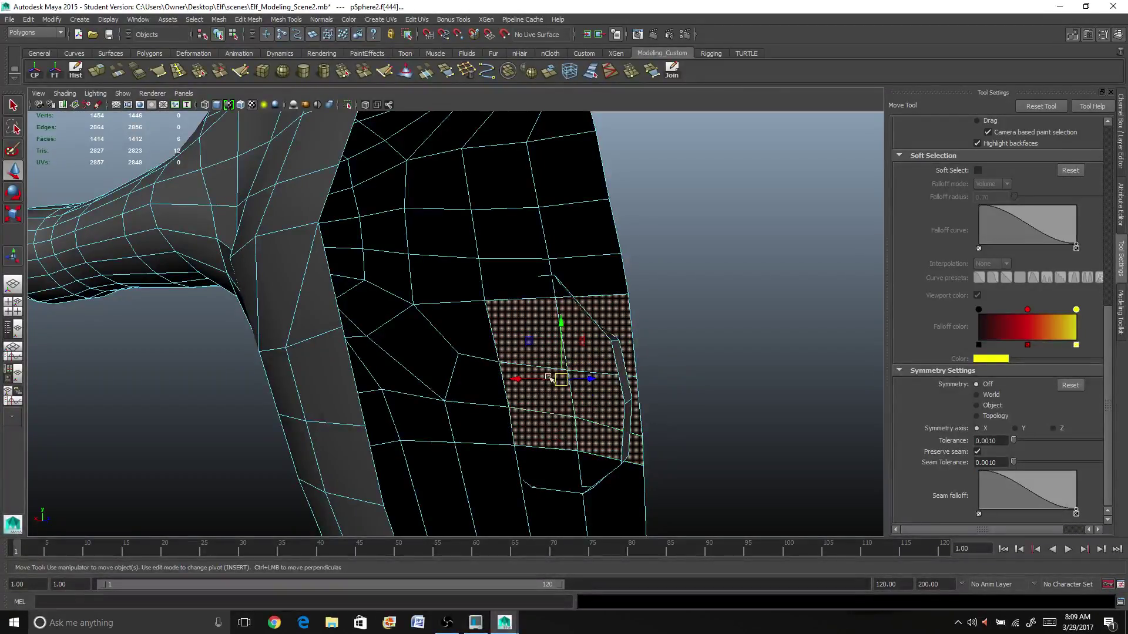
left_click(528, 285, "shift")
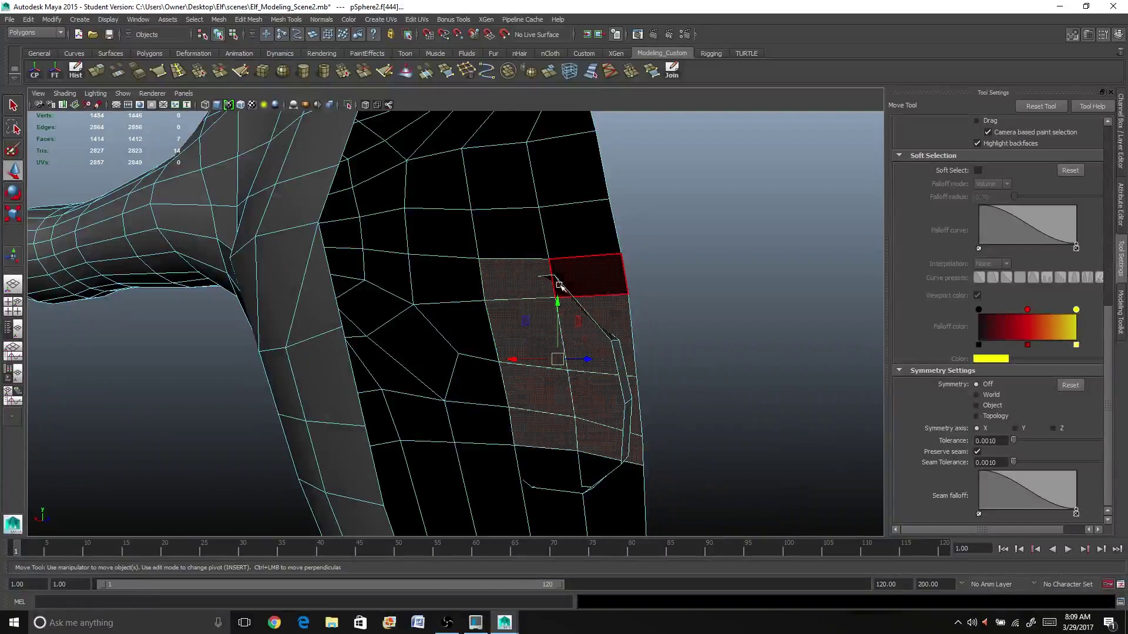
left_click(591, 274, "shift")
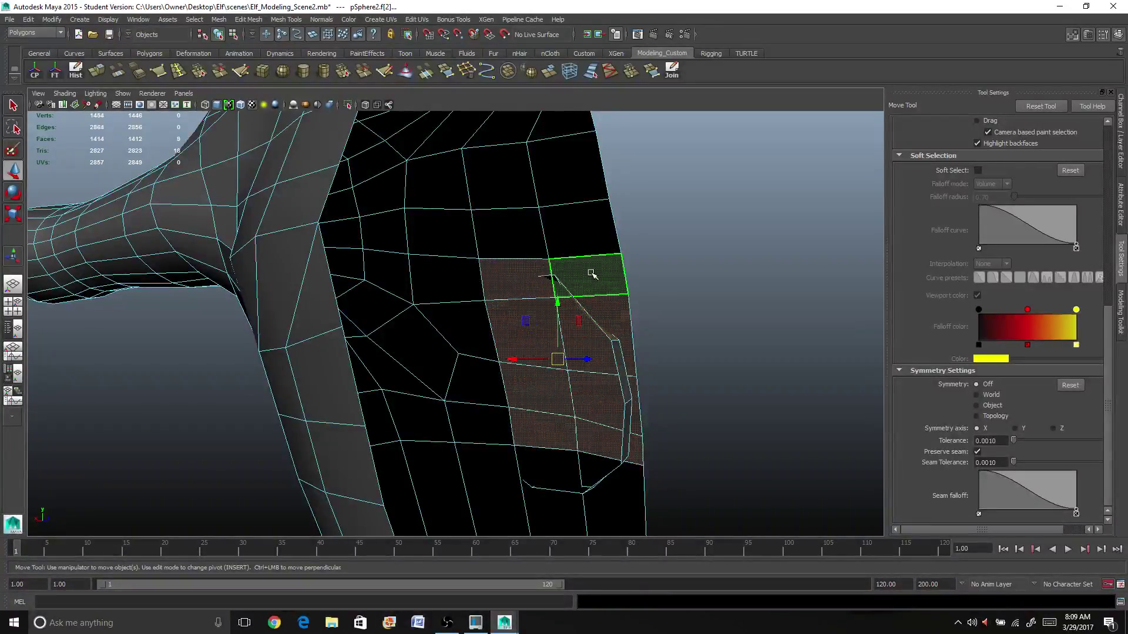
key("Delete")
Delete the small torso face directly beside the breast's outer rim, below the armpit
left_click_drag(515, 347, 458, 312, "alt")
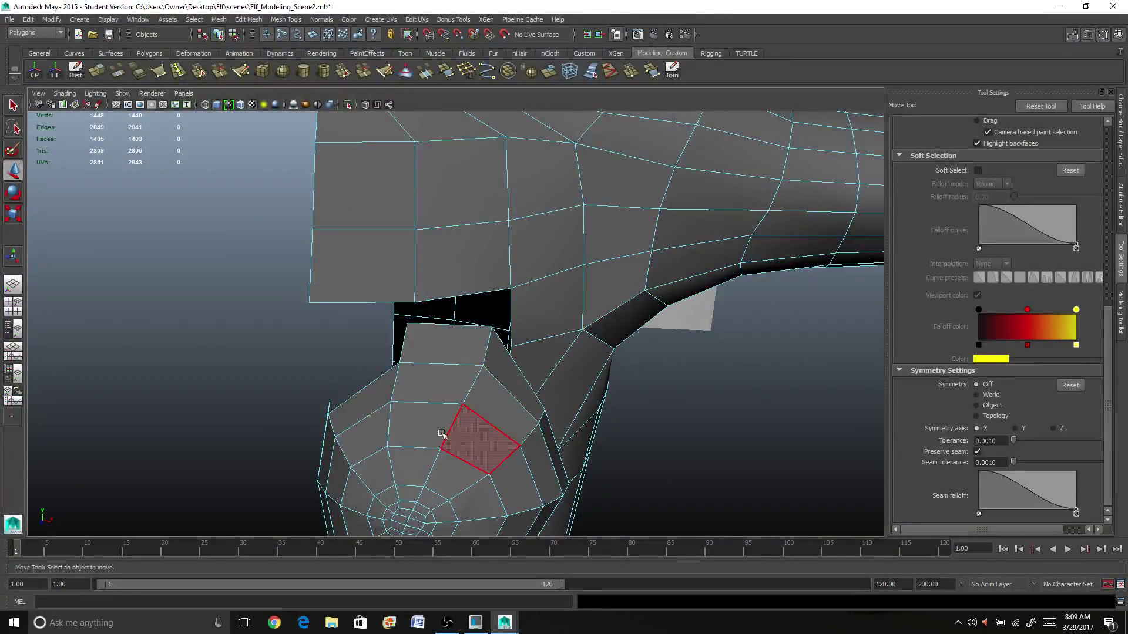
scroll(676, 252, "down", 3)
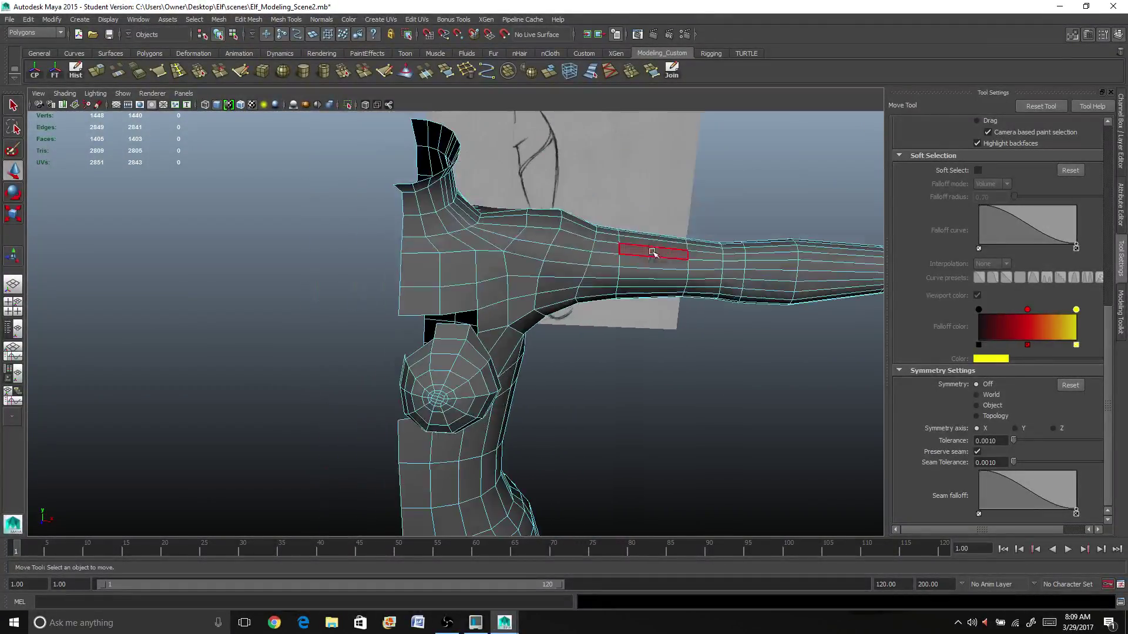
scroll(531, 382, "up", 8)
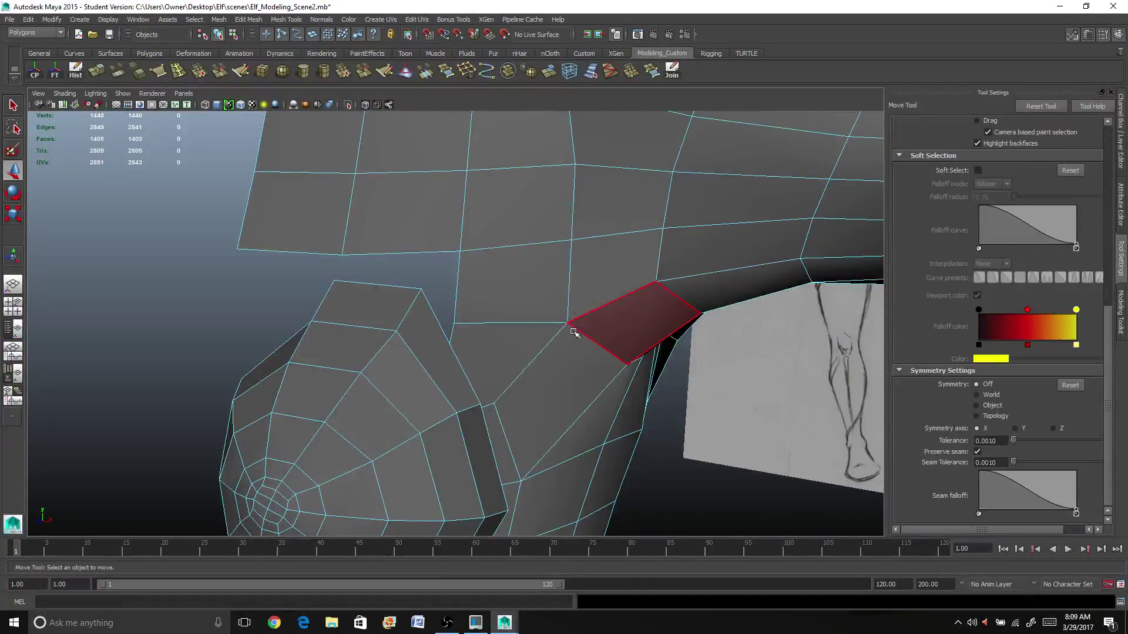
left_click_drag(521, 440, 464, 411, "alt")
middle_click_drag(441, 411, 520, 295, "alt")
scroll(510, 294, "down", 3)
mouse_move(501, 294)
left_mouse_down("alt")
mouse_move(461, 292)
mouse_move(503, 305)
left_mouse_up("alt")
left_click(425, 297)
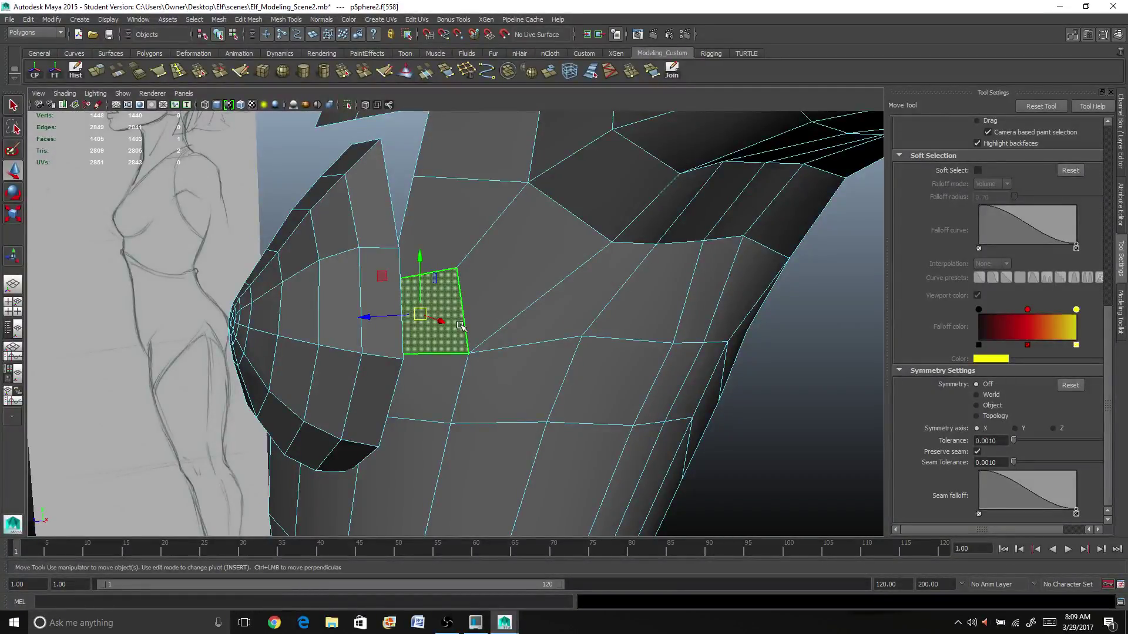
key("Delete")
Delete the next torso face above that opening to widen the gap along the breast's upper outer rim
mouse_move(461, 325)
left_mouse_down("alt")
mouse_move(431, 315)
mouse_move(478, 314)
mouse_move(467, 305)
left_mouse_up("alt")
middle_click_drag(450, 259, 428, 213, "alt")
left_click(430, 213)
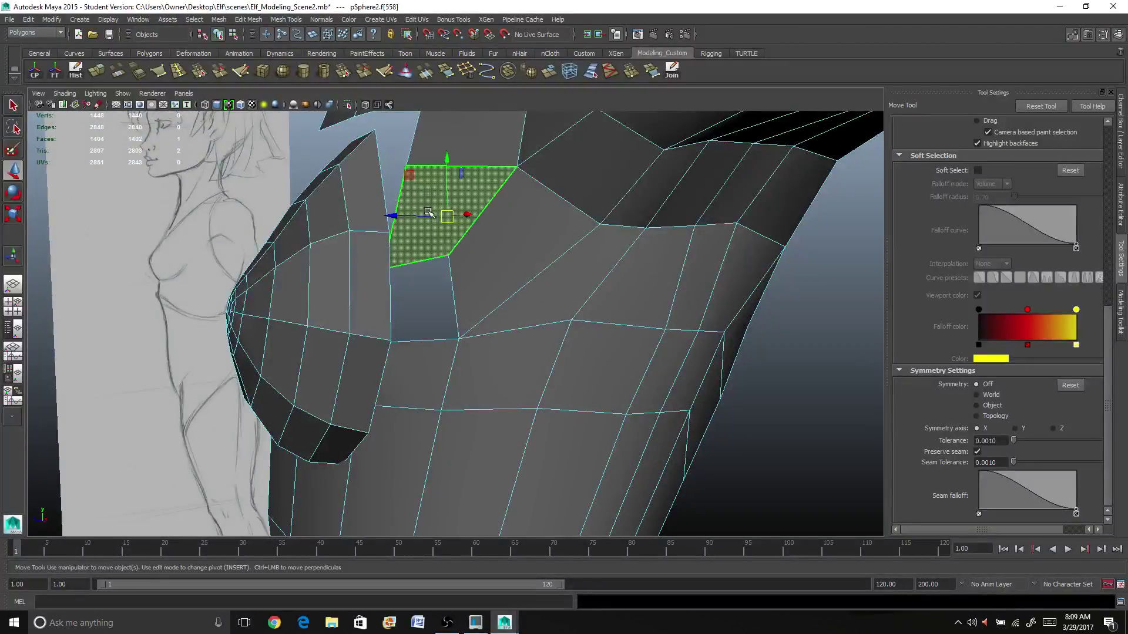
left_click_drag(431, 213, 487, 319, "alt")
key("Delete")
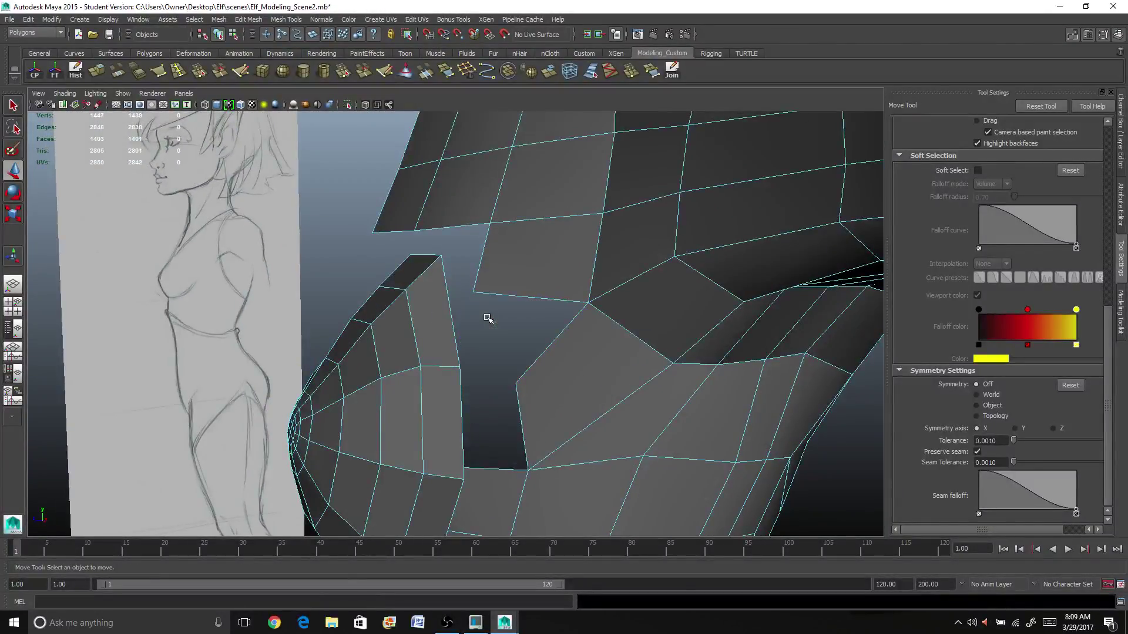
Use the Append to Polygon Tool to fill the side gap with a face between the breast's outer rim edge and the torso edge
mouse_move(476, 377)
left_mouse_down("alt")
mouse_move(533, 270)
mouse_move(450, 272)
mouse_move(541, 265)
mouse_move(477, 256)
mouse_move(512, 254)
mouse_move(521, 270)
left_mouse_up("alt")
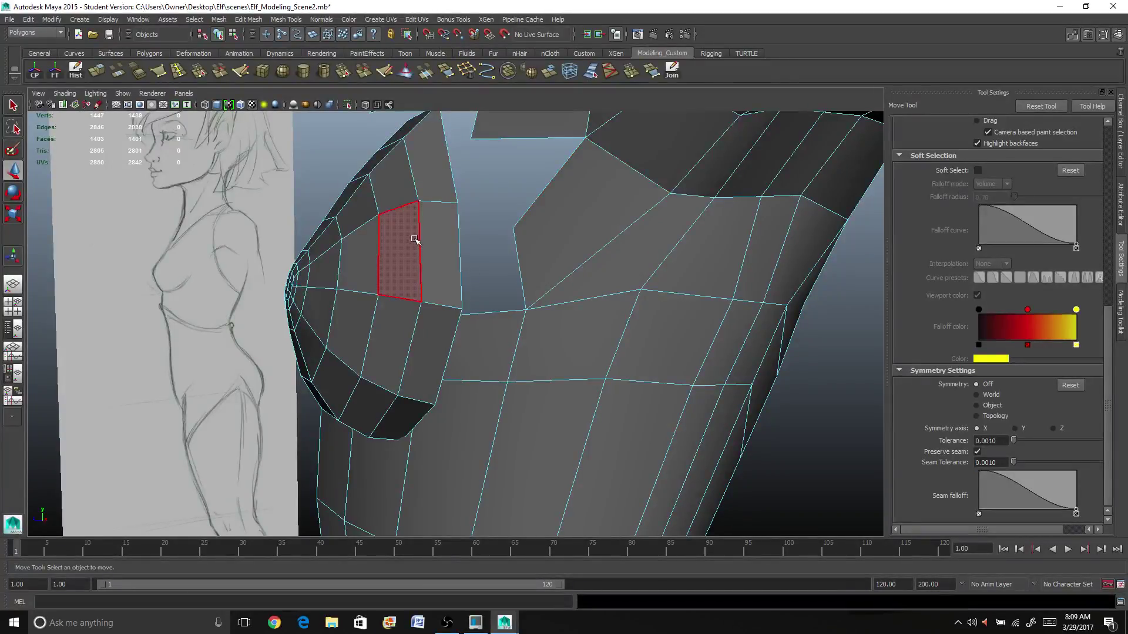
left_click(445, 72)
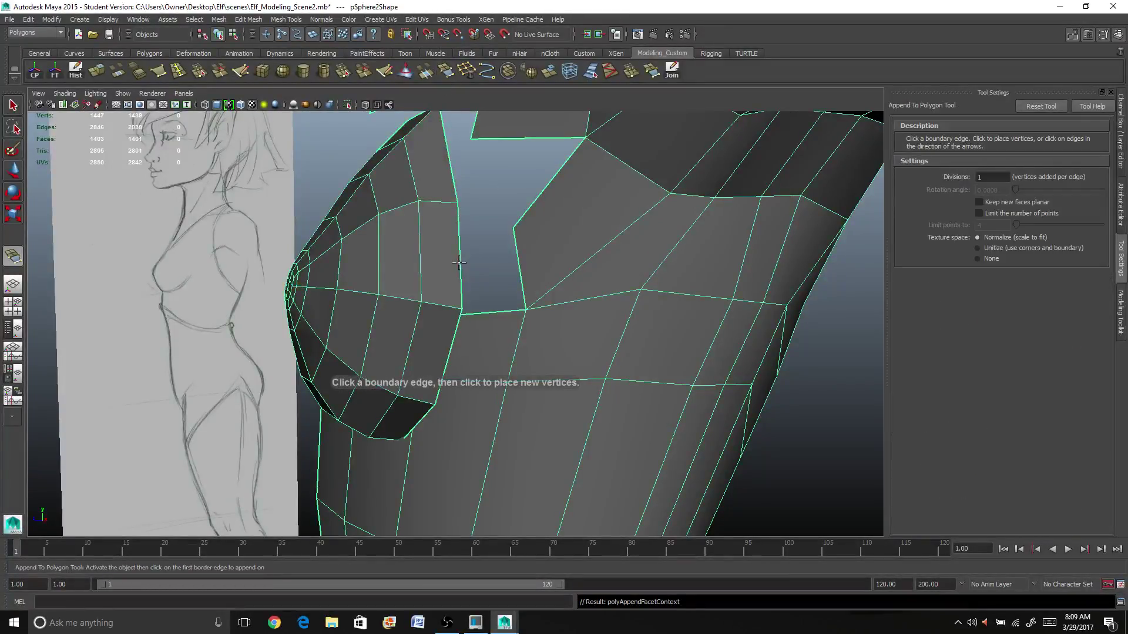
left_click(517, 268)
left_click(519, 268)
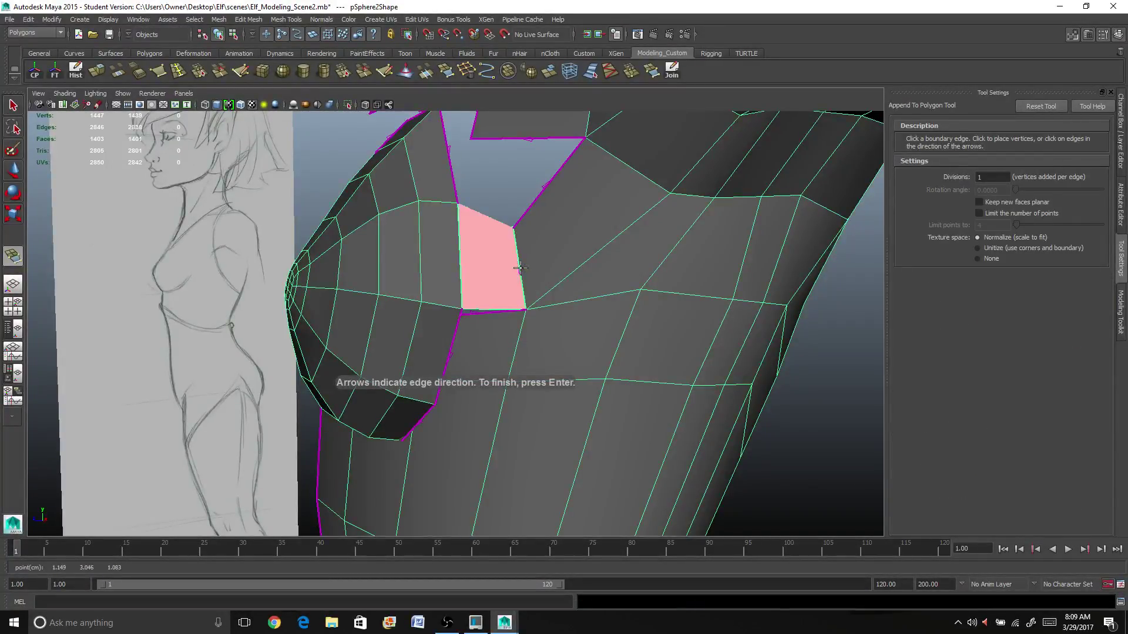
key("Return")
key("w")
mouse_move(604, 348)
left_mouse_down("alt")
mouse_move(713, 377)
mouse_move(658, 382)
mouse_move(605, 354)
mouse_move(517, 334)
mouse_move(533, 359)
mouse_move(607, 335)
left_mouse_up("alt")
middle_click_drag(607, 335, 591, 348, "alt")
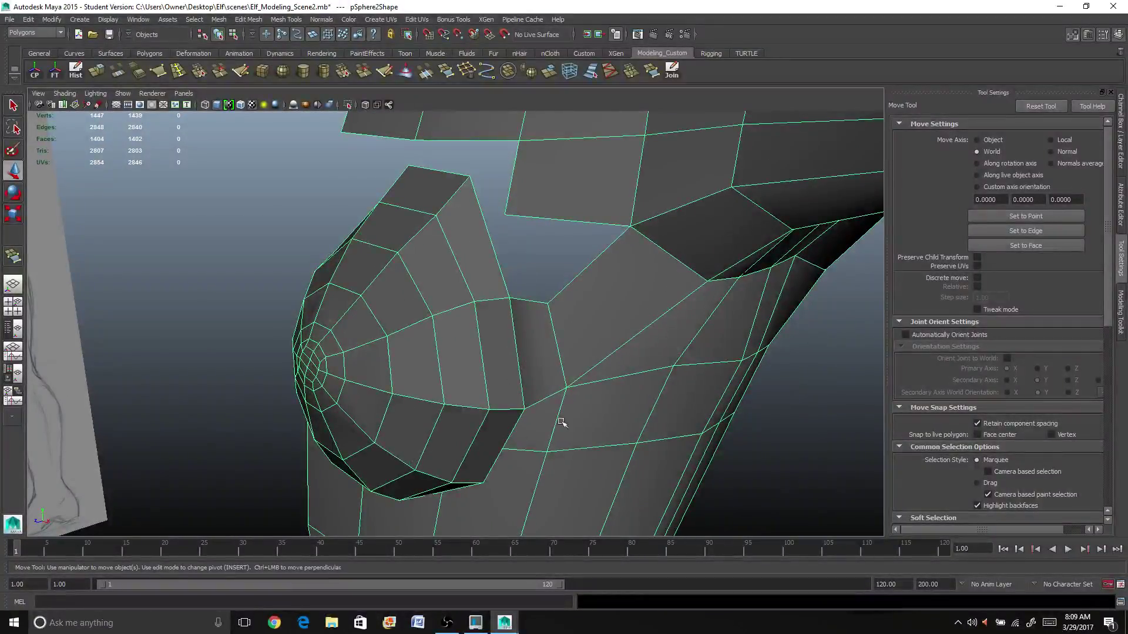
middle_click_drag(592, 370, 553, 402, "alt")
left_click_drag(553, 403, 614, 279, "alt")
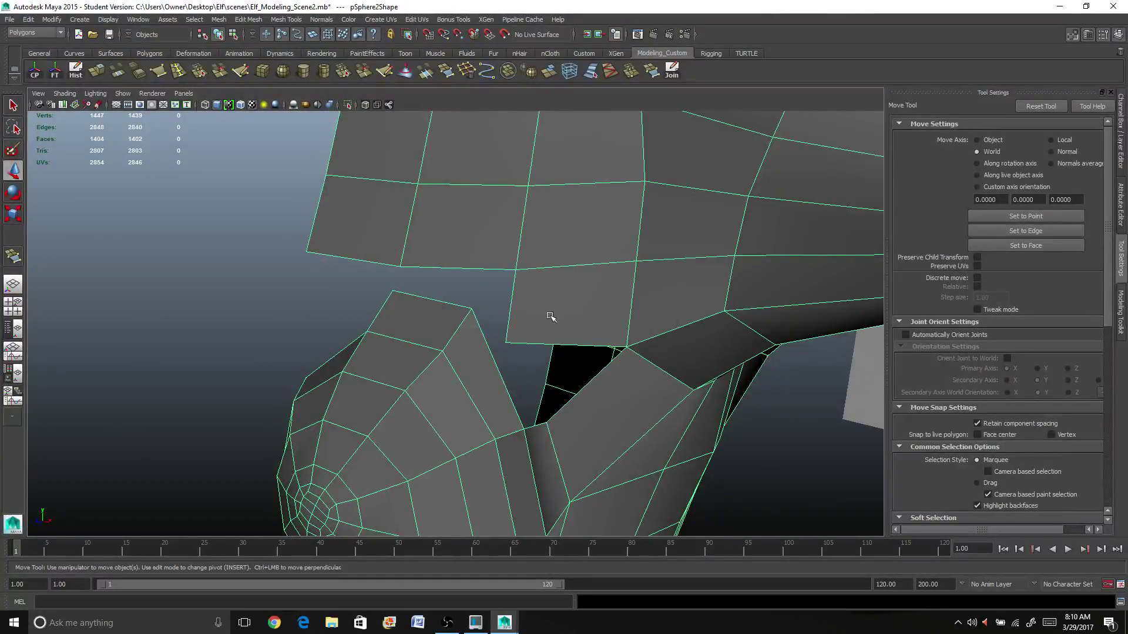
Delete the torso face directly above the breast's upper outer gap
right_click_drag(558, 300, 559, 321)
left_click(566, 307)
key("Delete")
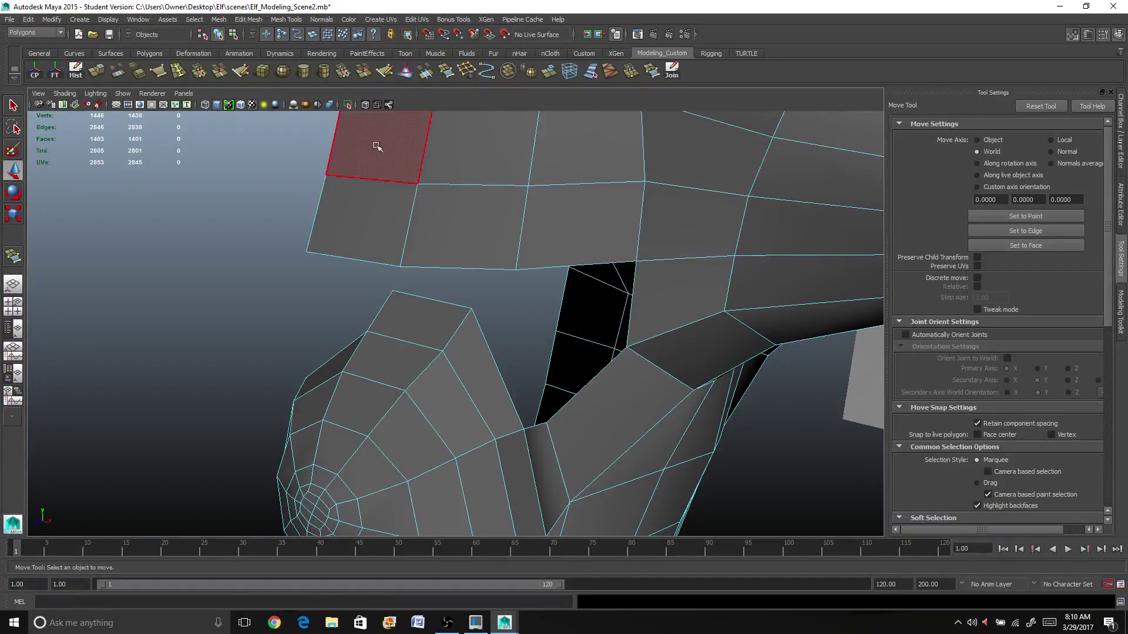
Use the Append to Polygon Tool to bridge the breast's upper outer rim edge and the facing torso edge with a face
left_click(446, 72)
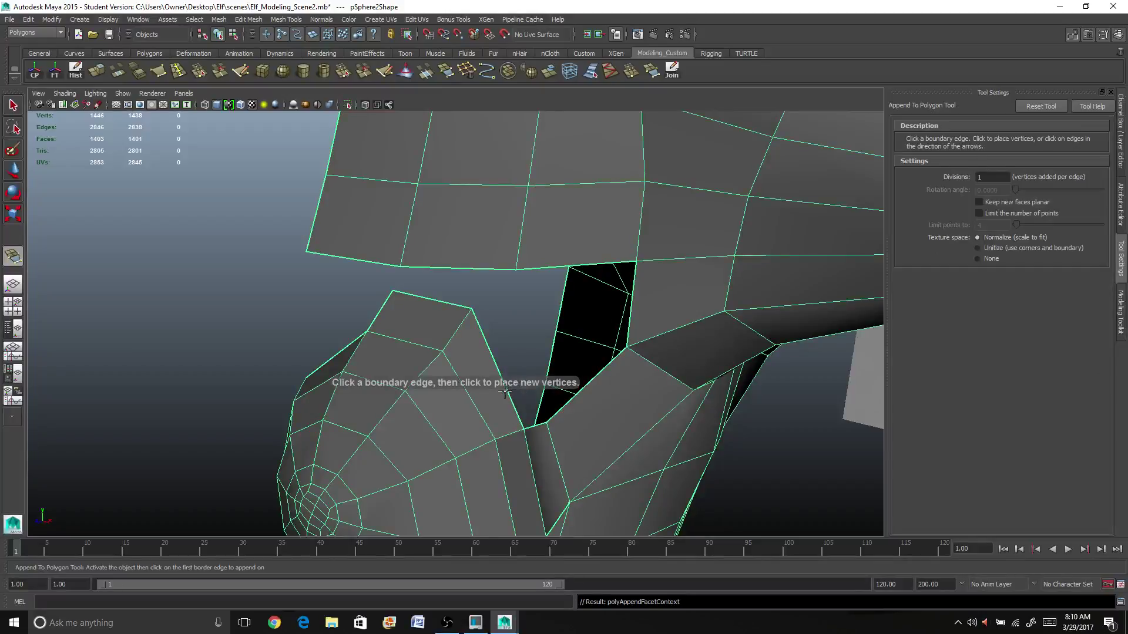
left_click(498, 369)
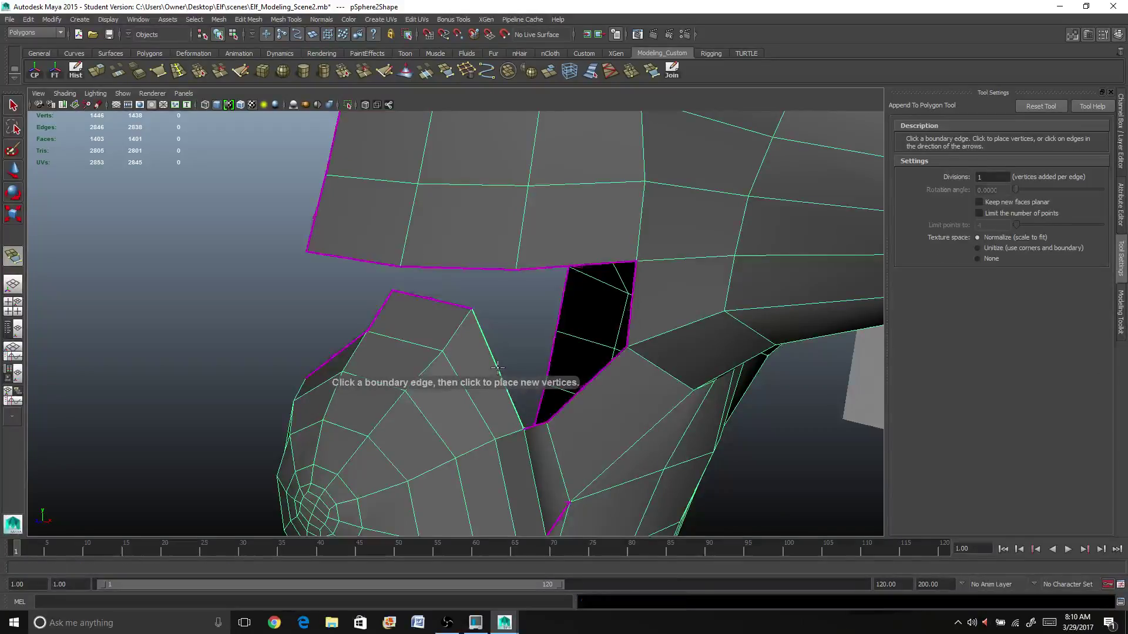
left_click(629, 317)
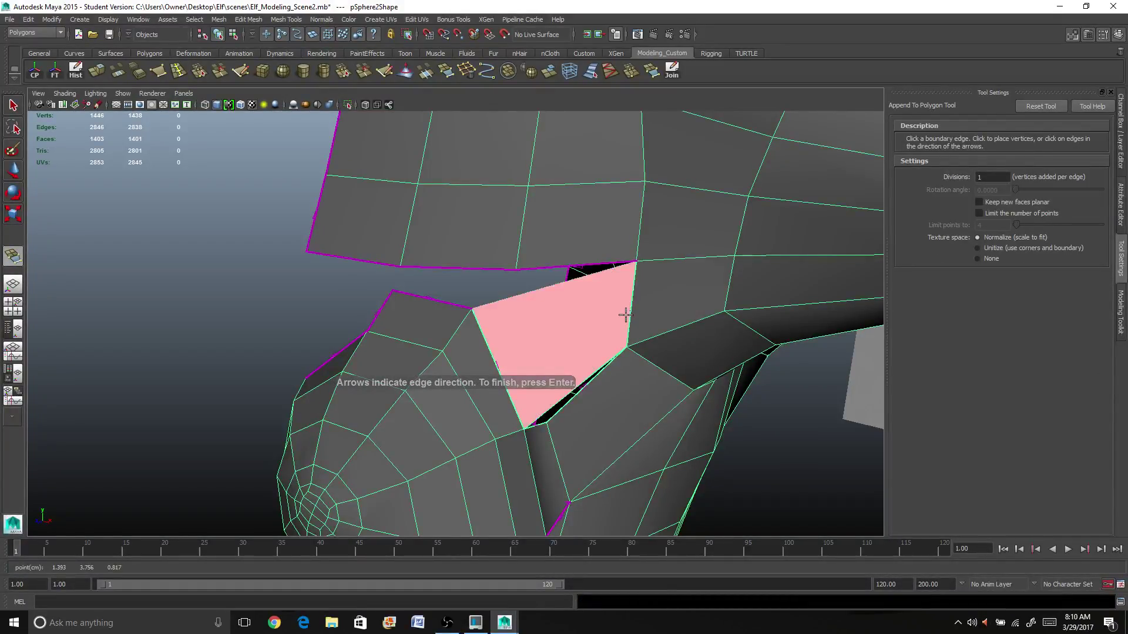
key("w")
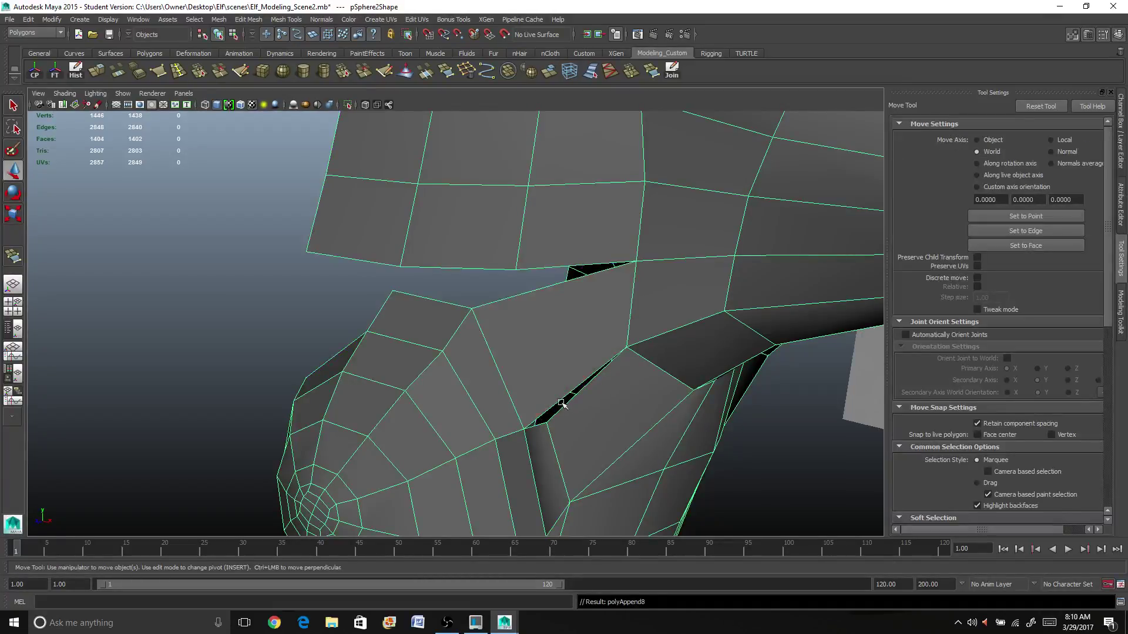
Insert a vertical edge loop through the middle of the newly appended face beside the breast
mouse_move(561, 404)
left_mouse_down("alt")
mouse_move(534, 382)
mouse_move(378, 360)
left_mouse_up("alt")
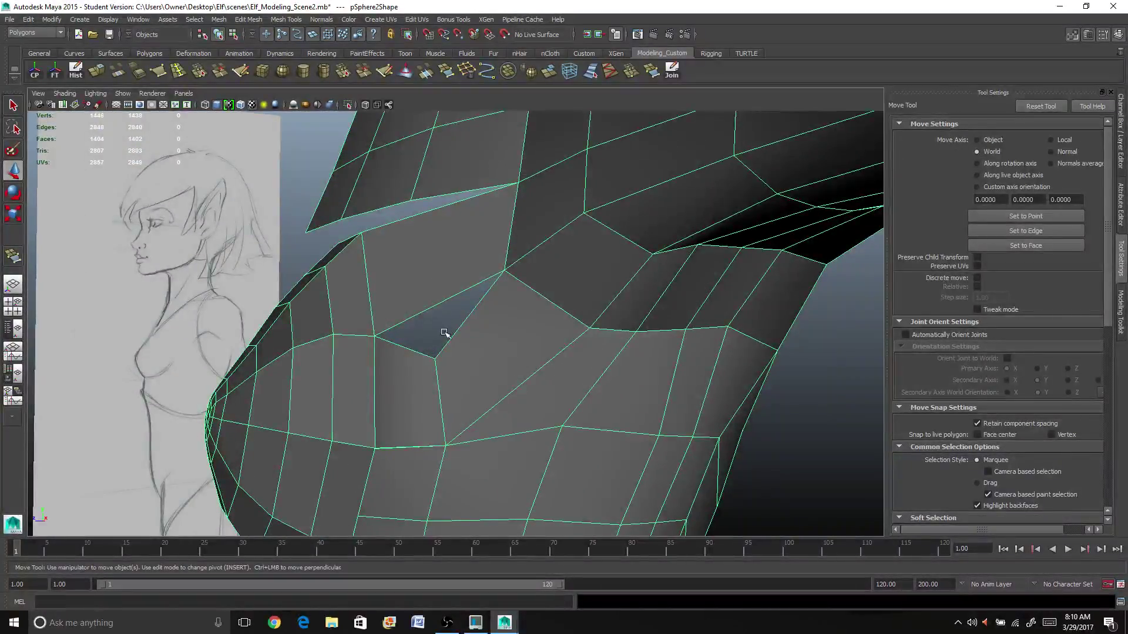
left_click_drag(453, 380, 438, 310, "alt")
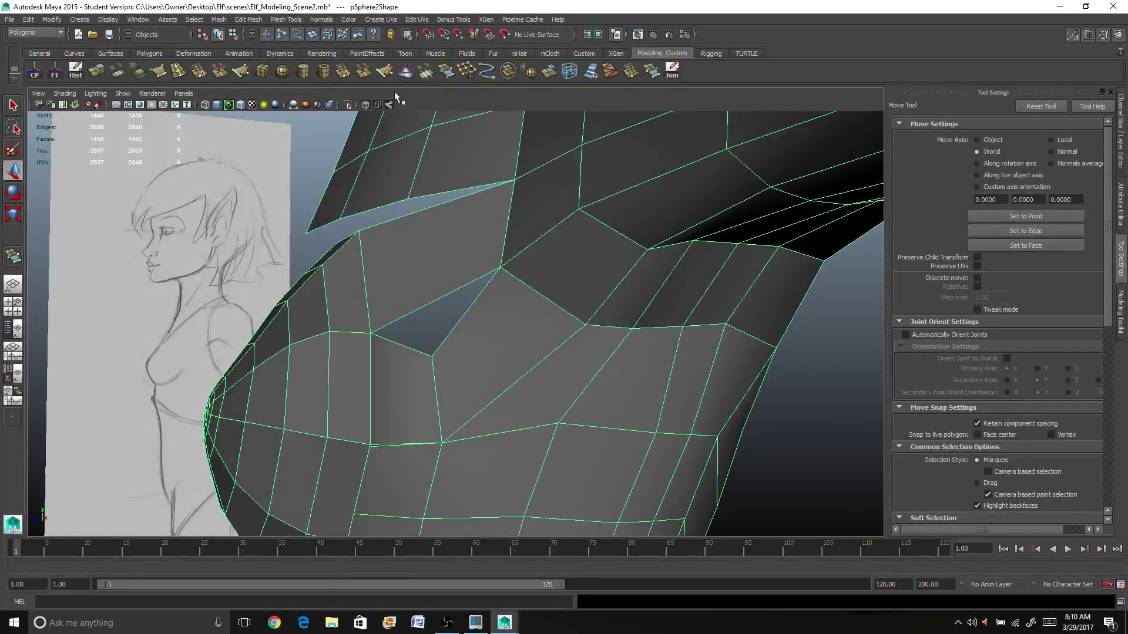
left_click(433, 303)
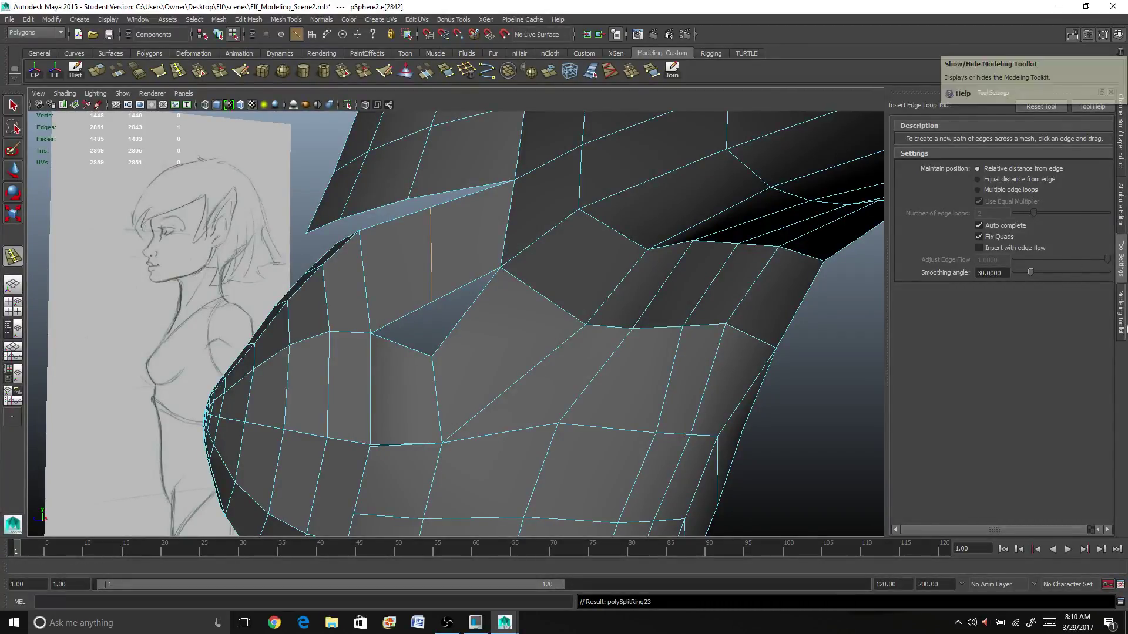
Use Target Weld to merge the new edge's lower vertex with the torso corner below it, closing the triangular gap
left_click(1121, 322)
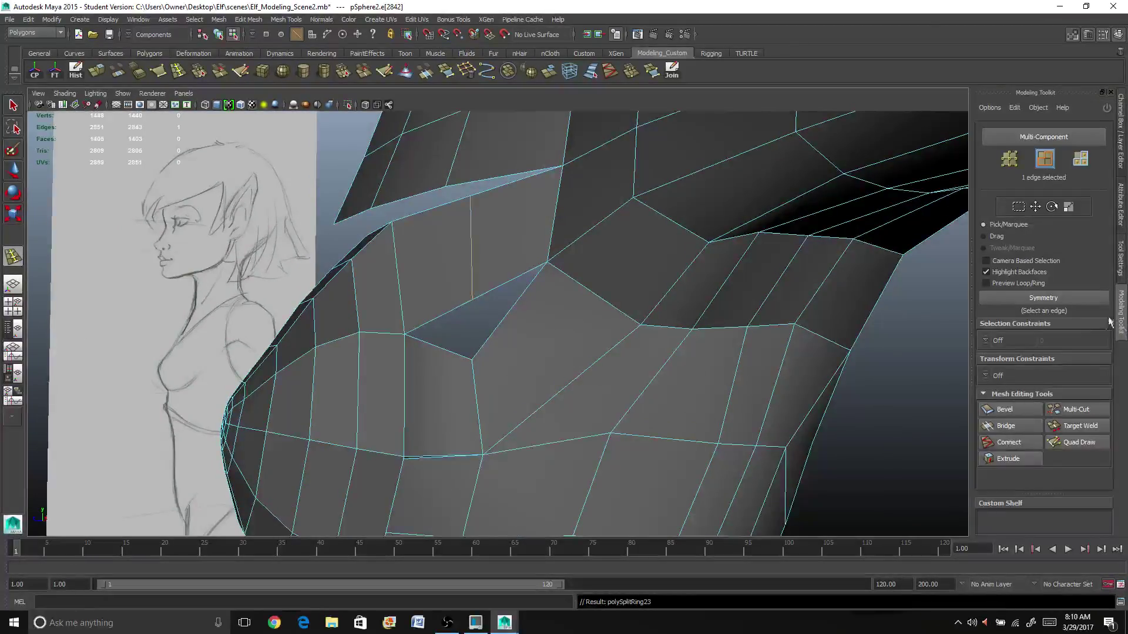
left_click(1066, 430)
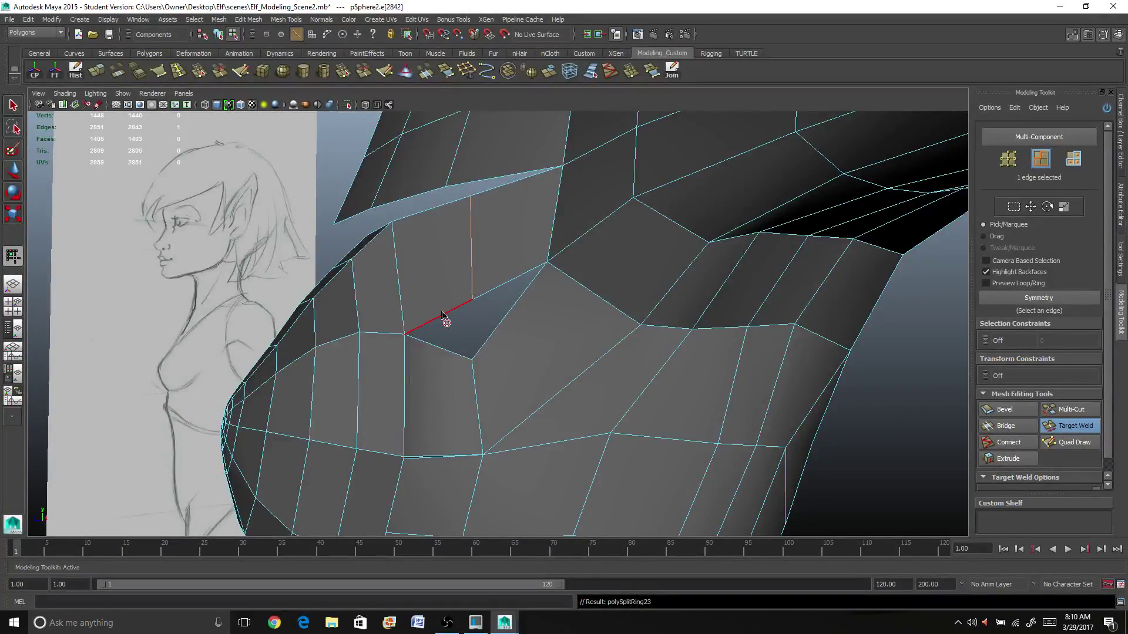
mouse_move(444, 316)
left_mouse_down()
mouse_move(454, 355)
mouse_move(574, 372)
mouse_move(499, 370)
mouse_move(554, 328)
mouse_move(540, 382)
mouse_move(501, 390)
mouse_move(513, 375)
mouse_move(562, 383)
mouse_move(511, 323)
mouse_move(573, 398)
mouse_move(491, 382)
mouse_move(504, 397)
mouse_move(478, 403)
mouse_move(428, 344)
mouse_move(453, 452)
left_mouse_up()
key("ctrl+z")
left_click_drag(453, 352, 559, 359, "alt")
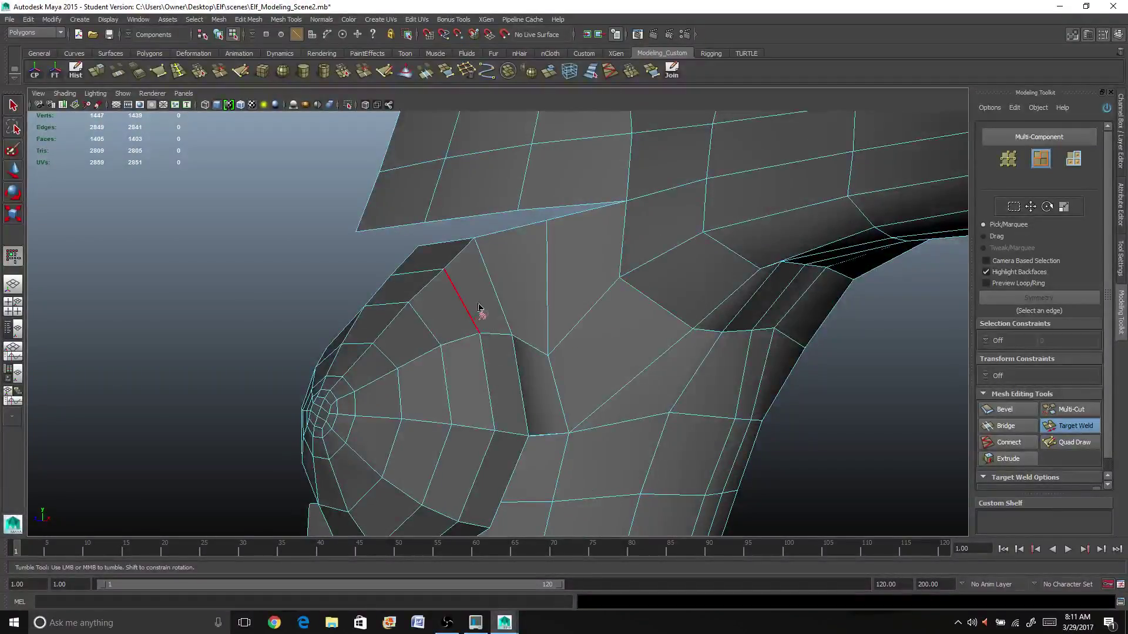
Examine the remaining openings between the breast and torso from the front, above, side and below
middle_click_drag(478, 308, 428, 390, "alt")
left_click_drag(427, 391, 505, 376, "alt")
scroll(505, 377, "down", 3)
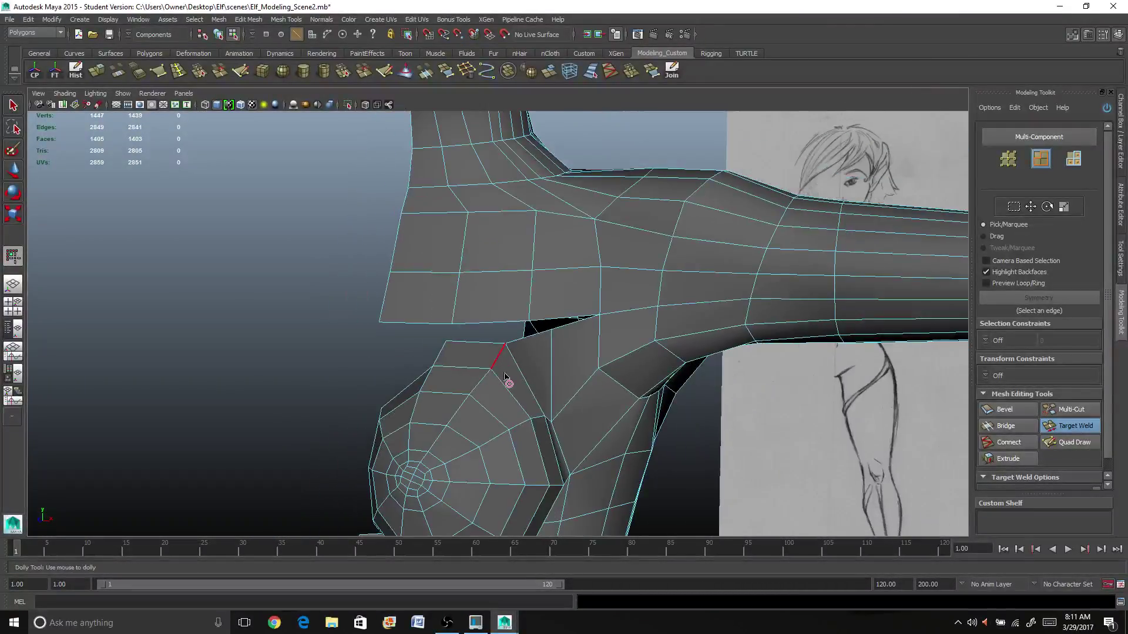
scroll(501, 349, "up", 2)
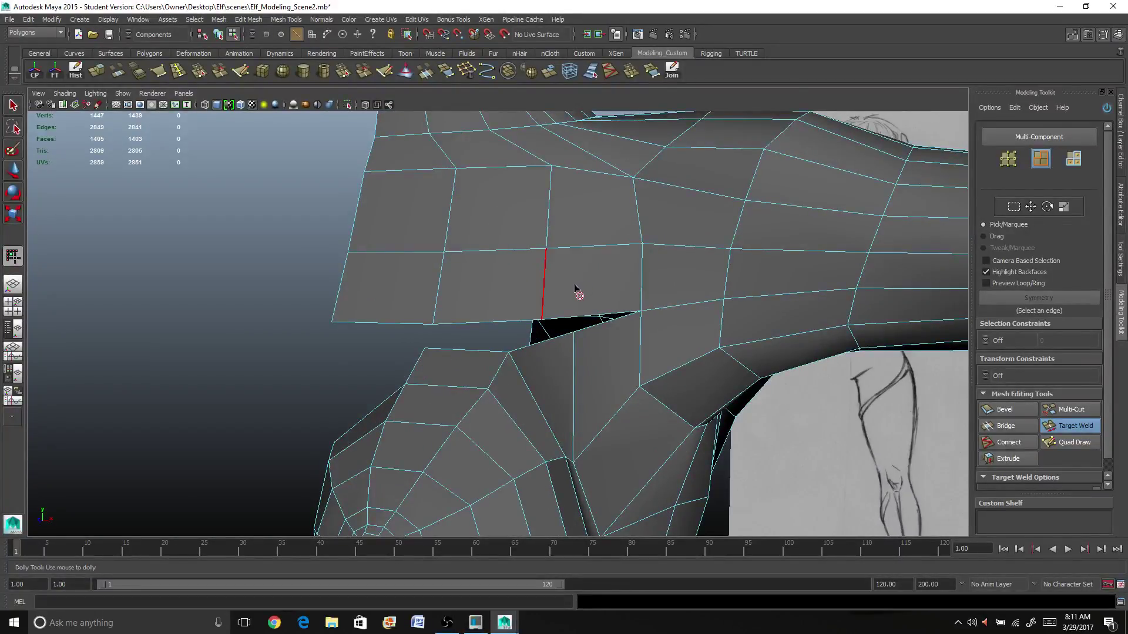
scroll(575, 291, "down", 3)
left_click_drag(576, 292, 459, 271, "alt")
middle_click_drag(420, 316, 418, 251, "alt")
left_click_drag(418, 250, 433, 335, "alt")
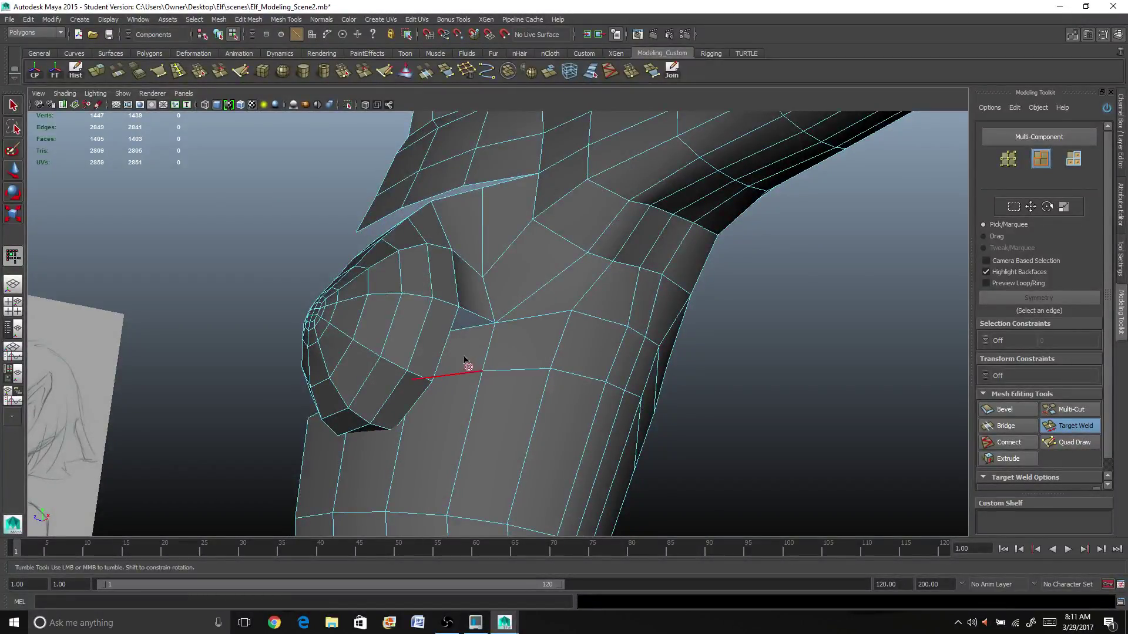
left_click_drag(470, 370, 395, 383, "alt")
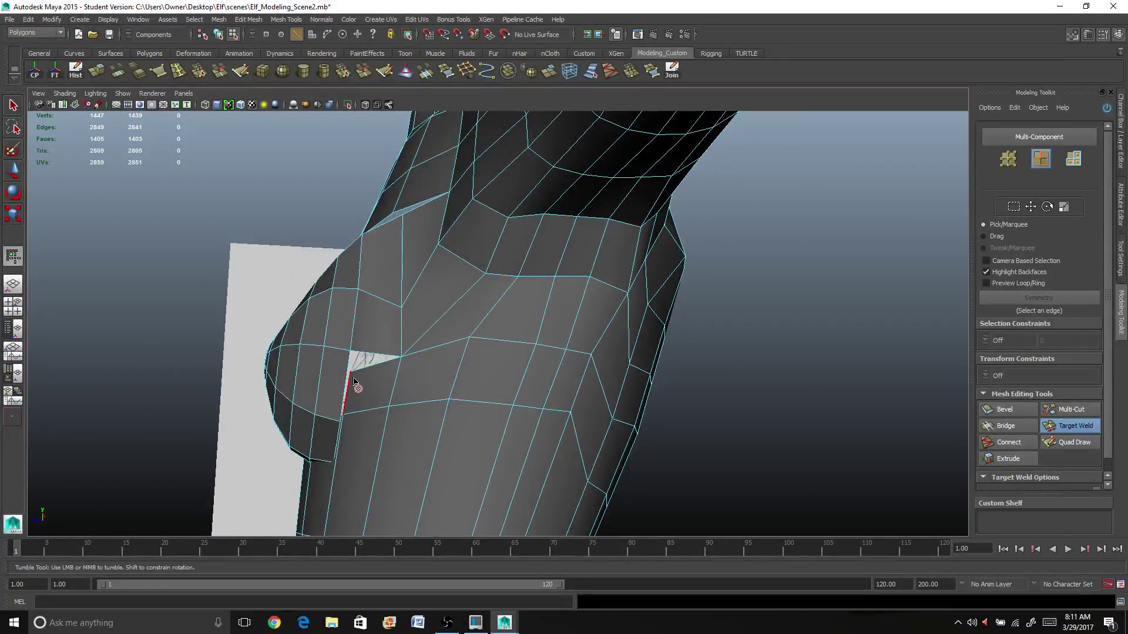
Select the torso border edge hidden behind the breast's lower outer side and move it outward toward the breast's rim
left_click(14, 109)
left_click(358, 384)
left_click_drag(357, 385, 424, 385, "alt")
key("w")
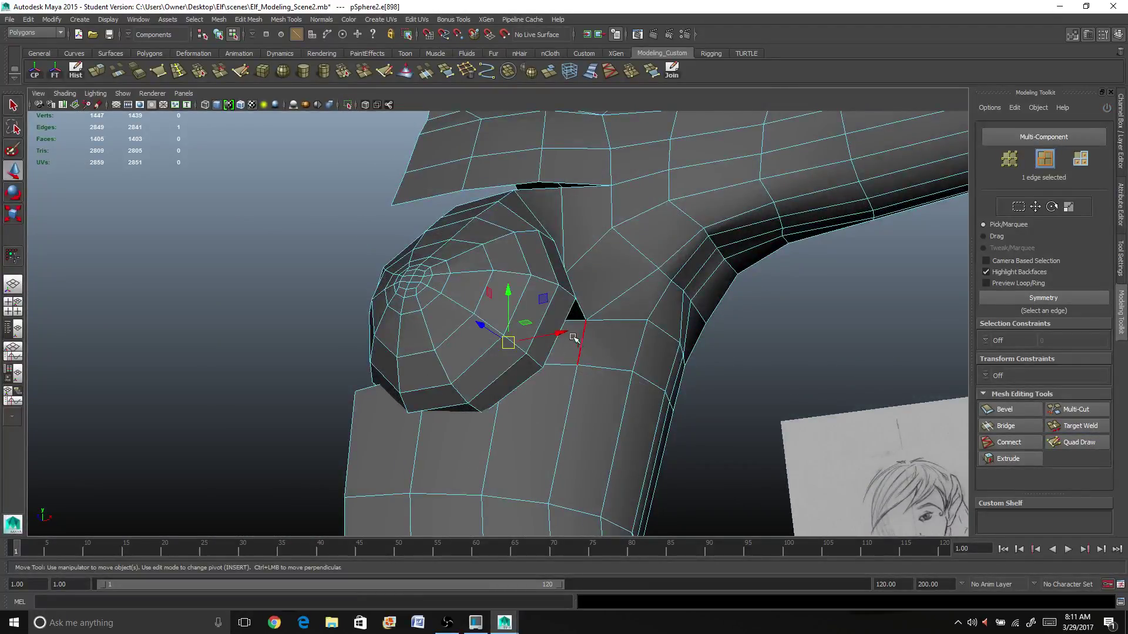
left_click_drag(563, 353, 683, 392, "alt")
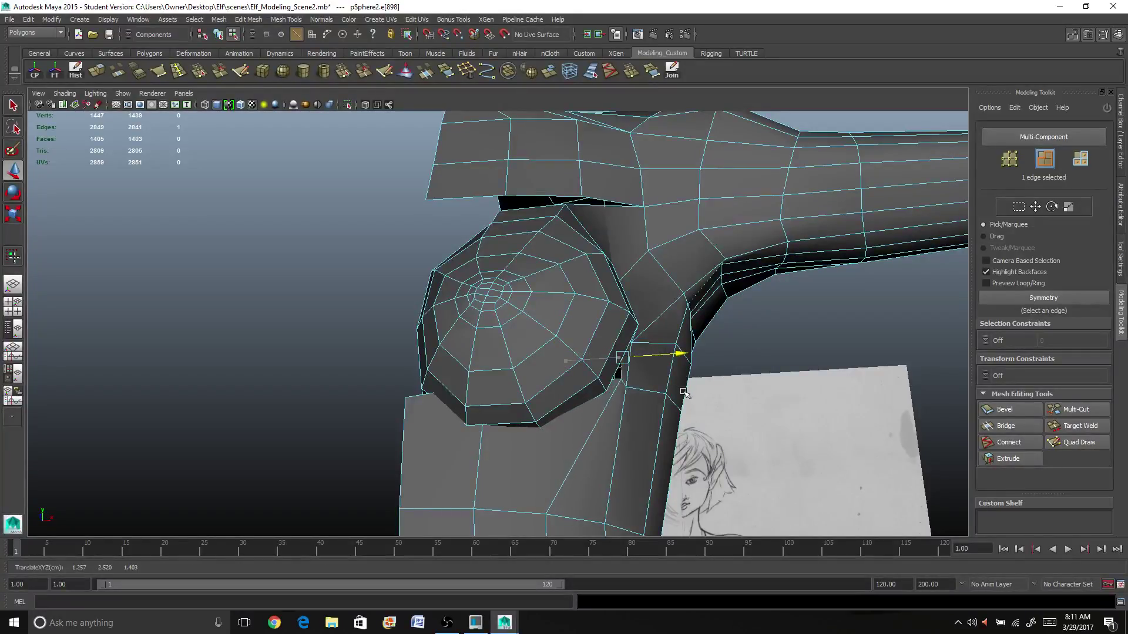
left_click_drag(594, 405, 544, 411, "alt")
Target-weld the two vertices of that torso edge to the matching vertices on the breast's lower outer rim
left_click(1067, 425)
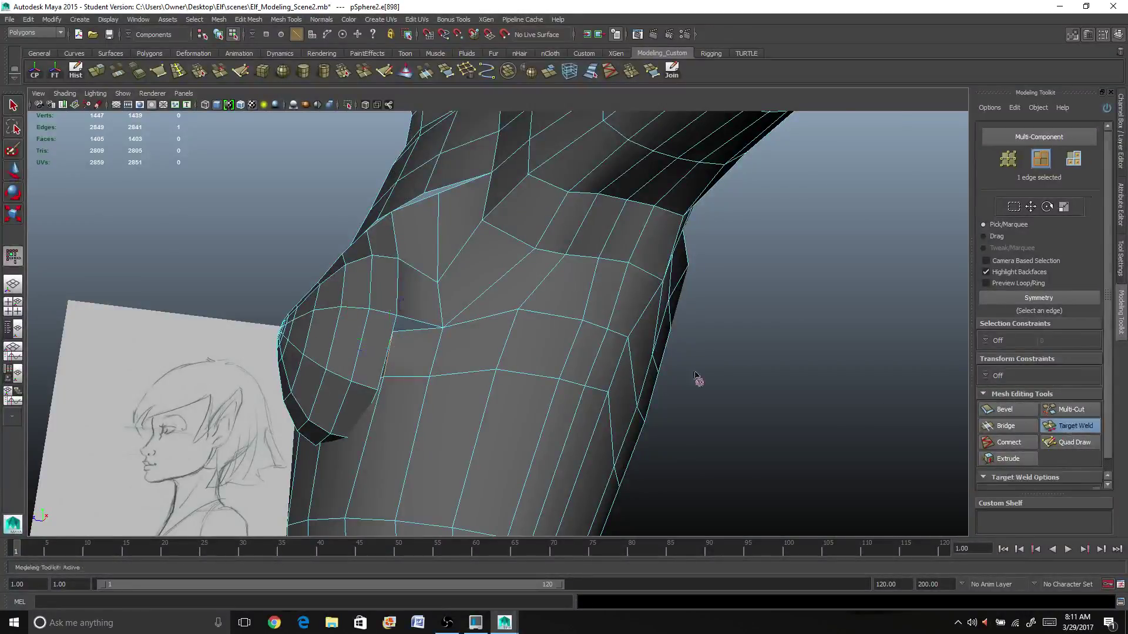
scroll(694, 376, "up", 5)
left_click_drag(278, 345, 289, 316)
left_click_drag(236, 410, 224, 425)
middle_click_drag(238, 424, 299, 208, "alt")
scroll(299, 208, "down", 4)
mouse_move(298, 206)
left_mouse_down("alt")
mouse_move(387, 217)
mouse_move(350, 219)
mouse_move(541, 297)
mouse_move(378, 197)
mouse_move(327, 226)
left_mouse_up("alt")
mouse_move(424, 256)
left_mouse_down("alt")
mouse_move(380, 289)
mouse_move(390, 272)
mouse_move(390, 335)
mouse_move(420, 278)
mouse_move(415, 229)
mouse_move(443, 298)
left_mouse_up("alt")
mouse_move(428, 206)
left_mouse_down("alt")
mouse_move(381, 332)
mouse_move(549, 310)
mouse_move(554, 322)
left_mouse_up("alt")
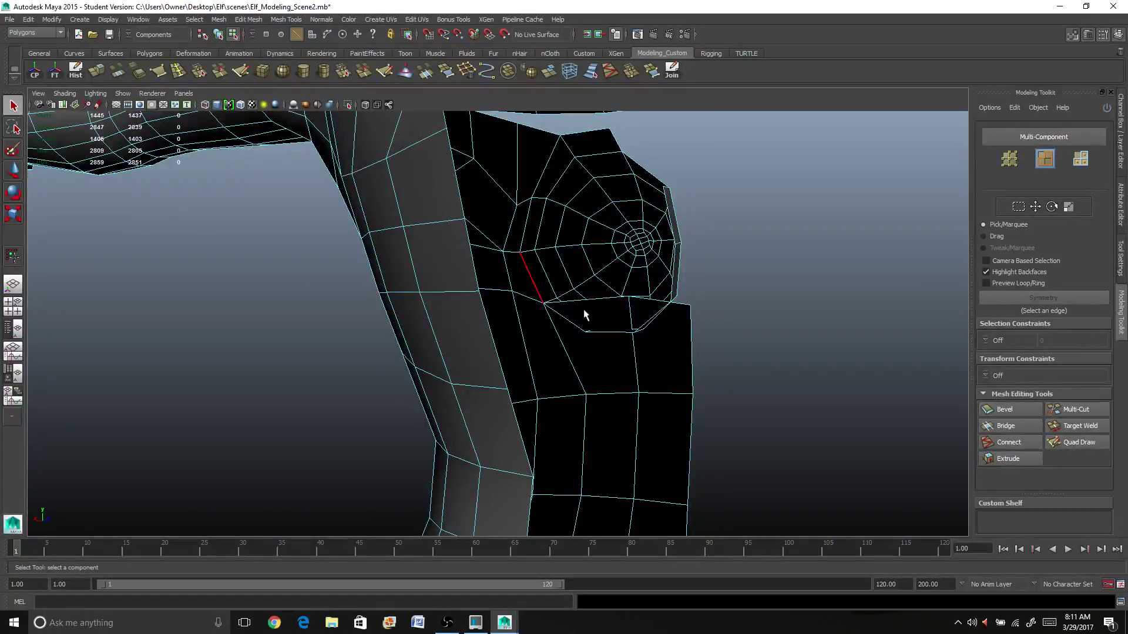
left_click(614, 299)
left_click(653, 308, "shift")
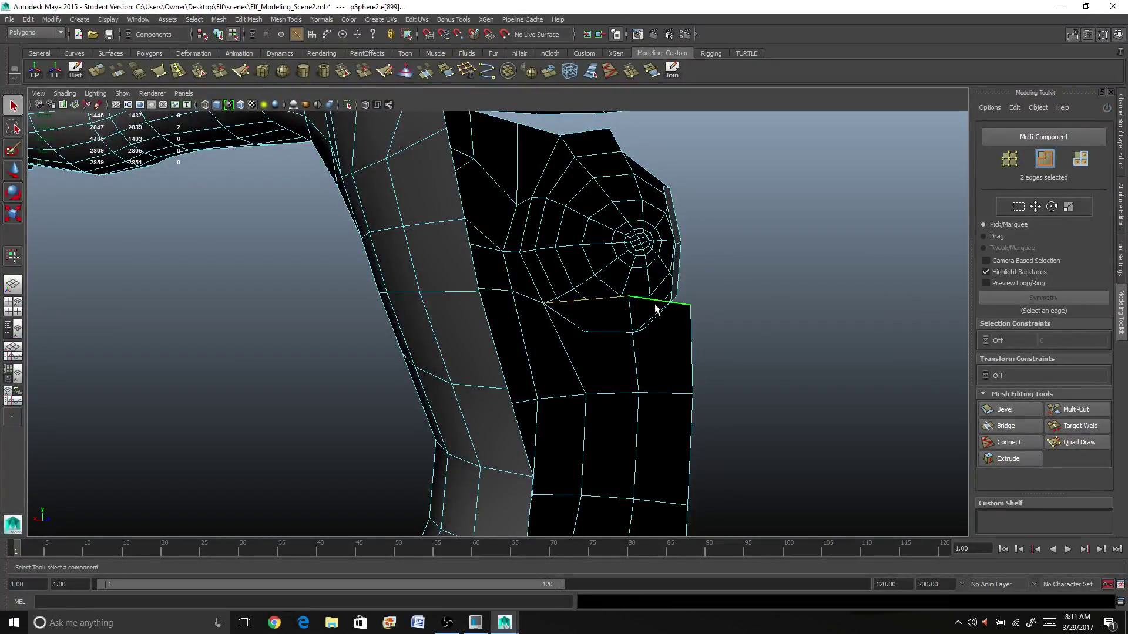
key("w")
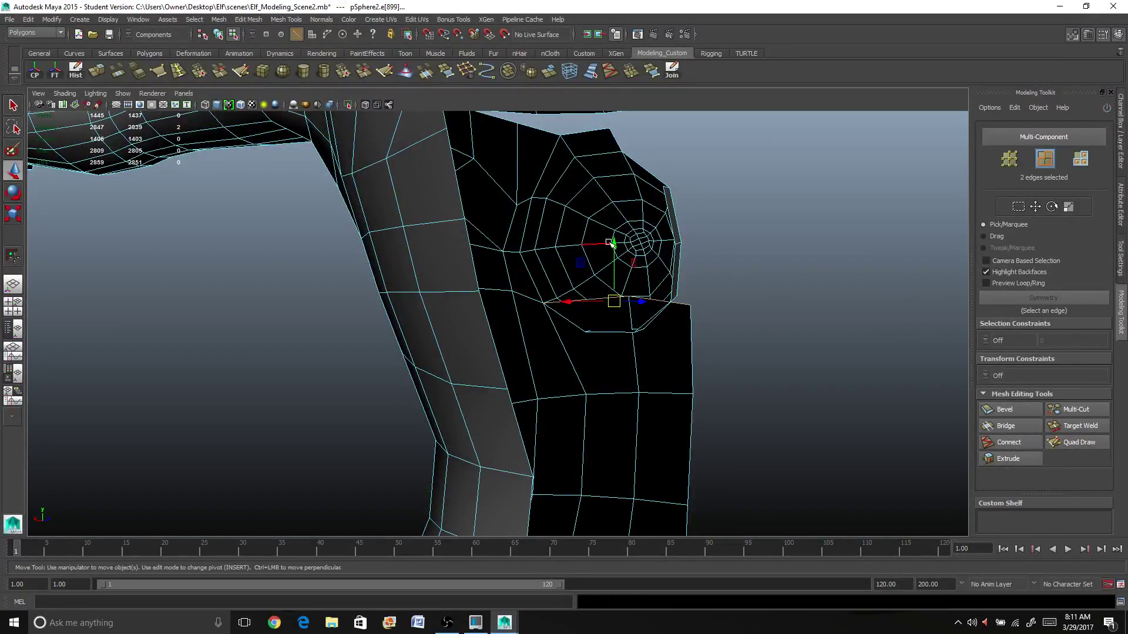
left_click_drag(611, 244, 617, 254)
key("ctrl+z")
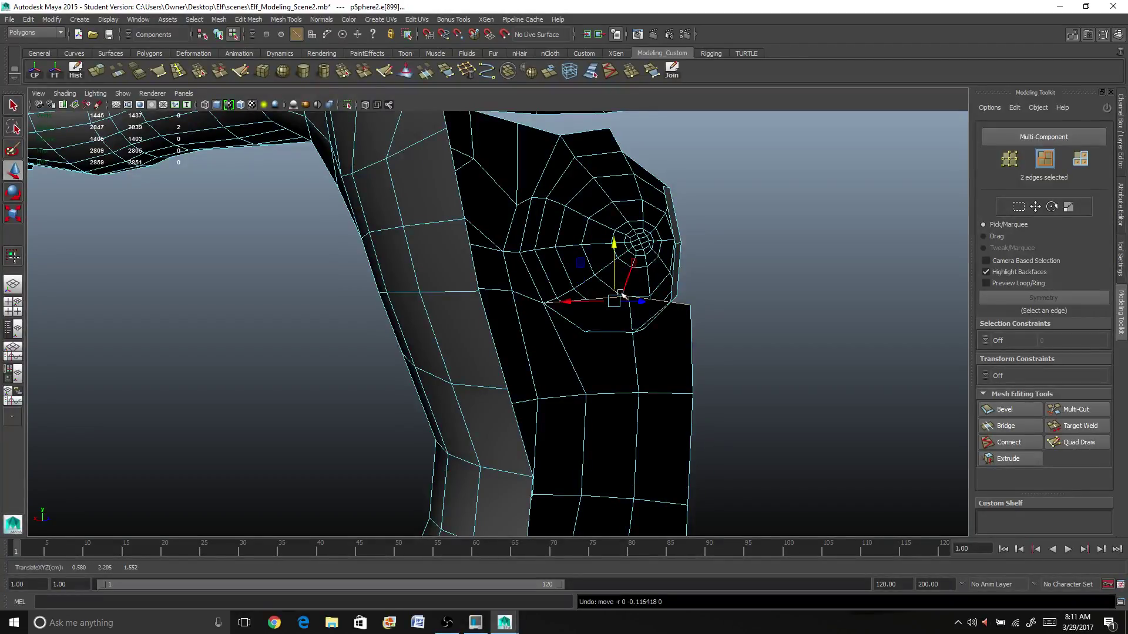
Lower the two innermost torso border vertices below the breast, and shift the outer one sideways under the breast's lower rim corner
right_click_drag(678, 340, 642, 309)
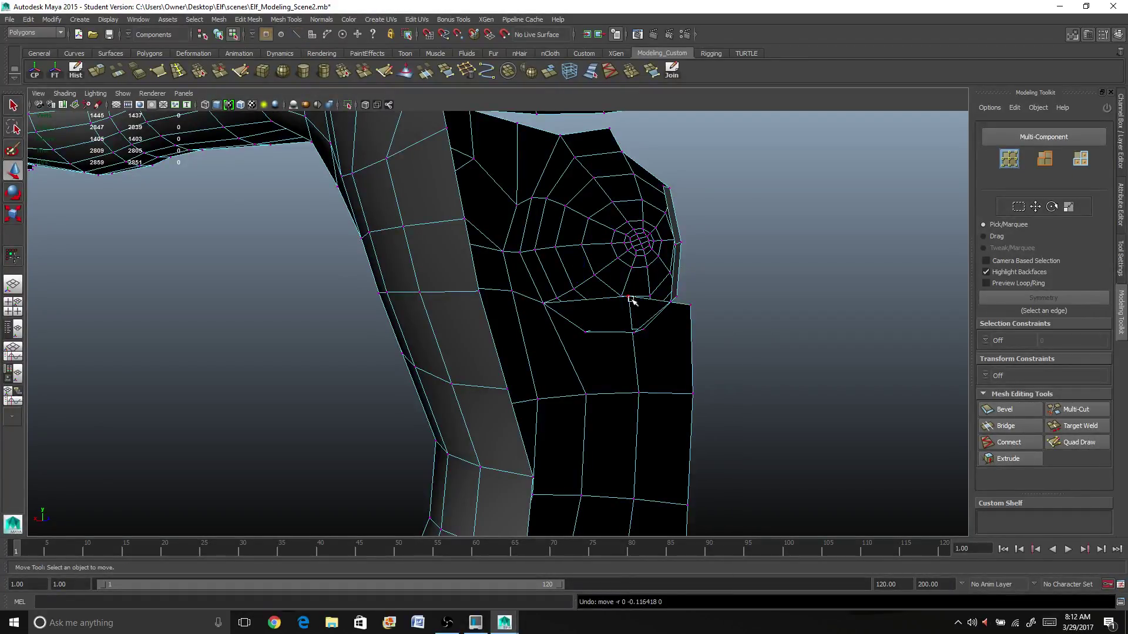
left_click(629, 298)
left_click(689, 306, "shift")
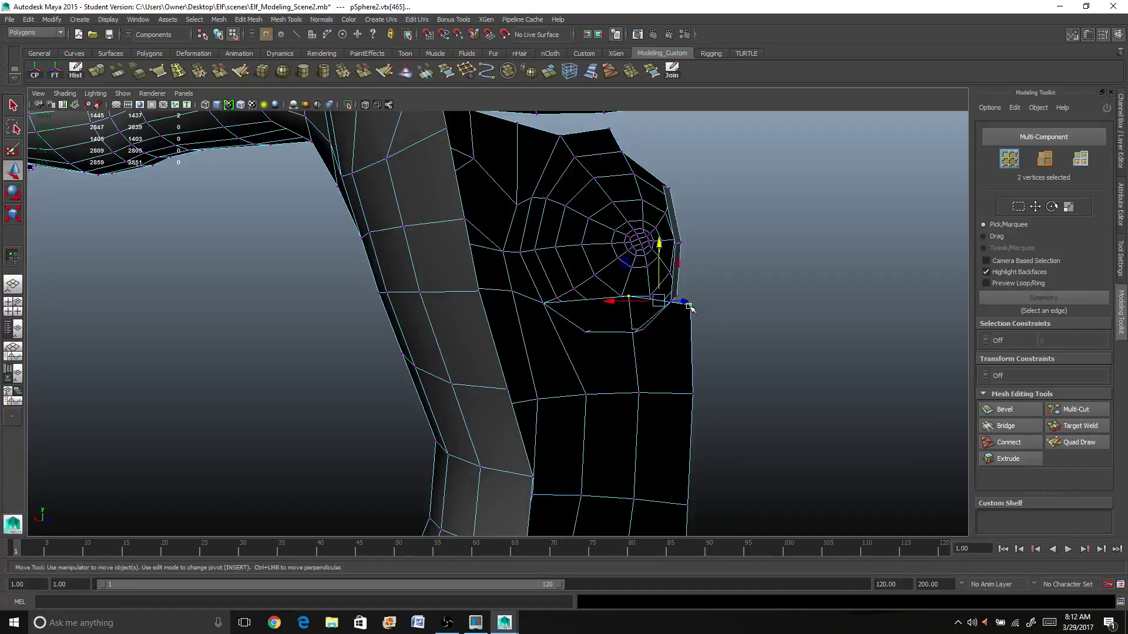
left_click_drag(659, 245, 511, 252)
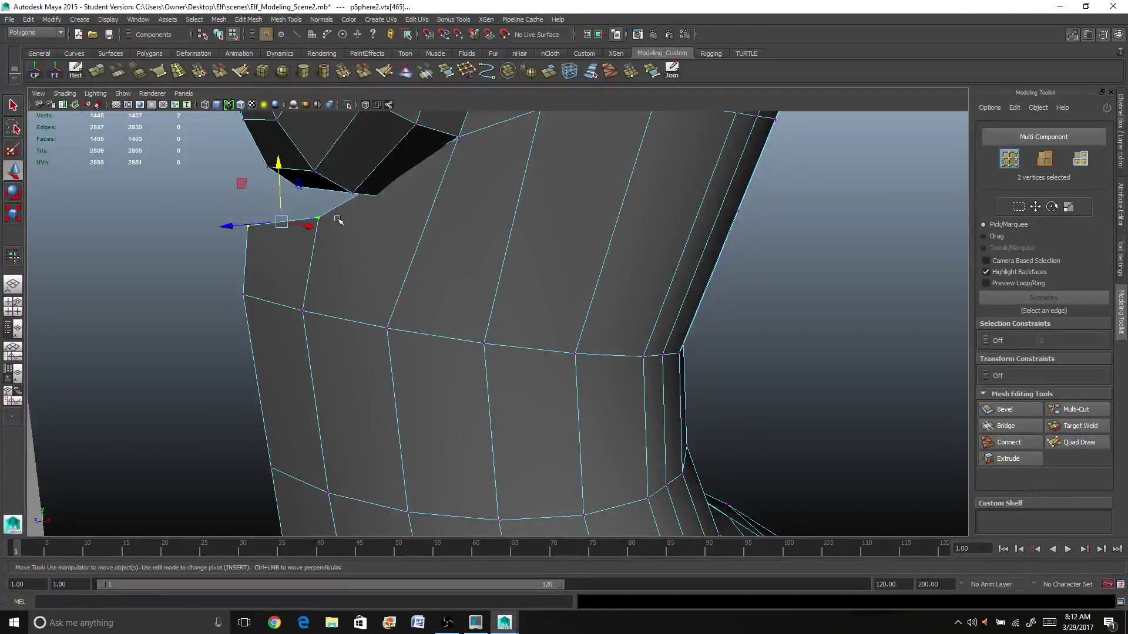
left_click(316, 217)
mouse_move(342, 224)
left_mouse_down()
mouse_move(418, 237)
mouse_move(409, 229)
mouse_move(491, 209)
mouse_move(487, 179)
left_mouse_up()
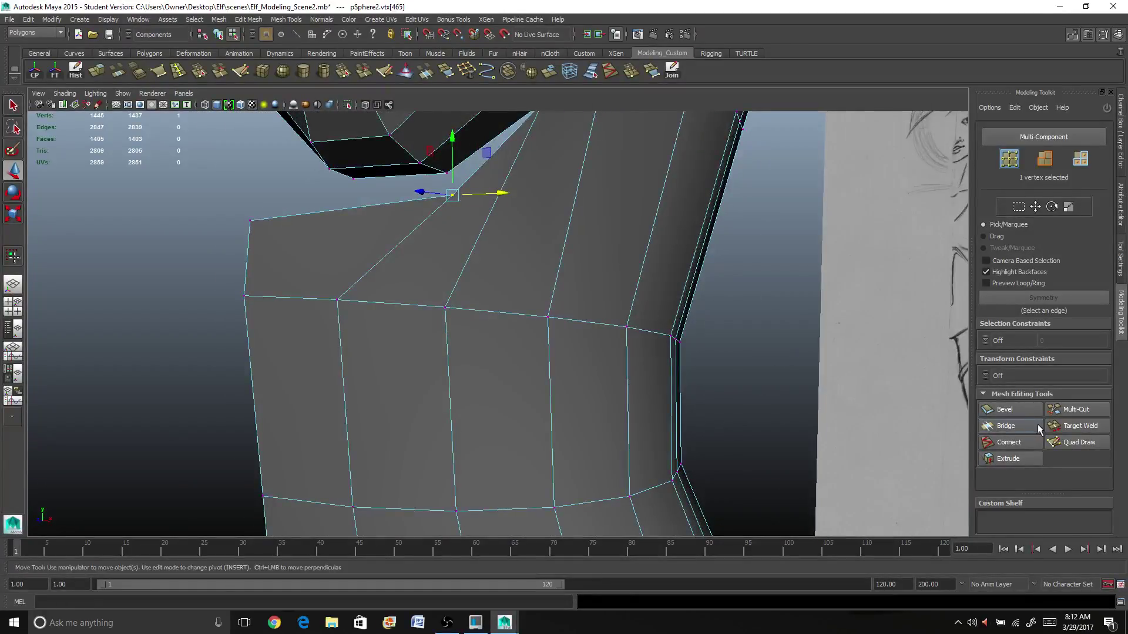
Target-weld the shifted torso vertex to the adjacent corner vertex on the breast's bottom rim
left_click(1057, 425)
left_click_drag(563, 327, 467, 333, "alt")
middle_click_drag(466, 332, 464, 334, "alt")
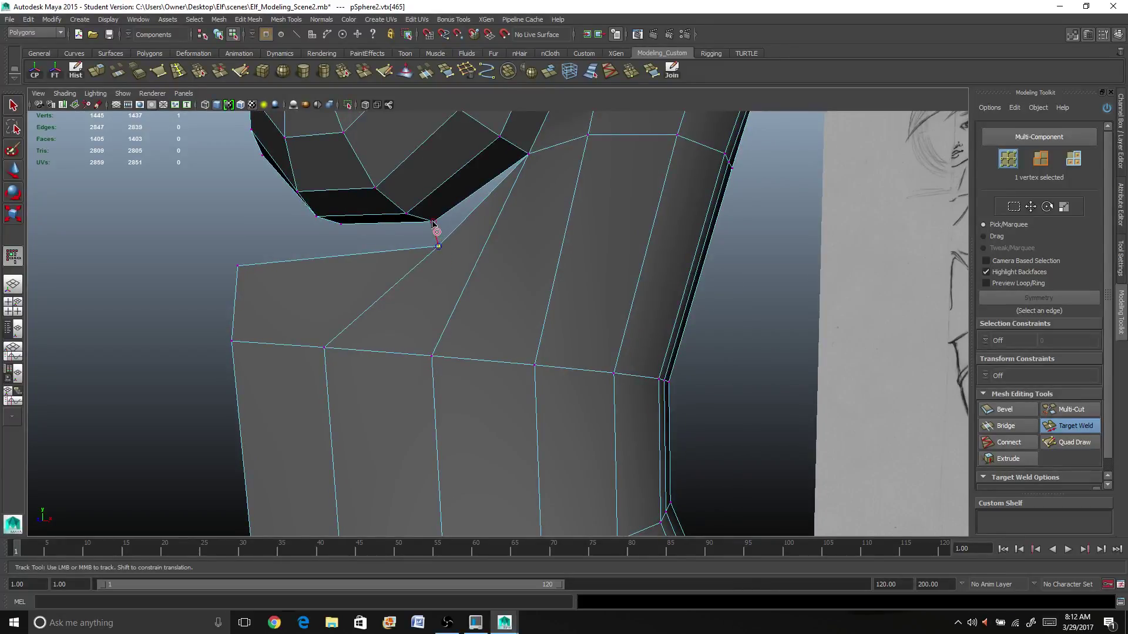
left_click_drag(433, 223, 513, 225)
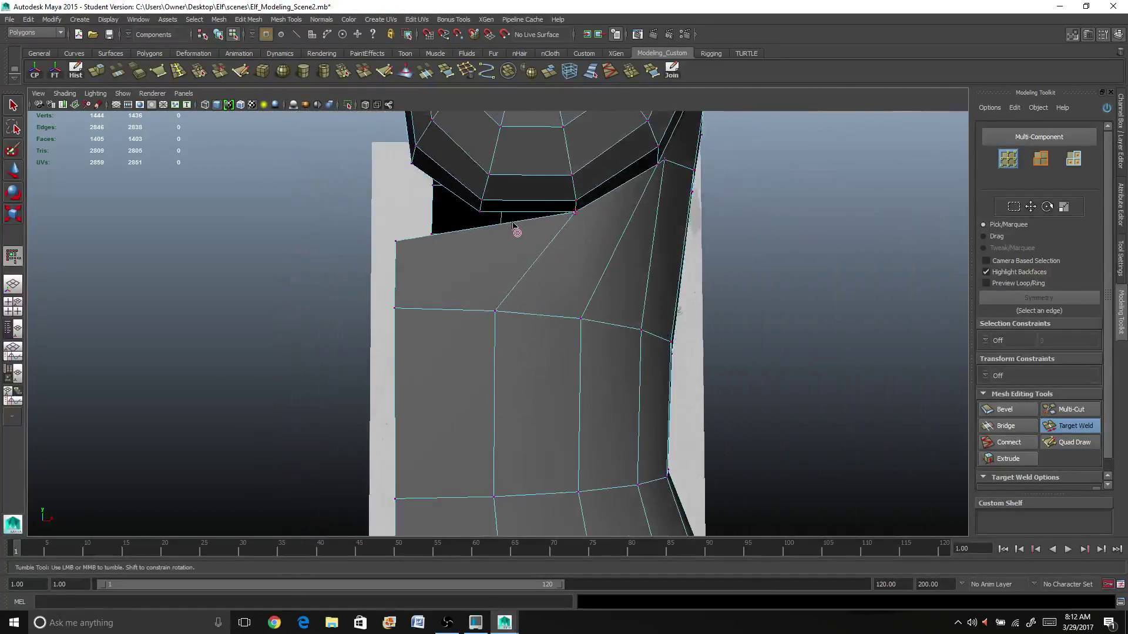
Lower the first three vertices, starting at the body's centre line, of the torso edge row below the breast
right_click_drag(513, 225, 504, 265, "alt")
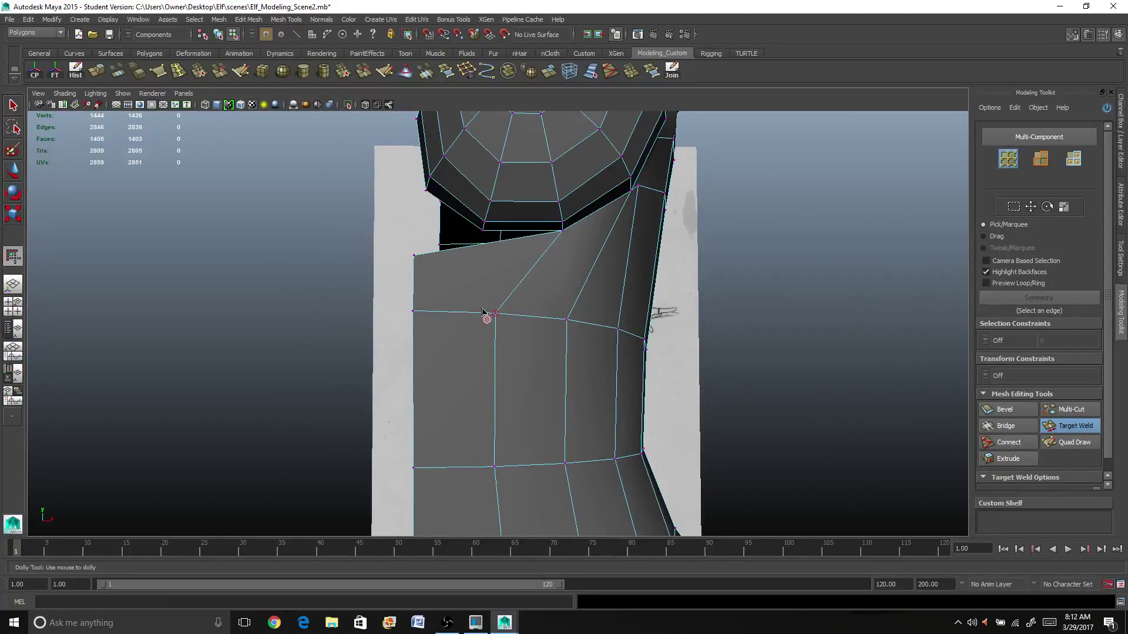
middle_click_drag(491, 298, 453, 329, "alt")
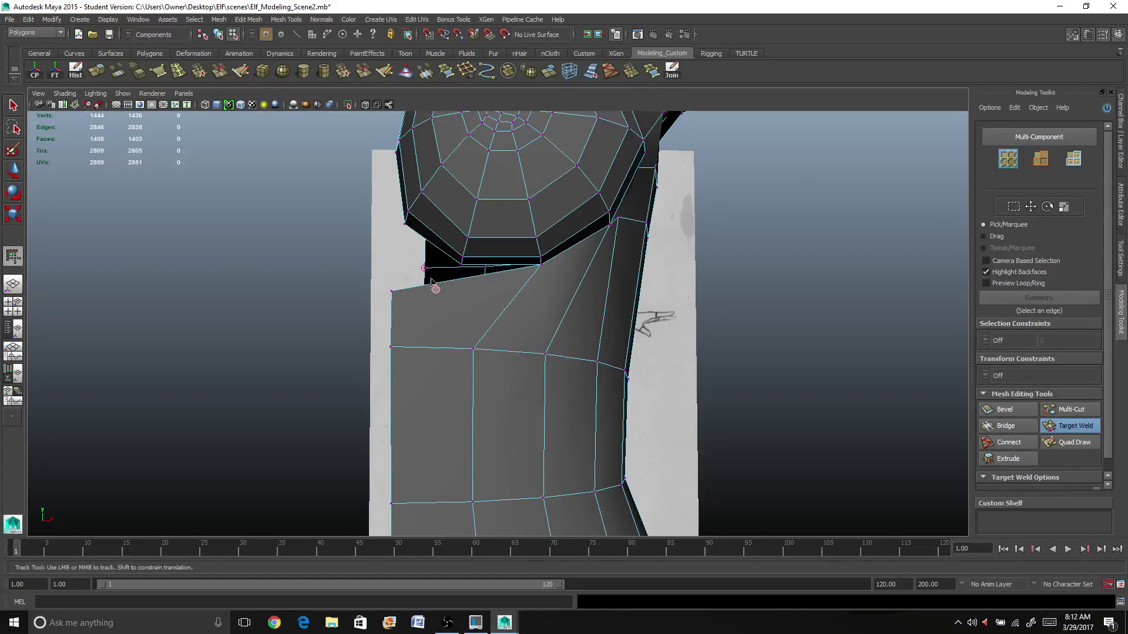
scroll(435, 323, "up", 3)
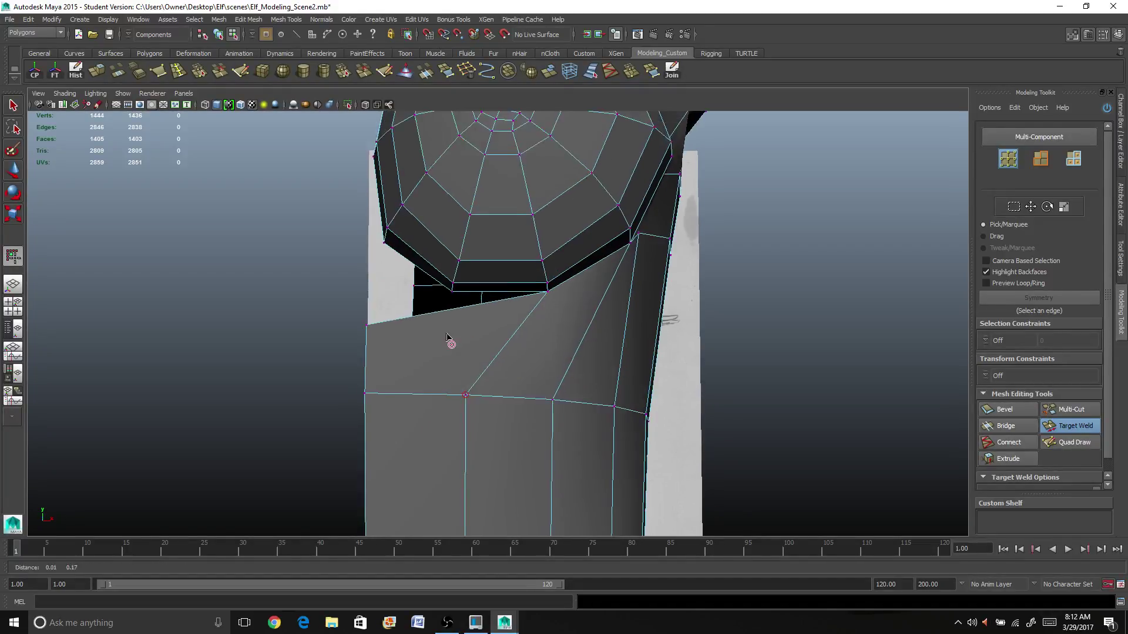
left_click(14, 105)
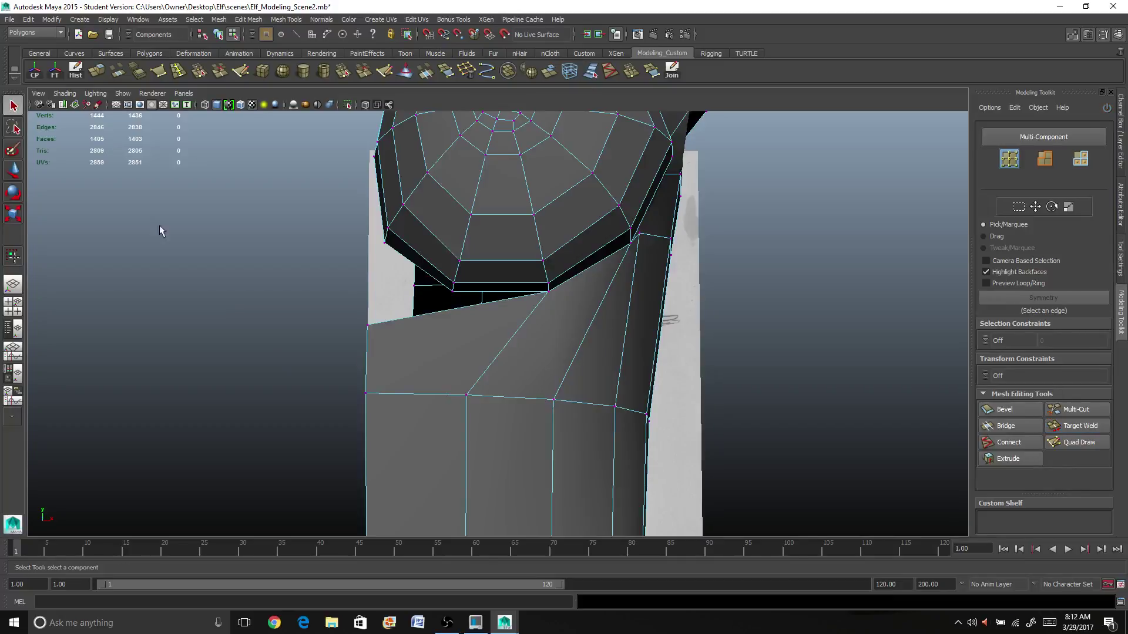
left_click(379, 398)
key("w")
left_click_drag(366, 337, 364, 361)
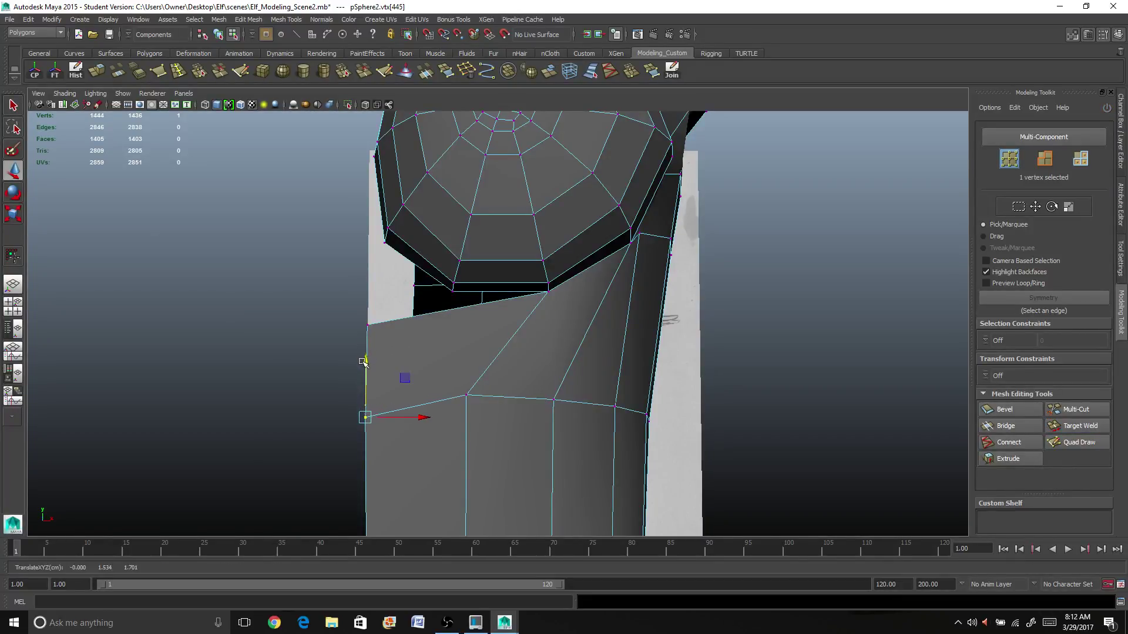
left_click(462, 389)
left_click_drag(468, 350, 469, 371)
left_click(550, 397)
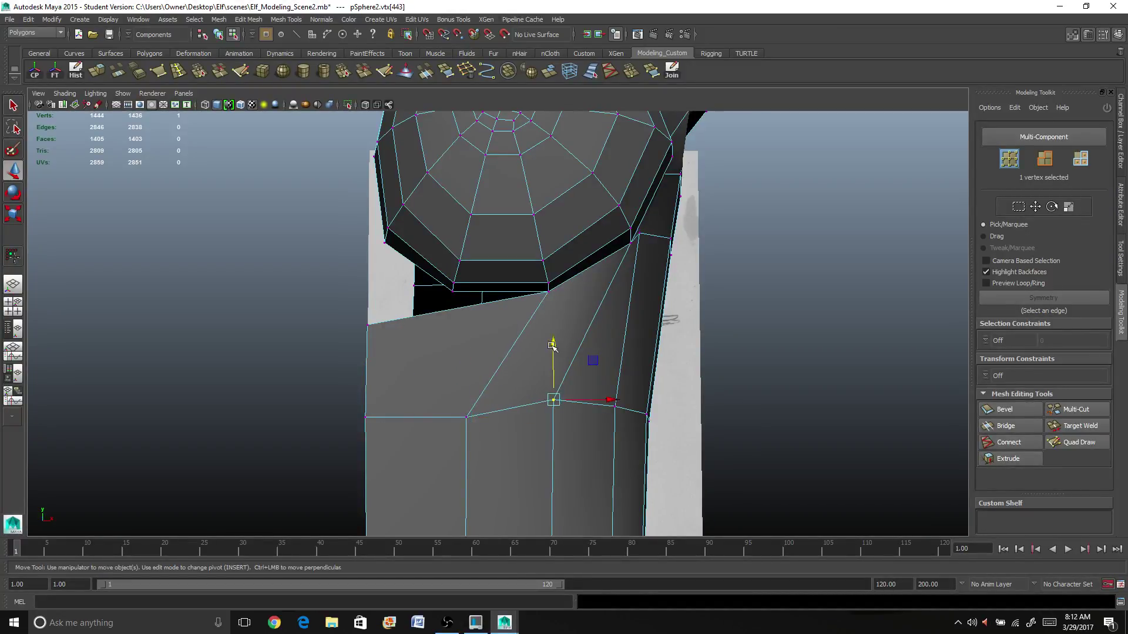
mouse_move(552, 346)
left_mouse_down()
mouse_move(544, 373)
mouse_move(497, 353)
left_mouse_up()
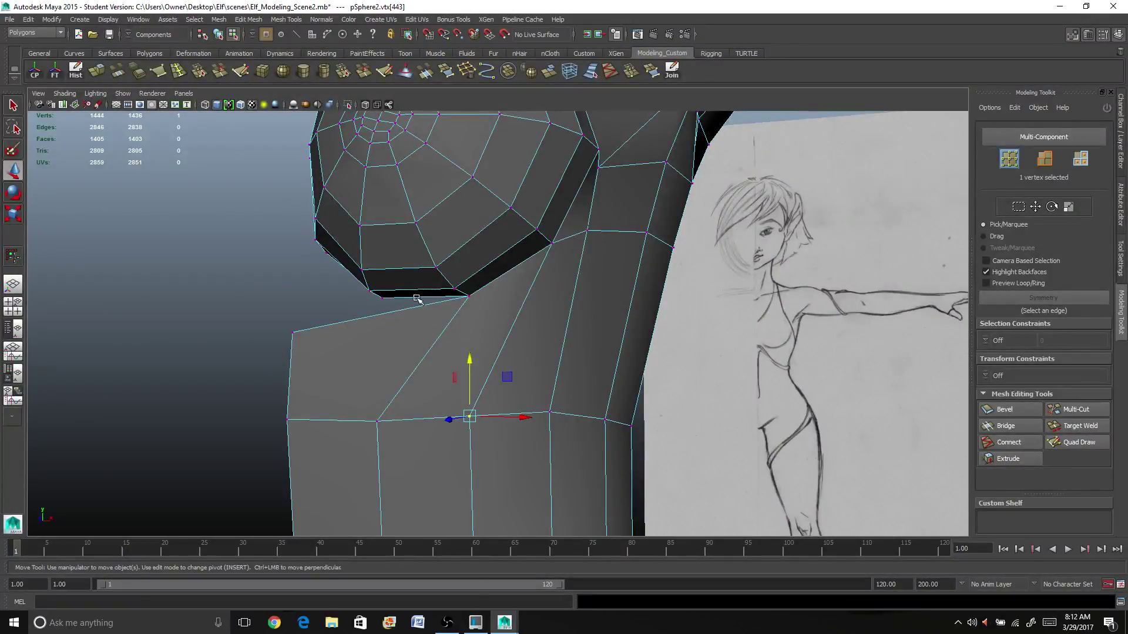
Multi-cut the torso face below the breast from its upper border edge, under the rim's inner lower corner, diagonally to its centre-line edge
left_click_drag(361, 410, 396, 407, "alt")
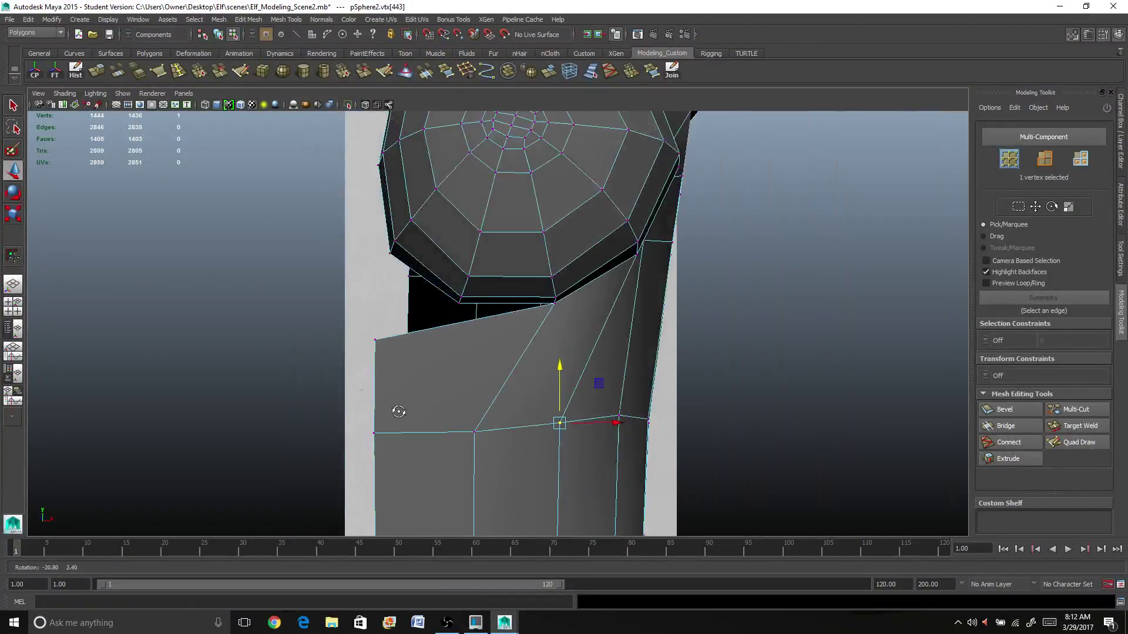
left_click_drag(472, 332, 471, 327, "alt")
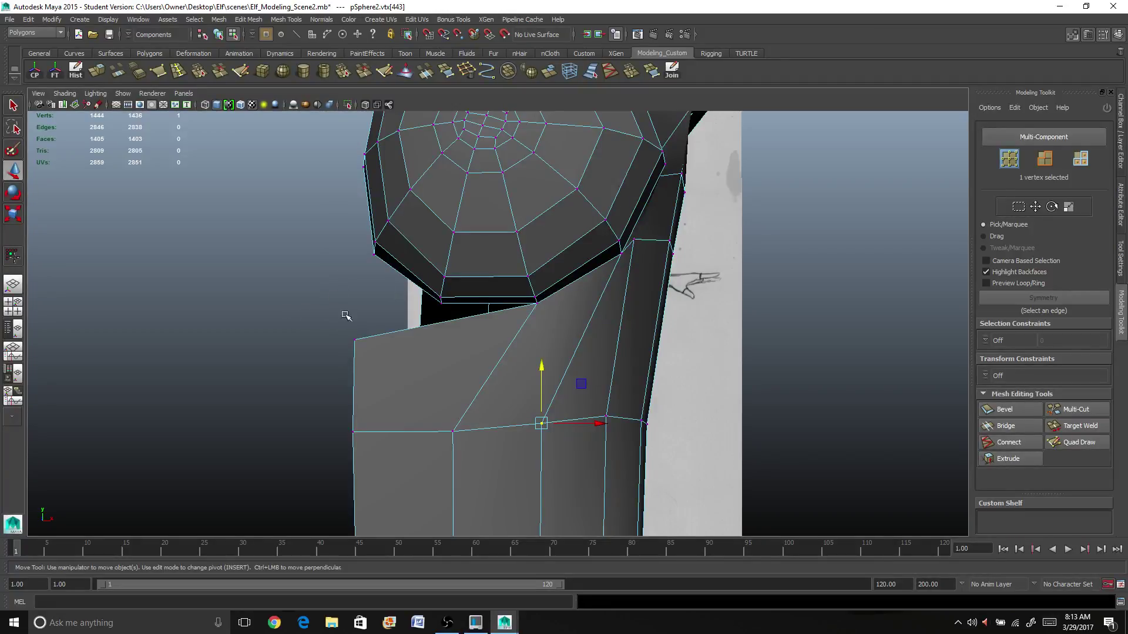
scroll(427, 294, "up", 2)
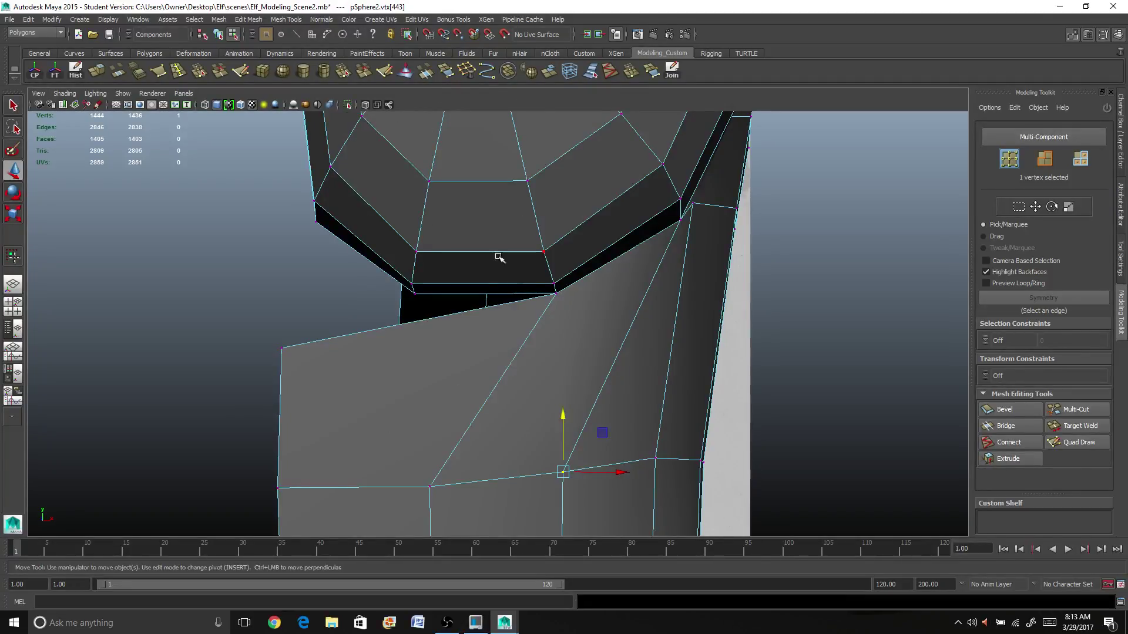
scroll(499, 258, "down", 3)
scroll(441, 372, "up", 3)
scroll(349, 438, "down", 5)
left_click_drag(593, 271, 468, 335, "alt")
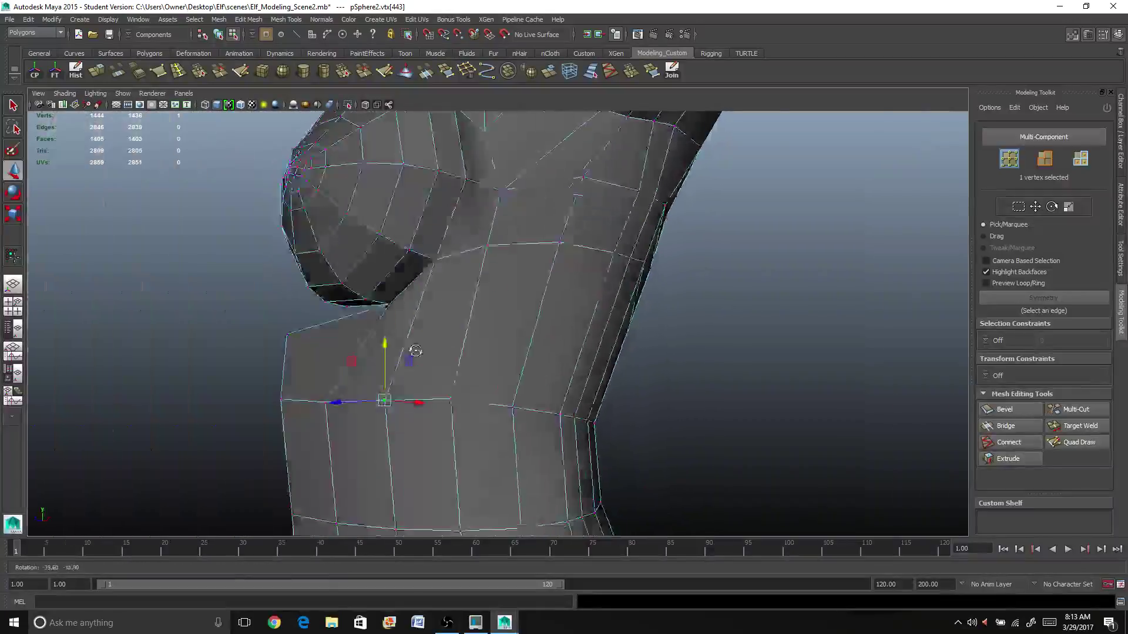
scroll(469, 343, "up", 3)
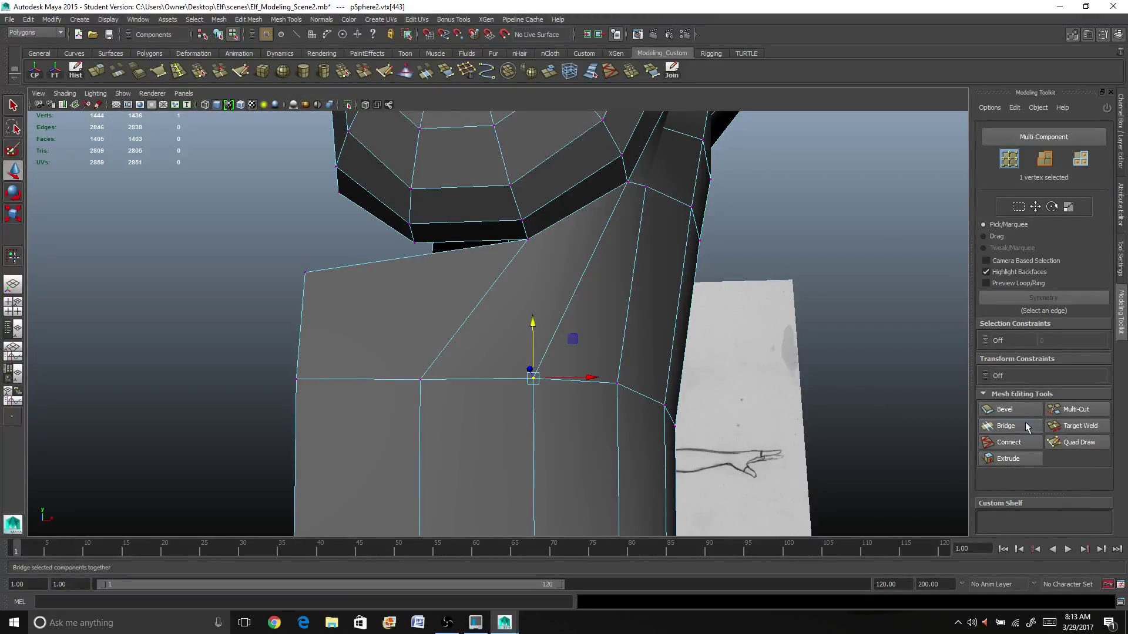
left_click(1078, 411)
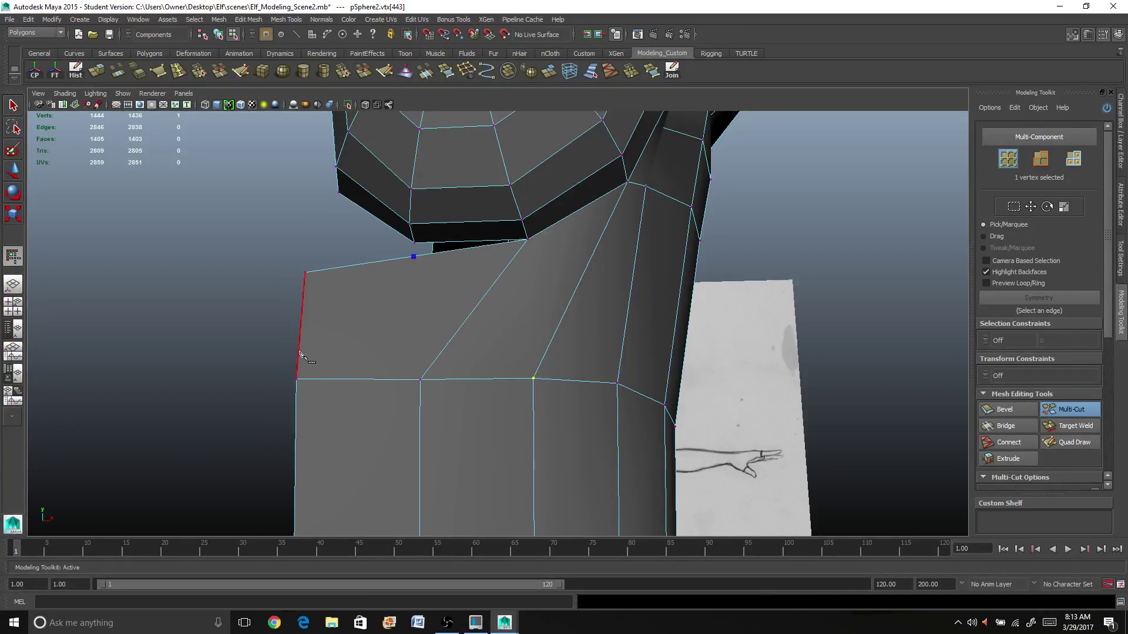
left_click(299, 352)
key("Return")
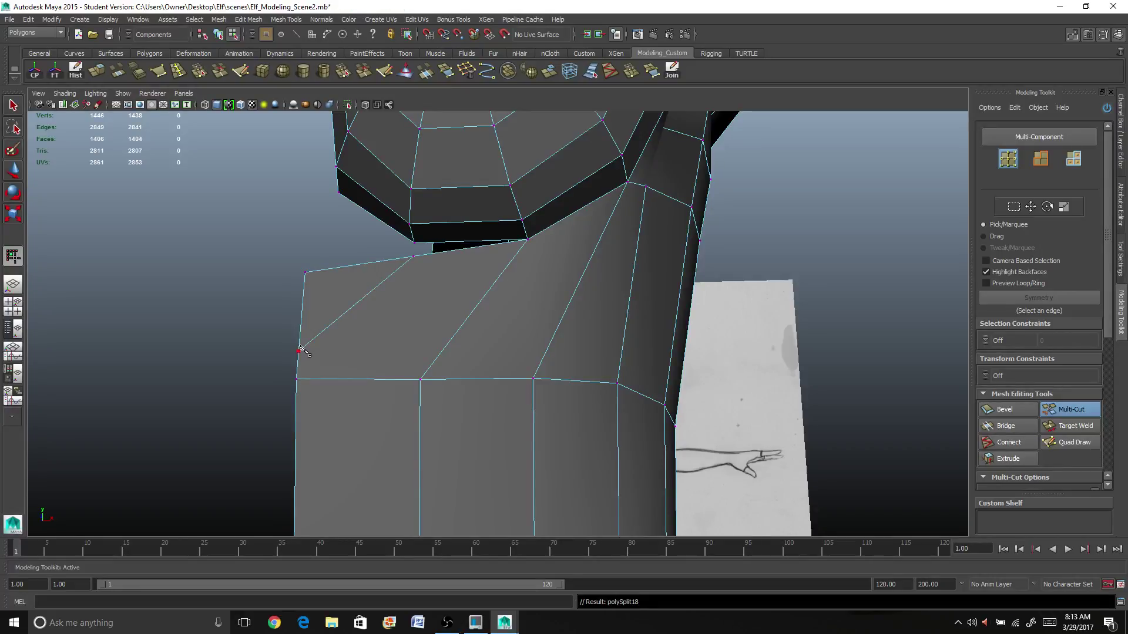
Target-weld the new vertex on the torso's upper border to the inner corner vertex of the breast's bottom rim directly above it
left_click(1062, 430)
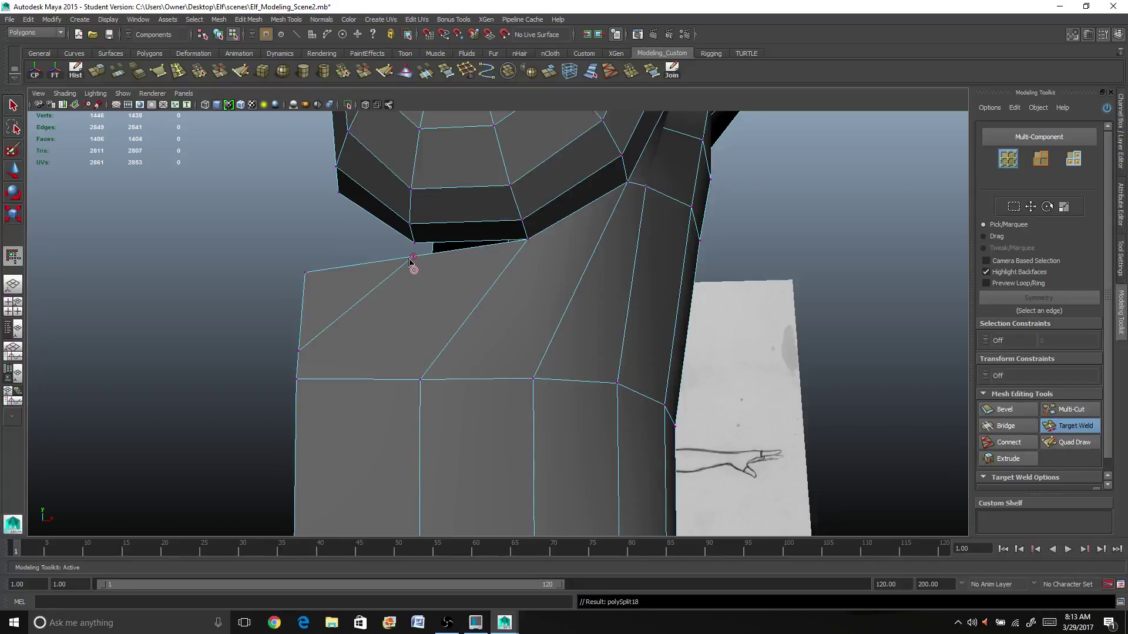
left_click_drag(410, 258, 414, 249)
left_click_drag(483, 276, 418, 394, "alt")
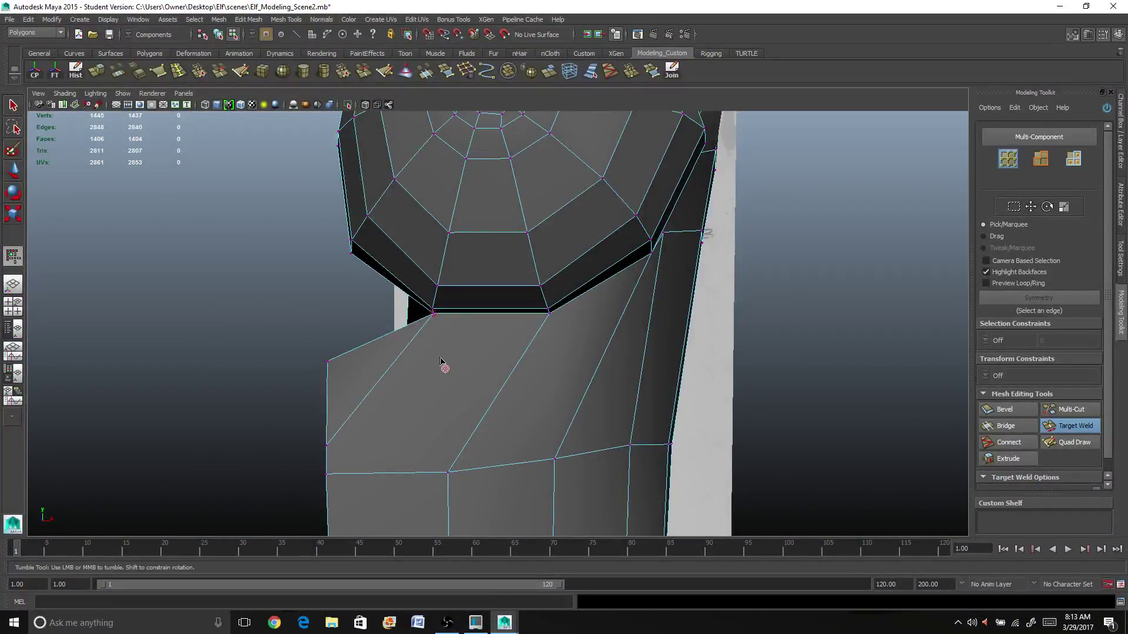
mouse_move(456, 363)
left_mouse_down("alt")
mouse_move(471, 362)
mouse_move(444, 372)
left_mouse_up("alt")
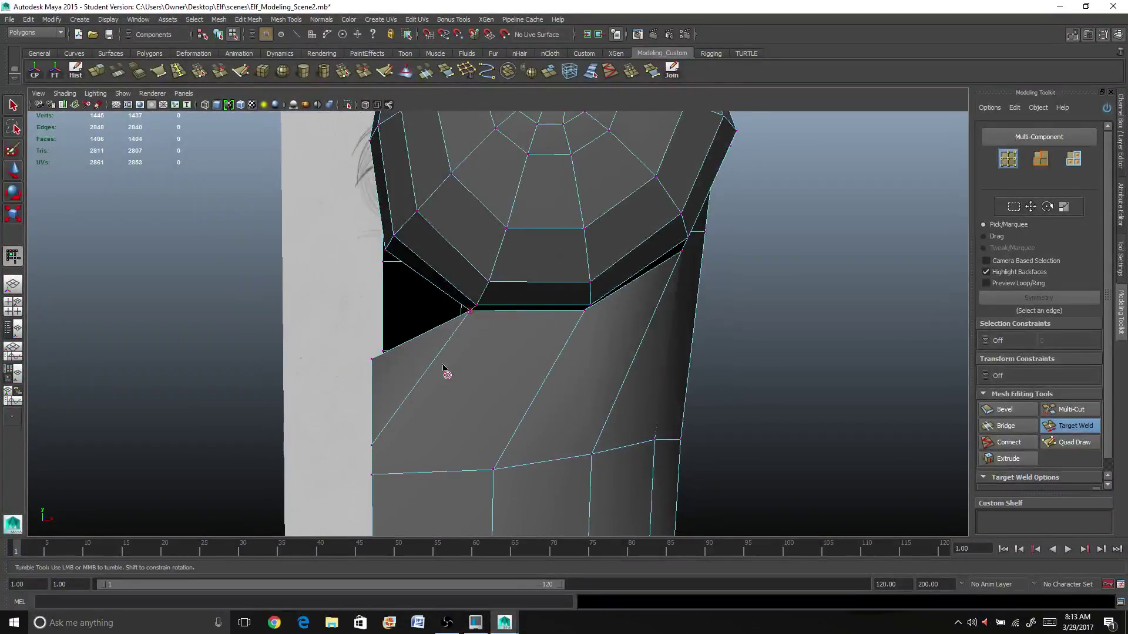
scroll(371, 317, "down", 1)
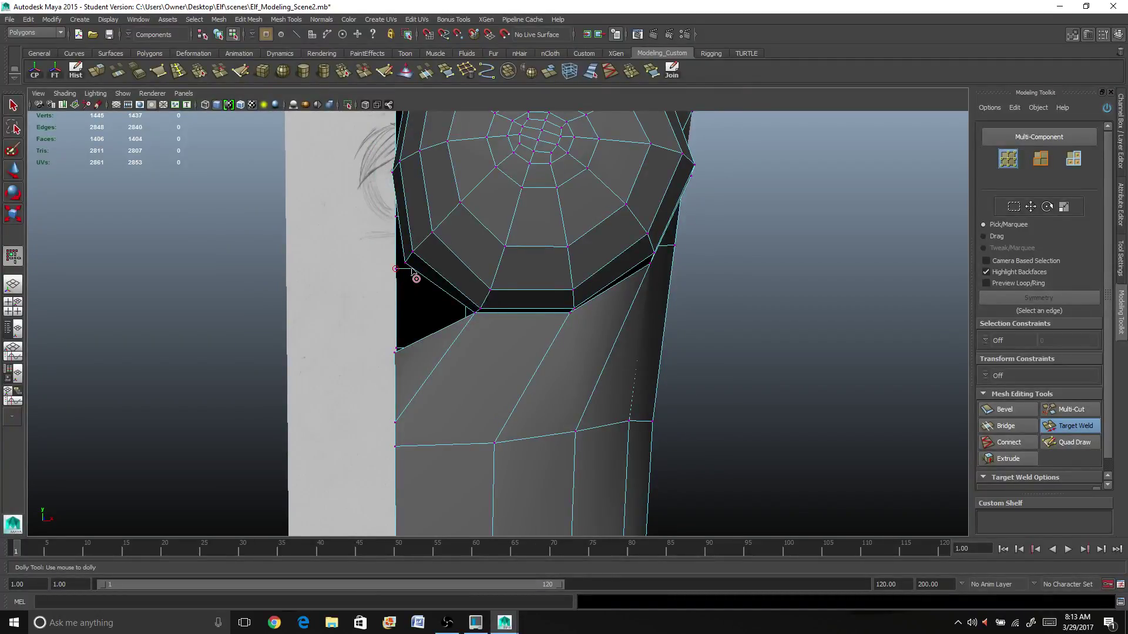
left_click_drag(420, 332, 390, 347, "alt")
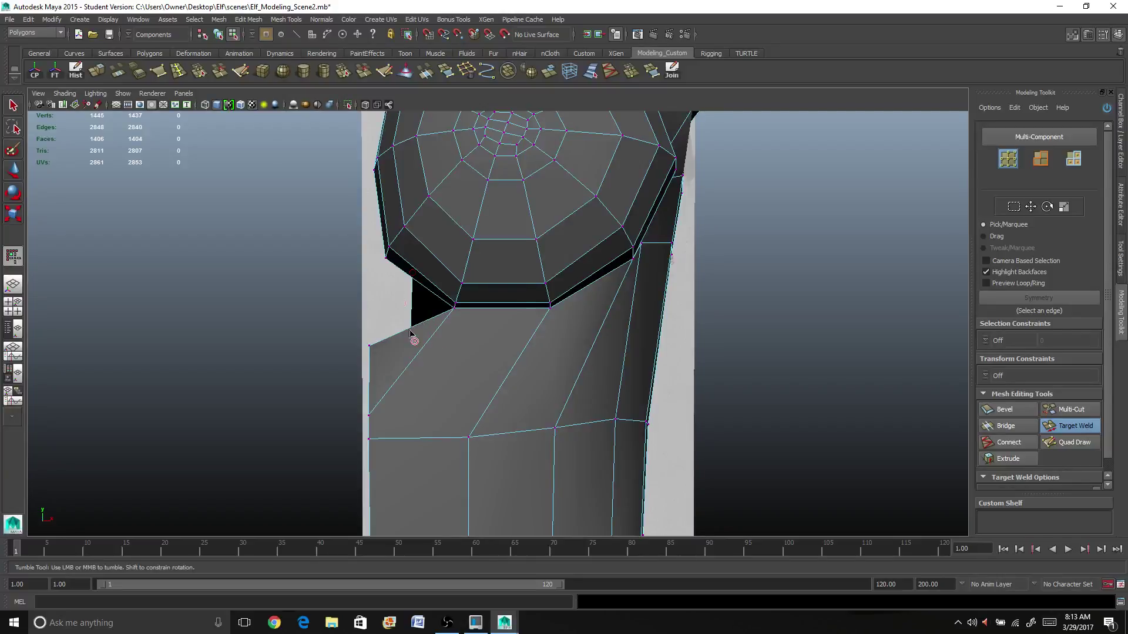
Append a polygon closing the triangular gap between the breast's lower inner rim edge and the adjoining torso border edge
left_click(12, 107)
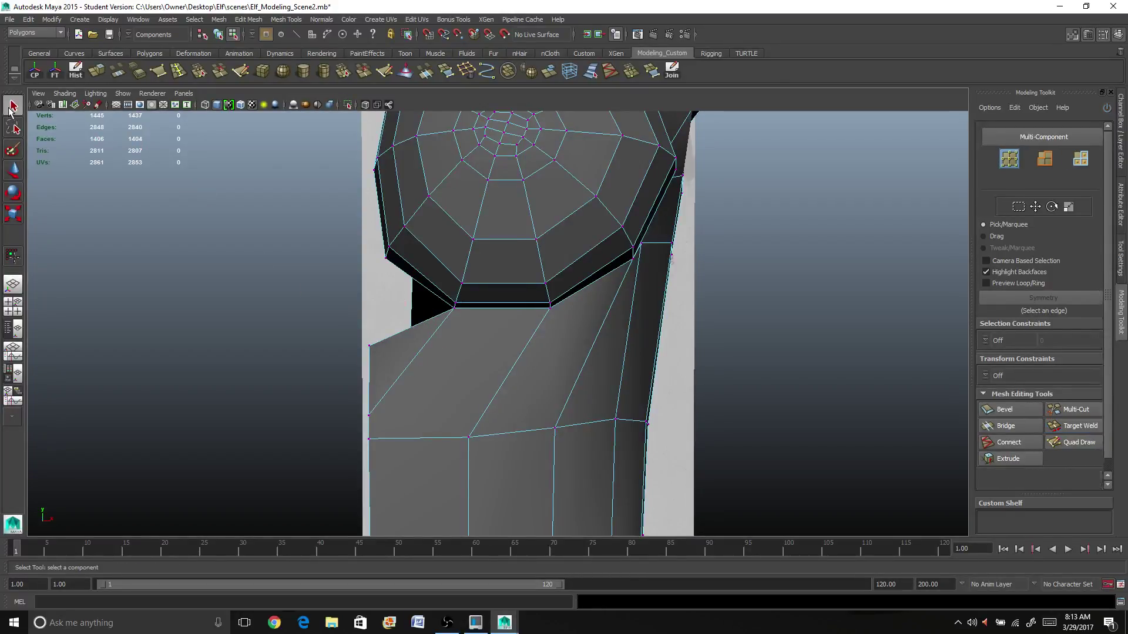
left_click(447, 70)
left_click(408, 275)
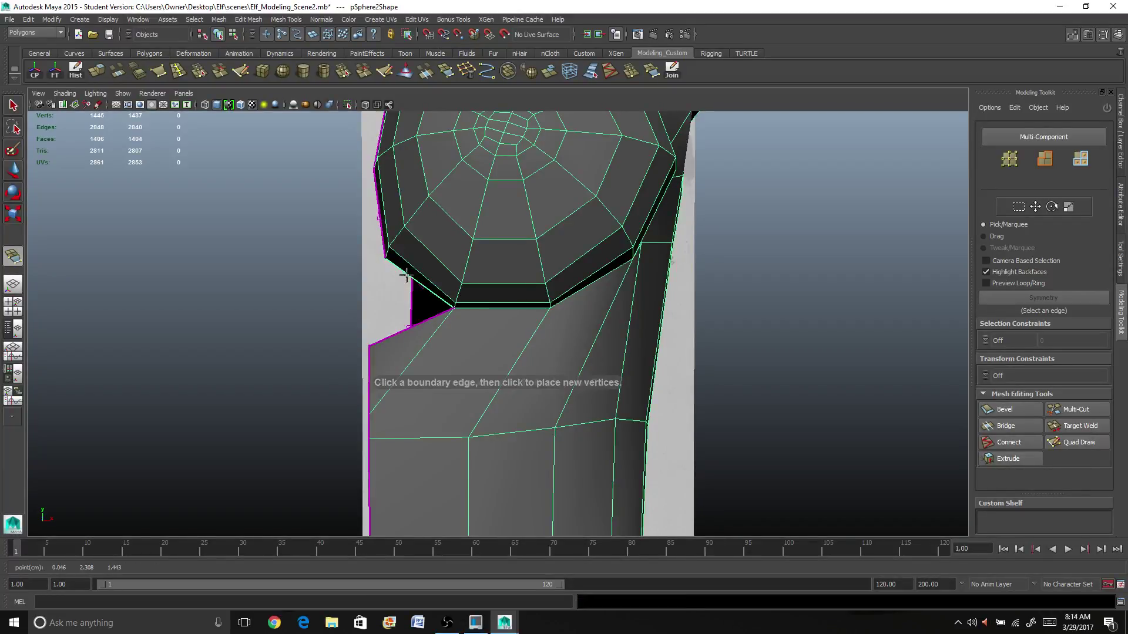
left_click(393, 333)
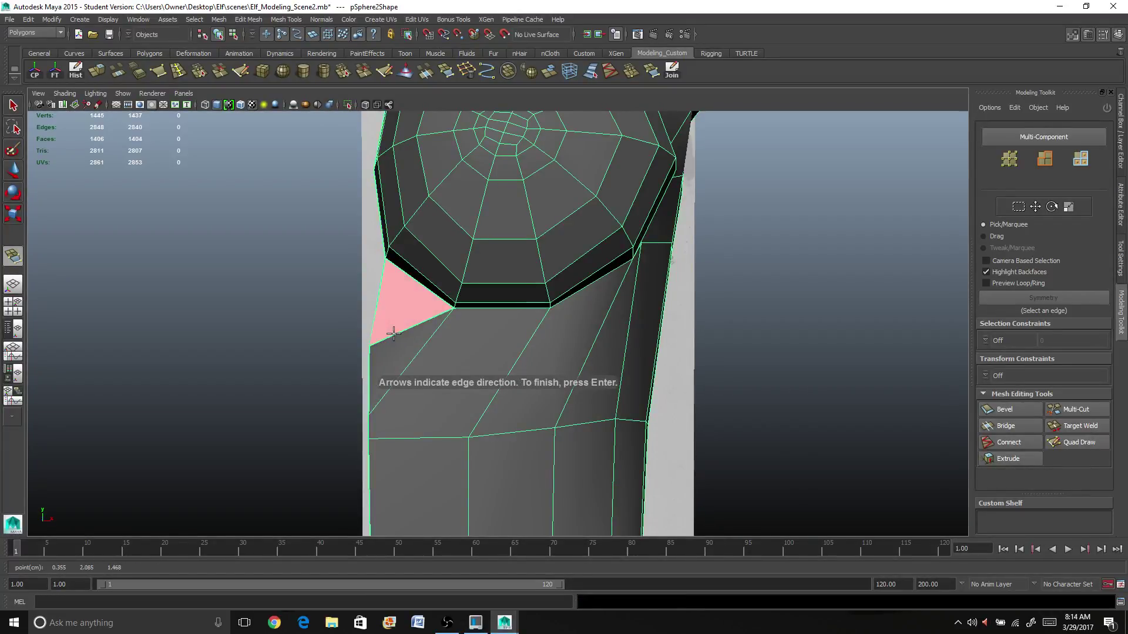
key("Return")
Delete the edge between the appended triangle and the torso face beneath it, keeping the edge's centre-line vertex
scroll(394, 336, "up", 3)
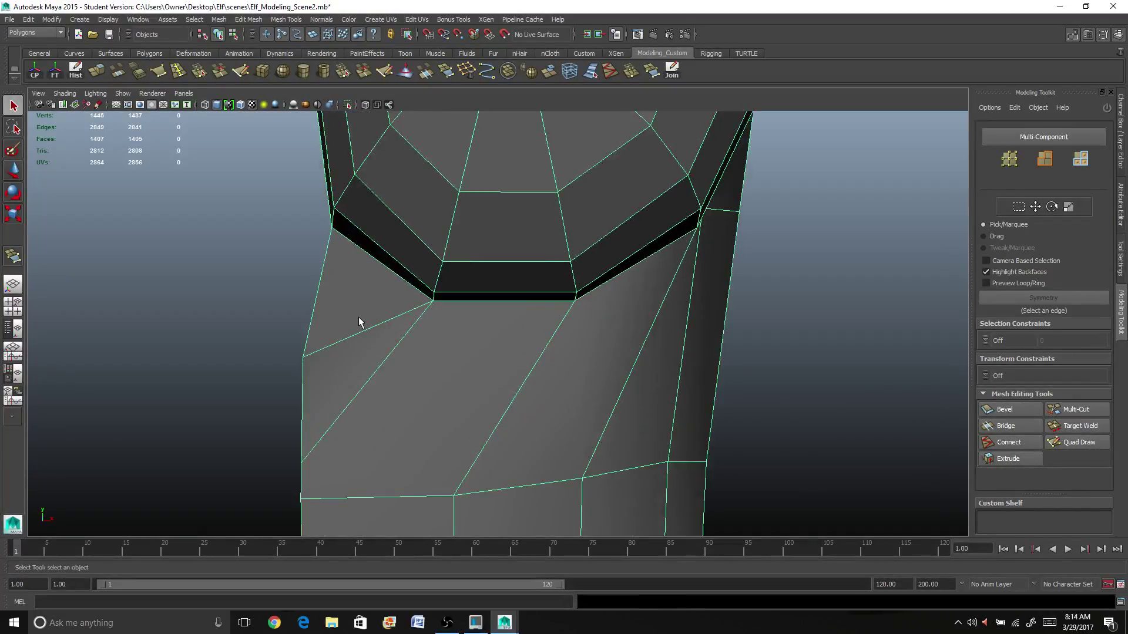
right_click_drag(364, 329, 366, 296)
left_click(379, 323)
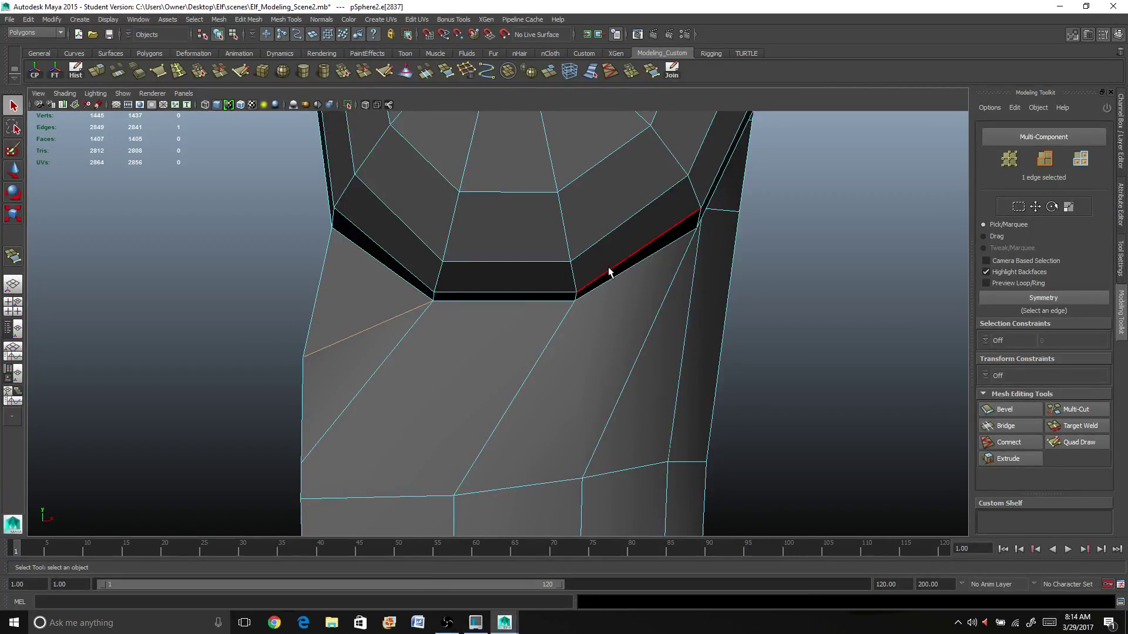
left_click(470, 70)
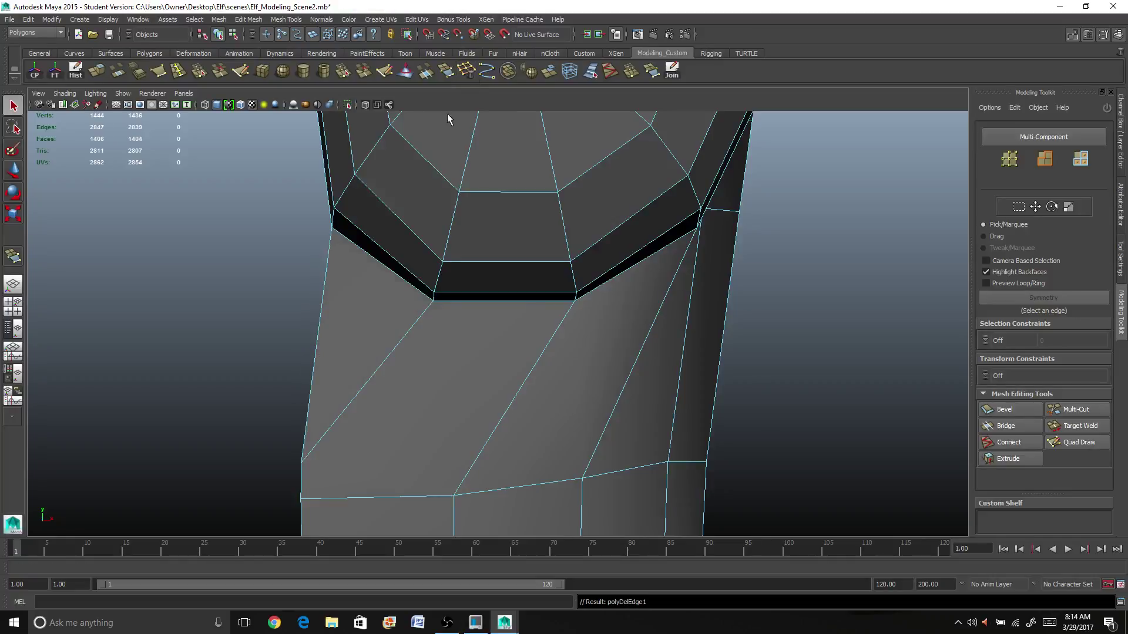
scroll(336, 345, "down", 3)
scroll(405, 364, "up", 3)
key("ctrl+z")
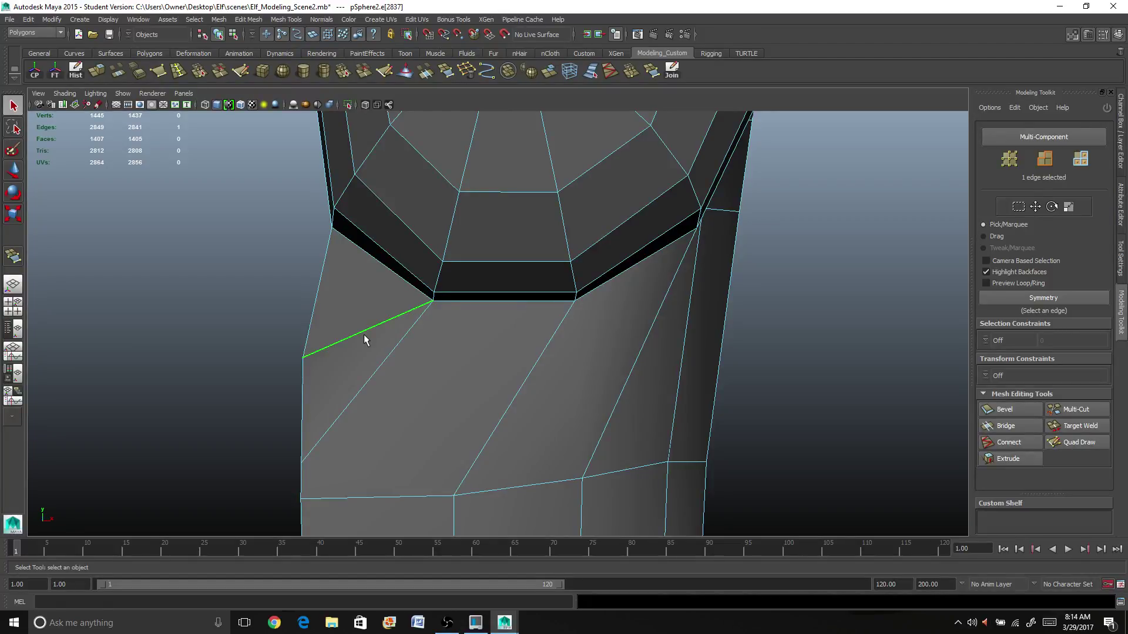
key("Delete")
scroll(363, 335, "down", 2)
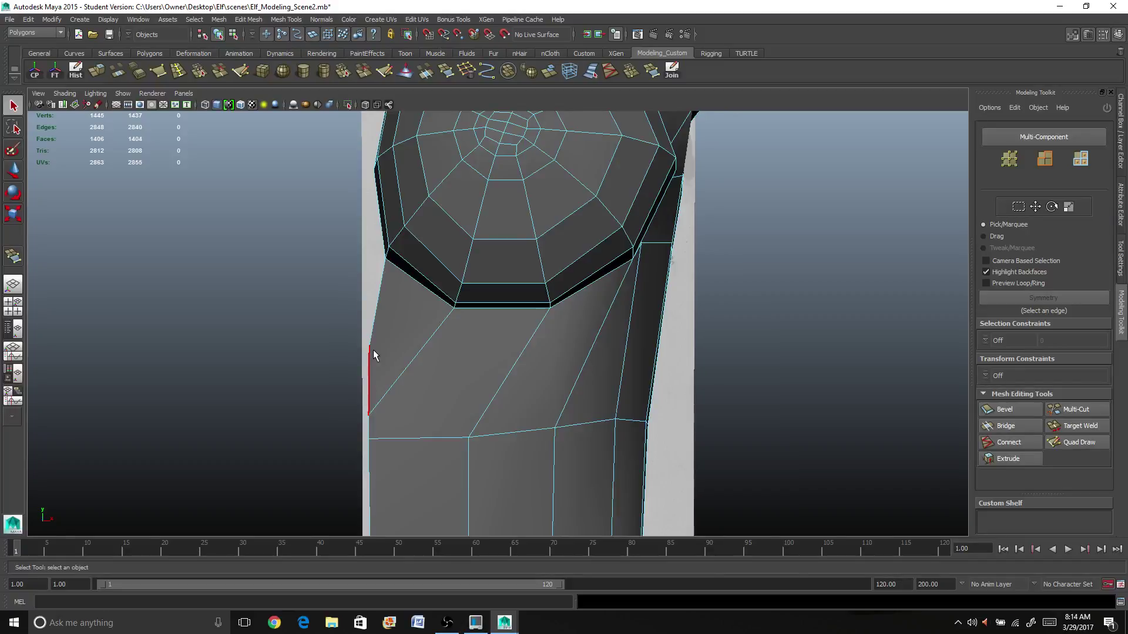
scroll(393, 336, "up", 2)
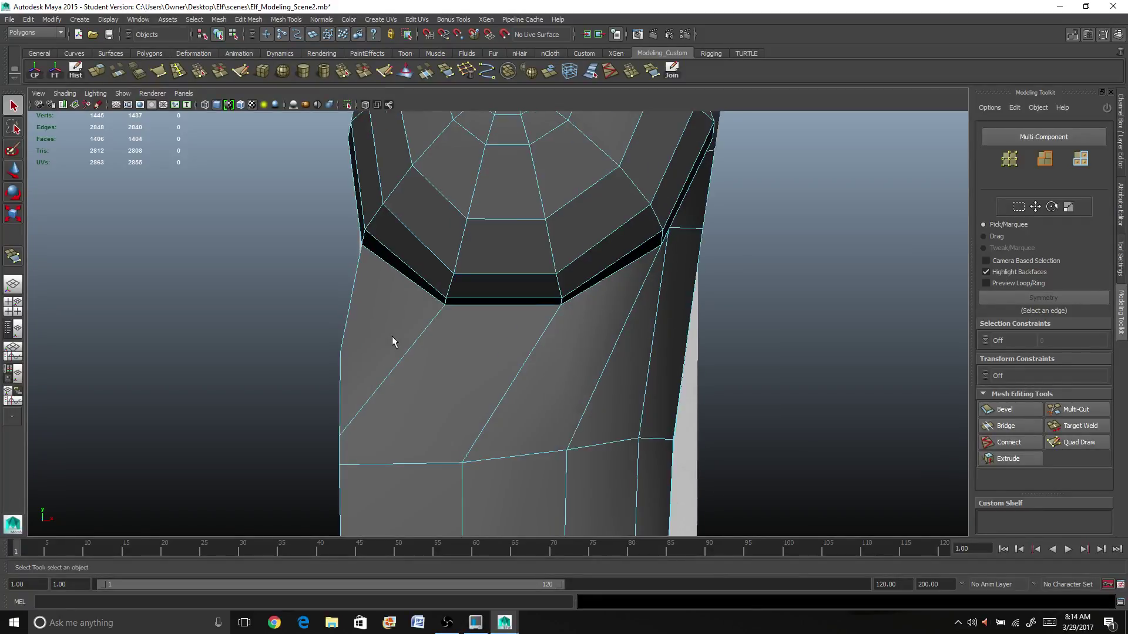
Move the two innermost rim edges of the breast towards the body's centre line and scale them flat into a straight vertical line
left_click_drag(382, 317, 425, 407, "alt")
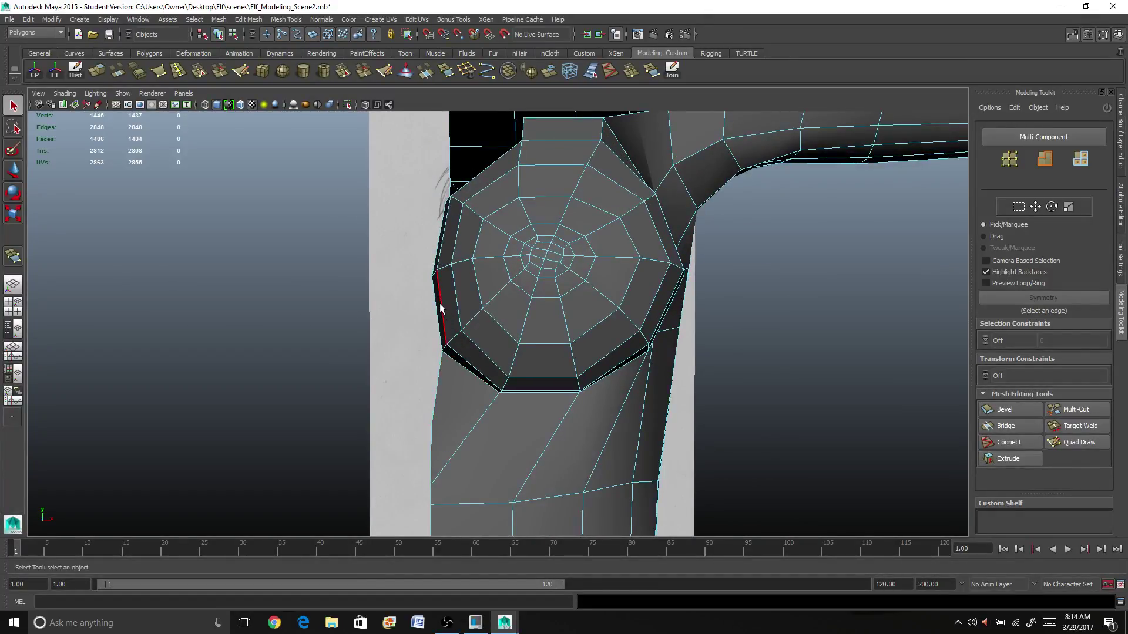
left_click_drag(440, 307, 450, 304, "alt")
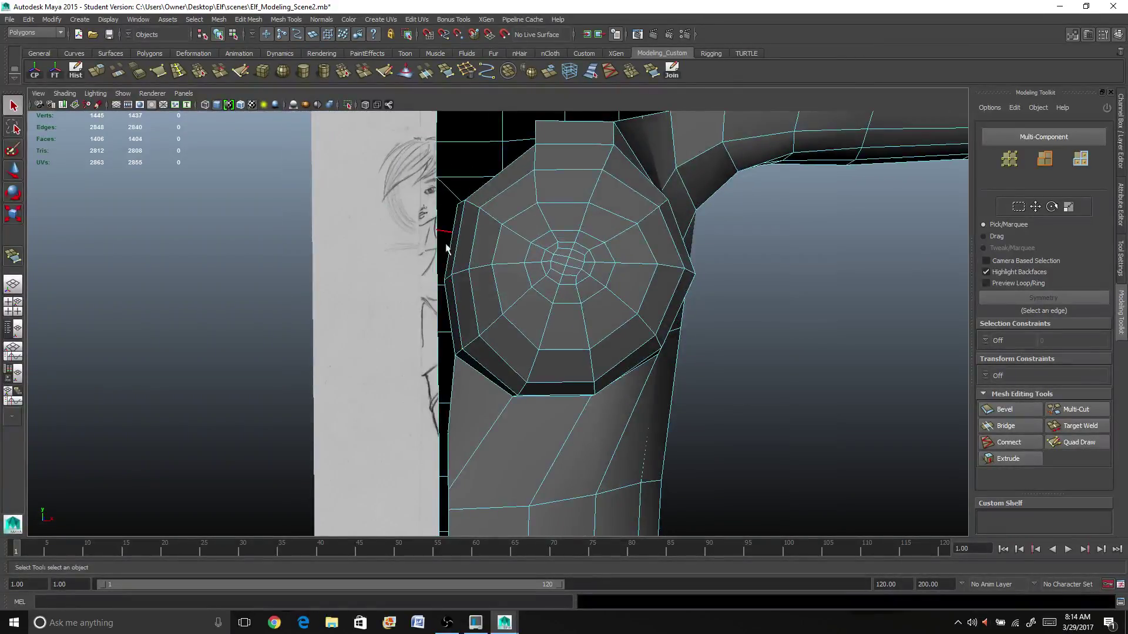
mouse_move(551, 359)
left_mouse_down("alt")
mouse_move(577, 358)
mouse_move(523, 307)
mouse_move(509, 340)
left_mouse_up("alt")
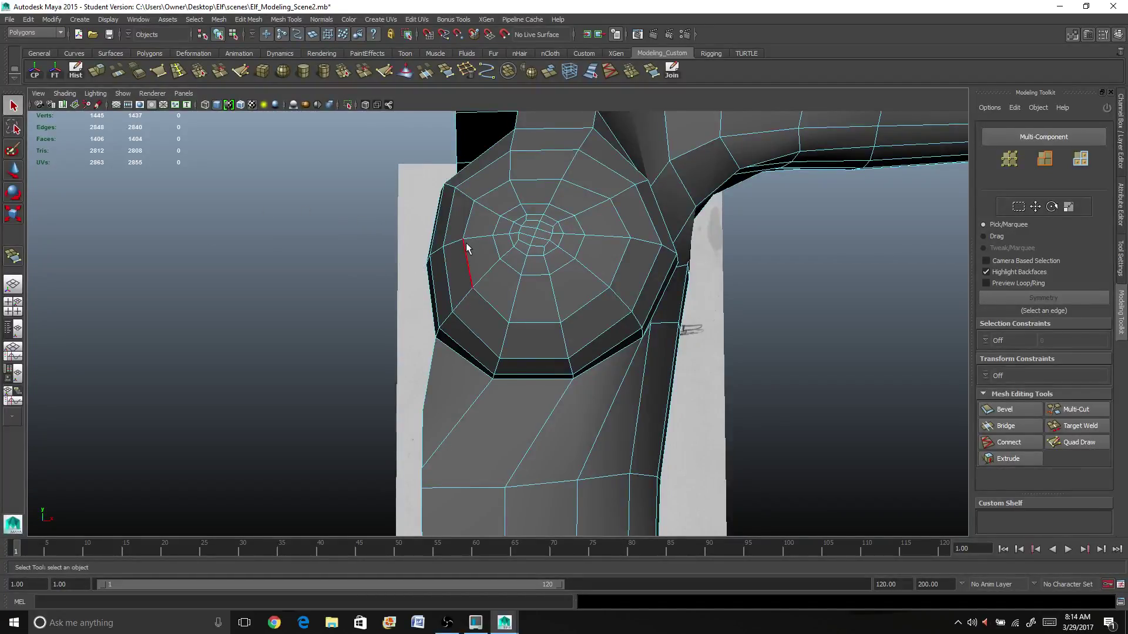
right_click_drag(466, 246, 370, 234)
mouse_move(370, 233)
left_mouse_down("alt")
mouse_move(411, 259)
mouse_move(485, 222)
left_mouse_up("alt")
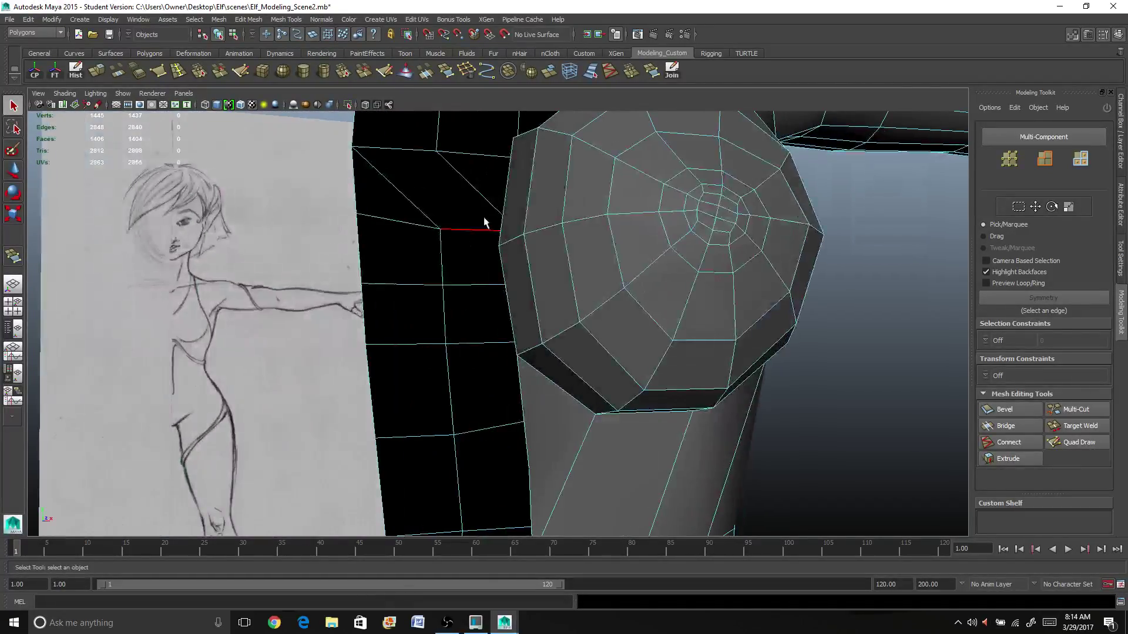
left_click(503, 224)
left_click(506, 279, "shift")
left_click_drag(506, 279, 477, 298, "alt")
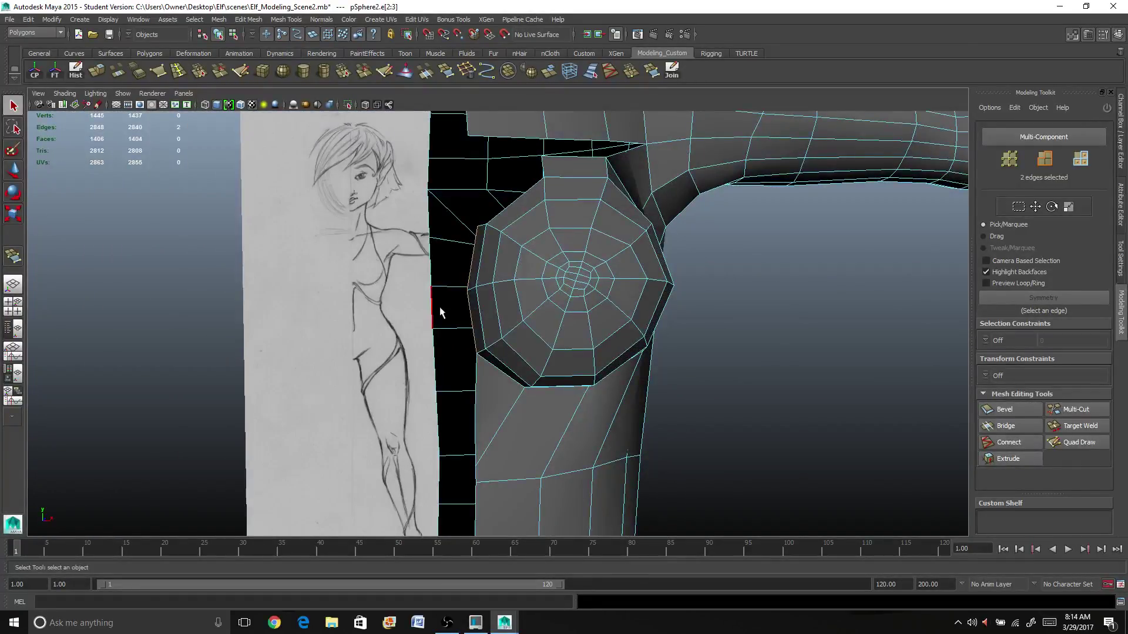
key("w")
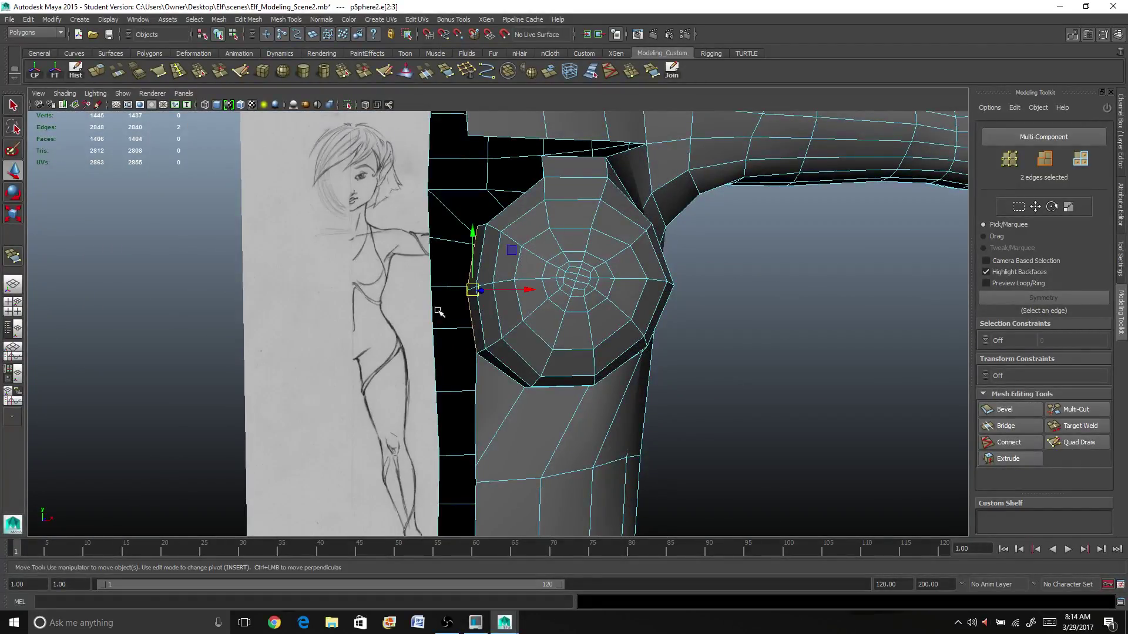
left_click_drag(527, 289, 493, 340)
key("r")
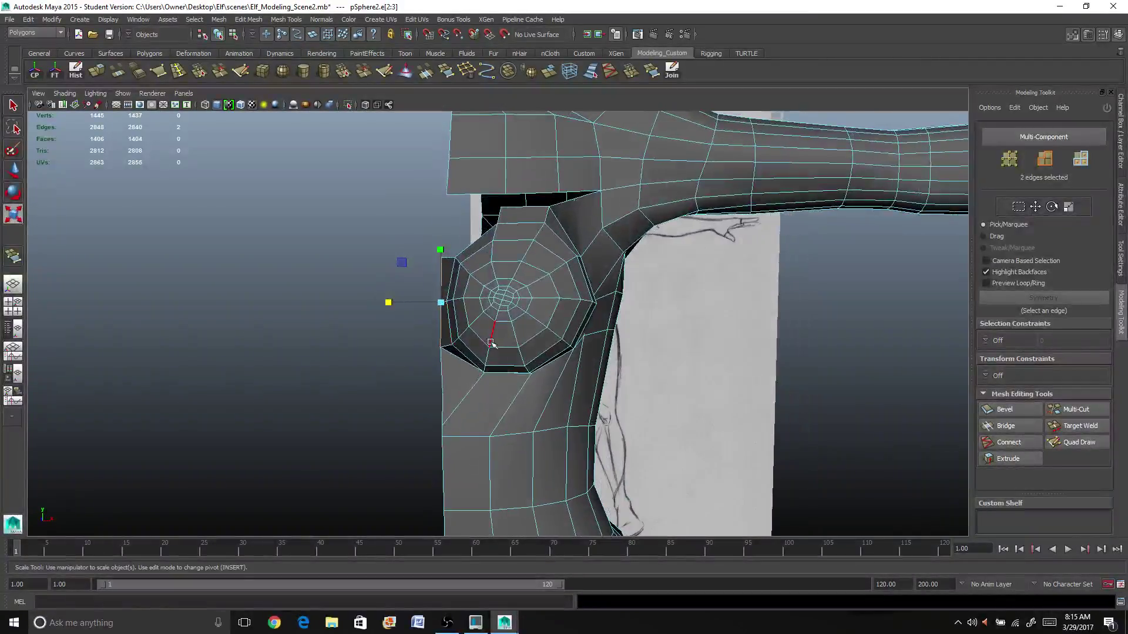
key("w")
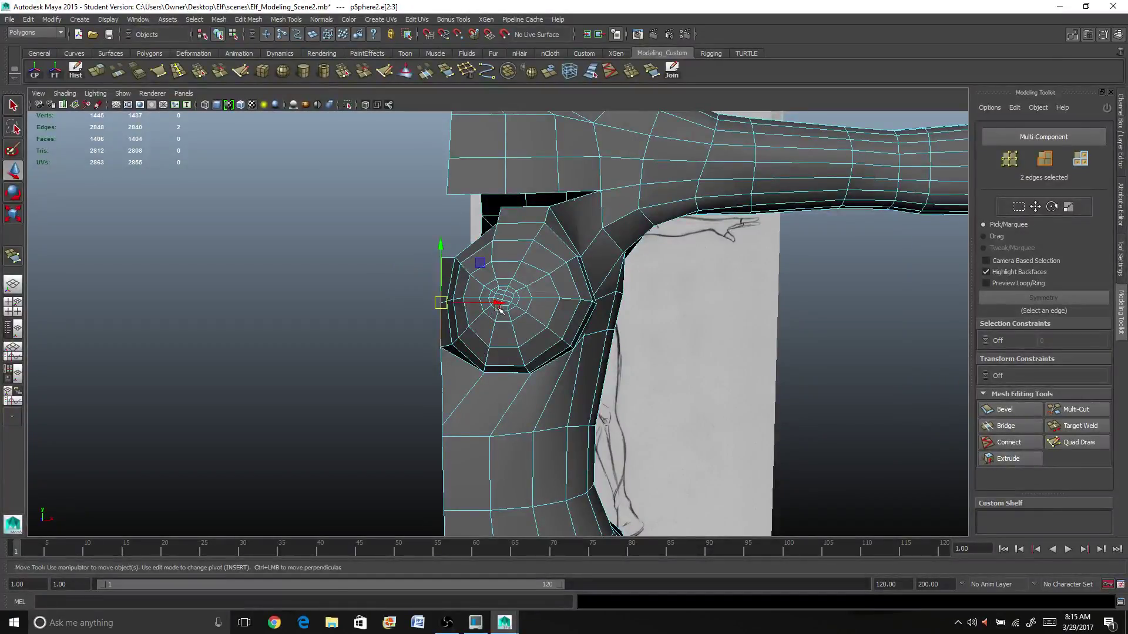
In the front view, shift the two flattened breast rim edges sideways onto the torso's centre line, and return to the perspective view
scroll(489, 315, "down", 4)
scroll(493, 320, "up", 2)
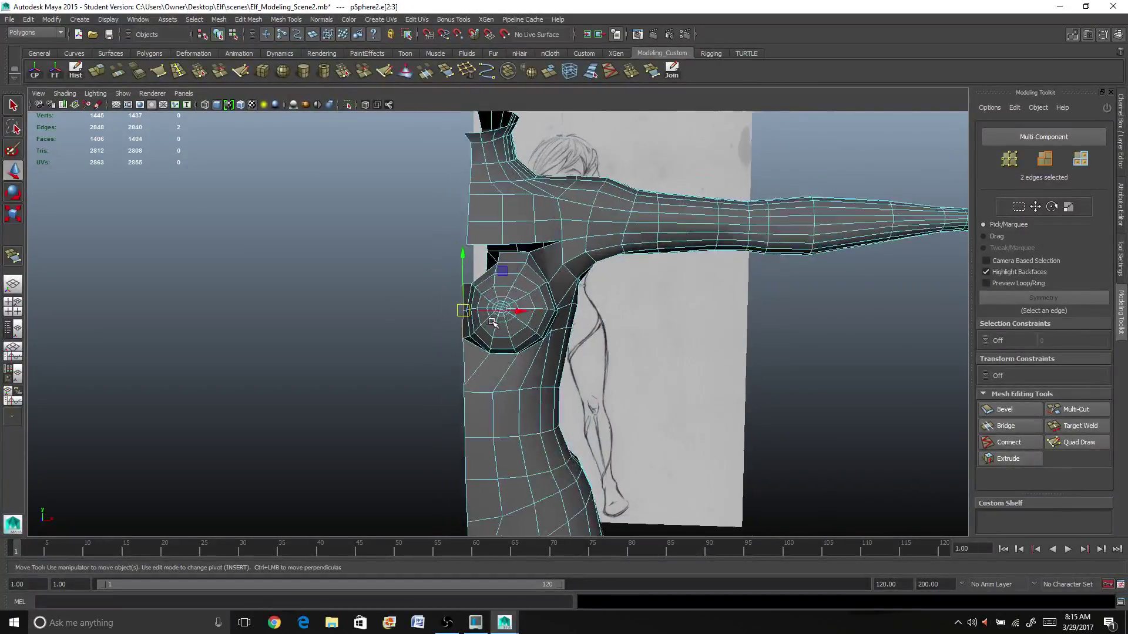
left_click_drag(497, 331, 503, 335, "alt")
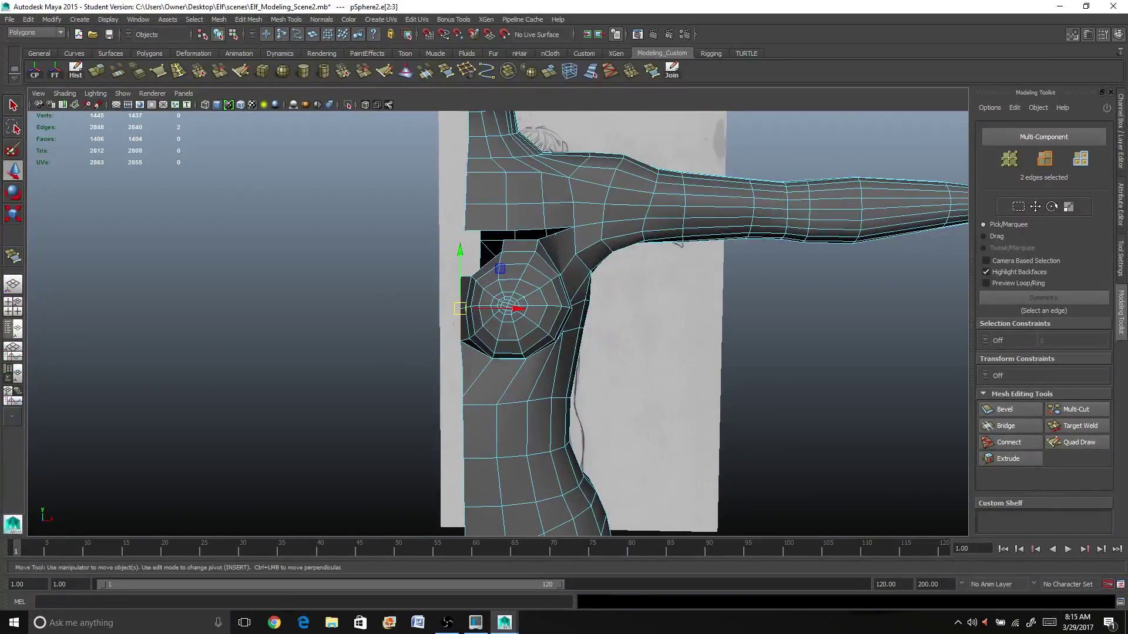
left_click(13, 306)
key("space")
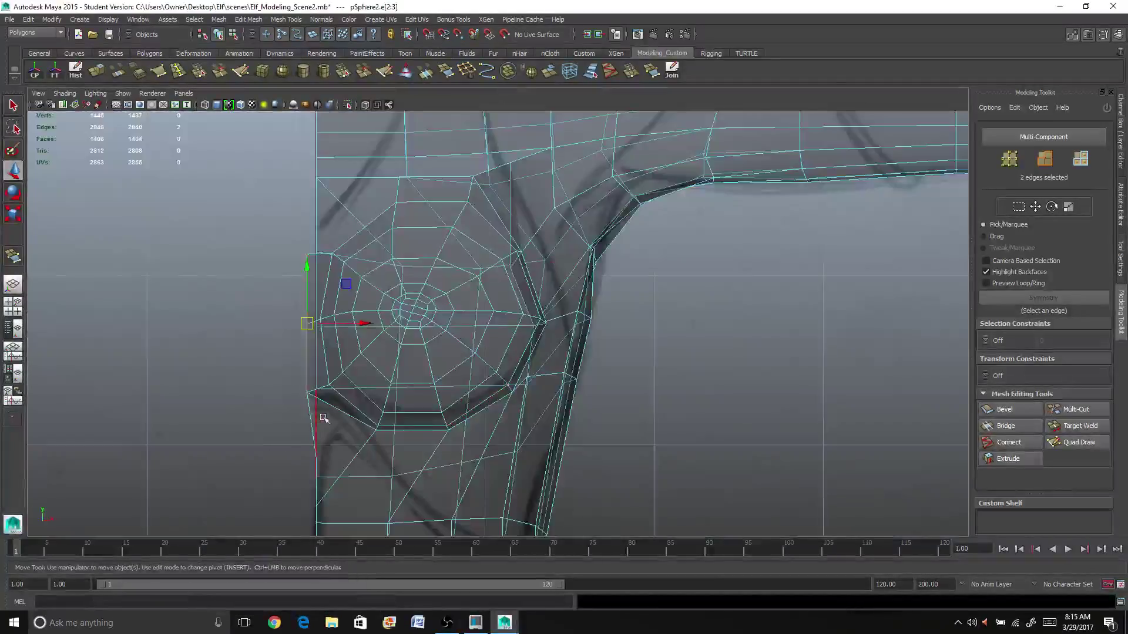
scroll(324, 416, "up", 2)
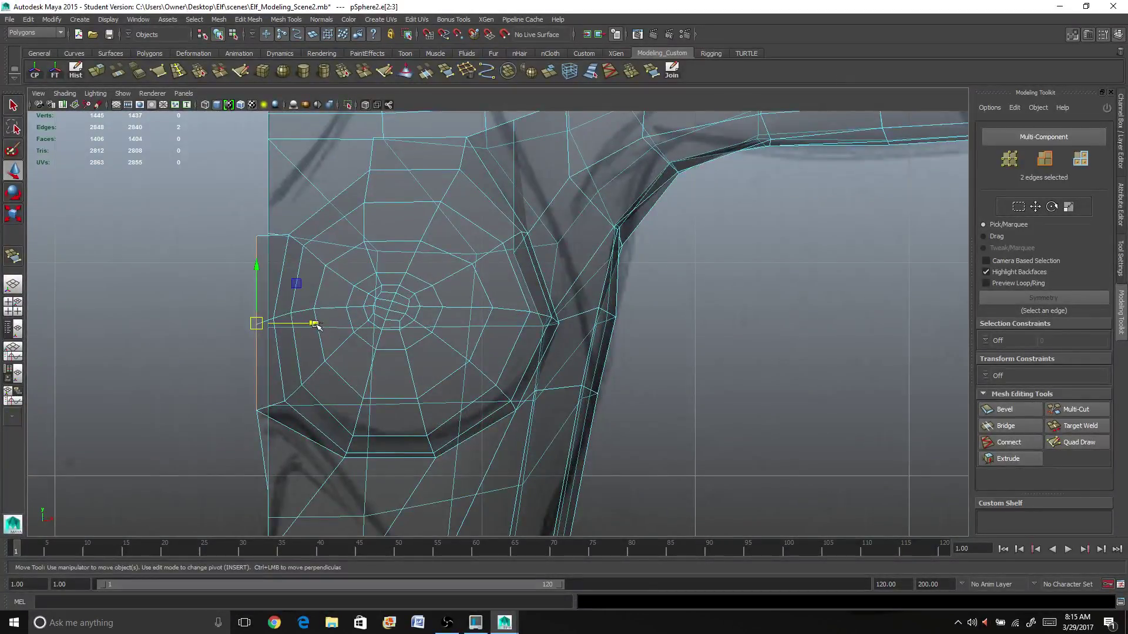
left_click_drag(316, 325, 328, 325)
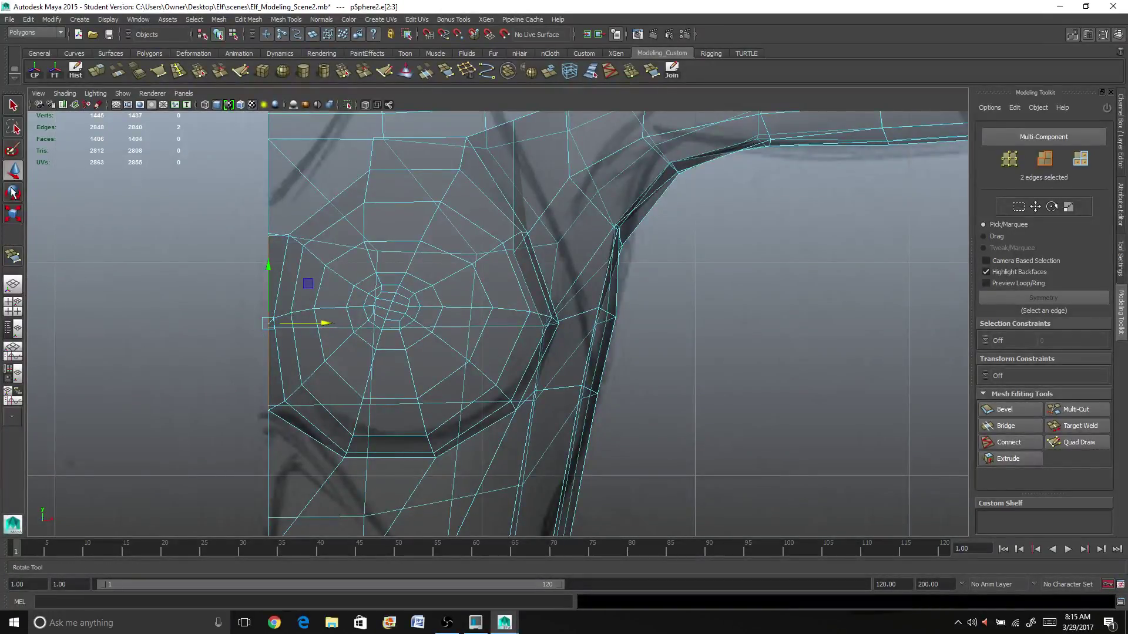
left_click(13, 285)
scroll(377, 267, "down", 1)
scroll(396, 273, "up", 5)
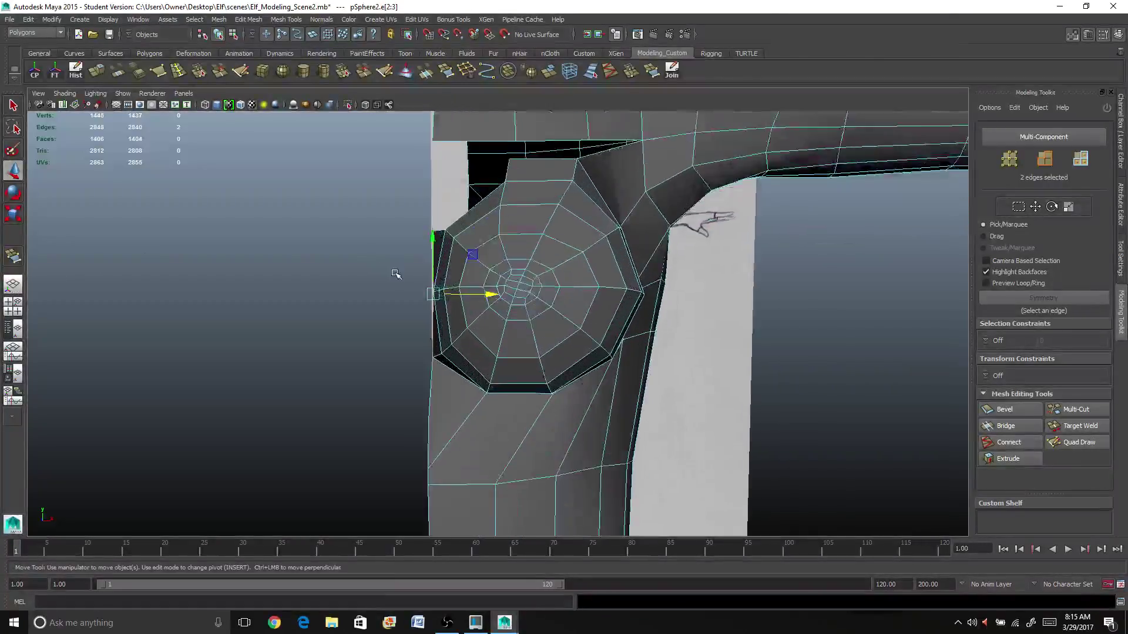
Select the two narrow faces along the breast's inner rim and shift them slightly sideways, away from the body's centre line
scroll(396, 273, "up", 2)
left_click_drag(511, 347, 523, 345, "alt")
scroll(523, 345, "up", 2)
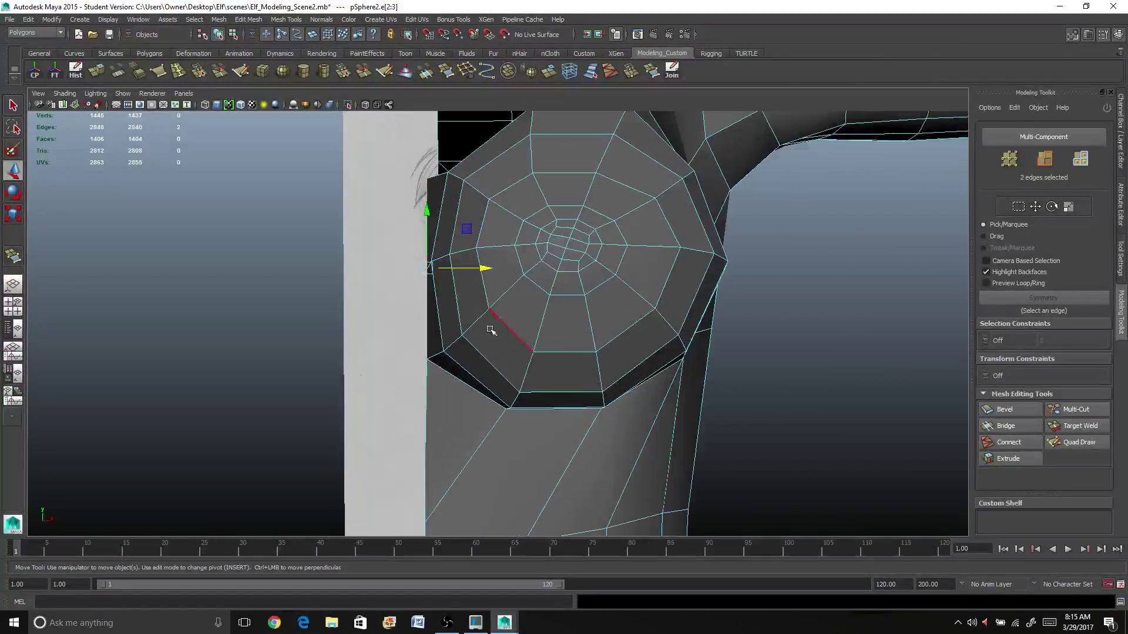
right_click_drag(447, 298, 450, 327)
left_click(452, 283)
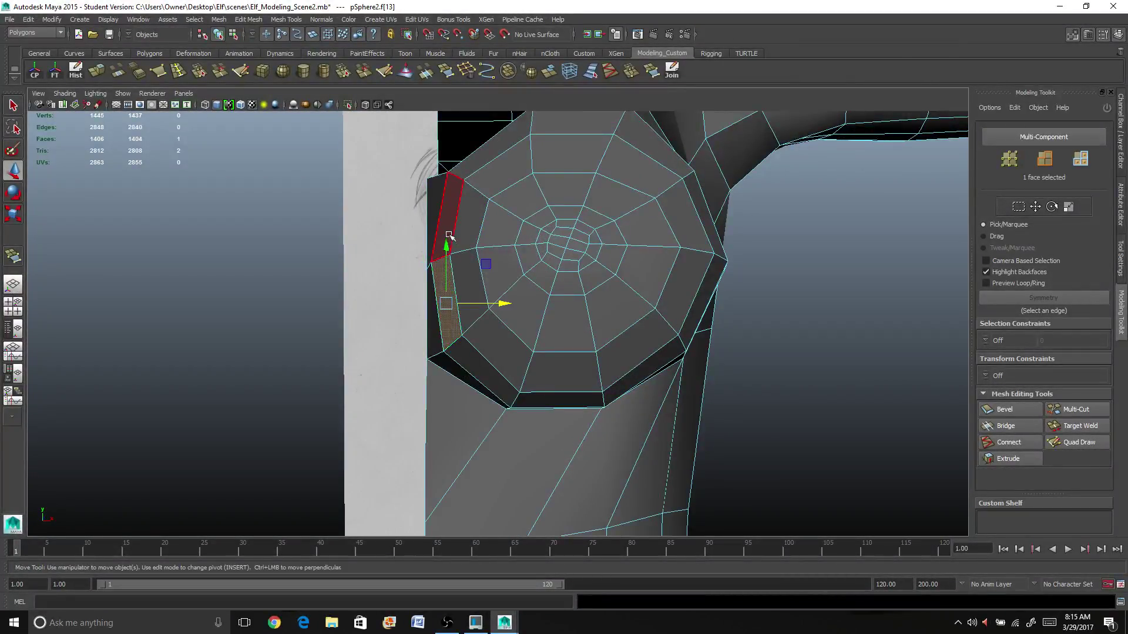
left_click(452, 231, "shift")
left_click_drag(505, 261, 512, 261)
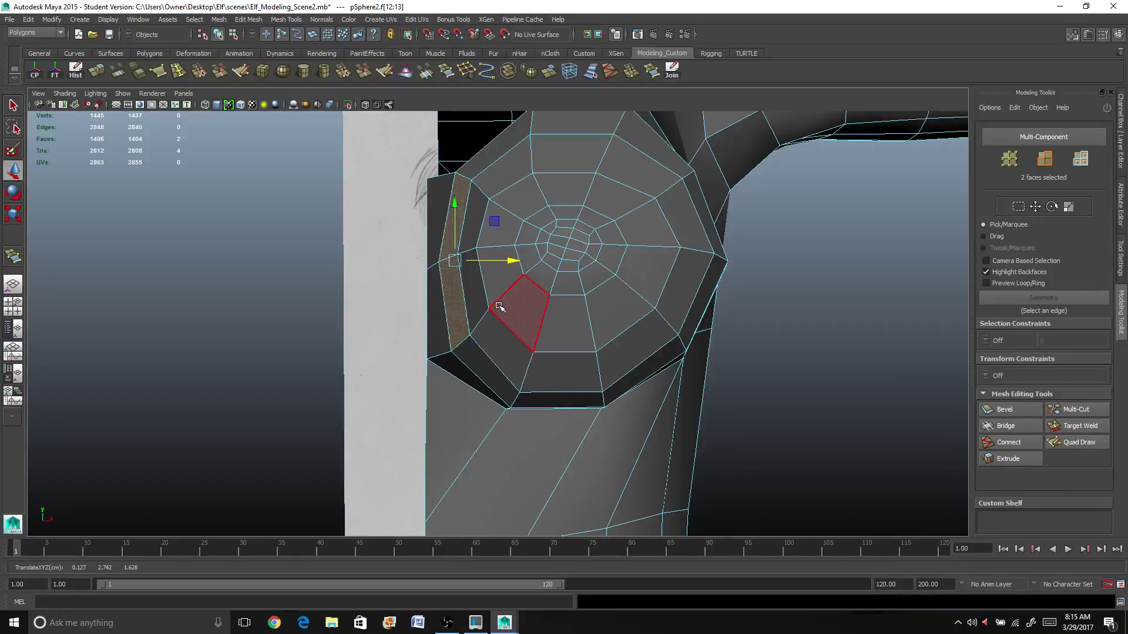
middle_click_drag(473, 262, 486, 404, "alt")
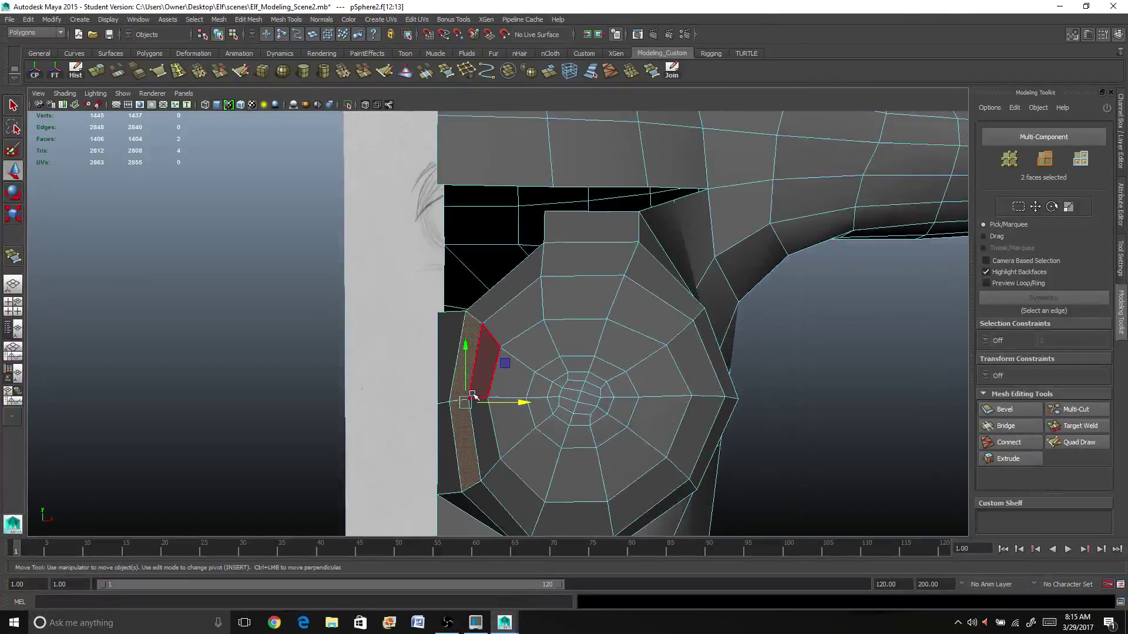
scroll(507, 303, "up", 2)
middle_click_drag(510, 300, 502, 356, "alt")
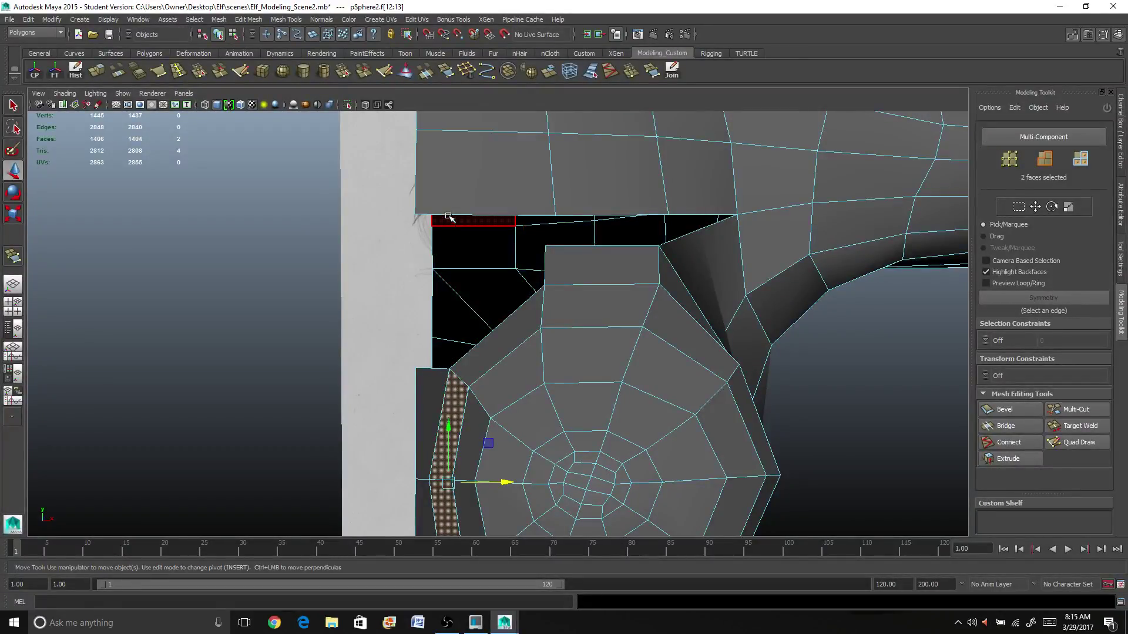
scroll(446, 210, "down", 3)
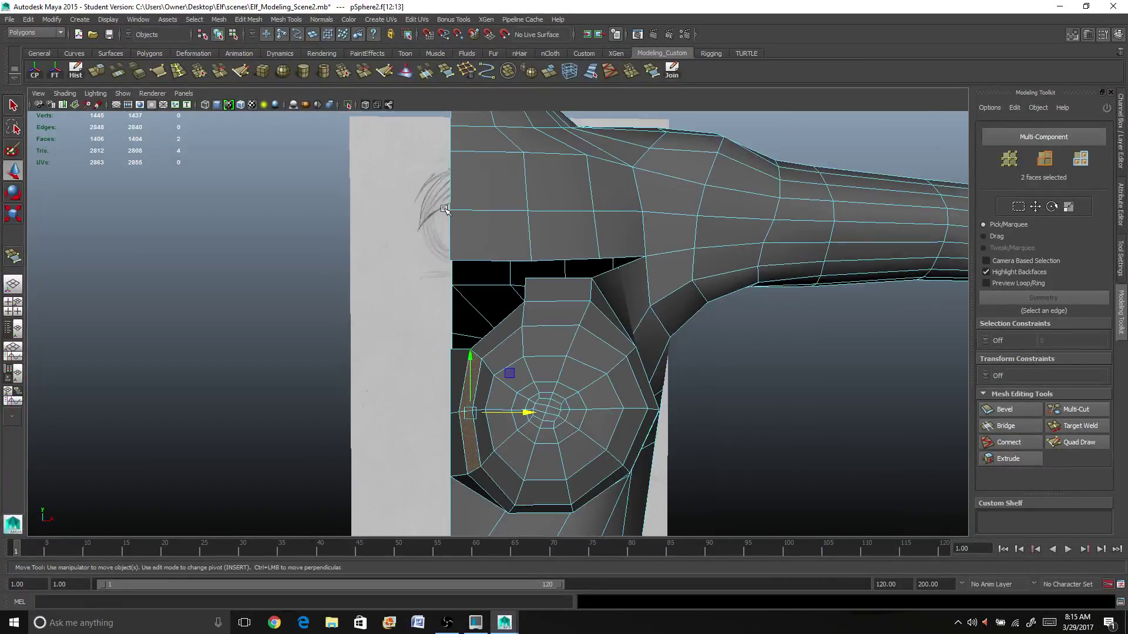
scroll(501, 255, "up", 1)
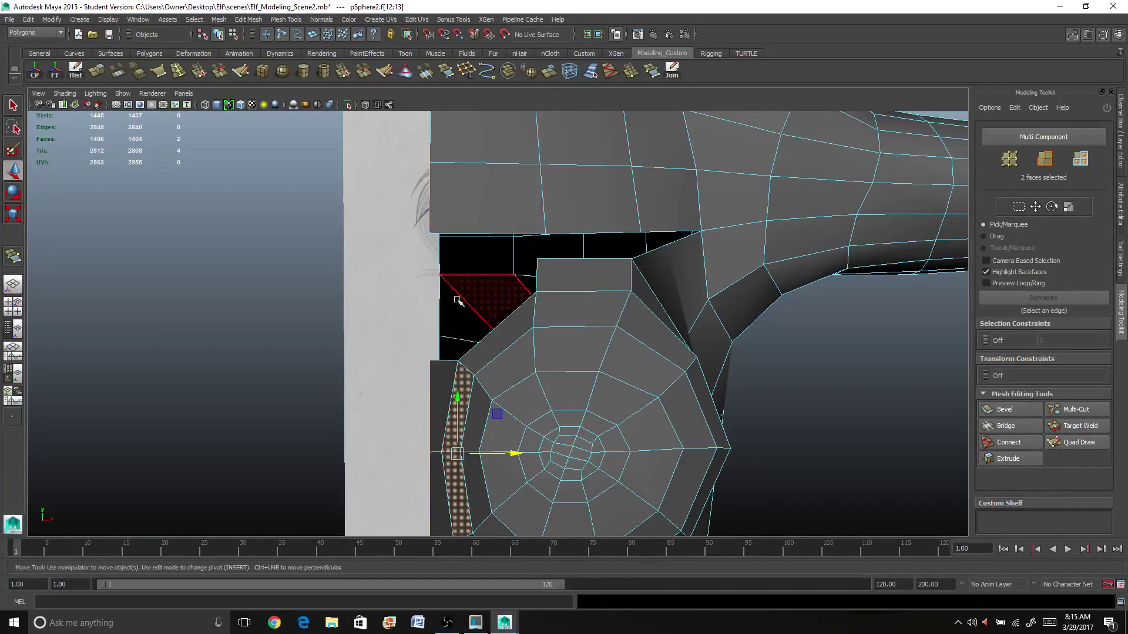
Append a polygon from the chest's lower border edge beside the centerline to the border edge above the breast's inner side
left_click_drag(461, 345, 494, 322, "alt")
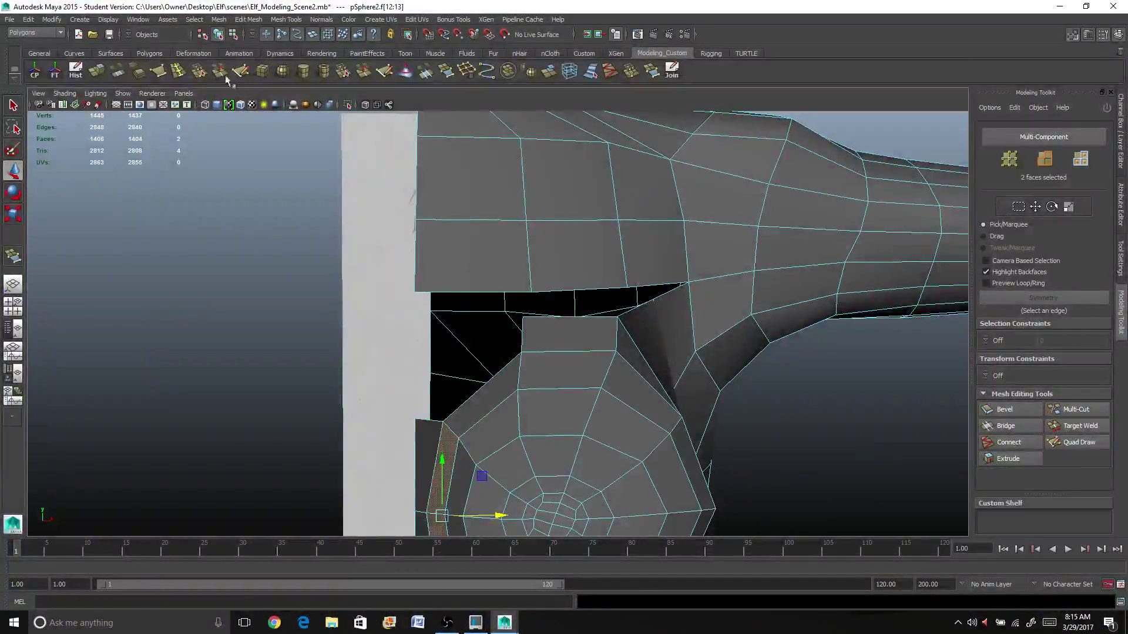
left_click(445, 71)
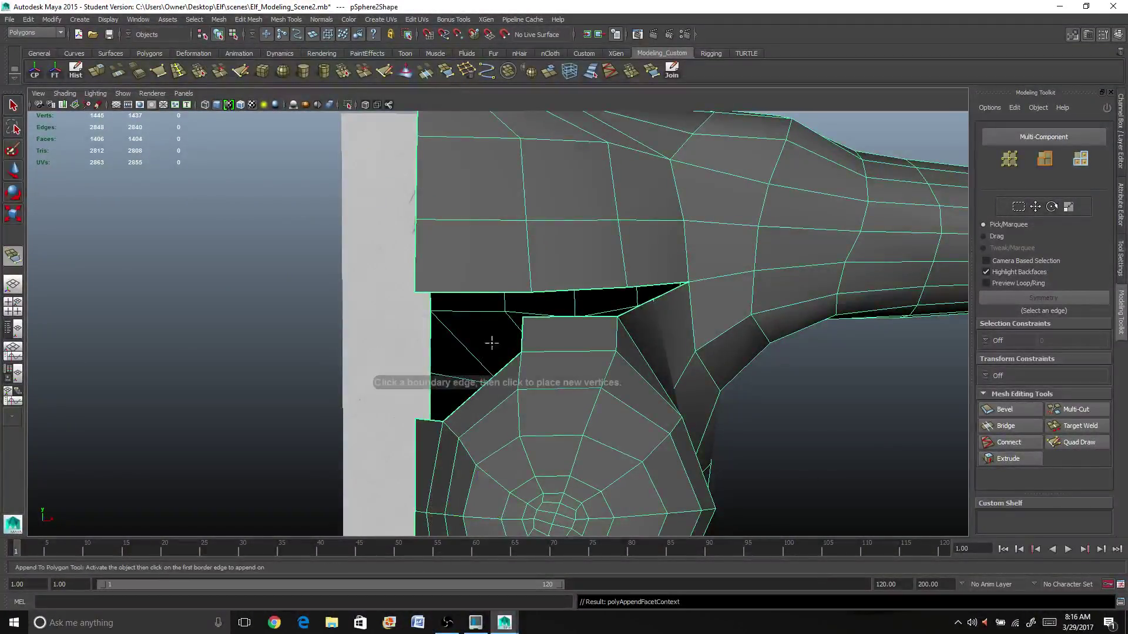
left_click(433, 419)
left_click(433, 420)
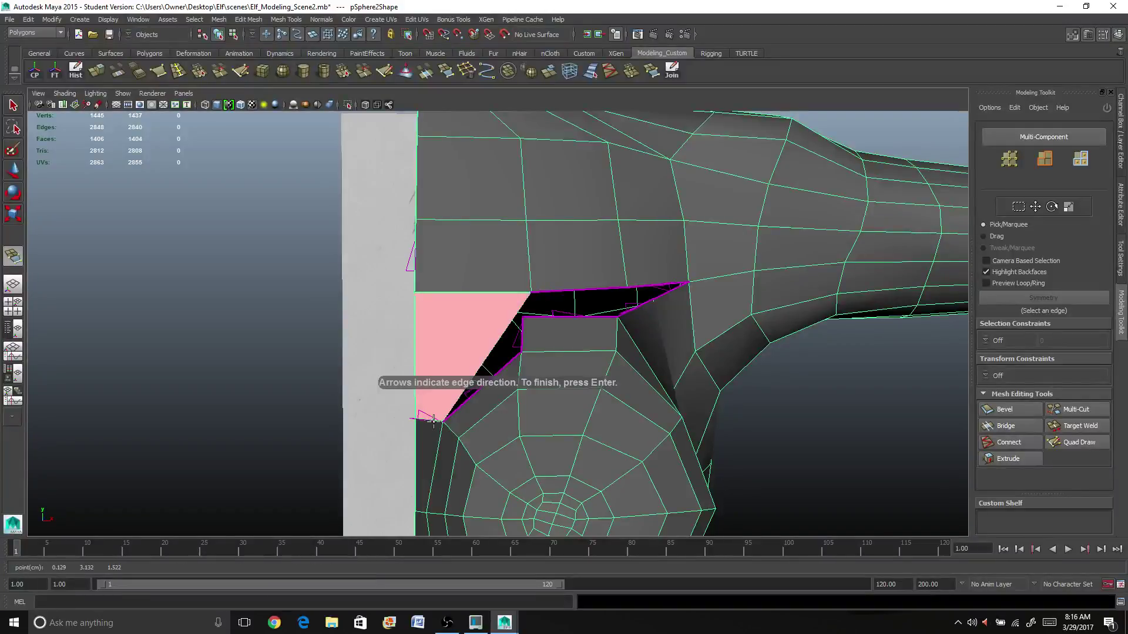
key("Return")
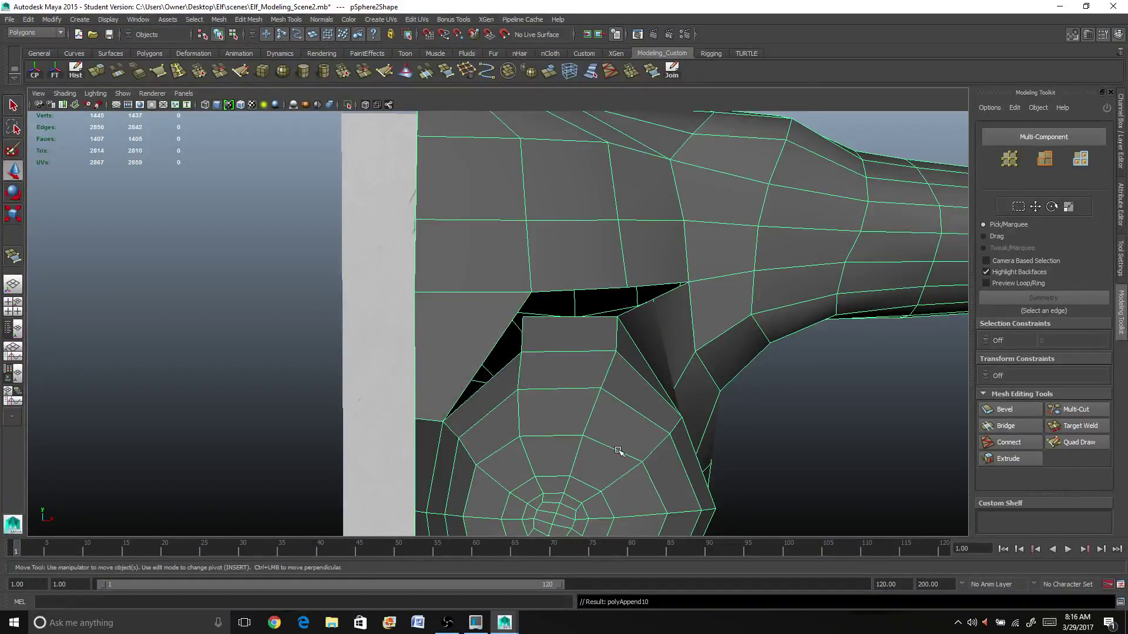
Delete the protruding face on the breast's upper edge, just below the gap in the chest
left_click_drag(614, 453, 575, 358, "alt")
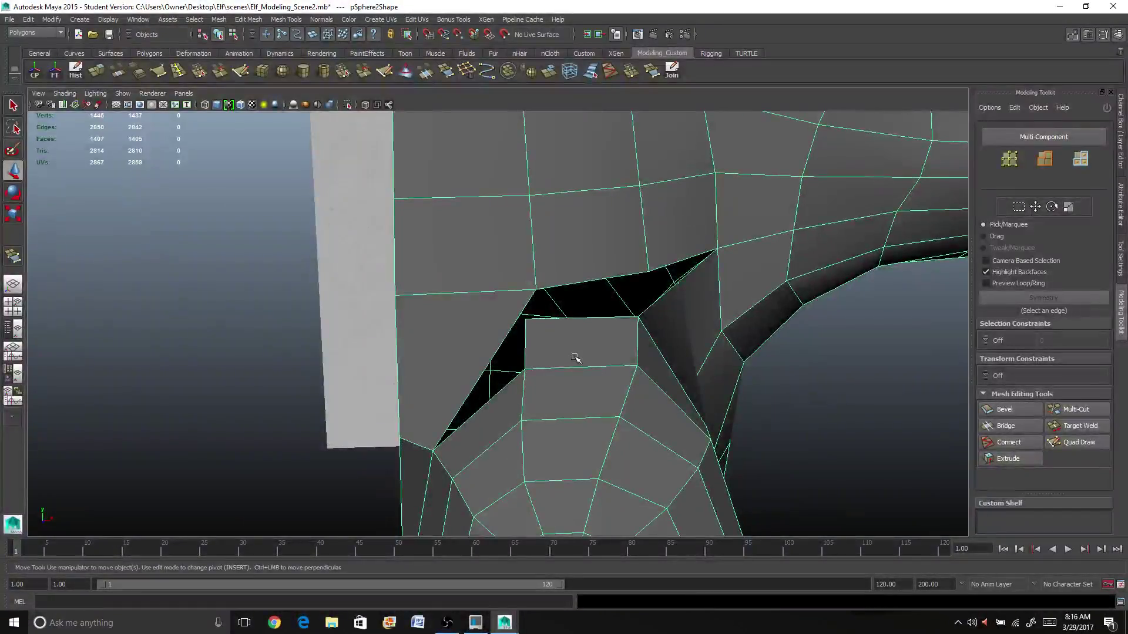
right_click_drag(573, 358, 579, 370)
left_click(583, 346)
mouse_move(583, 346)
left_mouse_down("alt")
mouse_move(551, 355)
mouse_move(568, 357)
left_mouse_up("alt")
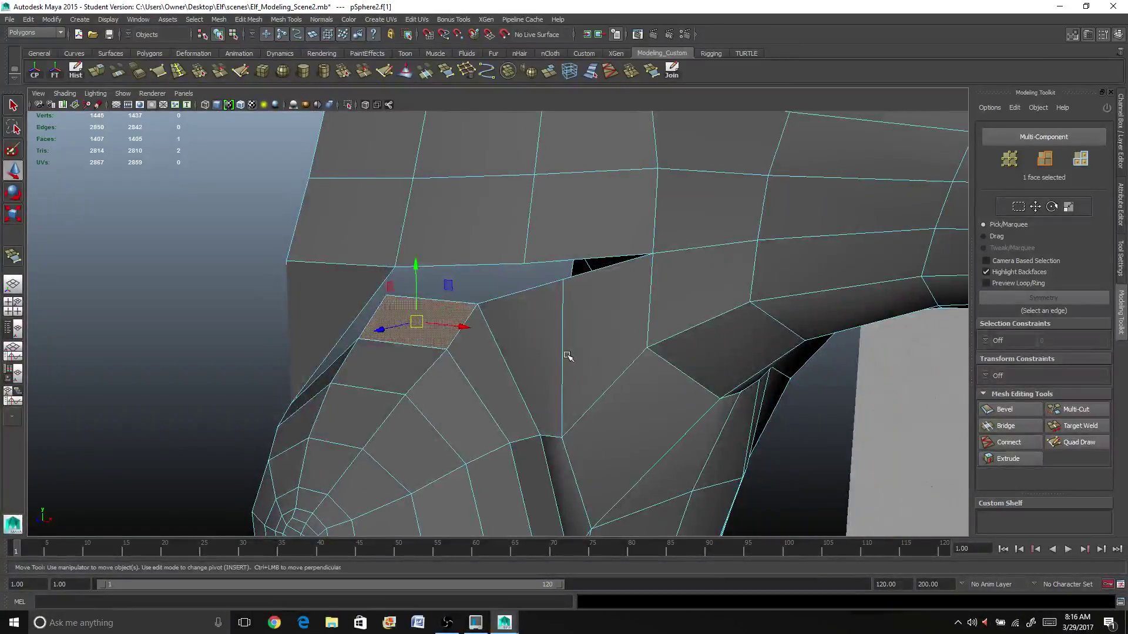
key("Delete")
Move the two border vertices on the breast's upper outer side outward along X, and lower the one nearer the breast slightly
left_click_drag(370, 335, 409, 345, "alt")
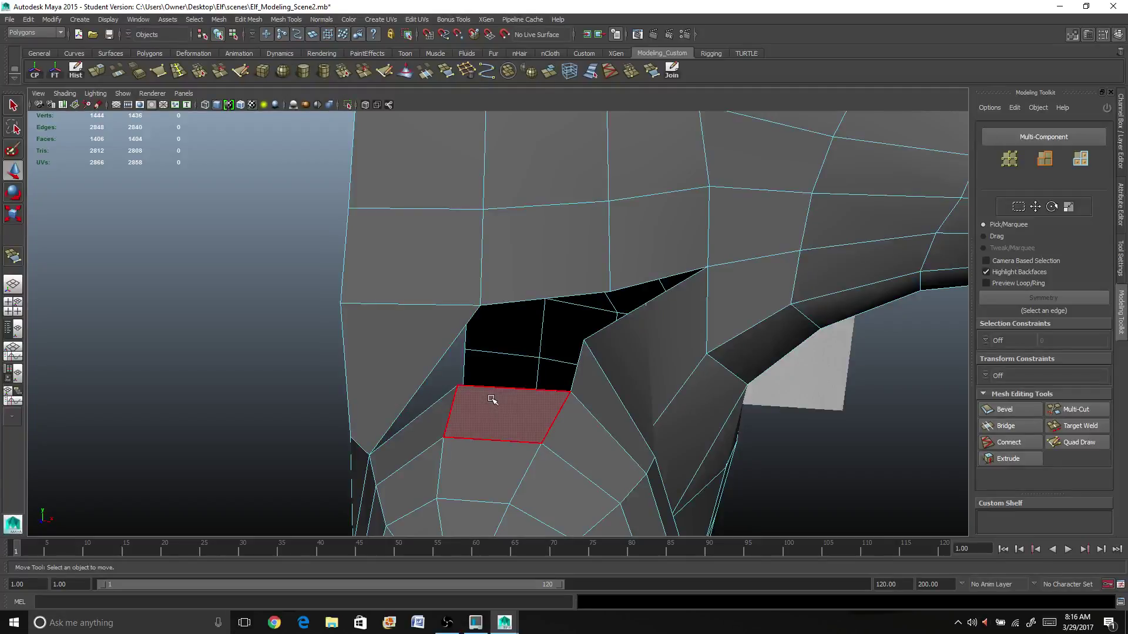
left_click_drag(584, 383, 519, 319, "alt")
right_click_drag(519, 322, 479, 321)
left_click(497, 272)
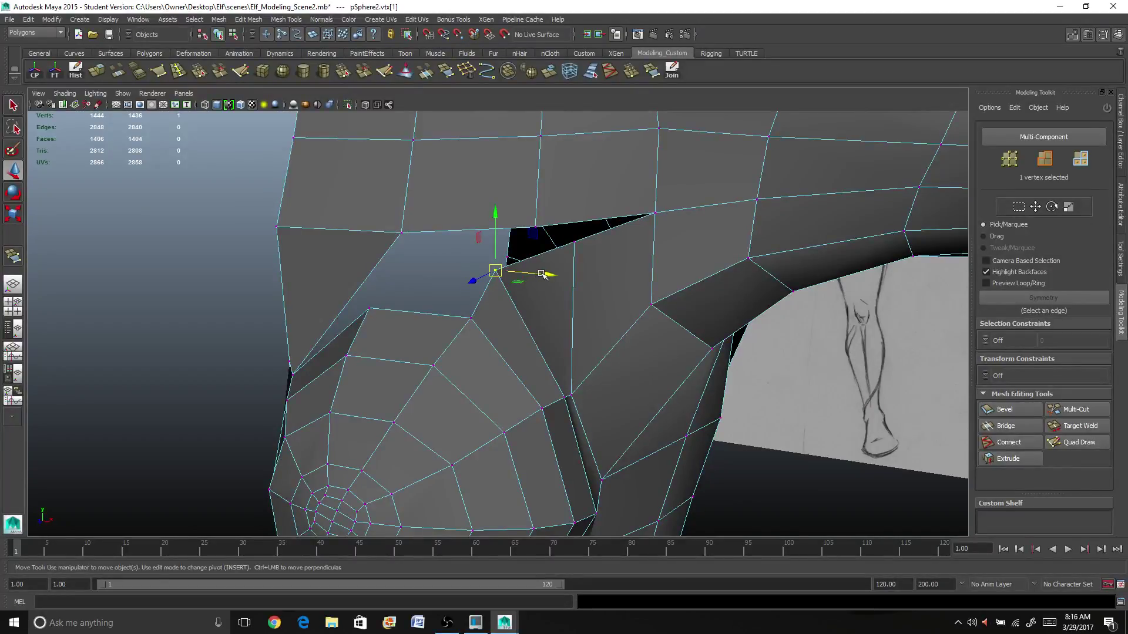
left_click_drag(543, 278, 572, 285)
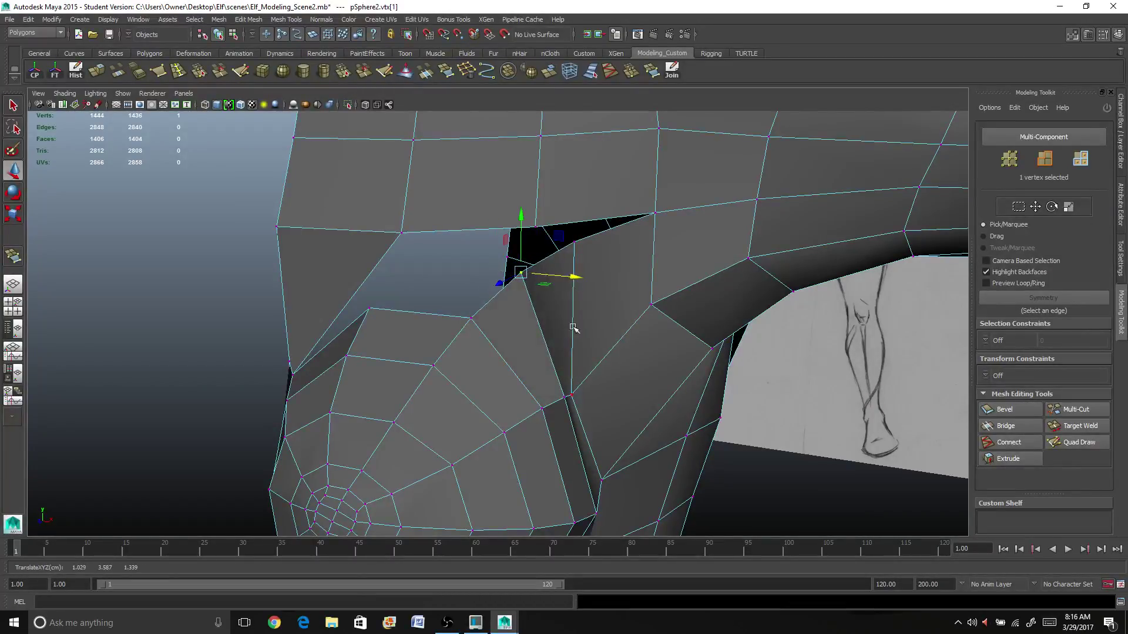
left_click(576, 242)
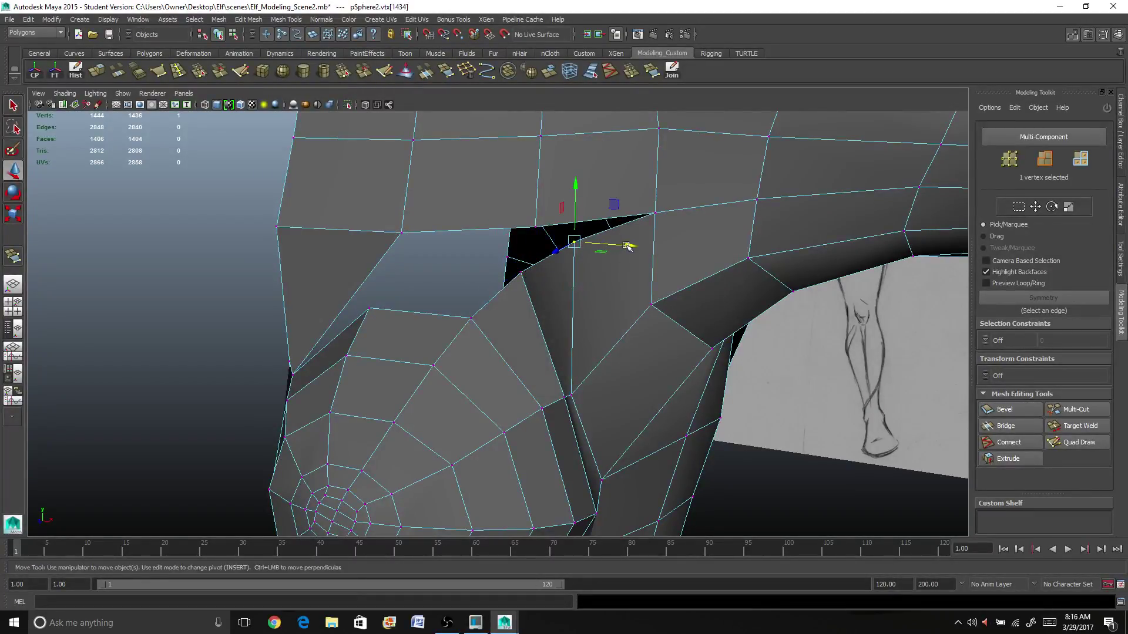
left_click_drag(628, 245, 640, 246)
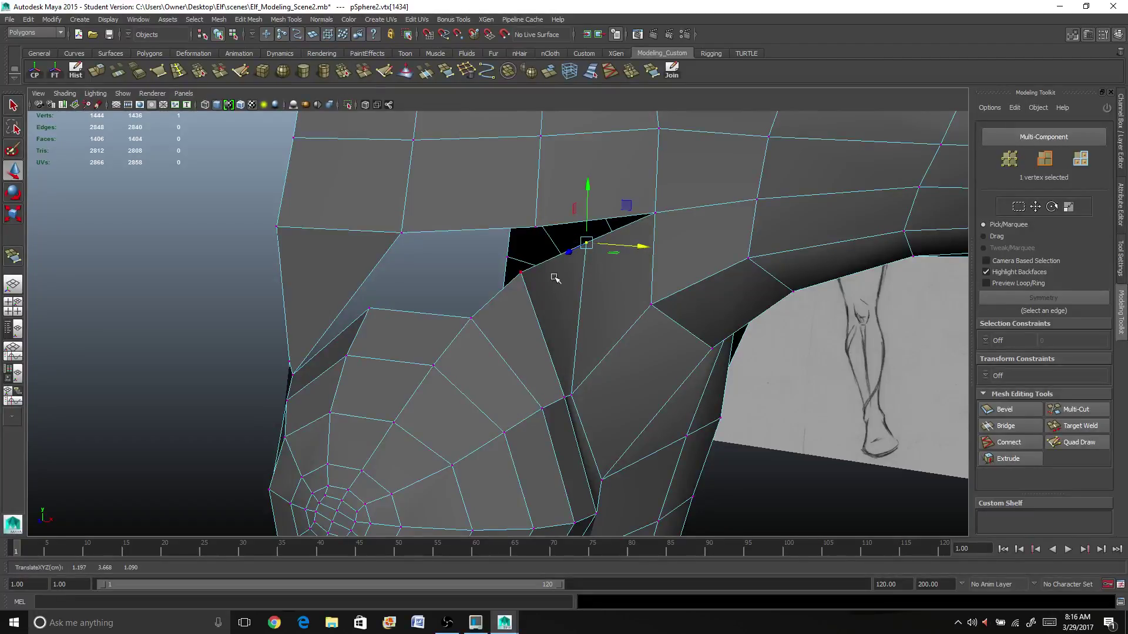
left_click(523, 270)
left_click(520, 275)
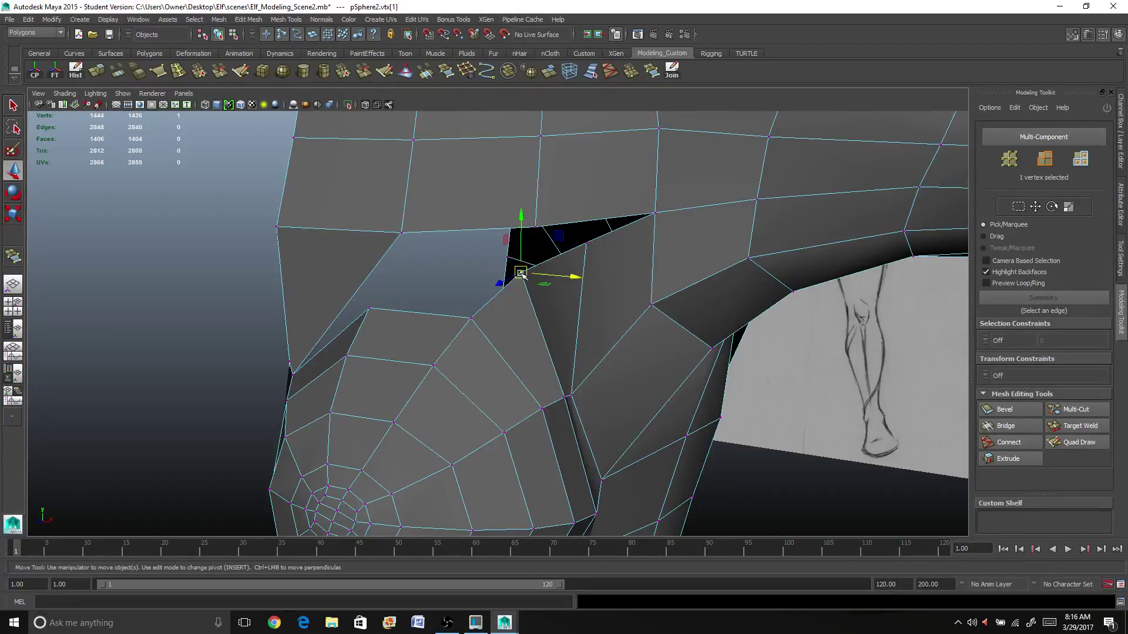
left_click_drag(522, 224, 531, 232)
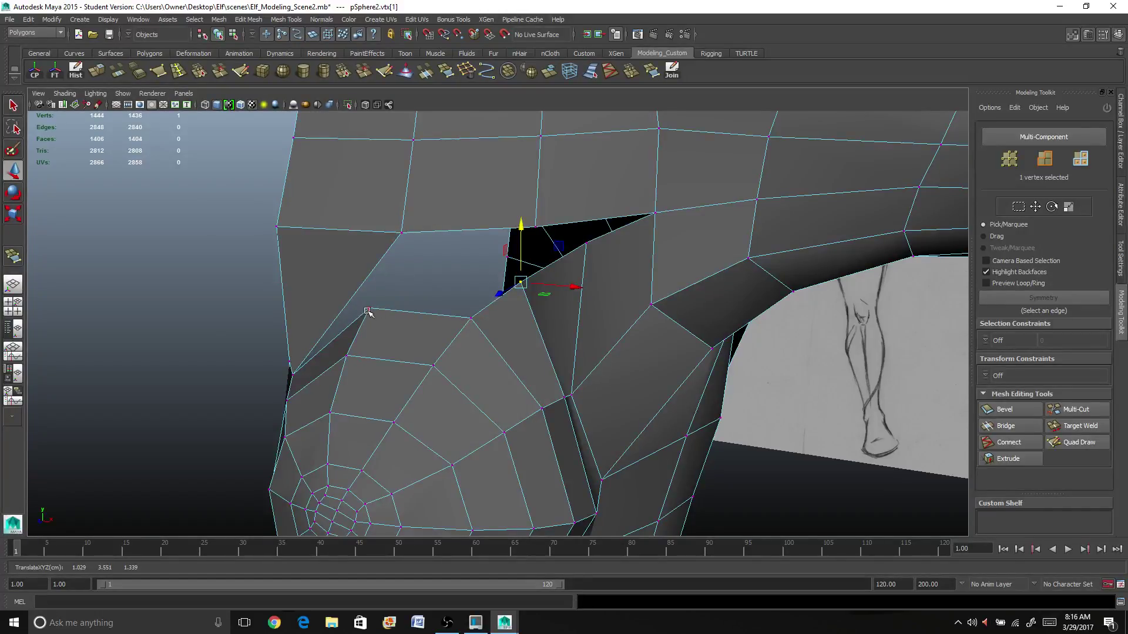
Slide the two chest border vertices above the gap along X toward the body's centerline
left_click_drag(386, 336, 452, 317, "alt")
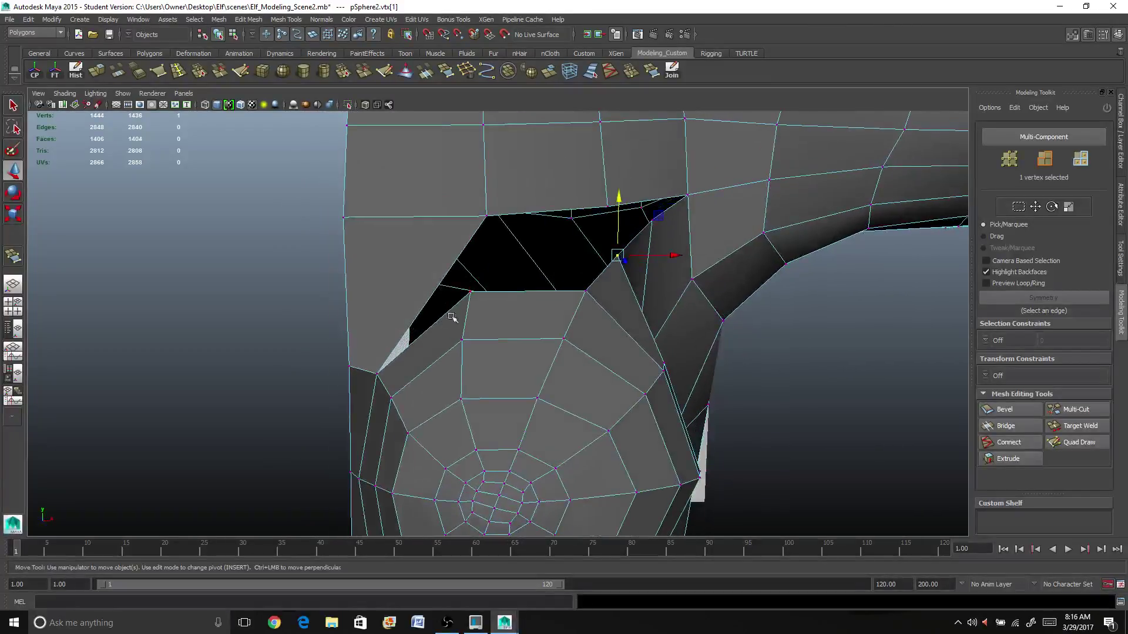
left_click(482, 217)
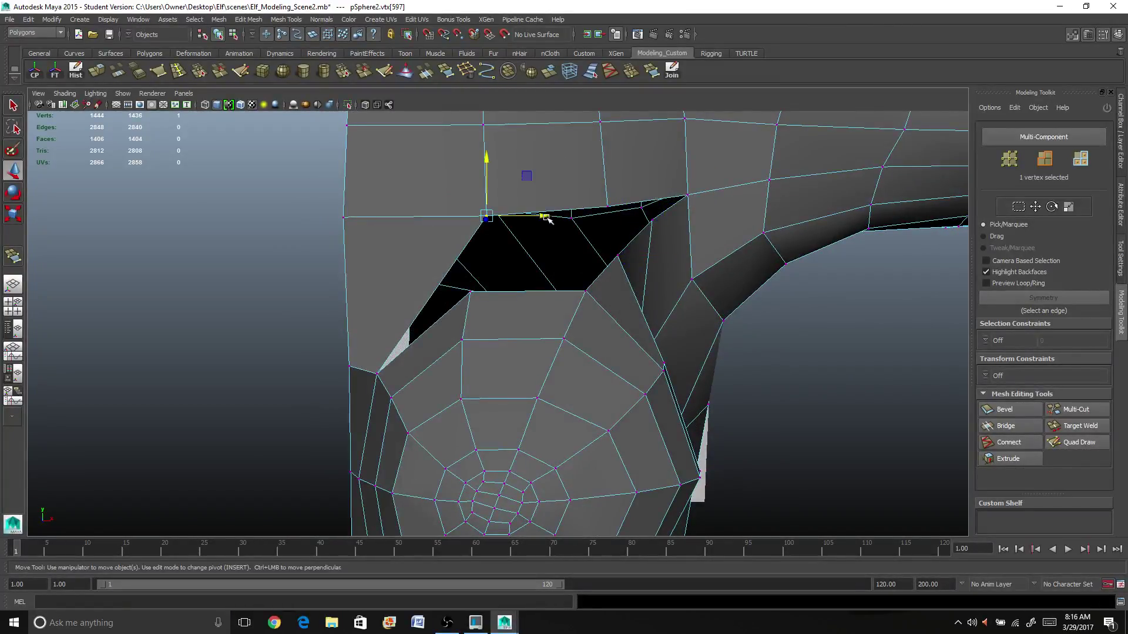
middle_click_drag(539, 216, 468, 210)
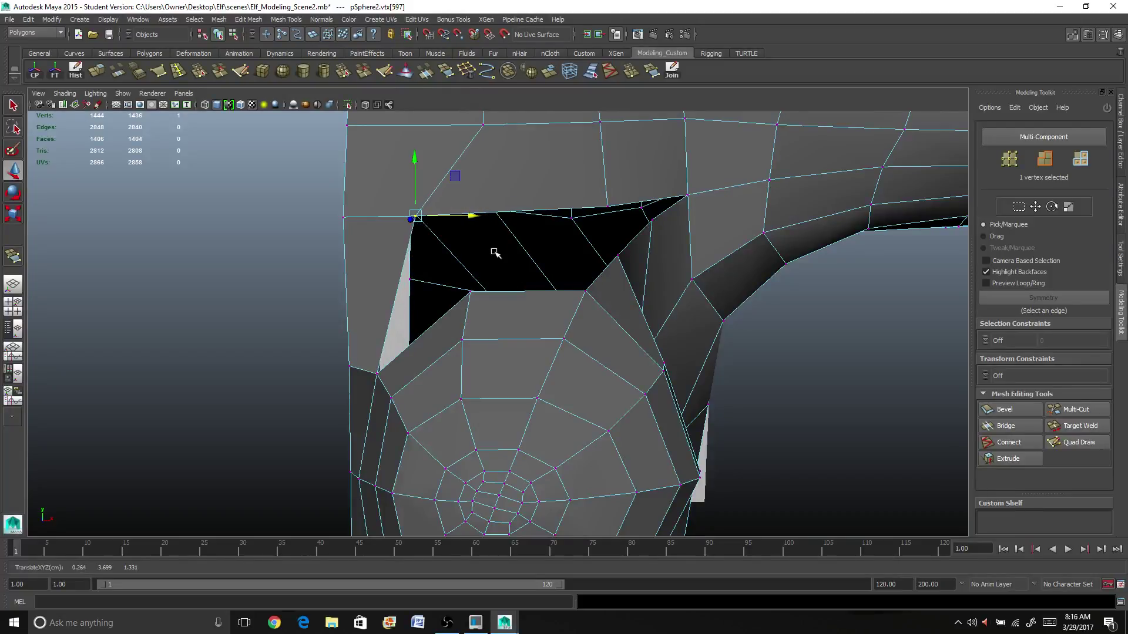
left_click(606, 206)
middle_click_drag(667, 209, 570, 218)
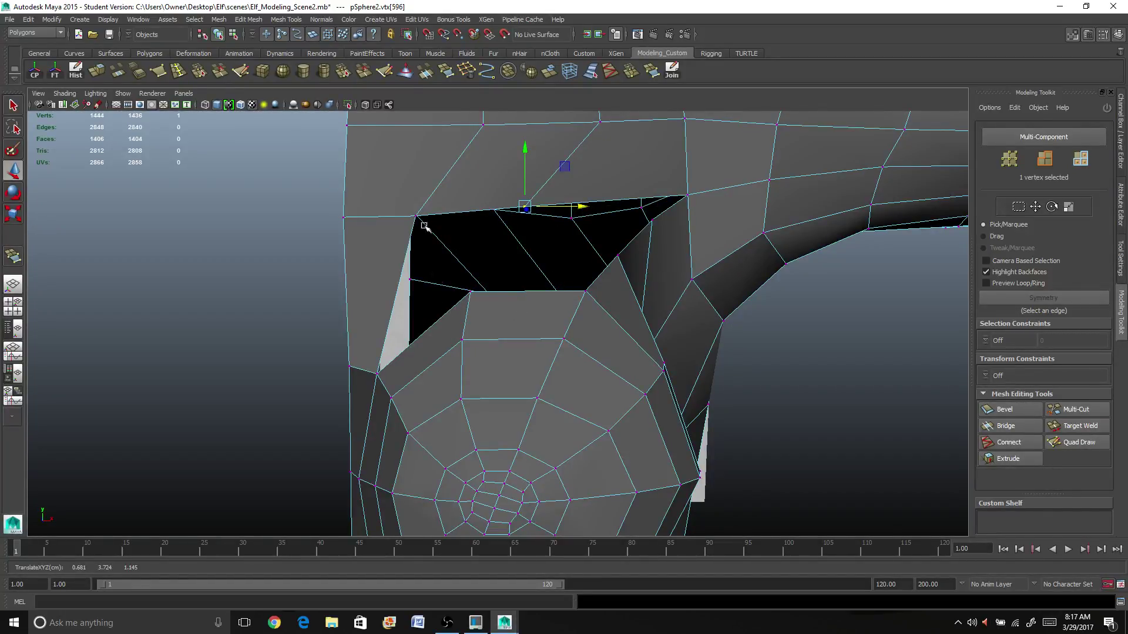
Append two neighboring polygons between the chest's lower border and the breast's upper edge to fill the inner part of the gap
left_click(445, 70)
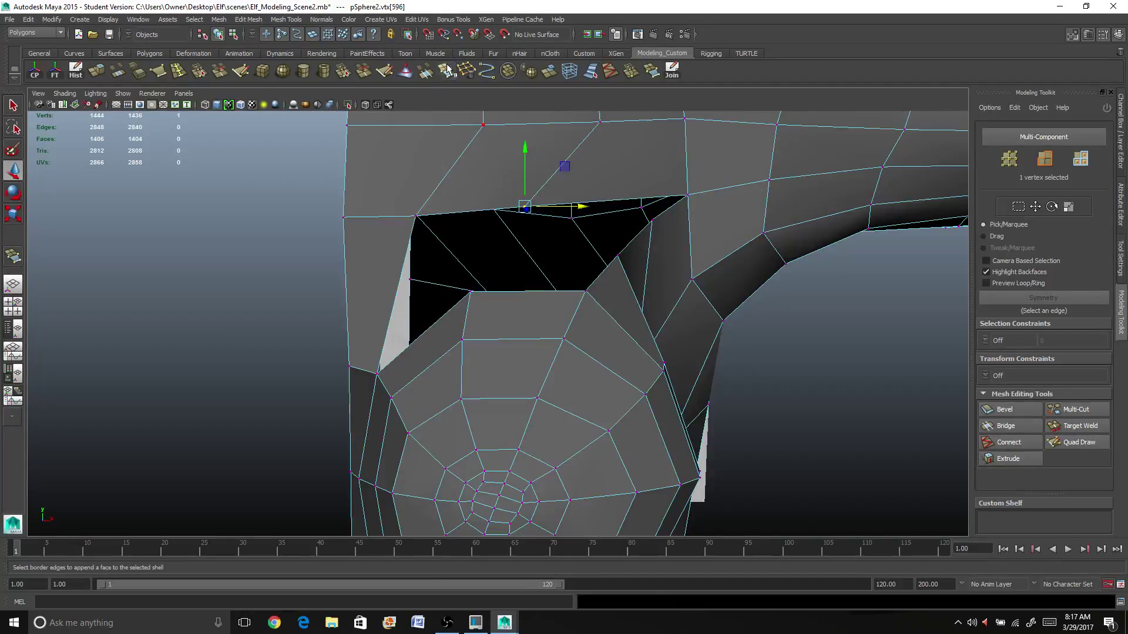
left_click(439, 214)
left_click(439, 318)
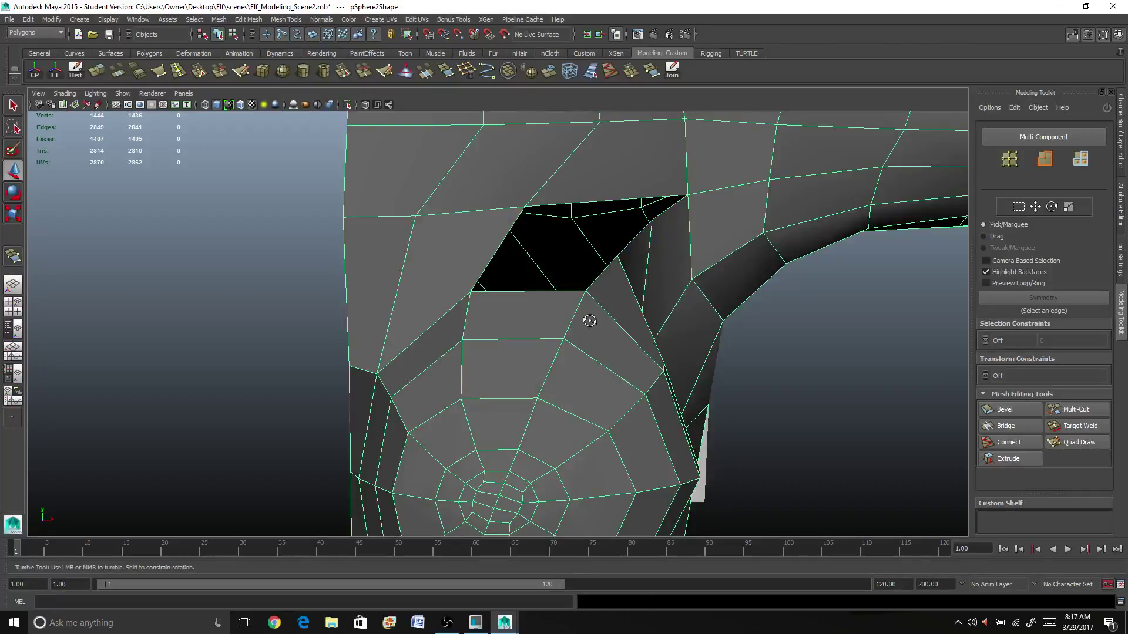
mouse_move(587, 319)
left_mouse_down("alt")
mouse_move(558, 320)
mouse_move(542, 297)
left_mouse_up("alt")
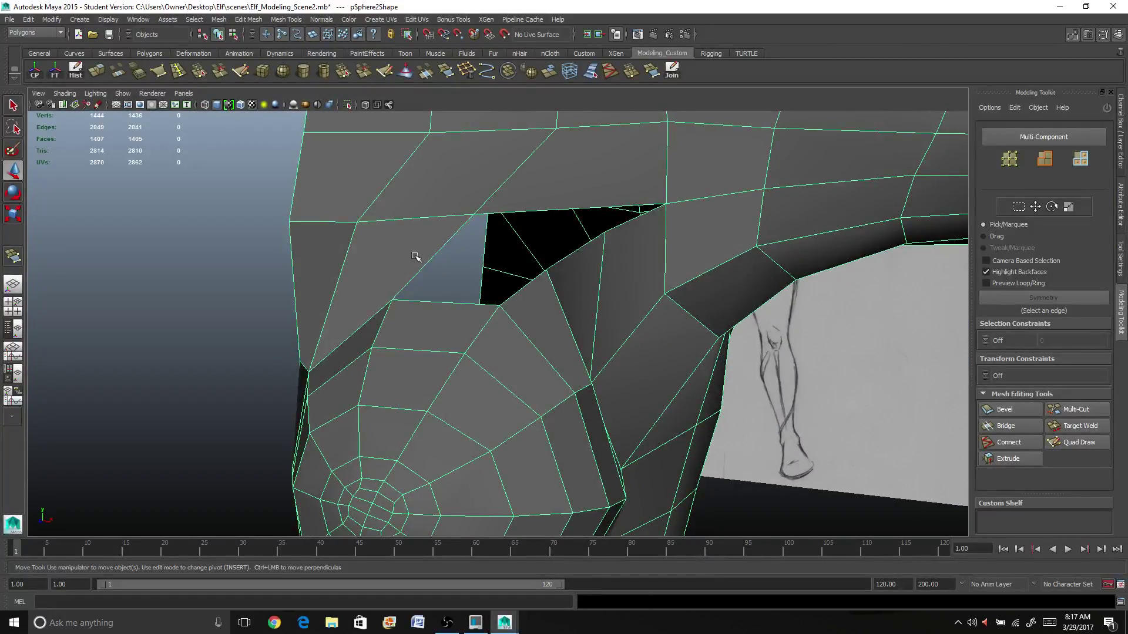
key("g")
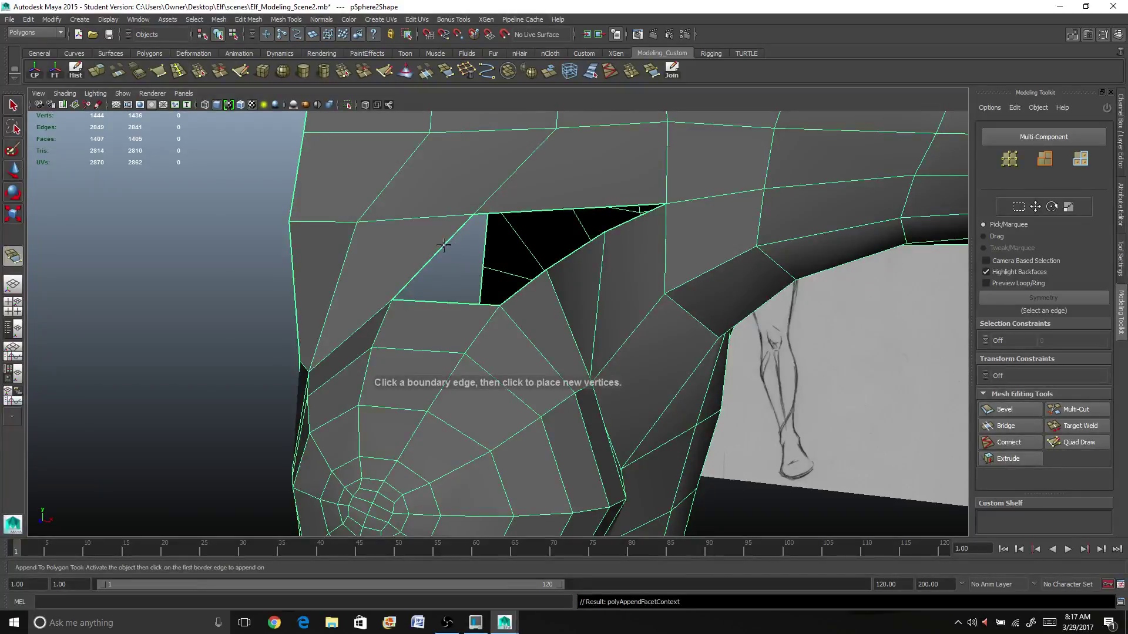
left_click(444, 246)
left_click(531, 280)
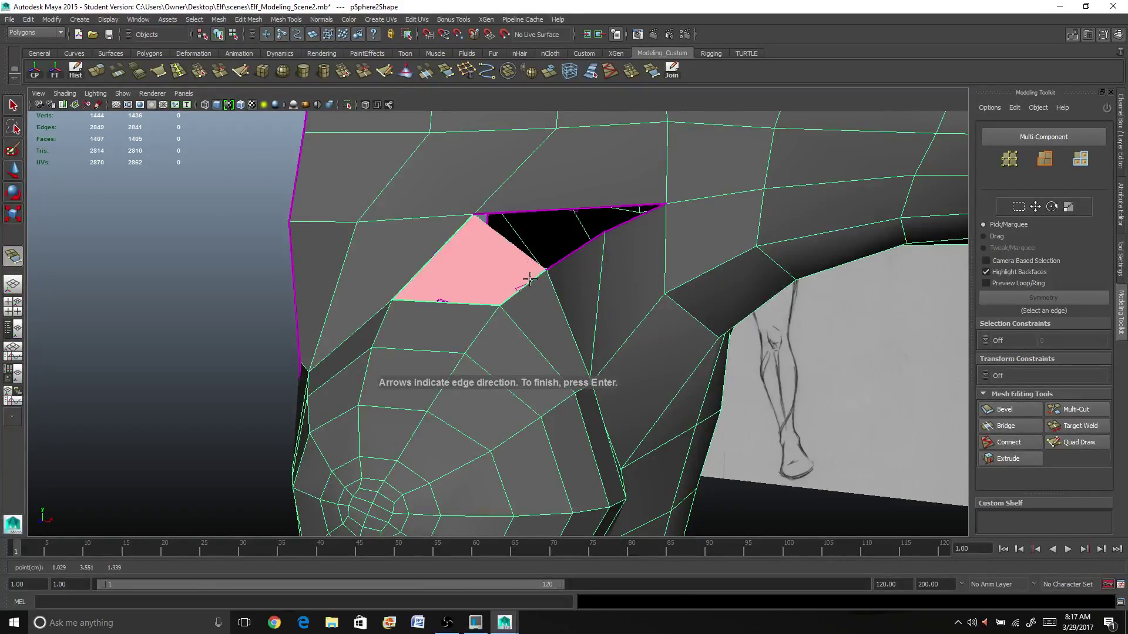
key("Return")
Lower the border vertex beneath the remaining hole and move the chest vertex at the hole's outer corner inward along X
right_click_drag(595, 240, 596, 235)
left_click(599, 234)
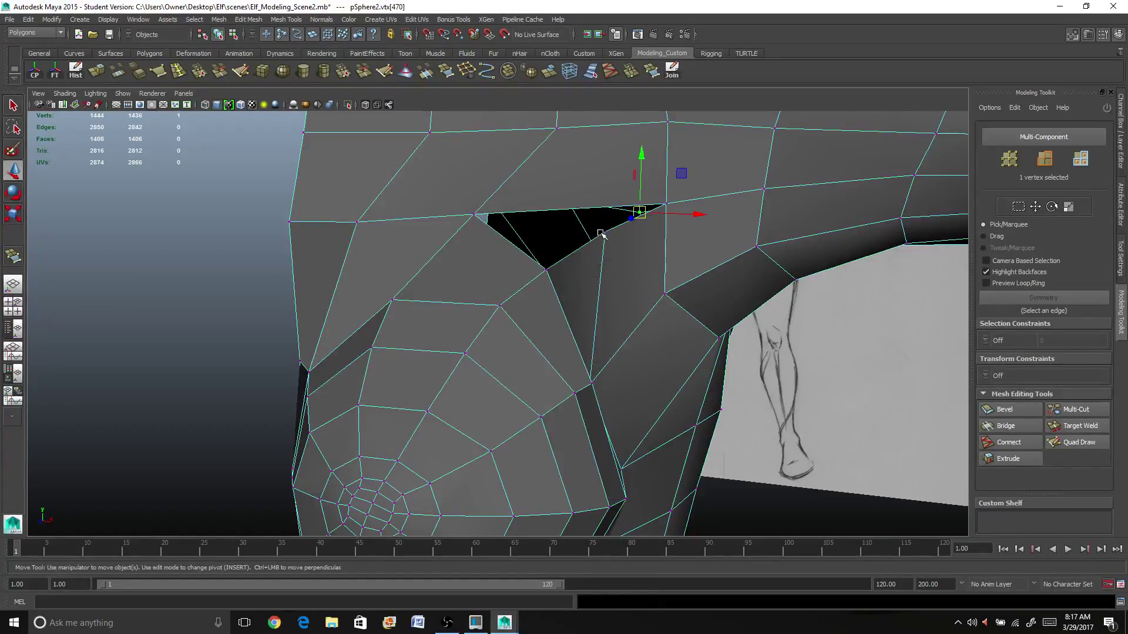
left_click(605, 234)
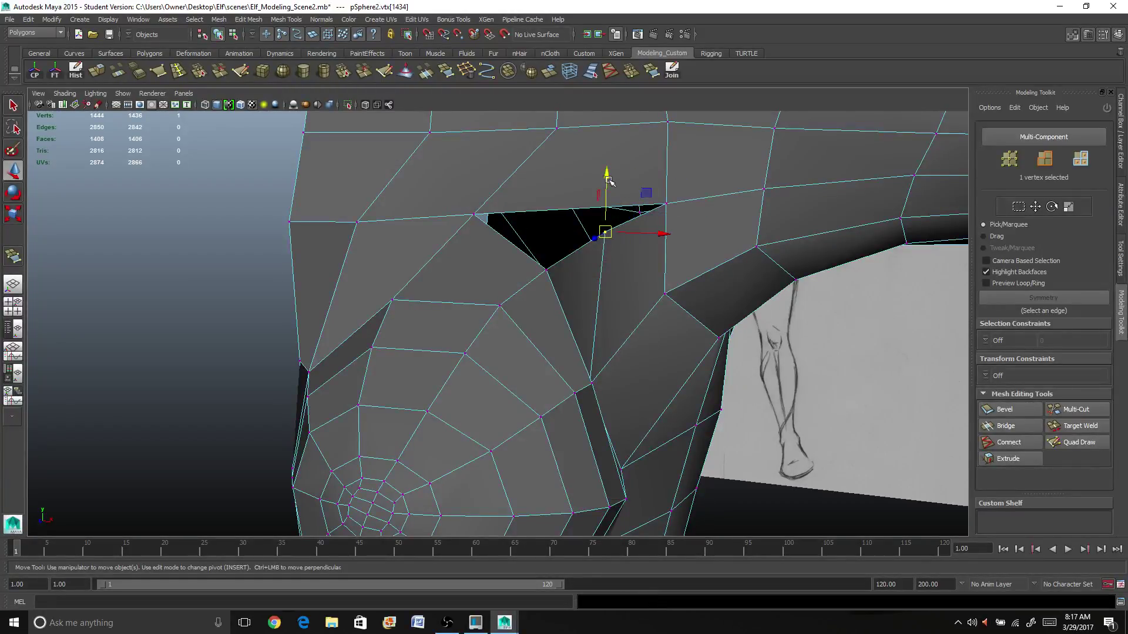
left_click_drag(608, 181, 609, 201)
left_click_drag(627, 303, 609, 303, "alt")
left_click(643, 210)
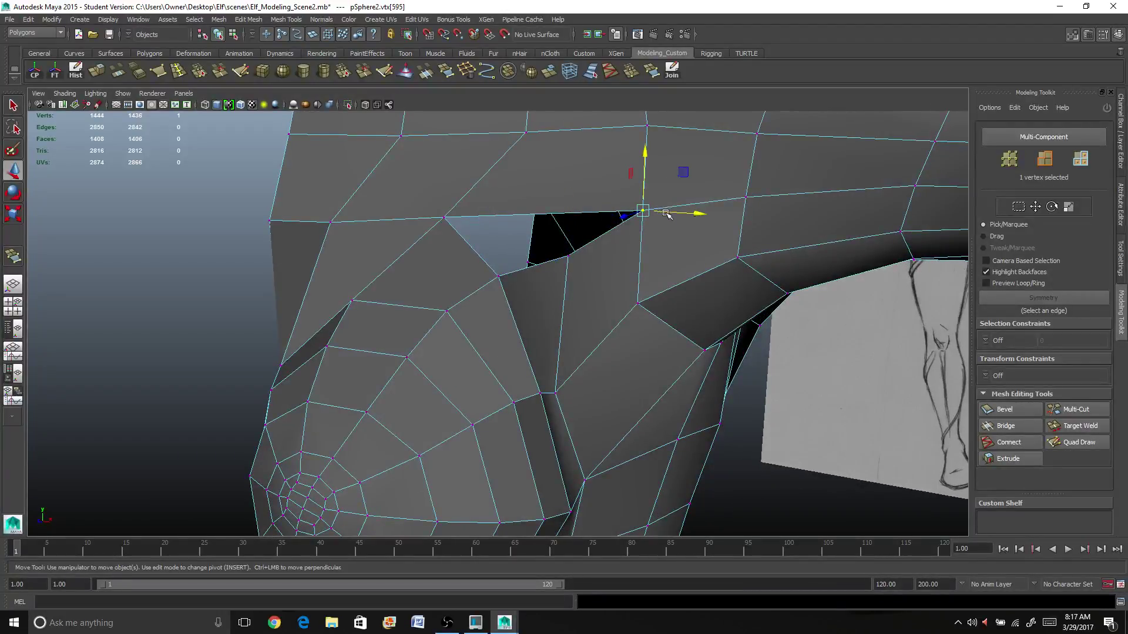
left_click_drag(703, 215, 671, 203)
left_click_drag(615, 269, 557, 288, "alt")
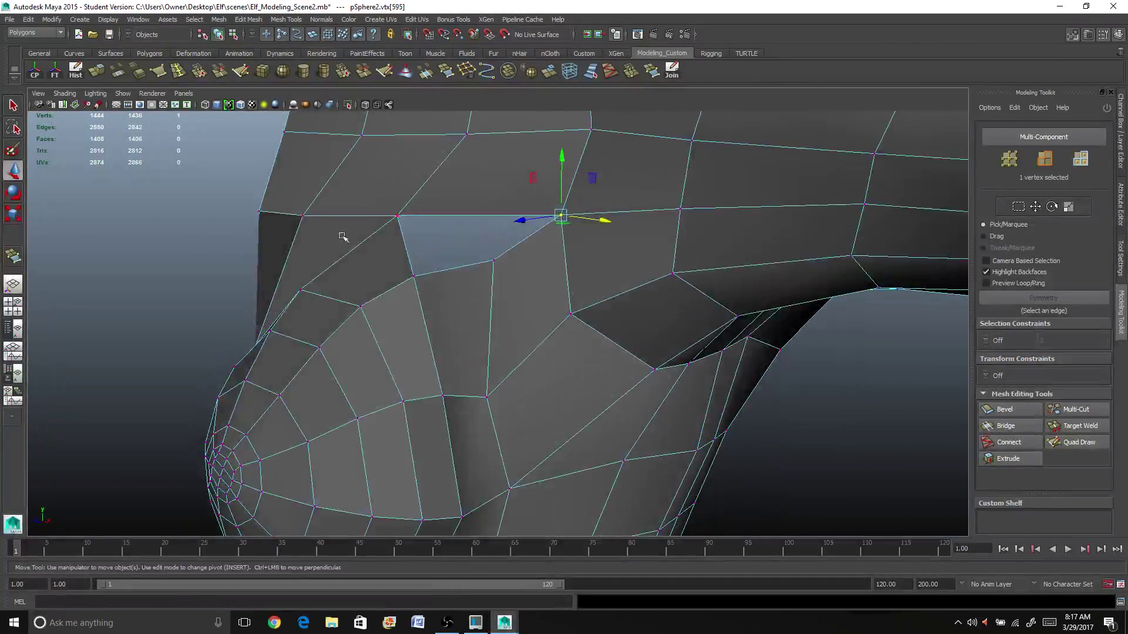
Append a polygon from the chest border edge to the opposite lower edge to close the last hole above the breast
left_click(447, 71)
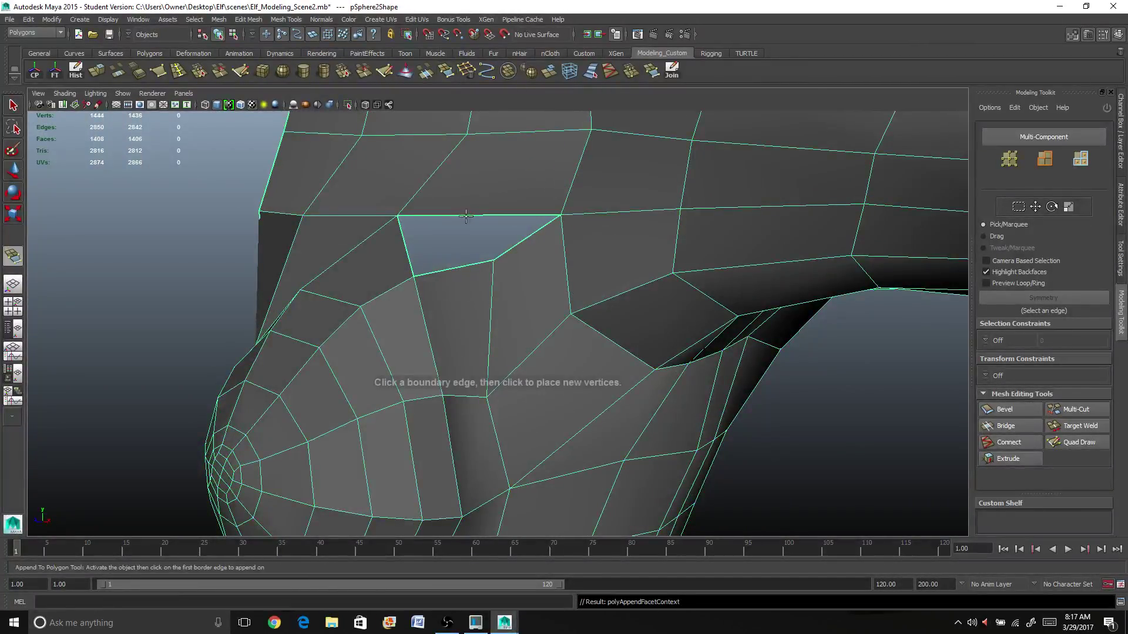
left_click(466, 216)
left_click(461, 266)
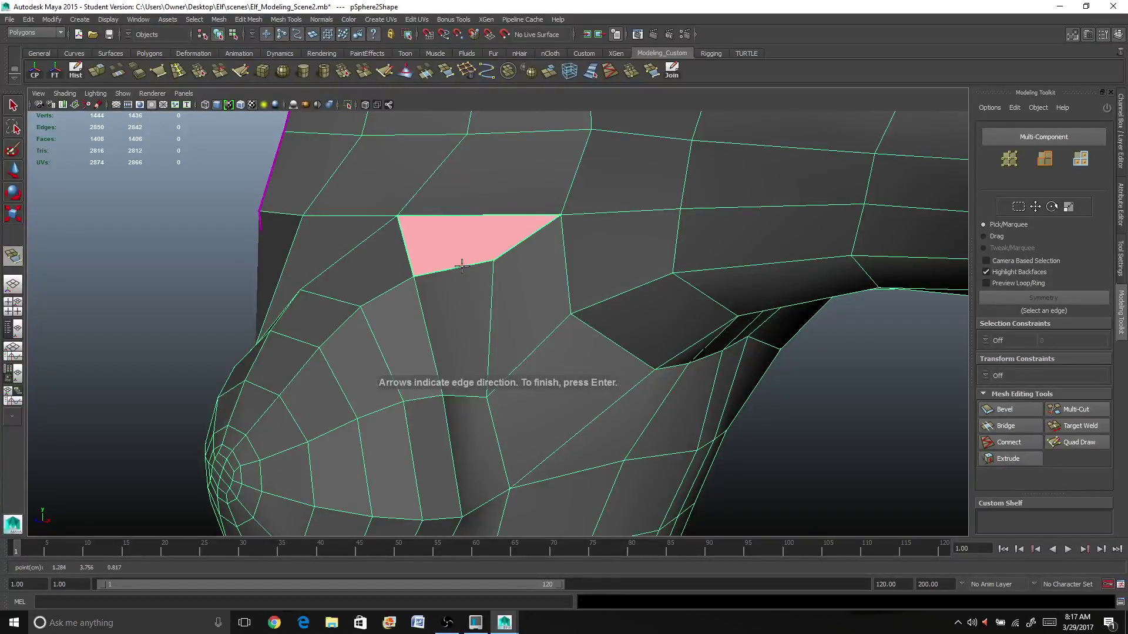
key("Return")
Preview the body mesh smoothed, return it to the unsmoothed display, and examine the topology around the breast and shoulder
left_click_drag(461, 266, 517, 303, "alt")
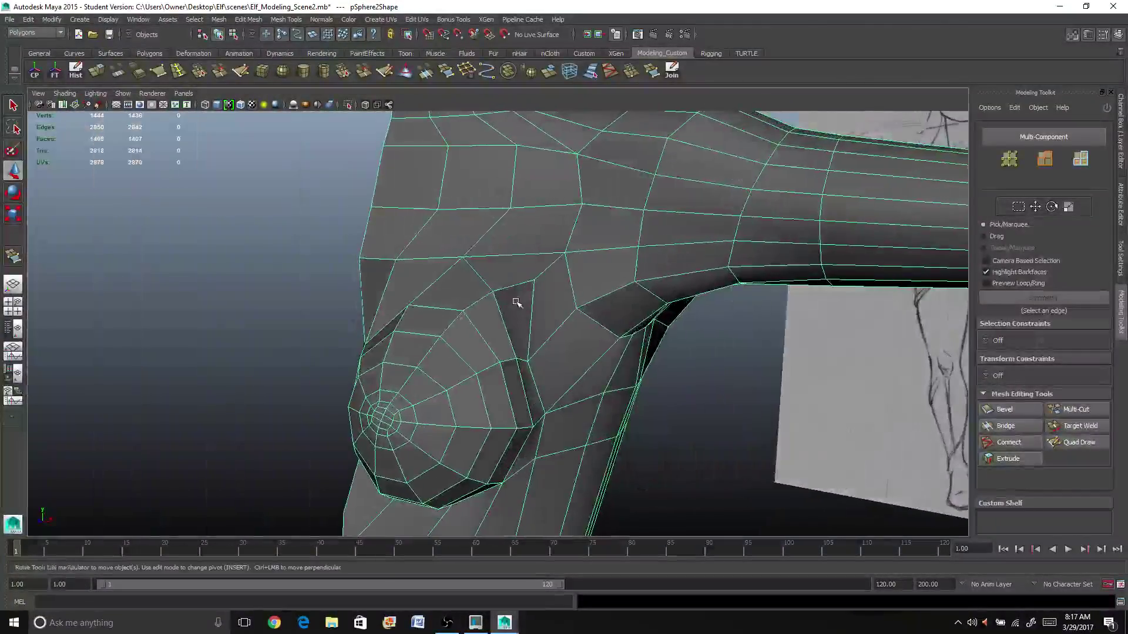
right_click_drag(517, 298, 544, 267)
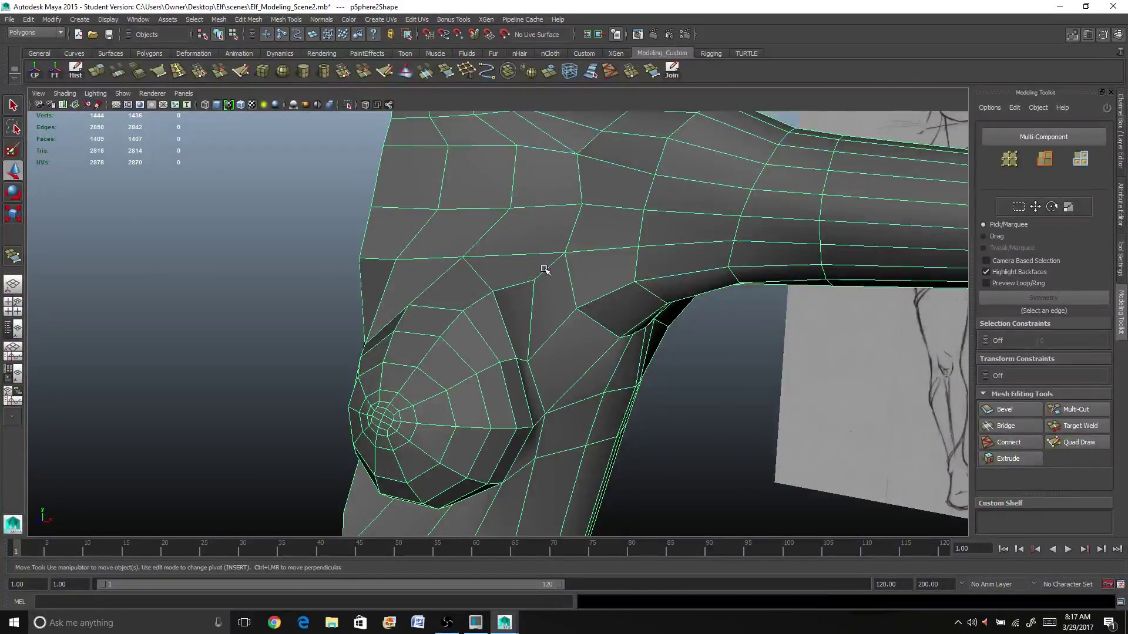
key("f")
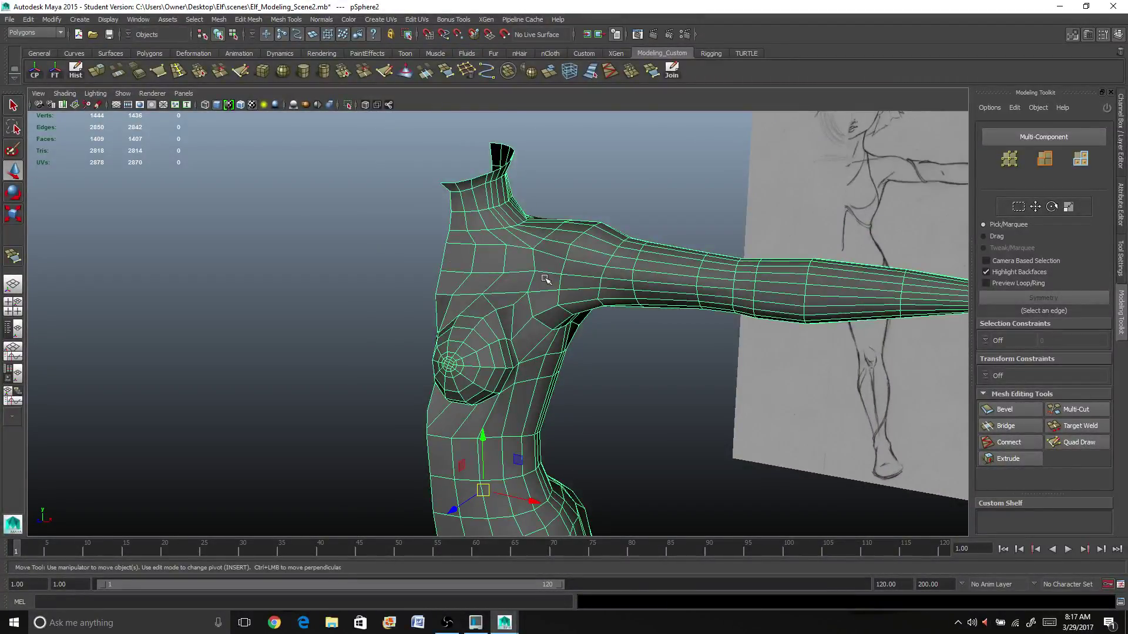
key("3")
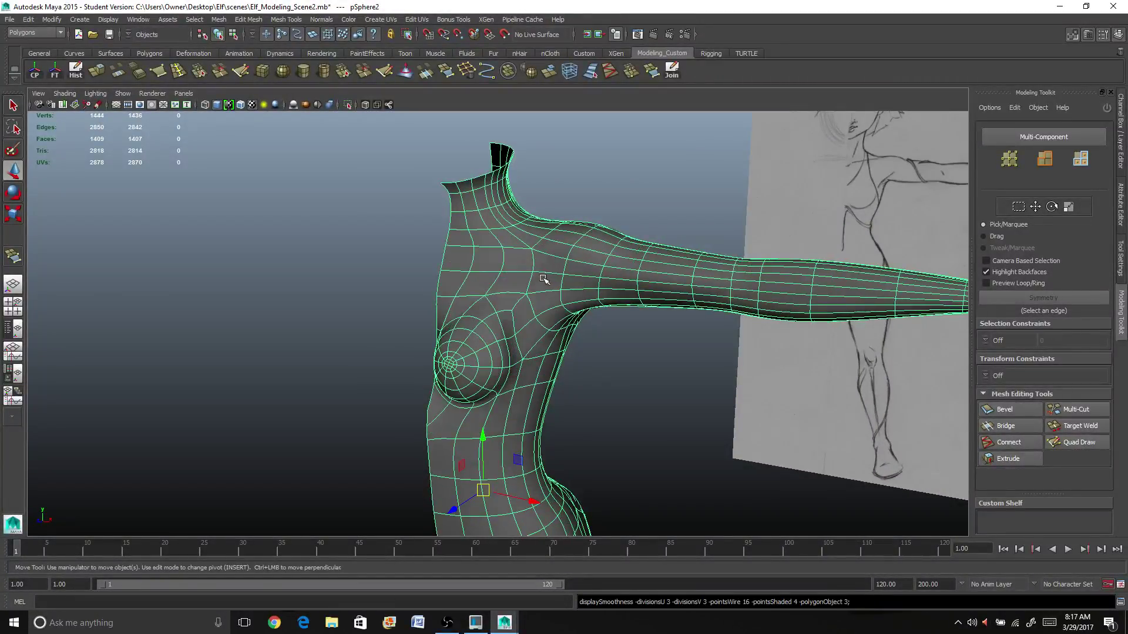
left_click(662, 422)
mouse_move(661, 422)
left_mouse_down("alt")
mouse_move(576, 378)
mouse_move(539, 439)
mouse_move(587, 367)
mouse_move(637, 446)
mouse_move(554, 418)
mouse_move(549, 430)
mouse_move(574, 432)
mouse_move(476, 373)
mouse_move(524, 375)
left_mouse_up("alt")
left_click(502, 373)
key("1")
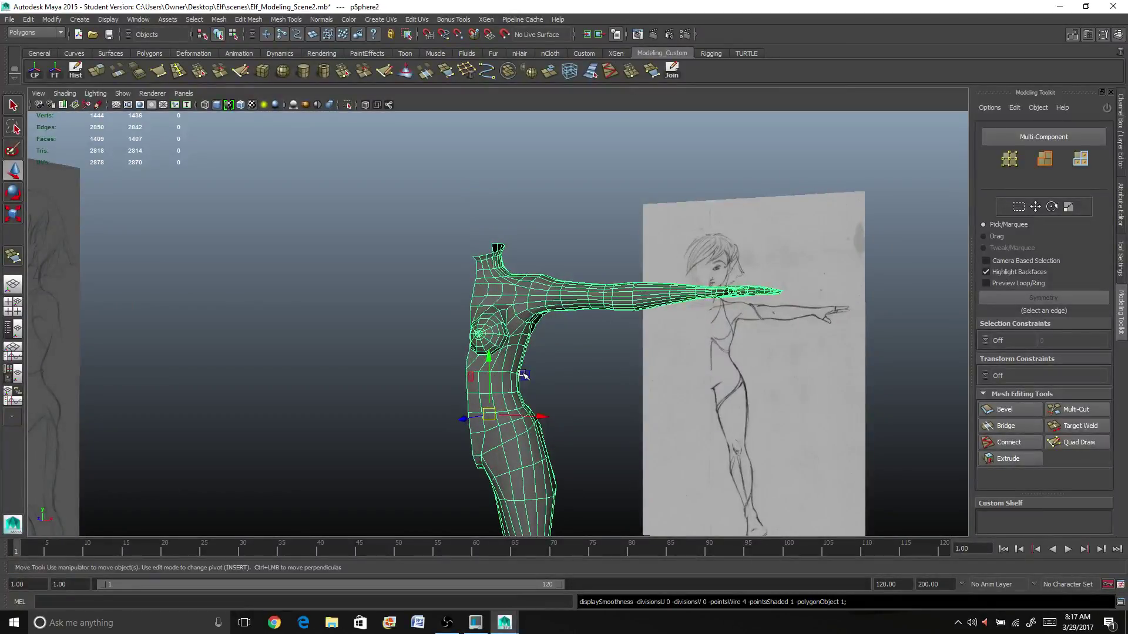
scroll(524, 375, "up", 10)
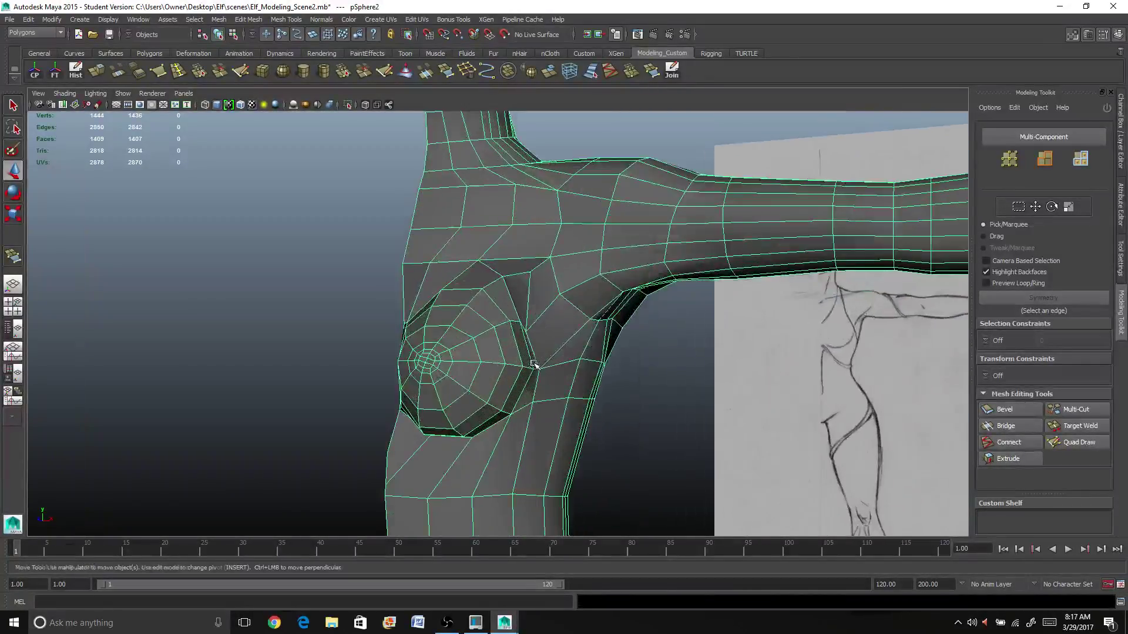
mouse_move(533, 364)
left_mouse_down("alt")
mouse_move(488, 365)
mouse_move(483, 290)
left_mouse_up("alt")
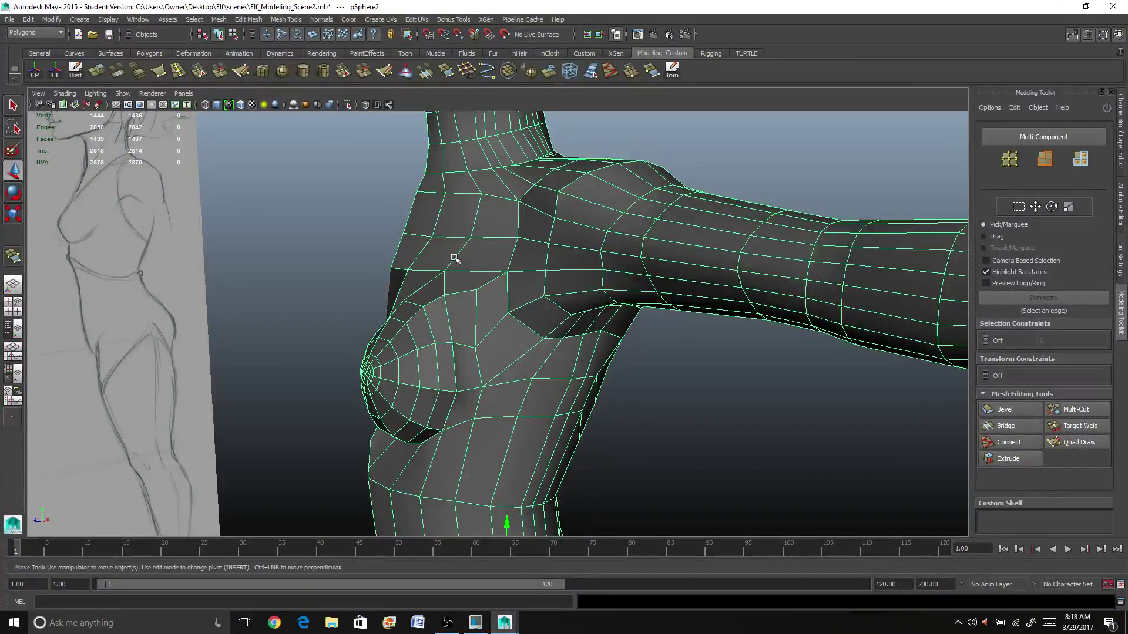
Set up the Sculpt Geometry Tool with the Smooth operation and enlarge its upper brush radius to about 0.49
scroll(529, 223, "up", 2)
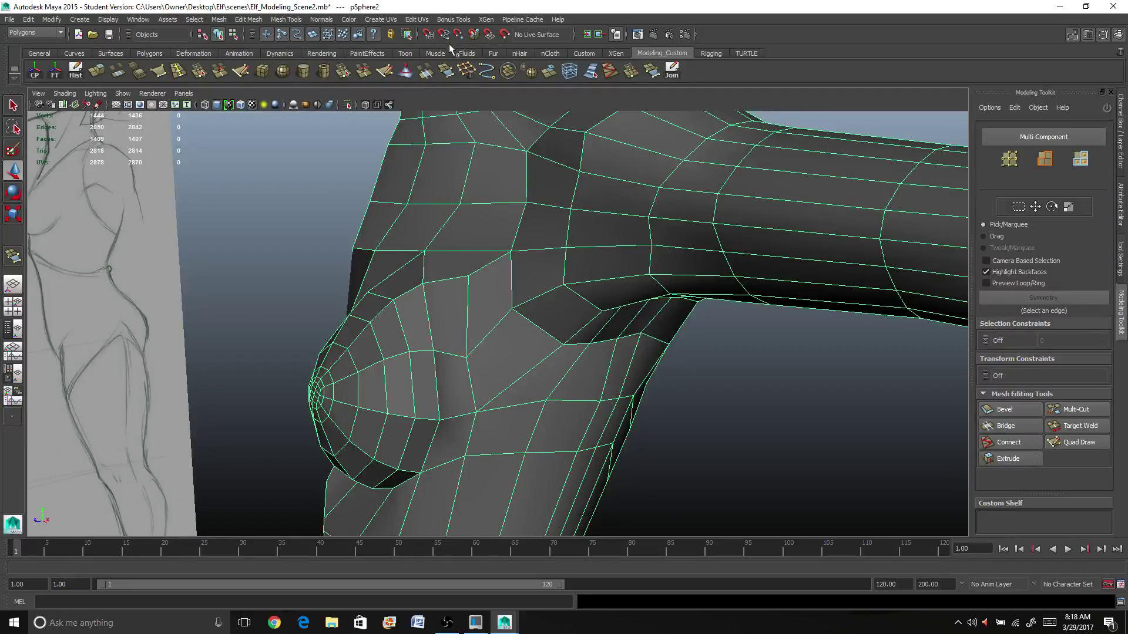
left_click(405, 71)
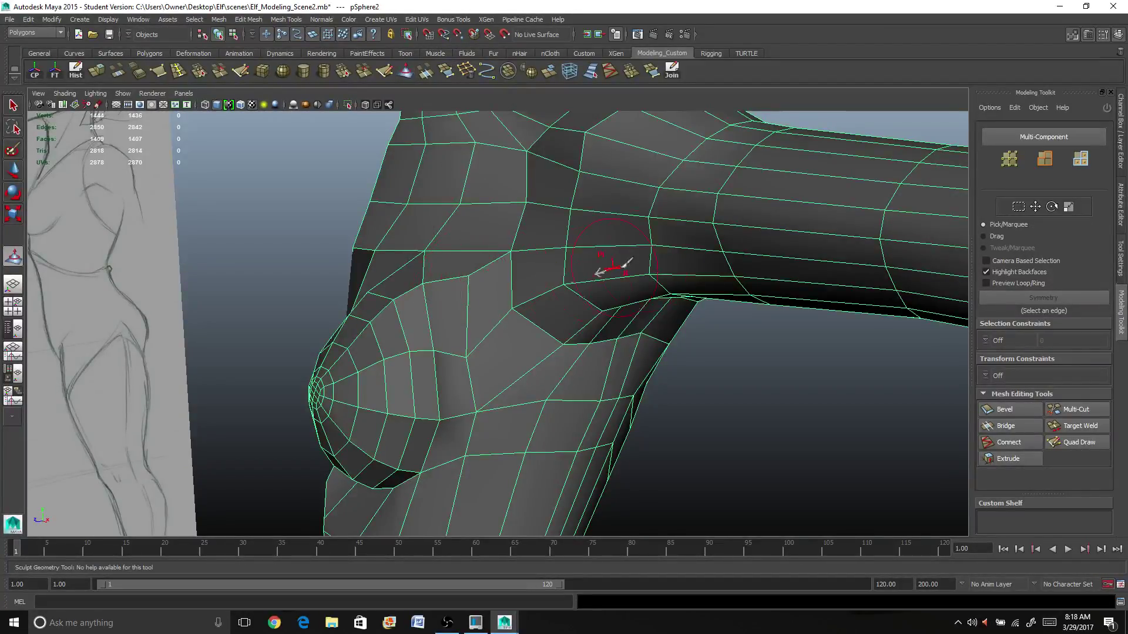
double_click(12, 260)
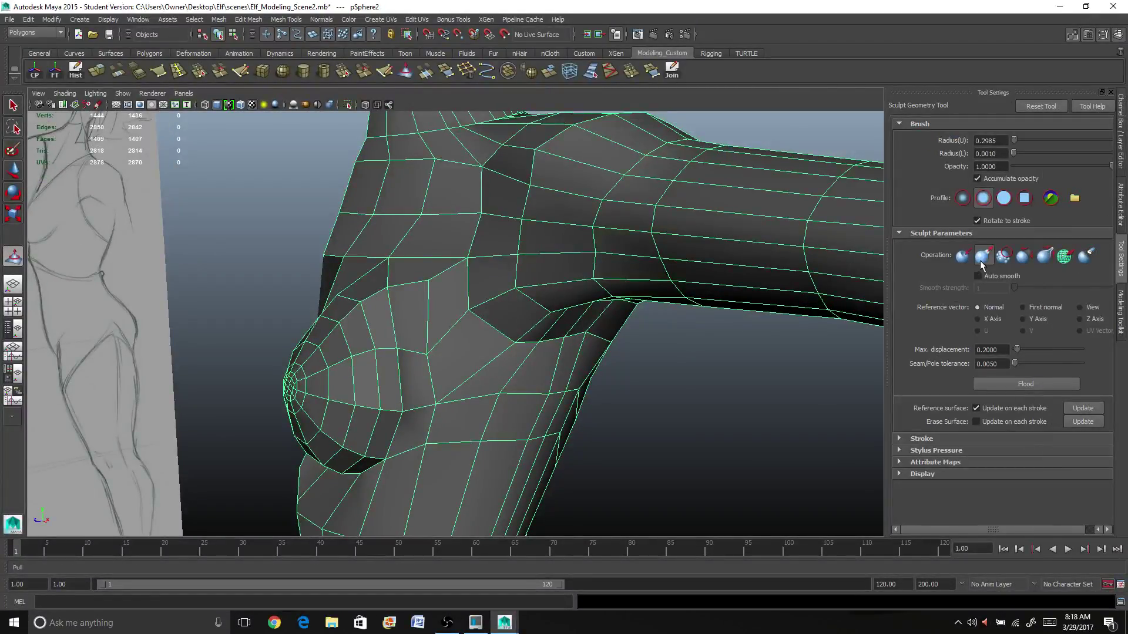
left_click(1004, 257)
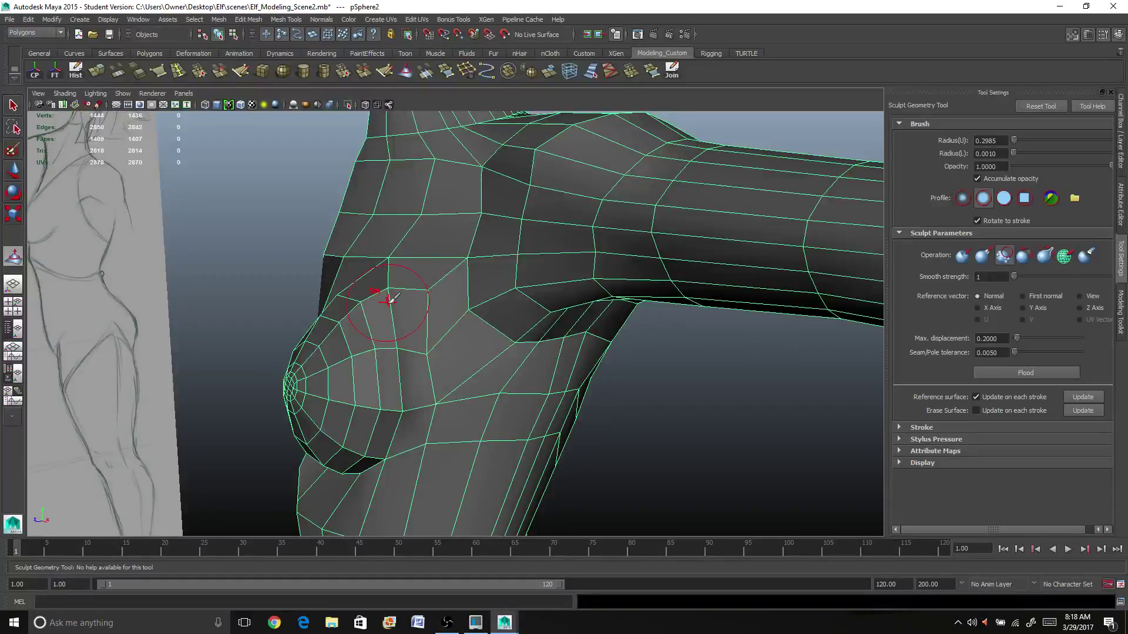
key("b")
left_click_drag(392, 295, 426, 295)
Smooth the mesh where the breast's upper and outer sides meet the chest and armpit, undoing the stray stroke
left_click(427, 295)
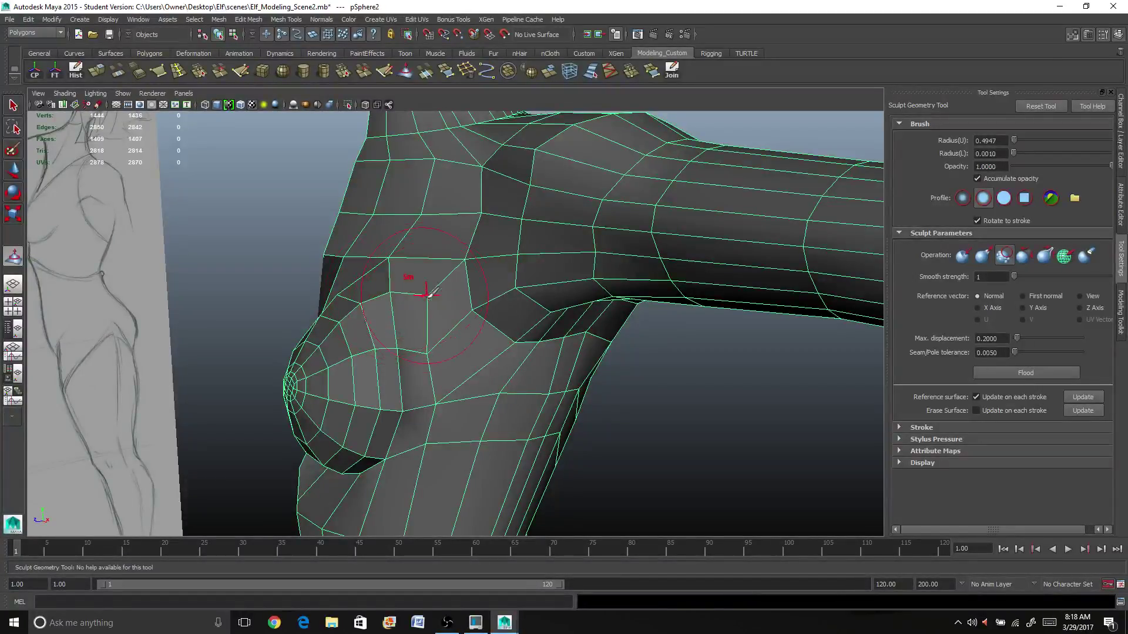
left_click_drag(457, 389, 405, 342, "alt")
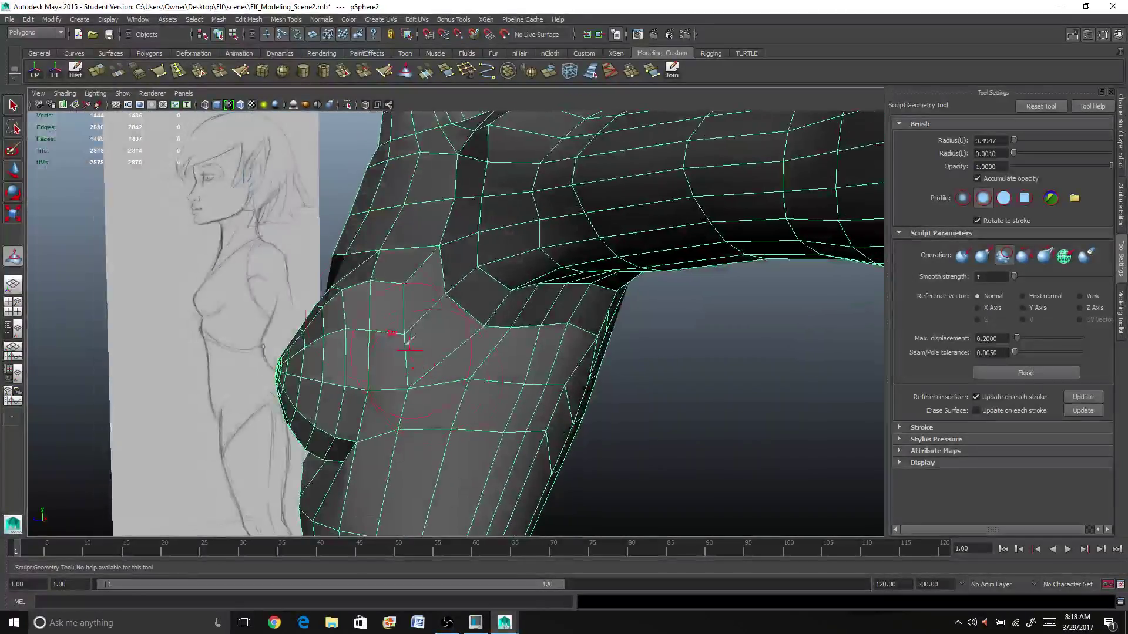
left_click(402, 377)
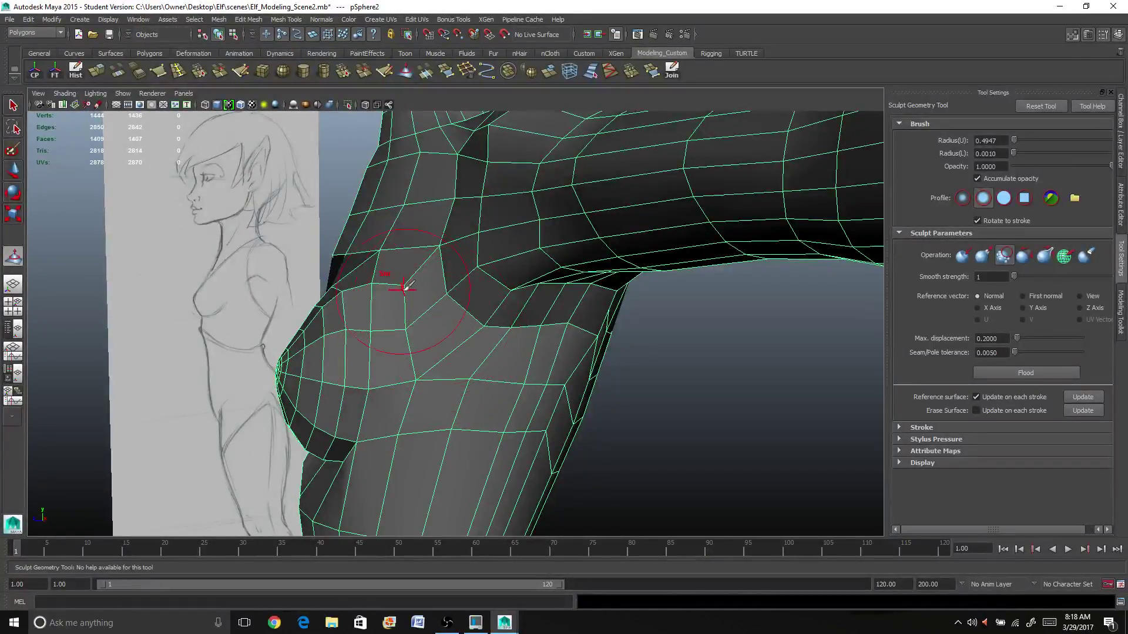
mouse_move(380, 288)
left_mouse_down("alt")
mouse_move(485, 290)
mouse_move(434, 296)
mouse_move(440, 276)
mouse_move(370, 272)
mouse_move(433, 320)
left_mouse_up("alt")
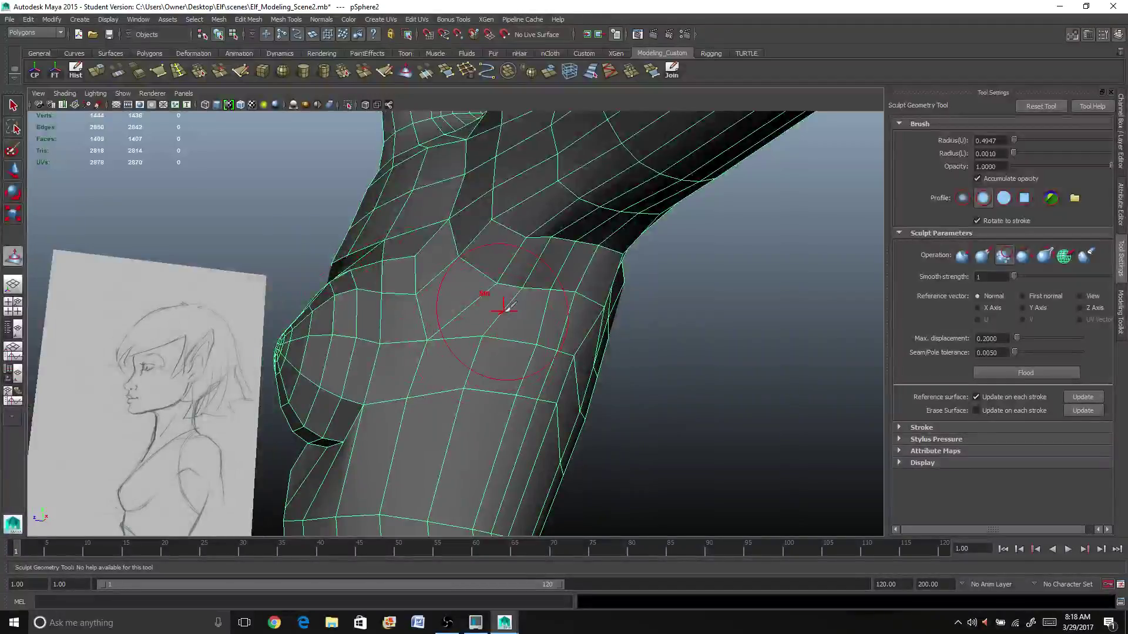
key("ctrl+z")
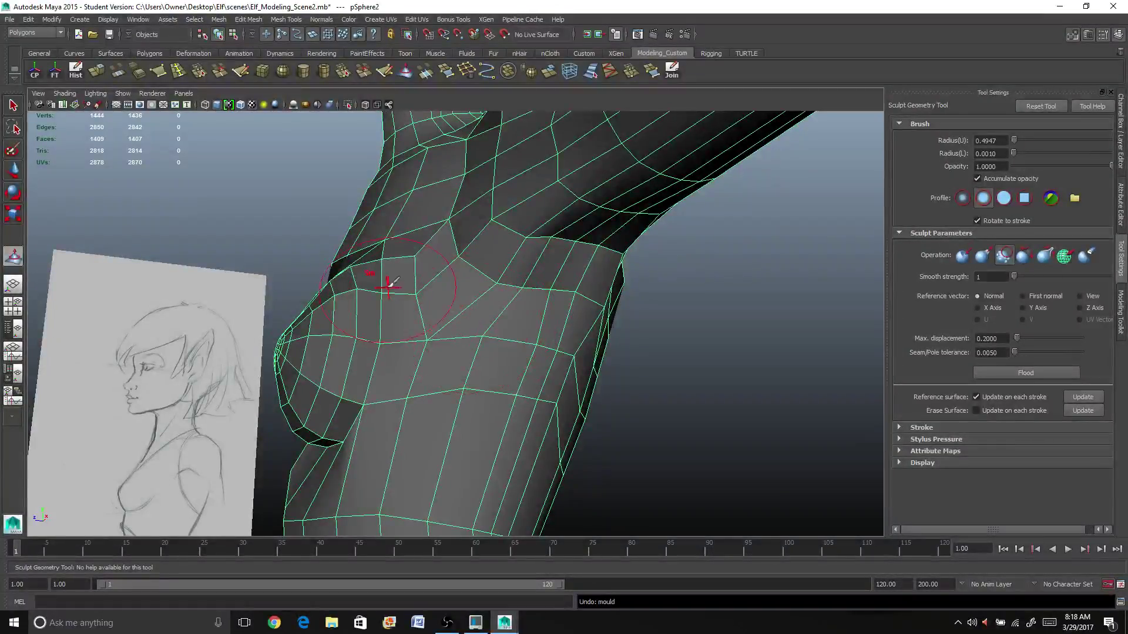
mouse_move(373, 277)
left_mouse_down("alt")
mouse_move(398, 302)
mouse_move(441, 297)
mouse_move(418, 293)
left_mouse_up("alt")
mouse_move(527, 371)
left_mouse_down("alt")
mouse_move(411, 329)
mouse_move(469, 334)
mouse_move(517, 311)
mouse_move(584, 448)
mouse_move(524, 352)
mouse_move(561, 350)
mouse_move(461, 360)
mouse_move(503, 382)
mouse_move(433, 390)
mouse_move(390, 329)
left_mouse_up("alt")
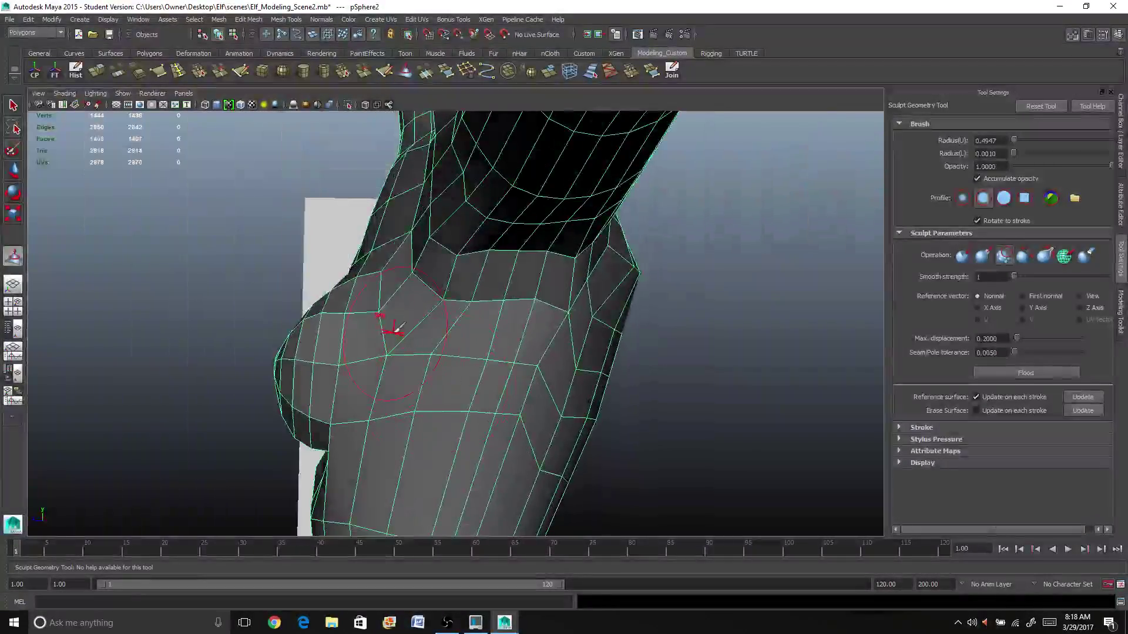
mouse_move(381, 378)
left_mouse_down("alt")
mouse_move(390, 382)
mouse_move(327, 398)
mouse_move(306, 376)
left_mouse_up("alt")
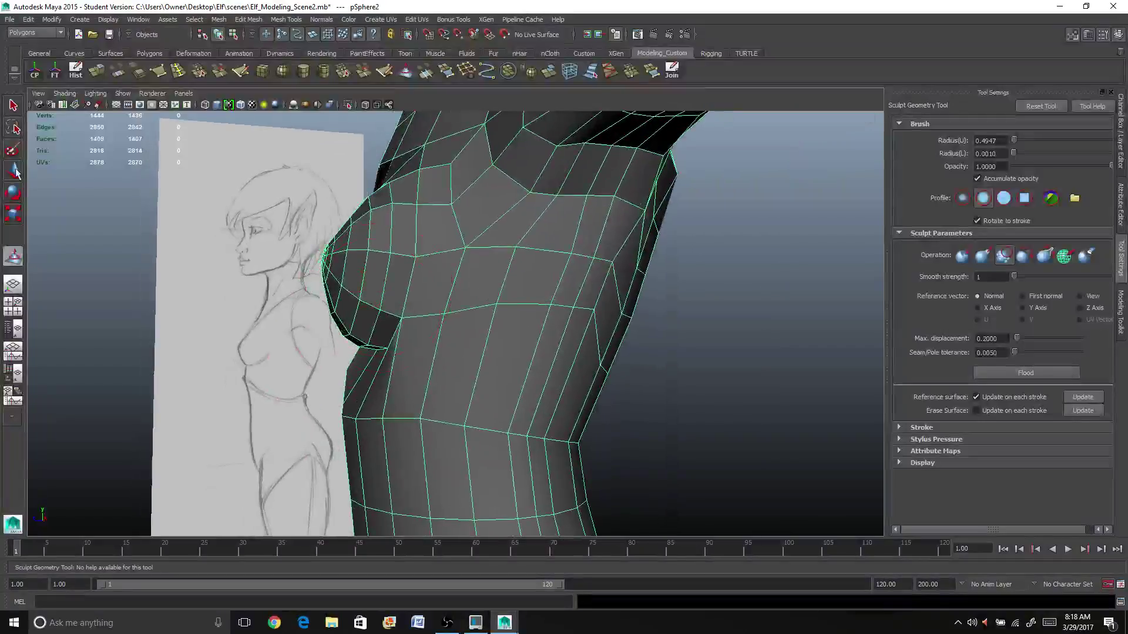
Leave sculpting, preview the body smoothed to examine the breast from the front, side and centreline, and restore the unsmoothed display
left_click(11, 105)
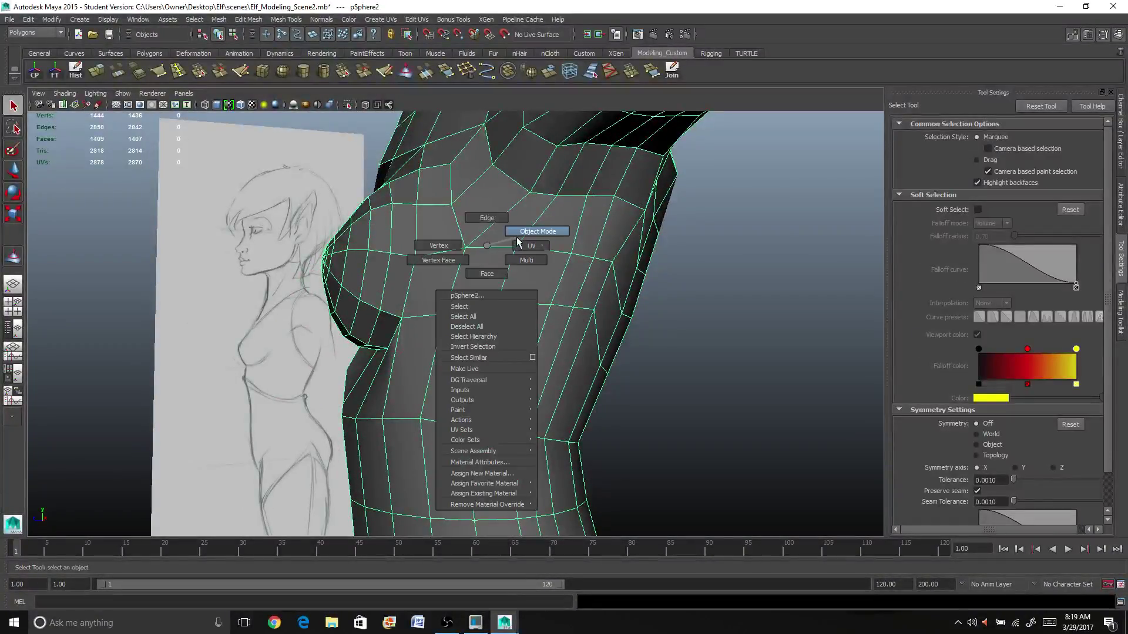
key("3")
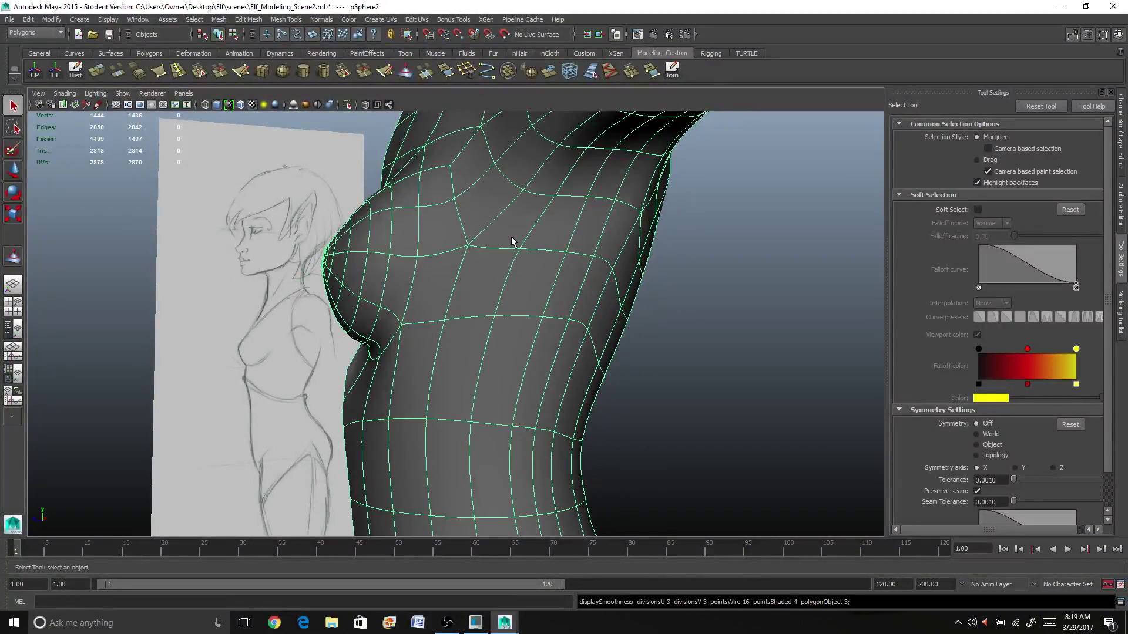
mouse_move(650, 361)
left_mouse_down("alt")
mouse_move(599, 323)
mouse_move(688, 326)
left_mouse_up("alt")
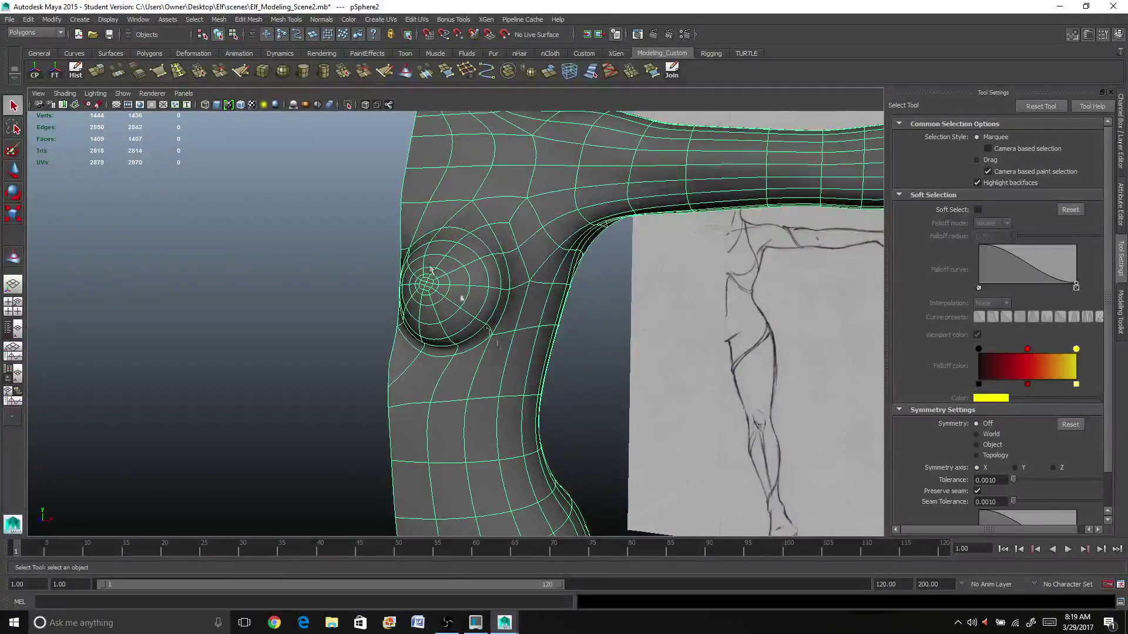
left_click_drag(430, 271, 449, 285, "alt")
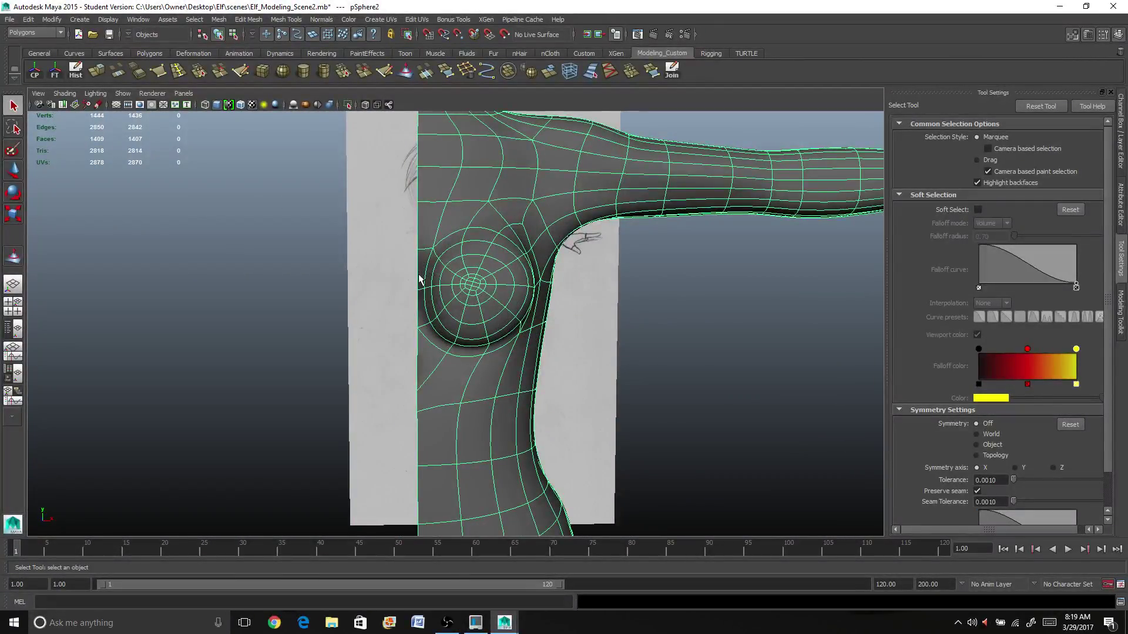
mouse_move(482, 379)
left_mouse_down("alt")
mouse_move(453, 352)
mouse_move(390, 353)
mouse_move(353, 385)
mouse_move(411, 341)
mouse_move(582, 353)
left_mouse_up("alt")
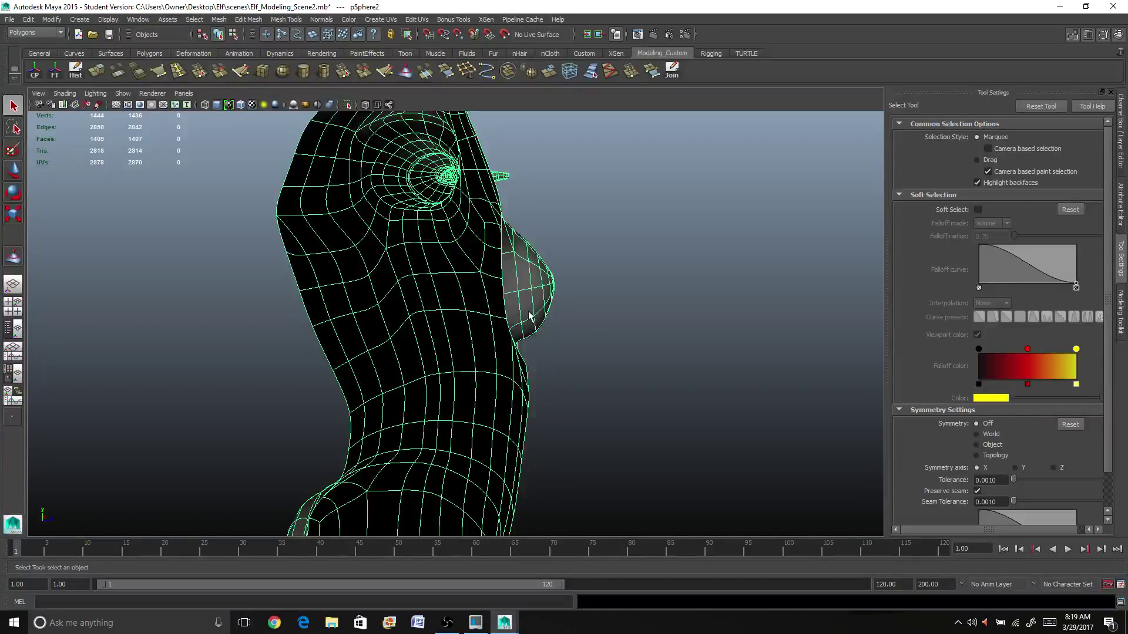
scroll(466, 269, "up", 3)
scroll(570, 303, "up", 2)
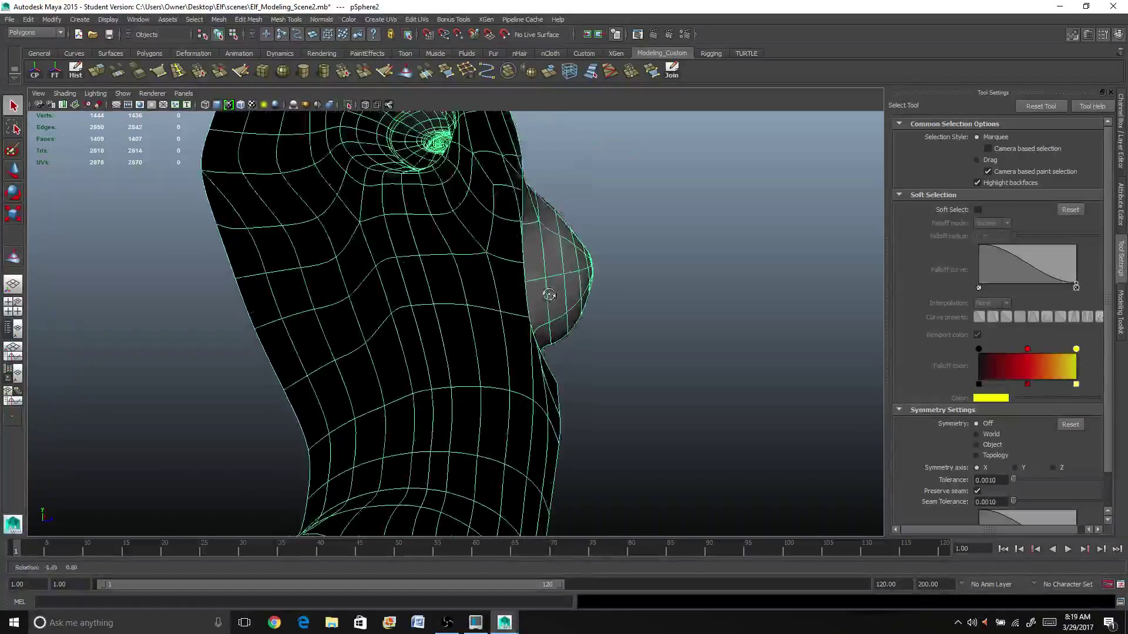
left_click_drag(674, 262, 137, 176, "alt")
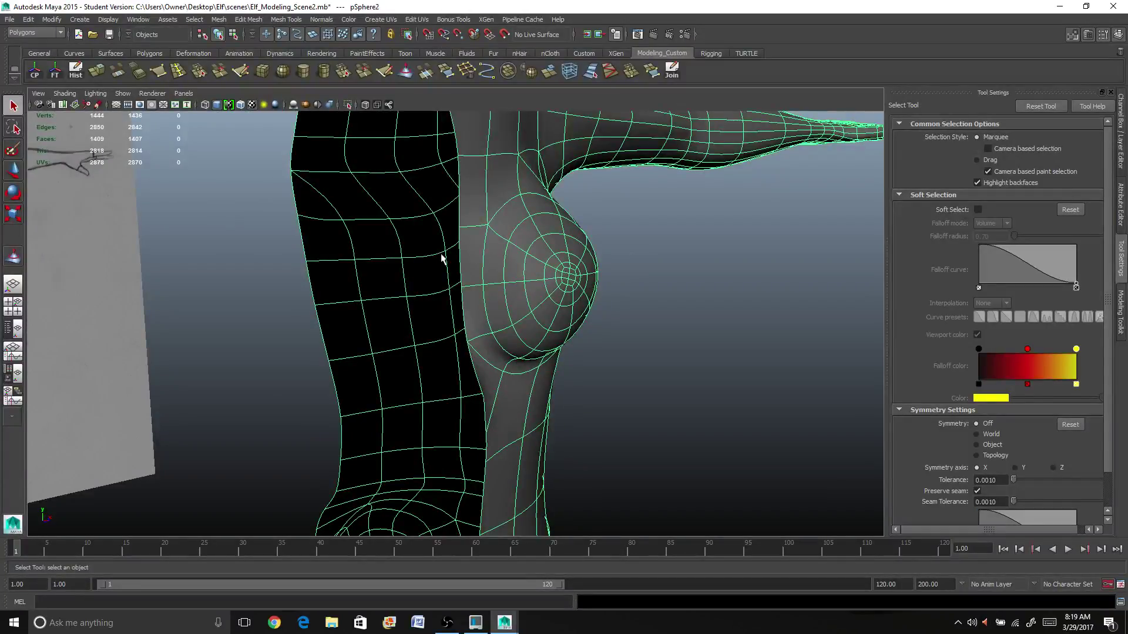
key("1")
Select the two faces on the breast's inner border and enable Soft Select for moving, with a falloff radius of 1.00
left_click_drag(416, 254, 503, 295, "alt")
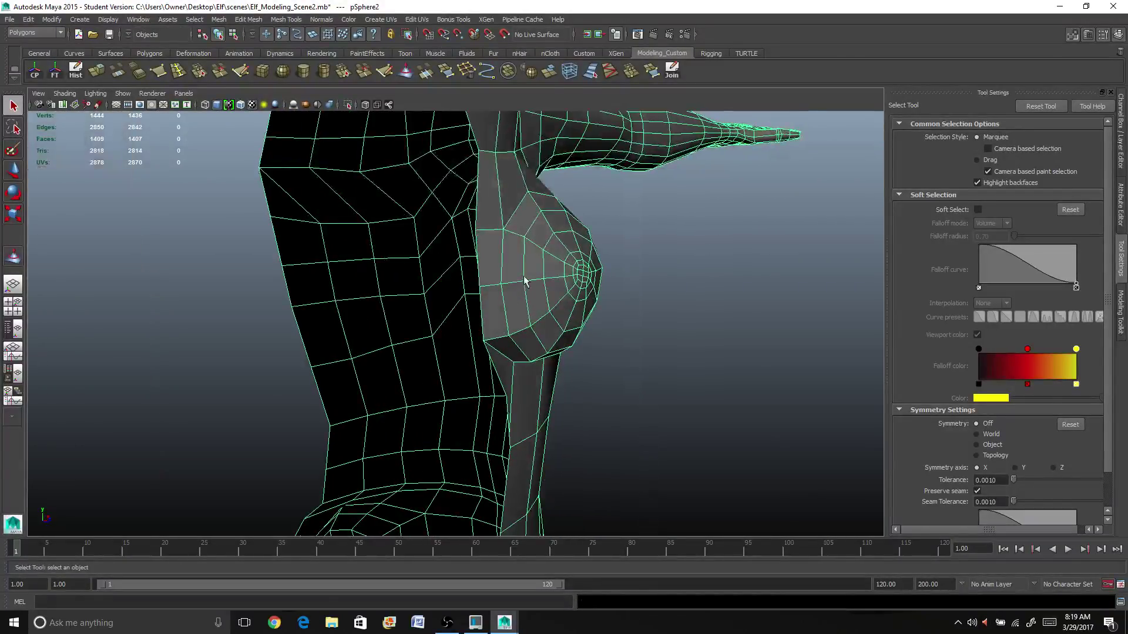
right_click_drag(526, 275, 526, 303)
left_click(489, 257)
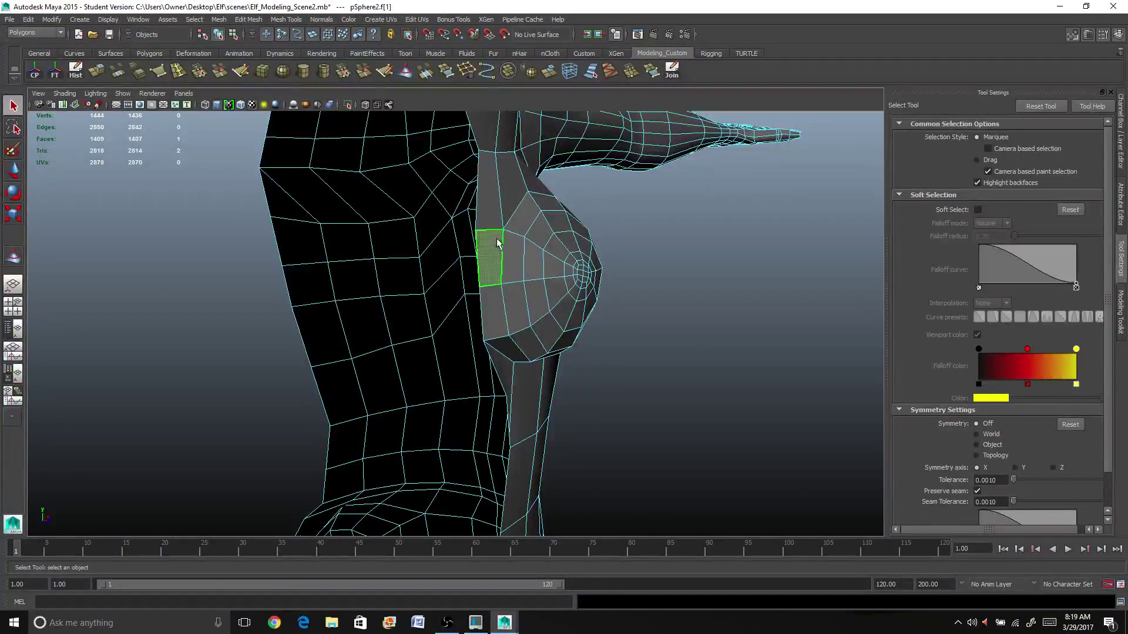
left_click(504, 306, "shift")
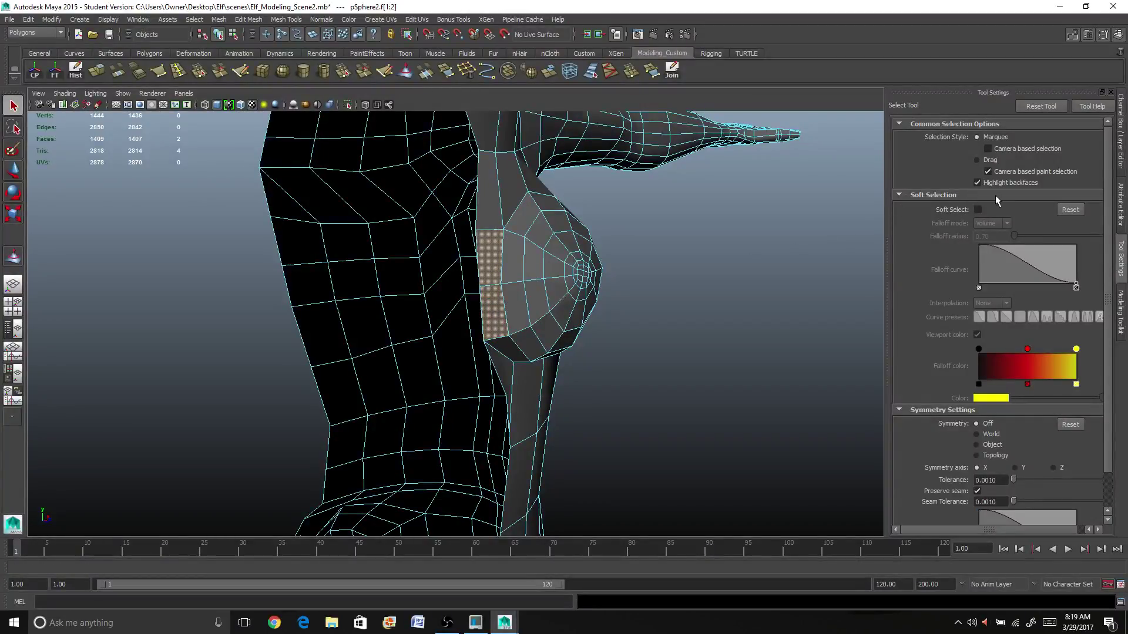
left_click(978, 209)
mouse_move(579, 314)
left_mouse_down("alt")
mouse_move(593, 328)
mouse_move(503, 323)
mouse_move(593, 316)
left_mouse_up("alt")
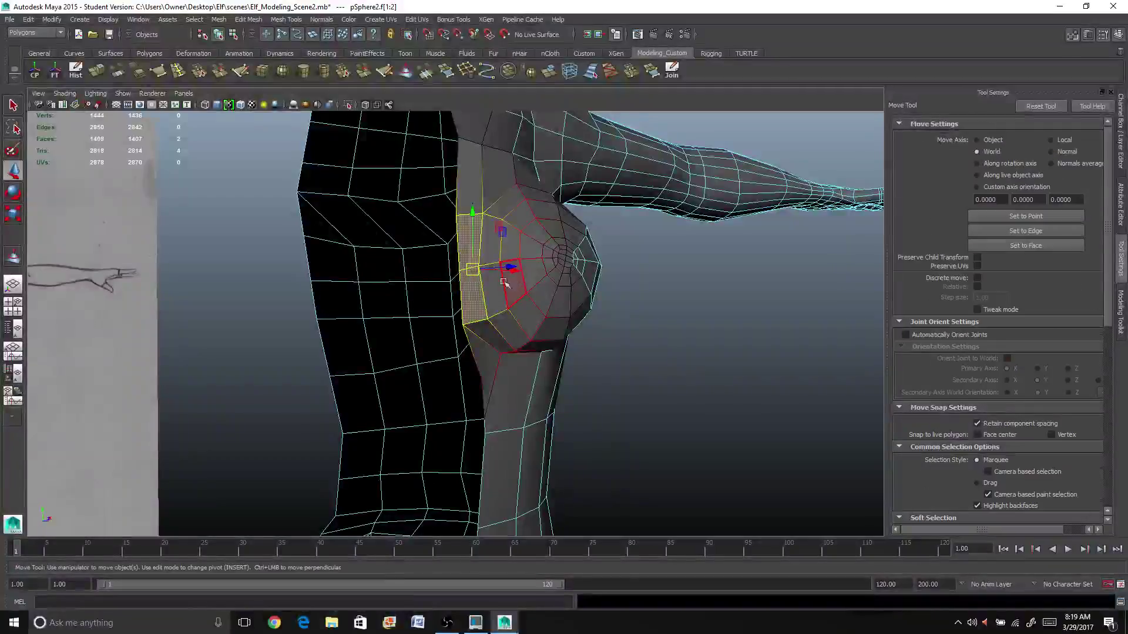
key("w")
scroll(1053, 450, "down", 5)
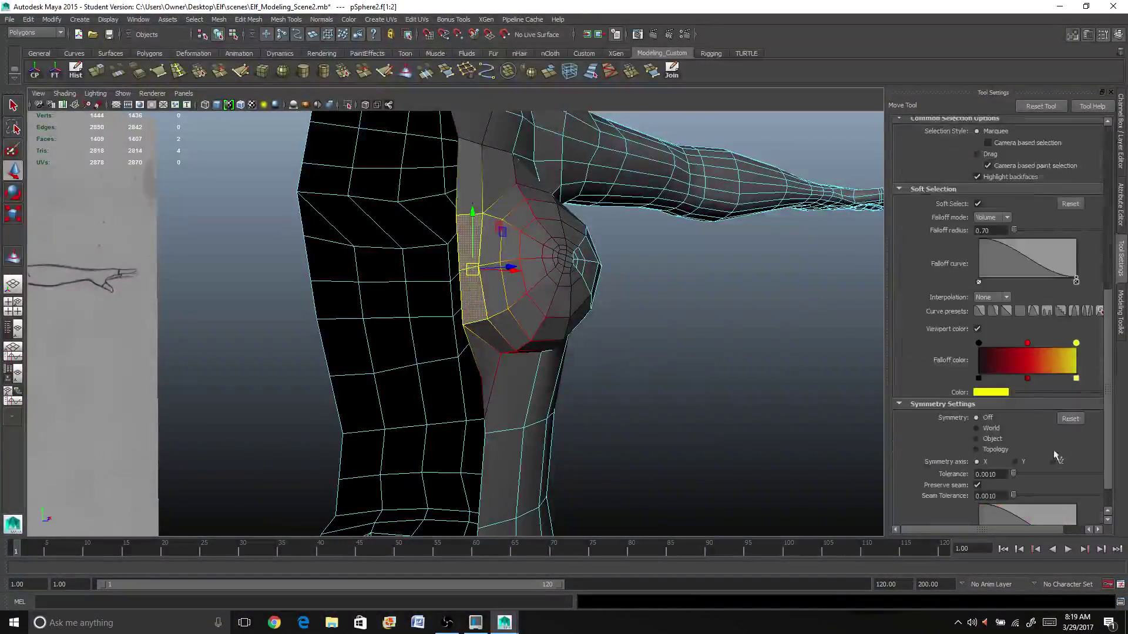
left_click(989, 231)
key("Return")
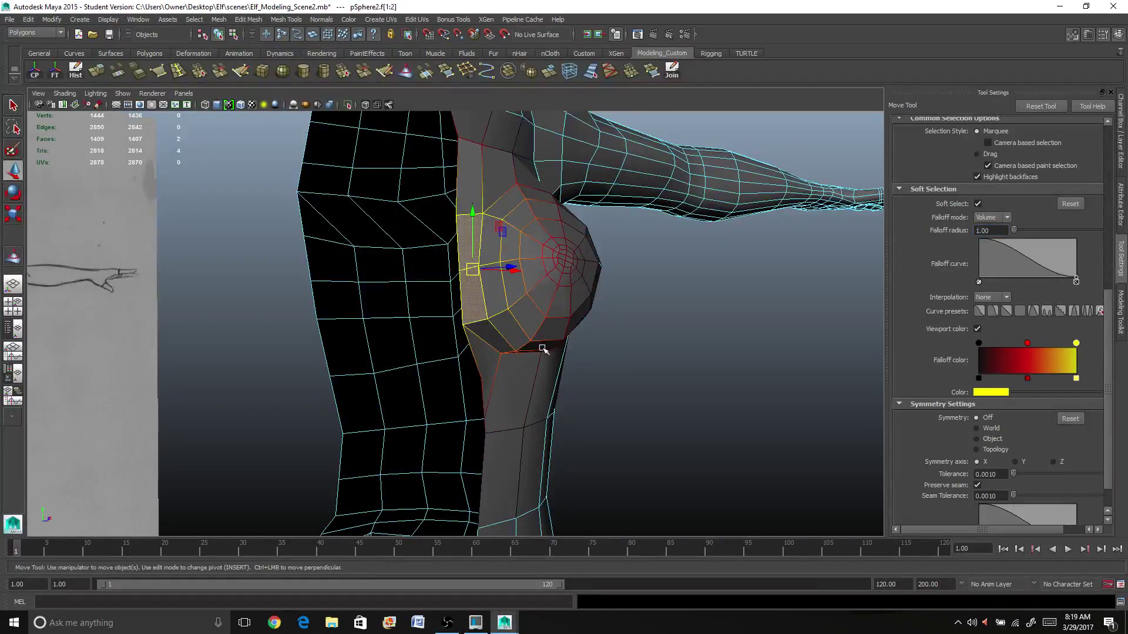
Move the middle and lower vertices of the breast's centreline border forward along Z with soft selection
mouse_move(543, 349)
left_mouse_down("alt")
mouse_move(602, 337)
mouse_move(610, 287)
mouse_move(593, 263)
mouse_move(621, 250)
mouse_move(660, 282)
mouse_move(503, 298)
mouse_move(411, 284)
mouse_move(678, 295)
mouse_move(665, 290)
left_mouse_up("alt")
right_click_drag(581, 291, 547, 289)
left_click(563, 274)
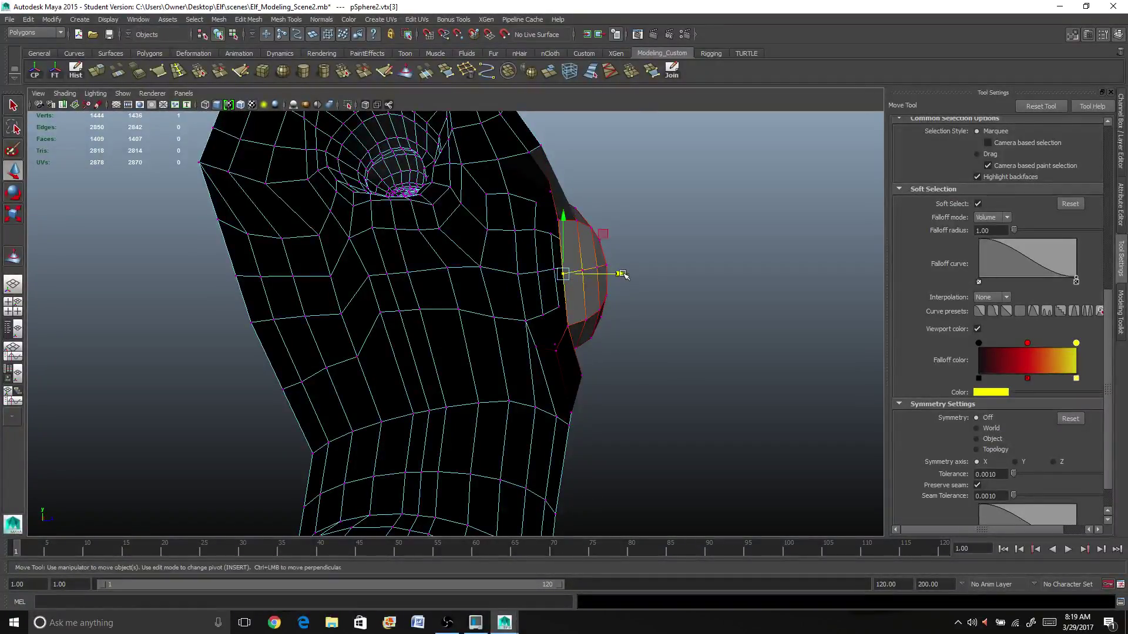
left_click_drag(622, 274, 627, 273)
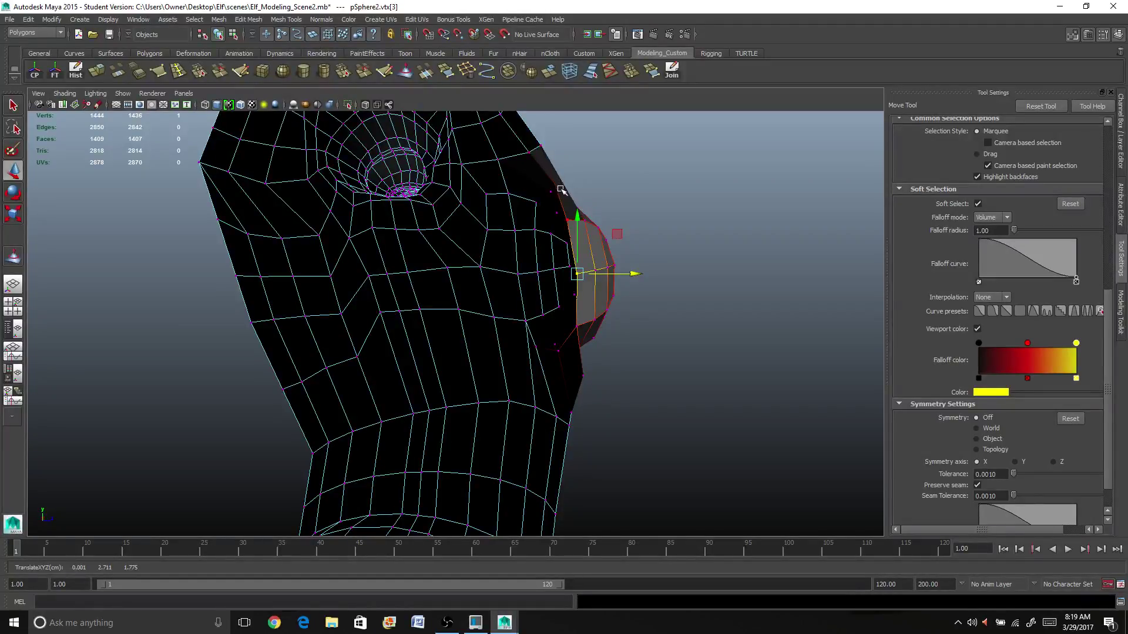
left_click(584, 323)
left_click_drag(636, 326, 648, 323)
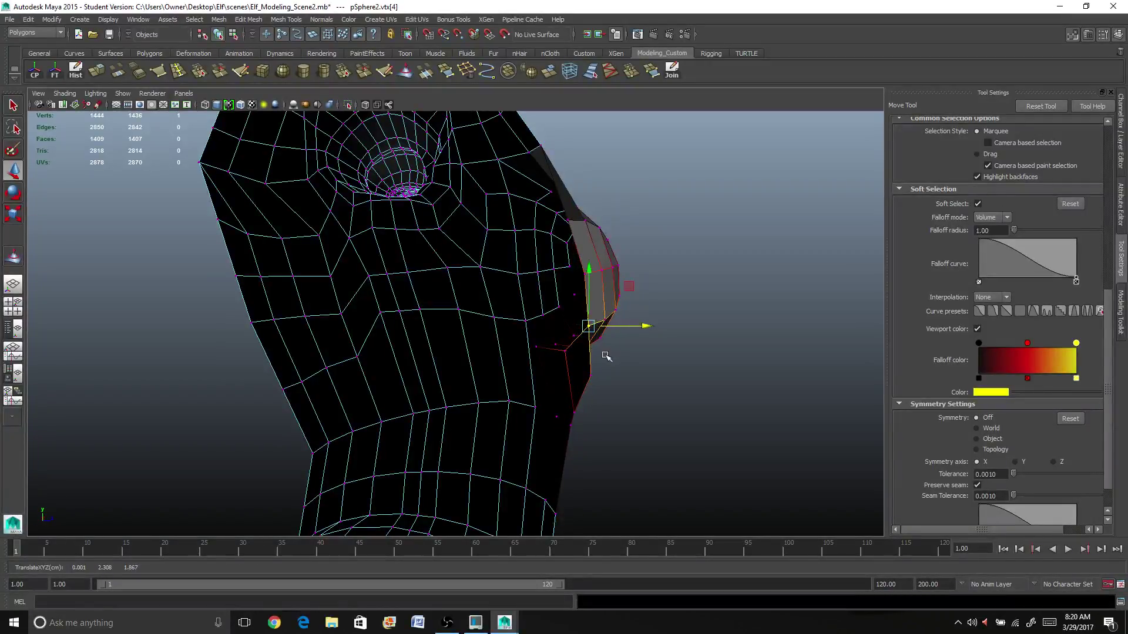
Set the soft-selection falloff radius to 0.50 and adjust the centreline vertex just below the breast along Z
left_click(589, 376)
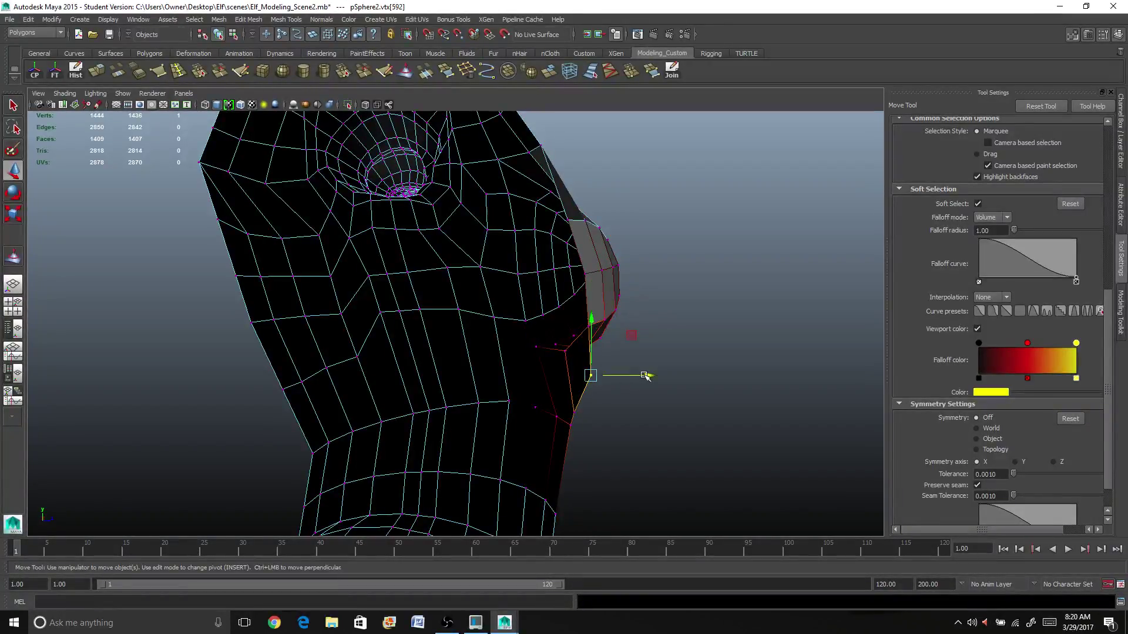
mouse_move(644, 376)
left_mouse_down()
mouse_move(622, 390)
mouse_move(322, 390)
mouse_move(357, 360)
mouse_move(390, 378)
mouse_move(369, 376)
left_mouse_up()
left_click_drag(286, 372, 281, 373)
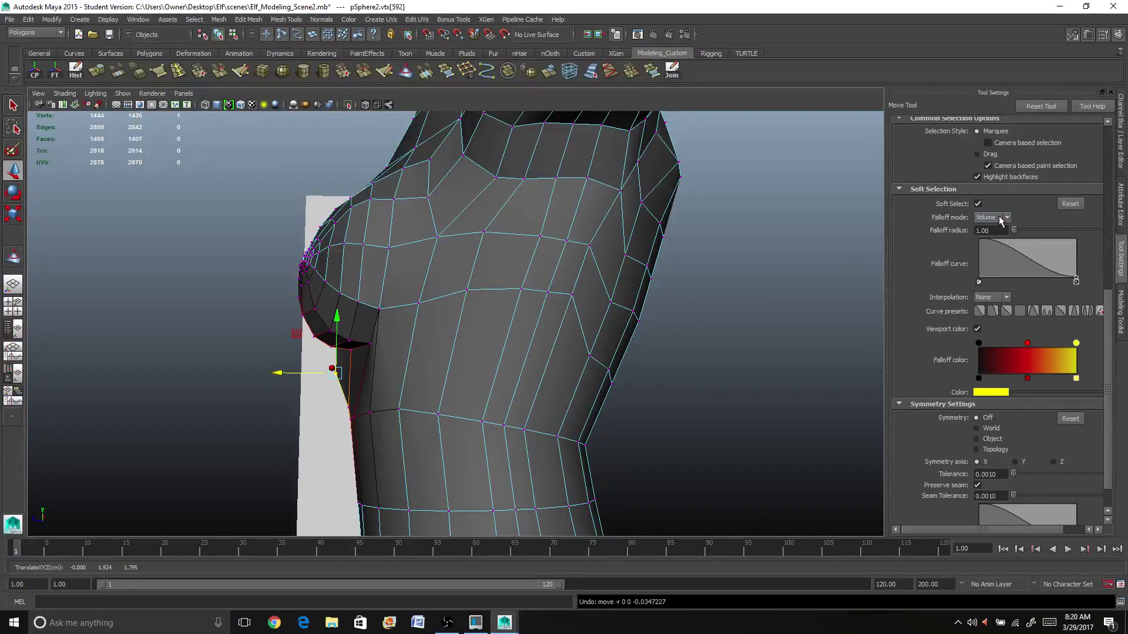
left_click(980, 229)
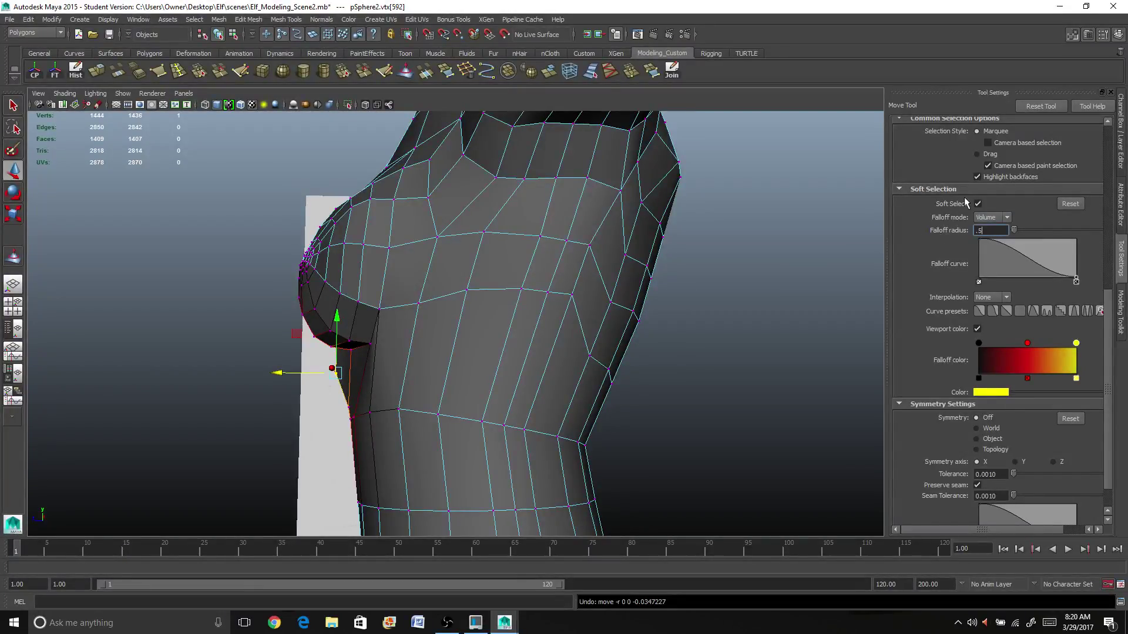
key("Return")
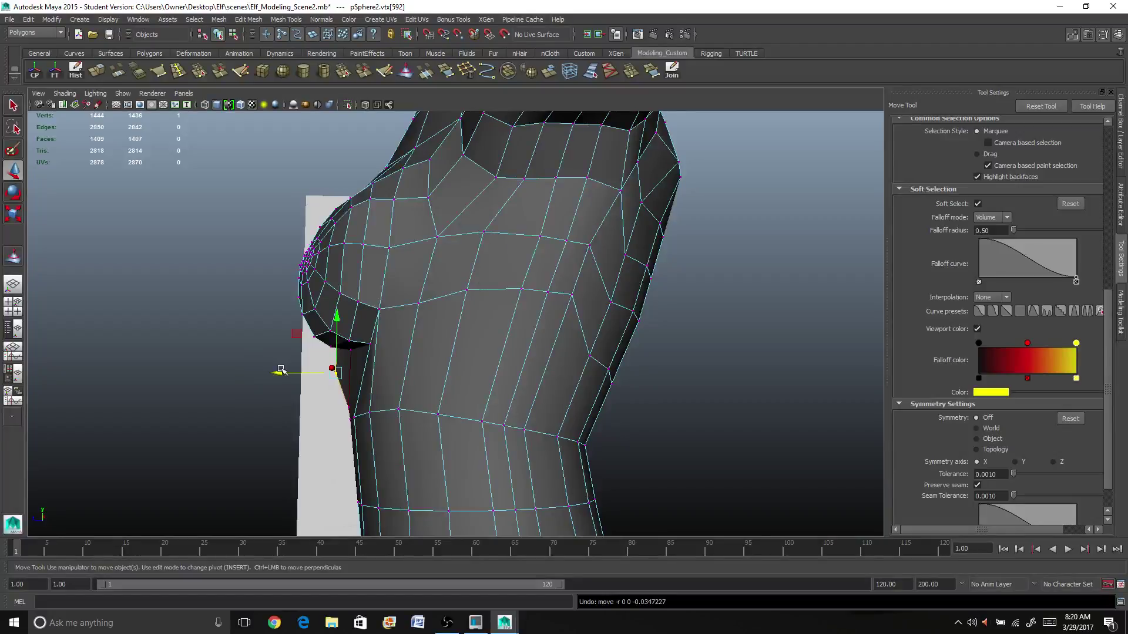
left_click_drag(281, 370, 496, 392)
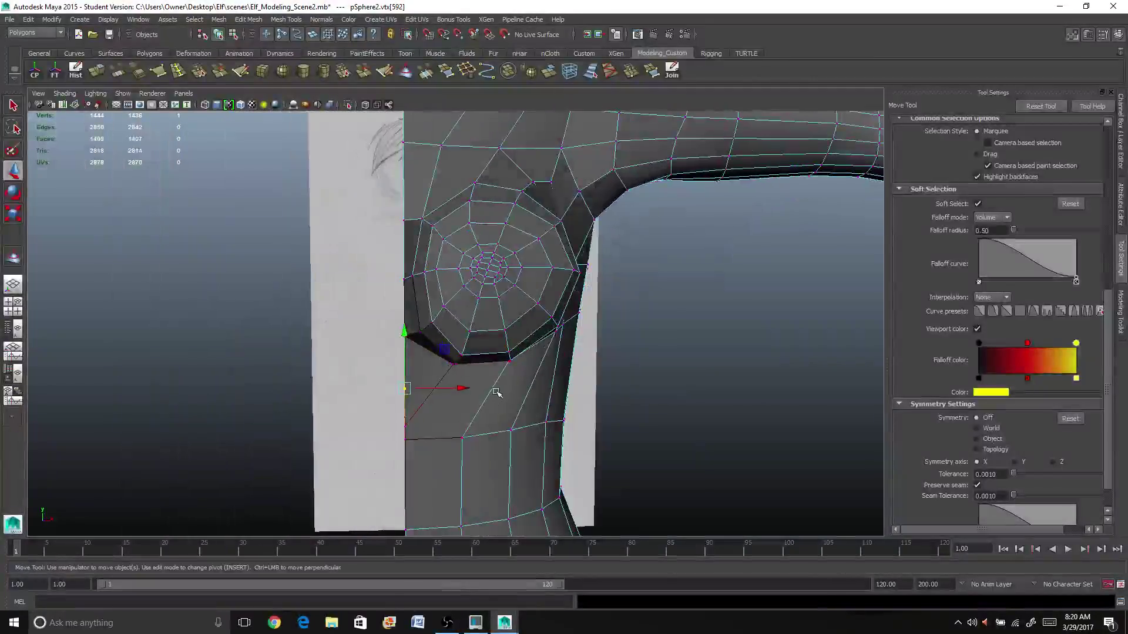
Return to object mode, display the body mesh smoothed and deselected, and examine the breast's shape from the side and front
right_click_drag(497, 393, 524, 369)
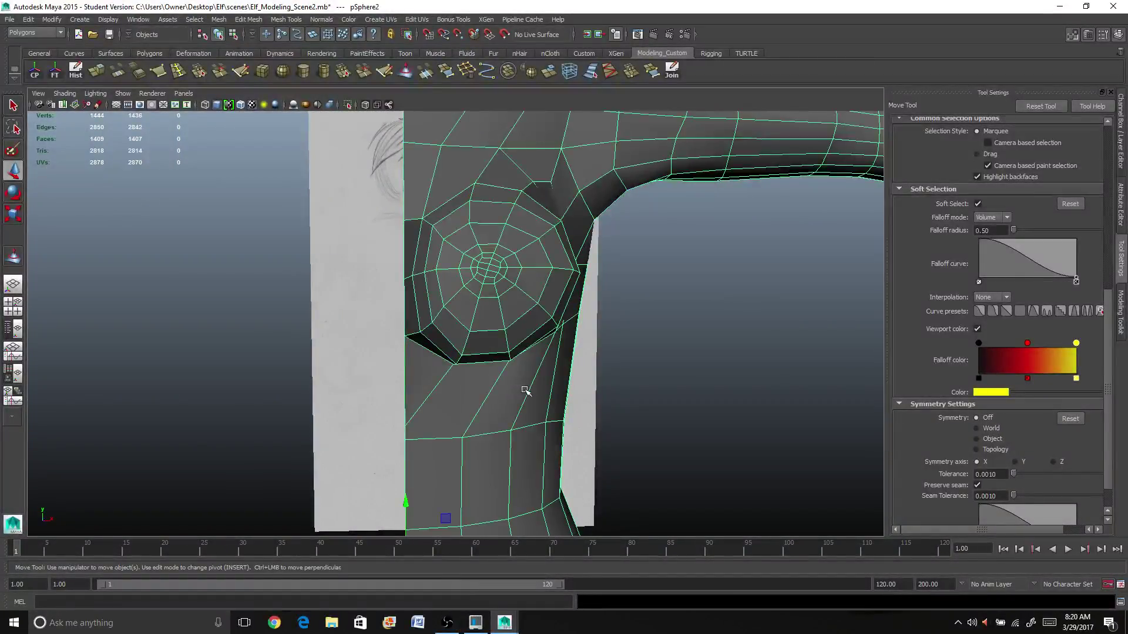
key("3")
left_click(650, 369)
scroll(650, 369, "down", 5)
mouse_move(711, 347)
left_mouse_down("alt")
mouse_move(541, 393)
mouse_move(647, 380)
mouse_move(496, 382)
mouse_move(516, 385)
mouse_move(484, 400)
mouse_move(452, 383)
mouse_move(460, 363)
mouse_move(441, 367)
mouse_move(475, 373)
left_mouse_up("alt")
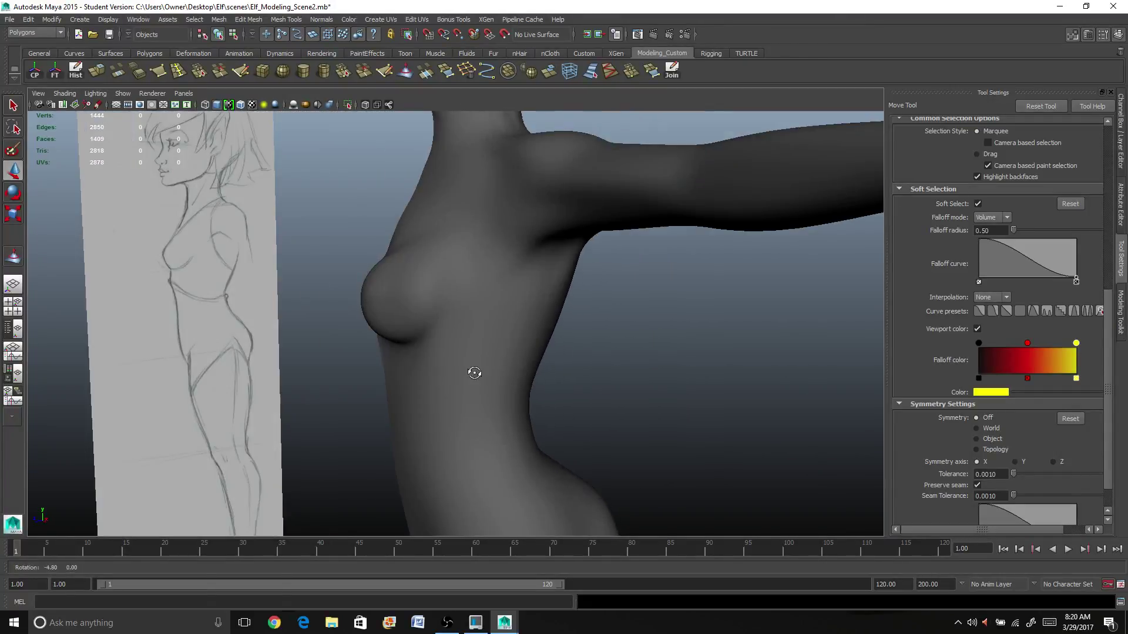
mouse_move(368, 319)
left_mouse_down("alt")
mouse_move(297, 272)
mouse_move(382, 313)
mouse_move(570, 320)
mouse_move(529, 335)
mouse_move(461, 327)
mouse_move(482, 307)
mouse_move(548, 311)
left_mouse_up("alt")
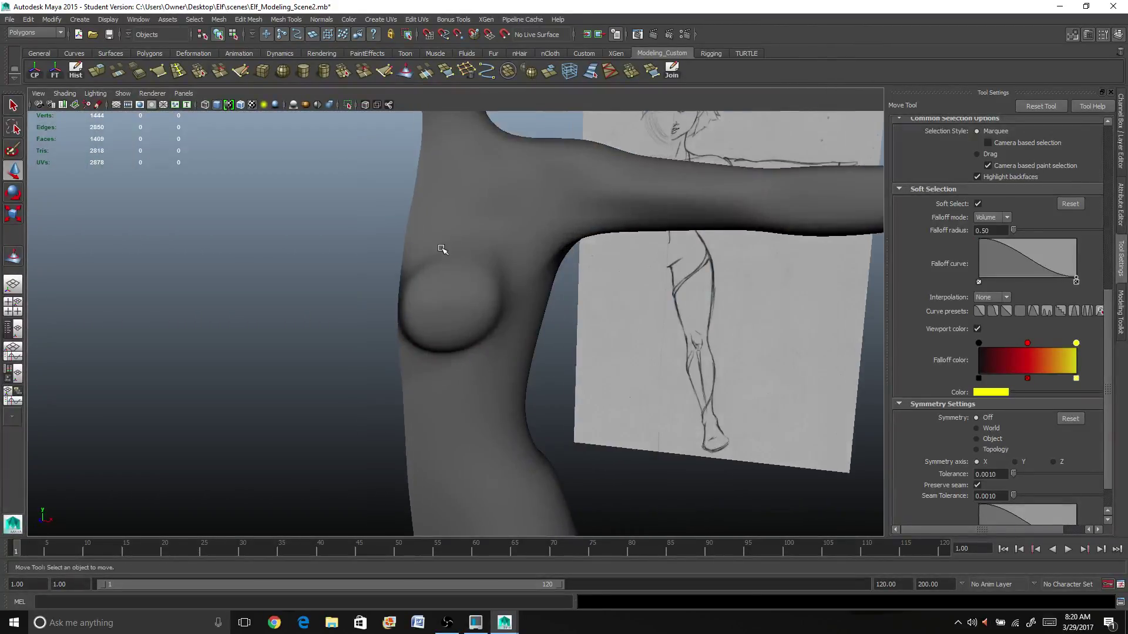
Show all four views, select a vertex on the breast's lower front and set the soft-selection falloff radius to 0.80
left_click(7, 317)
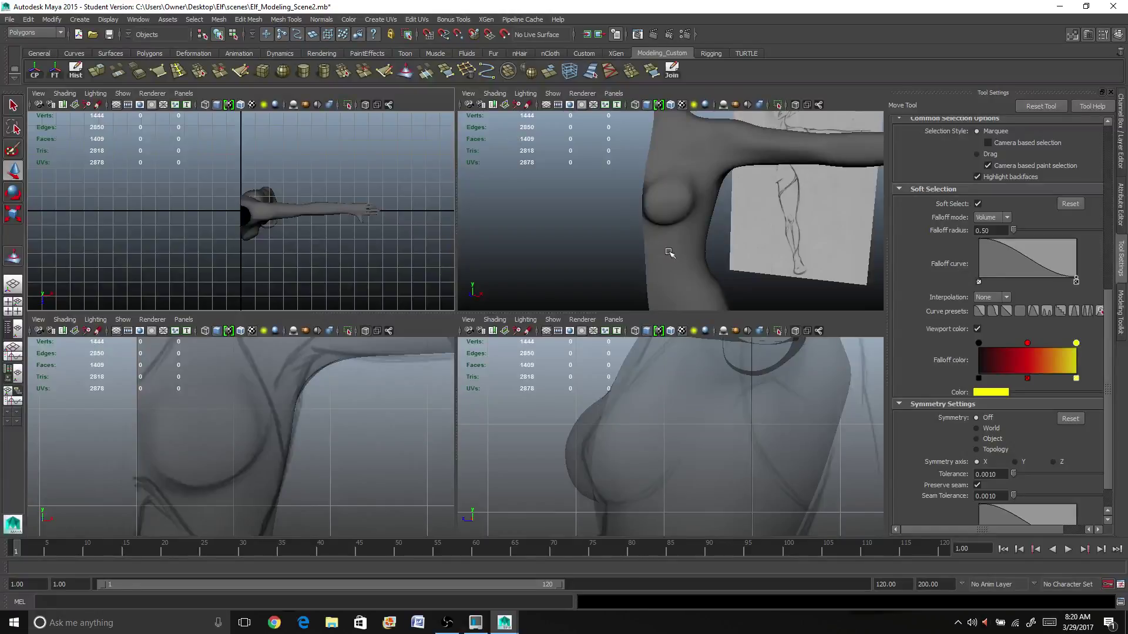
scroll(308, 421, "down", 3)
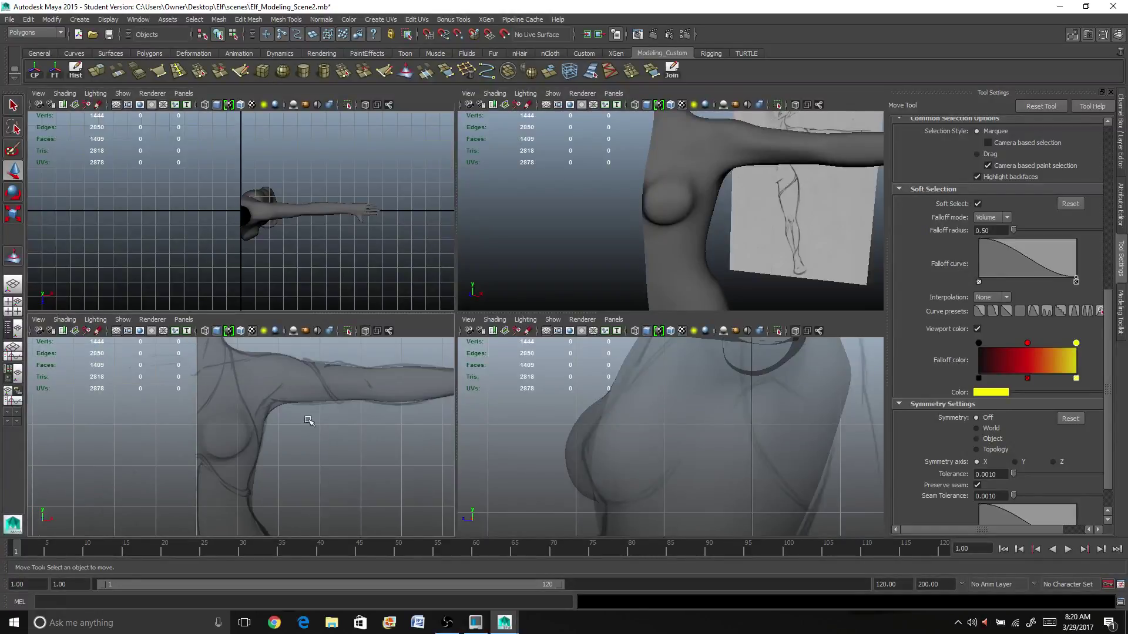
scroll(662, 178, "up", 5)
left_click_drag(744, 215, 645, 225, "alt")
left_click(560, 194)
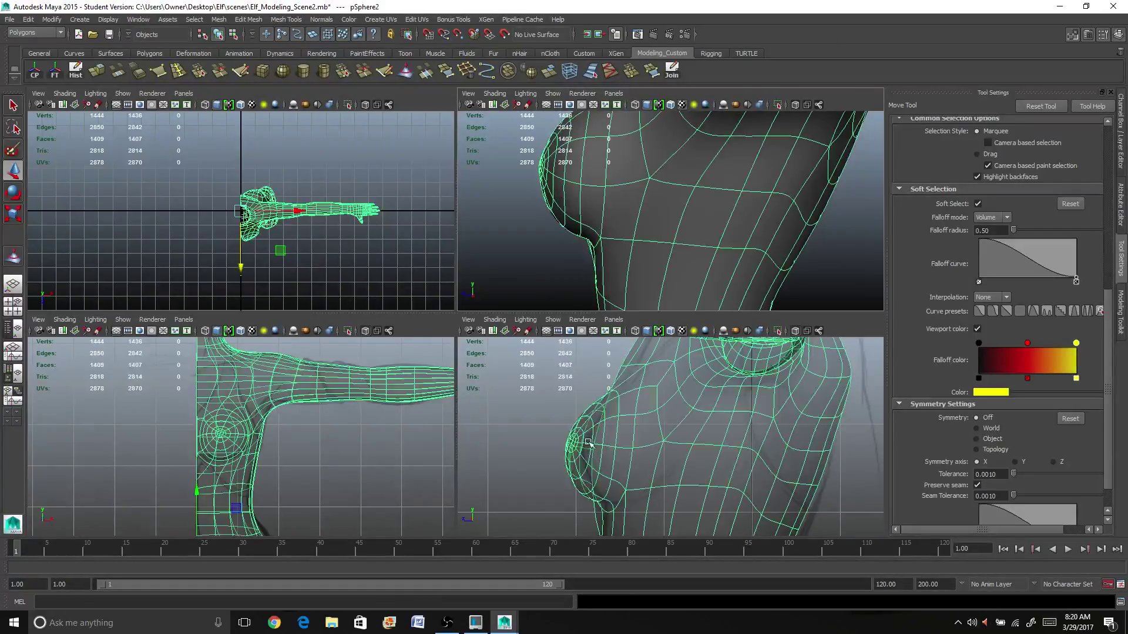
right_click_drag(580, 455, 559, 446)
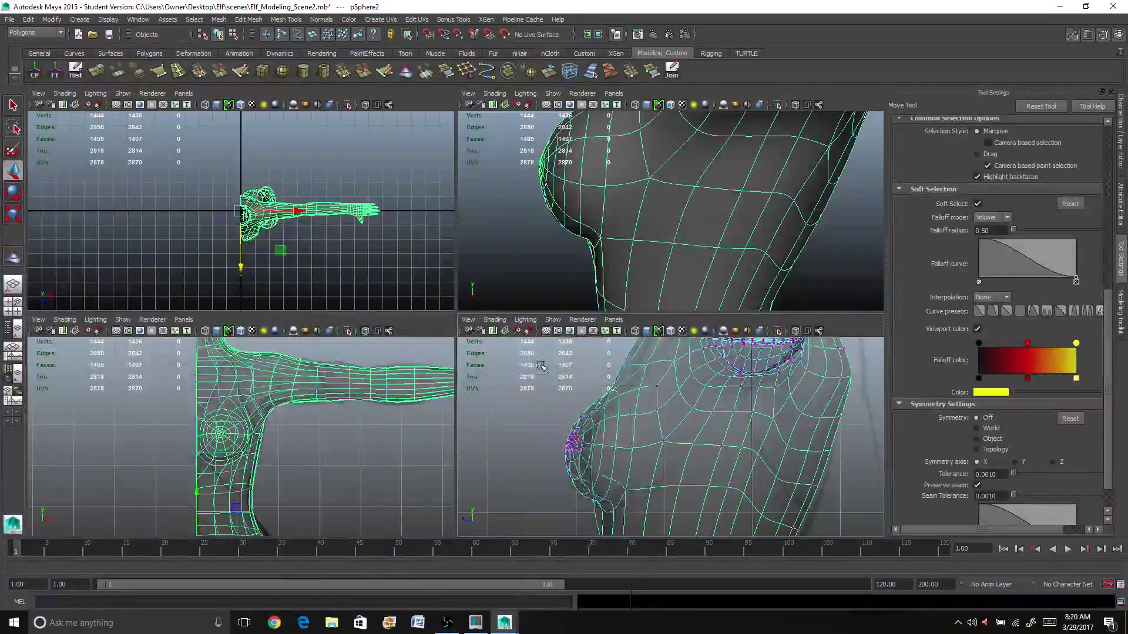
left_click(582, 474)
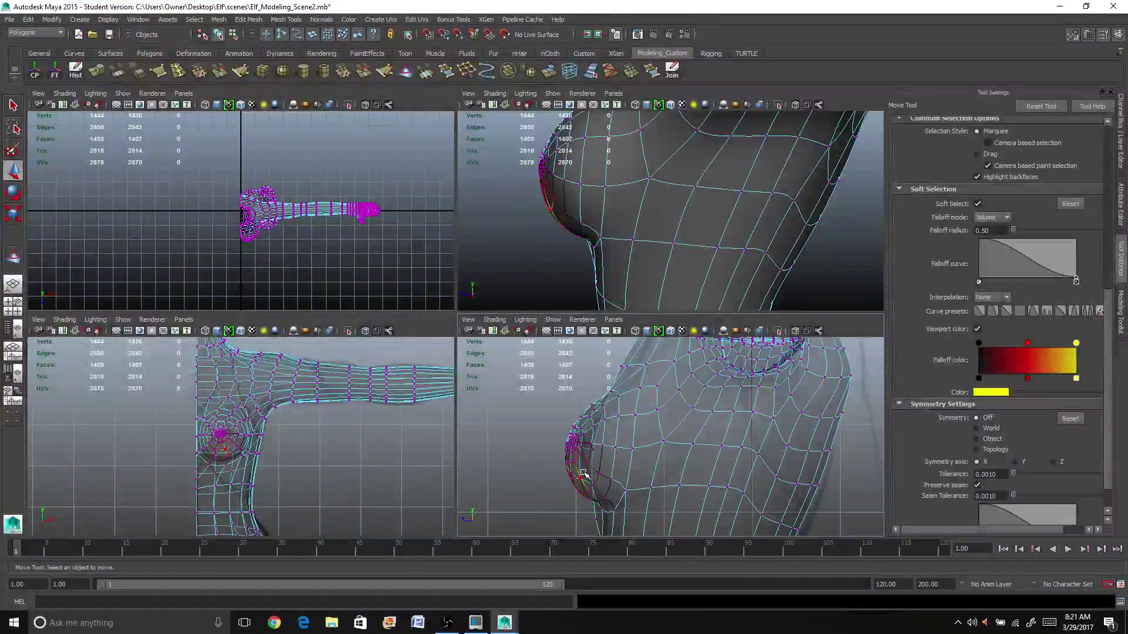
left_click(581, 474)
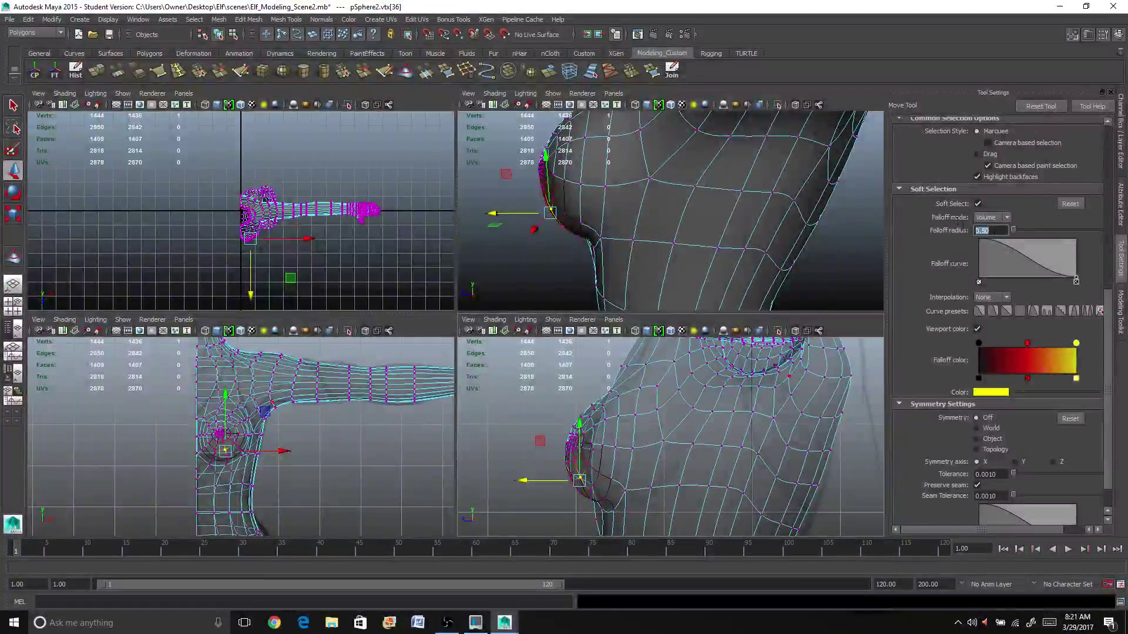
type("0.8")
key("Return")
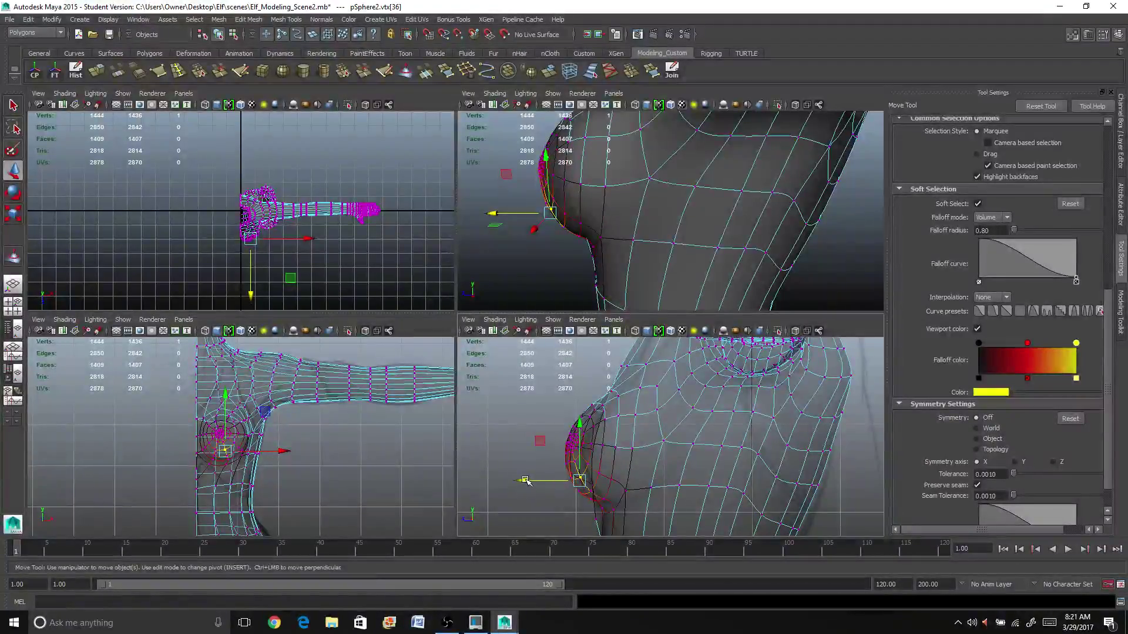
Try moving the breast's lower front vertex and its group of tip vertices back along Z, undoing each move
left_click_drag(524, 481, 542, 477)
key("ctrl+z")
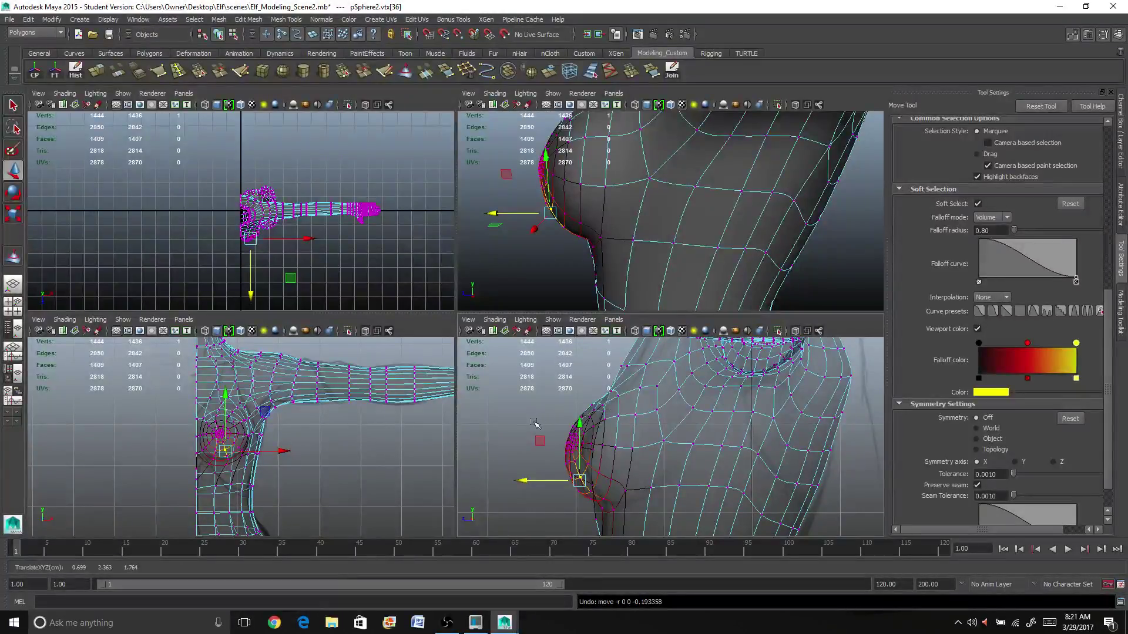
left_click_drag(525, 414, 528, 445)
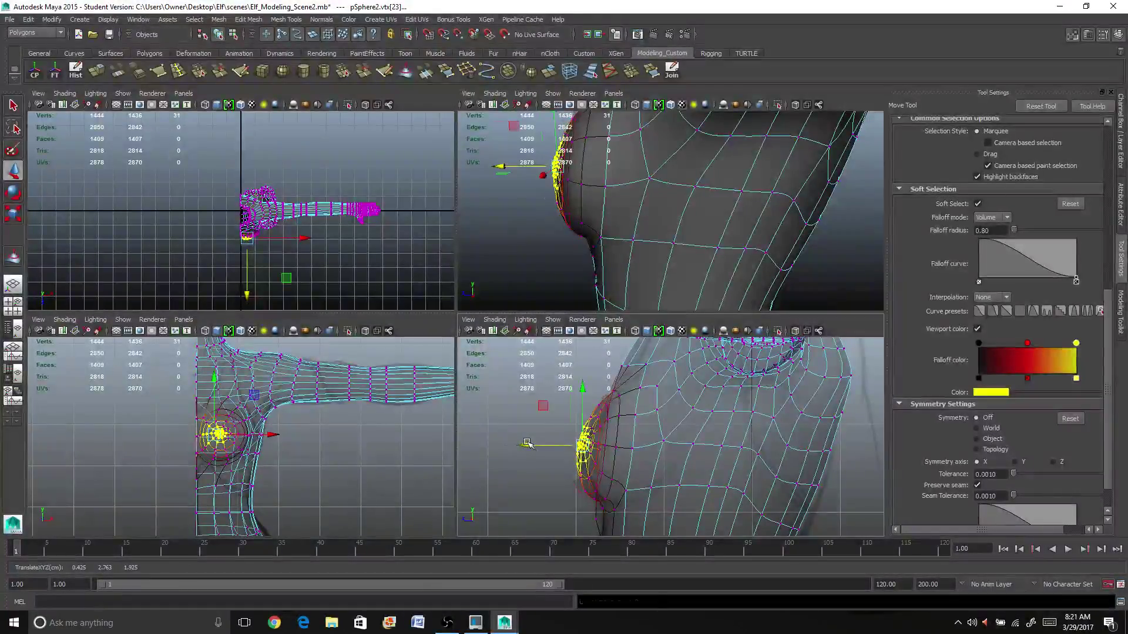
key("ctrl+z")
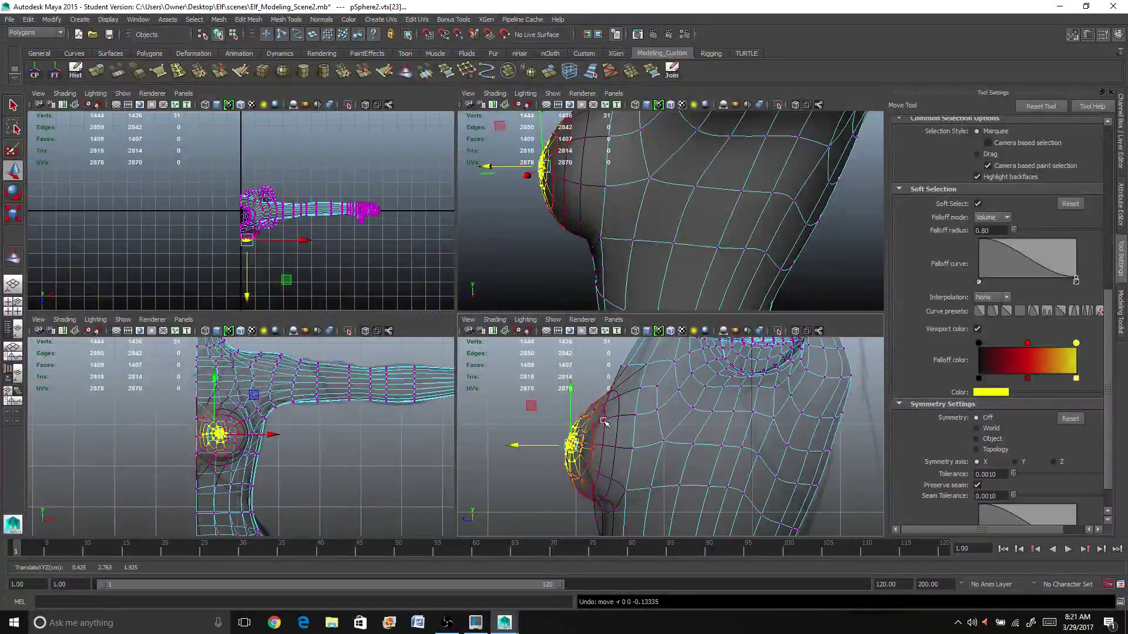
Display the body mesh unsmoothed and select the edge loop around the front of the breast
right_click_drag(602, 423, 602, 344)
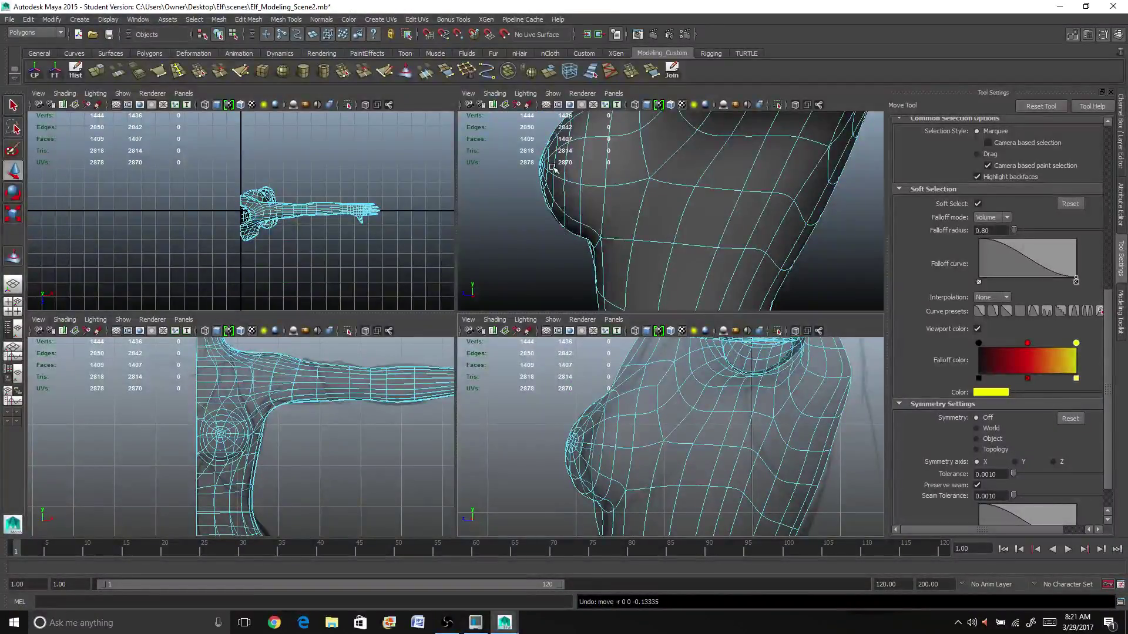
key("3")
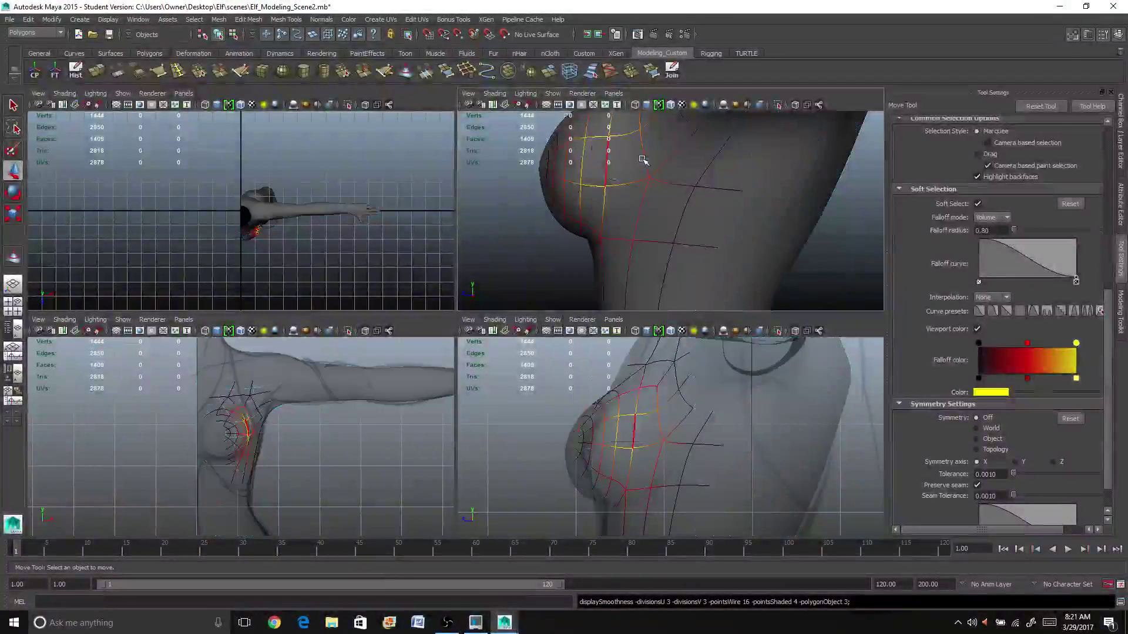
key("F8")
key("1")
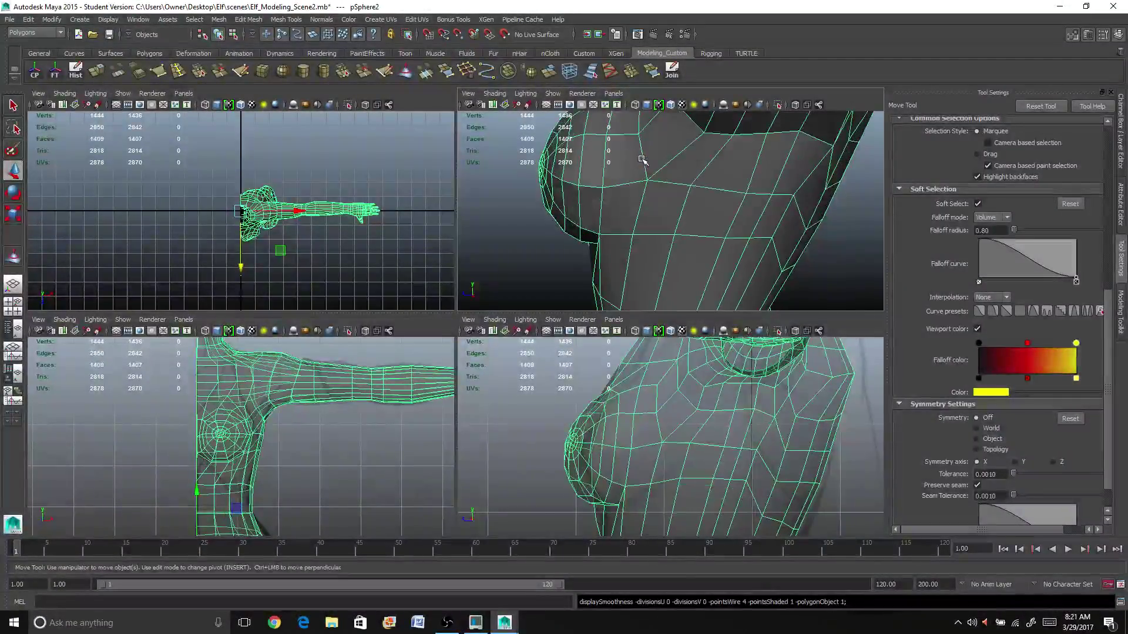
right_click_drag(568, 193, 556, 171)
double_click(556, 171)
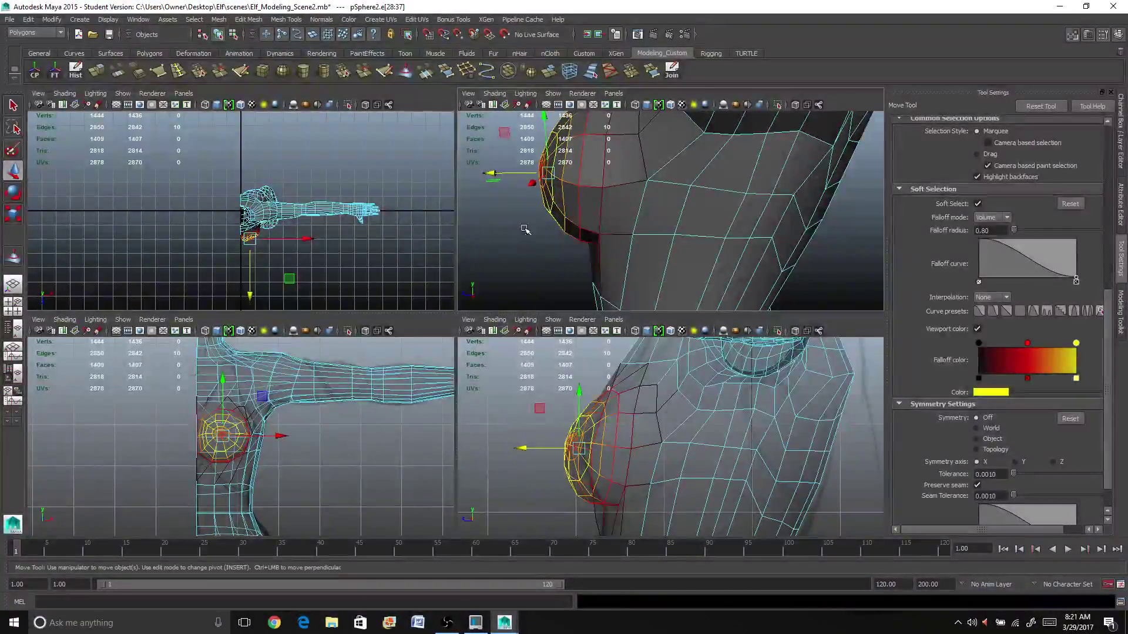
Select the vertices across the front, side and underside of the breast and move them back along Z with soft selection
right_click_drag(541, 195, 507, 126)
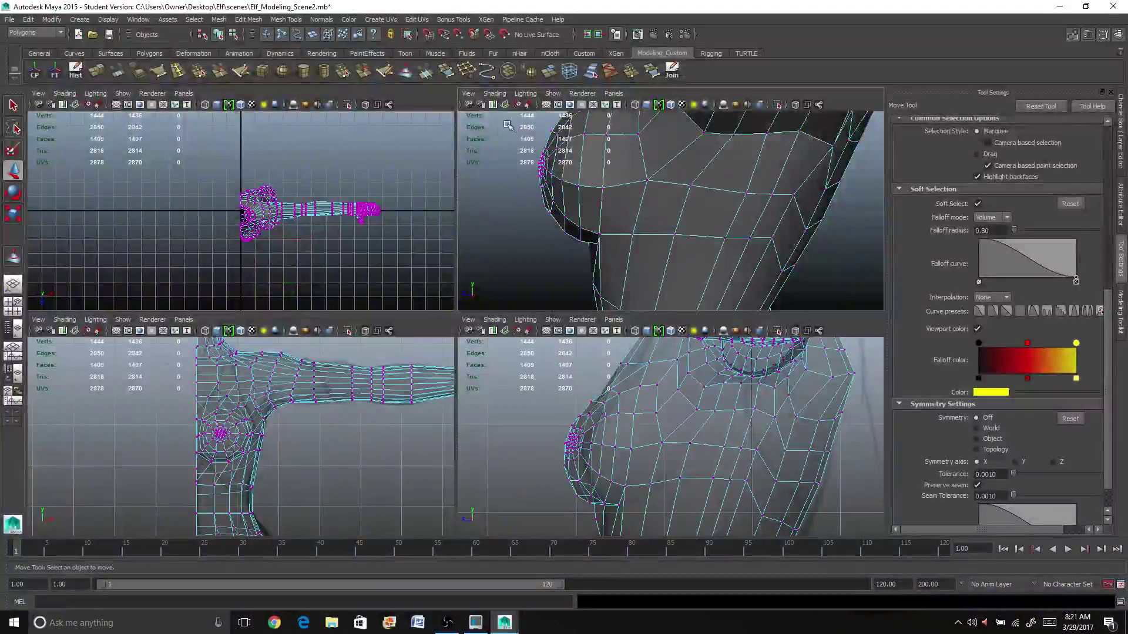
left_click_drag(560, 219, 561, 220)
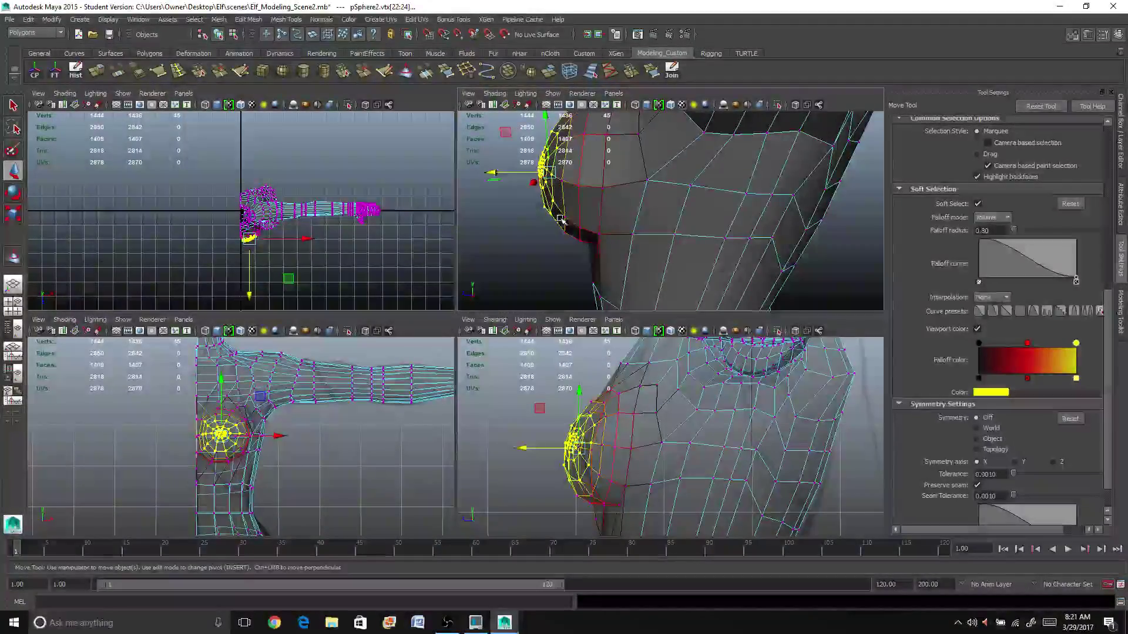
left_click(562, 184, "shift")
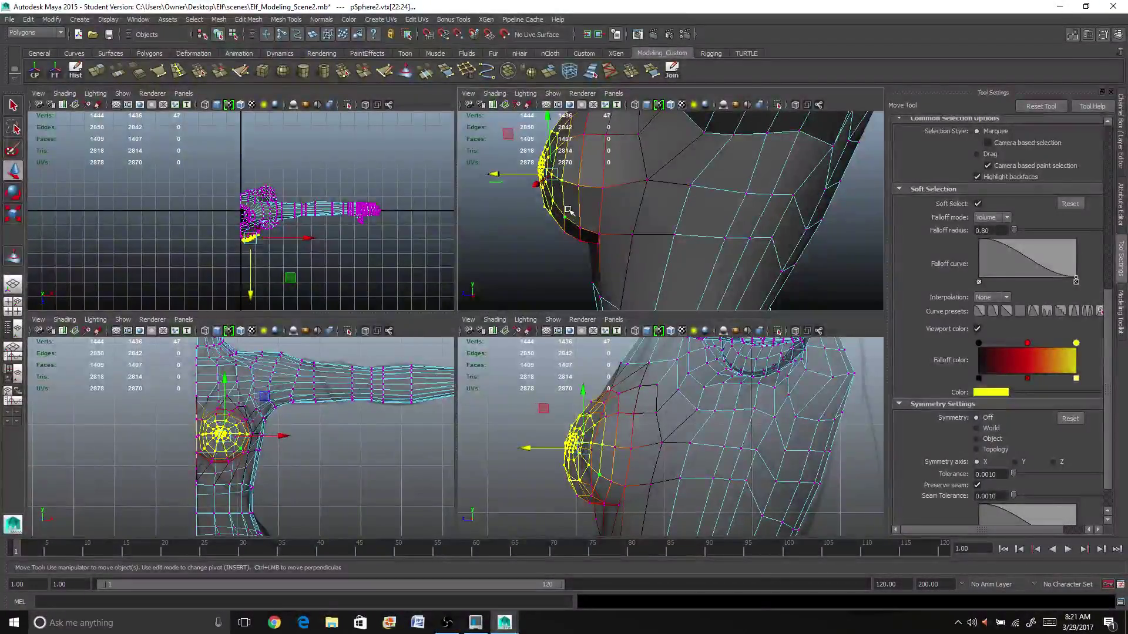
left_click(562, 234, "shift")
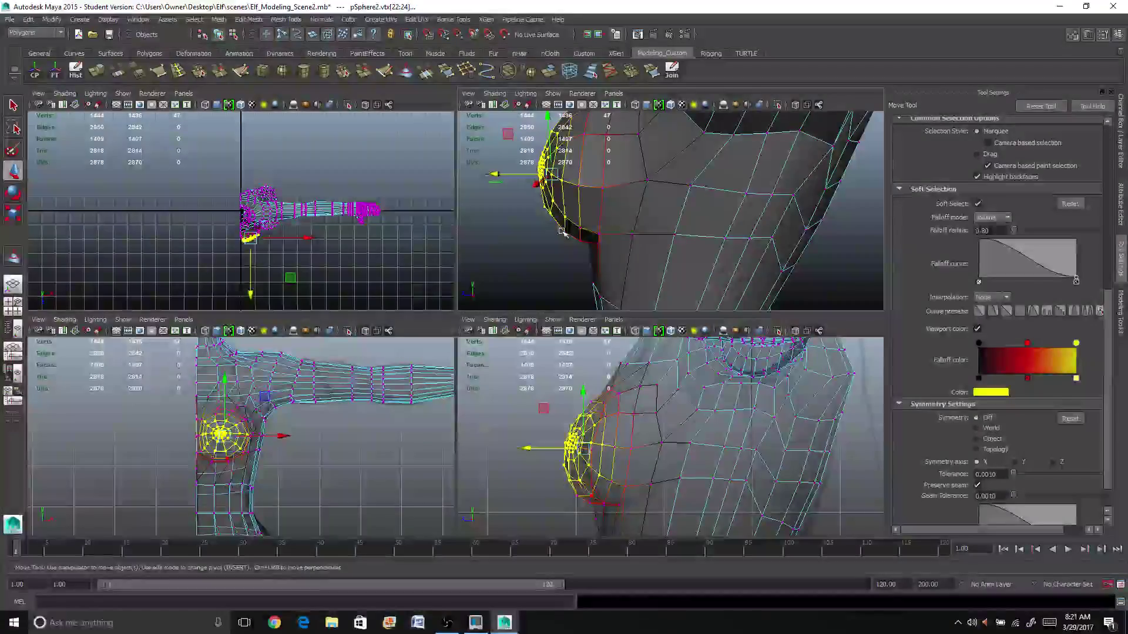
left_click(569, 138, "shift")
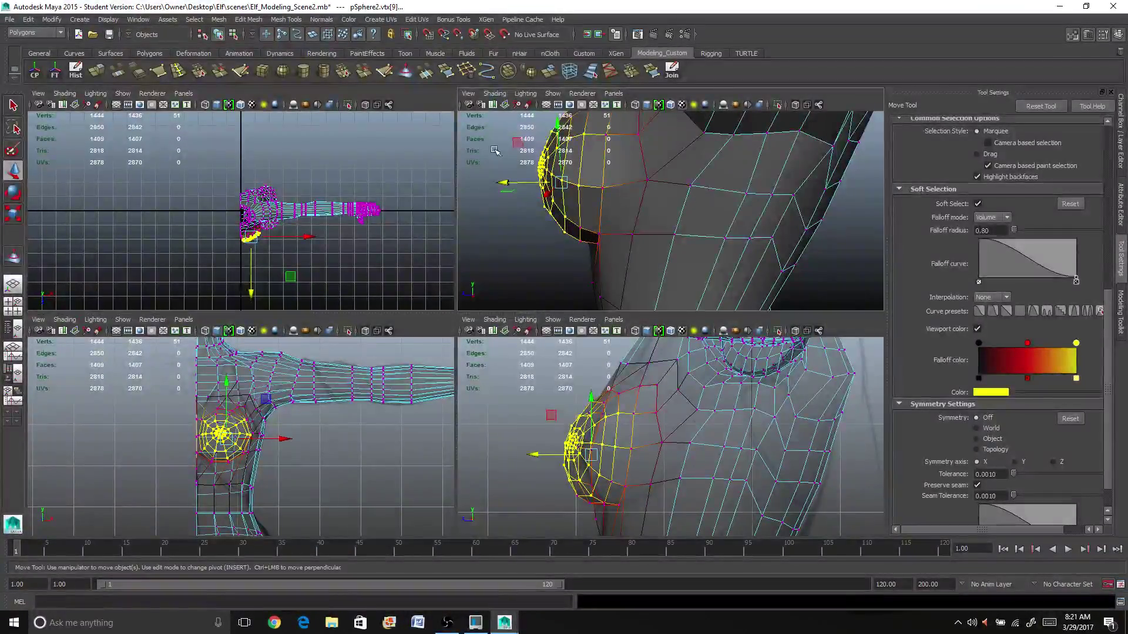
left_click_drag(500, 182, 598, 243)
Select two neighbouring vertices on the breast's underside and move them forward along Z with soft selection
scroll(598, 243, "up", 5)
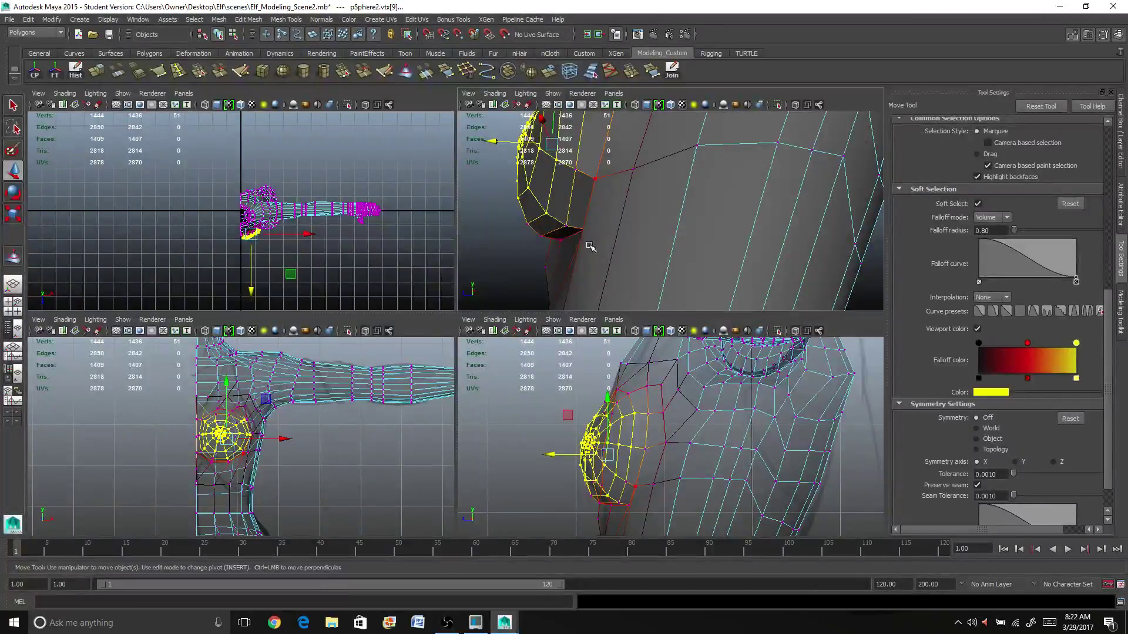
left_click(567, 233)
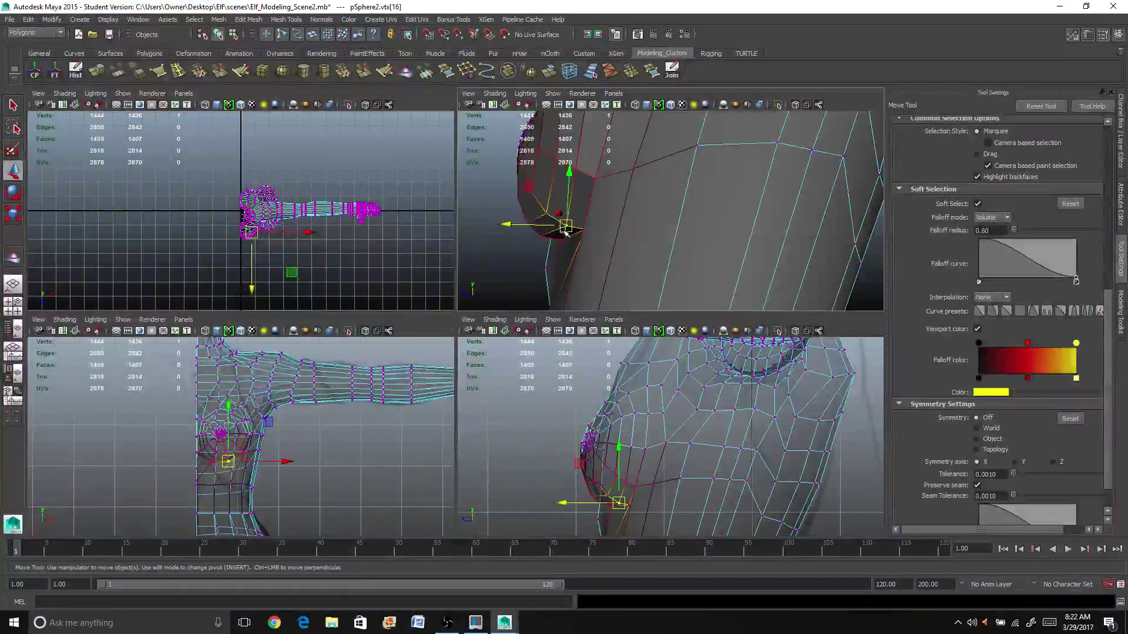
left_click_drag(547, 230, 475, 221, "shift")
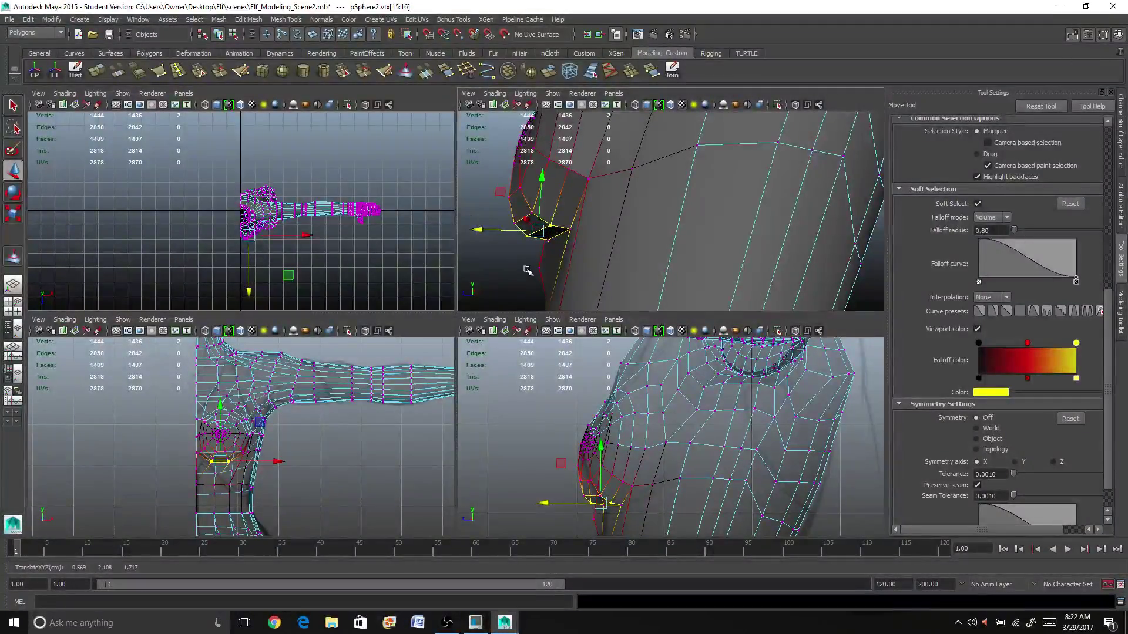
Return to object mode, display the body mesh smoothed and deselected, and examine the breast's side profile
left_click_drag(527, 271, 674, 260, "alt")
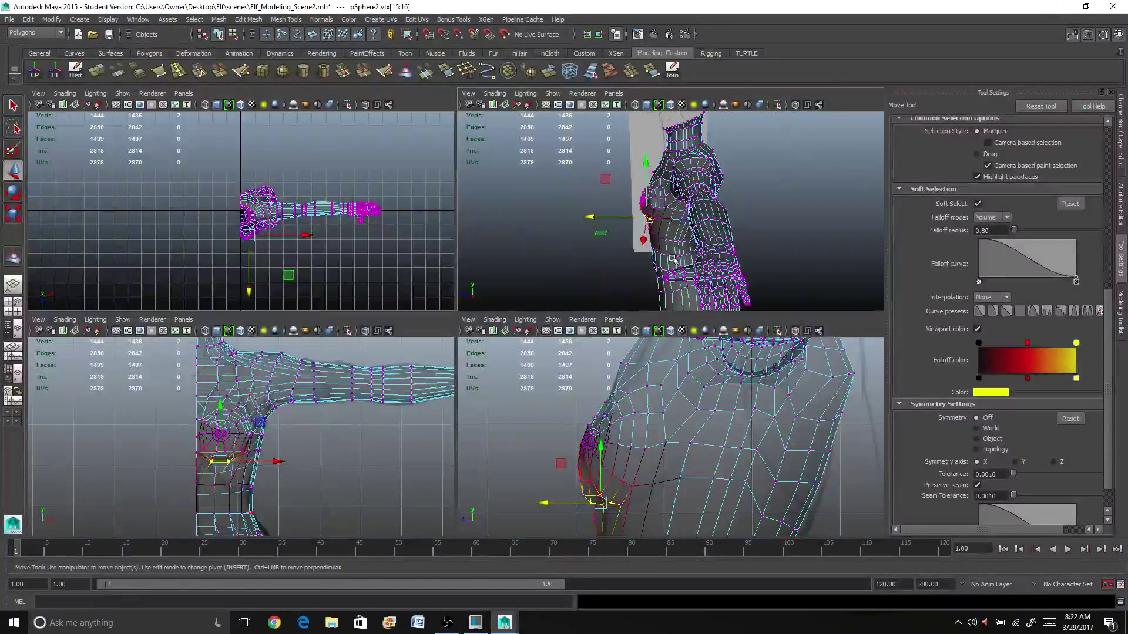
scroll(673, 260, "up", 3)
right_click_drag(661, 194, 676, 195)
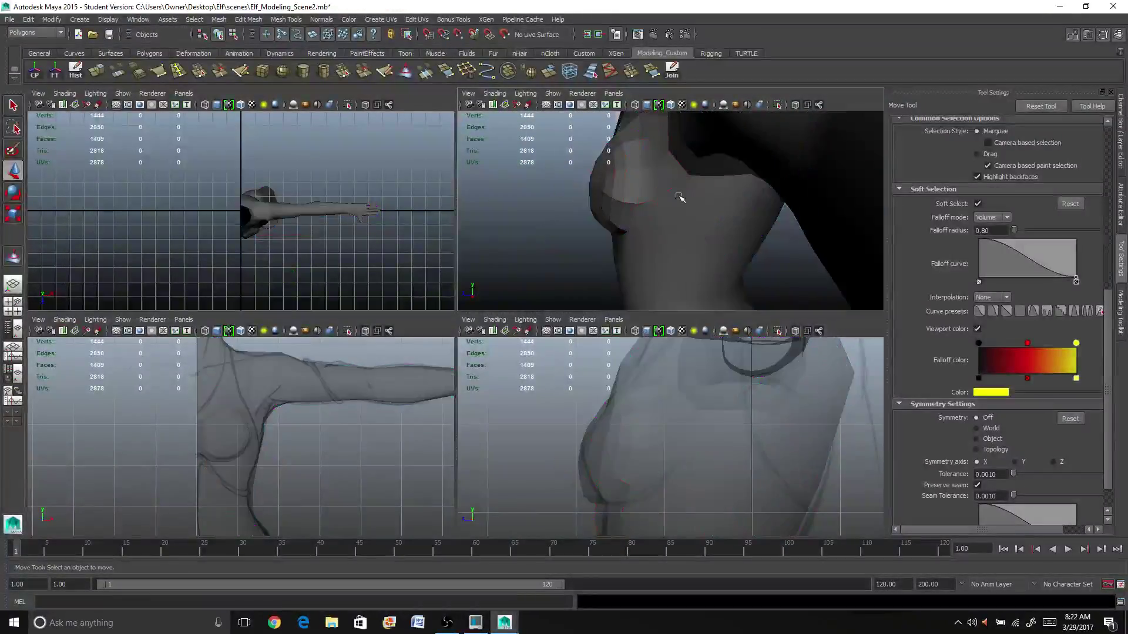
left_click(581, 227)
mouse_move(552, 222)
left_mouse_down("alt")
mouse_move(583, 245)
mouse_move(717, 236)
mouse_move(551, 237)
left_mouse_up("alt")
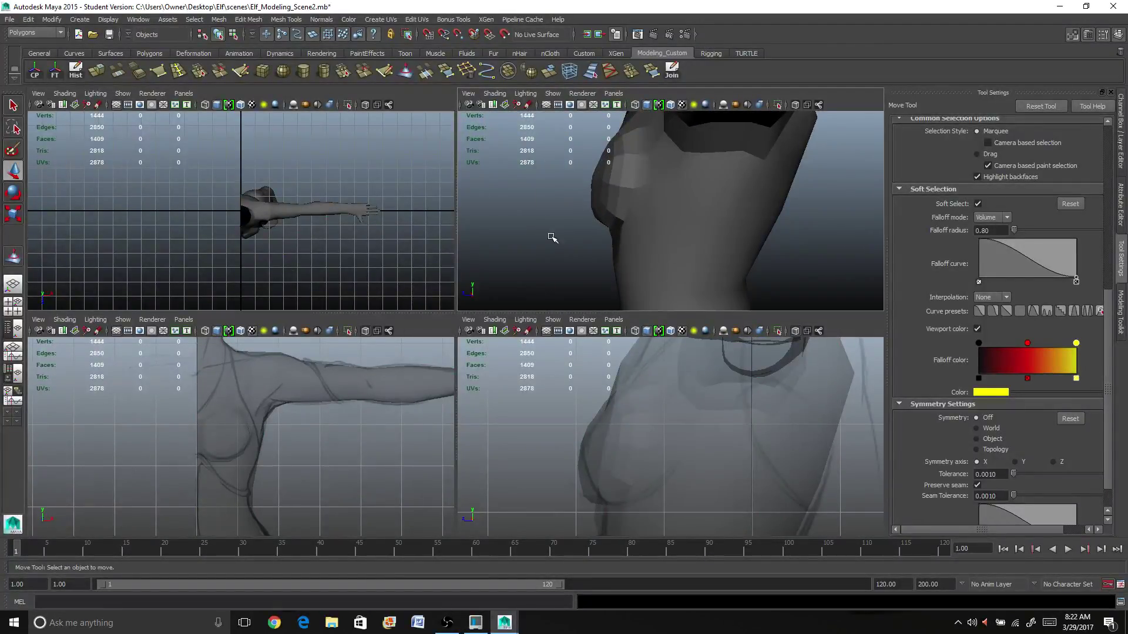
left_click(758, 209)
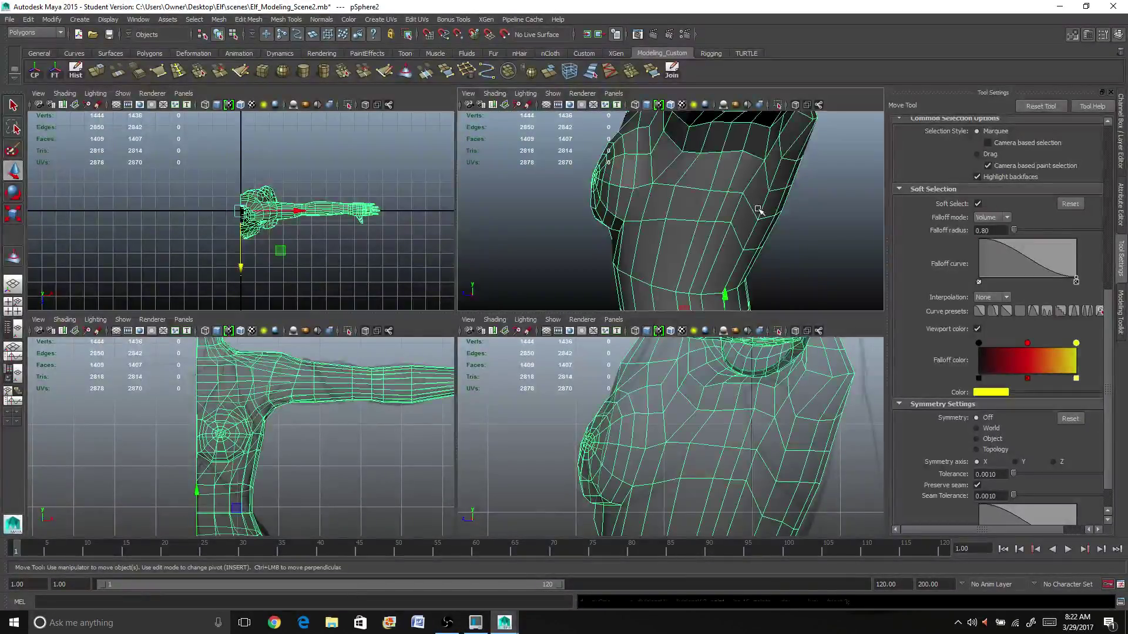
left_click(564, 223)
mouse_move(564, 223)
left_mouse_down("alt")
mouse_move(548, 221)
mouse_move(712, 214)
mouse_move(581, 213)
left_mouse_up("alt")
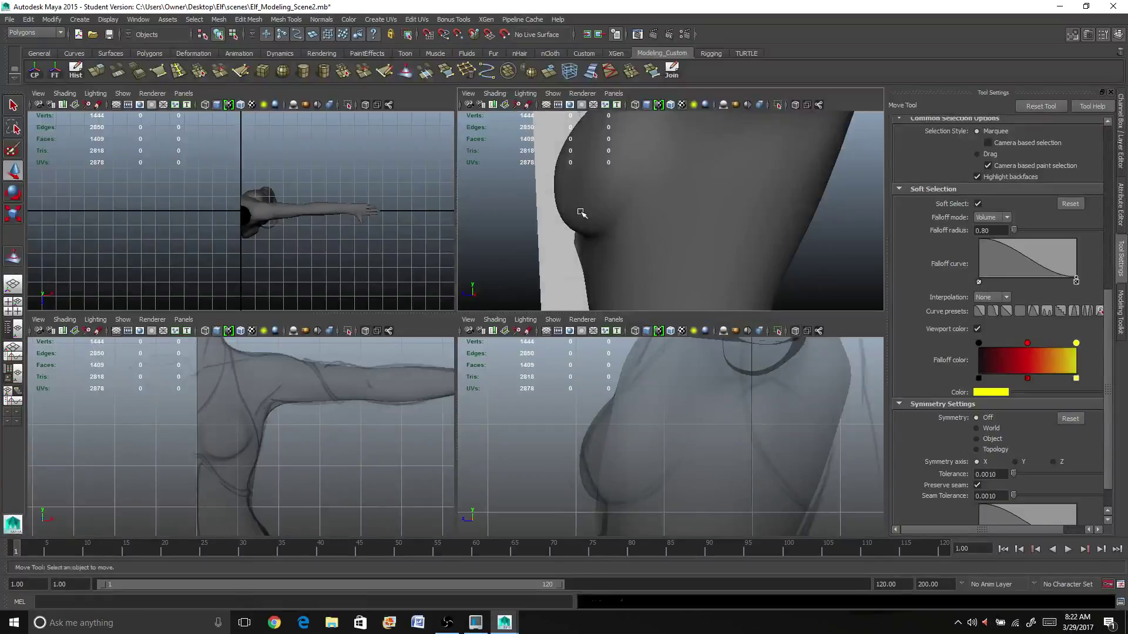
Reselect the body mesh and select the six central faces at the breast's tip
key("ctrl+z")
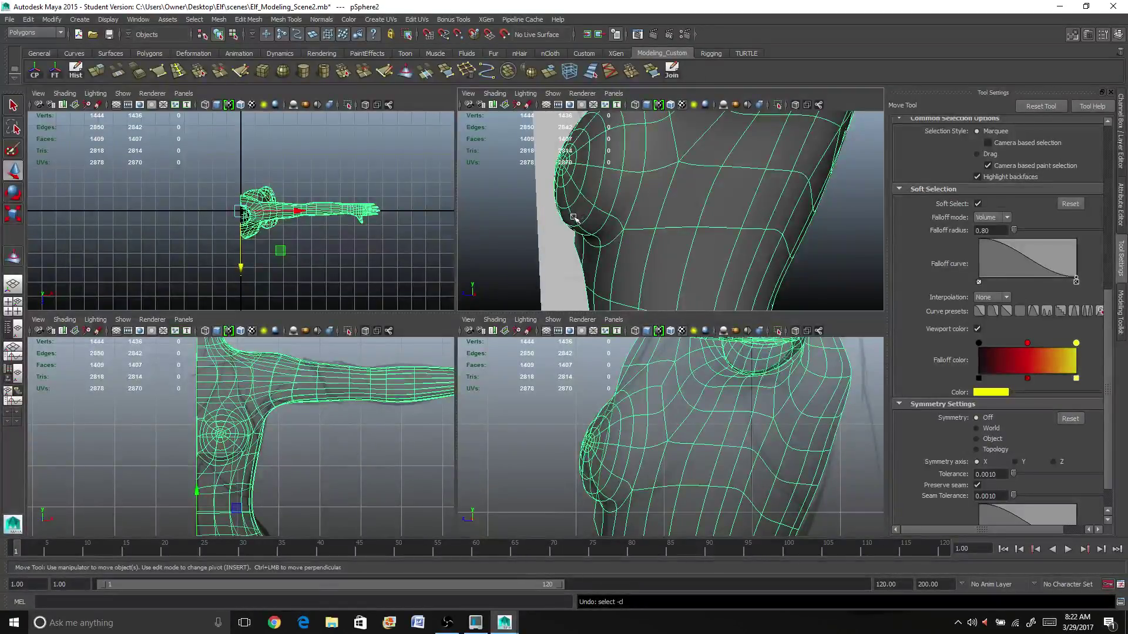
left_click_drag(574, 219, 669, 200, "alt")
right_click_drag(670, 194, 635, 187)
left_click(663, 181)
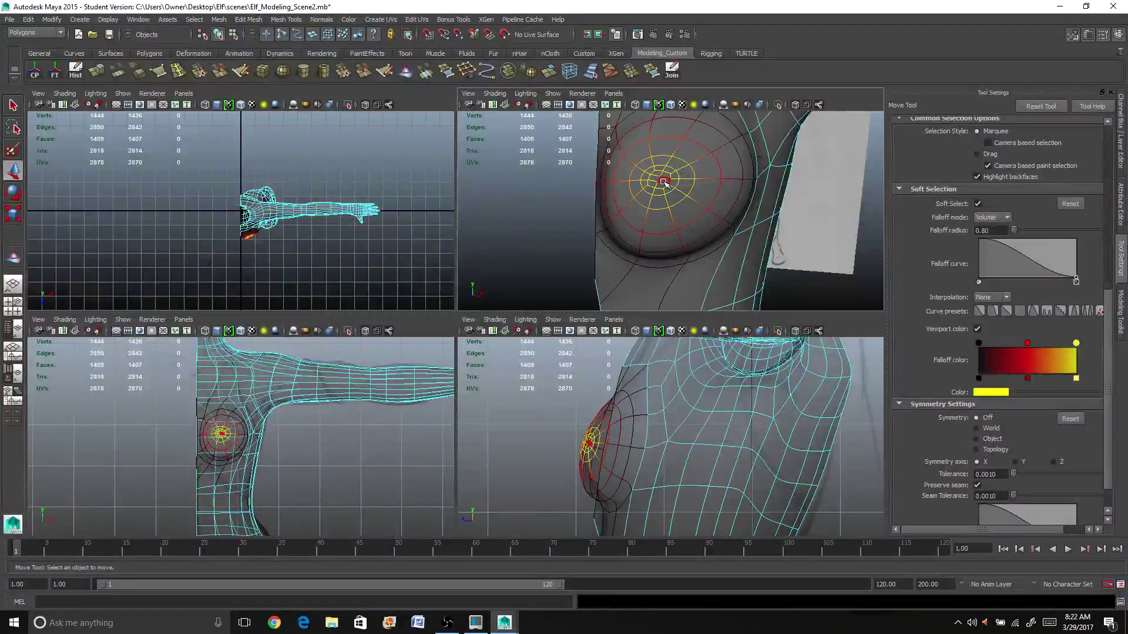
left_click(663, 182)
left_click(660, 190, "shift")
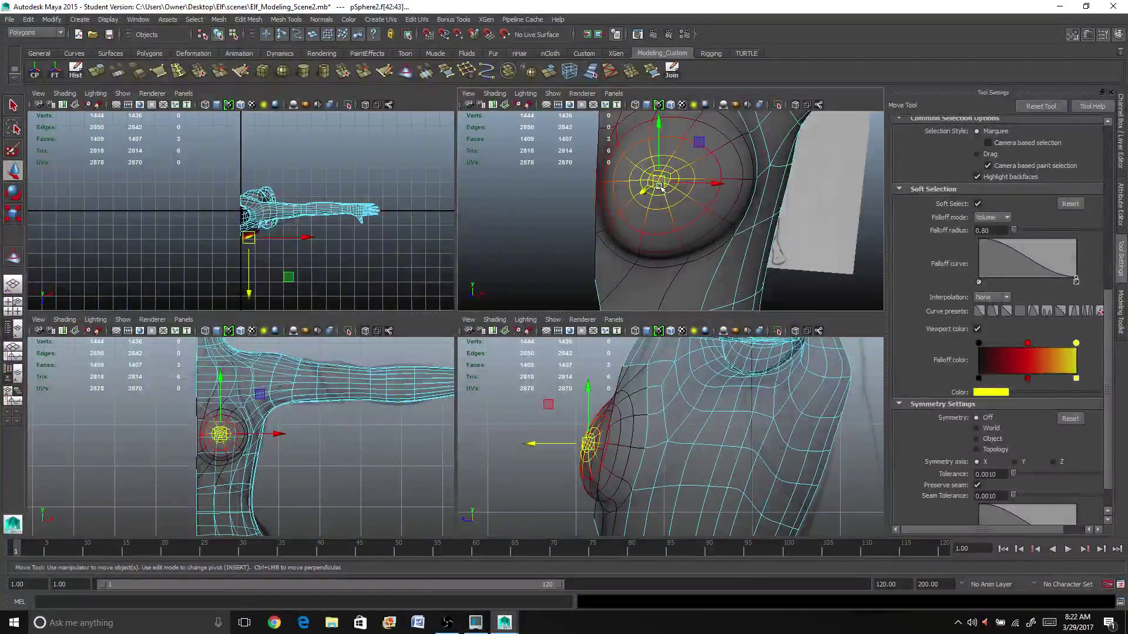
key("q")
left_click(660, 188, "shift")
Move the selected tip faces forward along Z and outward along X with soft selection
left_click_drag(659, 188, 494, 159, "alt")
key("w")
left_click(500, 160)
scroll(580, 206, "up", 5)
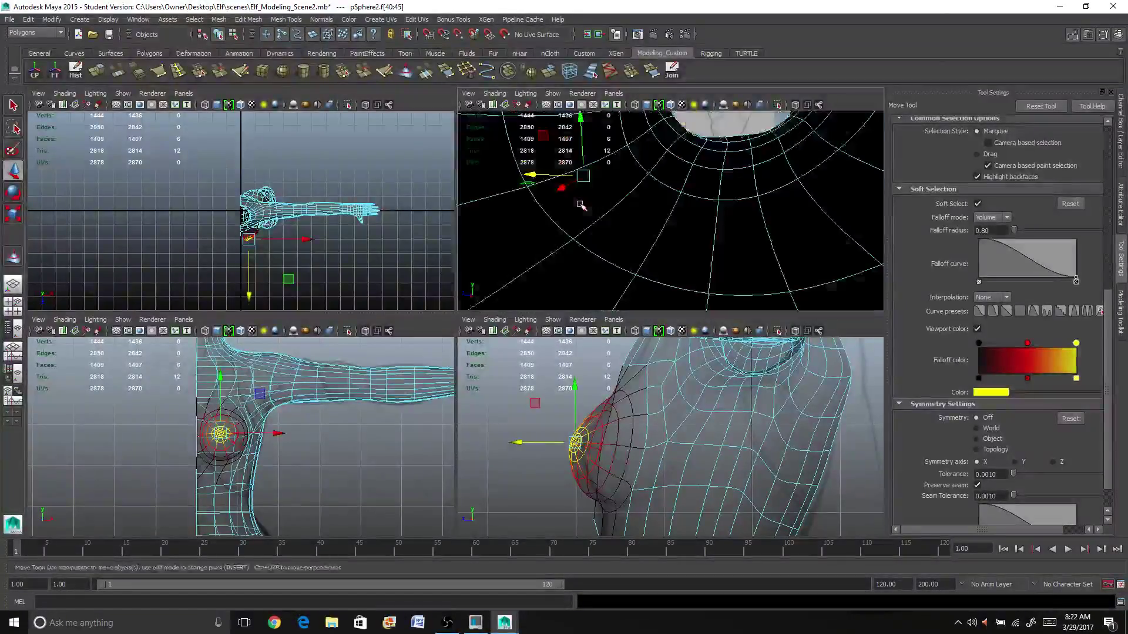
left_click_drag(580, 205, 727, 179, "alt")
left_click(712, 182)
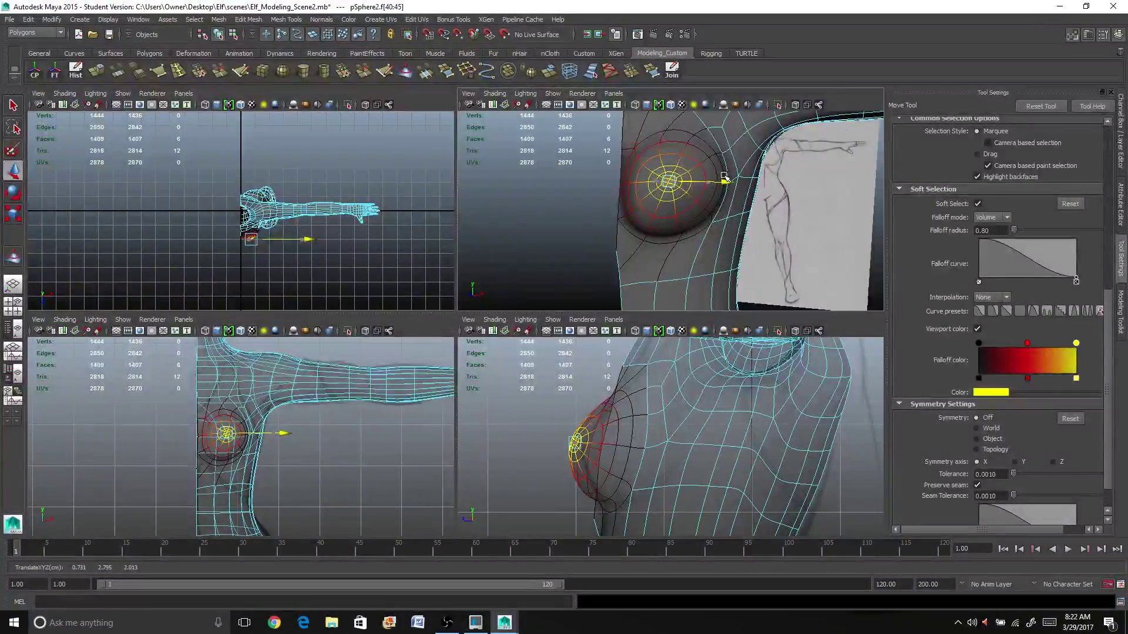
Return to object mode, deselect the body and examine the reshaped breast from the front and the inner side
left_click(576, 190)
scroll(588, 193, "down", 5)
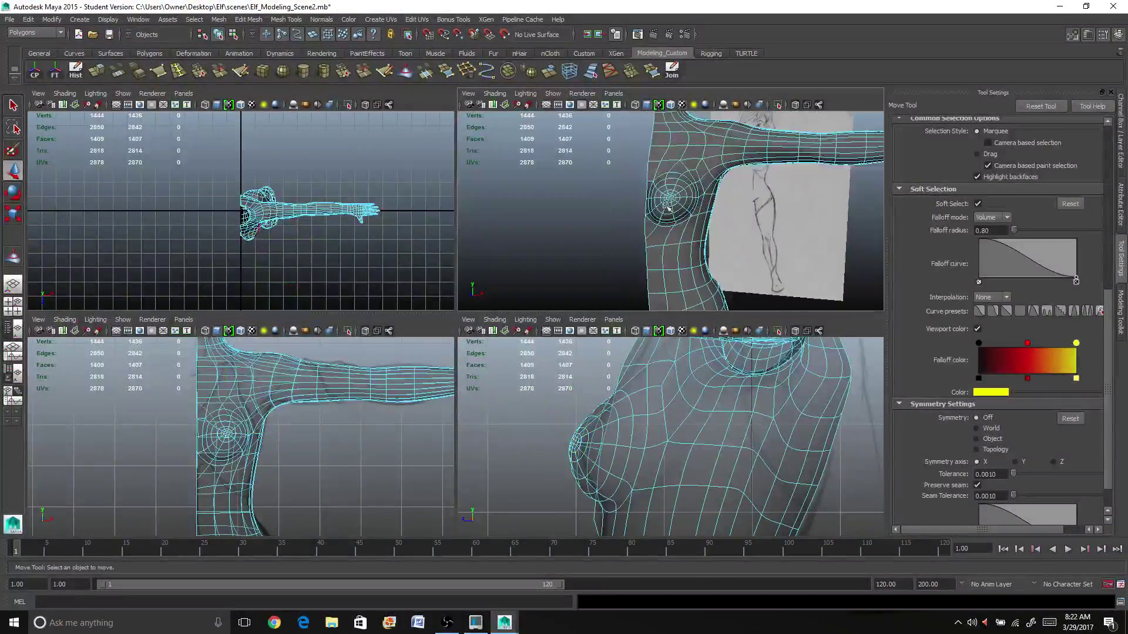
right_click_drag(666, 191, 715, 226)
left_click(715, 226)
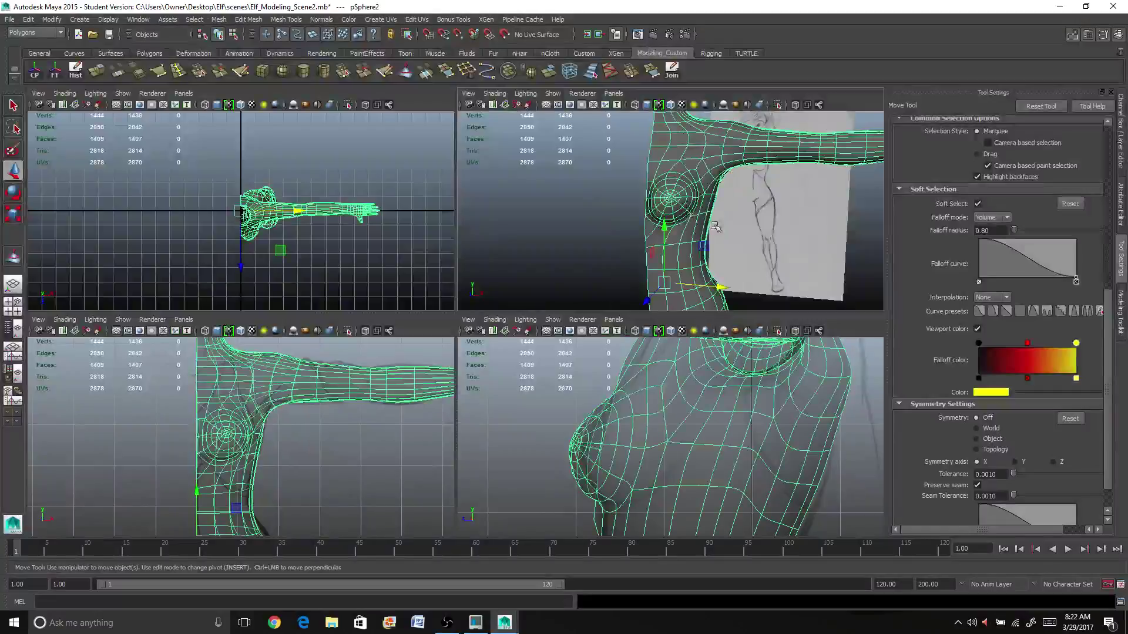
left_click(581, 202)
mouse_move(569, 202)
left_mouse_down("alt")
mouse_move(581, 209)
mouse_move(488, 188)
mouse_move(594, 214)
mouse_move(686, 206)
left_mouse_up("alt")
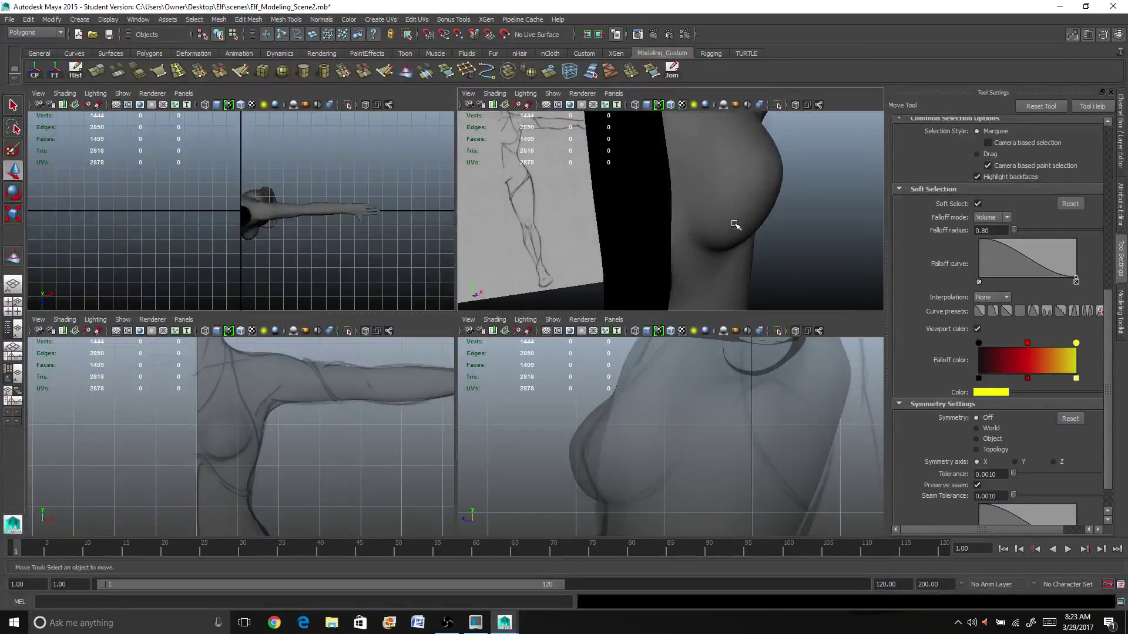
Reselect the body mesh and compare its smoothed and unsmoothed display around the breast's underside
left_click(740, 240)
left_click_drag(740, 240, 691, 198, "alt")
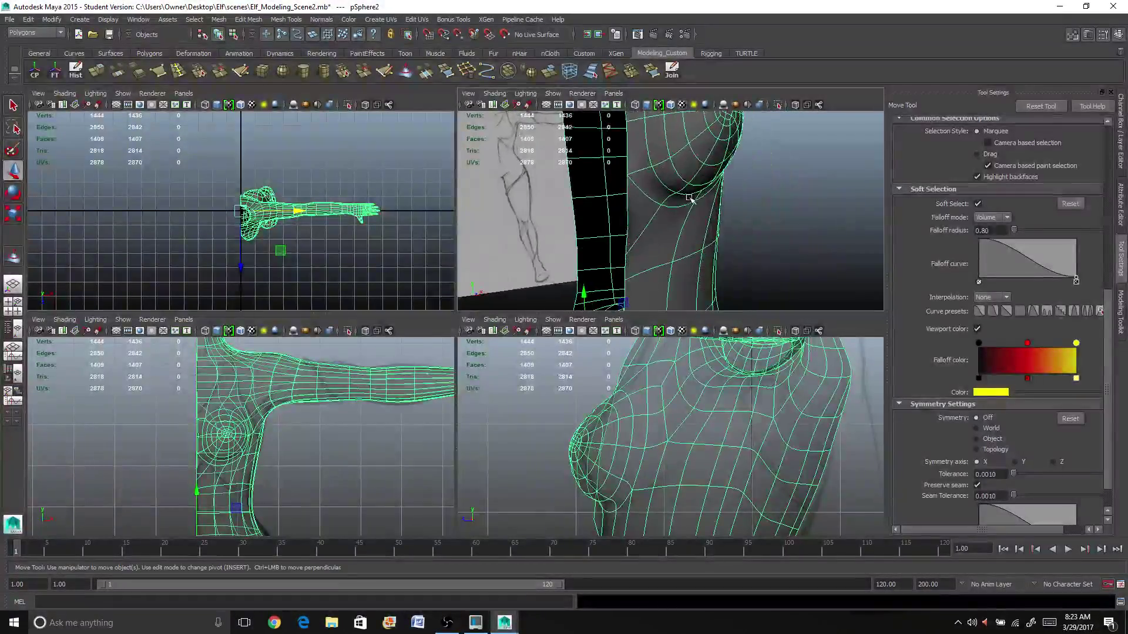
key("1")
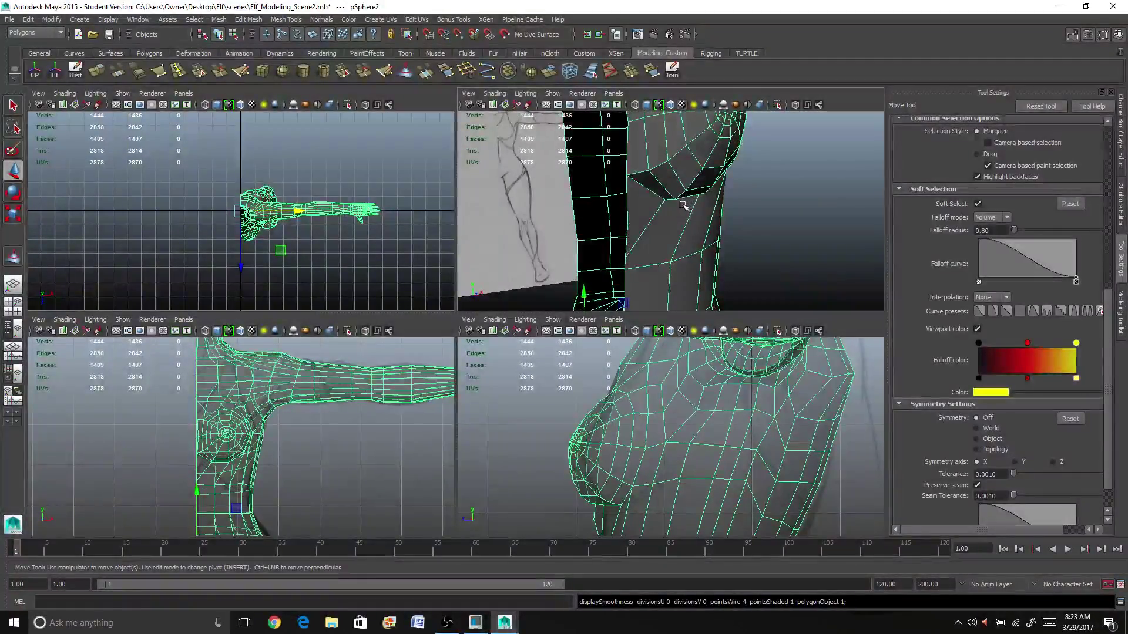
left_click_drag(683, 208, 589, 196, "alt")
key("3")
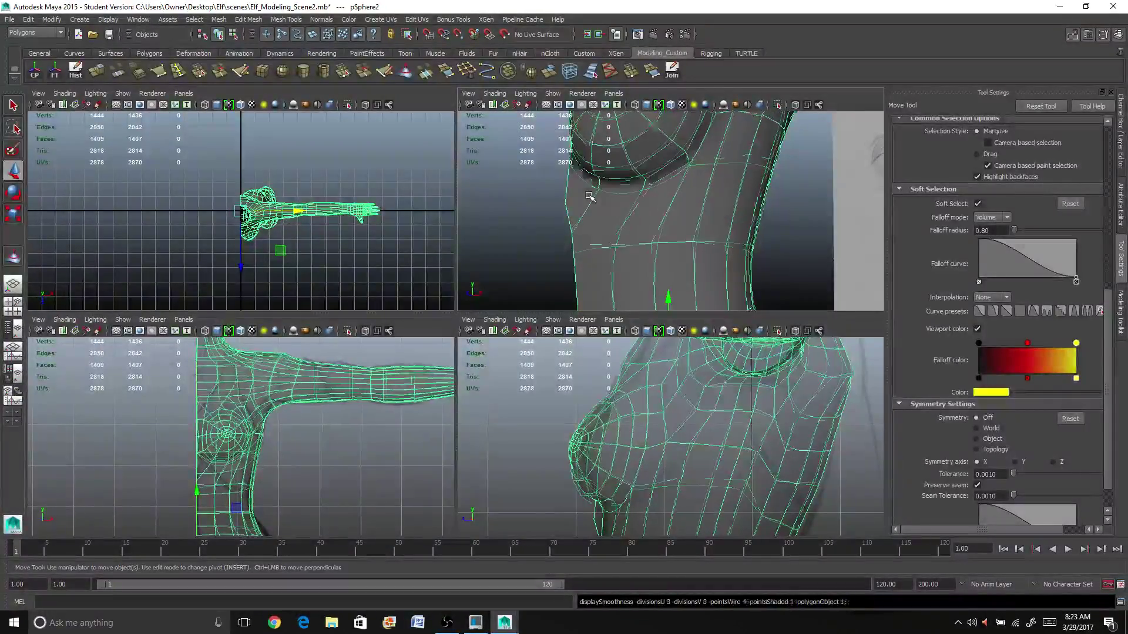
key("1")
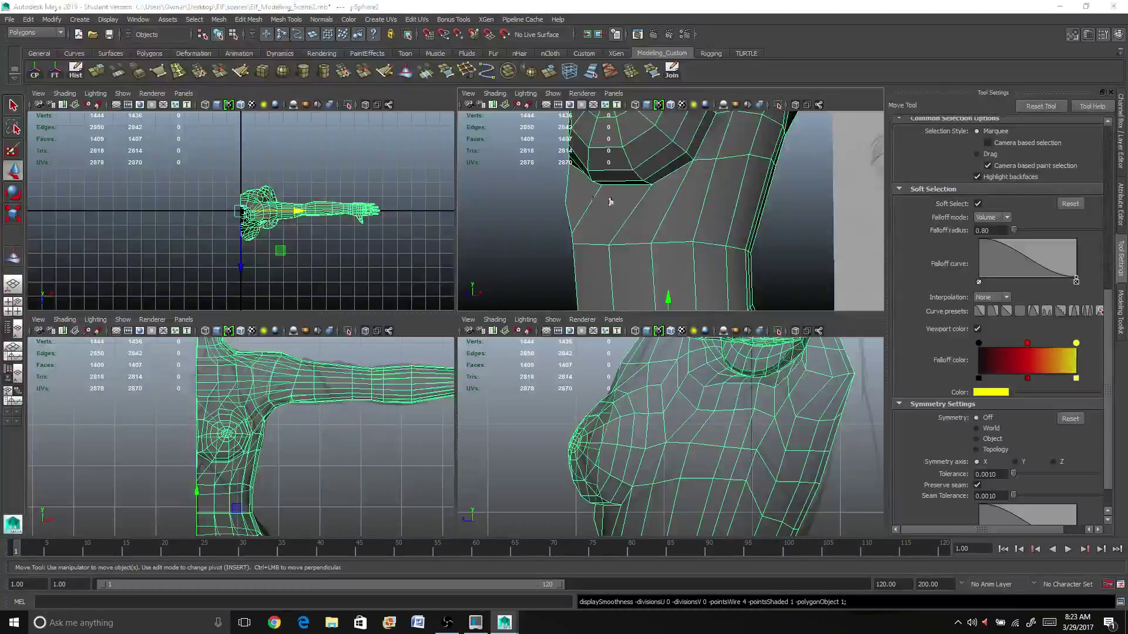
Maximize the perspective view, turn off Soft Select and select the body's centre-line border edges in edge mode
key("space")
mouse_move(599, 196)
left_mouse_down("alt")
mouse_move(383, 423)
mouse_move(433, 383)
mouse_move(423, 360)
mouse_move(474, 332)
mouse_move(397, 340)
mouse_move(546, 335)
mouse_move(517, 352)
mouse_move(574, 335)
mouse_move(504, 292)
mouse_move(573, 279)
left_mouse_up("alt")
scroll(477, 268, "up", 2)
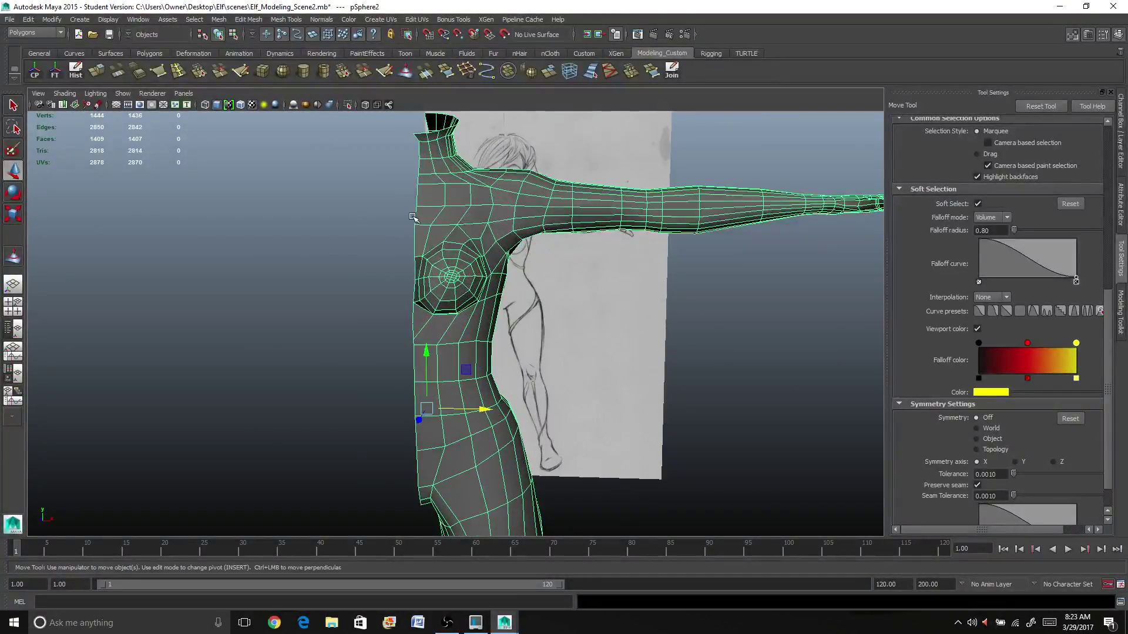
right_click_drag(413, 217, 413, 189)
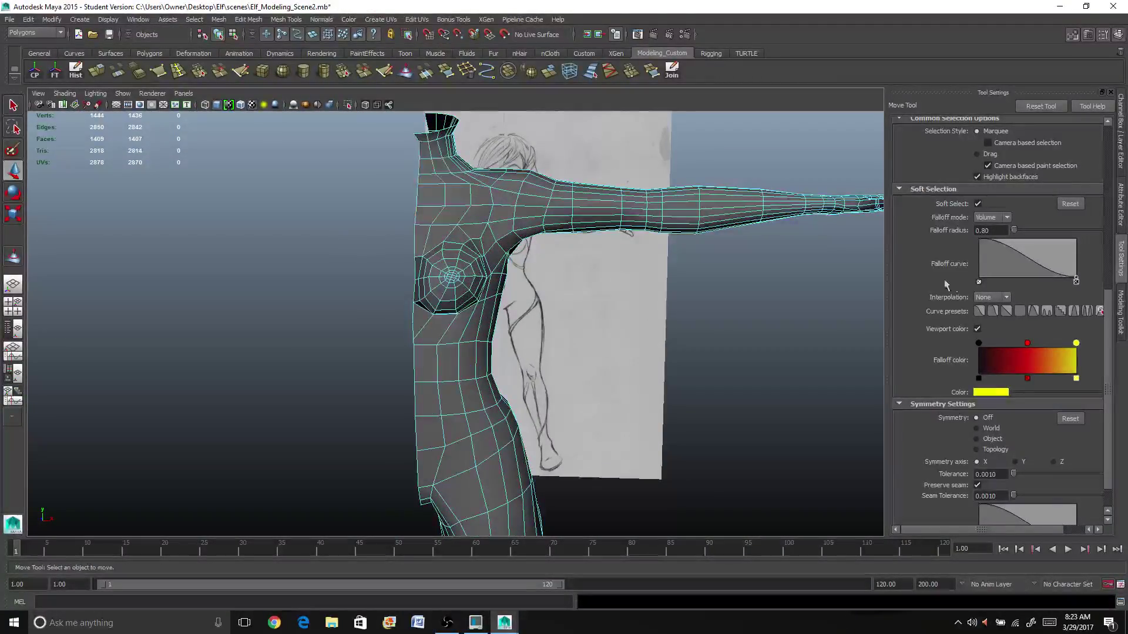
left_click(978, 204)
left_click(416, 240)
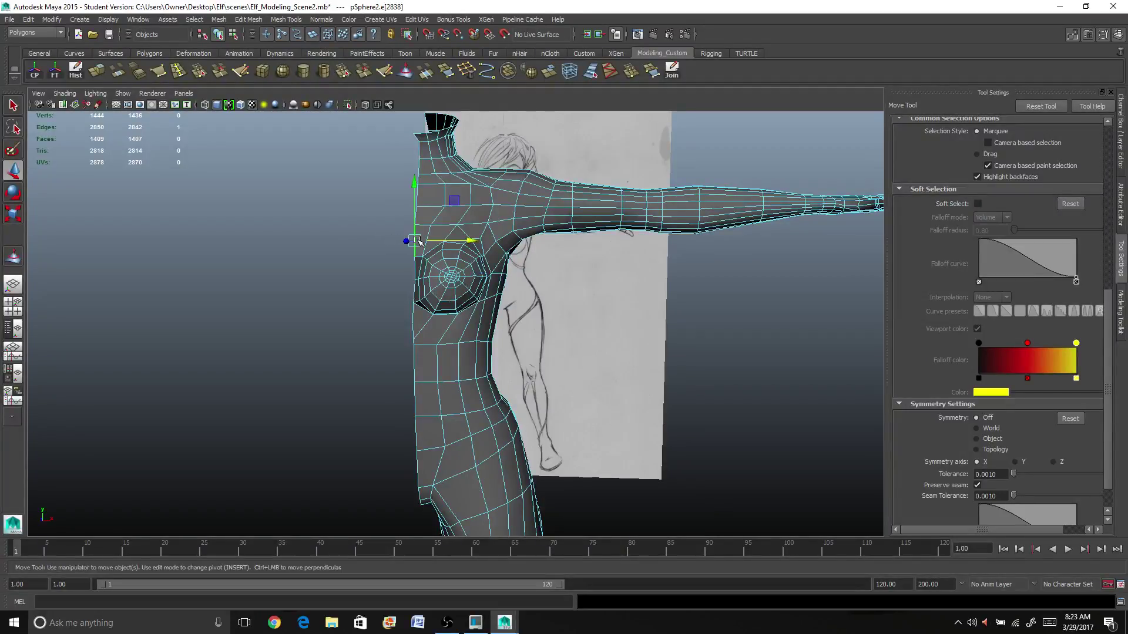
left_click_drag(417, 240, 423, 229, "alt")
left_click_drag(455, 152, 464, 167, "alt")
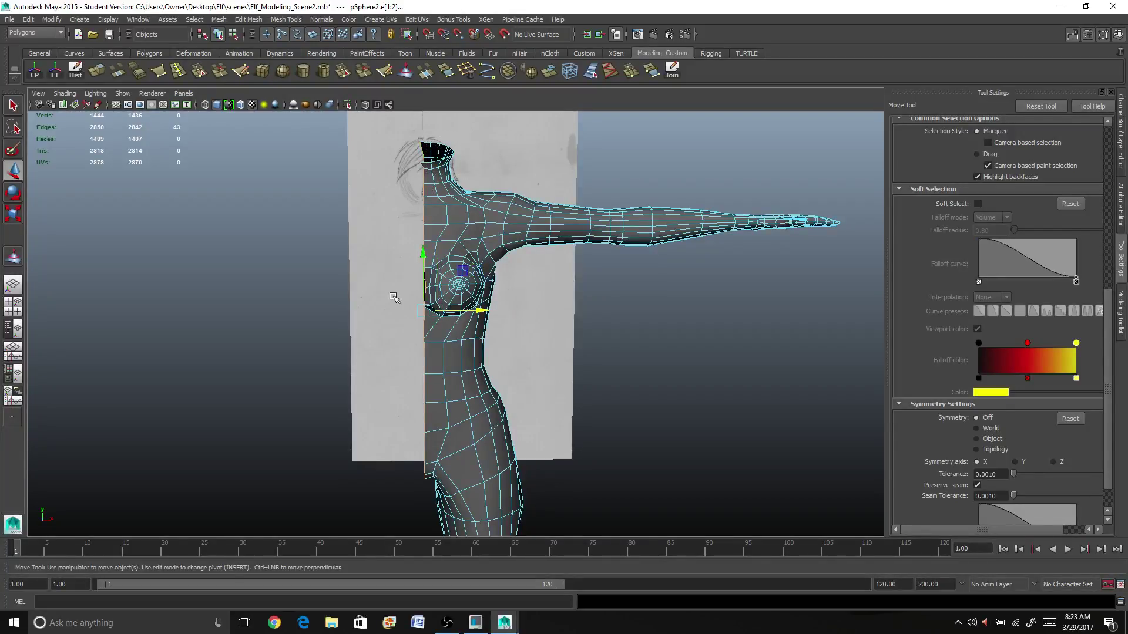
mouse_move(422, 427)
left_mouse_down("alt")
mouse_move(529, 415)
mouse_move(427, 438)
left_mouse_up("alt")
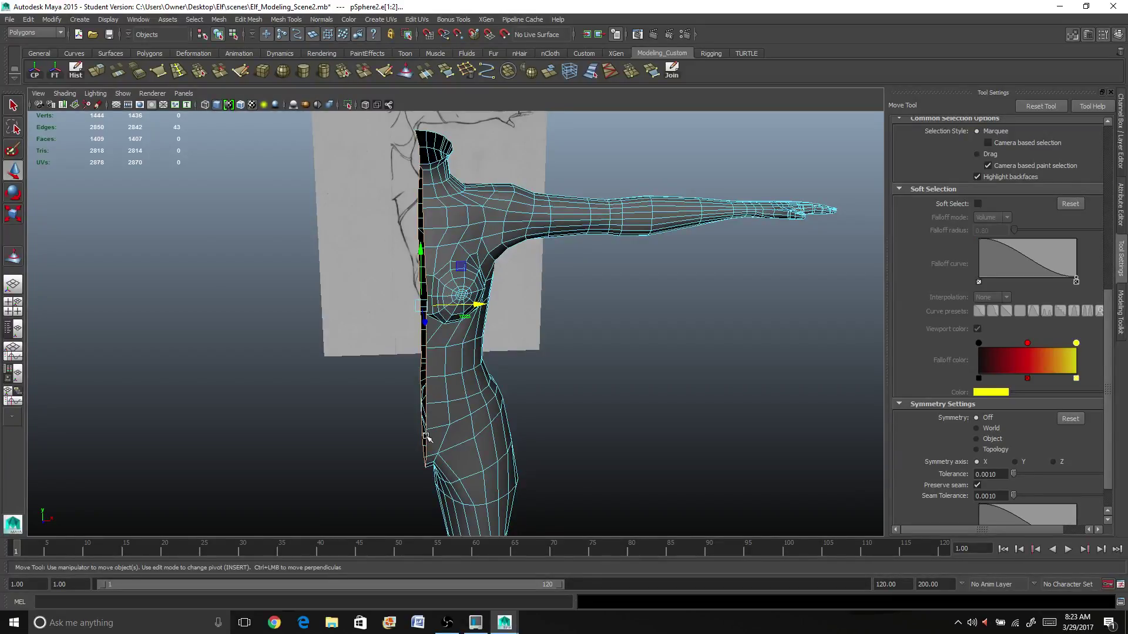
Scale the selected centre-line border edges along X, past flat to a factor of about -1
key("r")
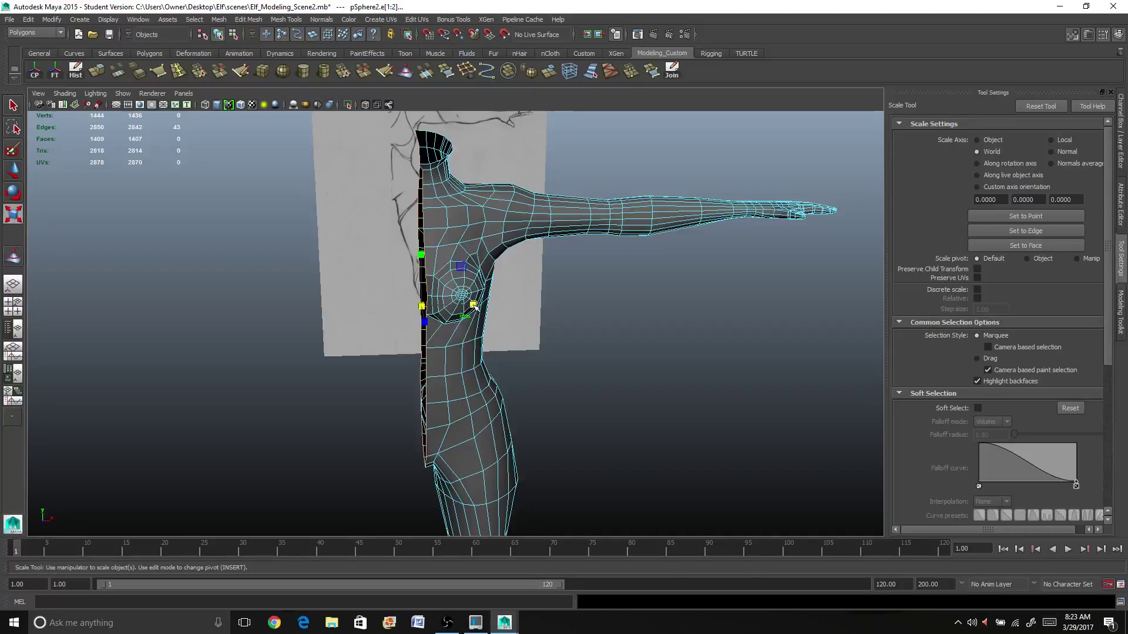
left_click_drag(473, 305, 472, 305)
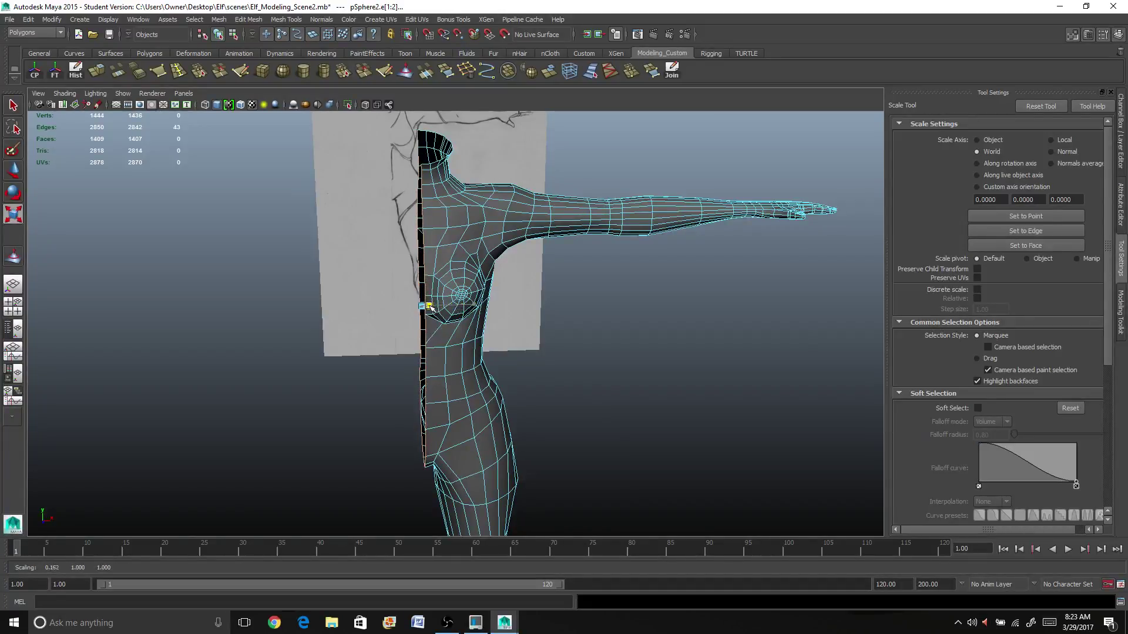
left_click_drag(421, 306, 368, 307)
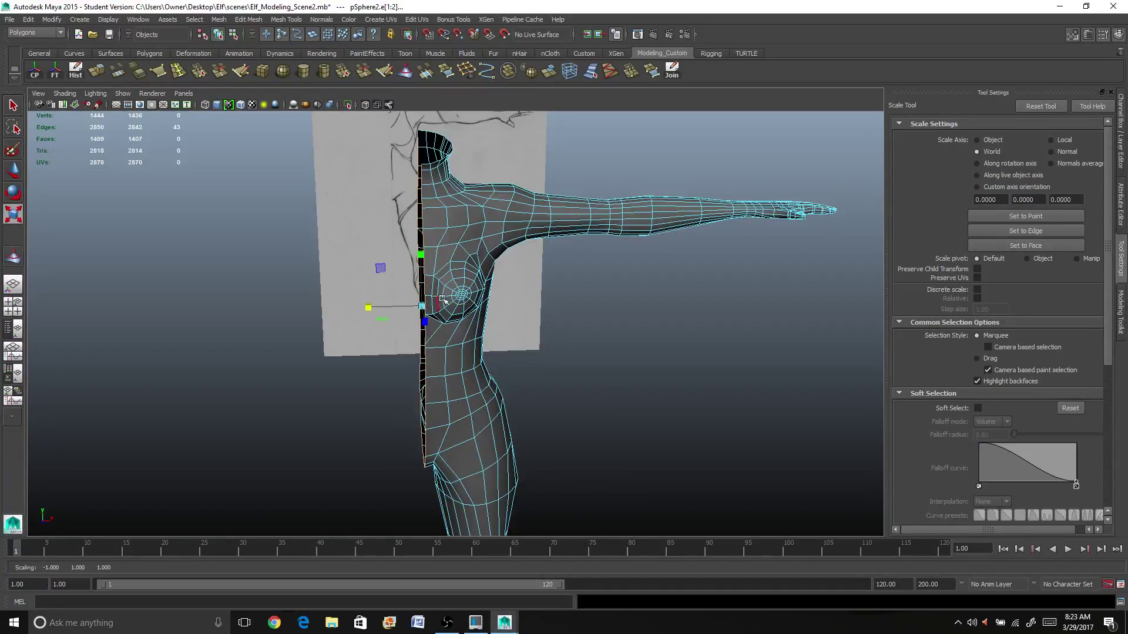
mouse_move(486, 214)
left_mouse_down("alt")
mouse_move(396, 319)
mouse_move(446, 192)
left_mouse_up("alt")
Return to object mode and mirror the body geometry in the -X direction, merged with the original using Merge vertices
mouse_move(440, 355)
left_mouse_down("alt")
mouse_move(445, 367)
mouse_move(460, 356)
mouse_move(456, 311)
left_mouse_up("alt")
right_click(456, 308)
right_click_drag(456, 308, 496, 295)
left_click_drag(496, 295, 527, 330, "alt")
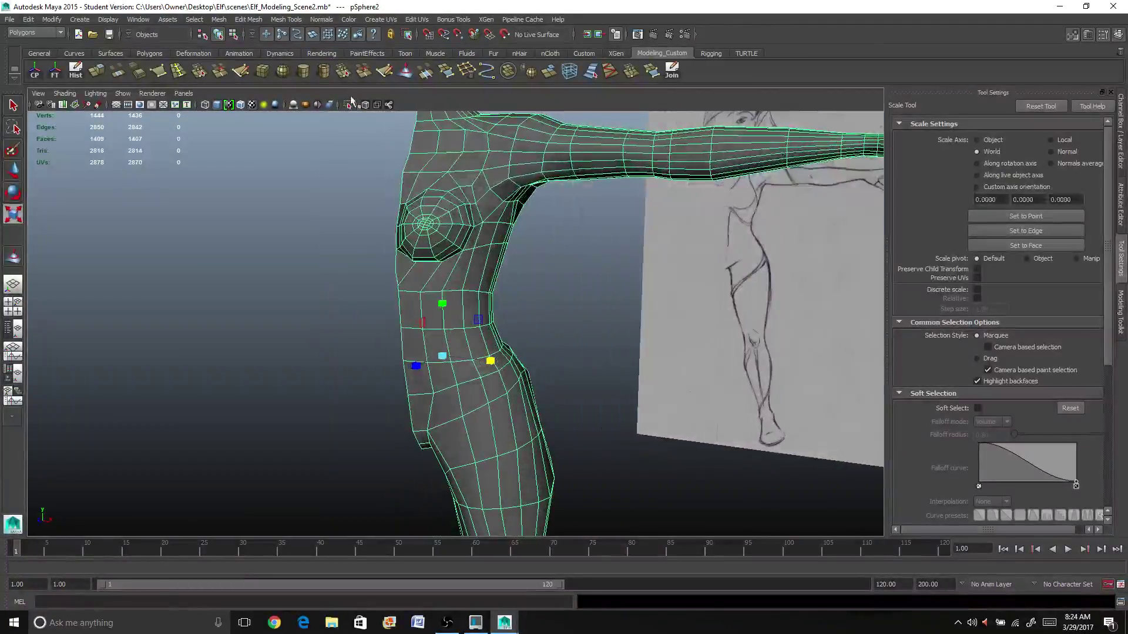
left_click(287, 20)
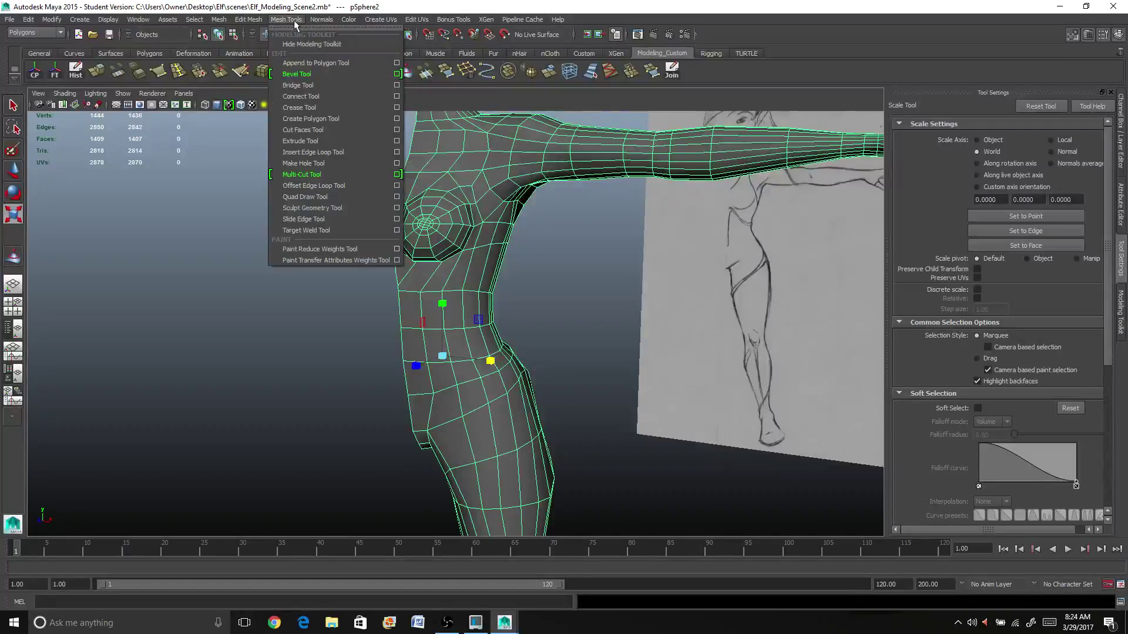
mouse_move(249, 19)
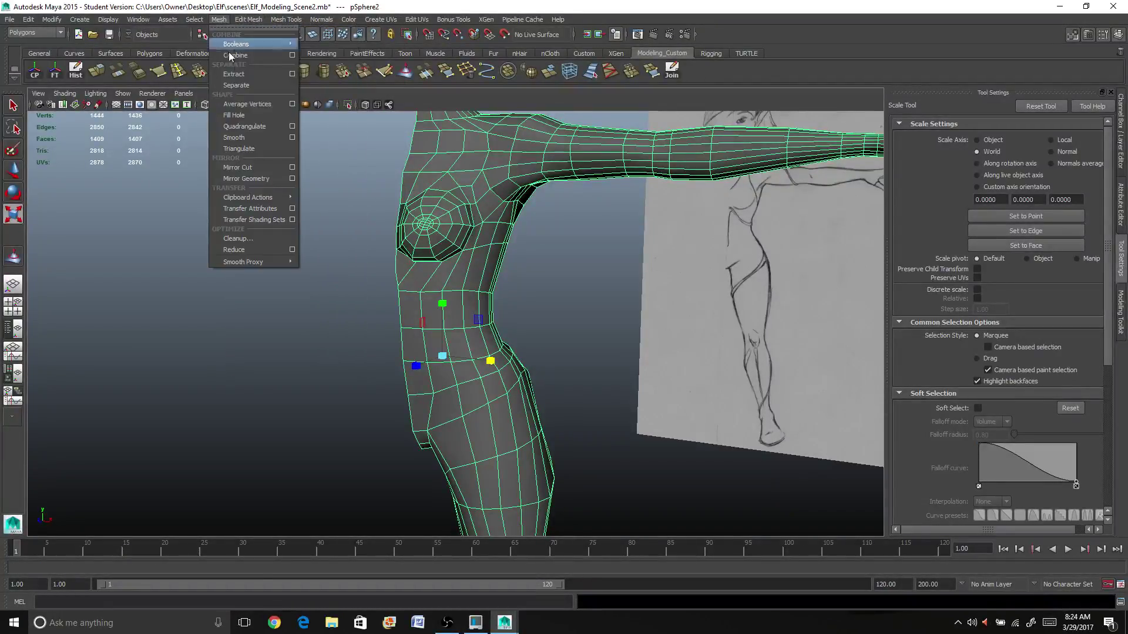
left_click(291, 179)
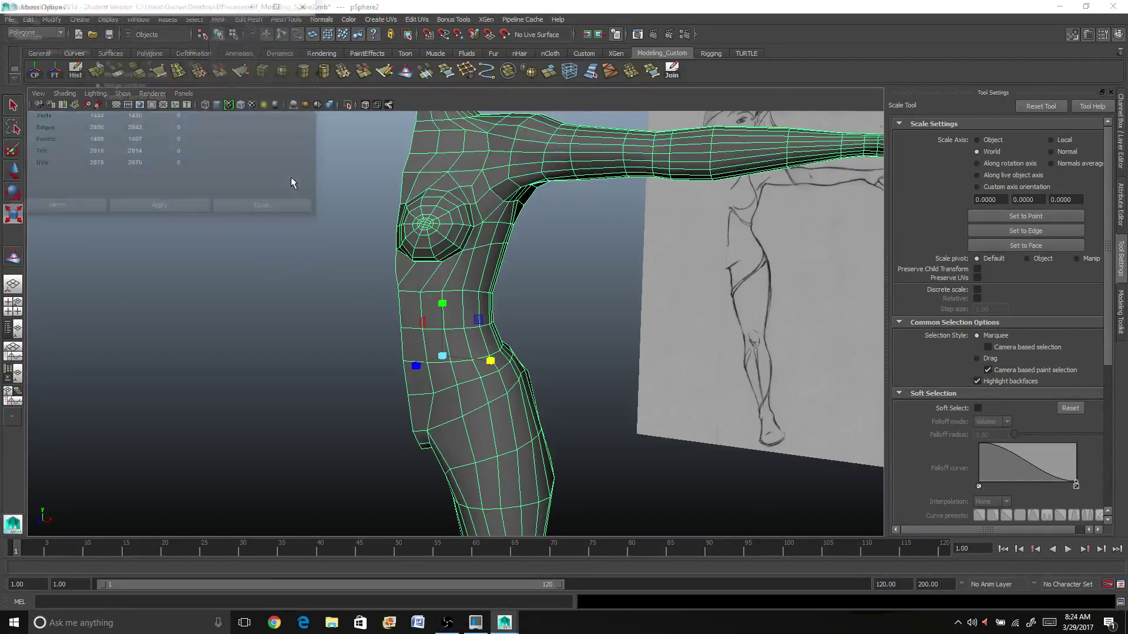
left_click(160, 209)
scroll(425, 292, "down", 3)
left_click_drag(400, 287, 432, 278, "alt")
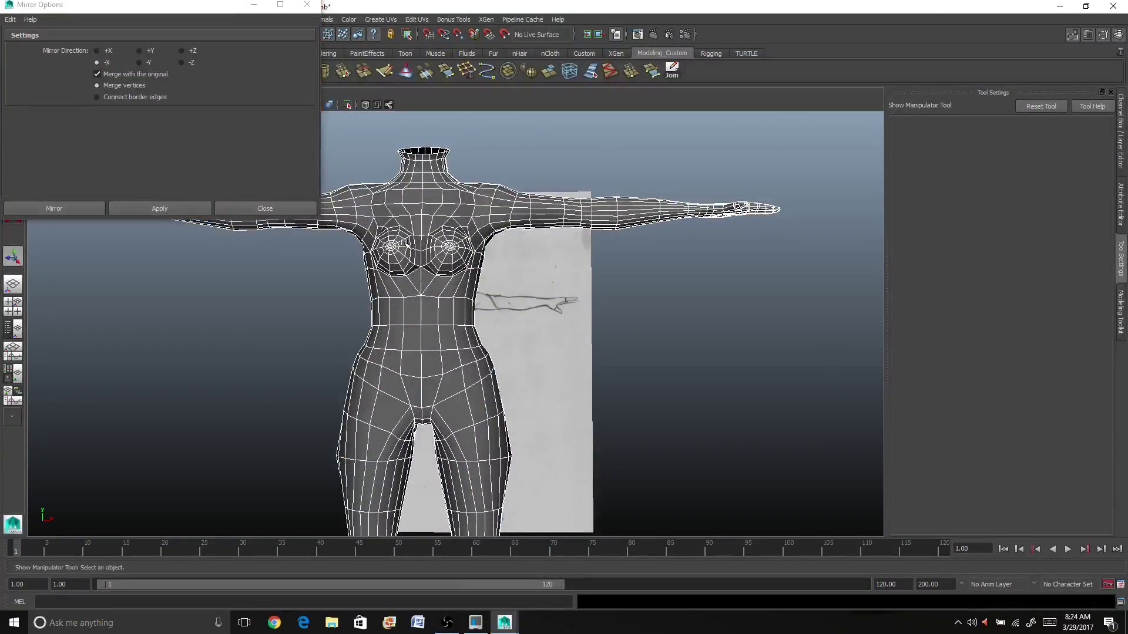
left_click(309, 5)
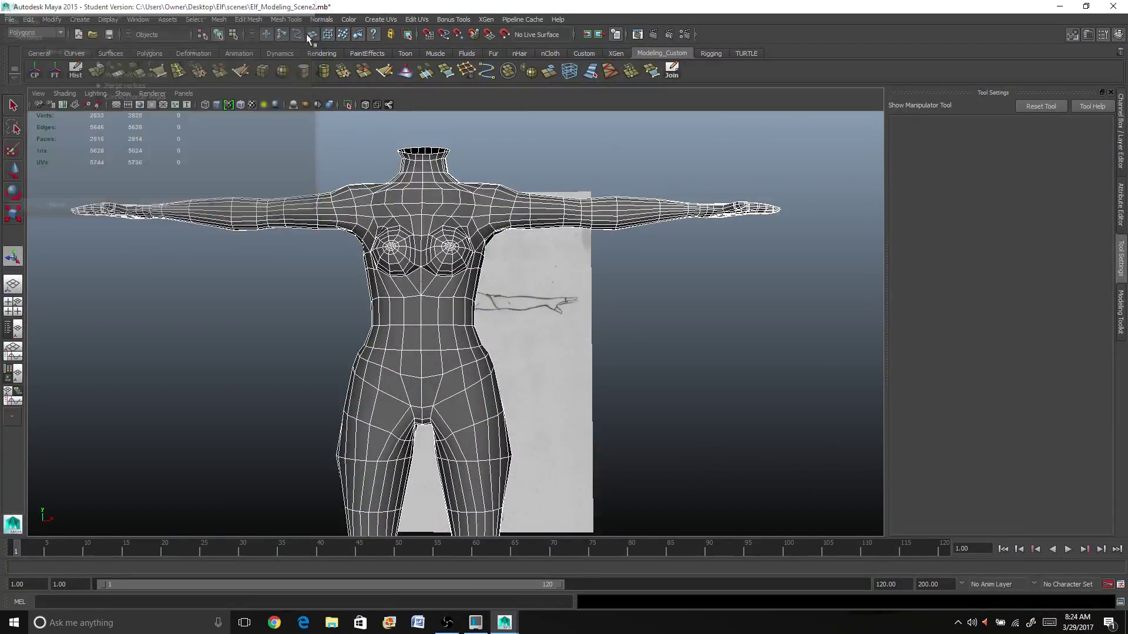
Display the mirrored body smoothed and deselected, and examine the torso and breasts from the front
left_click_drag(504, 271, 424, 289, "alt")
right_click_drag(468, 222, 509, 204)
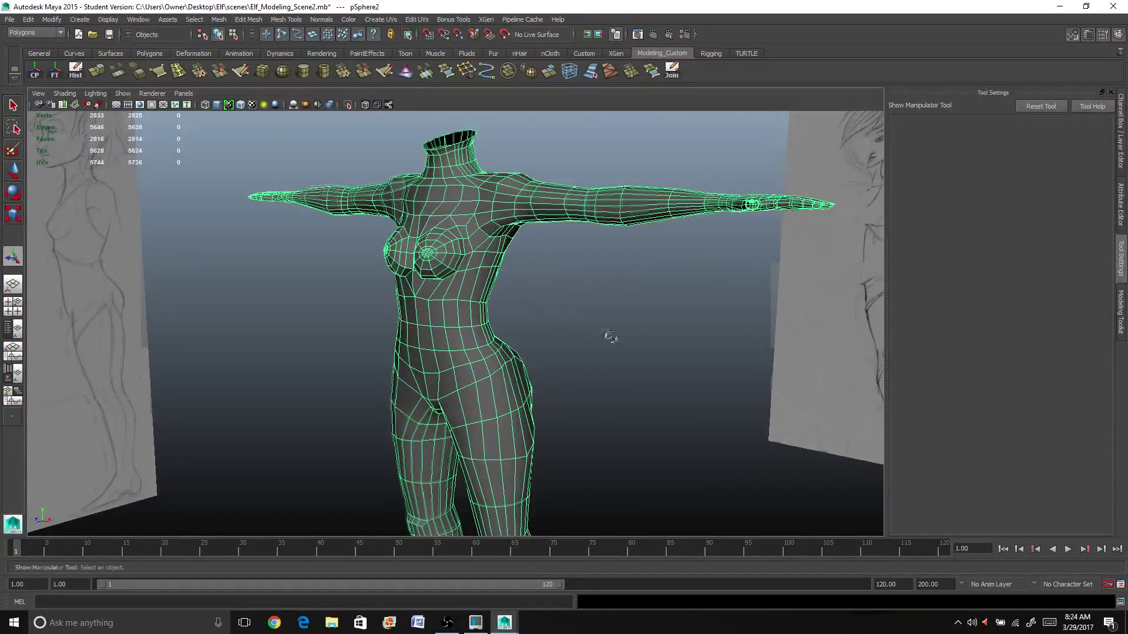
left_click_drag(609, 332, 658, 341, "alt")
key("1")
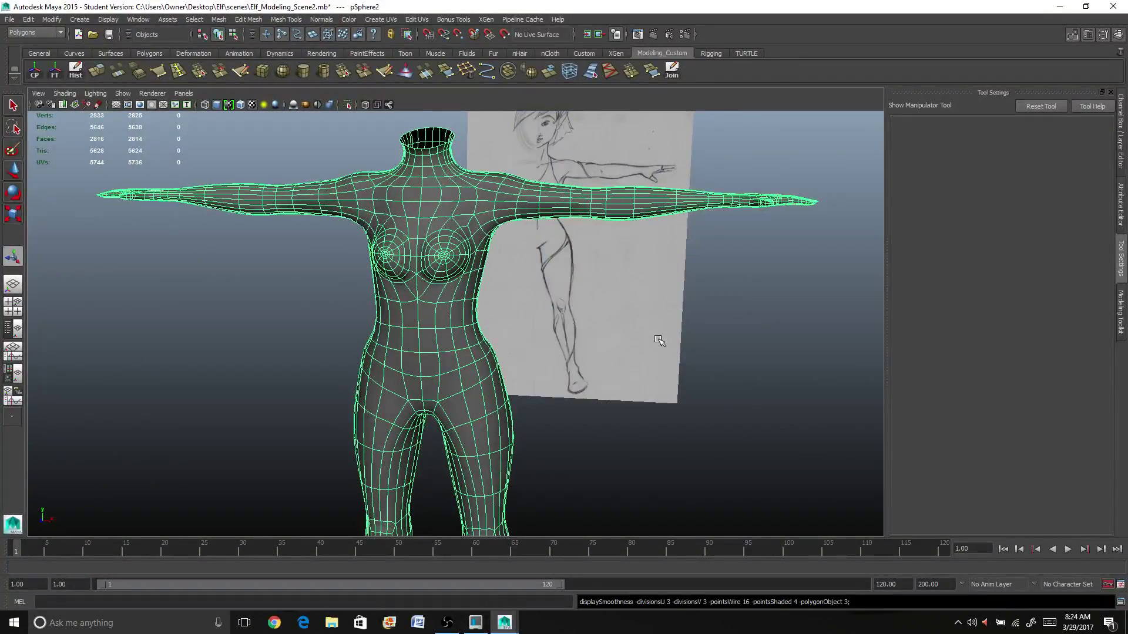
left_click(755, 391)
mouse_move(755, 383)
left_mouse_down("alt")
mouse_move(642, 390)
mouse_move(774, 387)
mouse_move(738, 383)
left_mouse_up("alt")
scroll(514, 340, "up", 4)
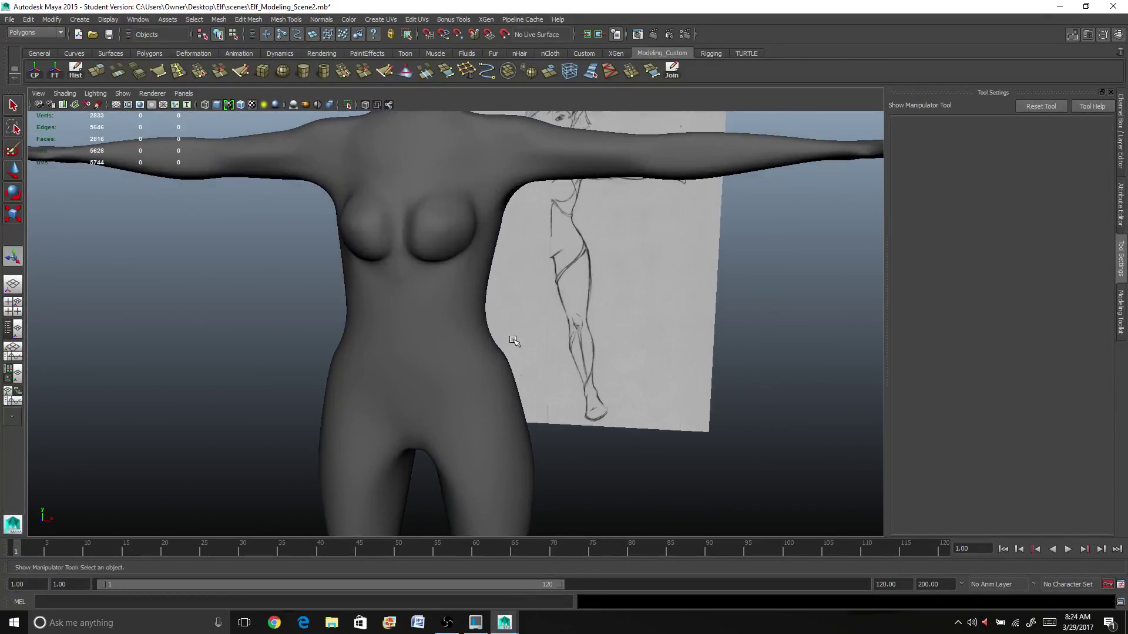
mouse_move(488, 250)
left_mouse_down("alt")
mouse_move(468, 272)
mouse_move(448, 234)
mouse_move(408, 244)
mouse_move(419, 246)
left_mouse_up("alt")
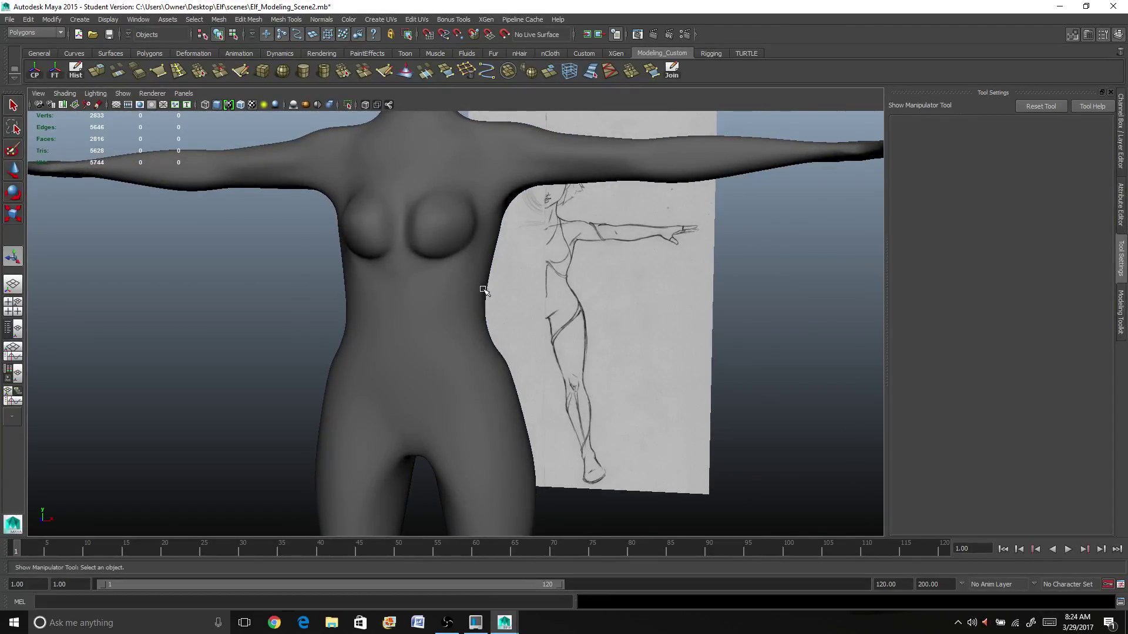
left_click_drag(359, 279, 381, 271, "alt")
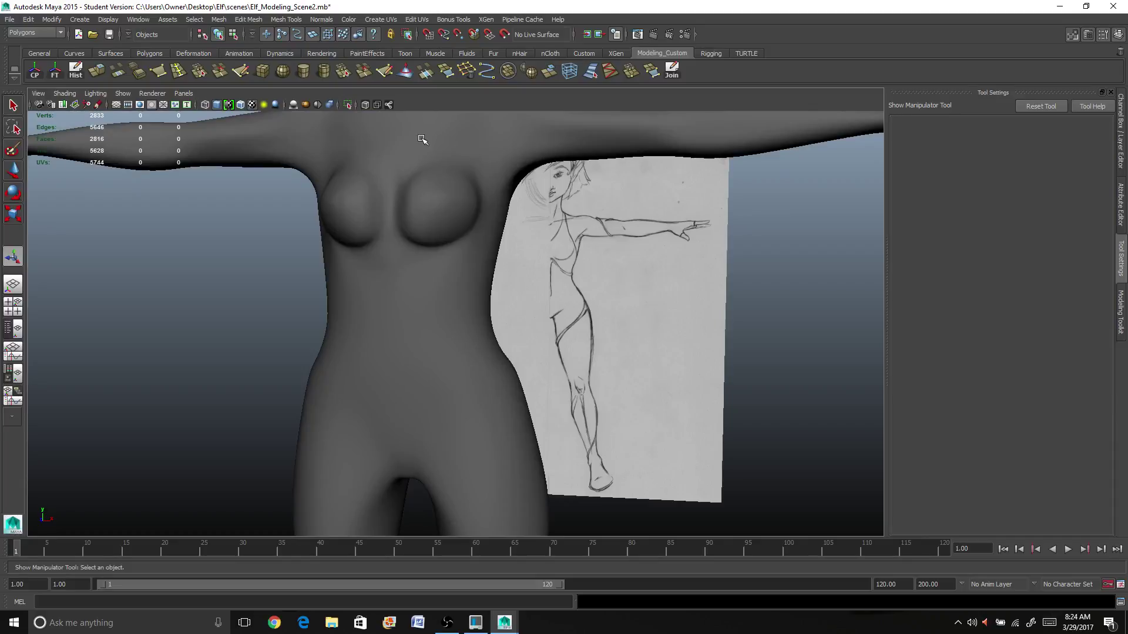
Reselect the body mesh, display it unsmoothed and switch to face selection with the Move tool active
left_click(416, 218)
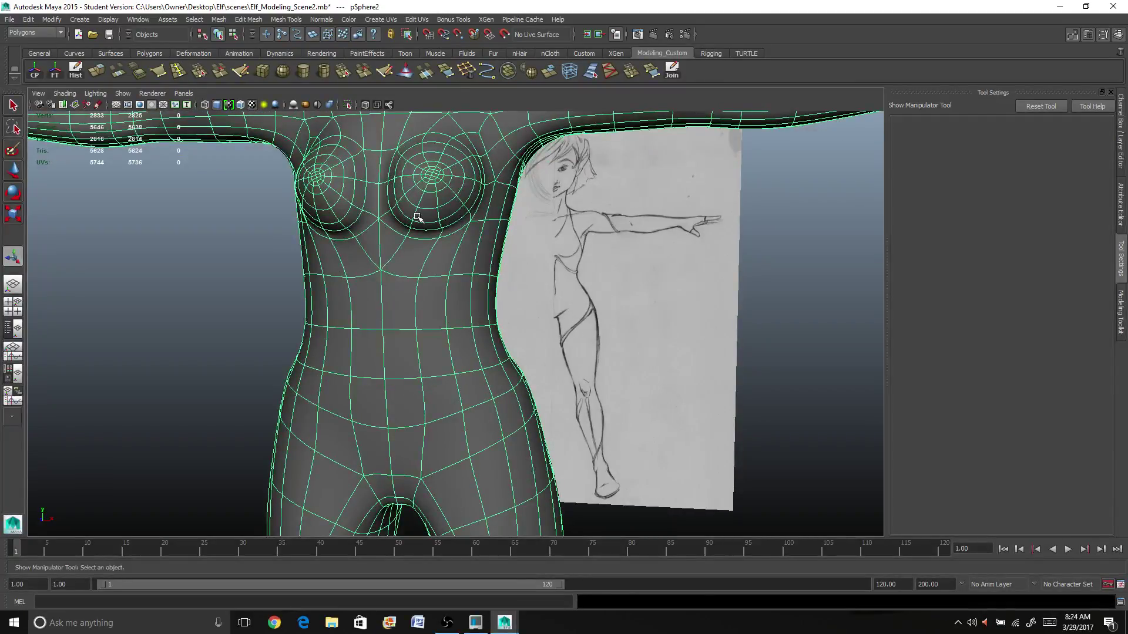
key("1")
mouse_move(417, 218)
left_mouse_down("alt")
mouse_move(488, 200)
mouse_move(446, 205)
left_mouse_up("alt")
right_click_drag(445, 205, 464, 218)
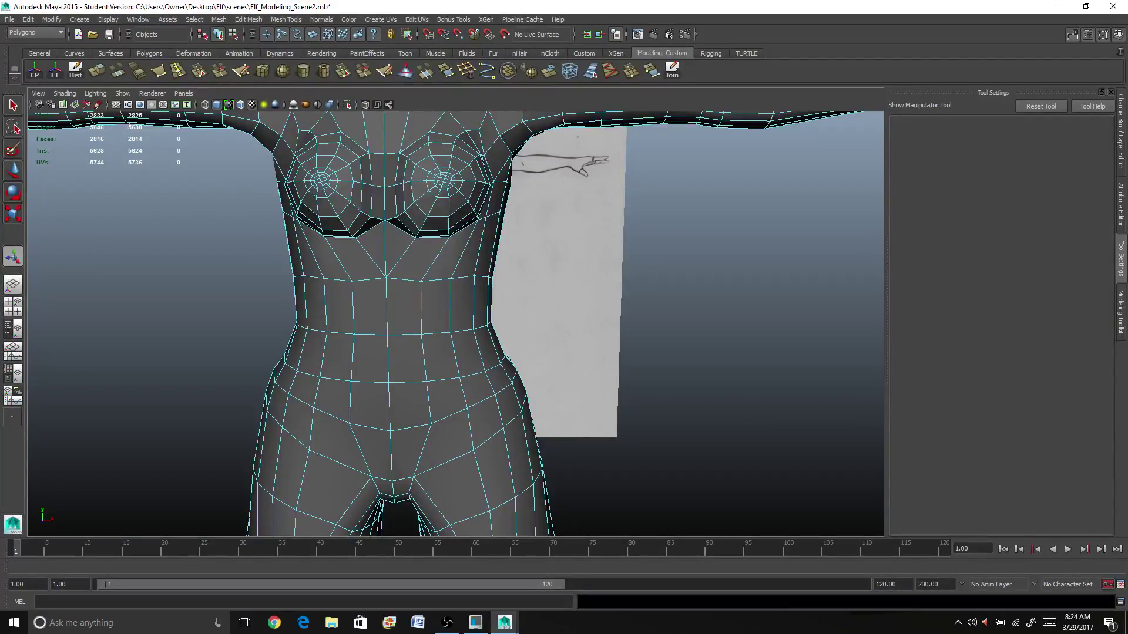
left_click(14, 172)
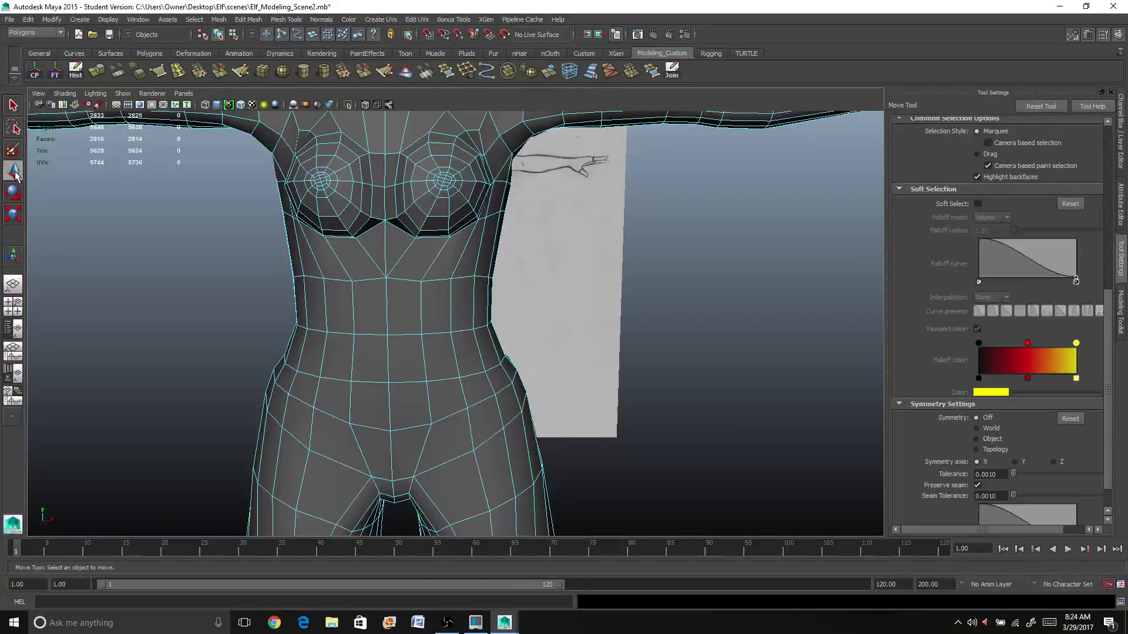
Try the Move tool's Object symmetry on X and Z, Topology and World symmetry, and set symmetry back to Off
left_click(977, 439)
left_click_drag(378, 197, 464, 235, "alt")
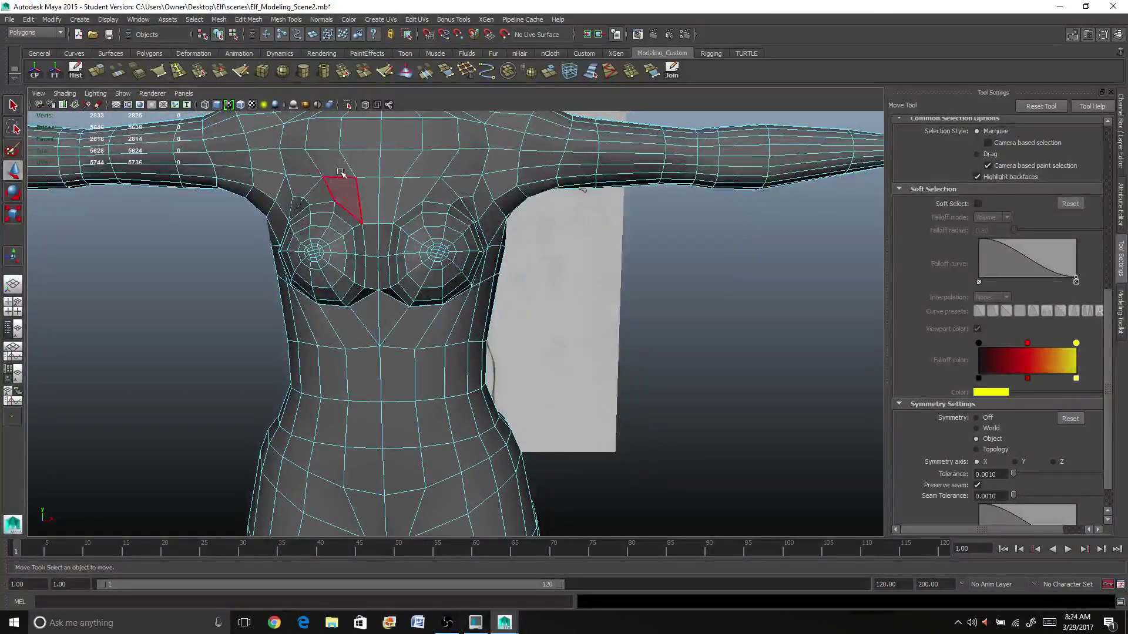
left_click_drag(390, 166, 553, 242, "alt")
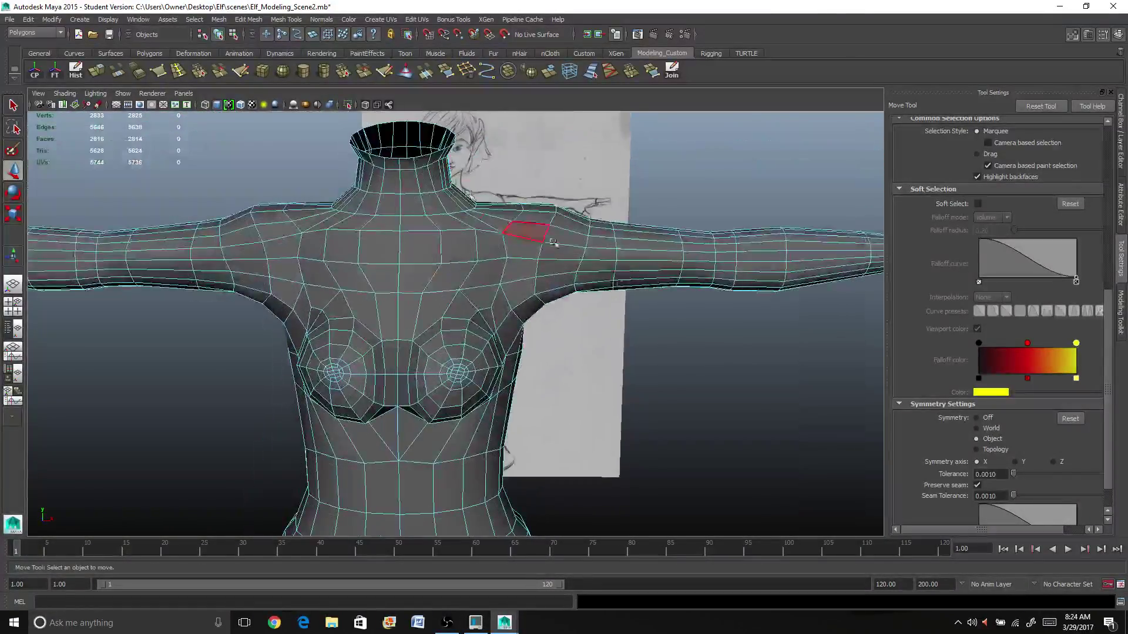
left_click(1051, 463)
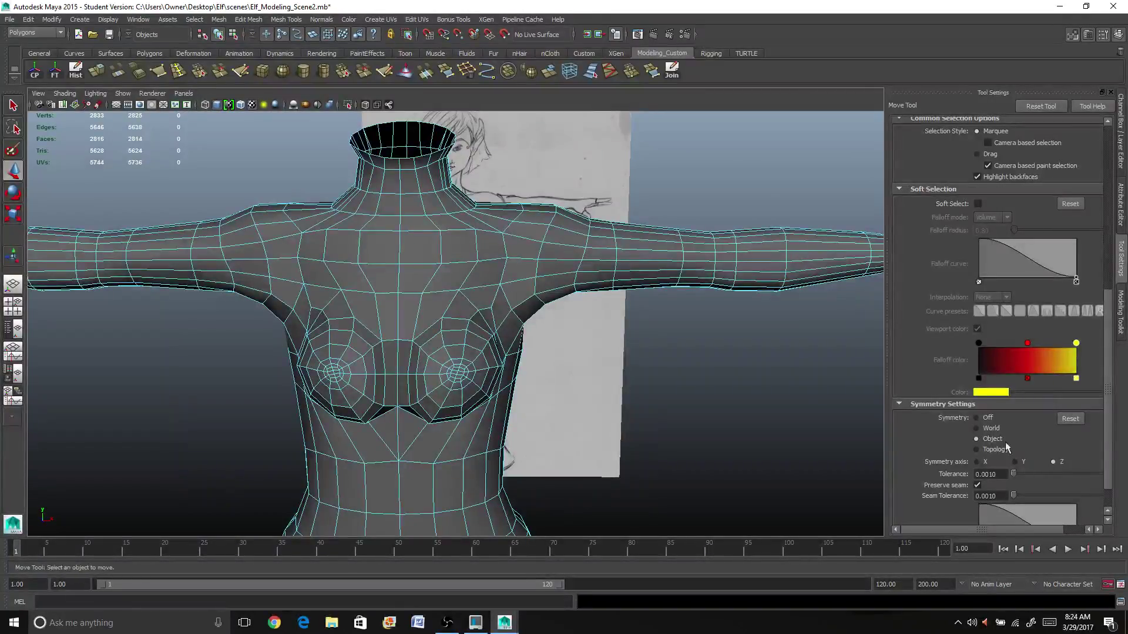
left_click(977, 450)
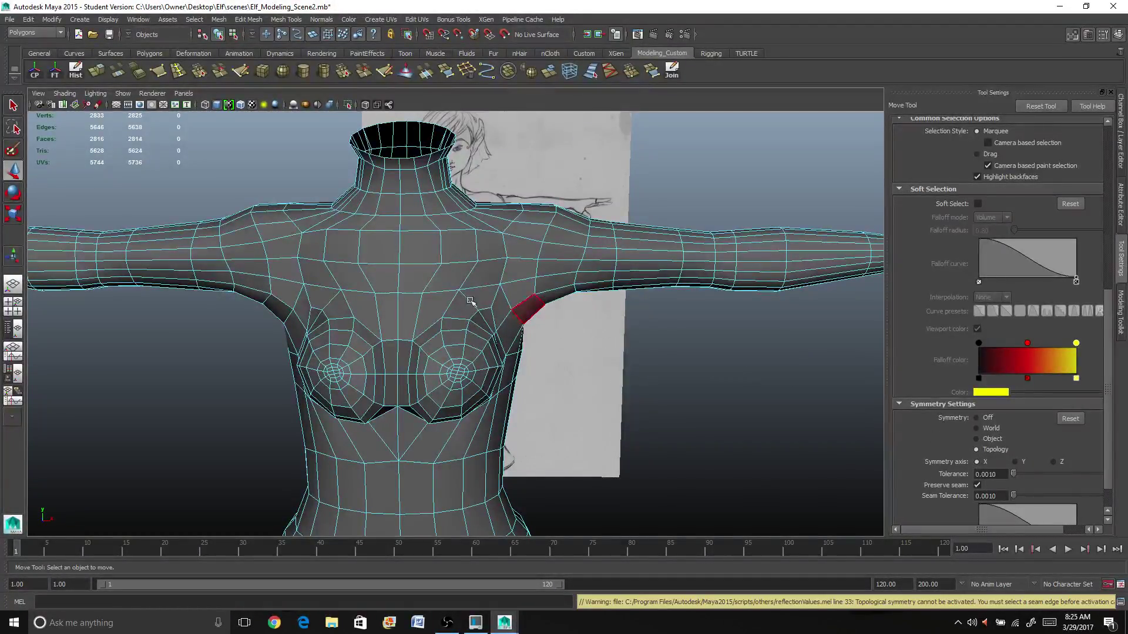
left_click(977, 428)
left_click(977, 417)
Turn Soft Select back on, try selecting faces on the breast's lower half and undo the selection
left_click(978, 203)
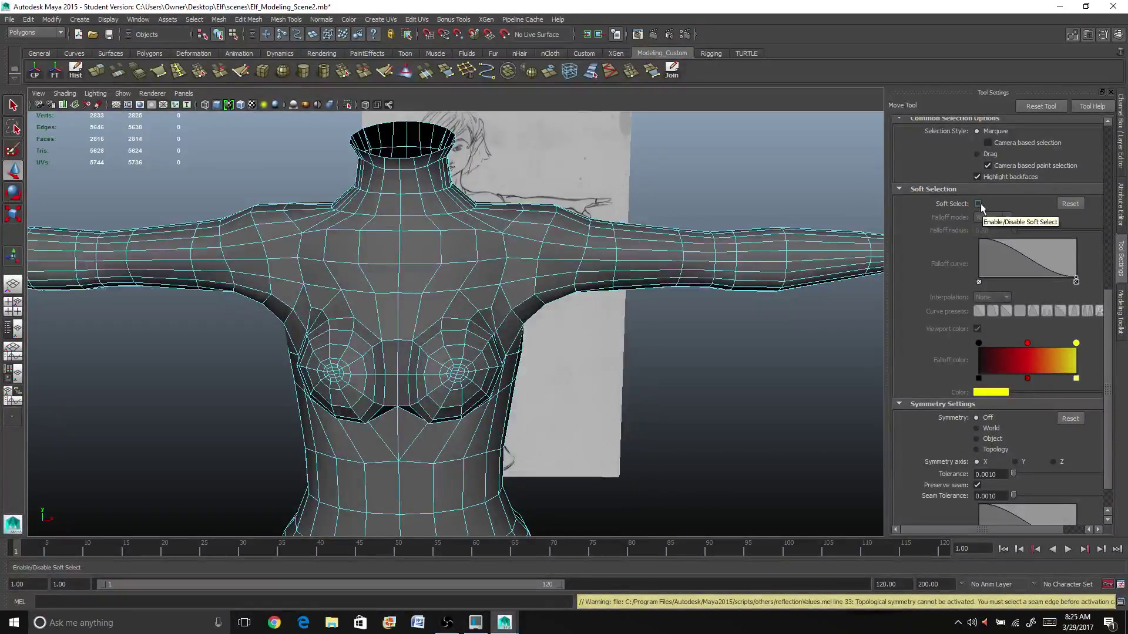
left_click(787, 285)
left_click(464, 399)
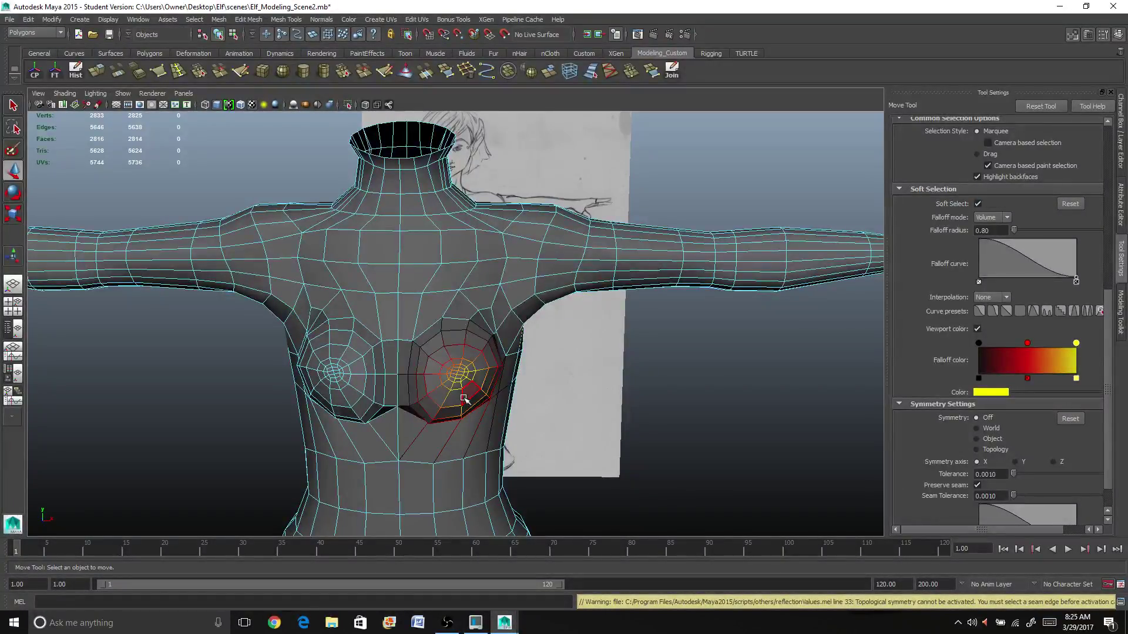
left_click(457, 403)
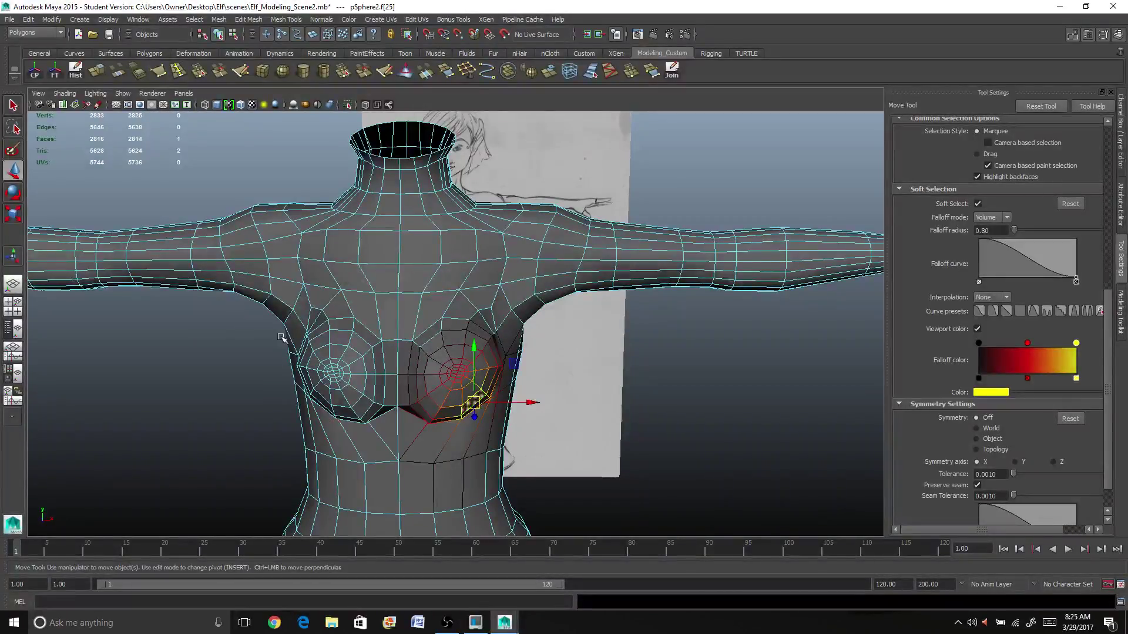
left_click_drag(329, 399, 339, 390, "alt")
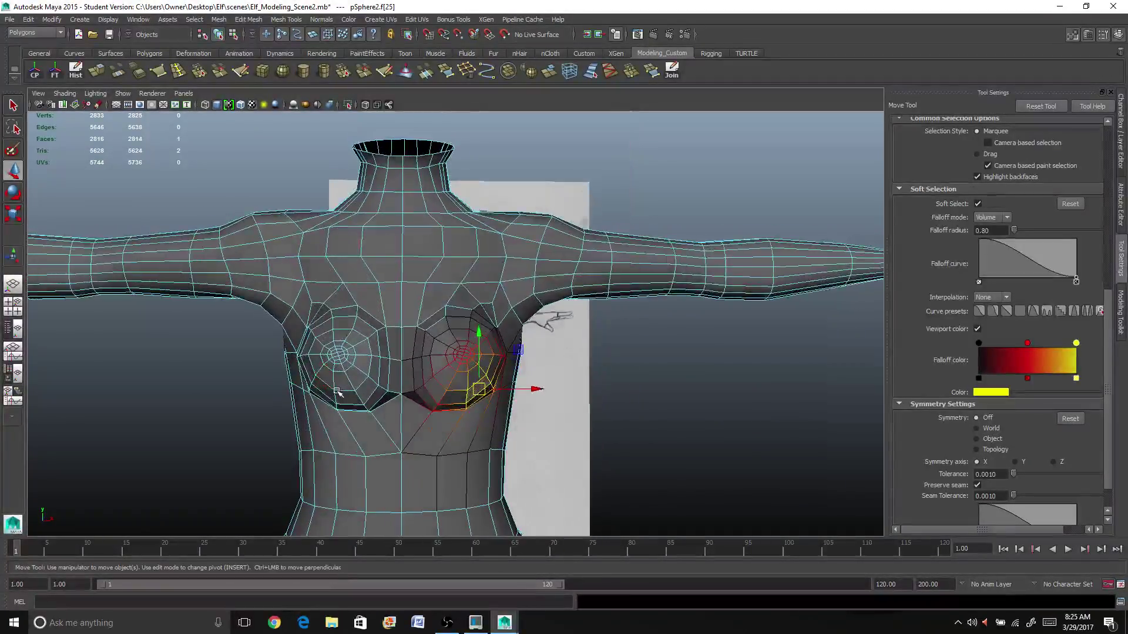
key("ctrl+z")
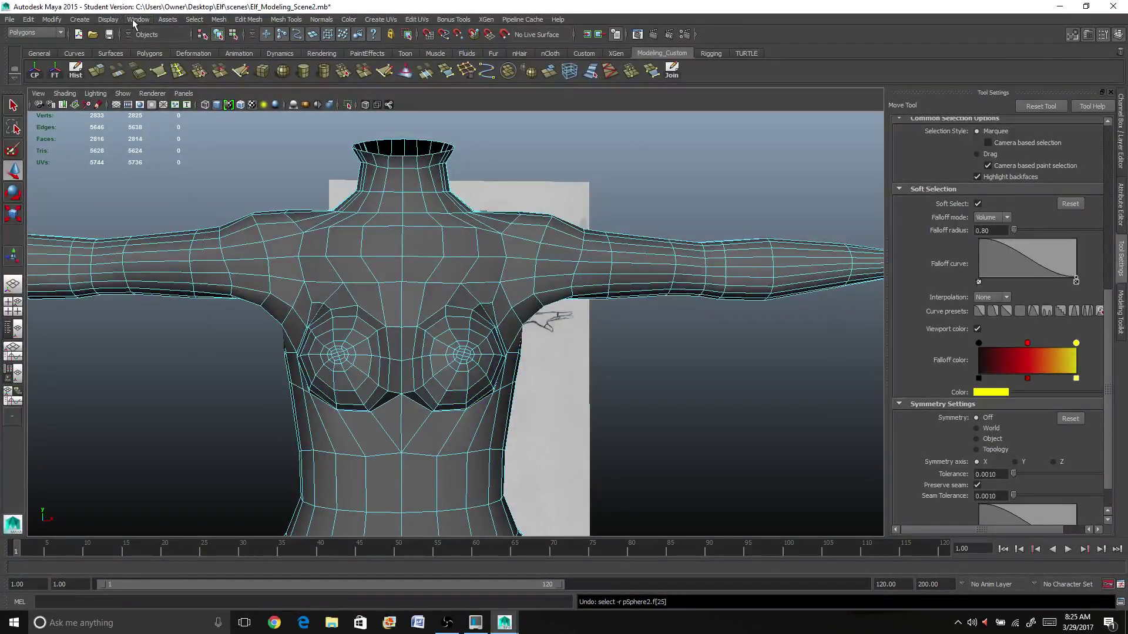
Review the Mirror Geometry options and close them without mirroring
left_click(135, 20)
mouse_move(113, 21)
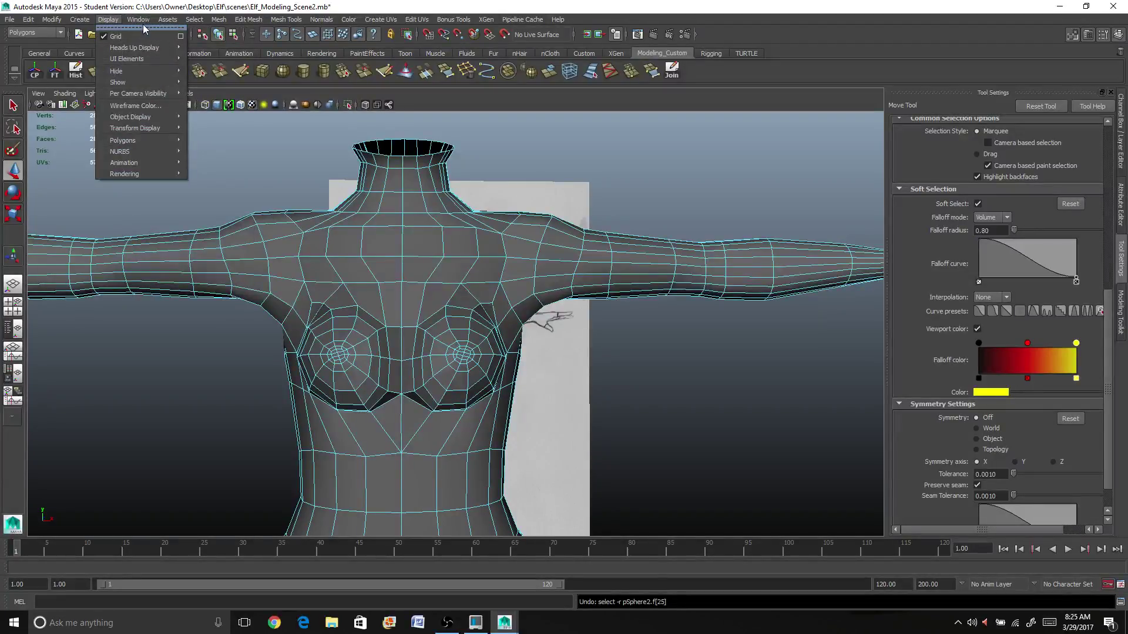
mouse_move(219, 19)
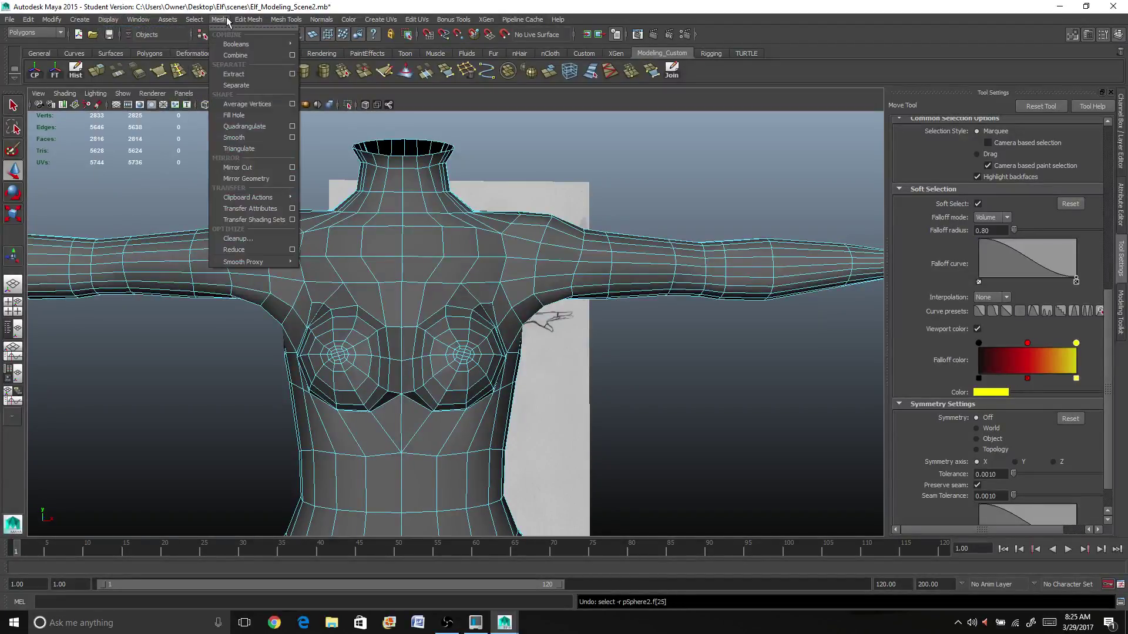
left_click(292, 178)
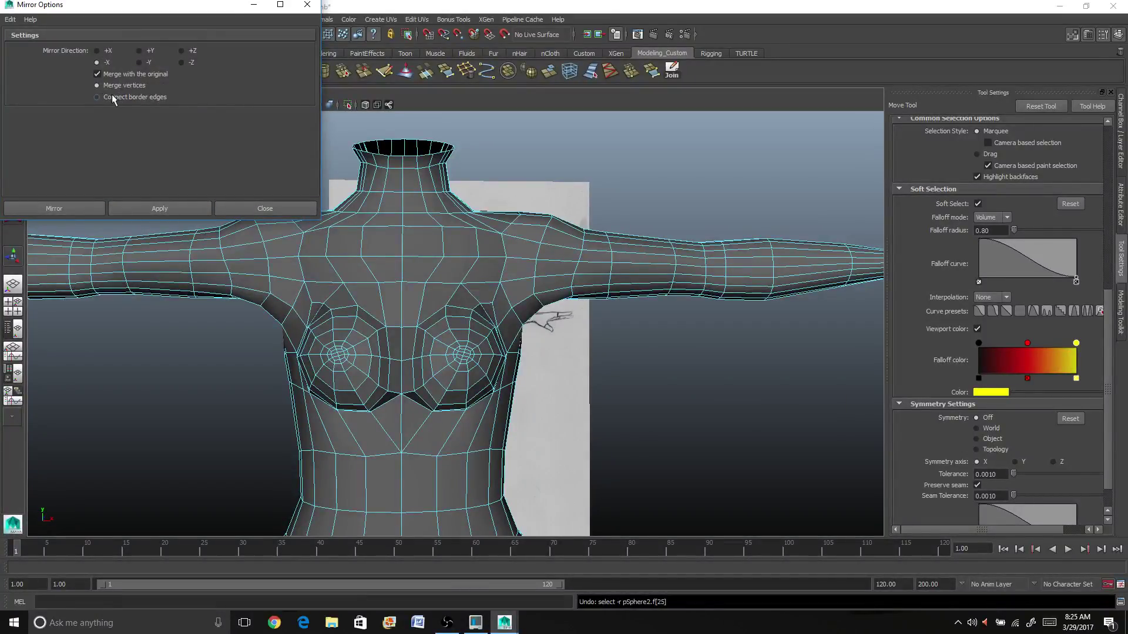
left_click(301, 6)
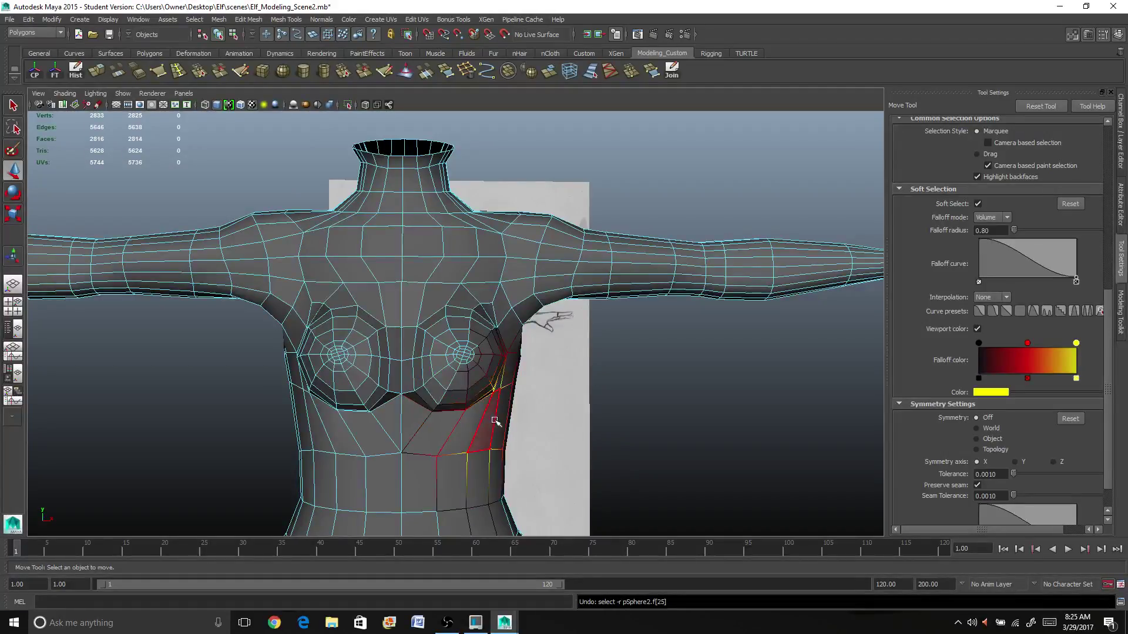
Select the faces along the outer lower rims of both breasts with Soft Select on
left_click(479, 390)
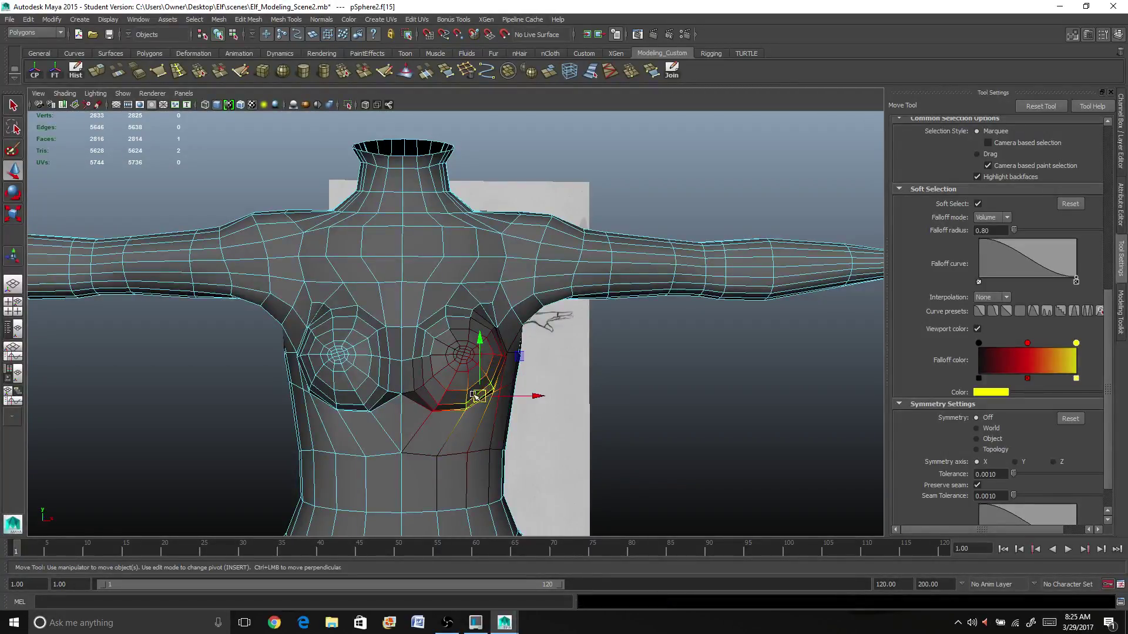
left_click_drag(376, 420, 361, 399, "alt")
left_click(359, 393, "shift")
left_click_drag(282, 403, 473, 368, "alt")
left_click(293, 400, "shift")
left_click(479, 377, "shift")
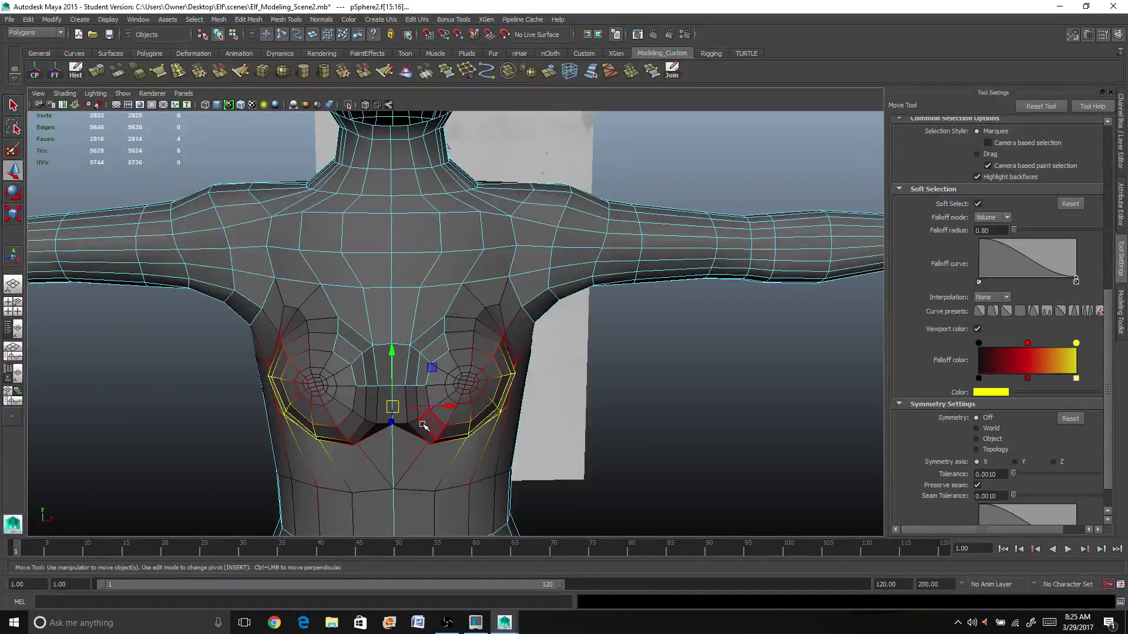
left_click(424, 450, "shift")
left_click_drag(424, 450, 421, 395, "alt")
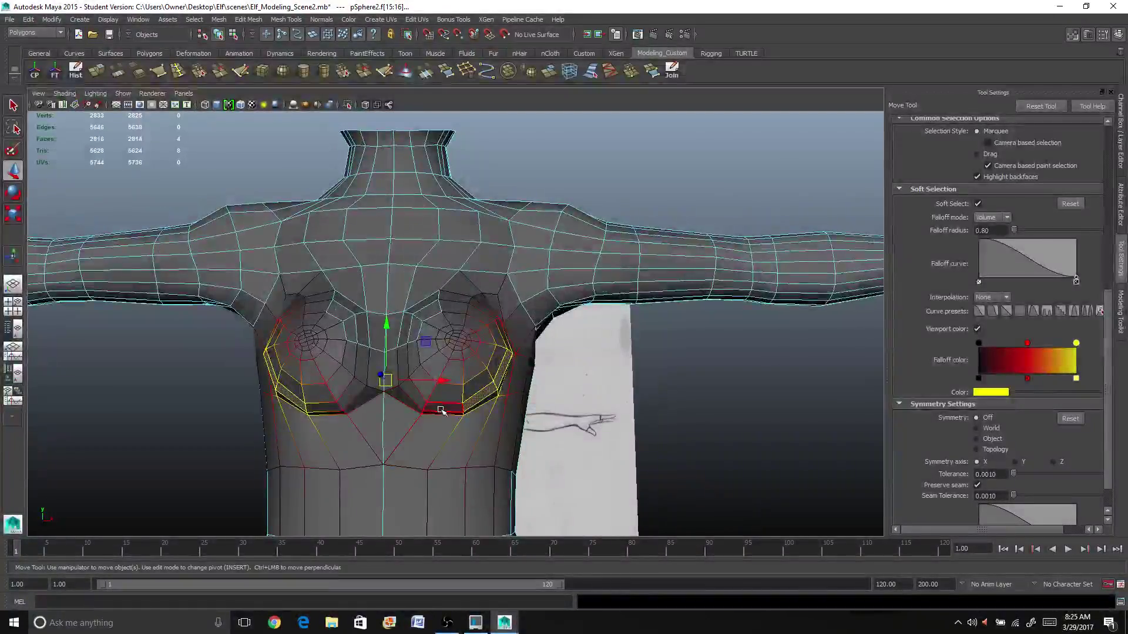
Add the underside and inner rim faces of both breasts to the selection and scale it slightly wider along X
left_click(418, 392, "shift")
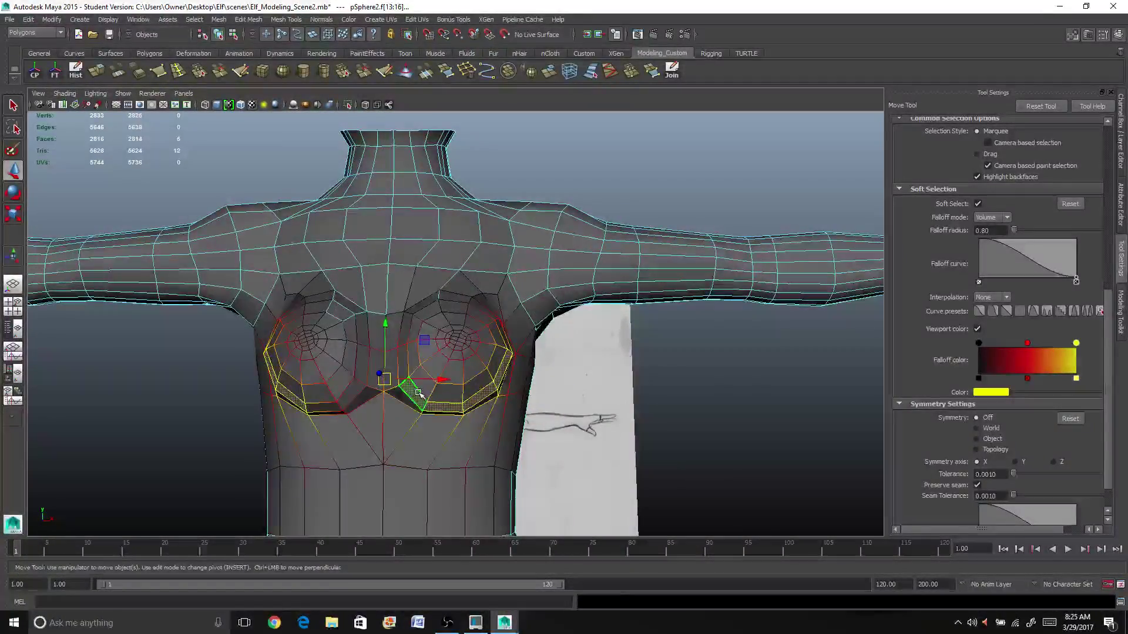
left_click(404, 360, "shift")
left_click(361, 370, "shift")
left_click(353, 391, "shift")
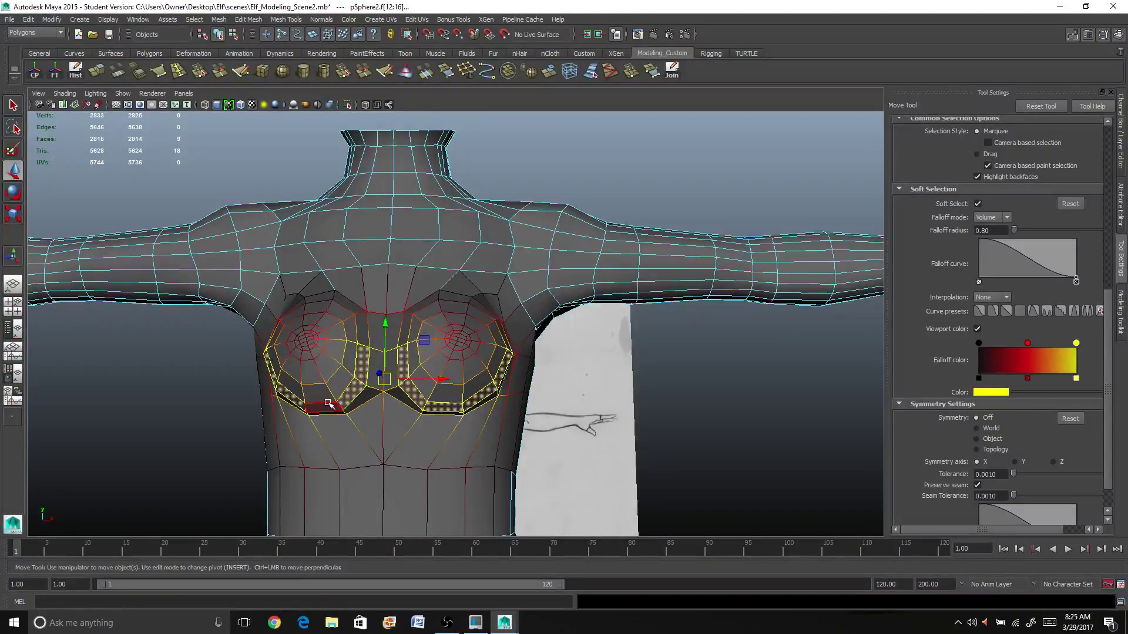
left_click(329, 409, "shift")
key("r")
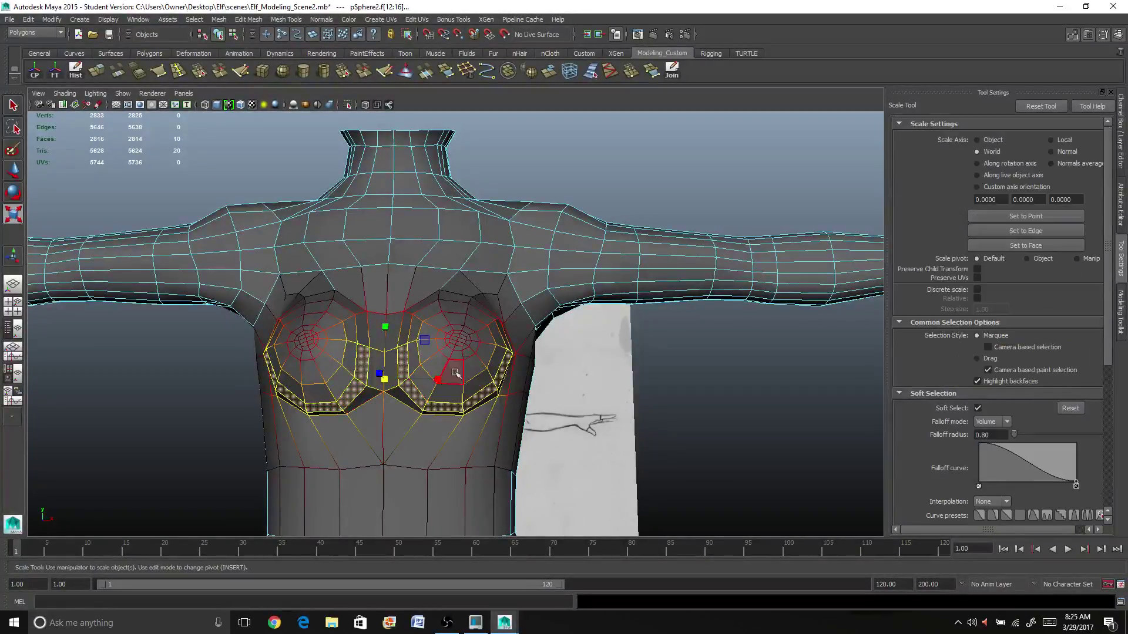
left_click_drag(438, 379, 442, 378)
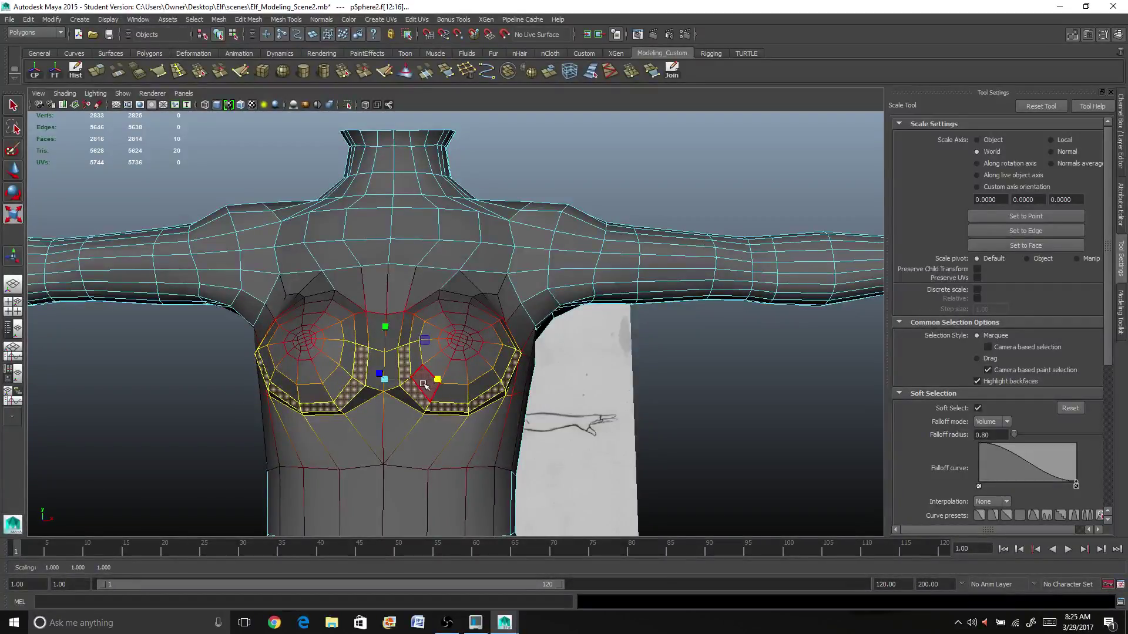
Select the inner cleavage face on each breast and scale the pair along X with soft selection
mouse_move(412, 388)
left_mouse_down("alt")
mouse_move(435, 400)
mouse_move(403, 392)
left_mouse_up("alt")
left_click(393, 388)
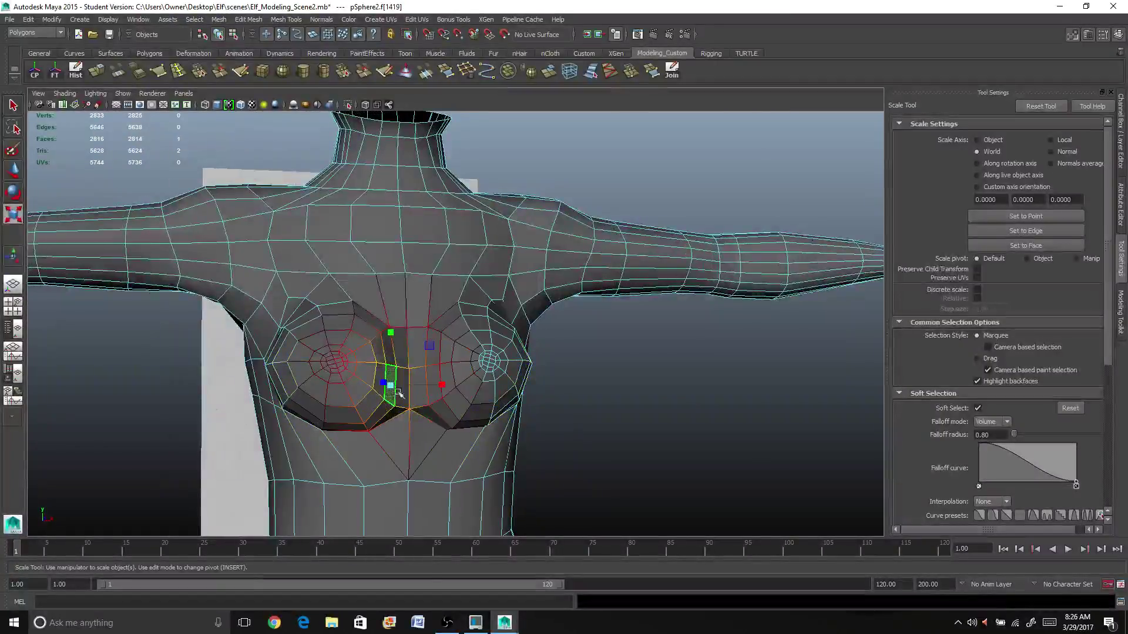
left_click(432, 393)
left_click_drag(463, 385, 404, 410)
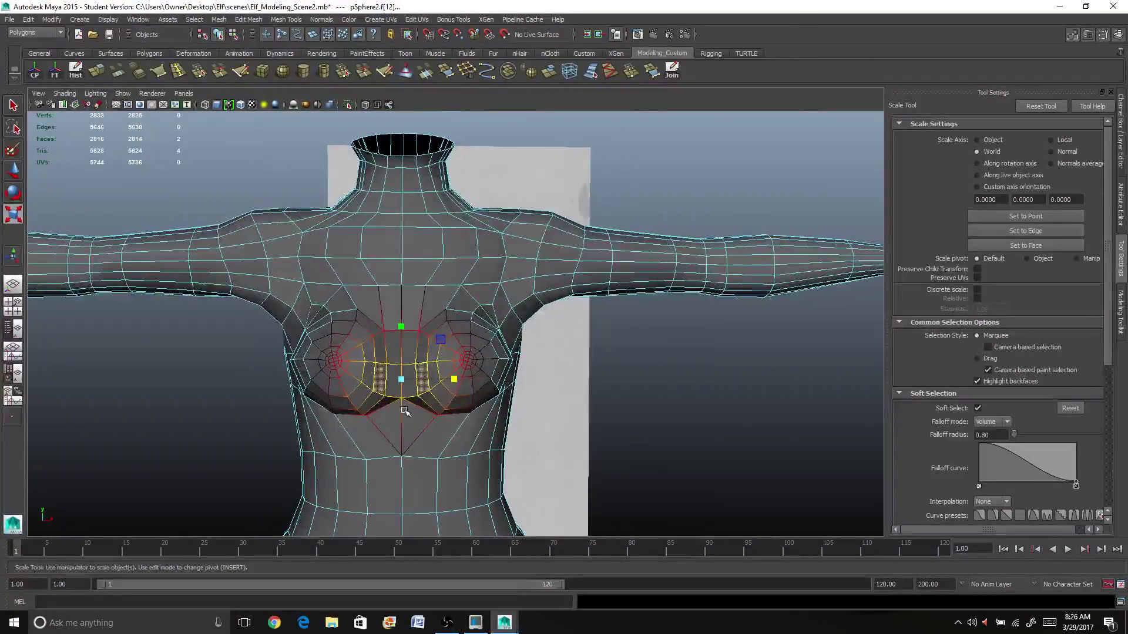
Examine the cleavage and breast undersides up close and return the mesh to object mode with the Select tool
scroll(404, 410, "up", 2)
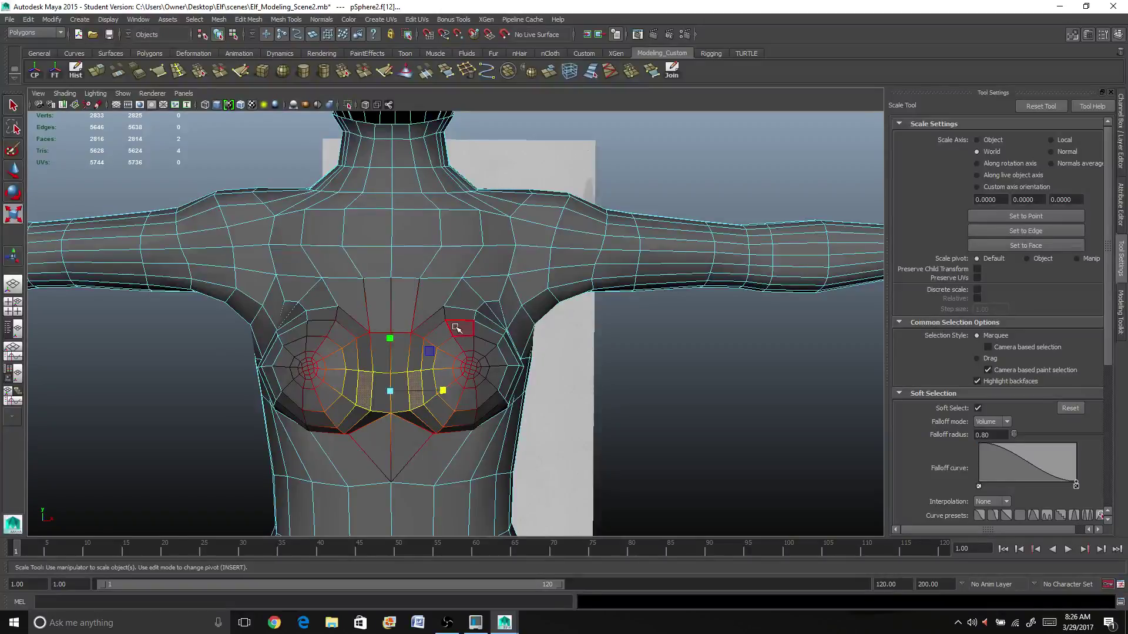
scroll(414, 395, "up", 1)
scroll(405, 409, "up", 2)
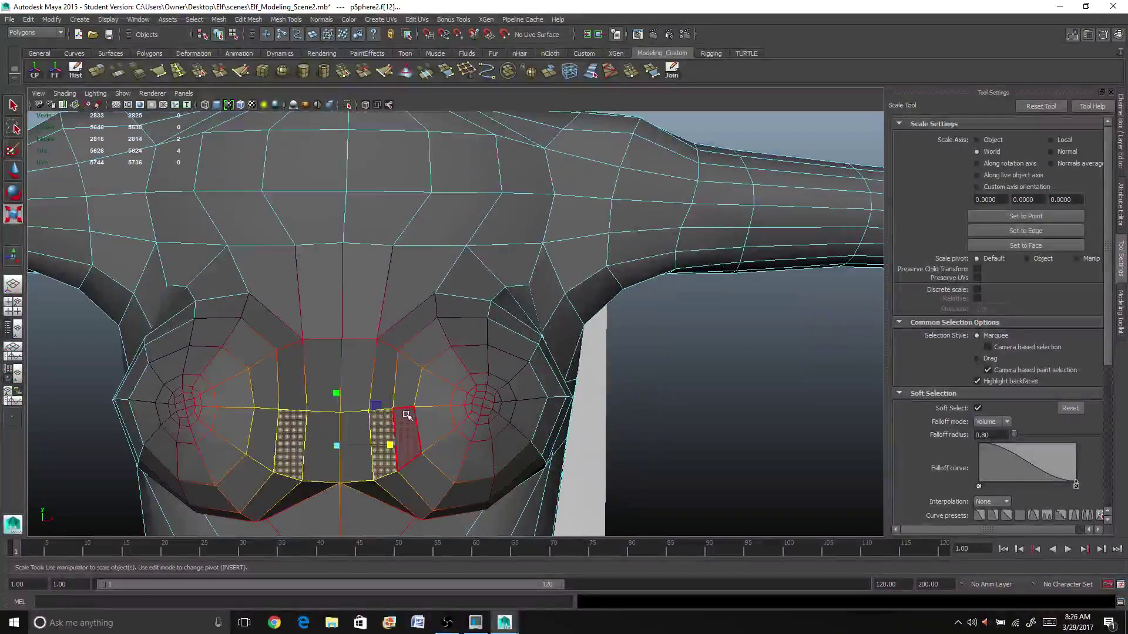
middle_click_drag(368, 491, 386, 373, "alt")
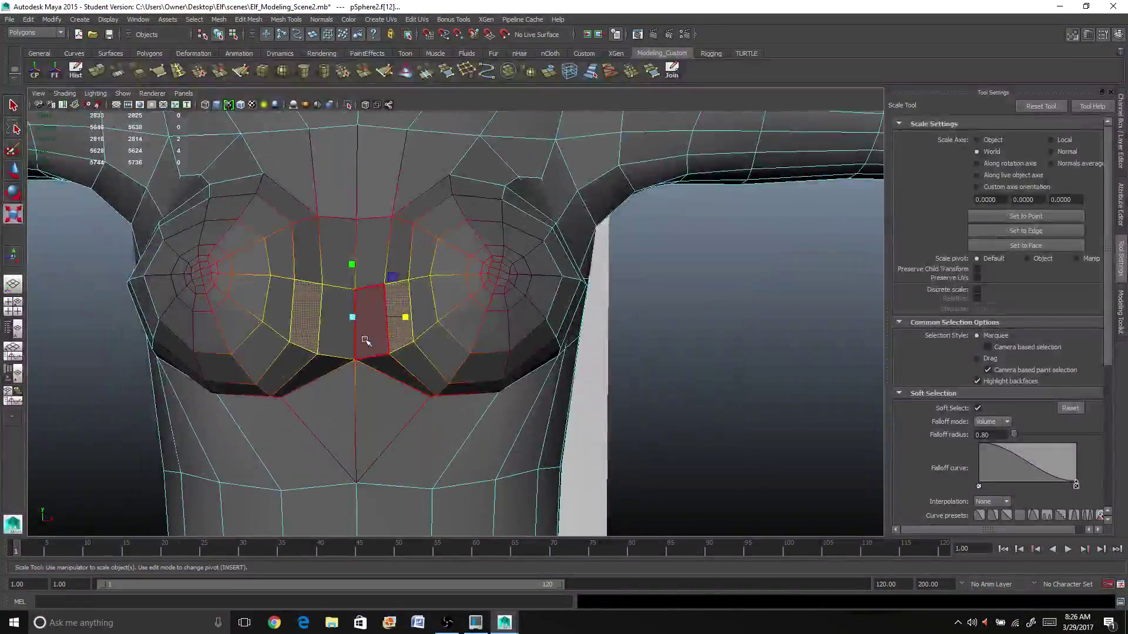
right_click_drag(386, 372, 418, 352)
scroll(418, 351, "down", 2)
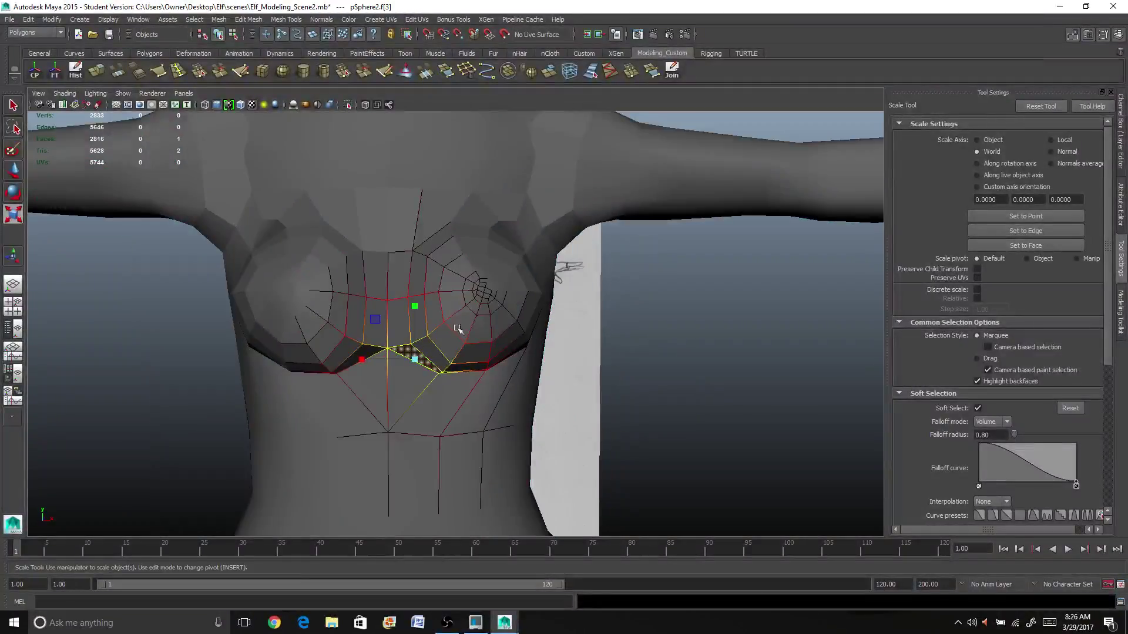
key("q")
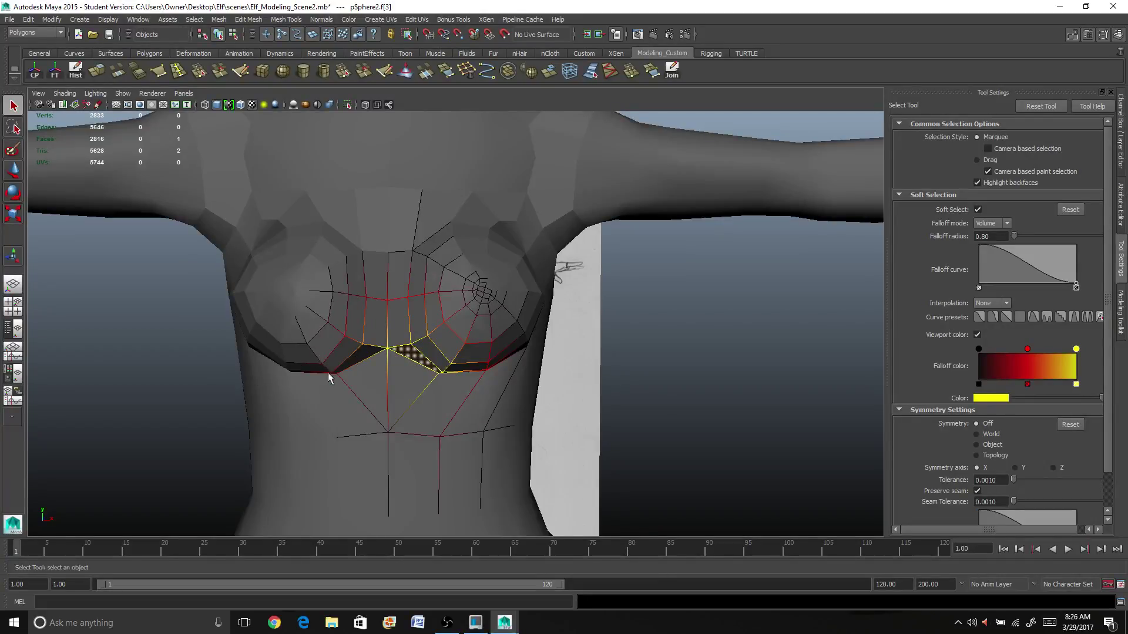
right_click_drag(469, 288, 515, 269)
Display the body smoothed and deselected to check the reshaped breasts, and reselect the mesh
mouse_move(516, 266)
left_mouse_down("alt")
mouse_move(427, 260)
mouse_move(579, 327)
mouse_move(516, 365)
mouse_move(617, 383)
mouse_move(554, 364)
mouse_move(505, 380)
mouse_move(591, 366)
mouse_move(598, 329)
mouse_move(478, 360)
mouse_move(533, 345)
mouse_move(541, 357)
mouse_move(513, 333)
mouse_move(476, 337)
mouse_move(449, 325)
mouse_move(430, 344)
left_mouse_up("alt")
key("3")
left_click(579, 327)
scroll(475, 333, "up", 5)
left_click(418, 359)
scroll(419, 358, "up", 1)
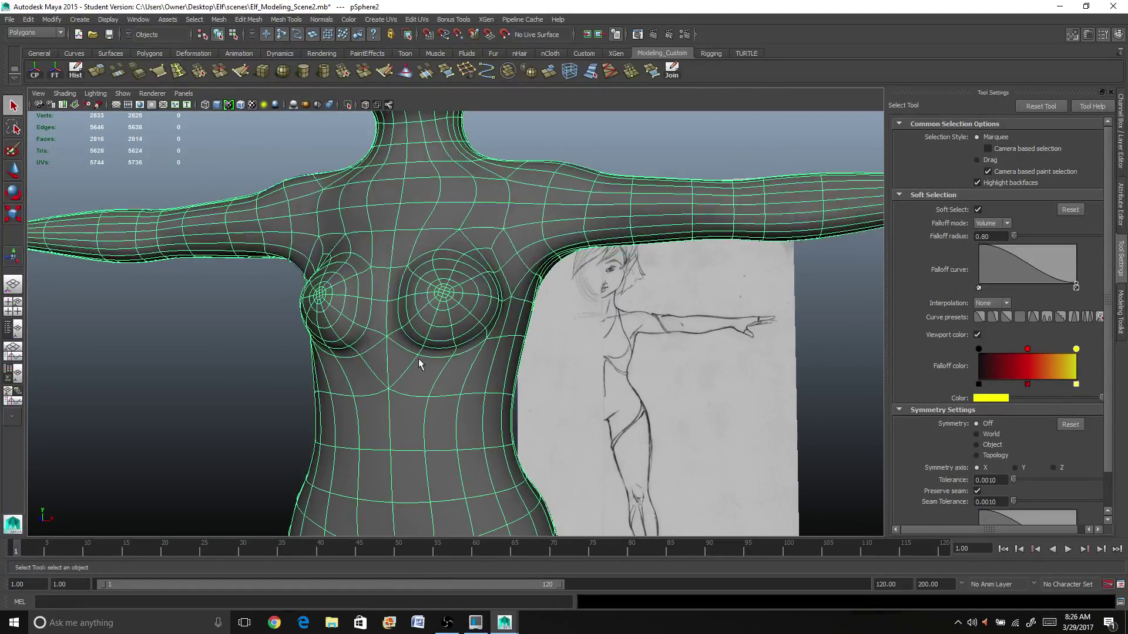
Display the body unsmoothed and switch to edge selection for the torso area below the breasts
key("1")
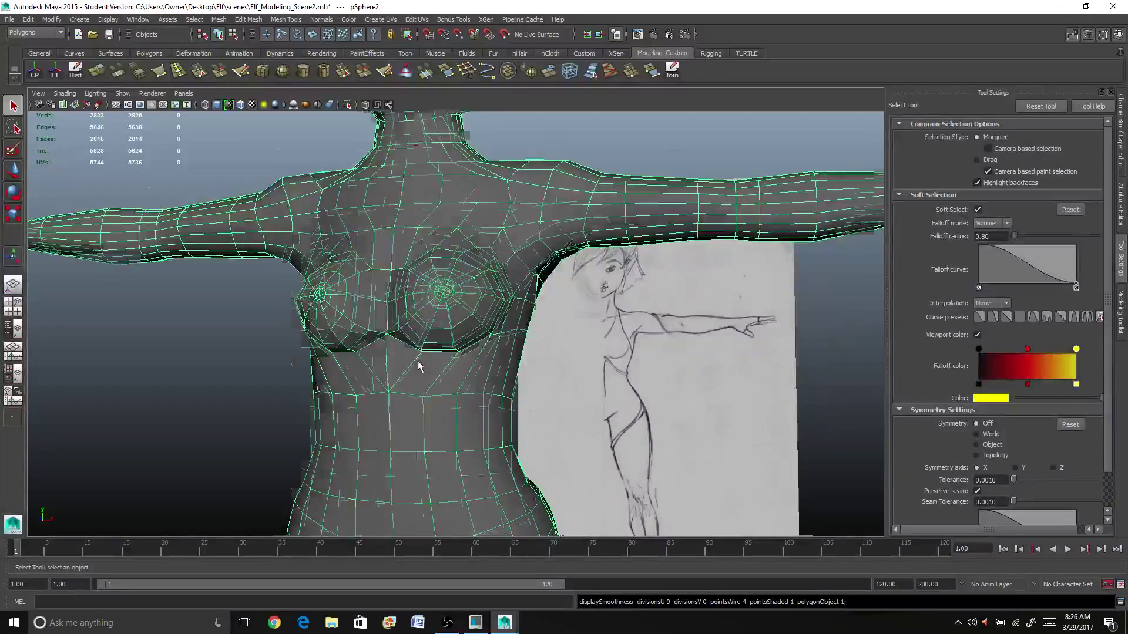
scroll(418, 361, "up", 3)
left_click_drag(407, 462, 390, 432, "alt")
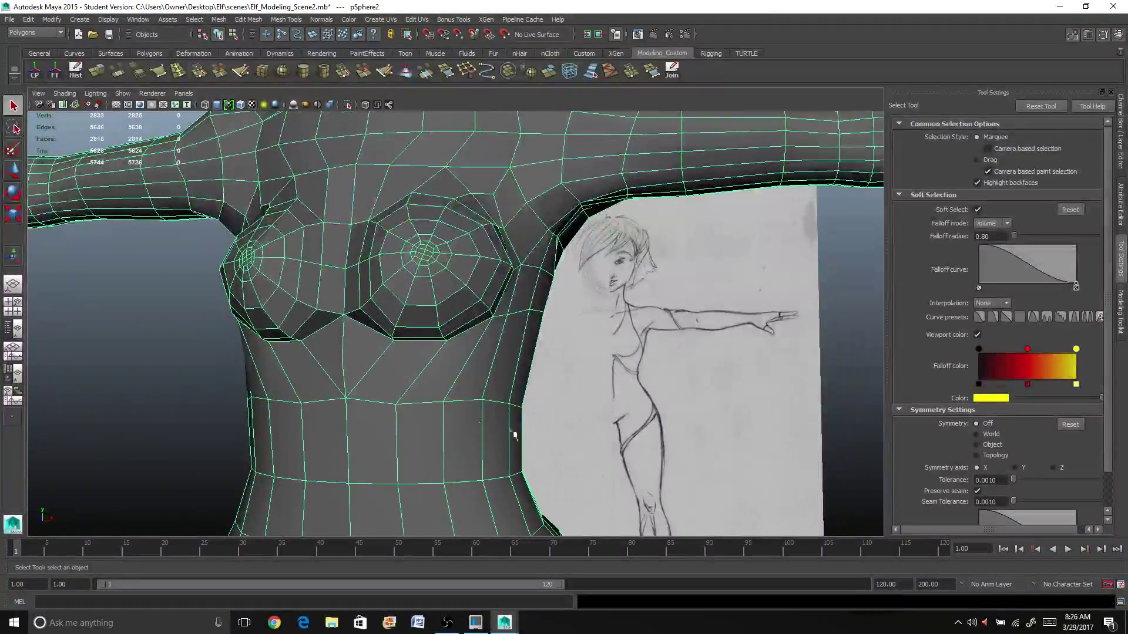
mouse_move(511, 432)
left_mouse_down("alt")
mouse_move(463, 410)
mouse_move(320, 386)
left_mouse_up("alt")
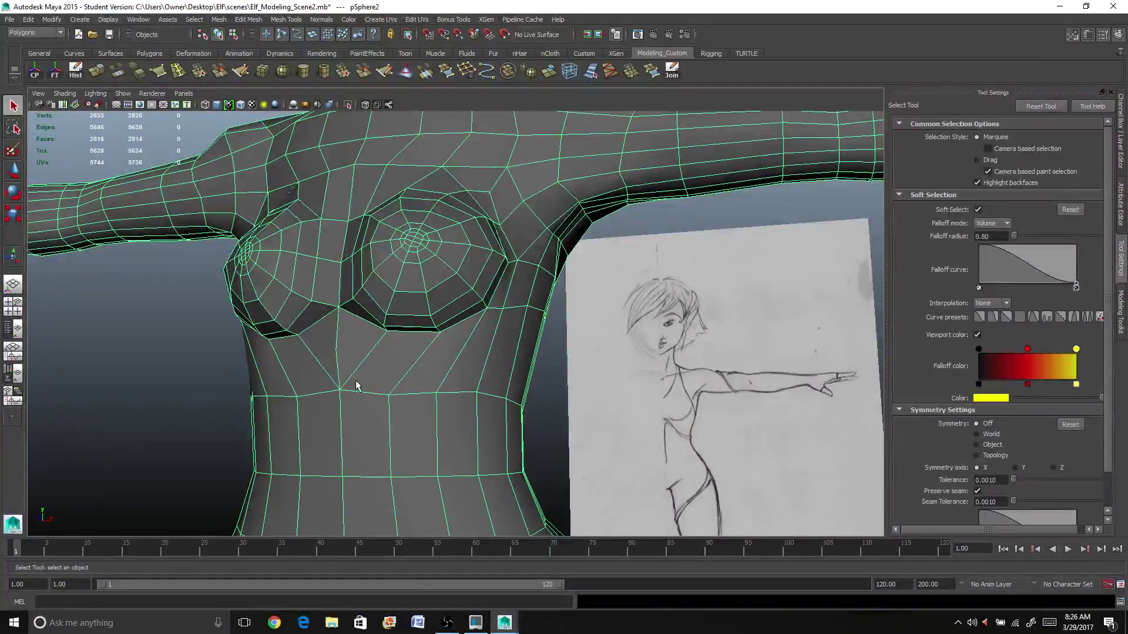
left_click_drag(386, 411, 367, 373, "alt")
right_click_drag(366, 367, 362, 336)
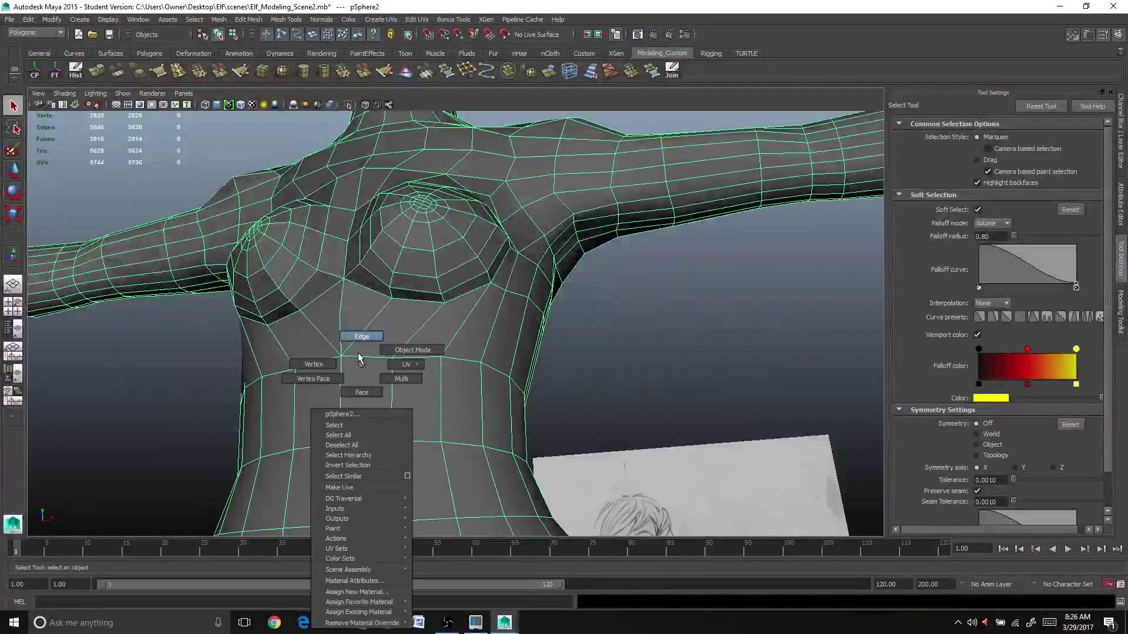
Select the two central horizontal edges below the breasts and move them slightly up with soft selection
left_click(360, 357)
left_click(360, 357)
left_click(327, 364, "shift")
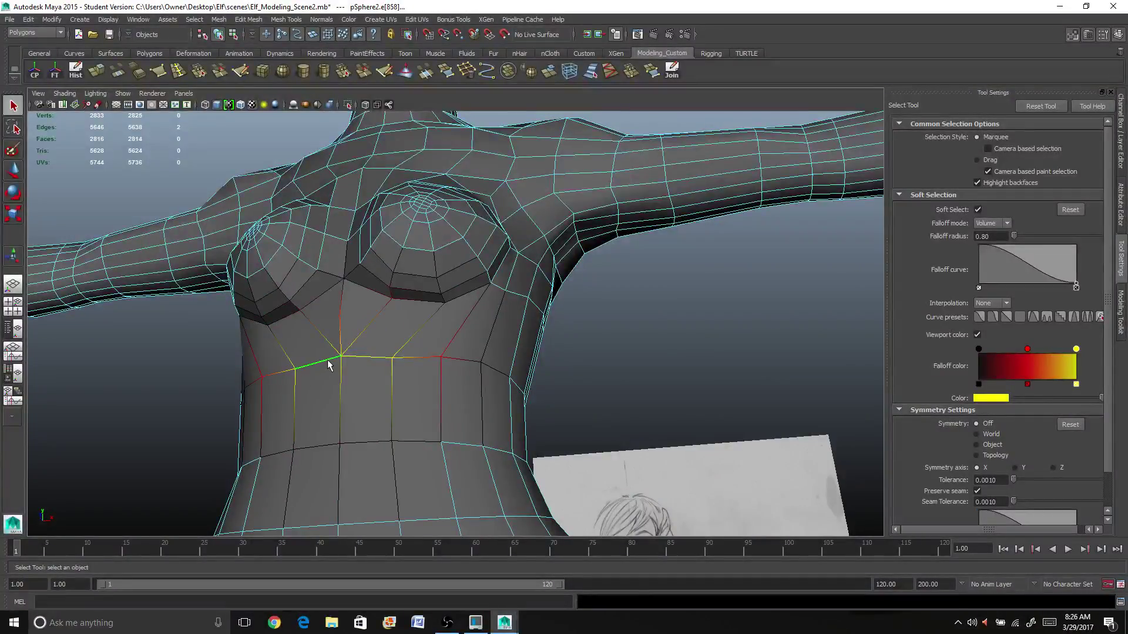
key("w")
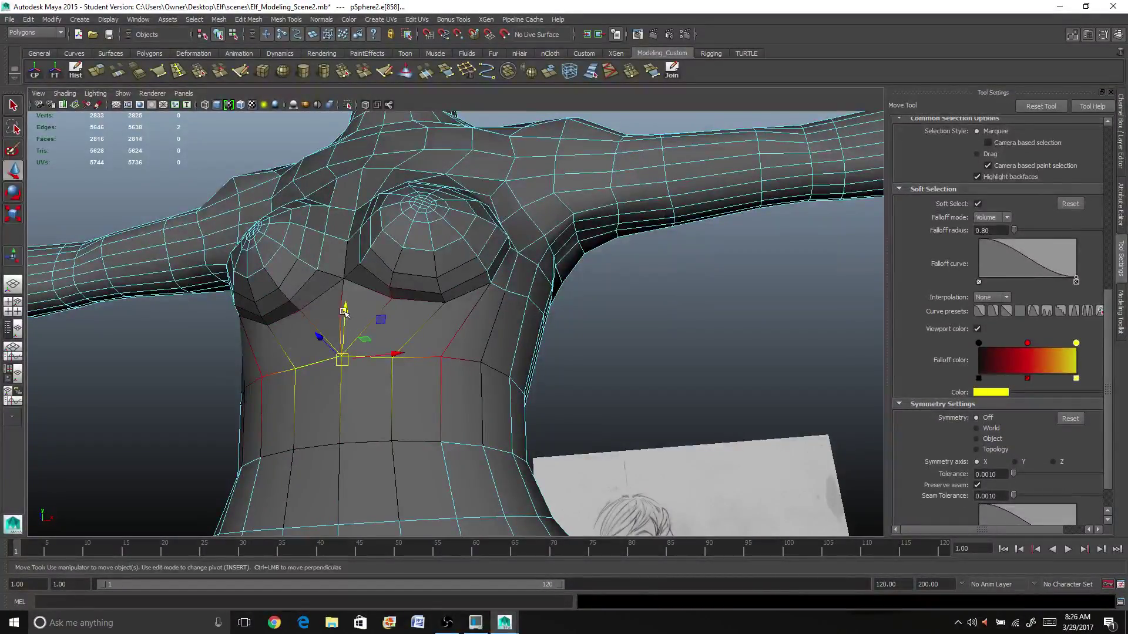
left_click_drag(324, 376, 326, 437, "alt")
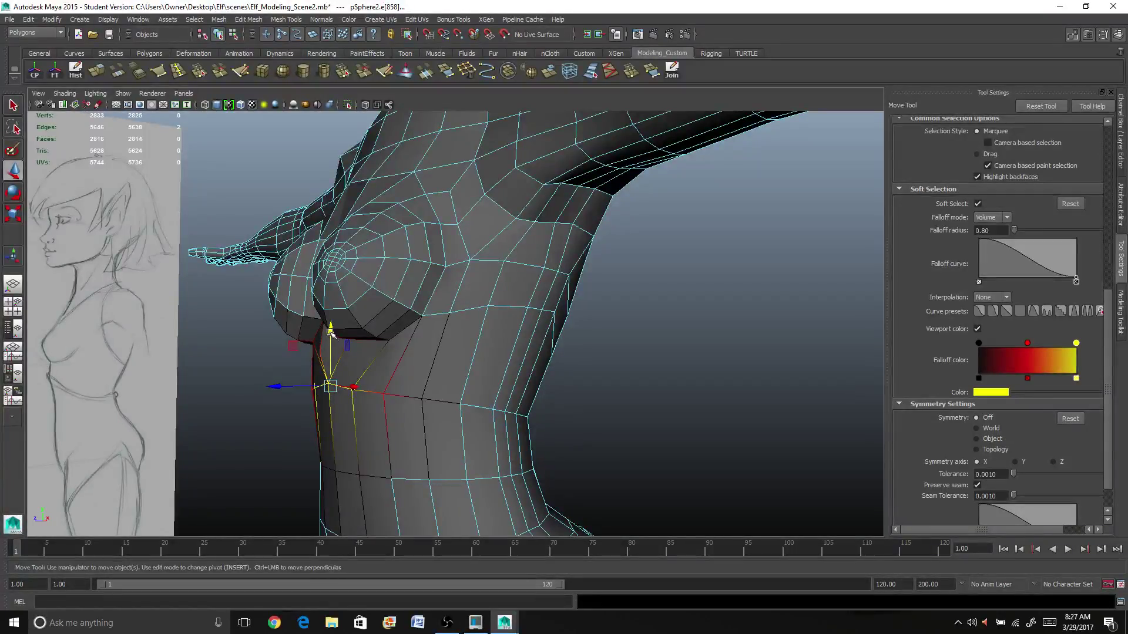
left_click_drag(330, 332, 332, 330)
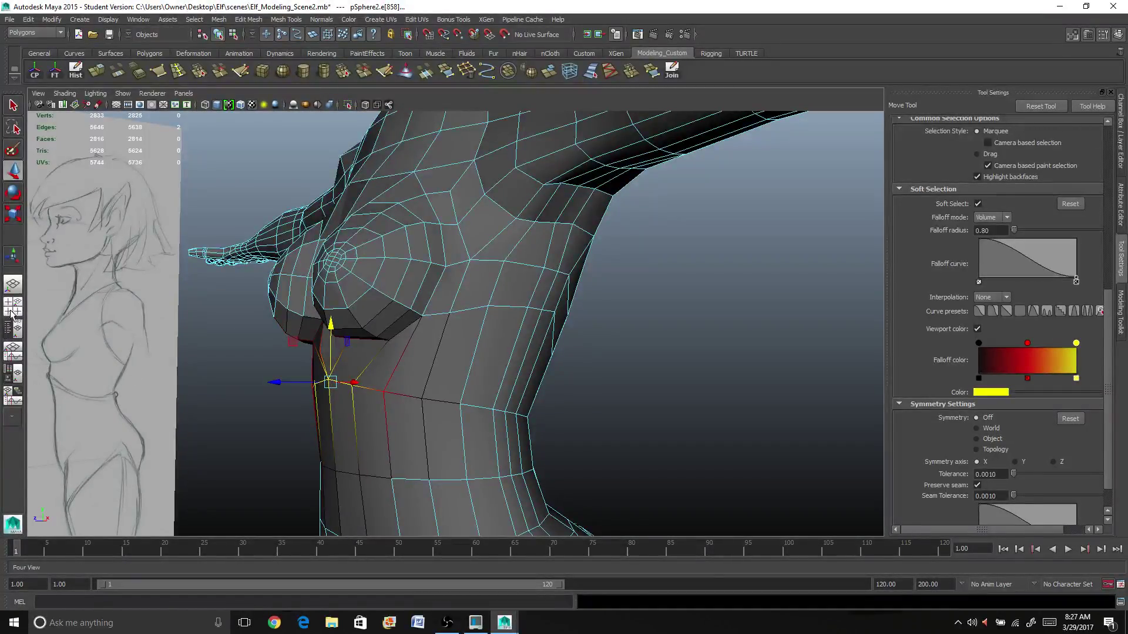
Switch to the four-view layout, select the torso vertex beside the centre line below the breasts and turn Soft Select off
left_click(20, 311)
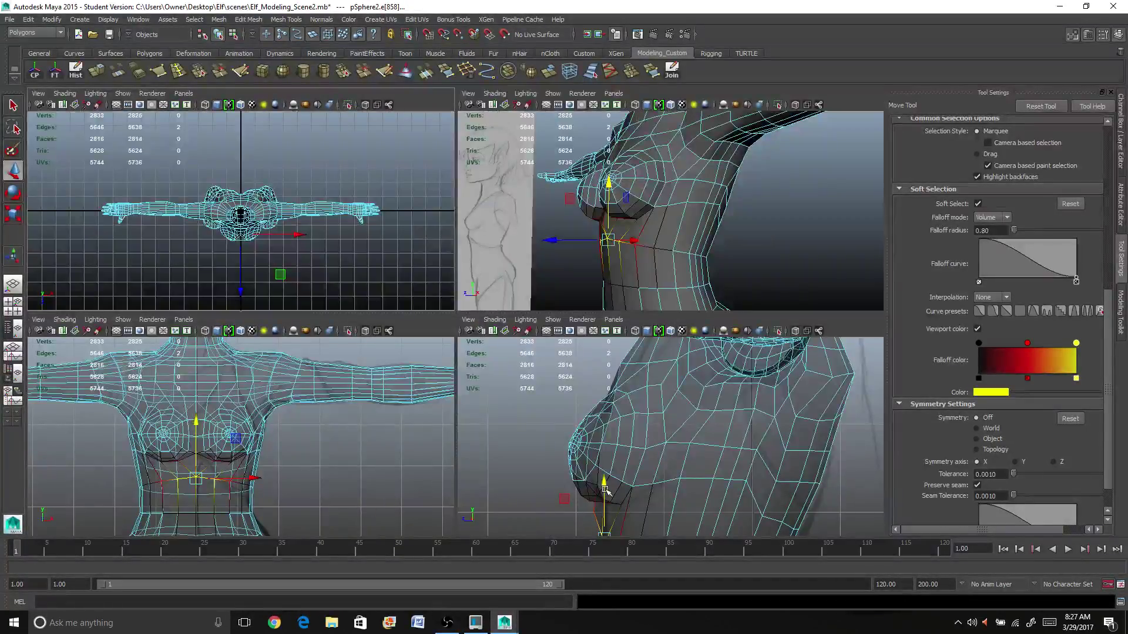
left_click_drag(597, 427, 613, 468, "alt")
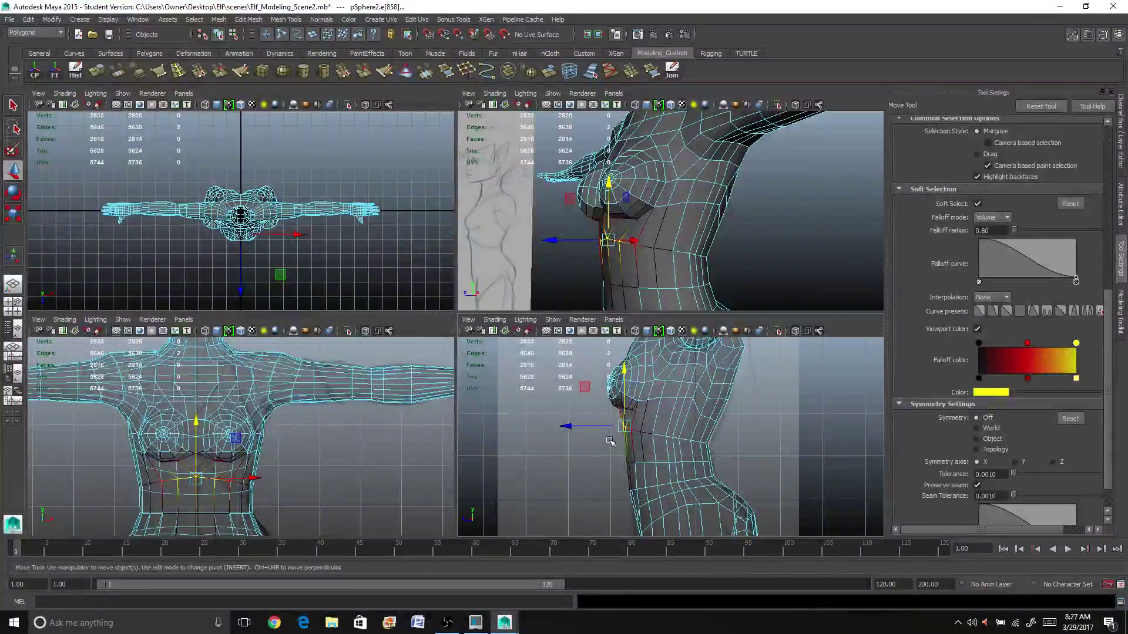
scroll(637, 243, "up", 5)
left_click_drag(636, 243, 605, 240, "alt")
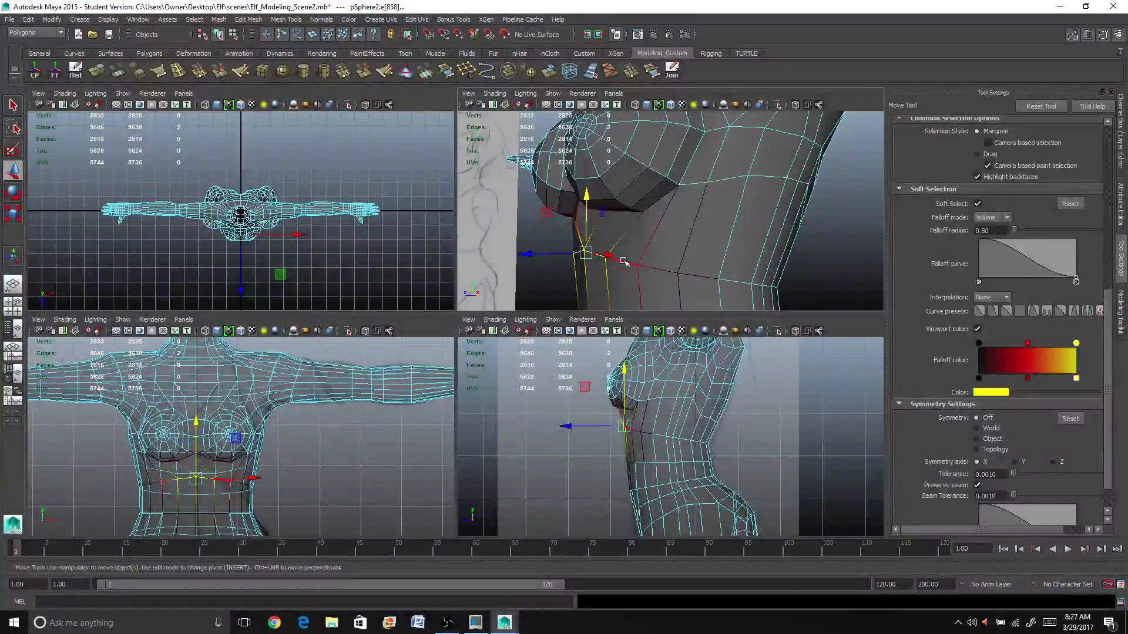
right_click_drag(624, 261, 584, 259)
left_click(605, 257)
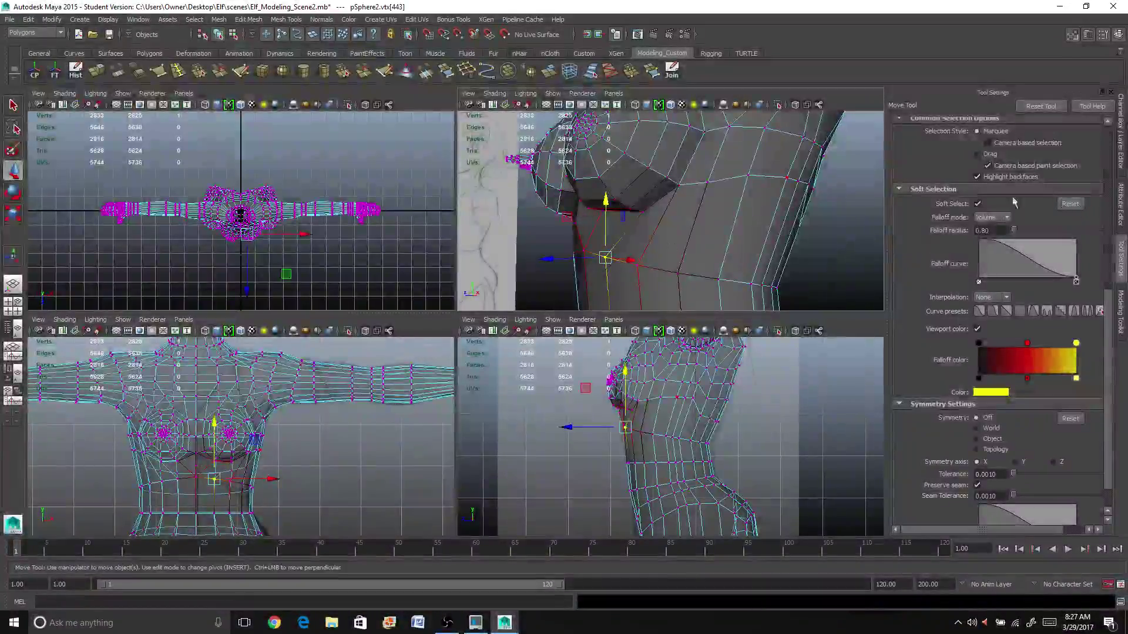
left_click(978, 204)
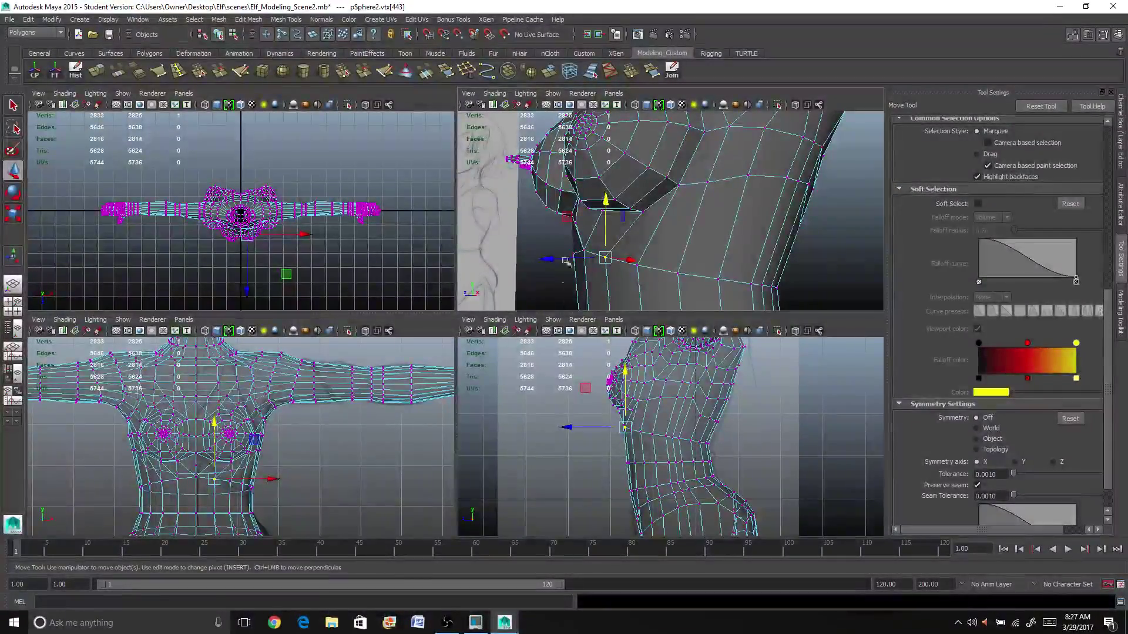
Select all faces on one half of the body in the front view, up to the centre line, and delete them
left_click_drag(566, 261, 669, 241, "alt")
right_click_drag(657, 224, 627, 182)
key("f")
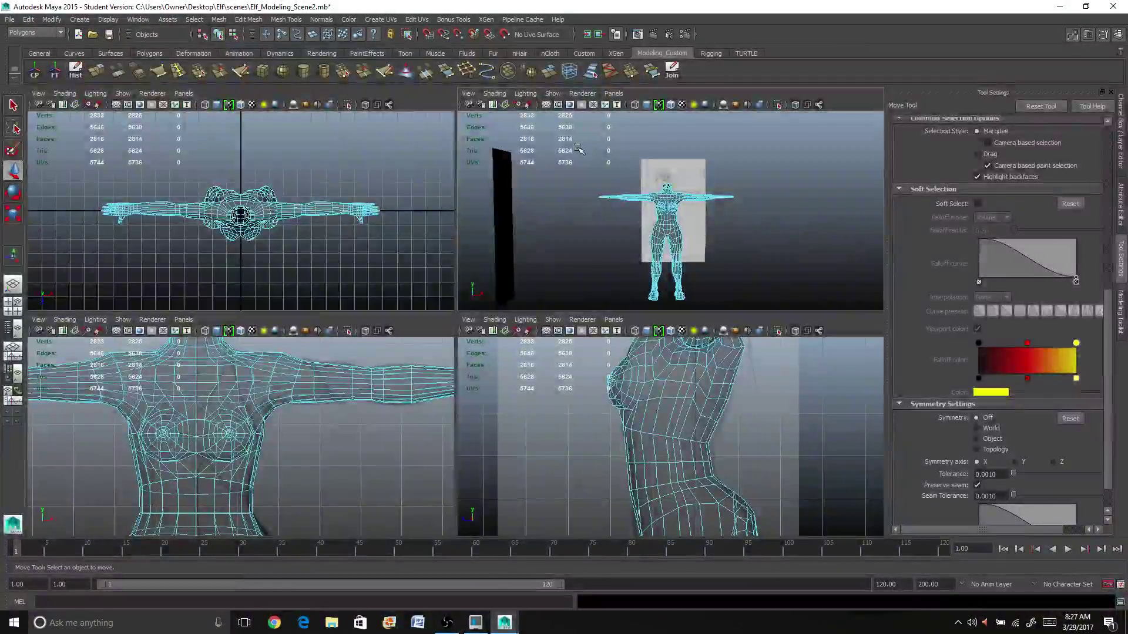
left_click_drag(575, 149, 667, 330)
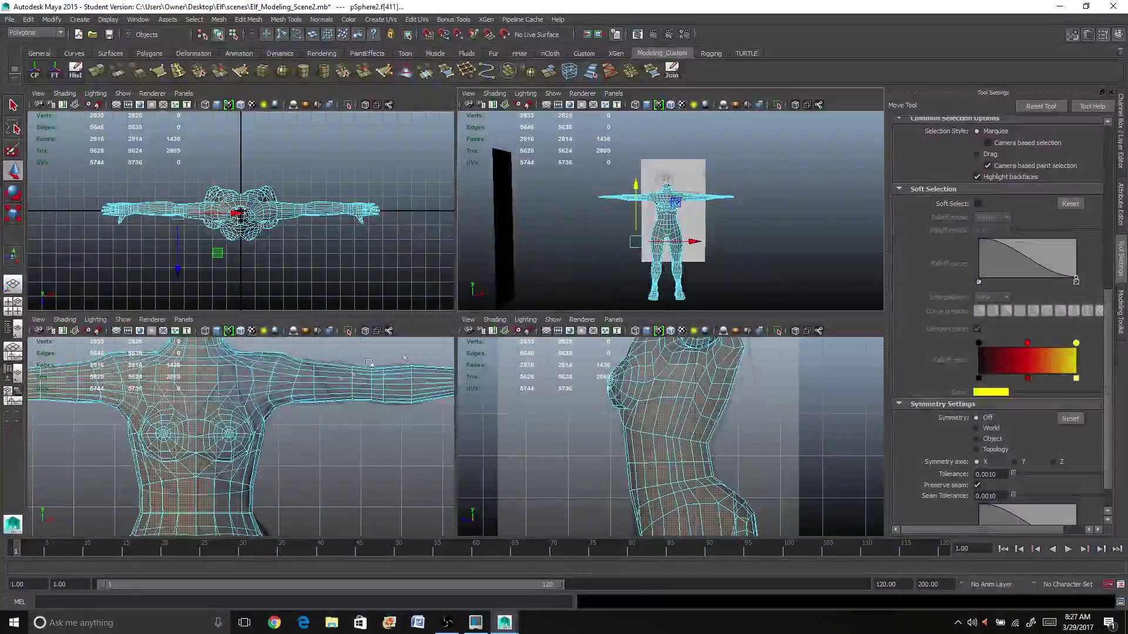
scroll(332, 380, "down", 6)
middle_click_drag(195, 488, 228, 319, "alt")
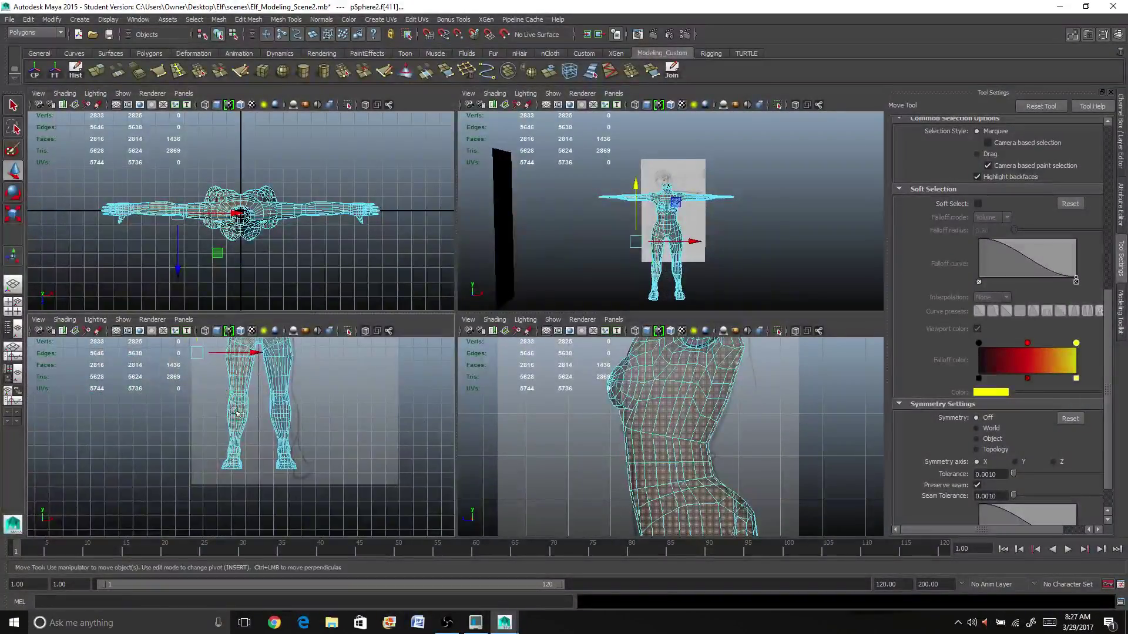
scroll(232, 382, "down", 3)
middle_click_drag(234, 401, 286, 486, "alt")
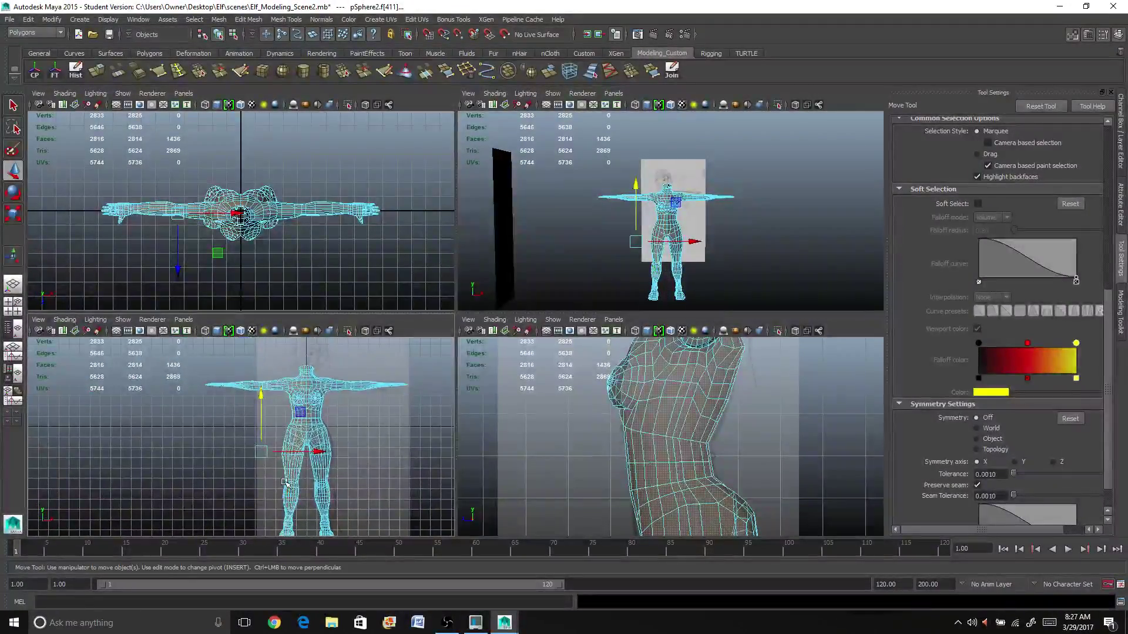
scroll(206, 393, "down", 2)
left_click_drag(194, 372, 287, 526)
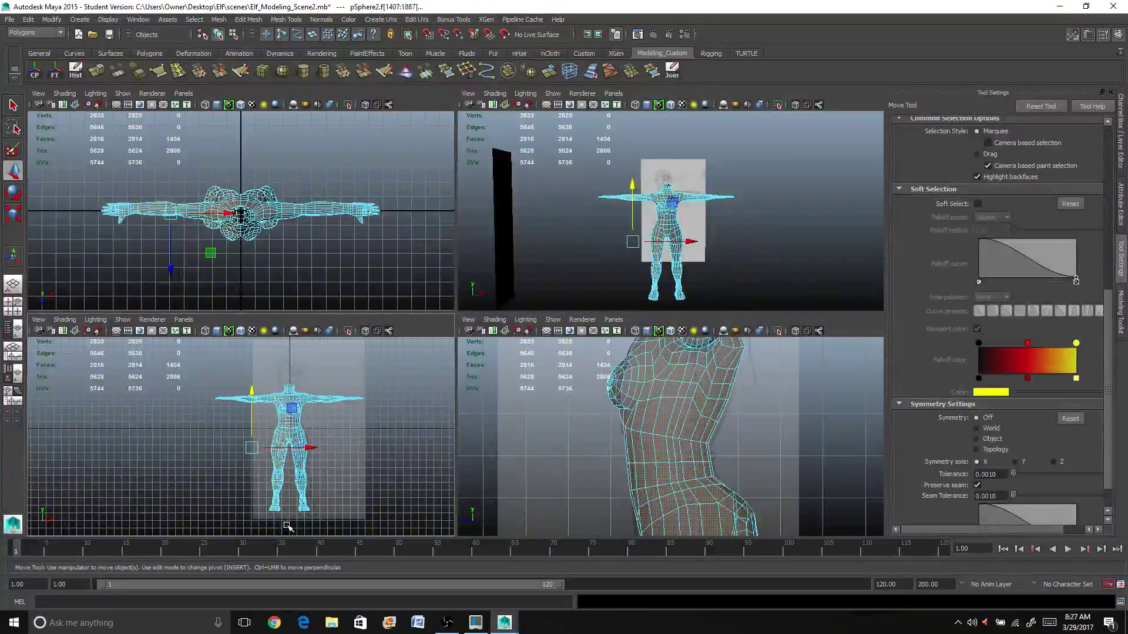
scroll(305, 483, "up", 5)
middle_click_drag(305, 473, 126, 479, "alt")
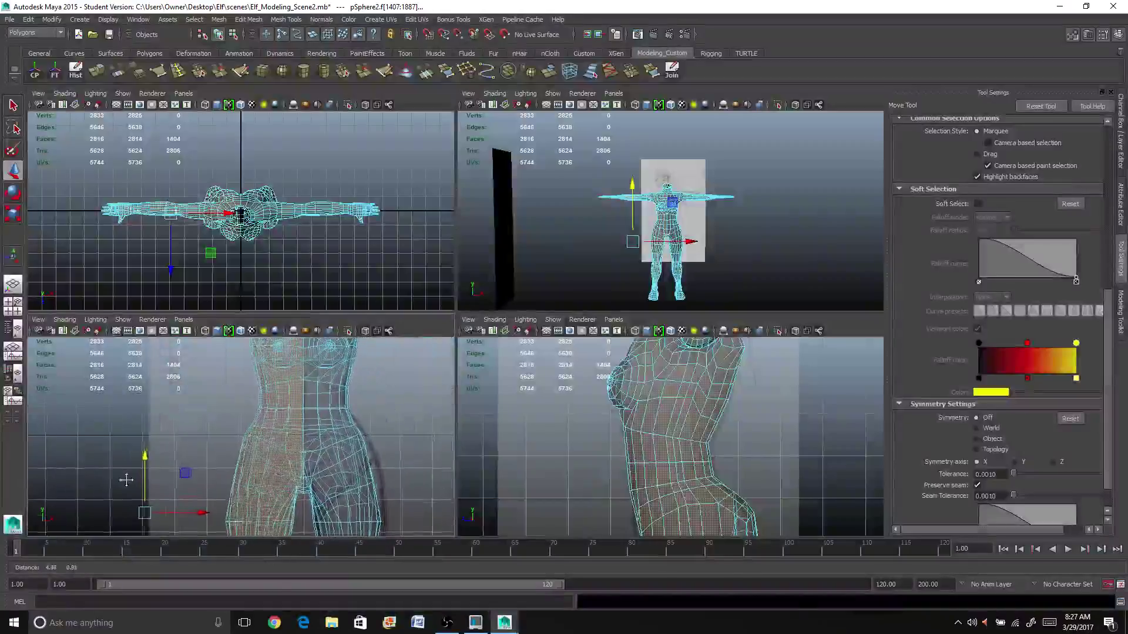
scroll(135, 473, "down", 4)
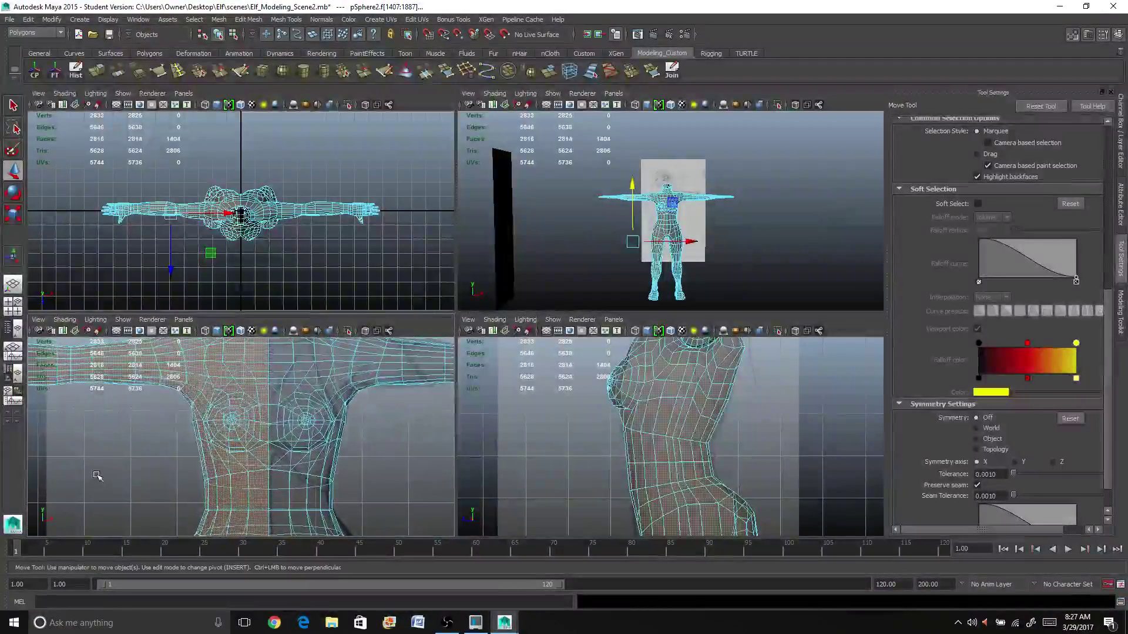
scroll(95, 477, "down", 2)
scroll(93, 479, "up", 2)
key("Delete")
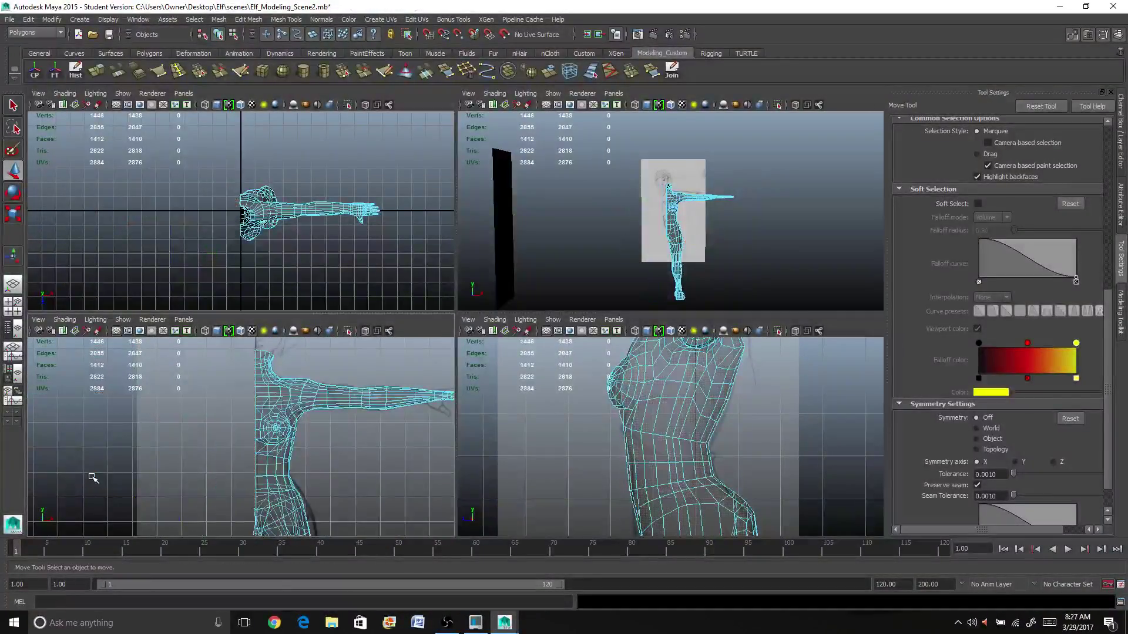
Delete the stray faces protruding past the centre line at the buttocks of the remaining half body
scroll(612, 235, "up", 2)
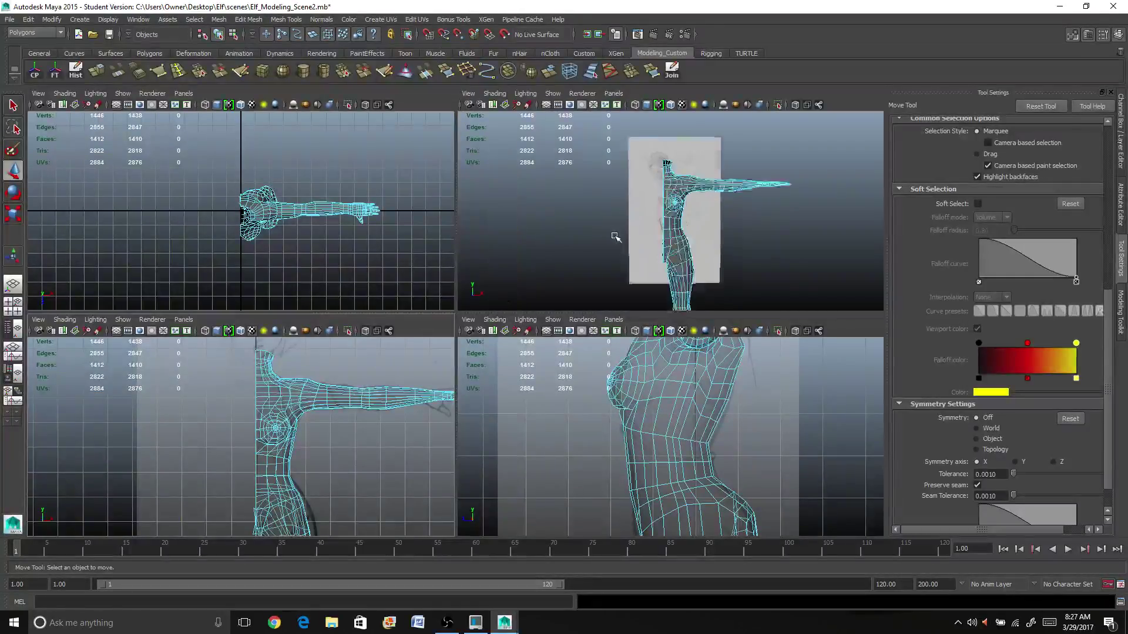
key("space")
left_click_drag(611, 244, 591, 359, "alt")
scroll(613, 307, "up", 2)
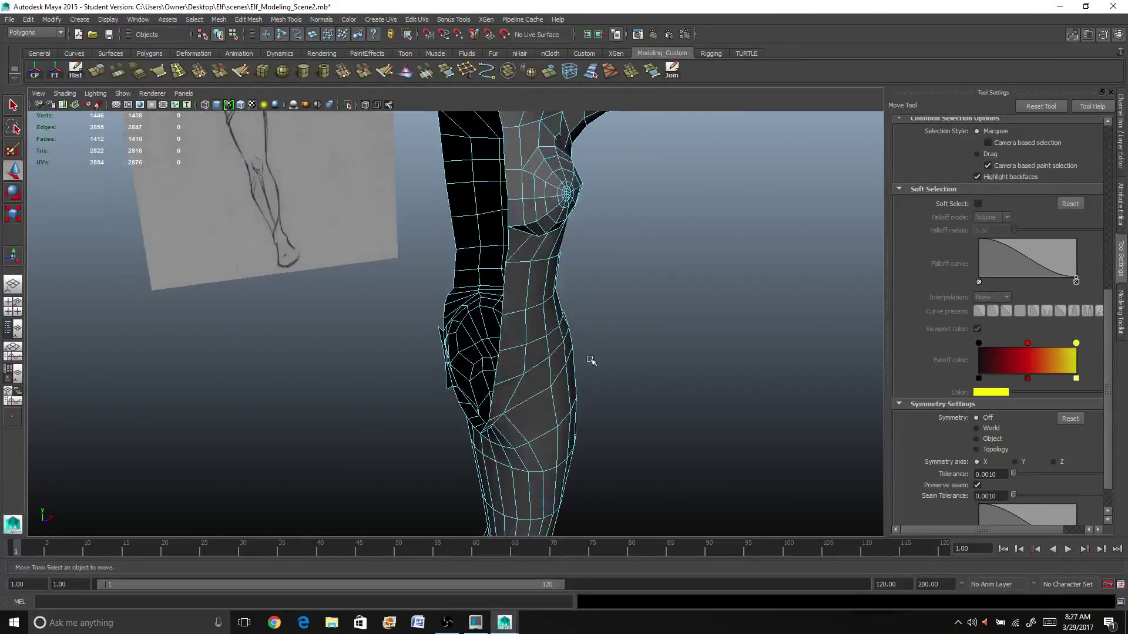
left_click(453, 381)
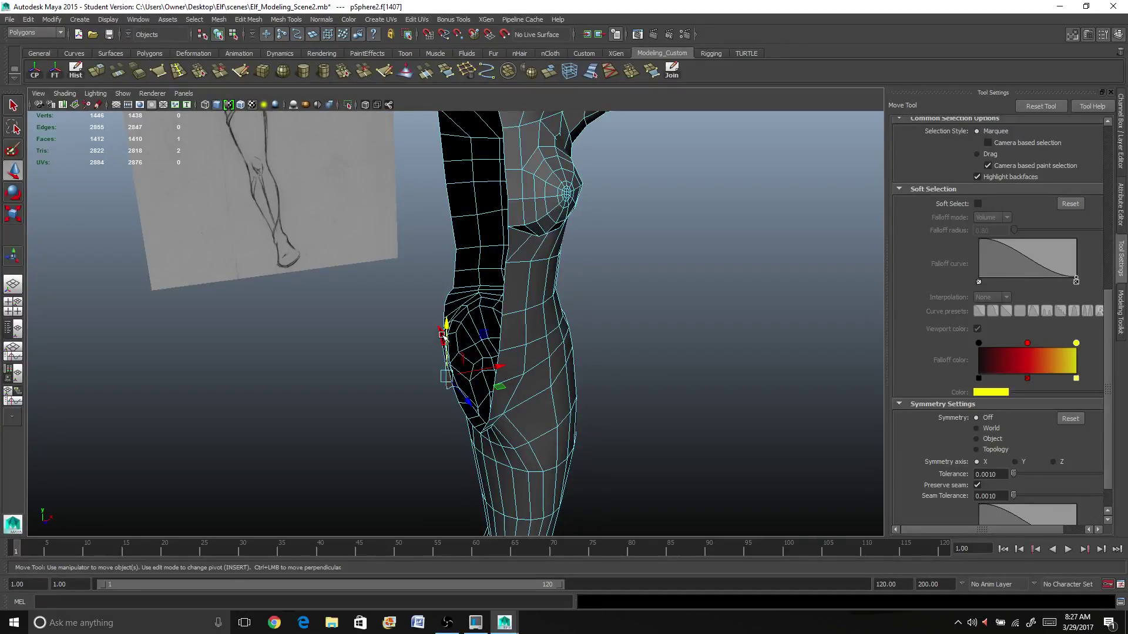
left_click(444, 336, "shift")
scroll(444, 336, "up", 2)
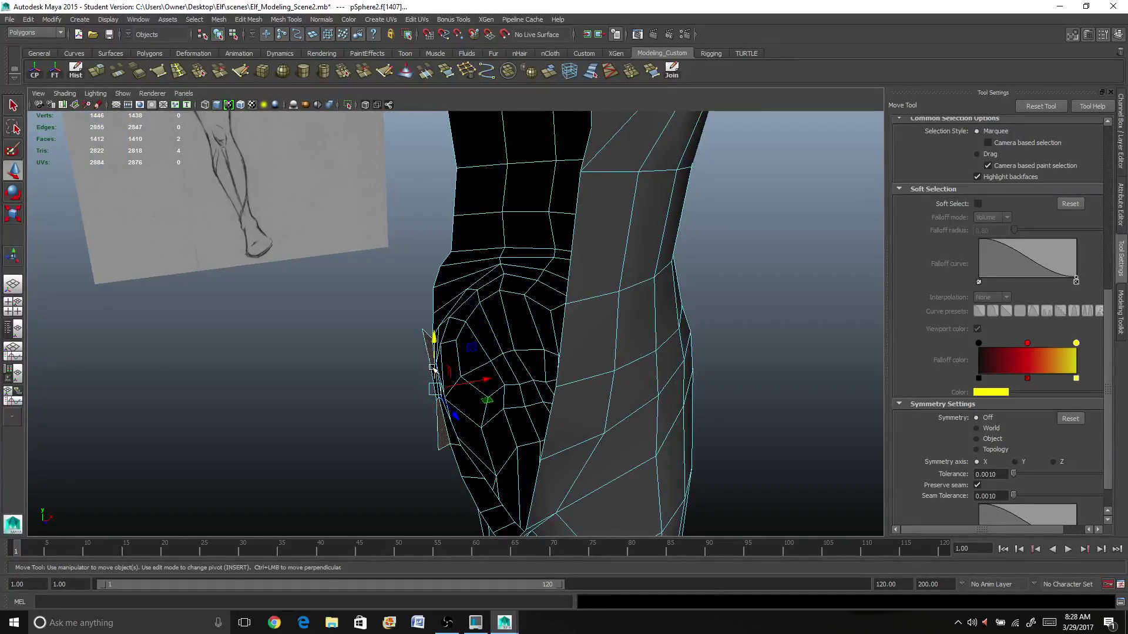
key("Delete")
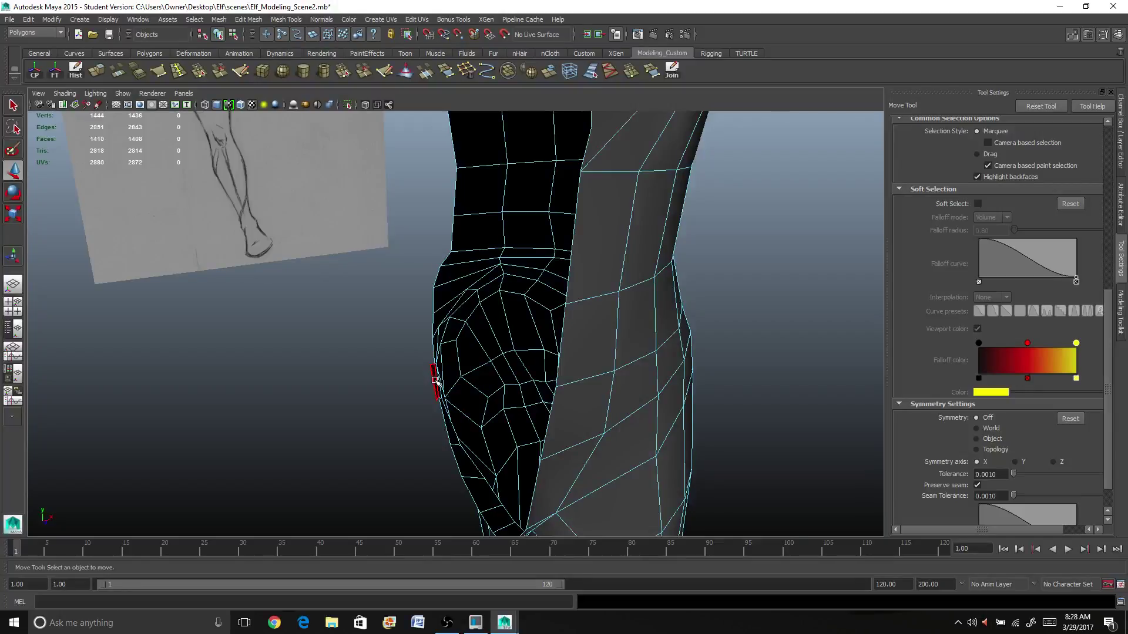
left_click(435, 382)
key("Delete")
Inspect the half body, enlarge the side view to full size and switch the mesh to vertex selection
scroll(439, 381, "down", 3)
middle_click_drag(497, 288, 490, 464, "alt")
scroll(492, 455, "down", 2)
left_click_drag(527, 422, 458, 405, "alt")
middle_click_drag(458, 404, 430, 273, "alt")
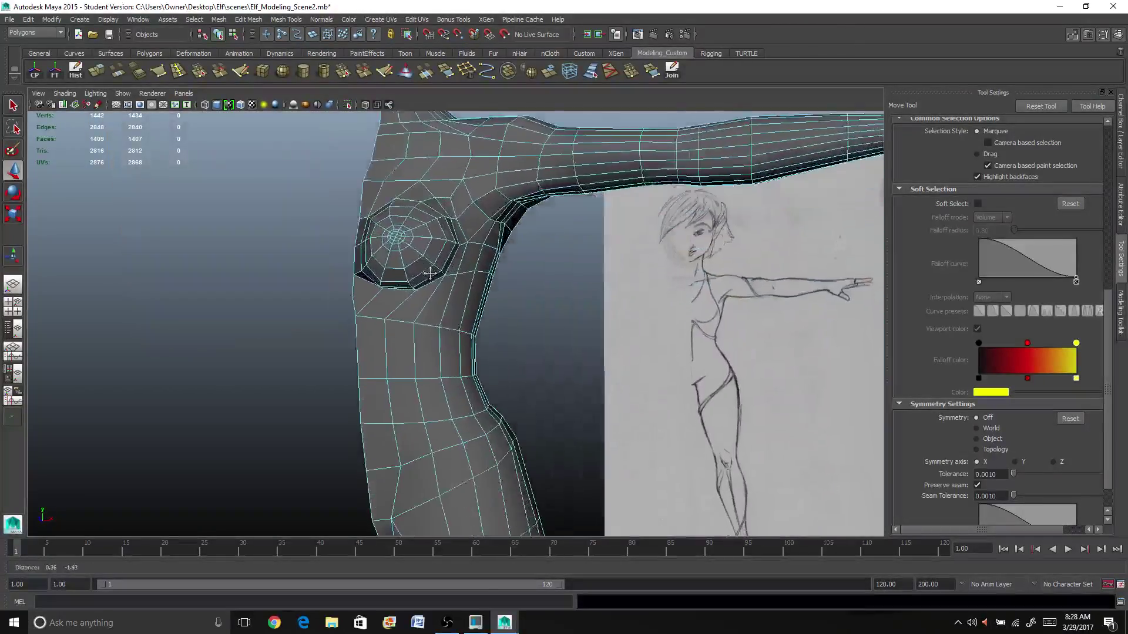
left_click_drag(390, 315, 315, 299, "alt")
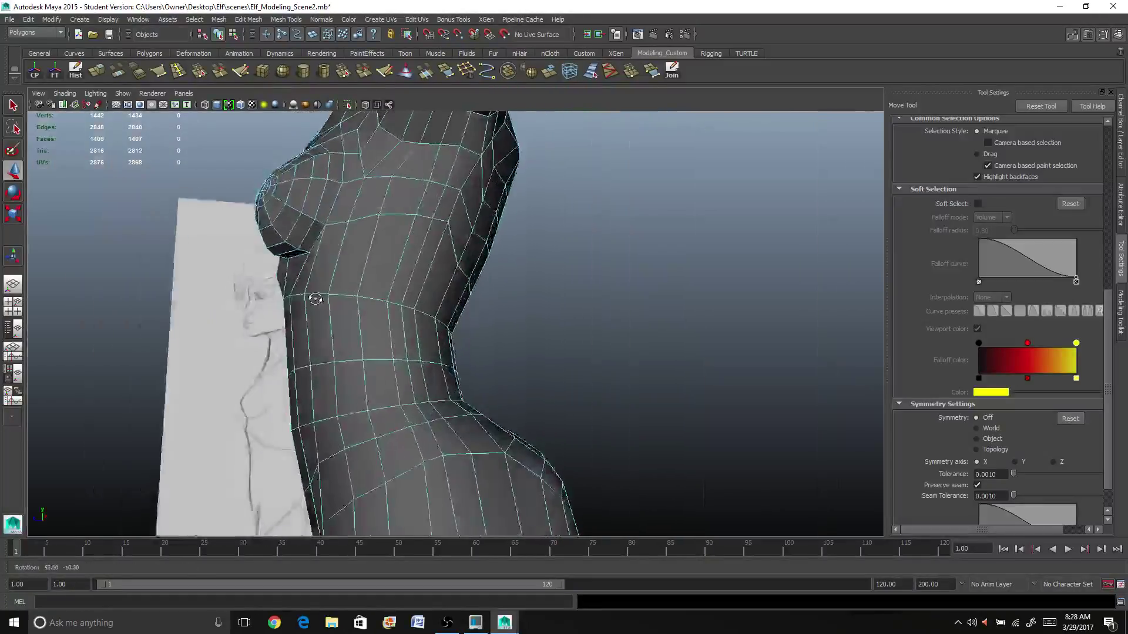
scroll(315, 299, "down", 2)
left_click(13, 306)
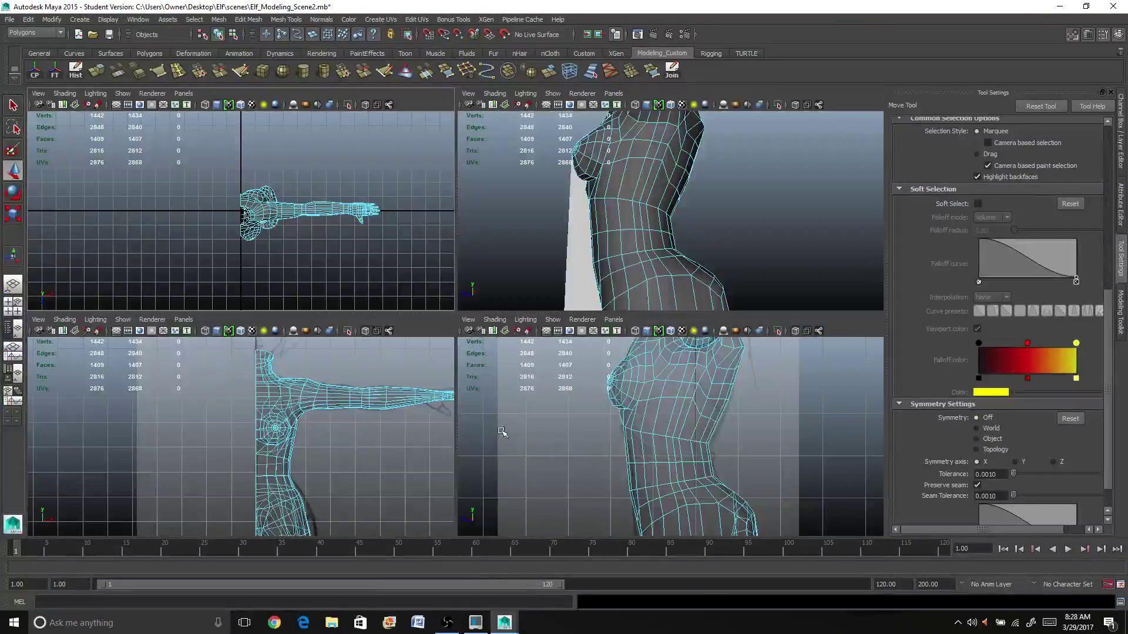
key("space")
scroll(502, 433, "up", 3)
left_click(366, 290)
right_click(362, 287)
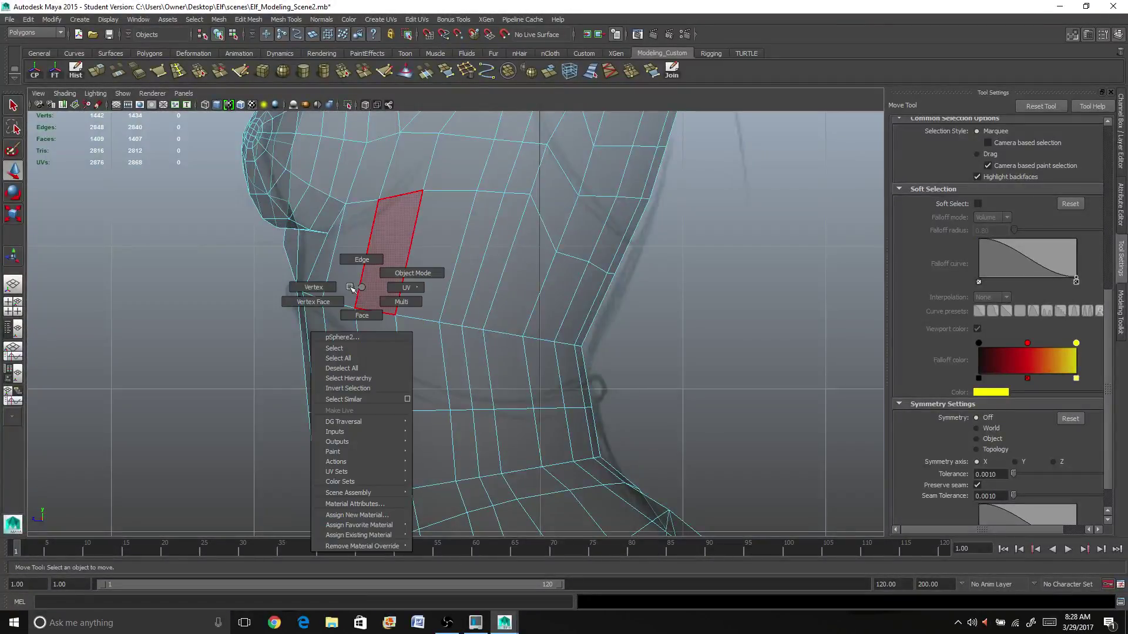
right_click_drag(351, 287, 325, 296)
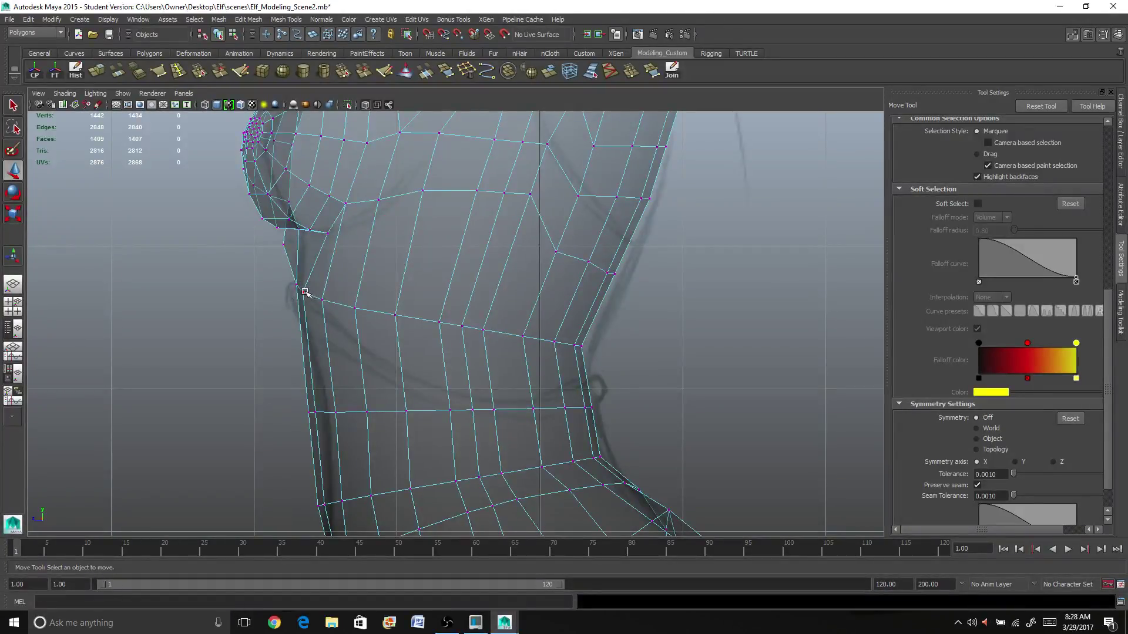
Lower the front vertices of the horizontal row below the breast to start a downward curve along the ribcage
left_click(305, 292)
left_click(325, 300, "shift")
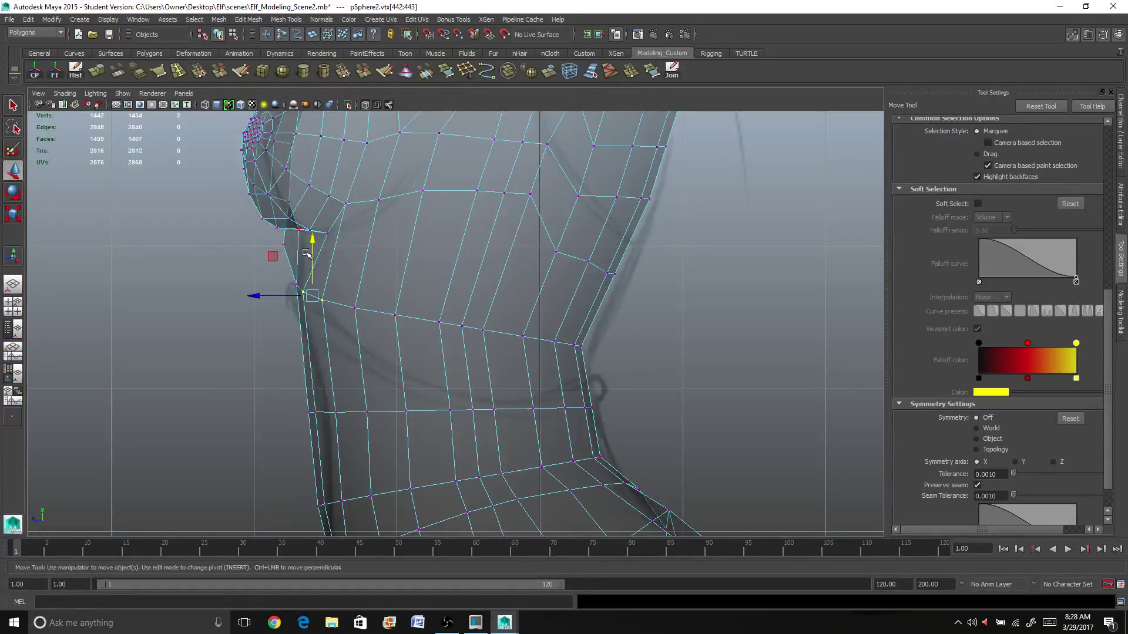
left_click_drag(315, 242, 315, 251)
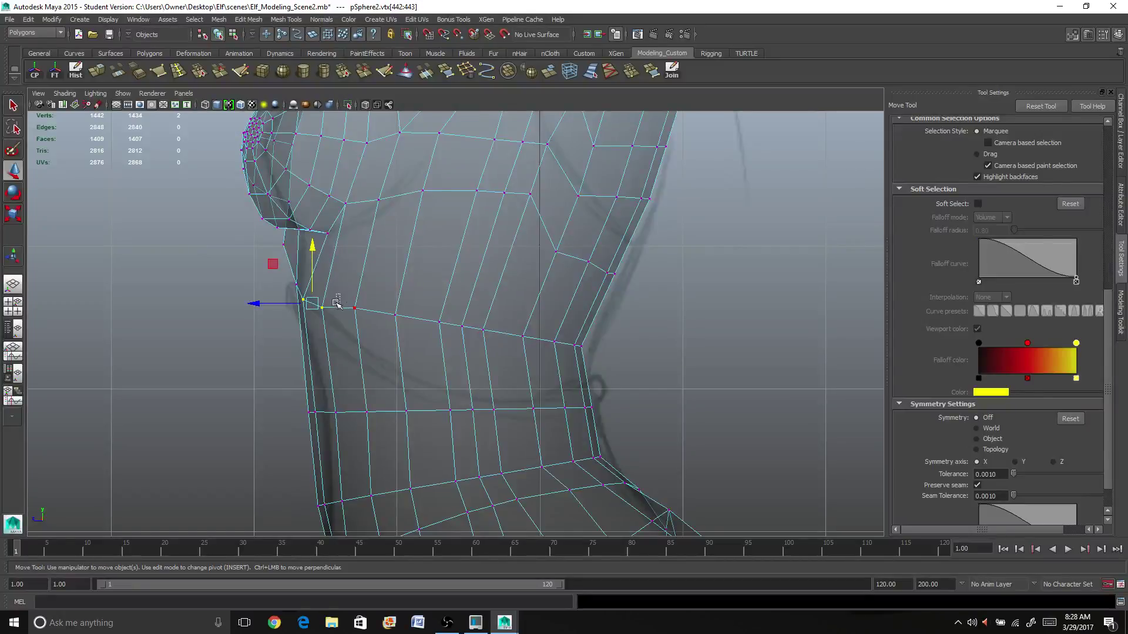
left_click_drag(340, 294, 370, 316)
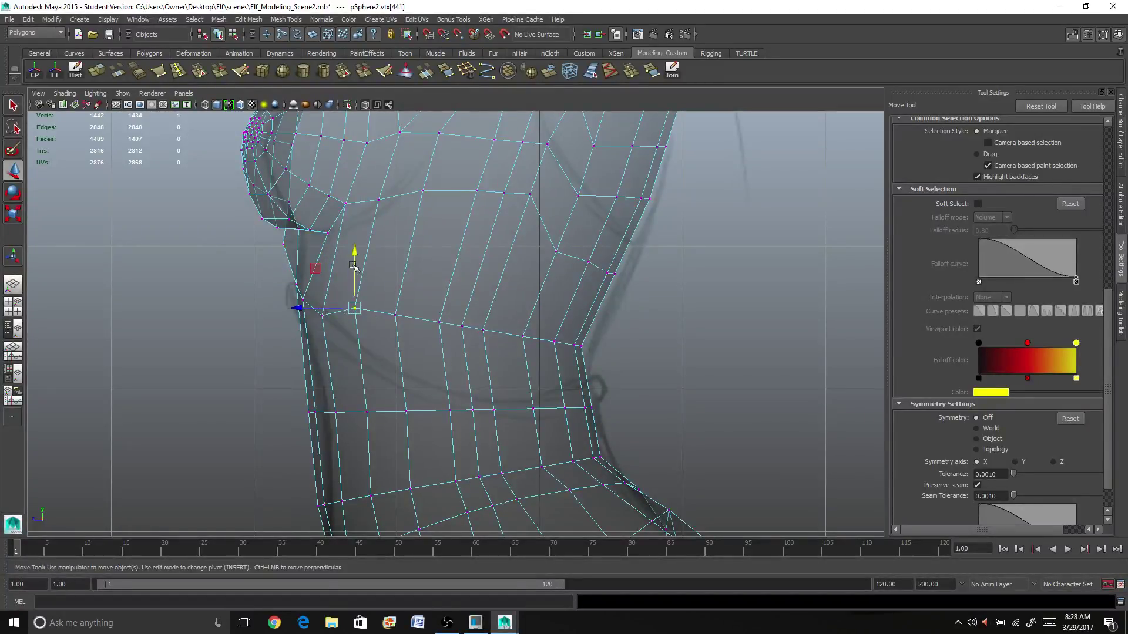
left_click_drag(353, 254, 417, 335)
left_click_drag(393, 265, 455, 345)
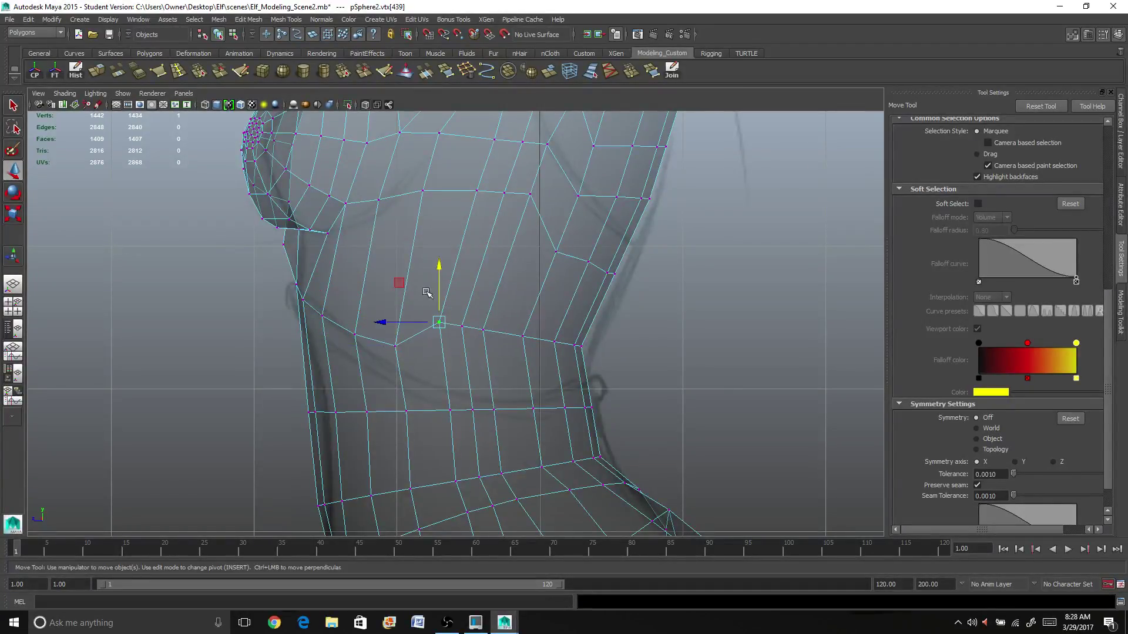
Lower the three middle vertices of the same ribcage row to continue the curve along the side of the torso
left_click_drag(440, 272, 477, 344)
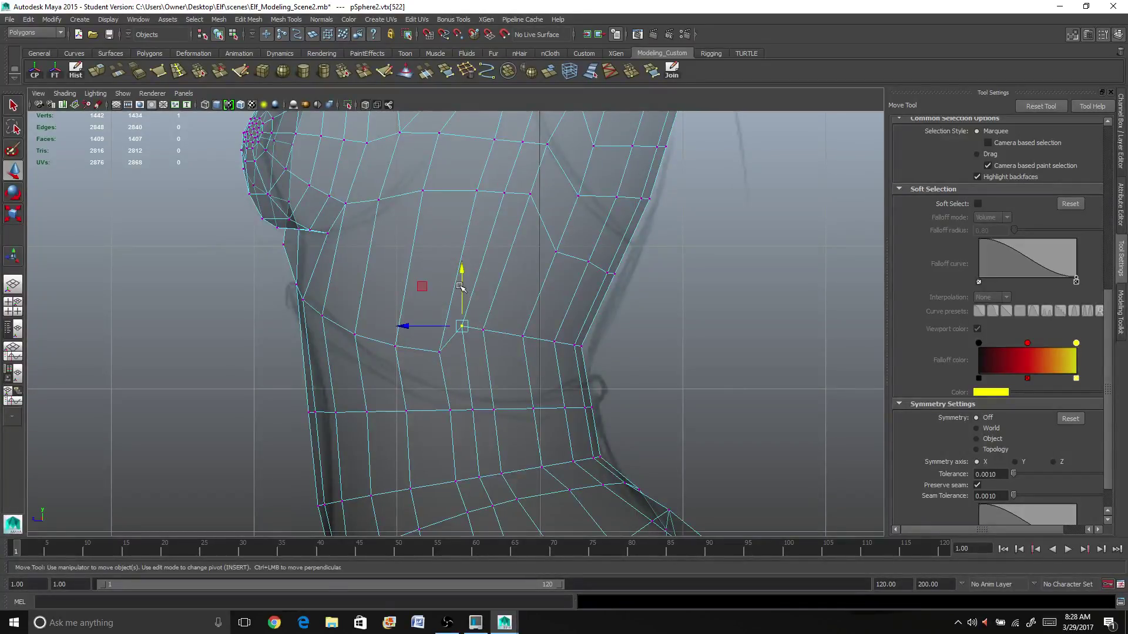
left_click_drag(460, 287, 504, 340)
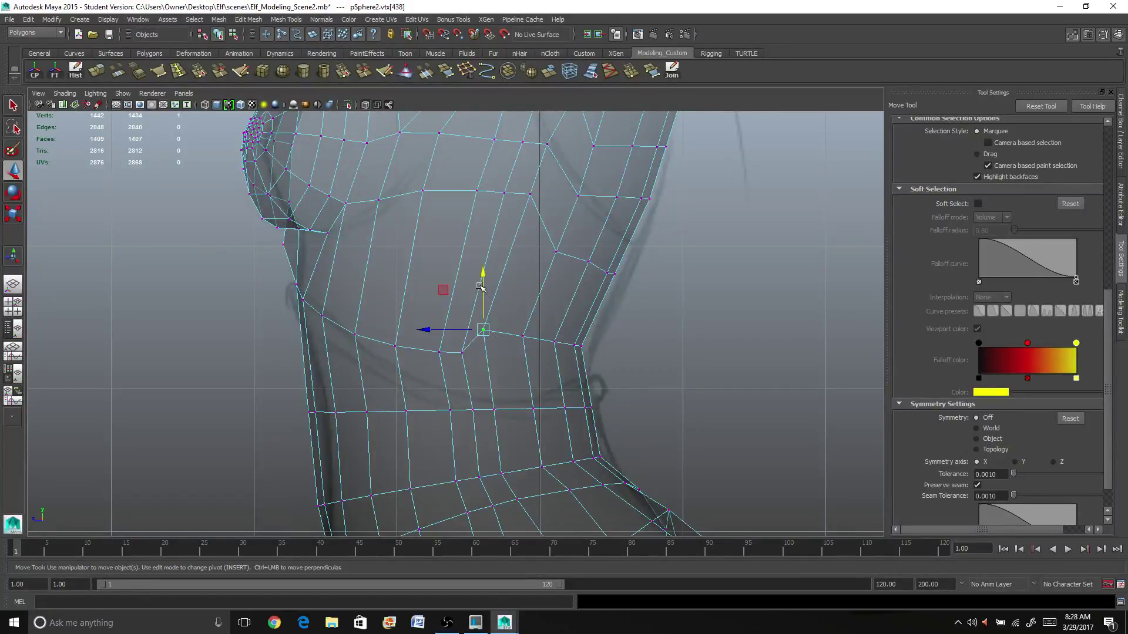
key("ctrl+z")
left_click_drag(482, 278, 483, 298)
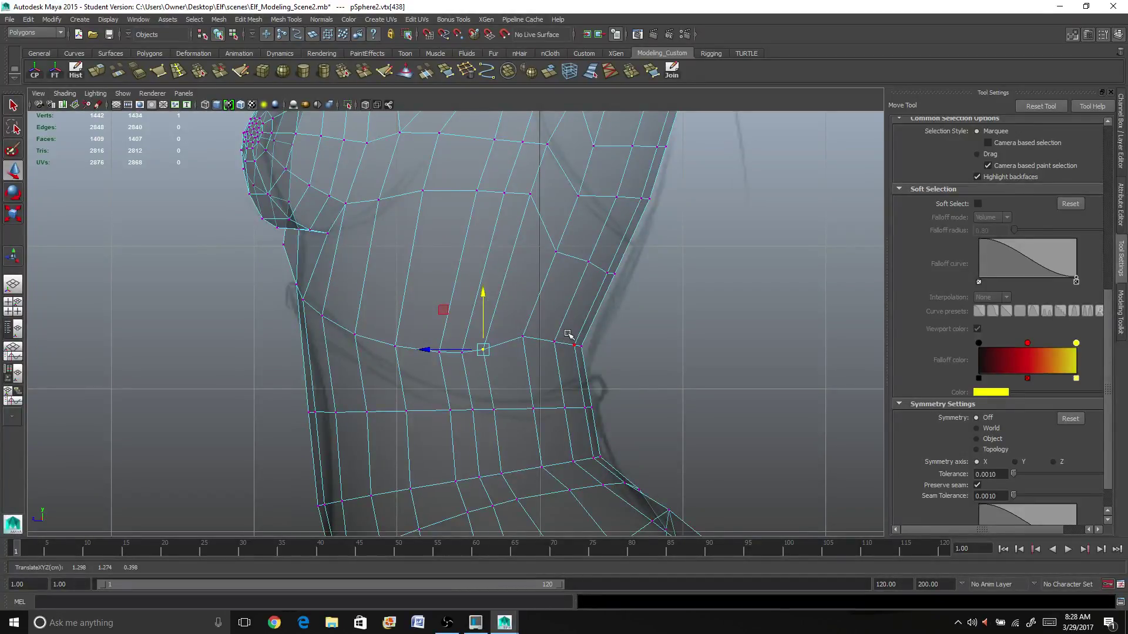
Raise the rear vertices of the ribcage row into an upward curve and move the outermost back vertex outward to the reference outline
left_click_drag(547, 332, 568, 351)
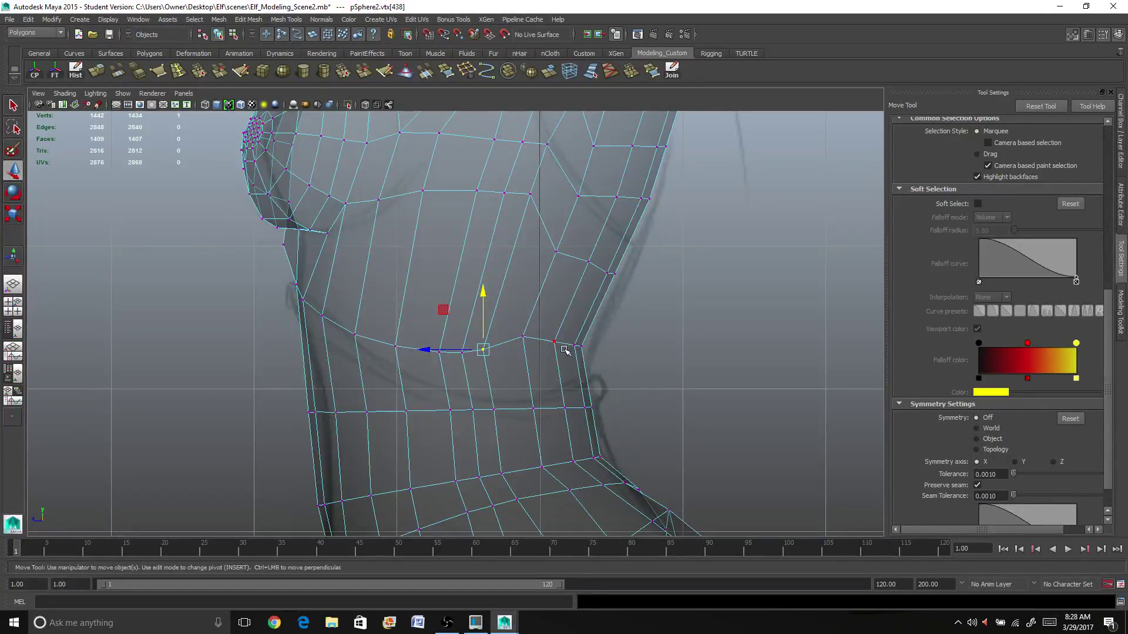
left_click(564, 349)
left_click_drag(553, 289, 552, 273)
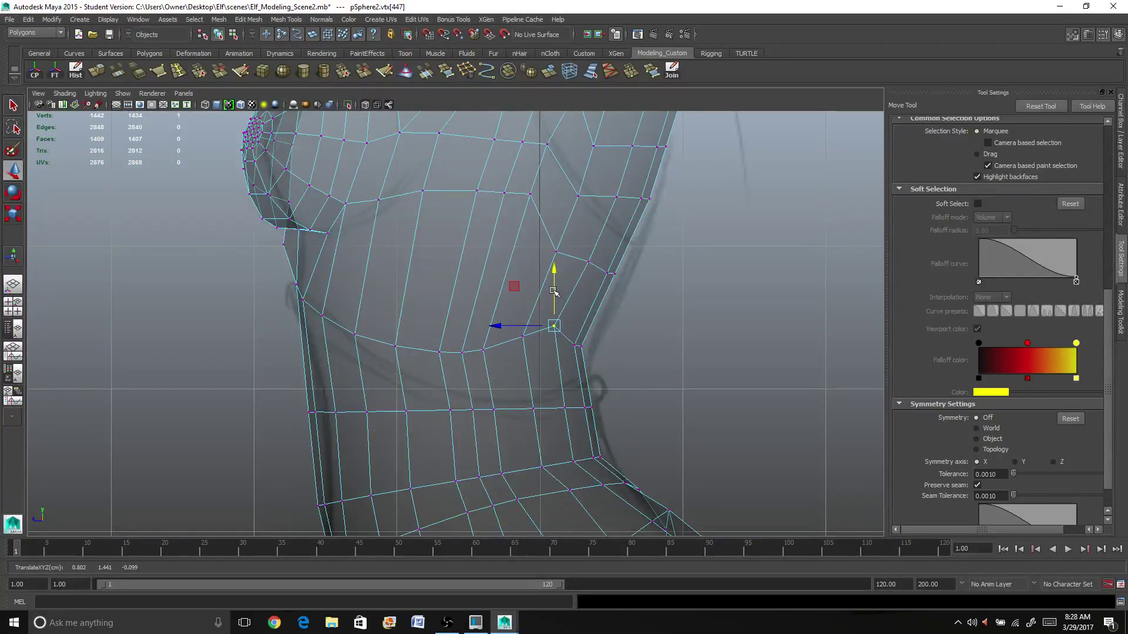
left_click_drag(552, 275, 581, 270)
left_click(523, 353)
left_click(574, 346)
left_click(581, 346)
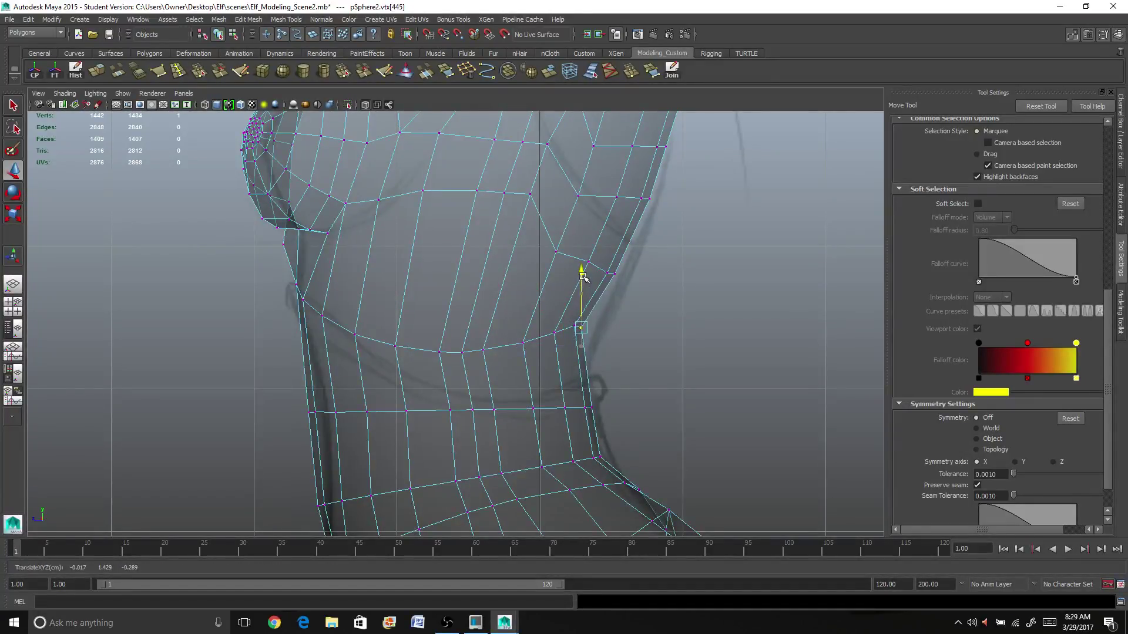
left_click_drag(527, 325, 542, 325)
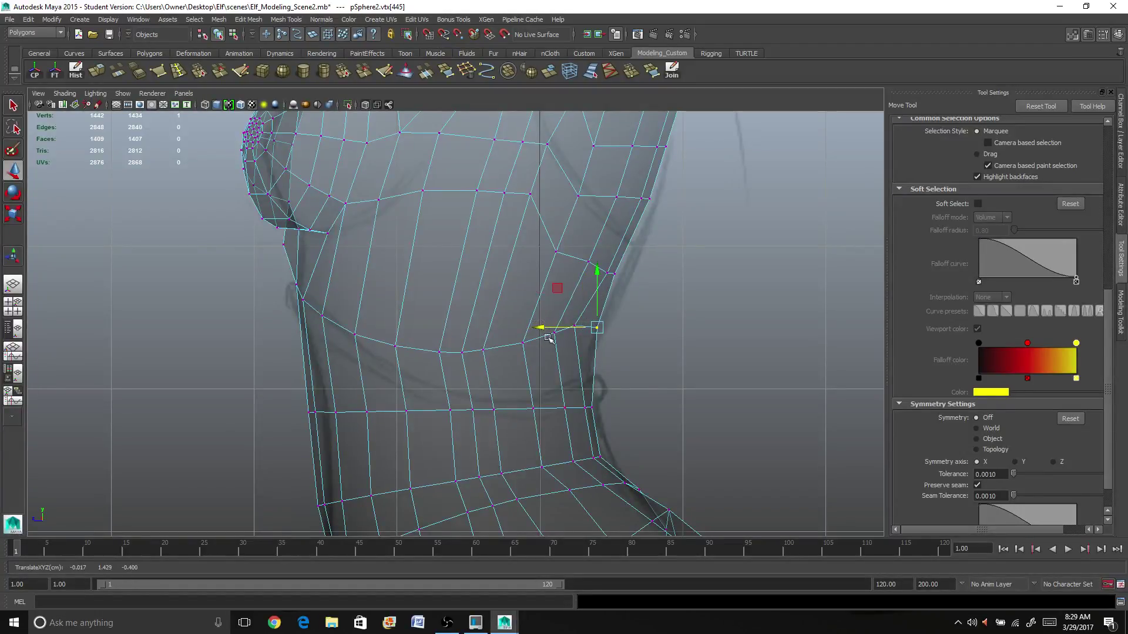
Raise the four rearmost vertices of the waist row below the ribcage into a curve that rises toward the back
left_click(587, 406)
left_click_drag(591, 362, 591, 337)
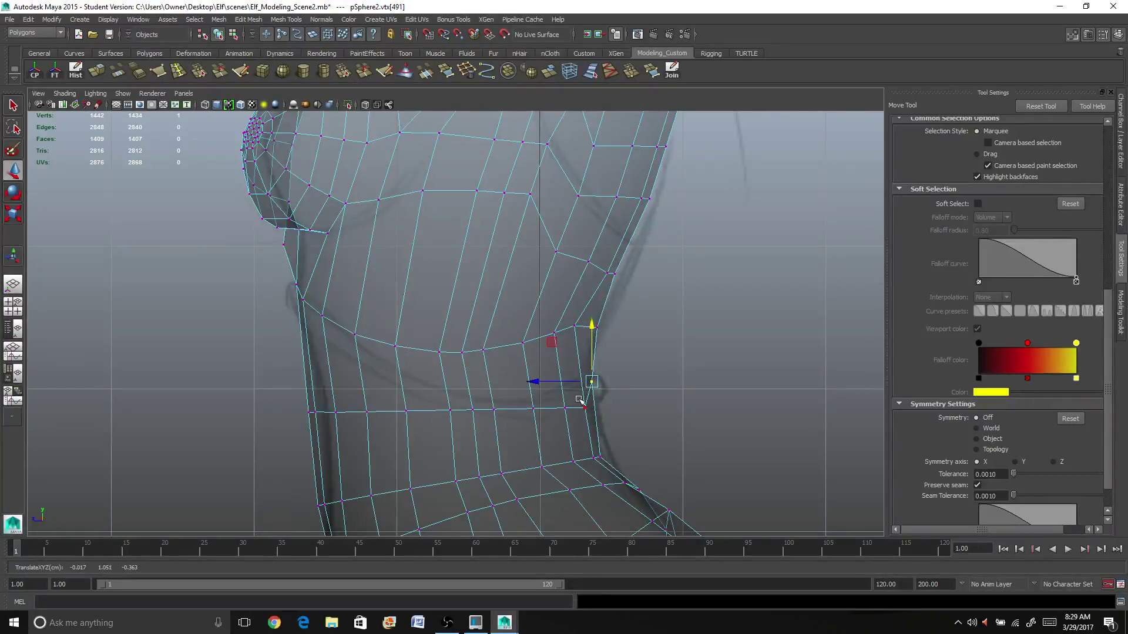
left_click(583, 405)
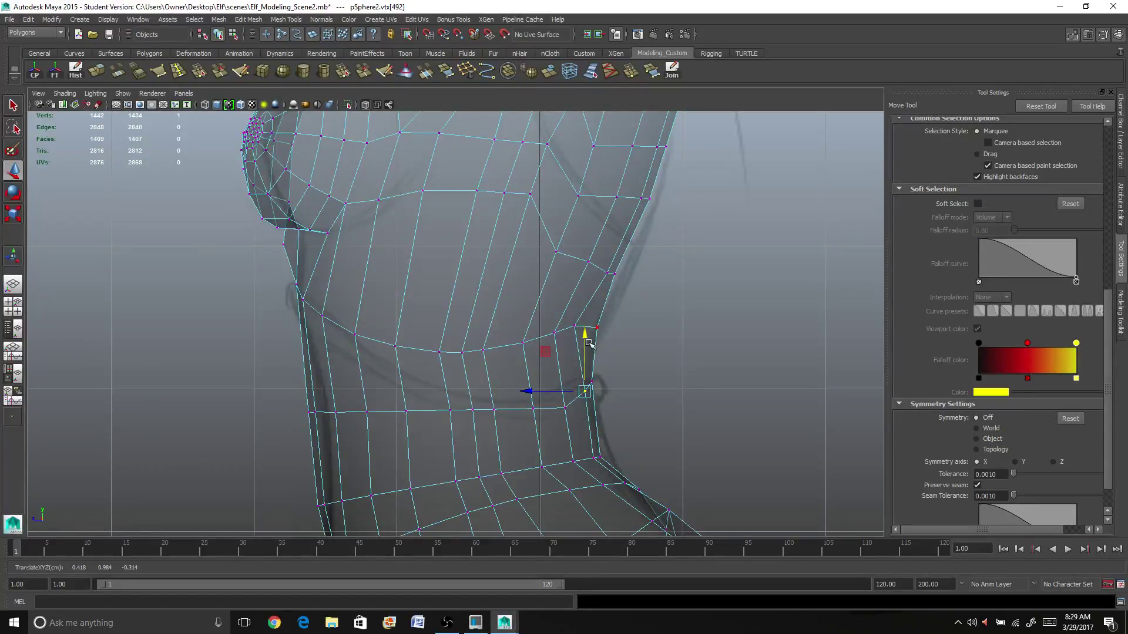
left_click_drag(583, 336, 584, 331)
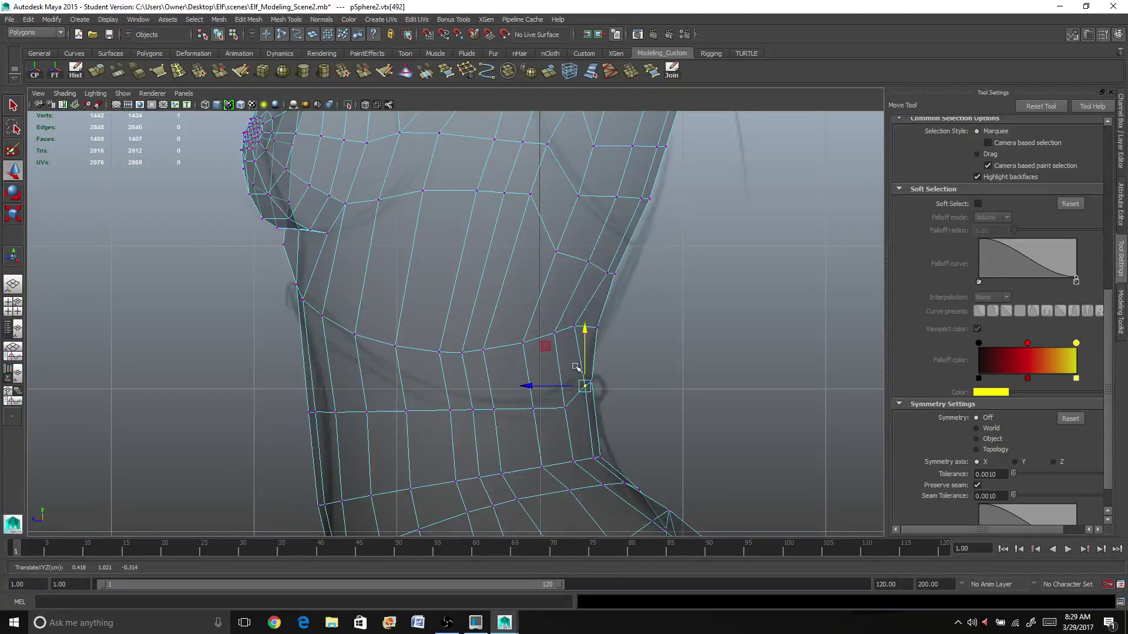
left_click(565, 408)
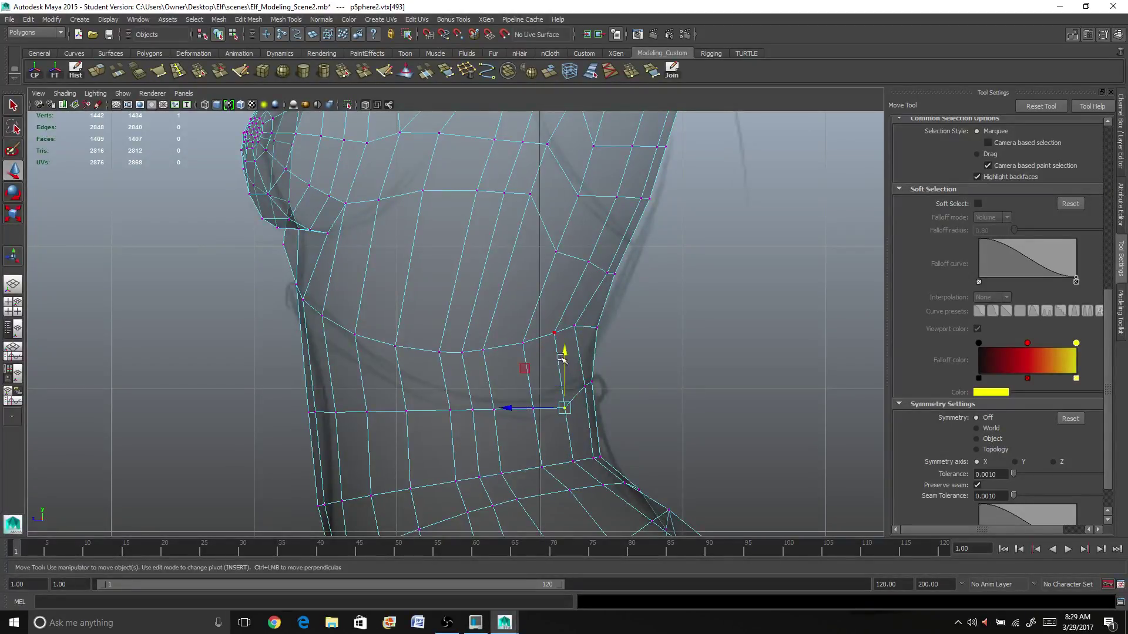
left_click_drag(563, 353, 562, 339)
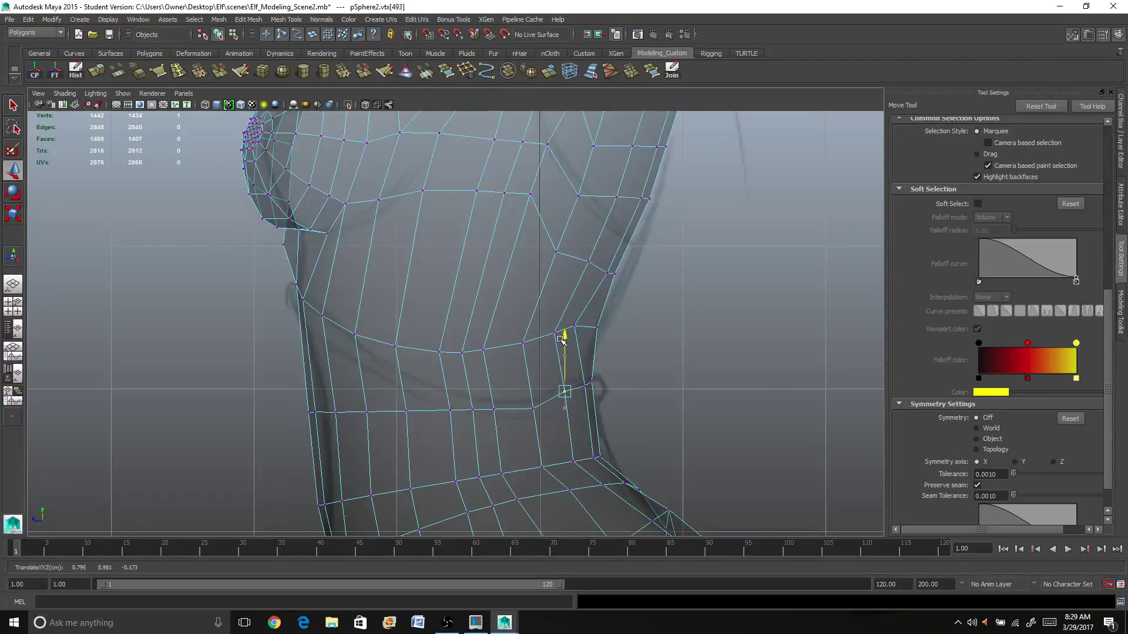
left_click(533, 409)
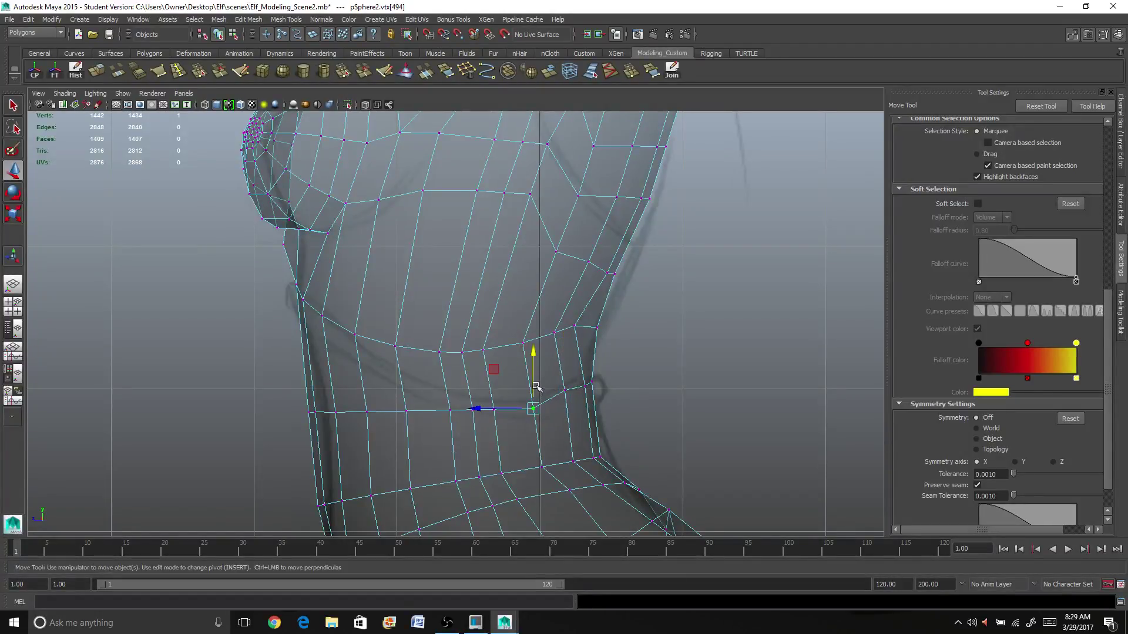
left_click_drag(533, 355, 532, 345)
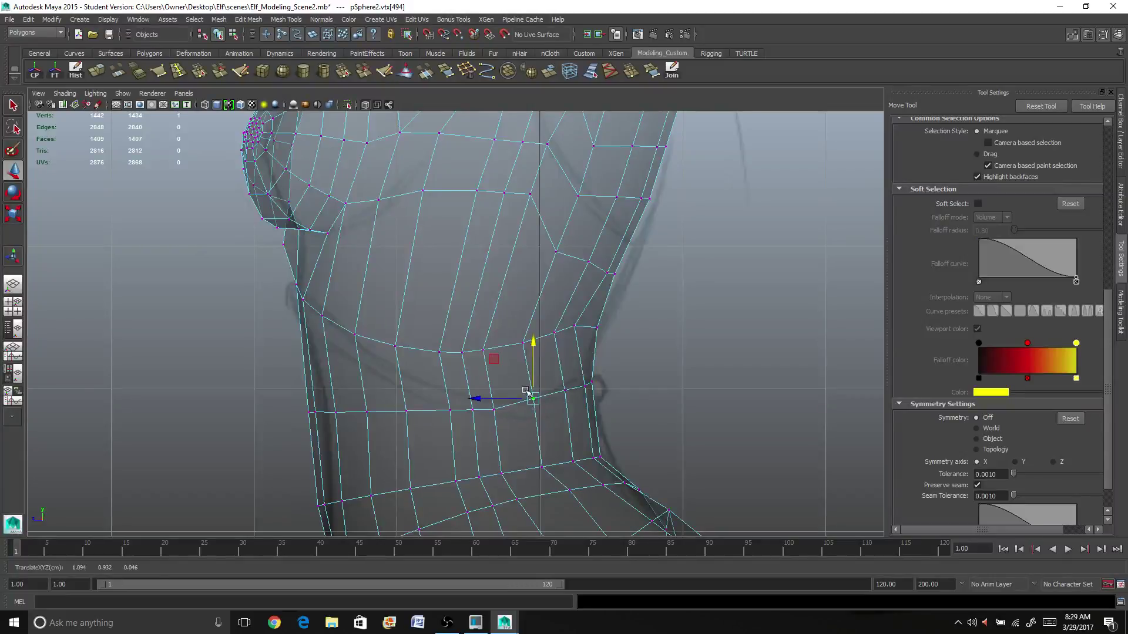
Raise the two neighbouring side vertices of the waist row slightly to smooth the curve toward the middle of the torso
left_click(477, 410)
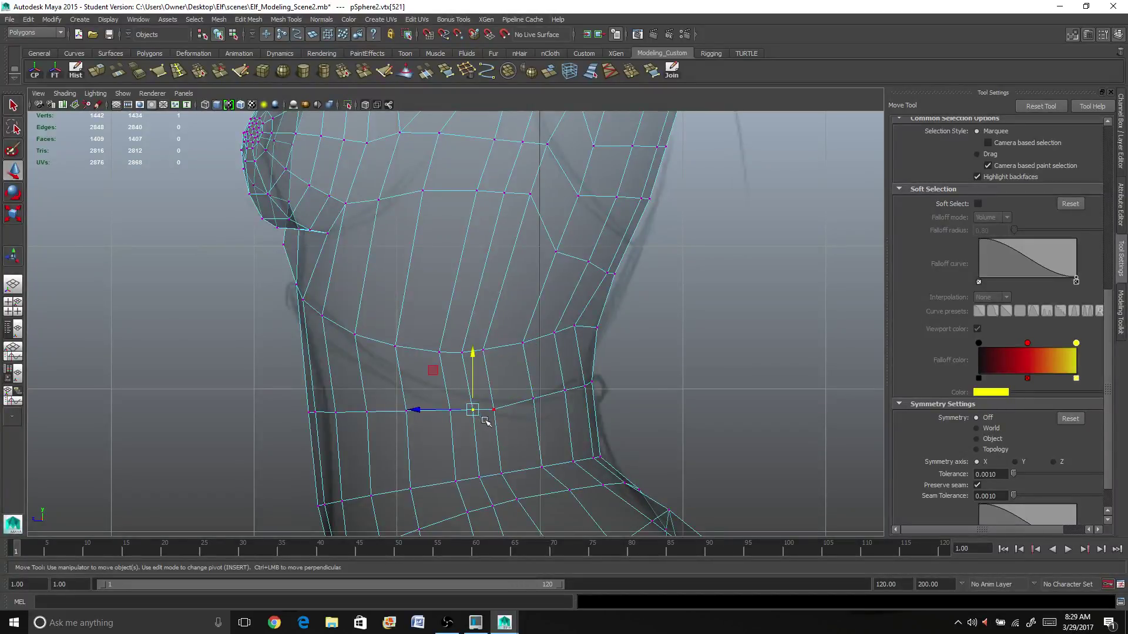
left_click(495, 410)
left_click_drag(497, 355, 474, 359)
left_click(472, 411)
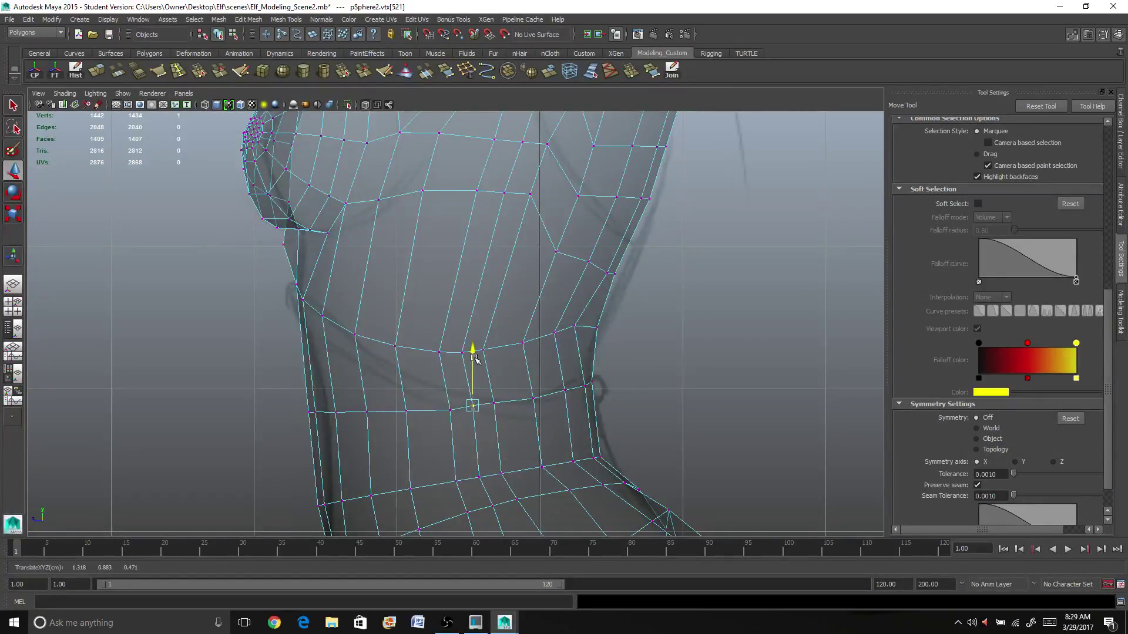
Shift the front vertices of the waist row backward to the reference outline and even out the spacing of the adjacent vertex
mouse_move(281, 390)
left_mouse_down()
mouse_move(318, 419)
mouse_move(266, 412)
mouse_move(278, 412)
left_mouse_up()
left_click(333, 411, "shift")
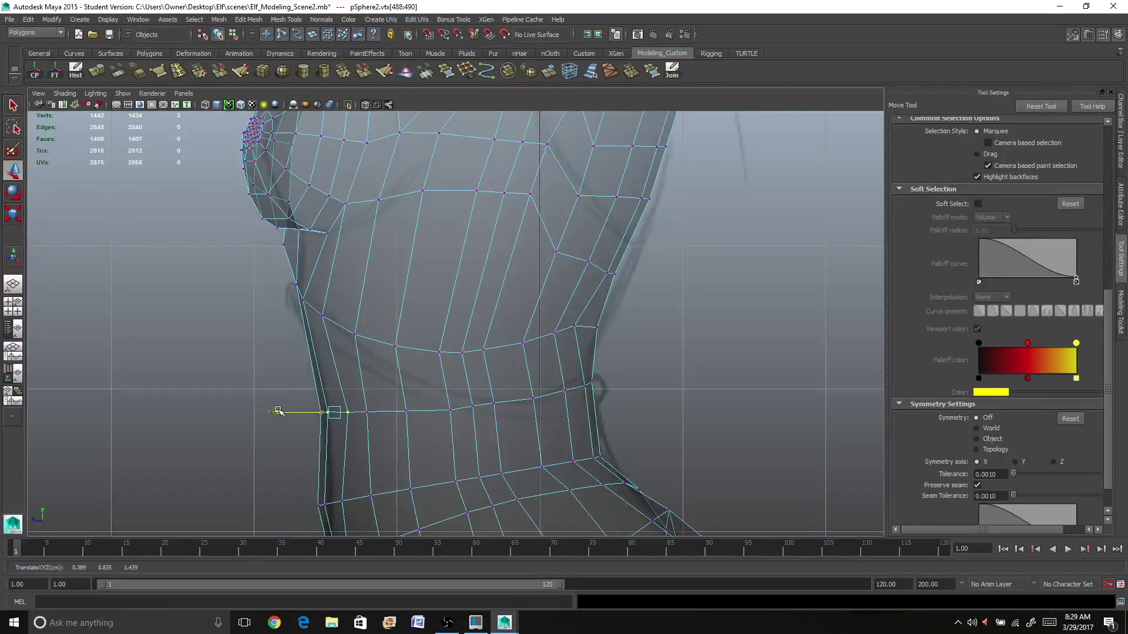
left_click(365, 413)
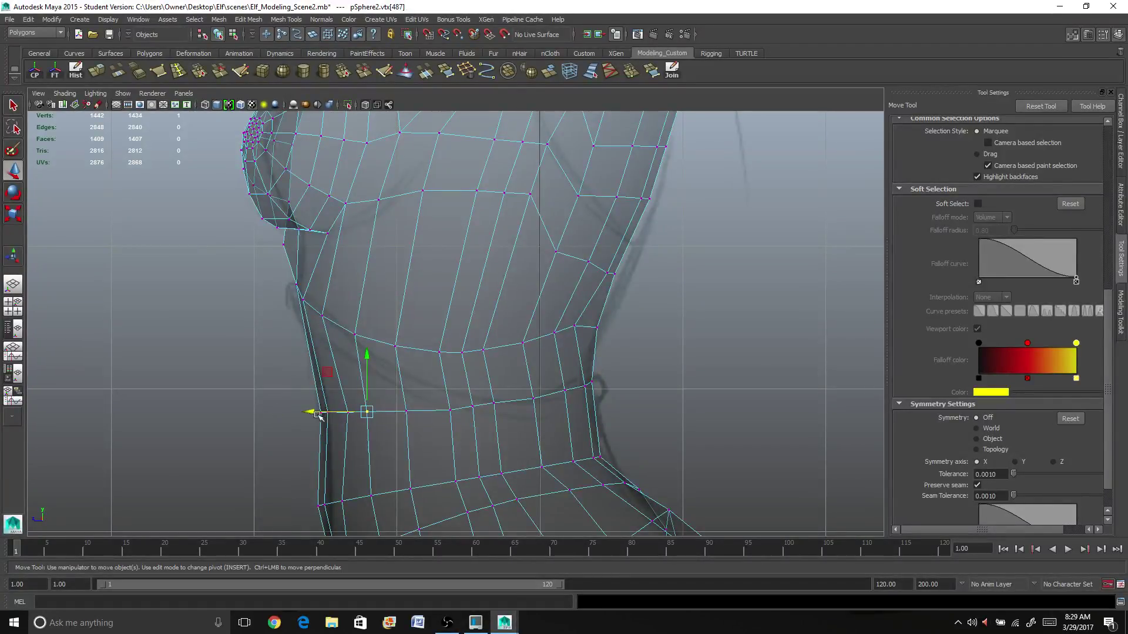
left_click_drag(310, 412, 316, 409)
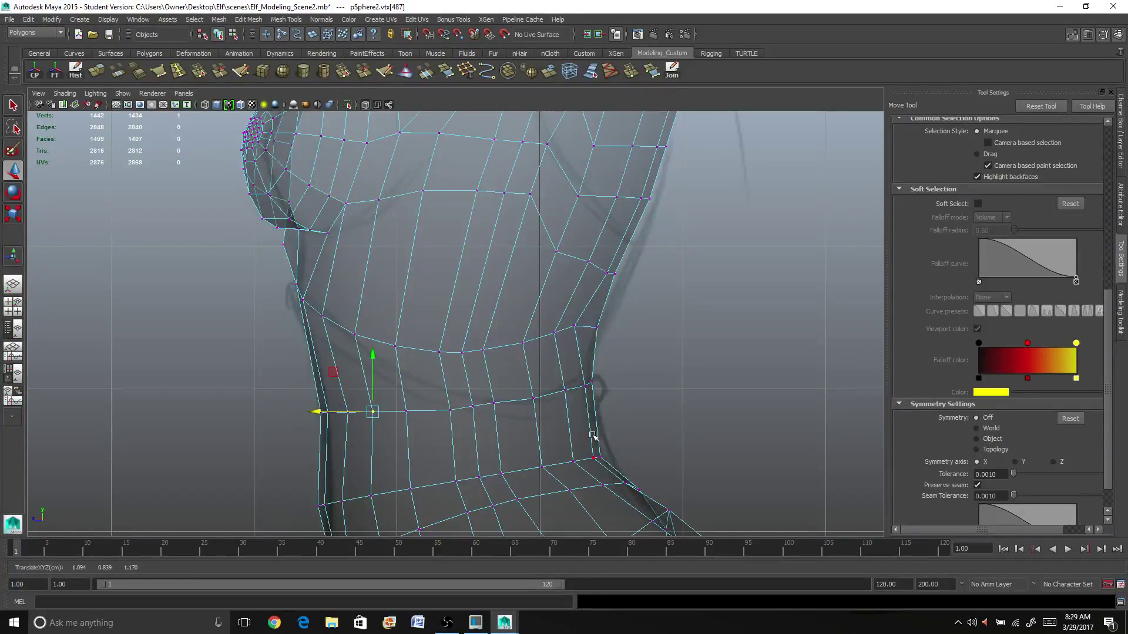
Adjust the front vertices of the two abdomen rows below the waist to the side reference, moving the lower pair forward
middle_click_drag(411, 486, 421, 398, "alt")
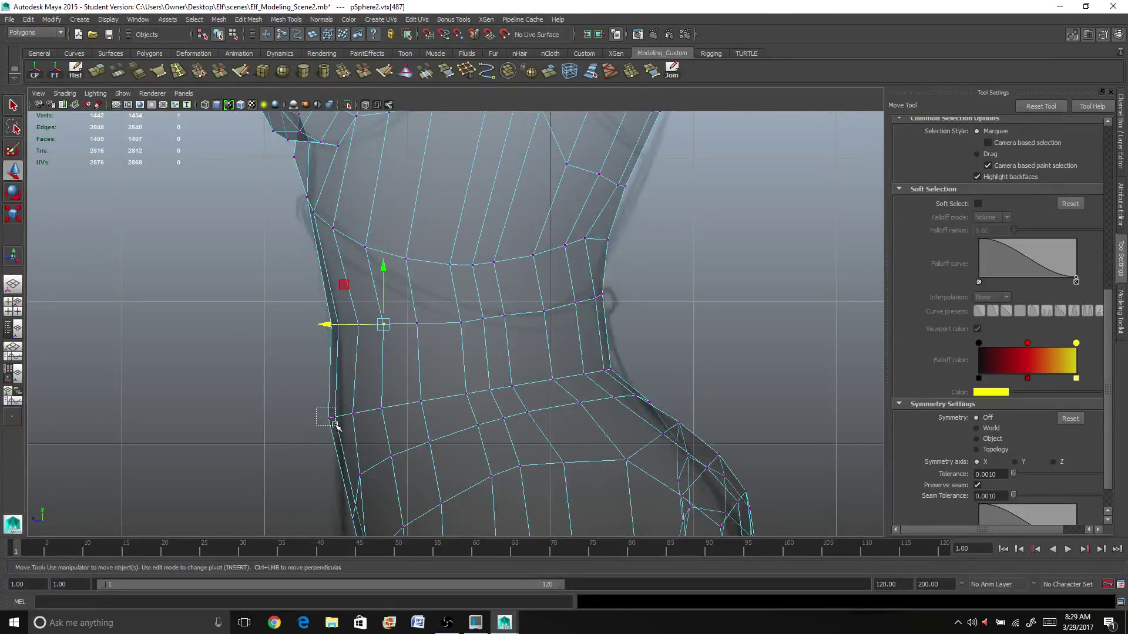
left_click_drag(353, 423, 300, 416)
middle_click_drag(312, 454, 345, 346, "alt")
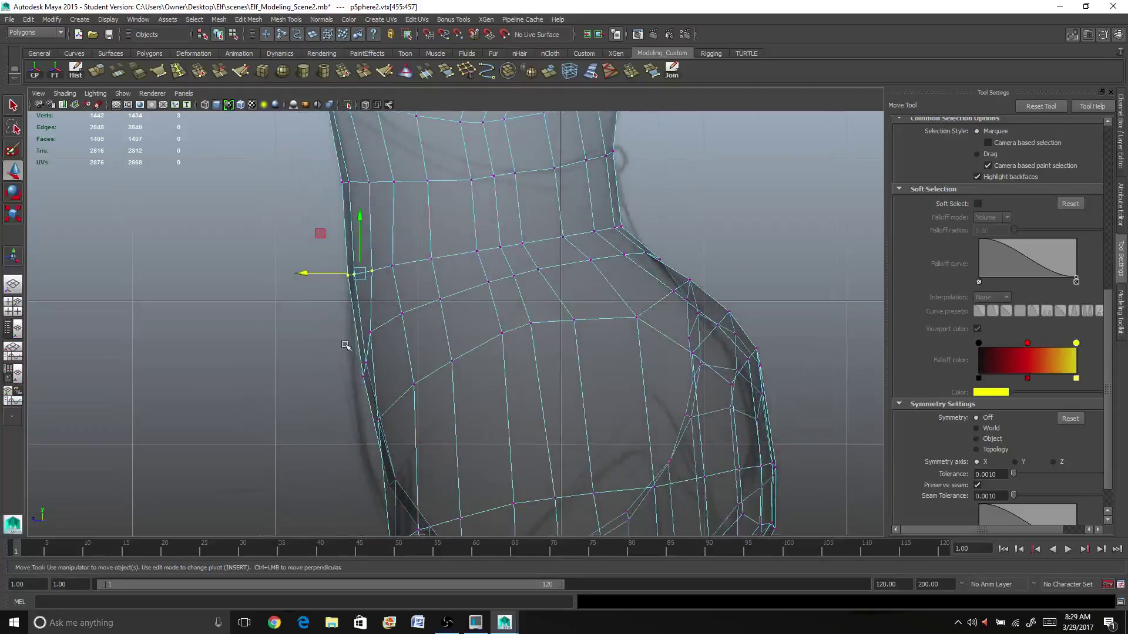
left_click_drag(349, 353, 372, 383)
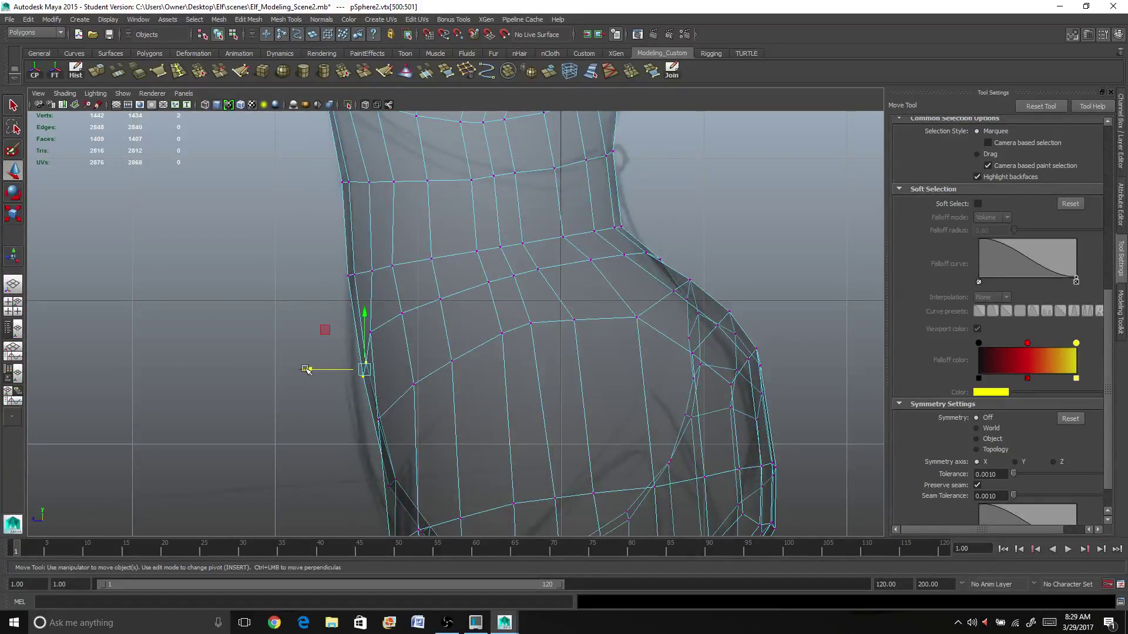
left_click_drag(307, 370, 298, 371)
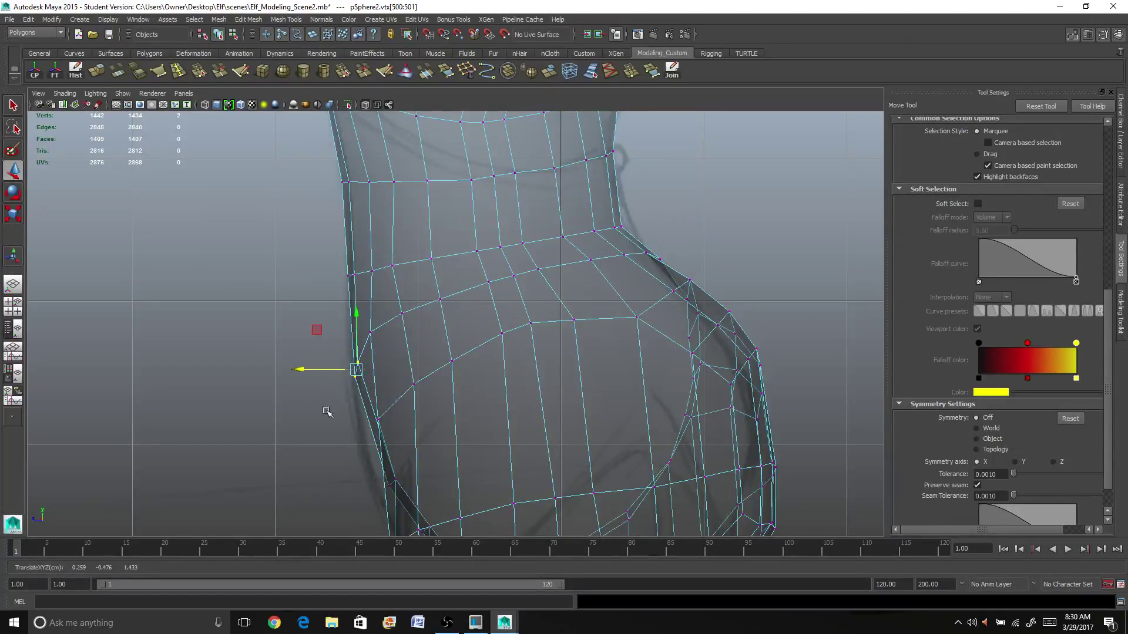
Return to the perspective view and examine the reshaped torso from the side and front
left_click_drag(385, 465, 352, 370, "alt")
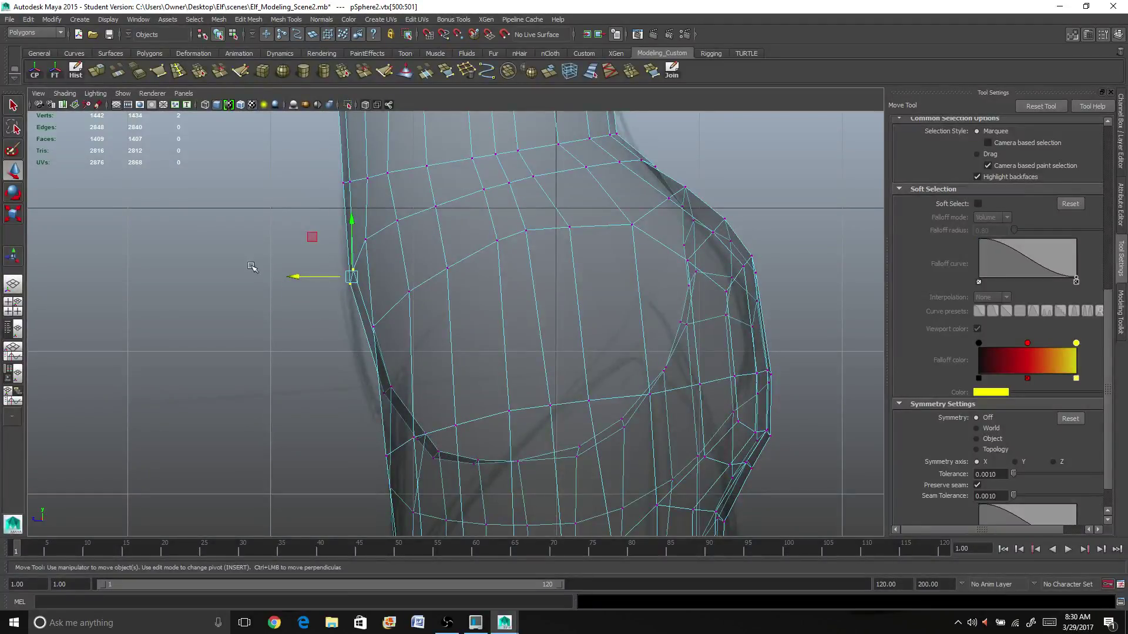
left_click(10, 289)
scroll(420, 319, "down", 2)
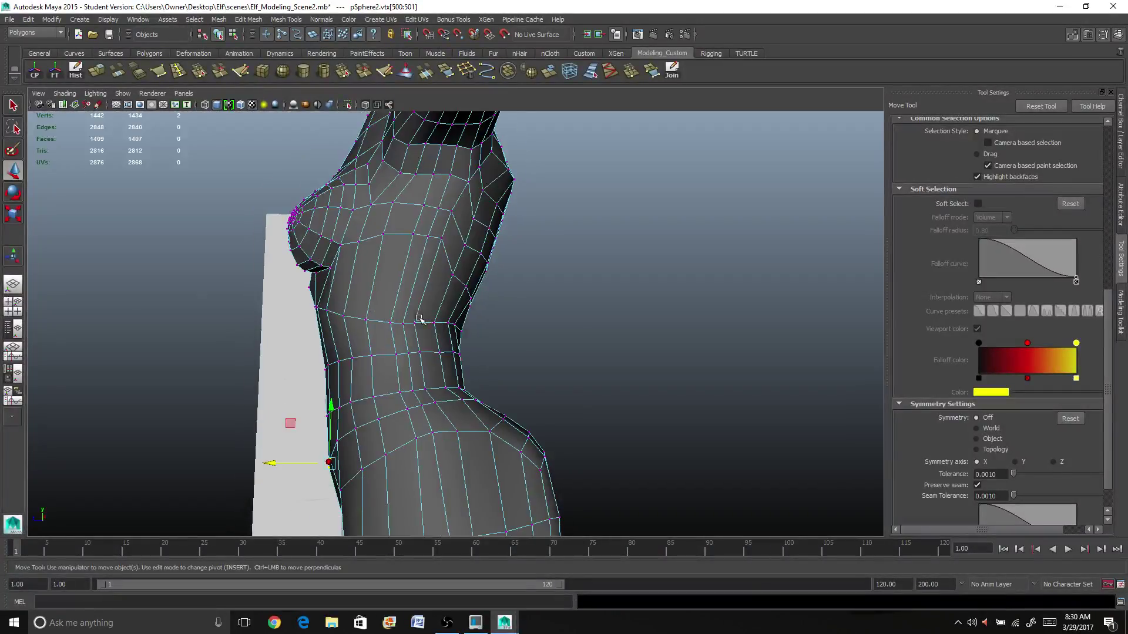
mouse_move(421, 347)
left_mouse_down("alt")
mouse_move(478, 355)
mouse_move(444, 364)
mouse_move(529, 364)
mouse_move(412, 368)
mouse_move(492, 371)
mouse_move(551, 348)
mouse_move(424, 334)
mouse_move(499, 335)
mouse_move(371, 272)
mouse_move(352, 297)
mouse_move(447, 325)
left_mouse_up("alt")
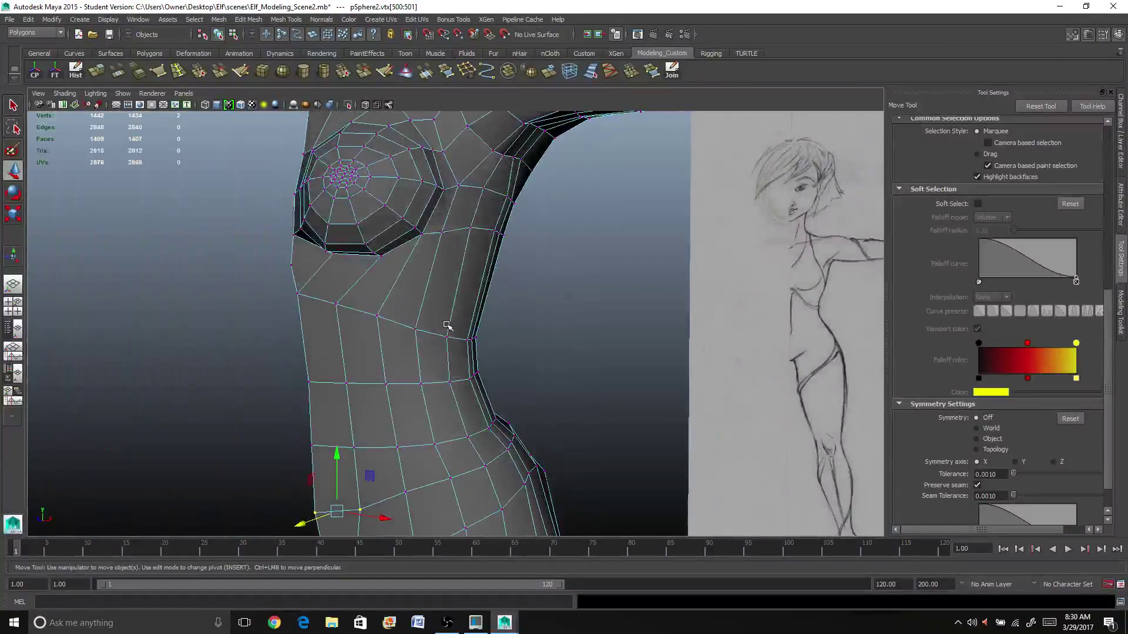
Insert an edge loop around the ribcage just below the breast with Insert with edge flow enabled
left_click(178, 72)
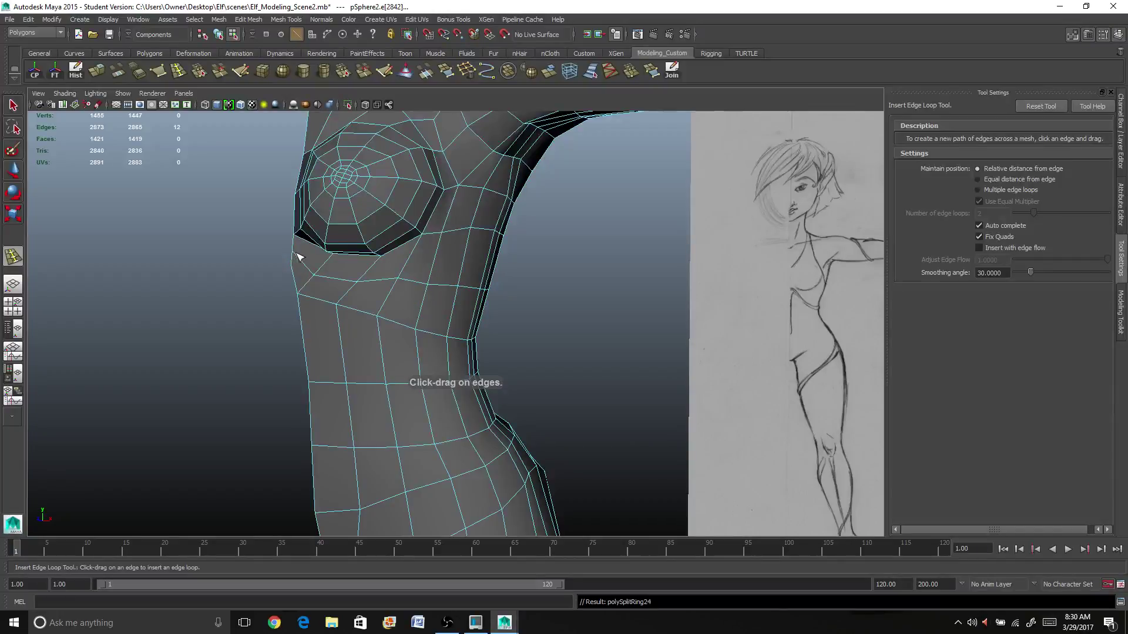
mouse_move(298, 257)
left_mouse_down("alt")
mouse_move(433, 348)
mouse_move(485, 349)
left_mouse_up("alt")
key("ctrl+z")
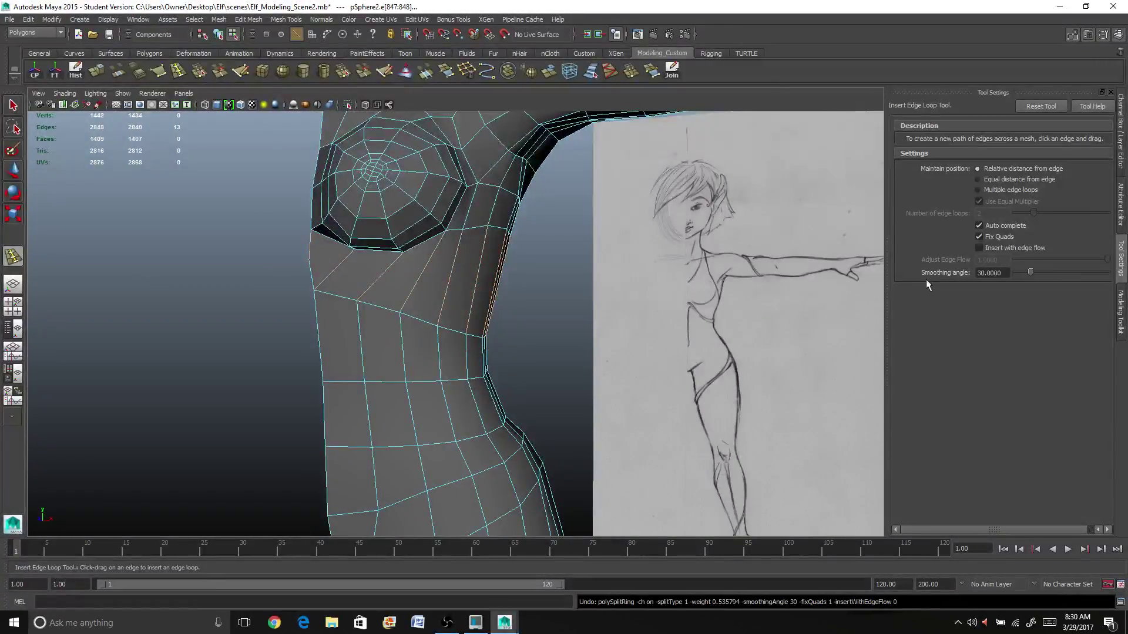
left_click(979, 248)
left_click_drag(448, 294, 456, 295)
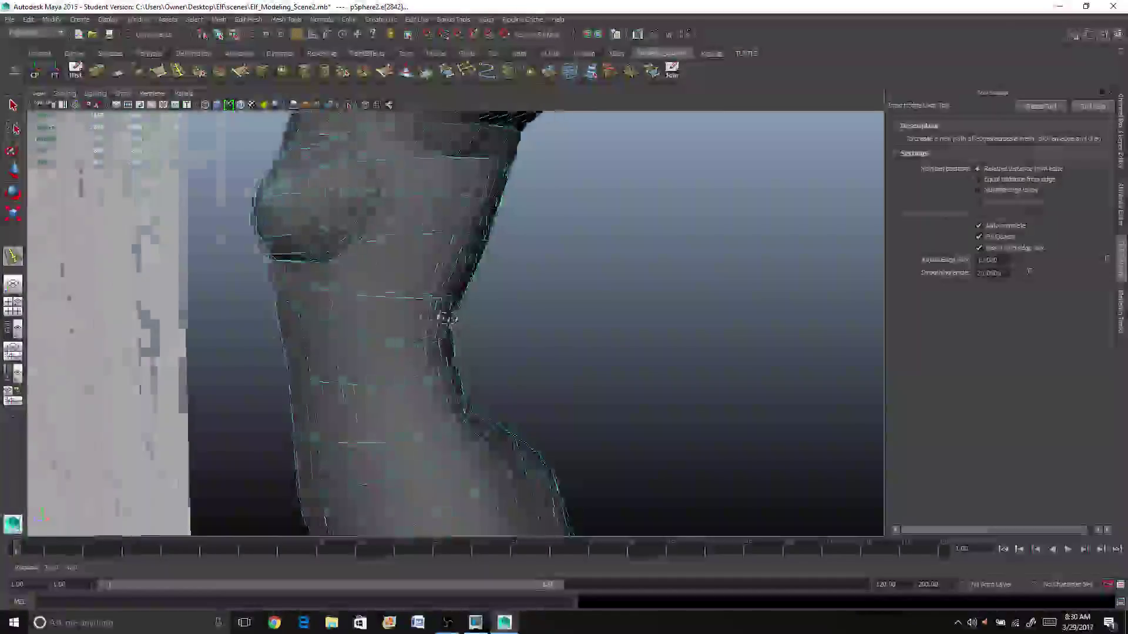
mouse_move(446, 317)
left_mouse_down("alt")
mouse_move(360, 320)
mouse_move(461, 320)
mouse_move(392, 330)
mouse_move(282, 317)
left_mouse_up("alt")
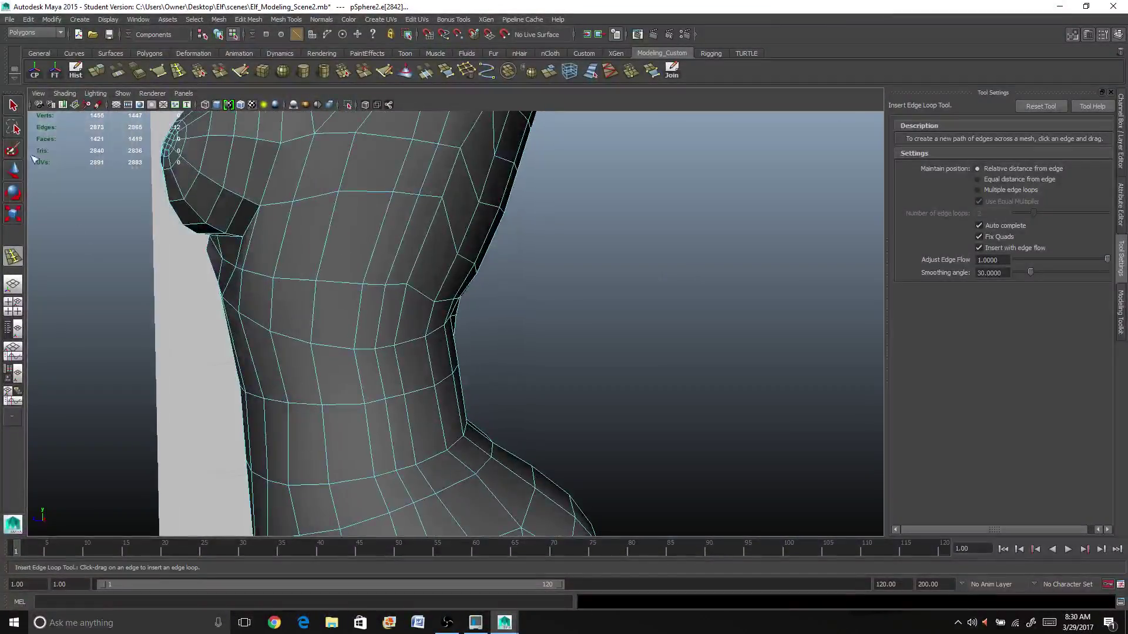
Reposition the two vertices of the new edge loop beneath the breast, the one nearest the centre line along the depth axis
key("q")
right_click_drag(229, 260, 235, 265)
left_click(234, 269)
mouse_move(234, 269)
left_mouse_down("alt")
mouse_move(269, 282)
mouse_move(165, 262)
mouse_move(411, 284)
left_mouse_up("alt")
key("w")
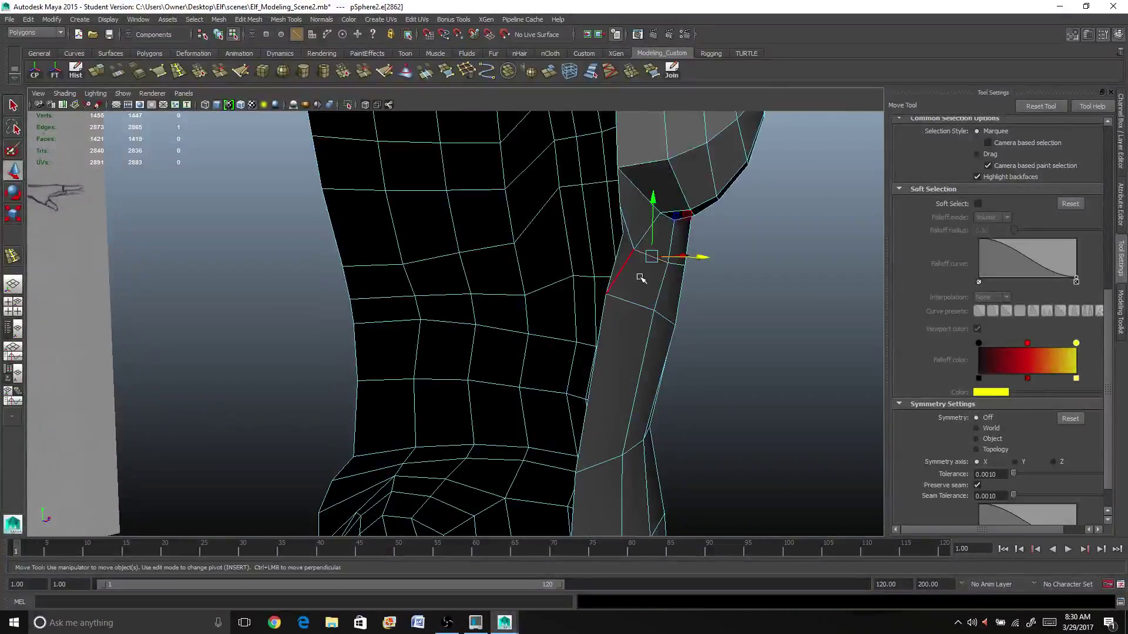
right_click_drag(640, 277, 620, 273)
left_click(635, 252)
left_click_drag(636, 253, 661, 269, "alt")
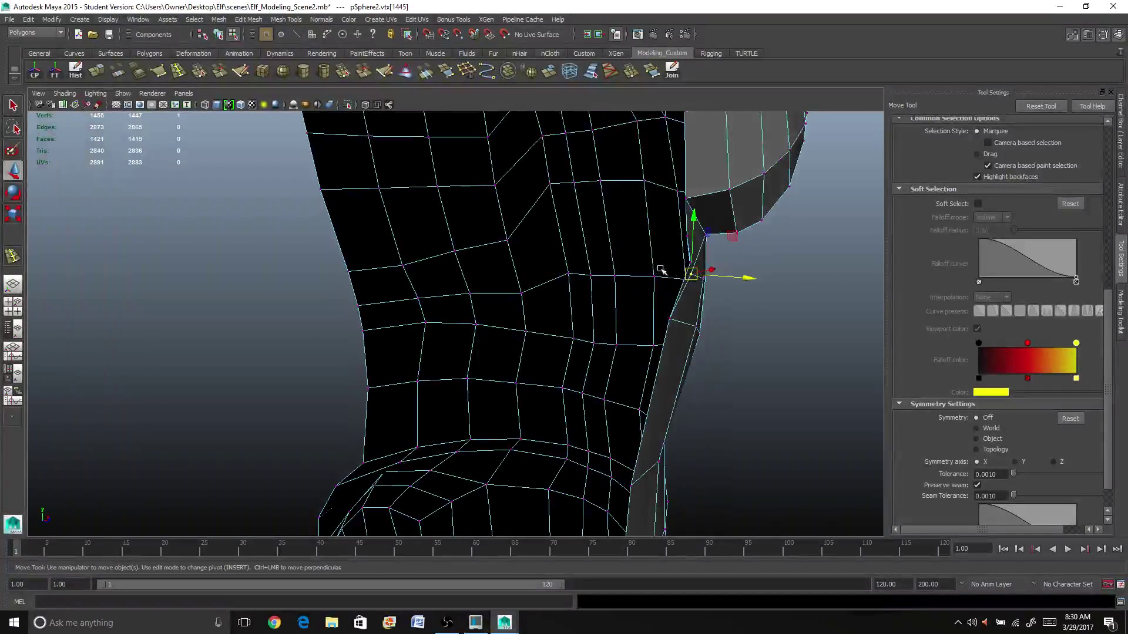
mouse_move(741, 273)
left_mouse_down()
mouse_move(750, 278)
mouse_move(728, 297)
mouse_move(576, 279)
mouse_move(201, 284)
mouse_move(259, 294)
mouse_move(274, 258)
left_mouse_up()
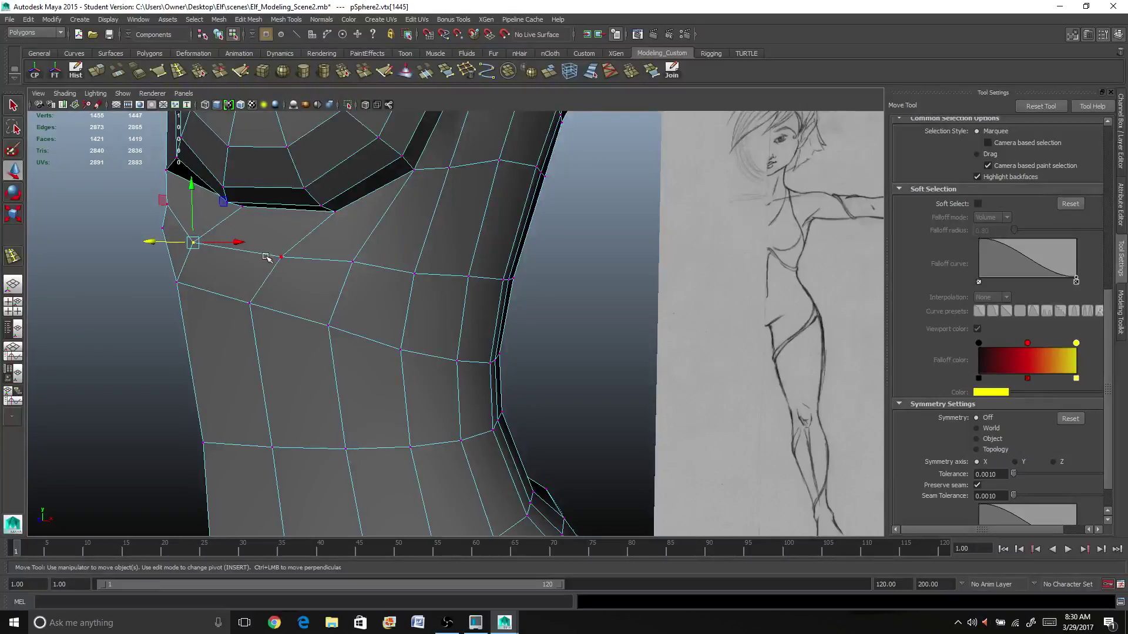
left_click(279, 258)
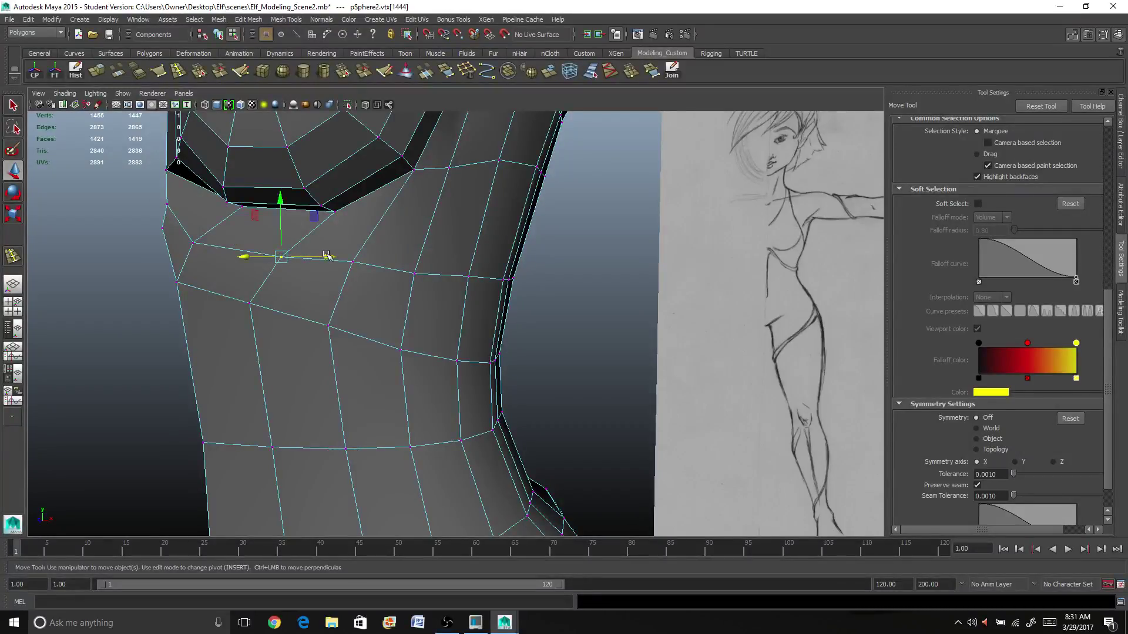
mouse_move(327, 256)
left_mouse_down()
mouse_move(347, 256)
mouse_move(323, 272)
mouse_move(272, 264)
mouse_move(264, 213)
left_mouse_up()
Show the body in smooth preview and examine the breast and ribcage from the front and side
right_click_drag(264, 212, 305, 207)
left_click(303, 220)
scroll(302, 221, "down", 4)
key("3")
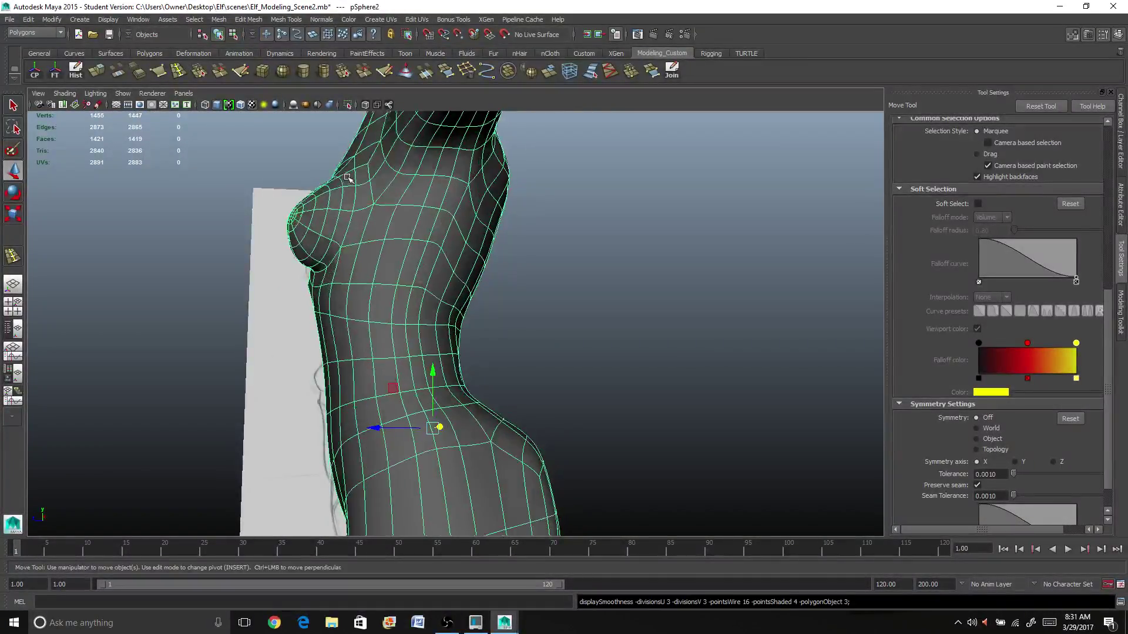
left_click(591, 322)
left_click_drag(591, 322, 521, 365, "alt")
scroll(521, 365, "up", 4)
middle_click_drag(471, 342, 411, 430, "alt")
left_click_drag(387, 372, 431, 375, "alt")
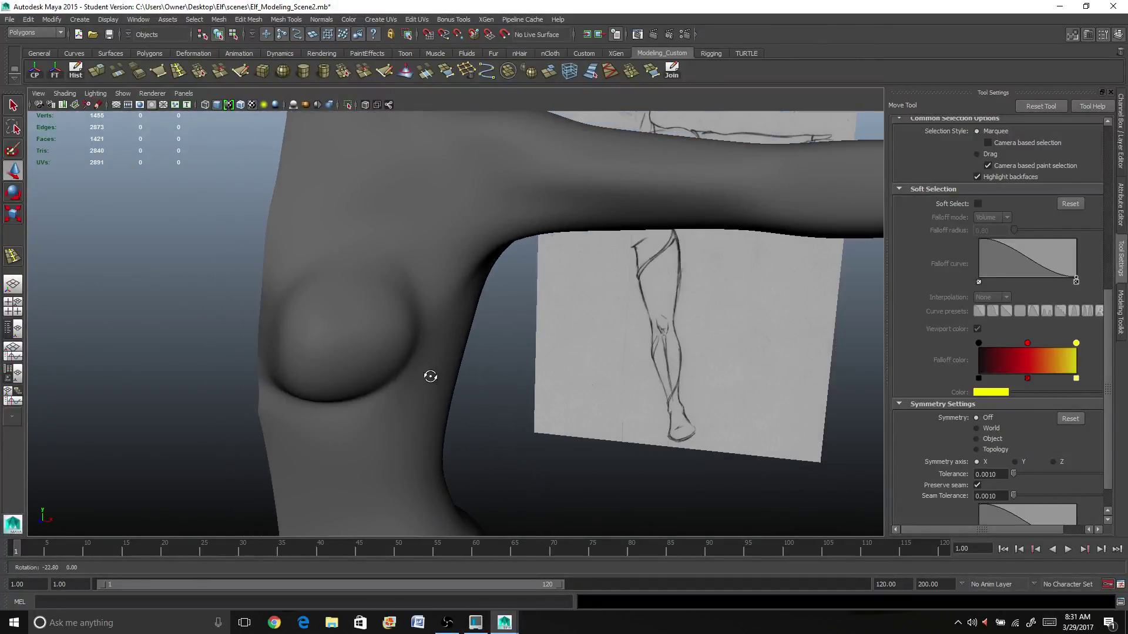
left_click_drag(415, 322, 390, 350, "alt")
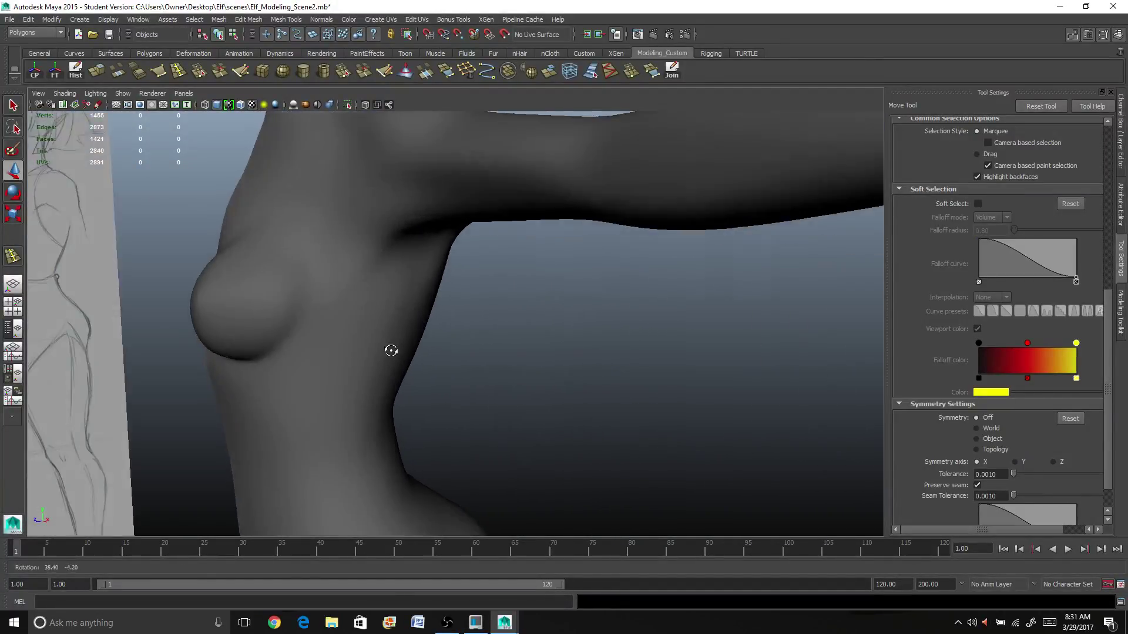
Select the body and return it from smooth preview to its unsmoothed polygon display
left_click(294, 284)
scroll(293, 285, "up", 3)
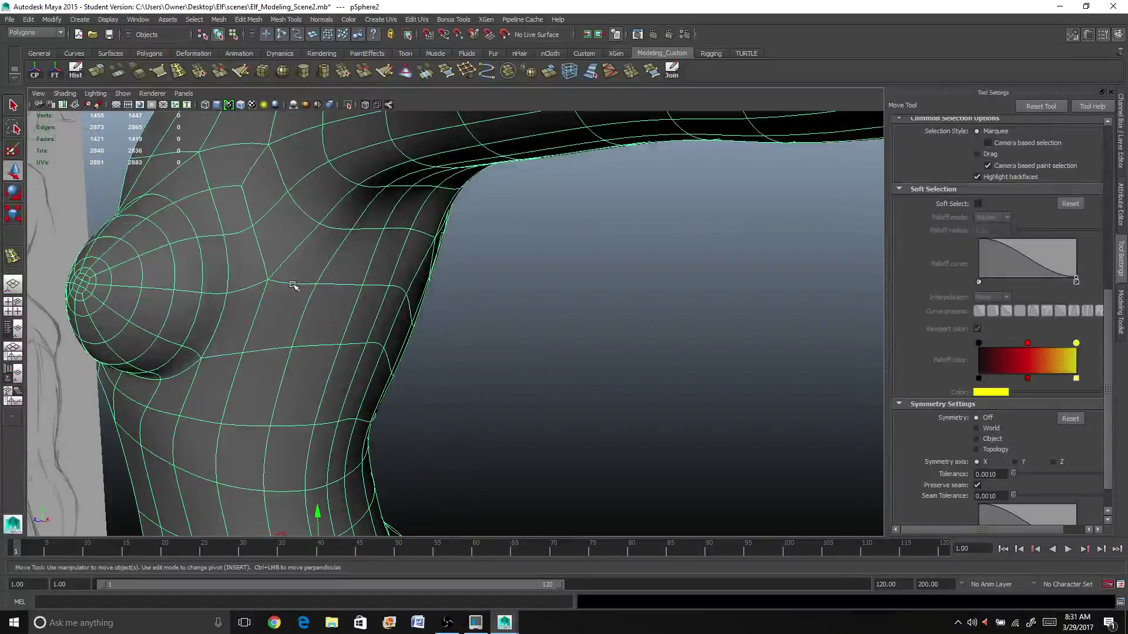
key("1")
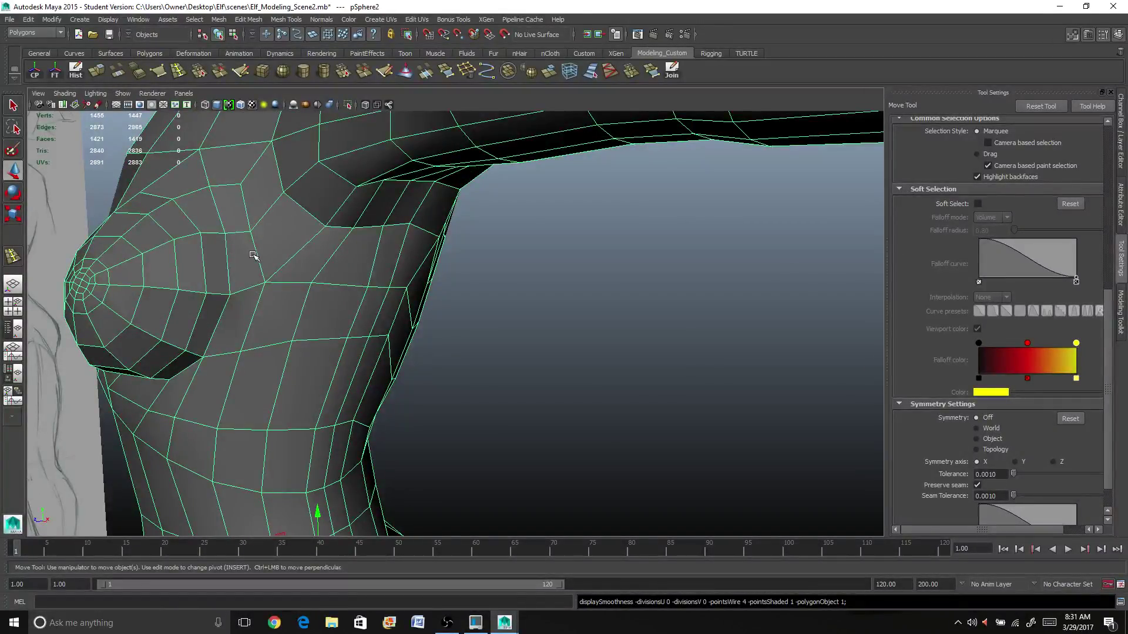
Try to scale the narrow face at the breast's upper outer edge
right_click_drag(253, 255, 249, 270)
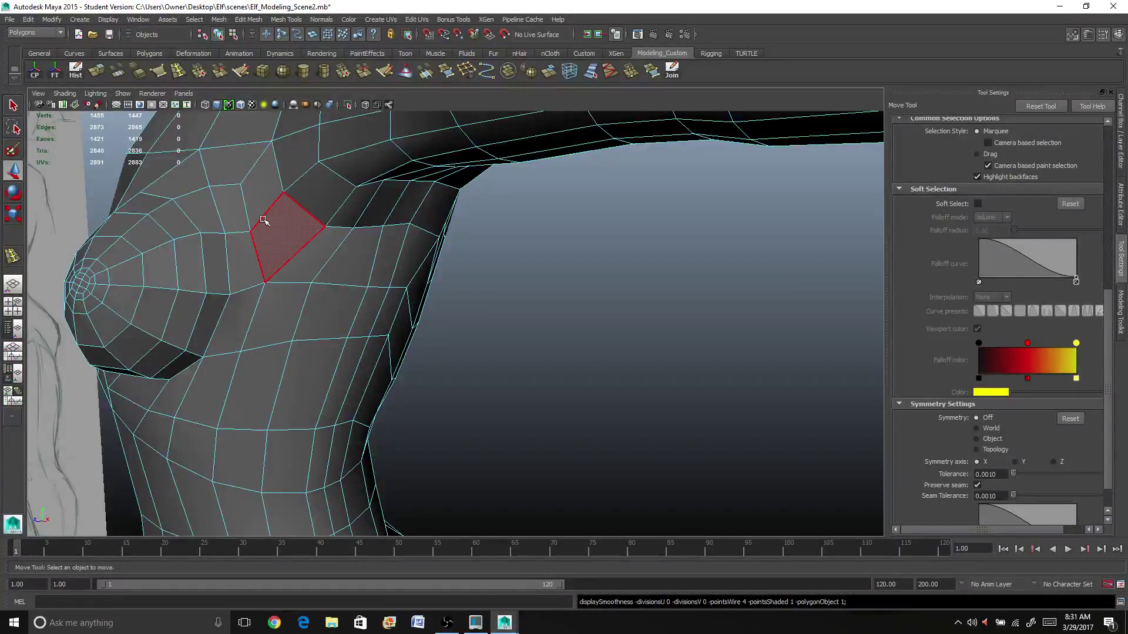
left_click(240, 250)
mouse_move(241, 246)
left_mouse_down("alt")
mouse_move(317, 258)
mouse_move(352, 282)
left_mouse_up("alt")
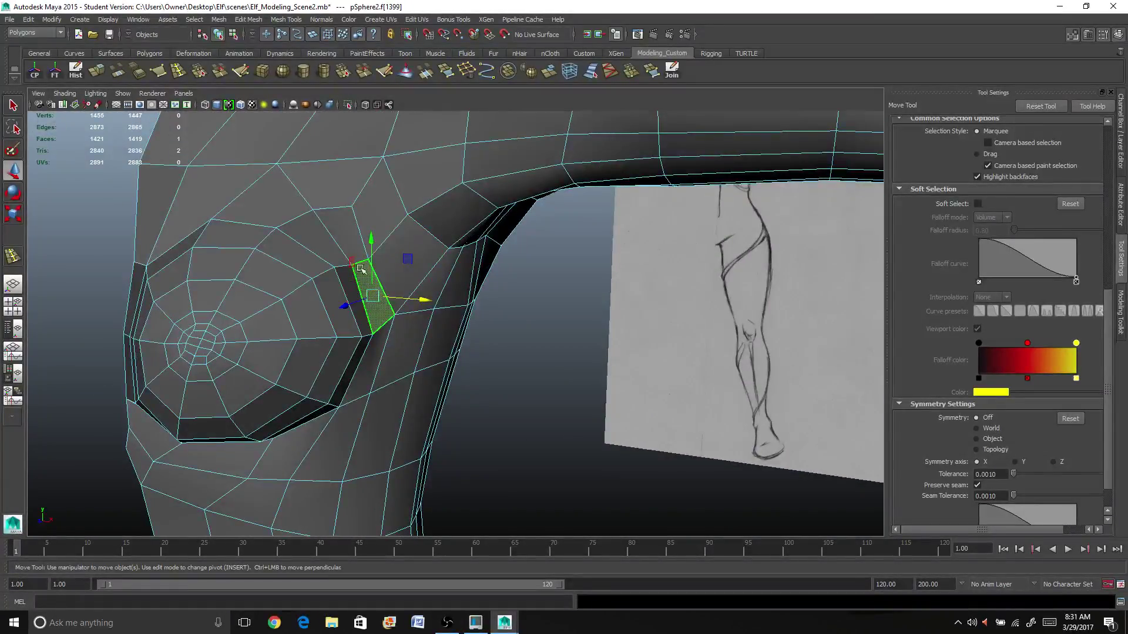
mouse_move(388, 243)
left_mouse_down("alt")
mouse_move(385, 339)
mouse_move(440, 343)
mouse_move(387, 336)
left_mouse_up("alt")
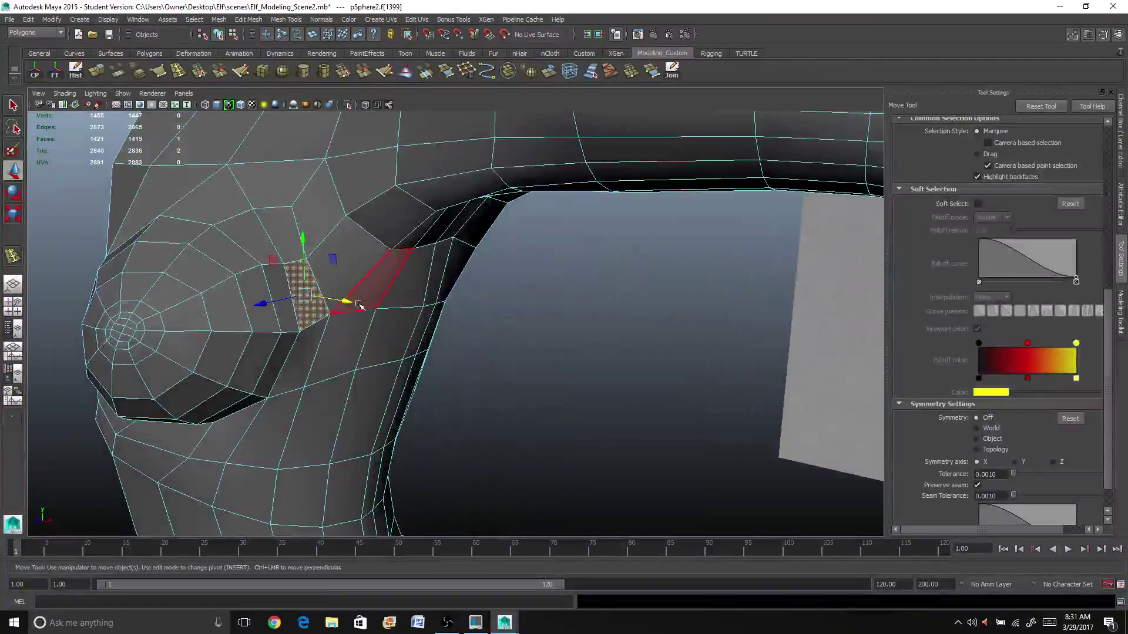
key("r")
left_click_drag(305, 295, 401, 336)
key("ctrl+z")
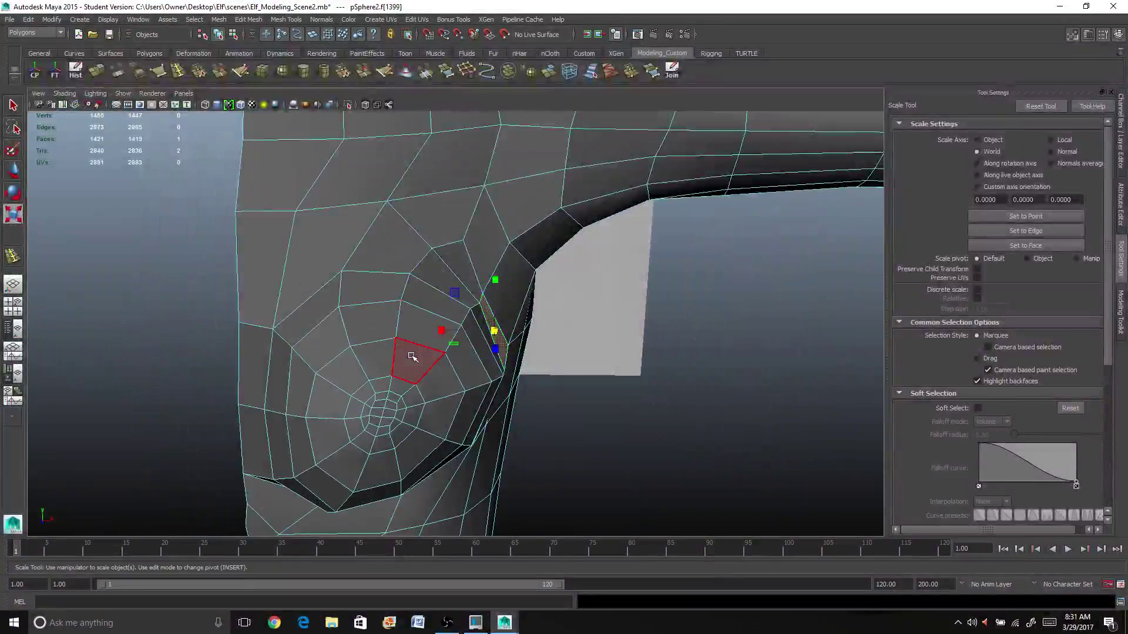
Try to shift the four faces between the breast's upper outer edge and the armpit together
left_click(467, 282)
left_click(491, 227, "shift")
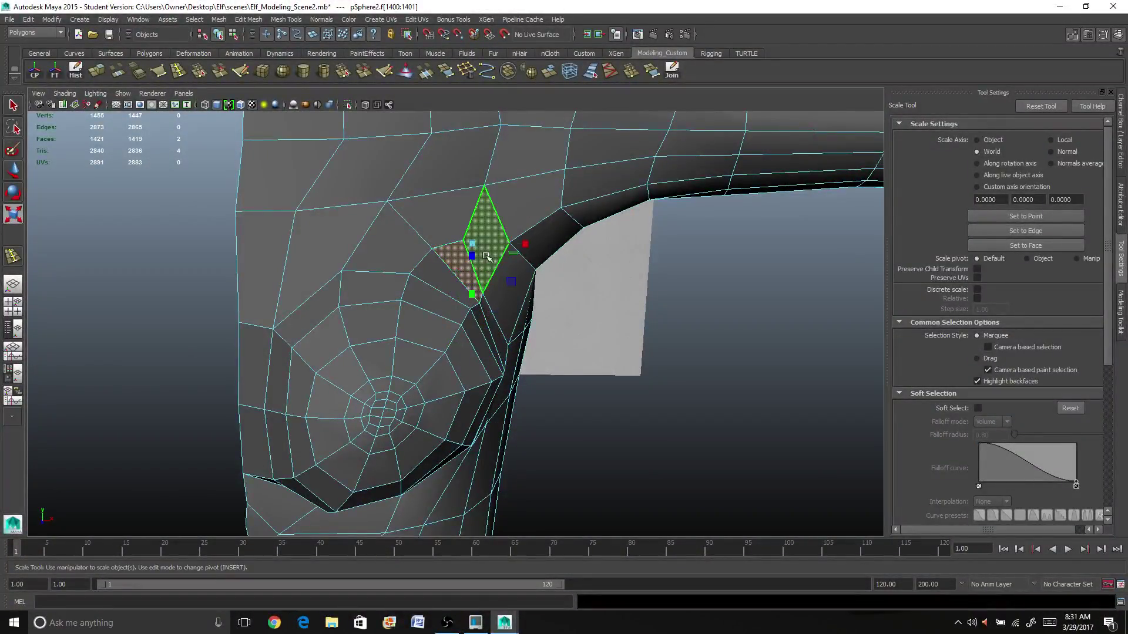
left_click(510, 311, "shift")
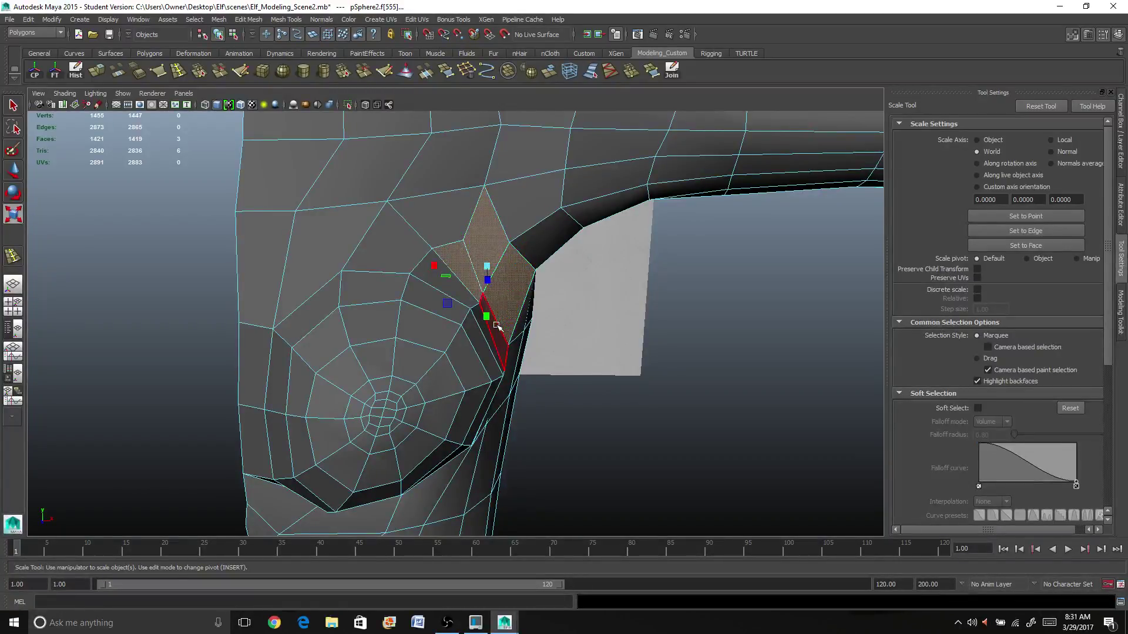
left_click(498, 328, "shift")
left_click_drag(499, 328, 517, 356, "alt")
key("w")
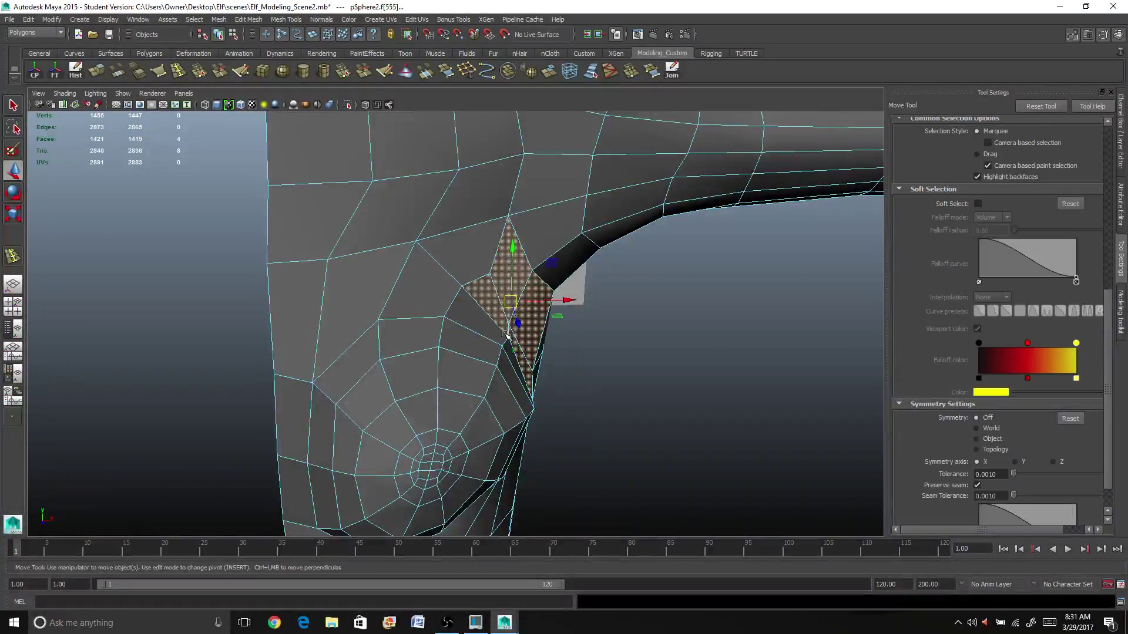
key("space")
key("space")
left_click_drag(466, 328, 537, 353, "alt")
left_click_drag(580, 319, 585, 319)
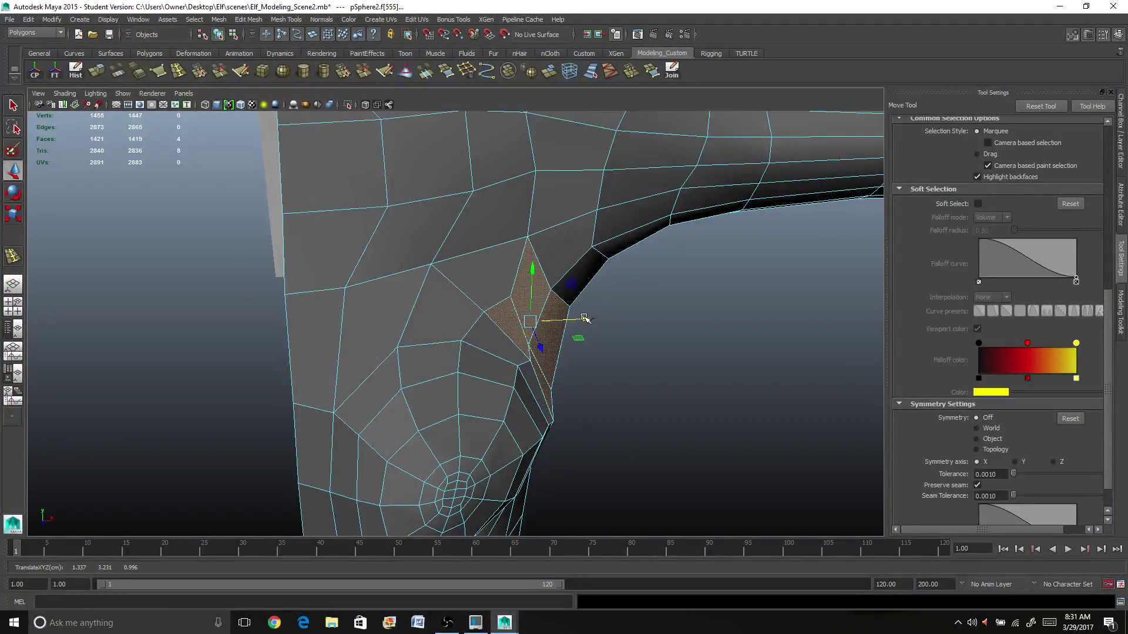
key("r")
scroll(558, 334, "up", 2)
key("ctrl+z")
key("f")
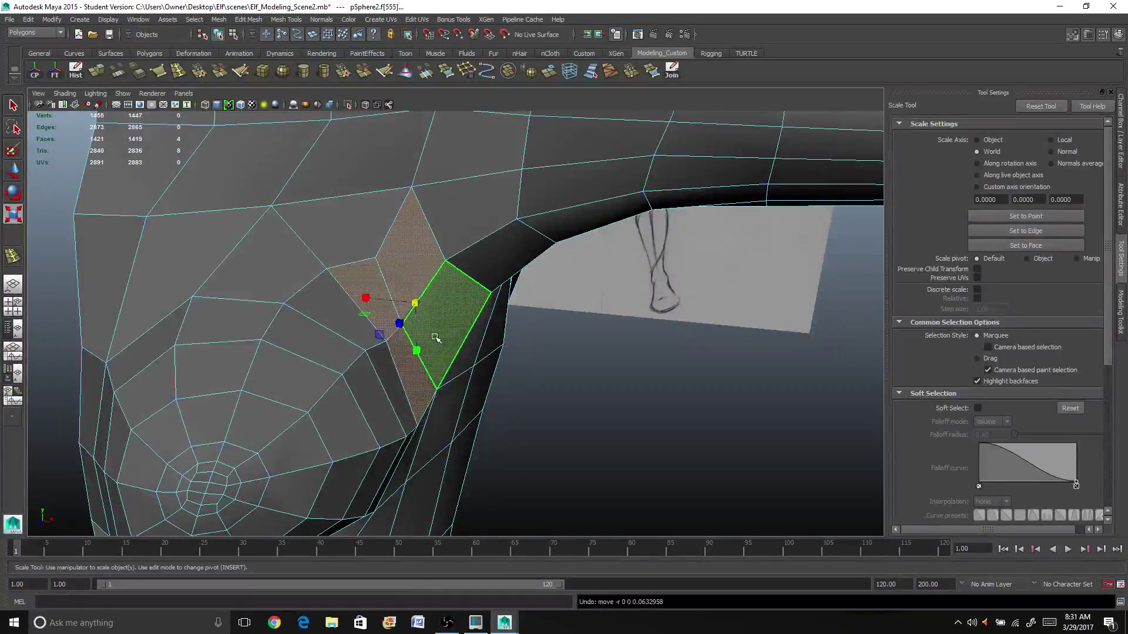
Try soft selection on the edge running between the breast's outer edge and the front of the armpit
right_click(434, 337)
left_click(408, 323)
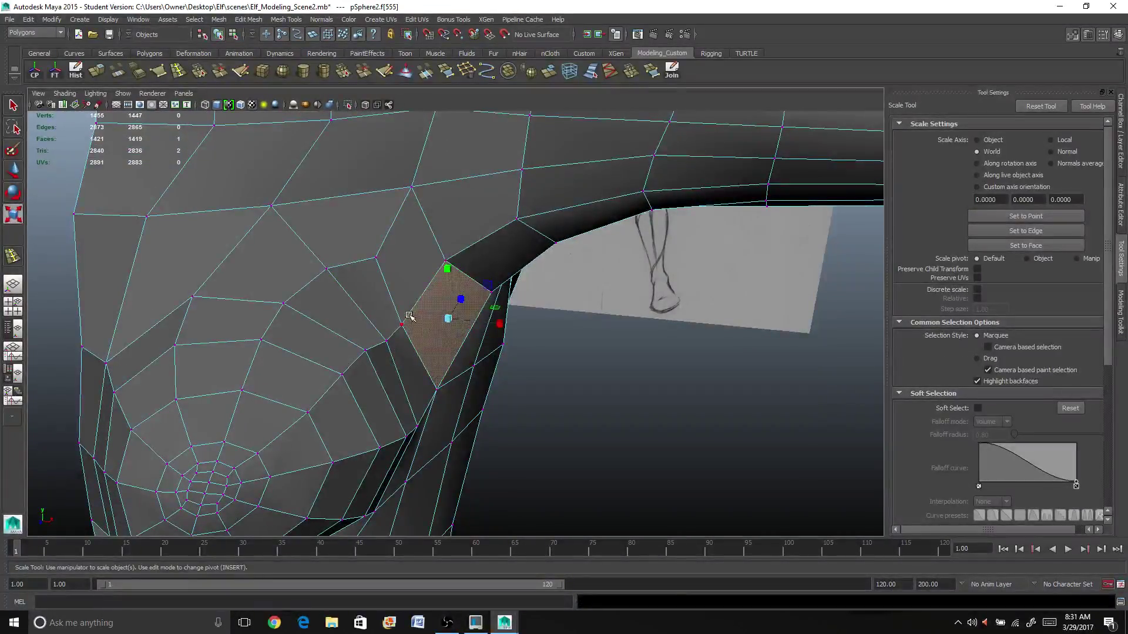
right_click(410, 309)
left_click(411, 282)
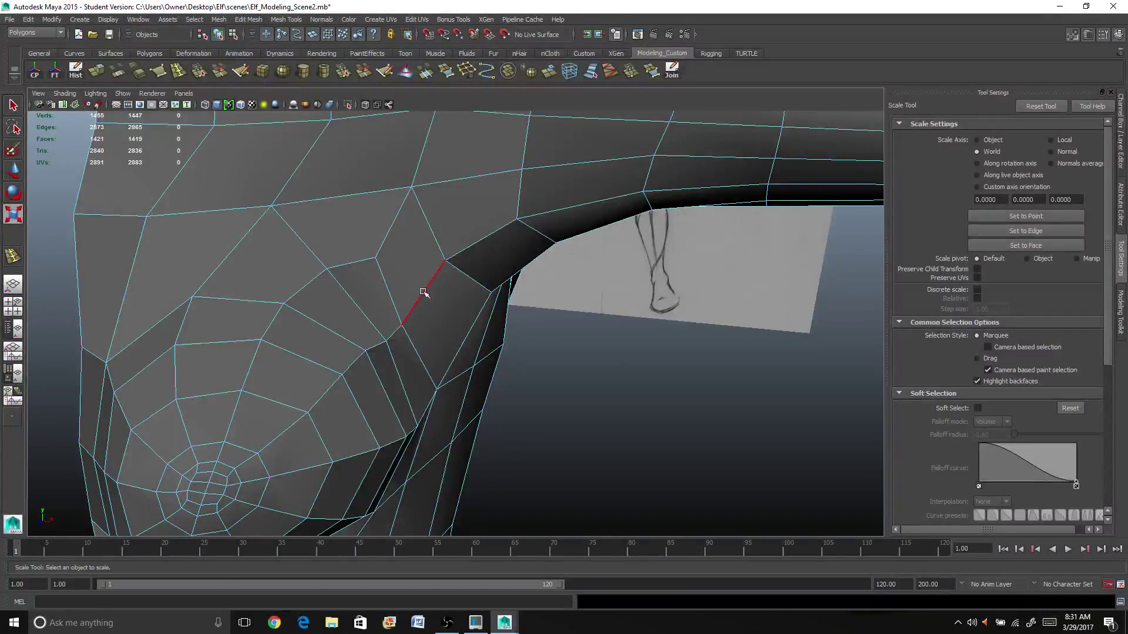
left_click(410, 325)
key("f")
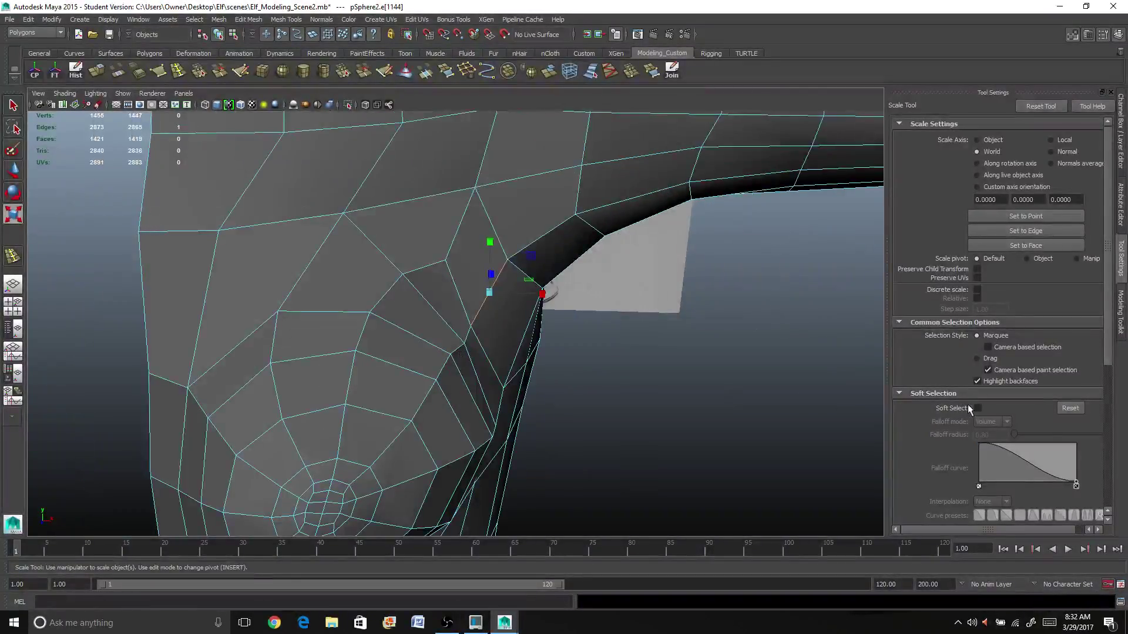
left_click(977, 409)
key("w")
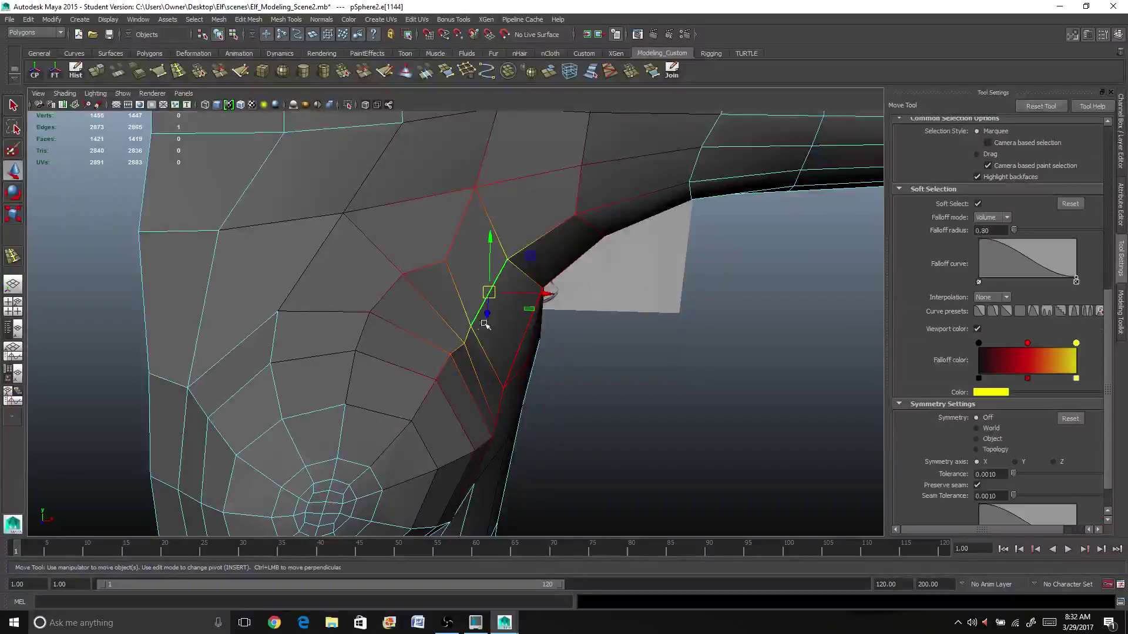
left_click_drag(476, 313, 559, 308, "alt")
left_click_drag(559, 308, 372, 393, "alt")
Turn off Soft Select and raise the single vertex where the breast's upper outer edge meets the chest
right_click_drag(344, 325, 327, 323)
left_click(340, 331)
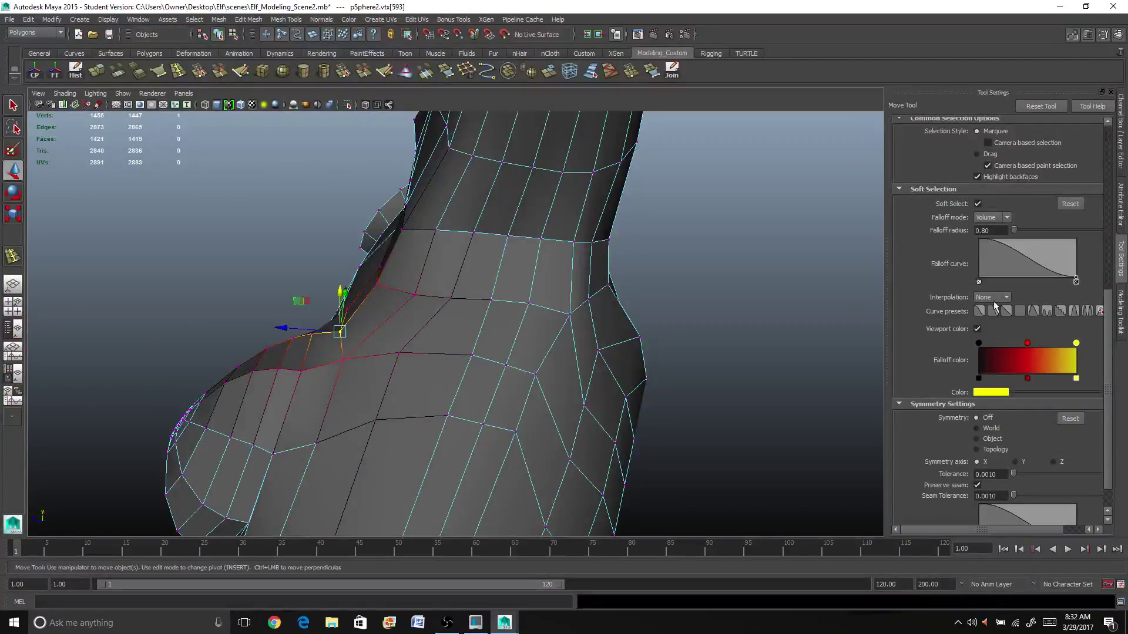
left_click(978, 204)
left_click_drag(325, 343, 320, 329, "alt")
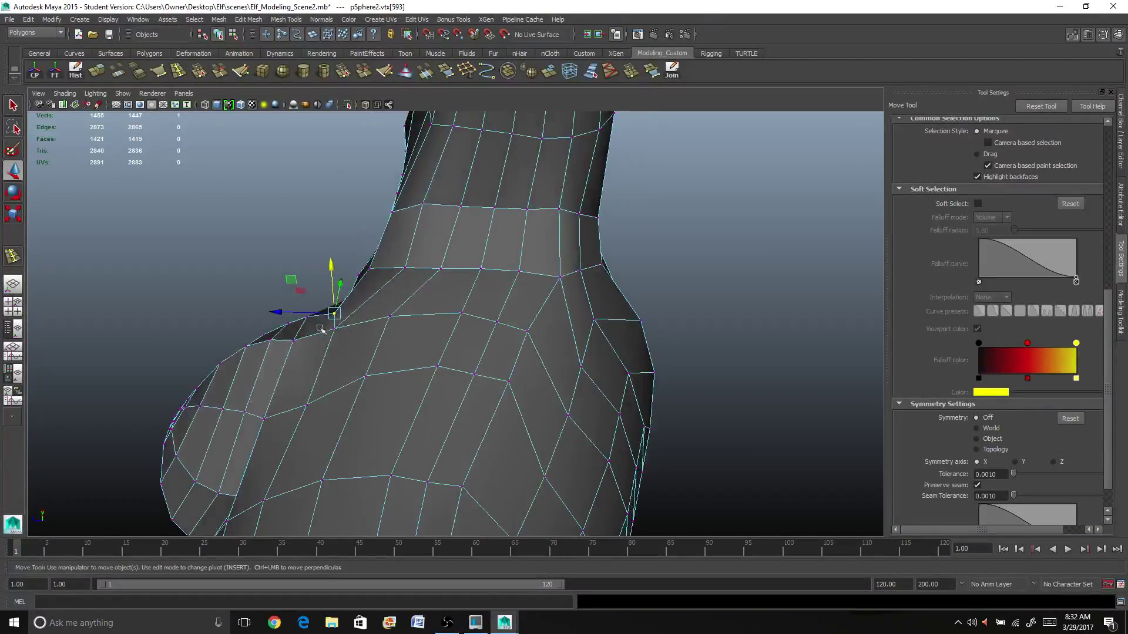
left_click_drag(332, 271, 332, 269)
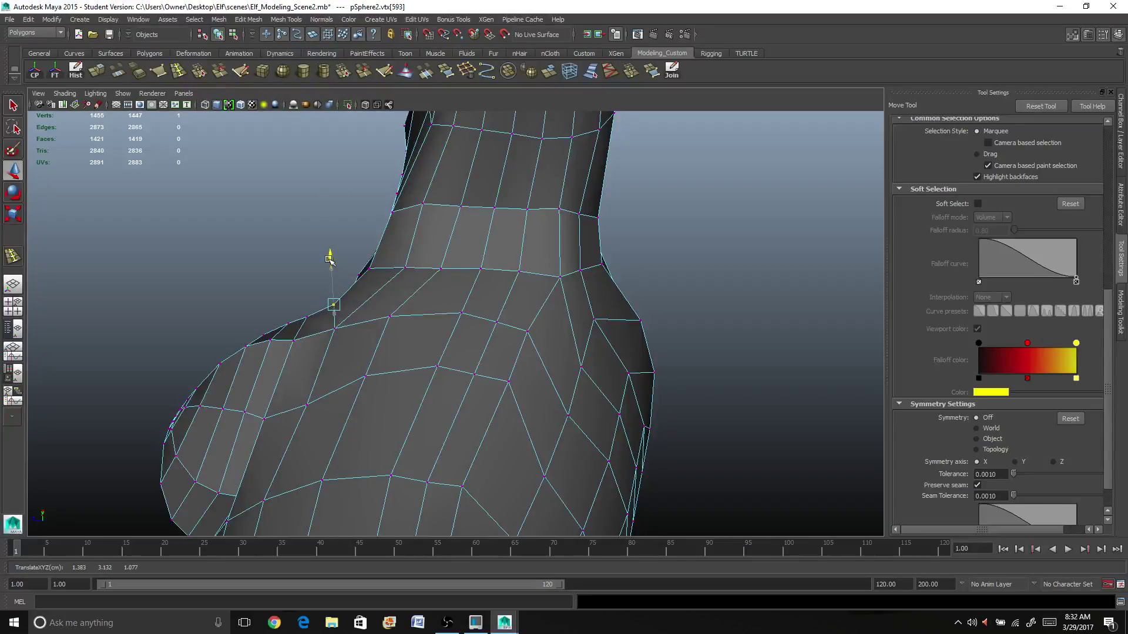
Adjust the vertex above the breast's outer edge and the next one towards the shoulder along the depth axis
left_click_drag(313, 342, 310, 317, "alt")
left_click(449, 318)
left_click(412, 351)
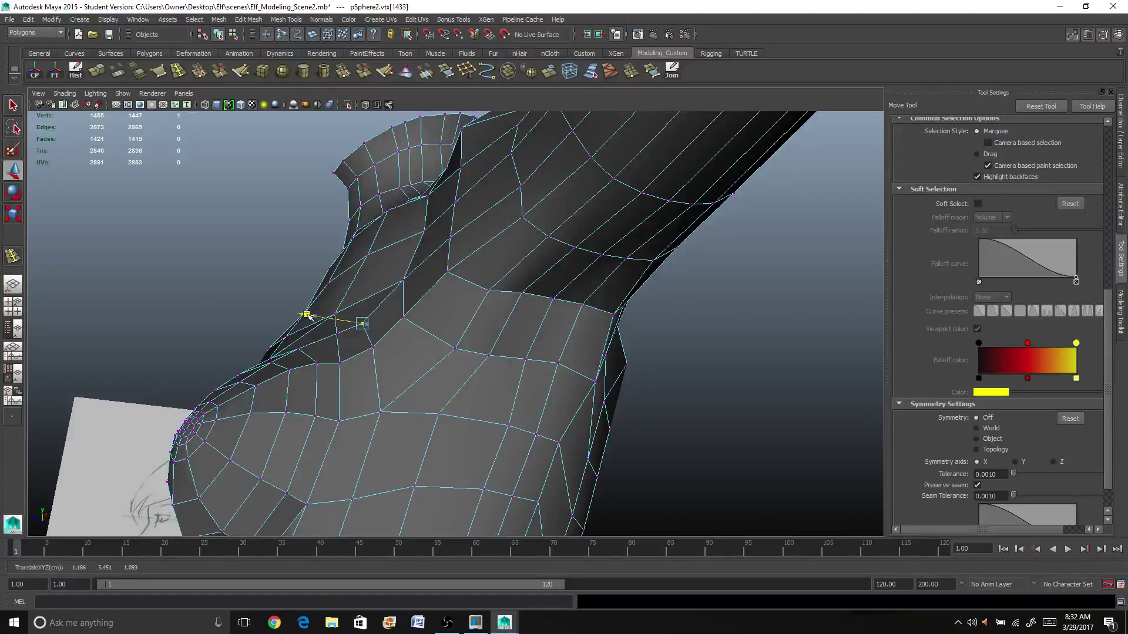
left_click(404, 280)
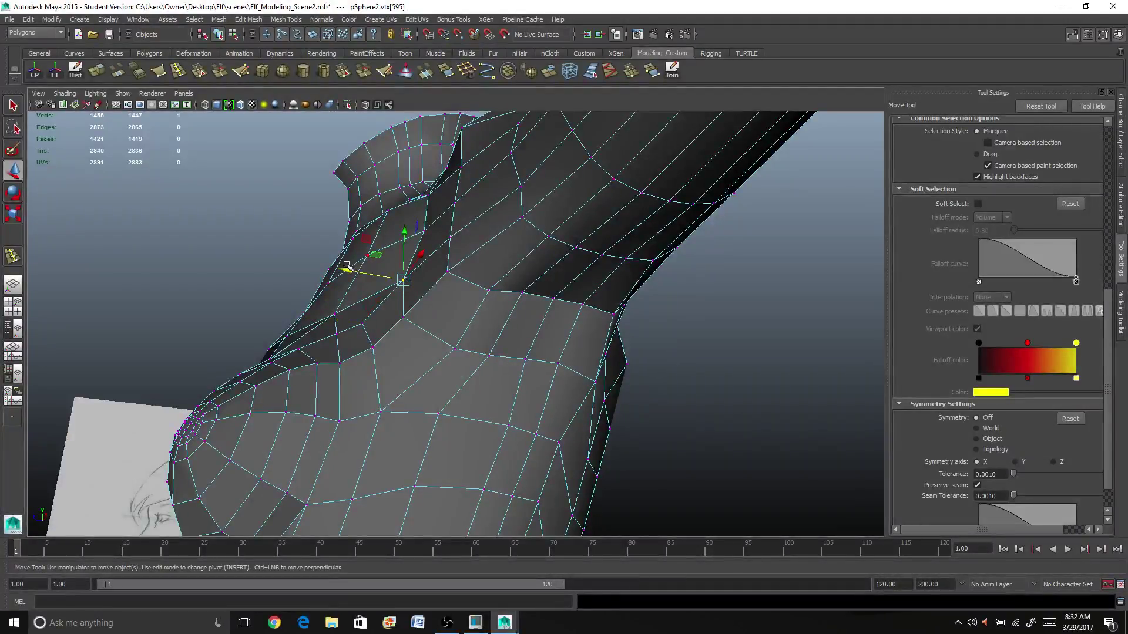
mouse_move(346, 267)
left_mouse_down()
mouse_move(336, 269)
mouse_move(343, 276)
left_mouse_up()
left_click_drag(352, 276, 474, 310, "alt")
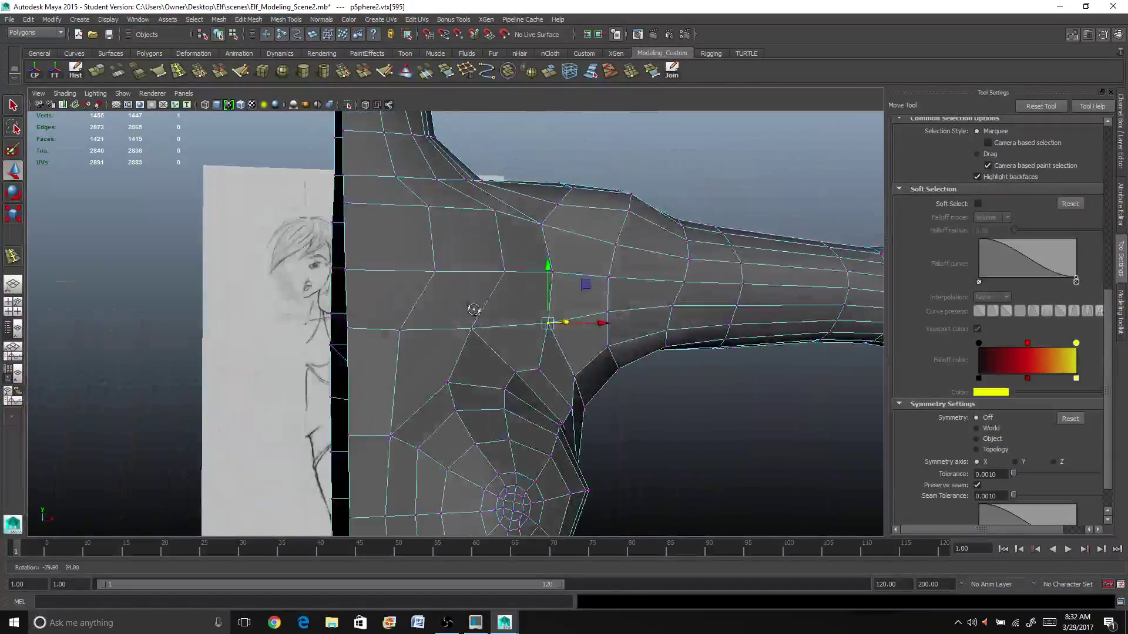
Move the vertex between the upper breast and the shoulder inward towards the centre line and slightly up
left_click_drag(511, 353, 540, 367, "alt")
left_click(547, 374)
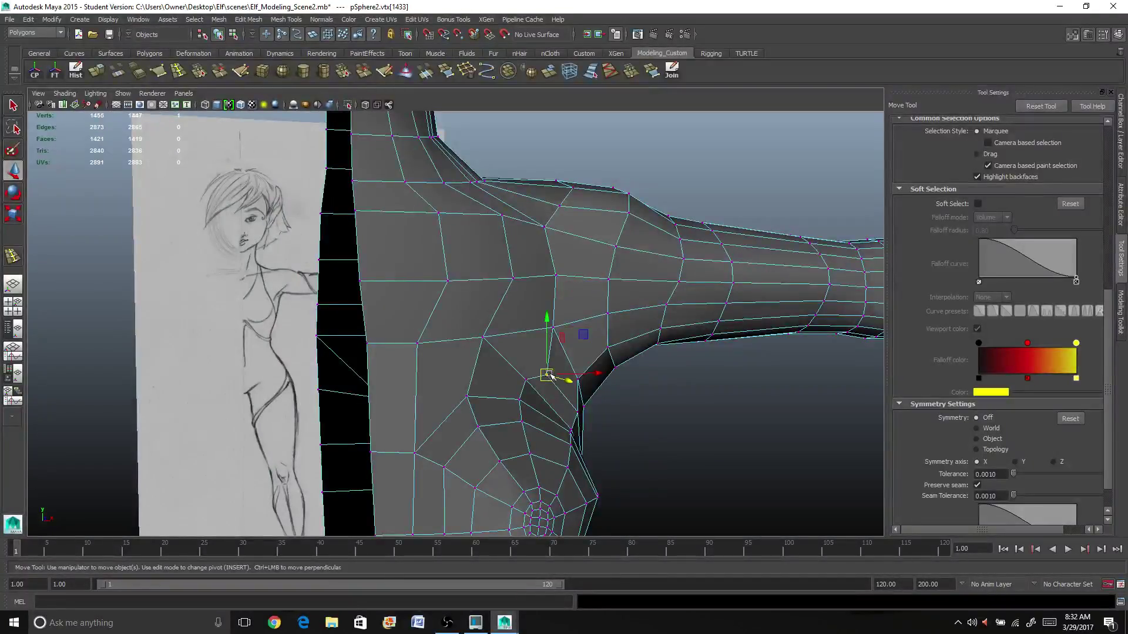
left_click_drag(608, 379, 601, 376)
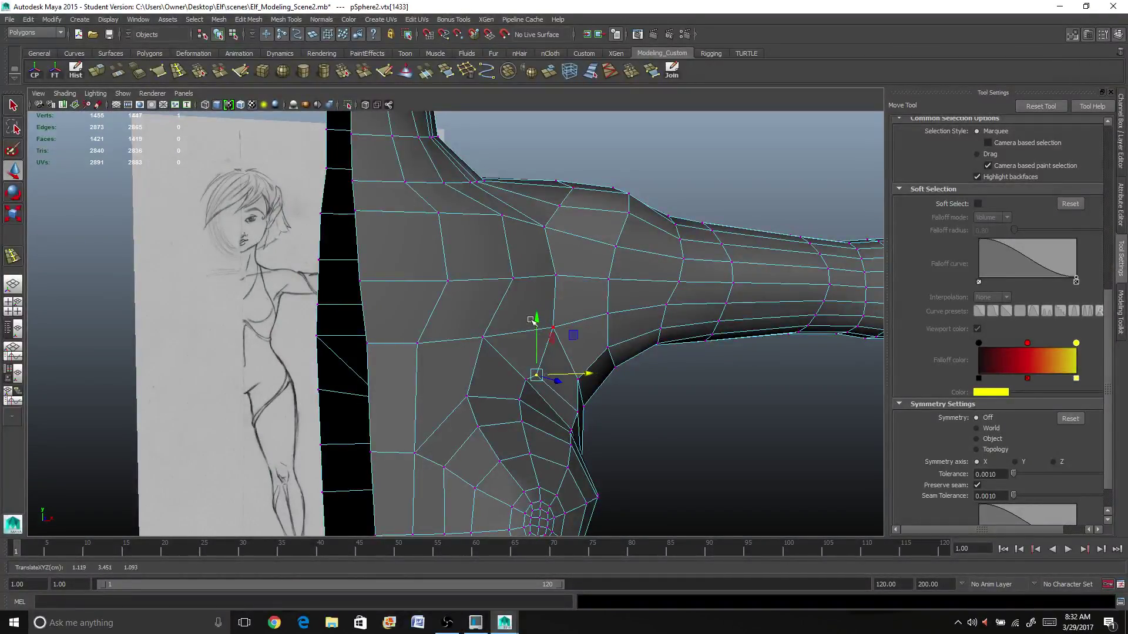
mouse_move(533, 307)
left_mouse_down("alt")
mouse_move(529, 328)
mouse_move(431, 323)
mouse_move(485, 330)
mouse_move(580, 382)
left_mouse_up("alt")
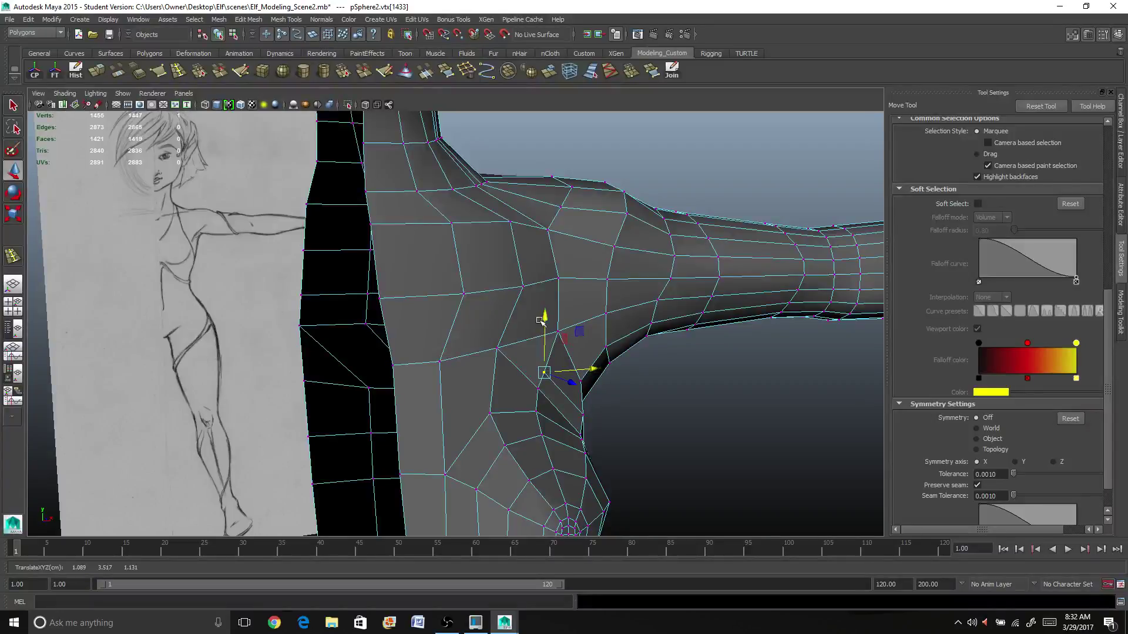
Raise the vertex at the breast's upper outer edge and pull it forward along the depth axis
left_click_drag(545, 317, 437, 328, "alt")
left_click(350, 350)
left_click_drag(351, 351, 351, 293)
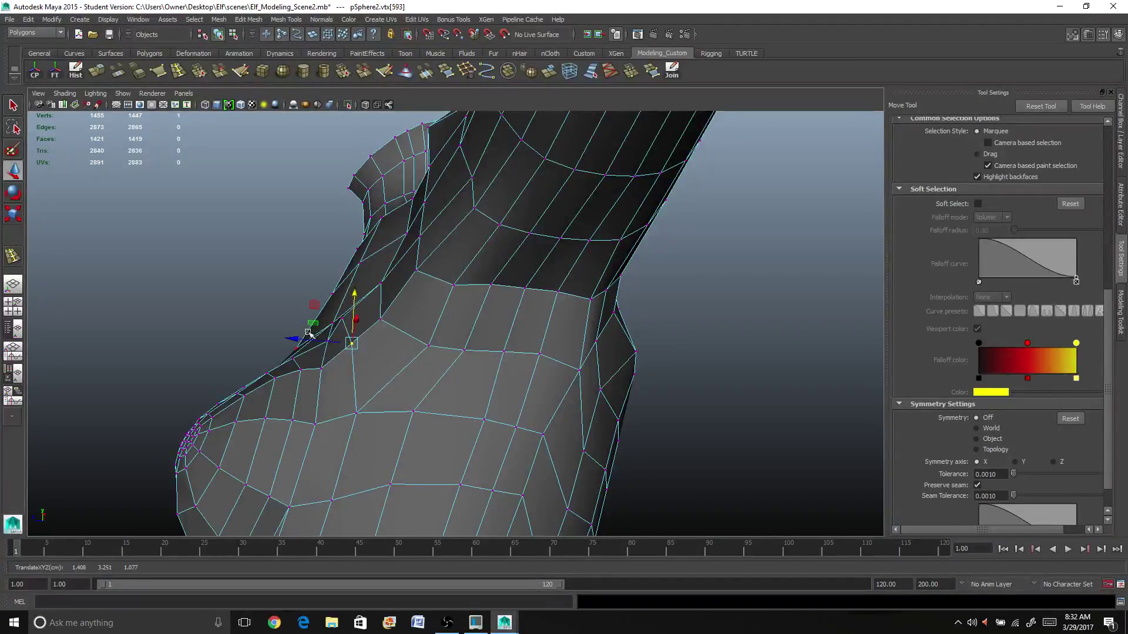
left_click_drag(296, 335, 289, 336)
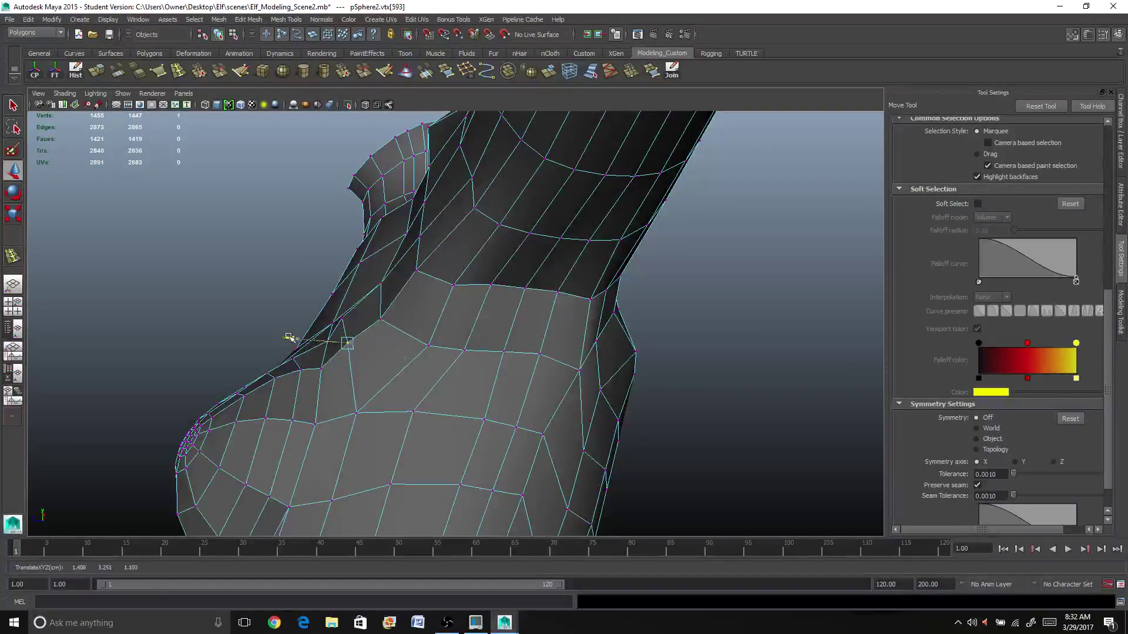
Reposition the neighbouring vertex on the armpit side of the breast in height, width and depth
left_click(380, 324)
left_click_drag(380, 268, 463, 325)
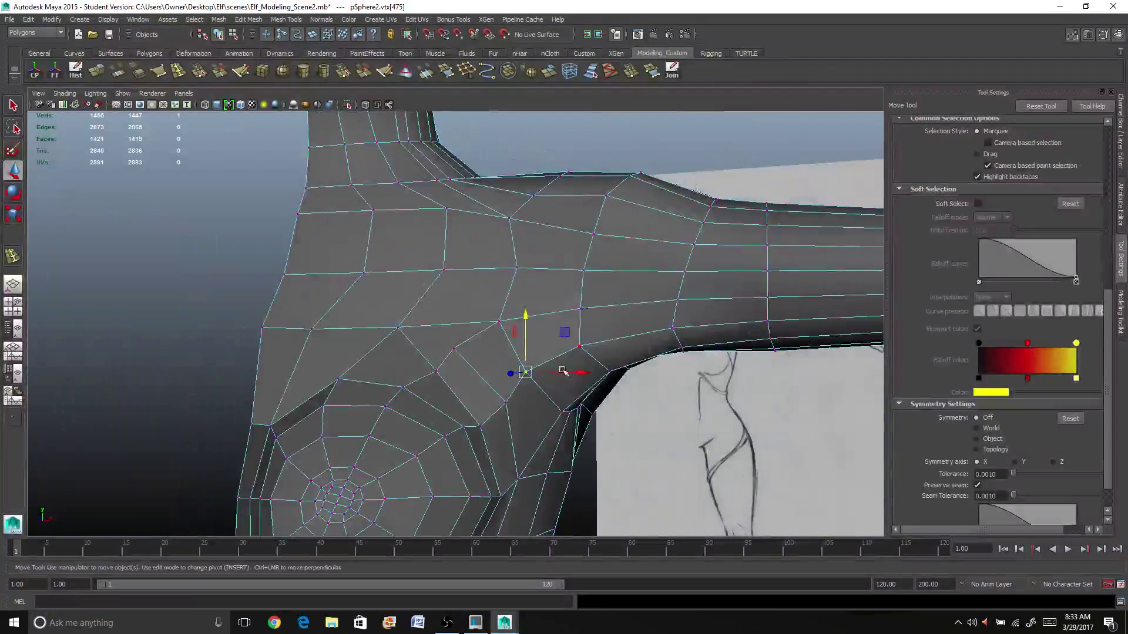
left_click_drag(578, 370, 411, 405)
left_click_drag(338, 401, 327, 403)
left_click_drag(328, 404, 381, 244, "alt")
Examine the chest and armpit in smooth preview, then restore the unsmoothed display
right_click_drag(377, 212, 396, 206)
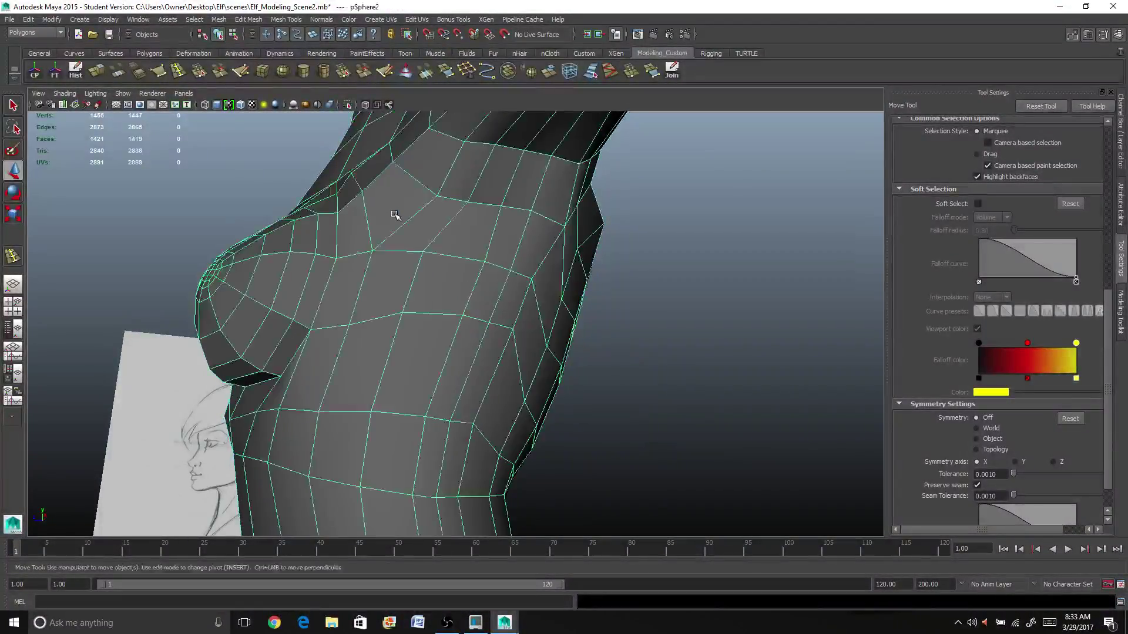
middle_click_drag(393, 214, 387, 341, "alt")
mouse_move(388, 341)
left_mouse_down("alt")
mouse_move(512, 331)
mouse_move(353, 377)
mouse_move(506, 255)
mouse_move(386, 409)
left_mouse_up("alt")
key("3")
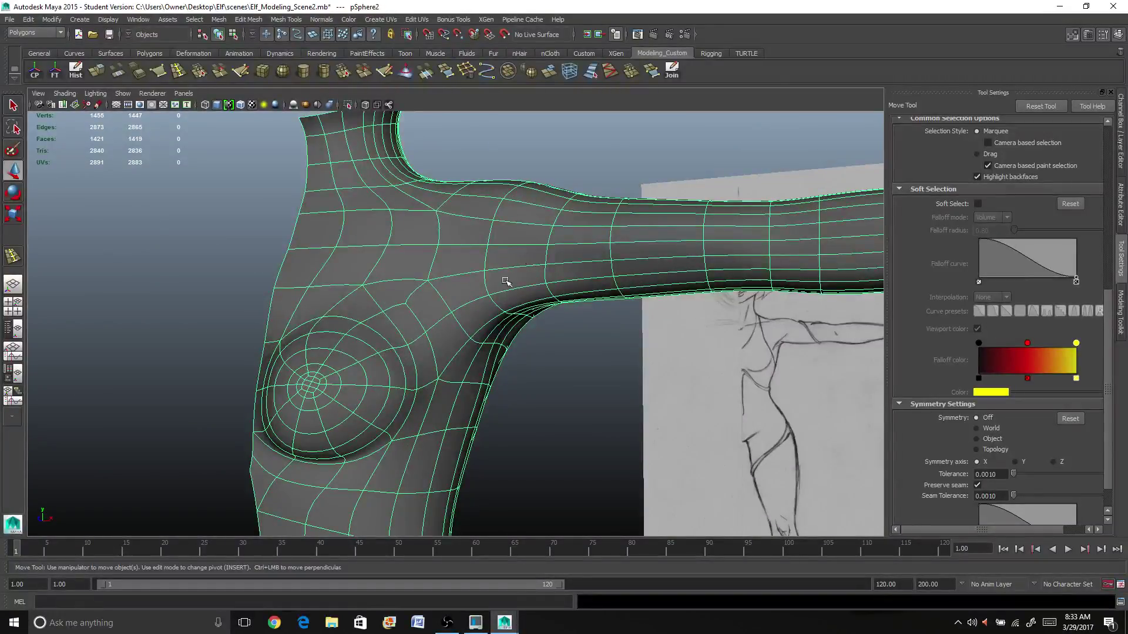
mouse_move(506, 281)
left_mouse_down("alt")
mouse_move(390, 297)
mouse_move(420, 289)
left_mouse_up("alt")
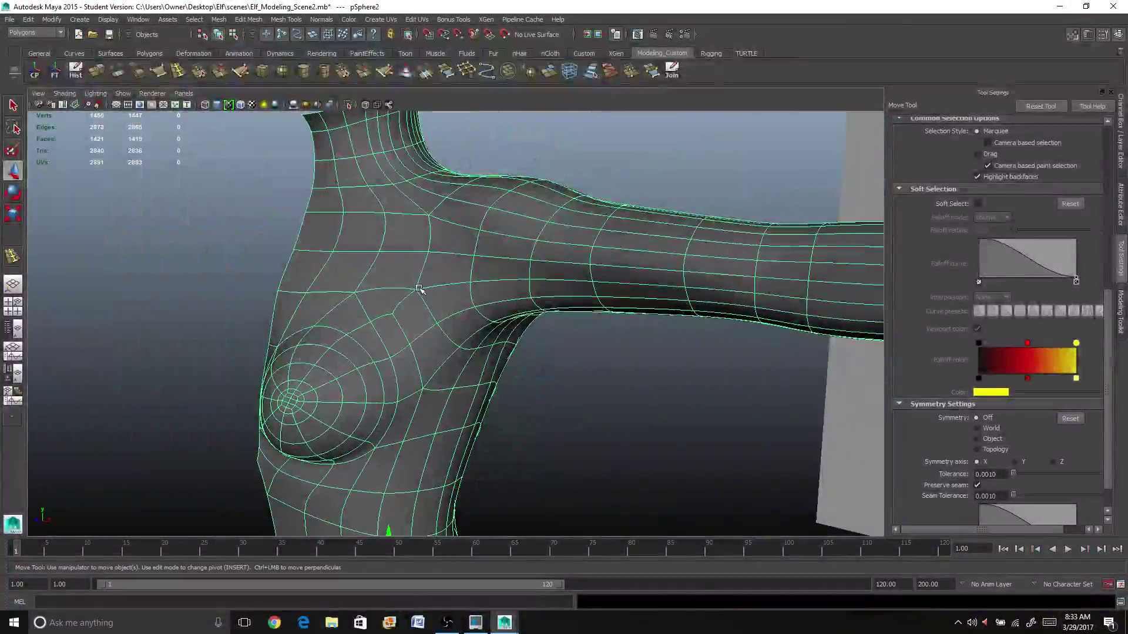
key("1")
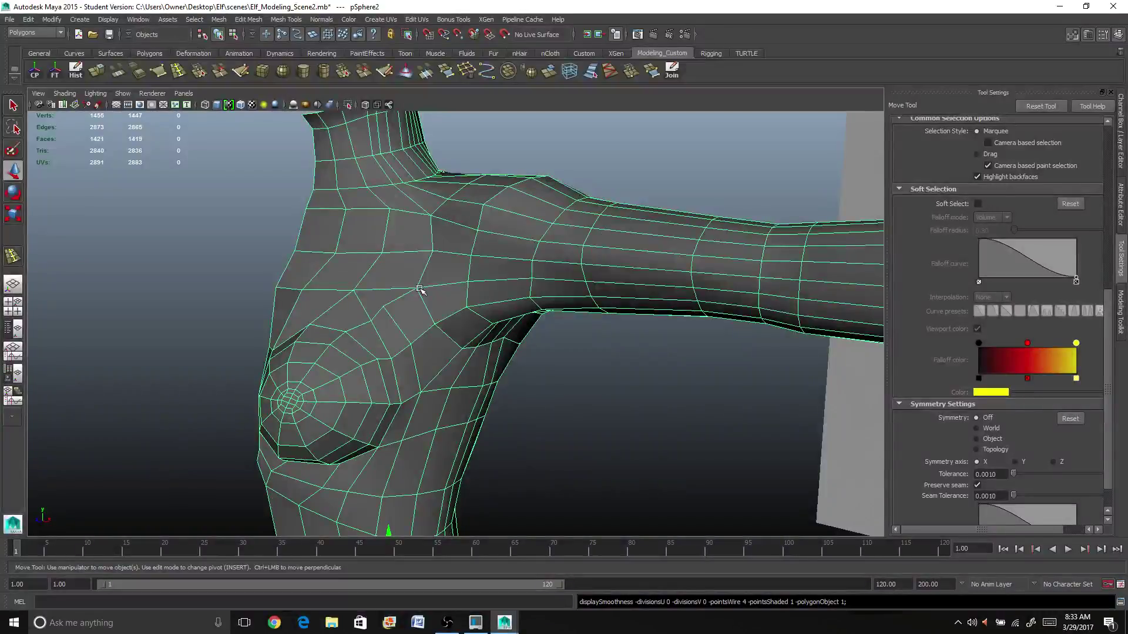
Fine-tune the height and sideways position of the vertex between the upper breast and the front of the shoulder
mouse_move(420, 289)
left_mouse_down("alt")
mouse_move(470, 306)
mouse_move(458, 297)
mouse_move(495, 292)
mouse_move(472, 287)
mouse_move(449, 307)
left_mouse_up("alt")
right_click(439, 309)
left_click(395, 309)
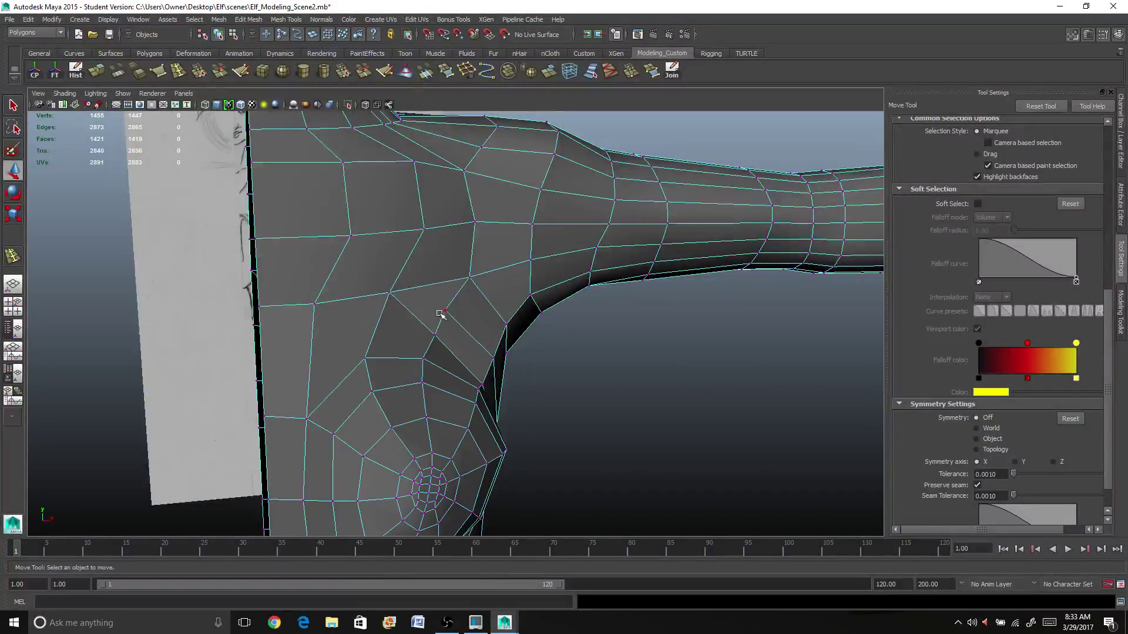
left_click(444, 312)
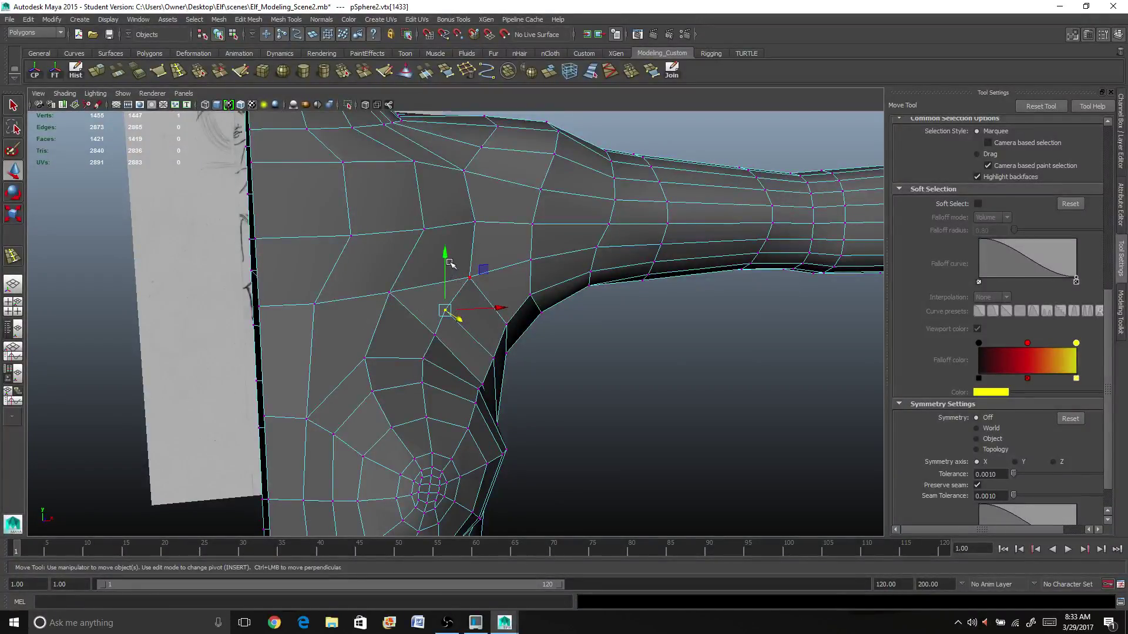
left_click_drag(452, 262, 450, 267)
mouse_move(495, 310)
left_mouse_down()
mouse_move(505, 313)
mouse_move(464, 326)
mouse_move(405, 314)
mouse_move(423, 306)
mouse_move(382, 329)
mouse_move(353, 318)
left_mouse_up()
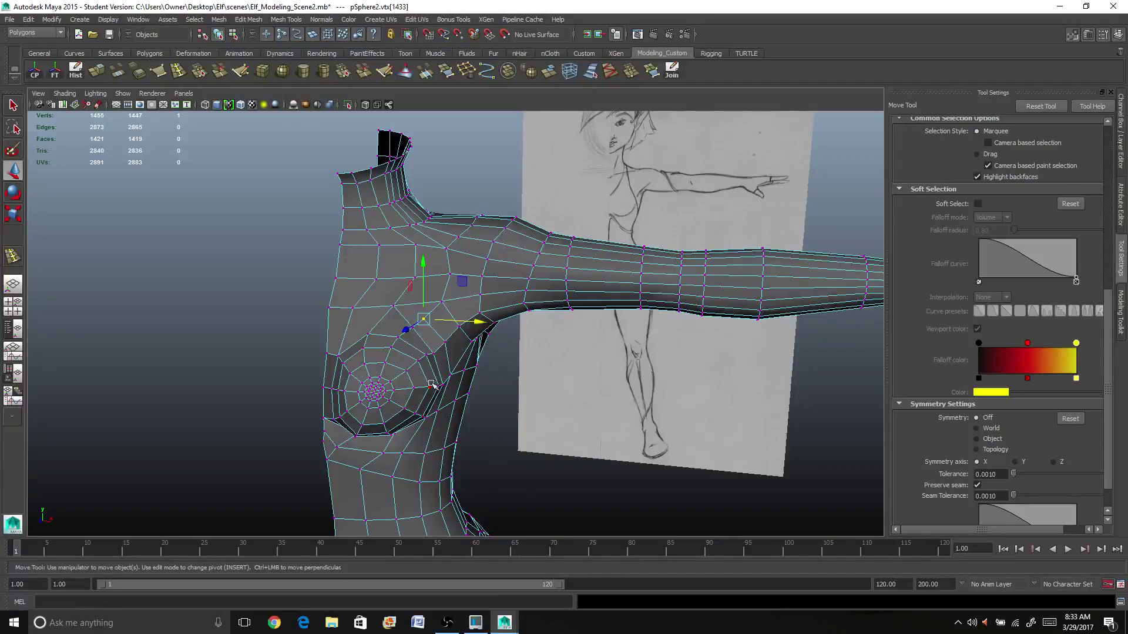
left_click_drag(432, 384, 422, 410, "alt")
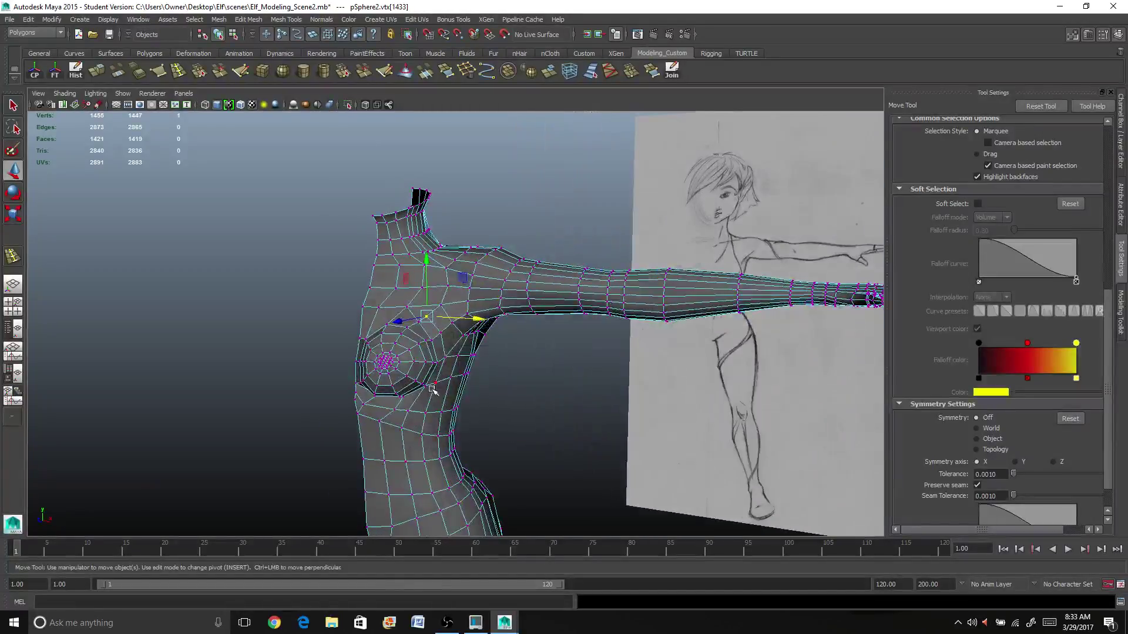
Return the half-body mesh to object mode and soften all its edges with Soften Edge
right_click_drag(432, 387, 459, 355)
left_click(459, 355)
scroll(459, 355, "down", 3)
scroll(458, 356, "up", 3)
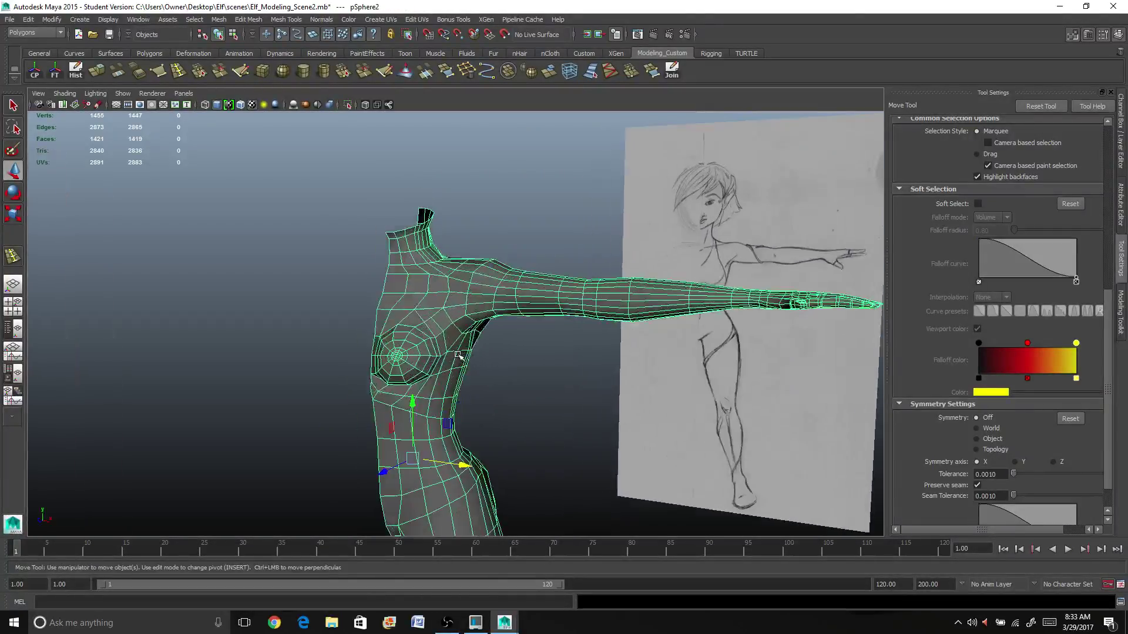
left_click(322, 19)
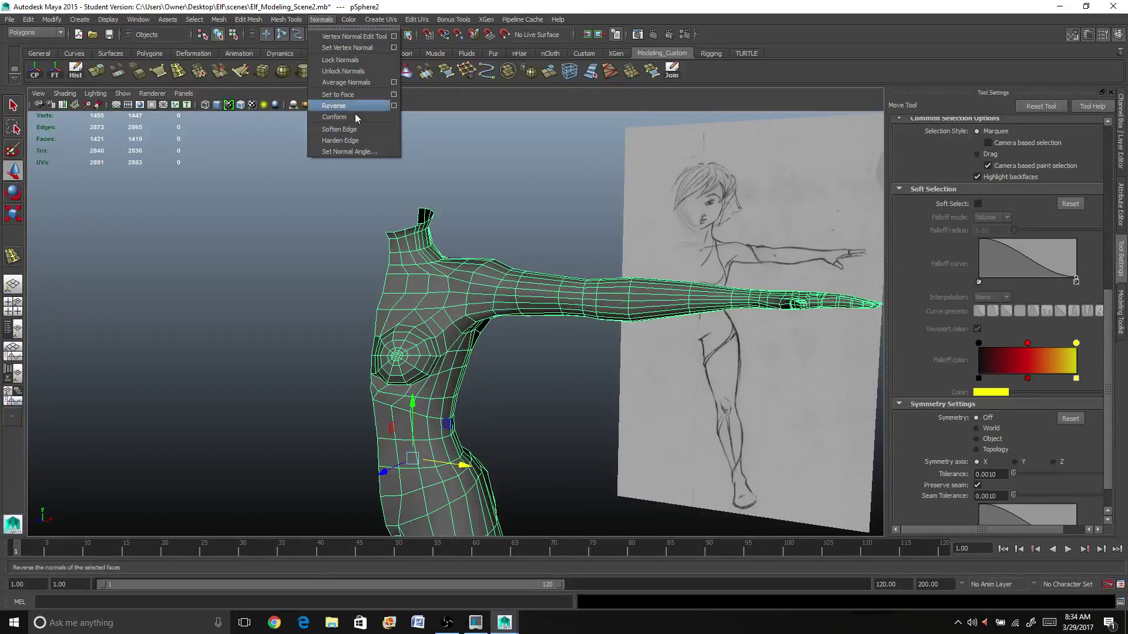
left_click(339, 128)
left_click(364, 308)
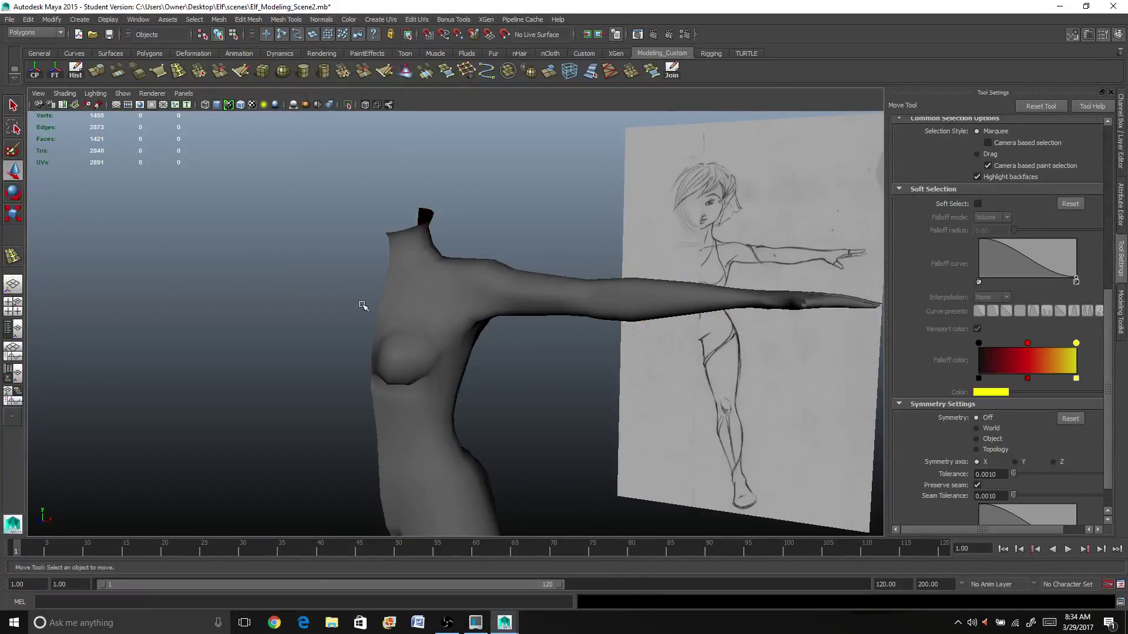
Select the breast and surrounding chest faces in face mode and apply Harden Edge to them
left_click_drag(563, 435, 681, 449, "alt")
scroll(635, 382, "down", 2)
left_click(507, 314)
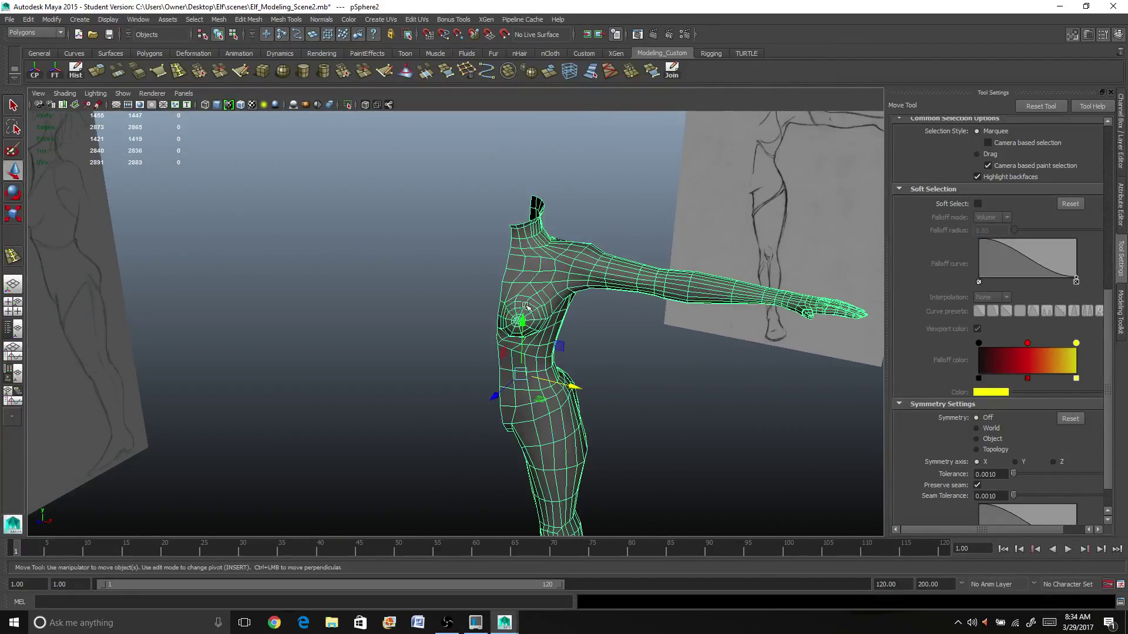
scroll(506, 315, "up", 3)
mouse_move(506, 315)
left_mouse_down("alt")
mouse_move(529, 306)
mouse_move(501, 306)
left_mouse_up("alt")
right_click_drag(502, 306, 500, 333)
left_click_drag(423, 252, 513, 373)
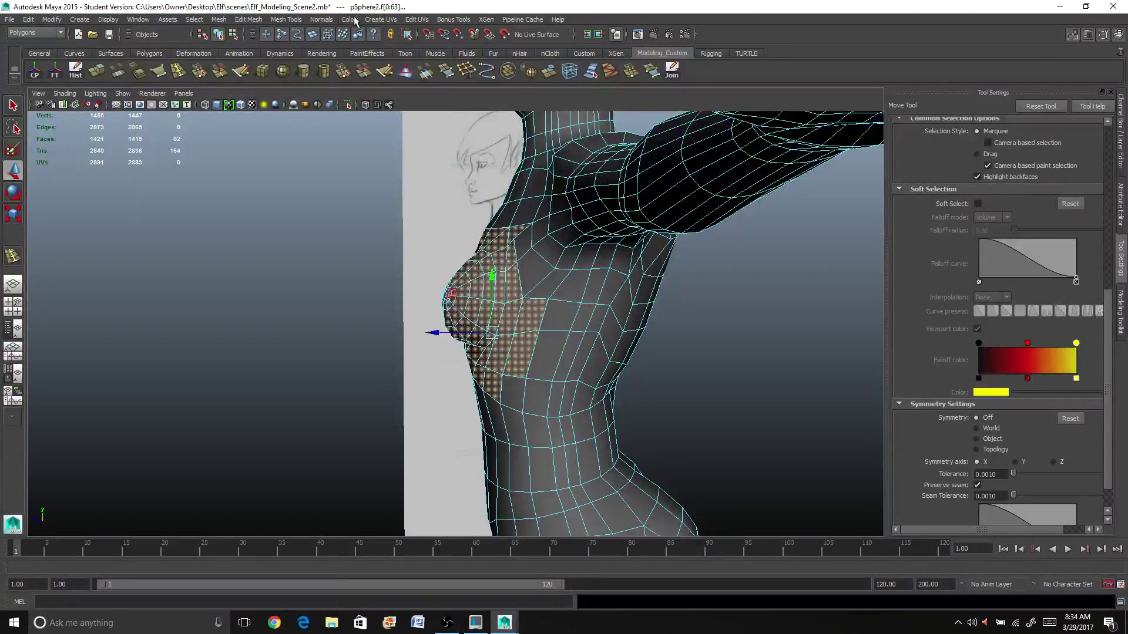
left_click(327, 19)
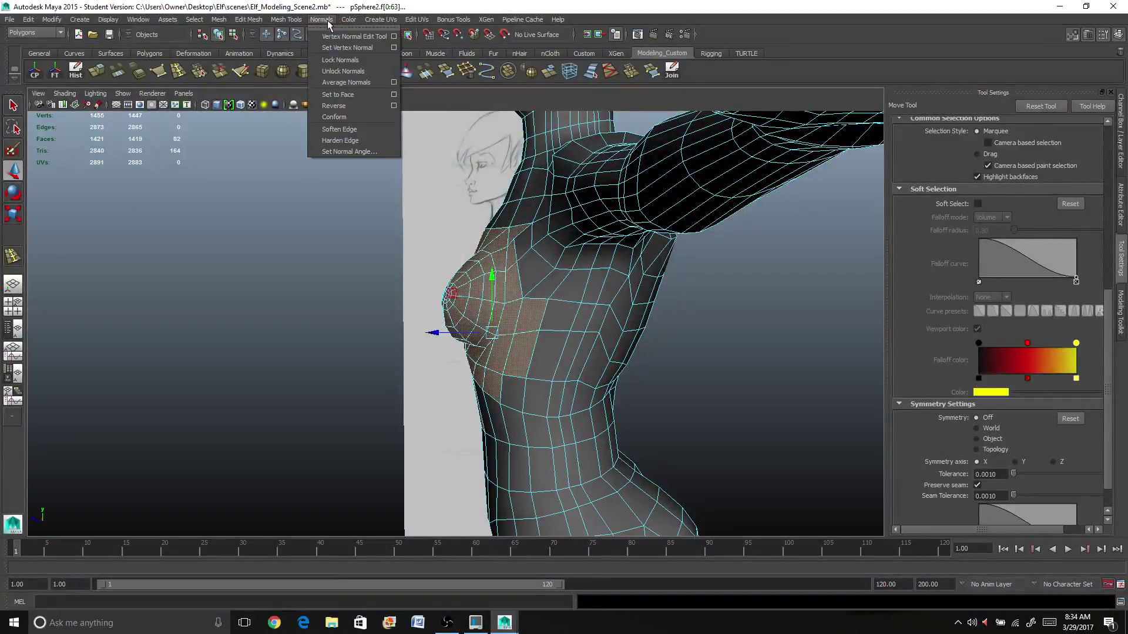
left_click(347, 139)
left_click(403, 372)
middle_click_drag(403, 373, 452, 5, "alt")
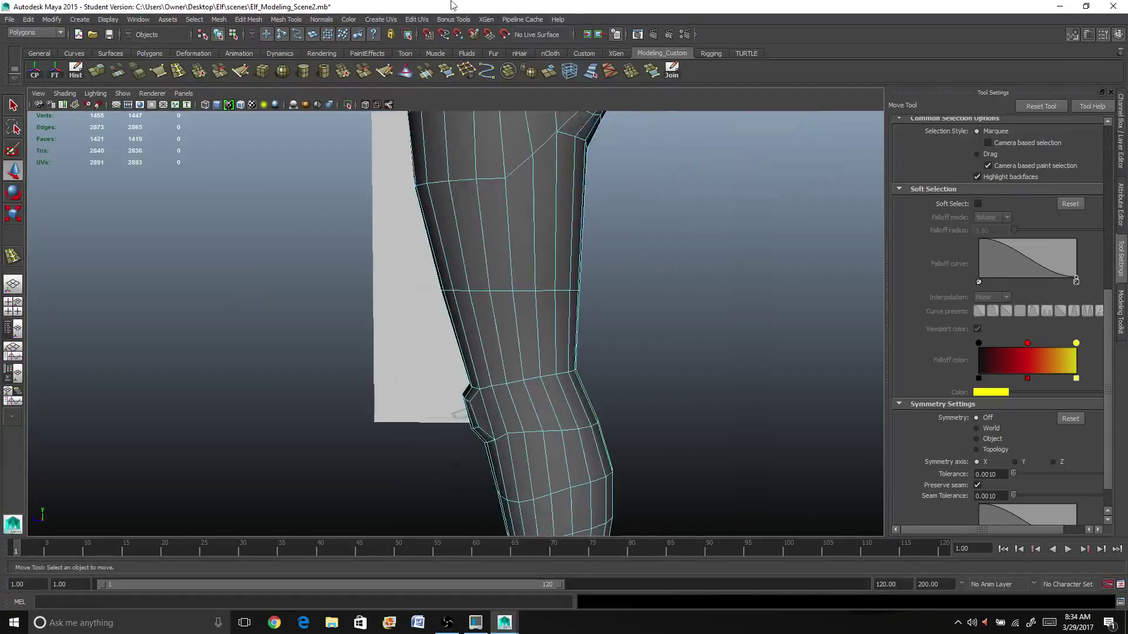
left_click_drag(433, 322, 511, 497)
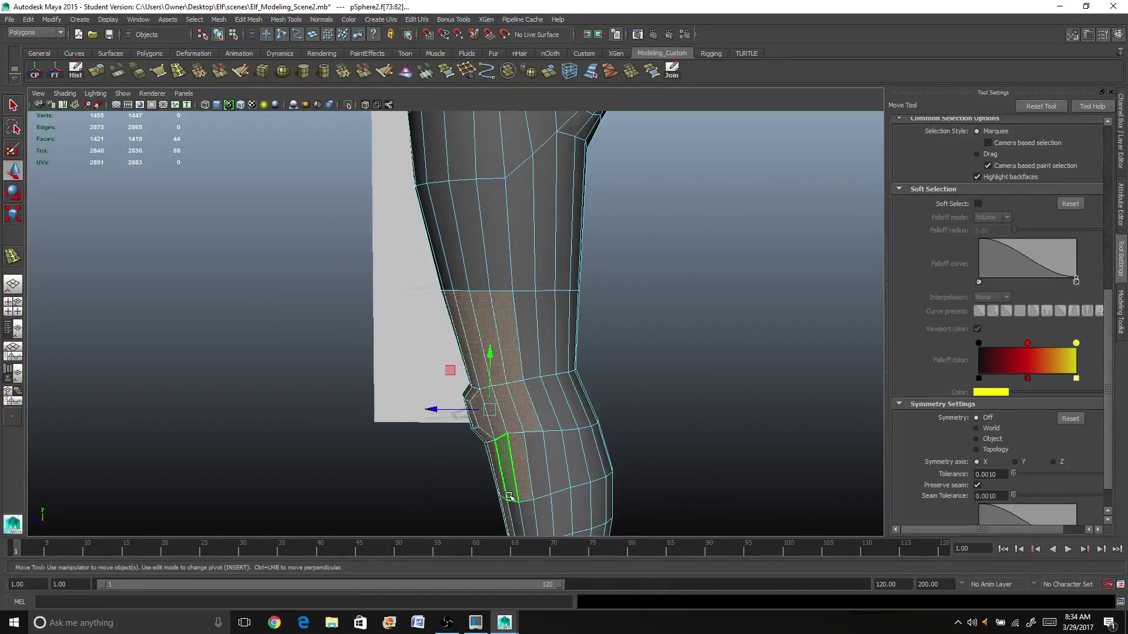
left_click(377, 461)
Return to object mode and mirror the half-body geometry in the -X direction, merging it with the original using merged vertices
left_click_drag(378, 460, 473, 514, "alt")
right_click_drag(391, 281, 444, 264)
left_click(403, 284)
left_click_drag(403, 284, 438, 344, "alt")
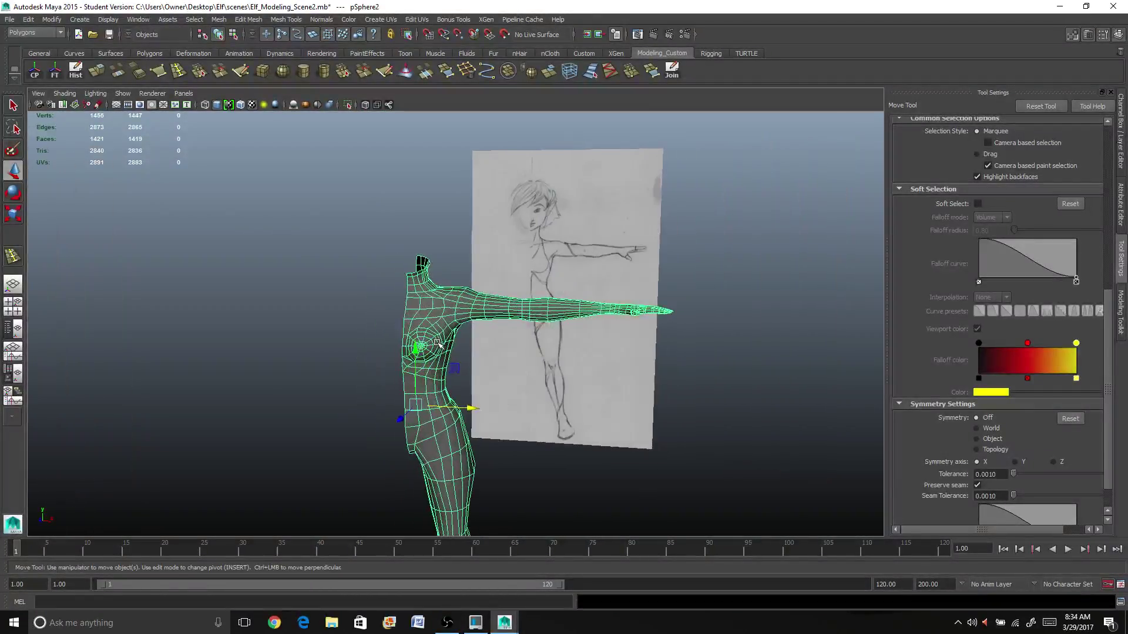
left_click(219, 20)
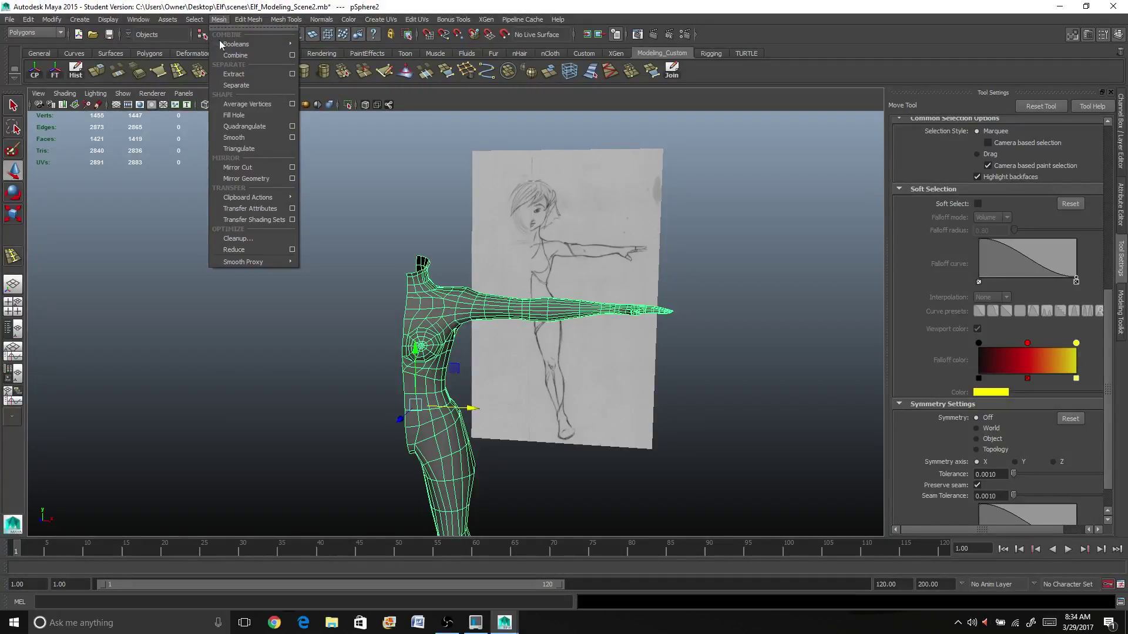
left_click(292, 178)
left_click(173, 211)
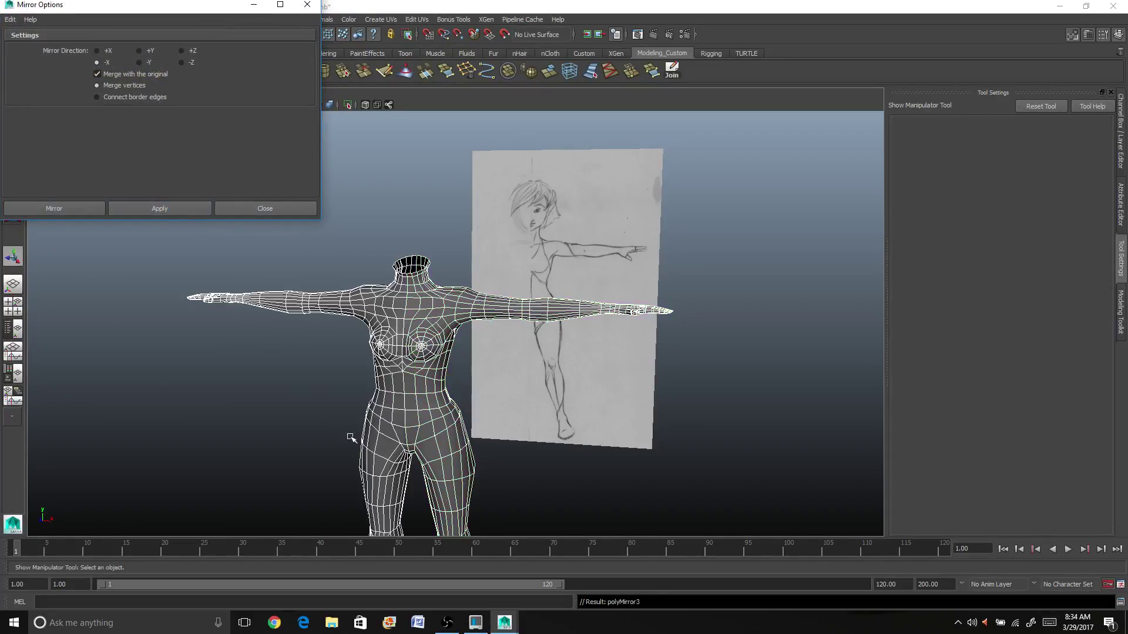
left_click(774, 518)
Soften the edges of the whole mirrored body to smooth the shading along the centre seam
scroll(738, 490, "down", 4)
scroll(697, 489, "up", 9)
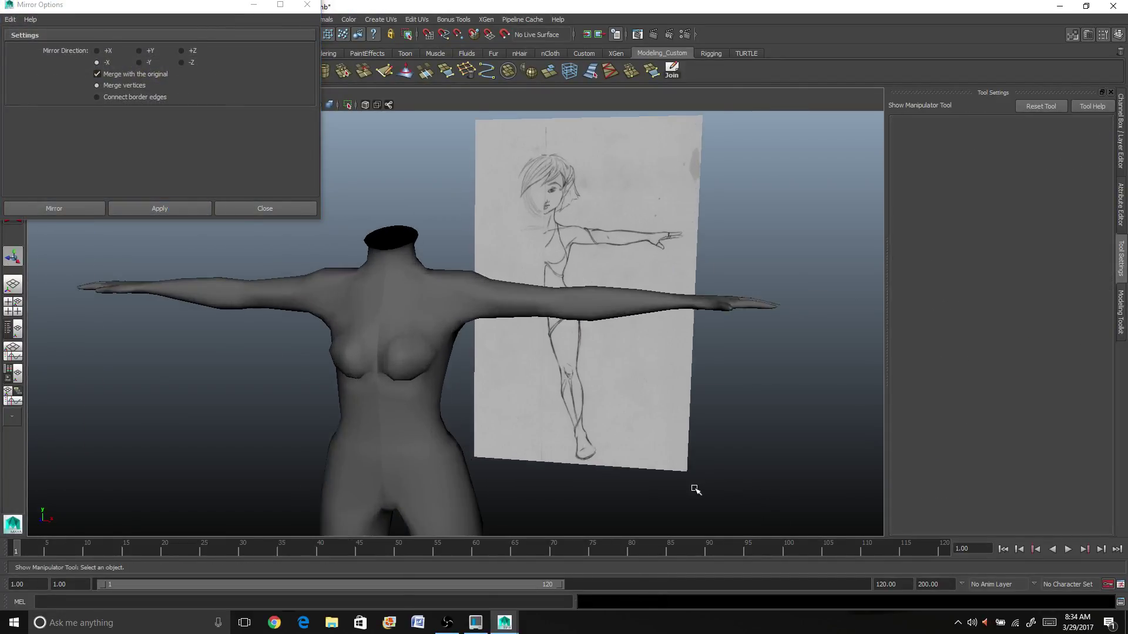
scroll(846, 403, "down", 6)
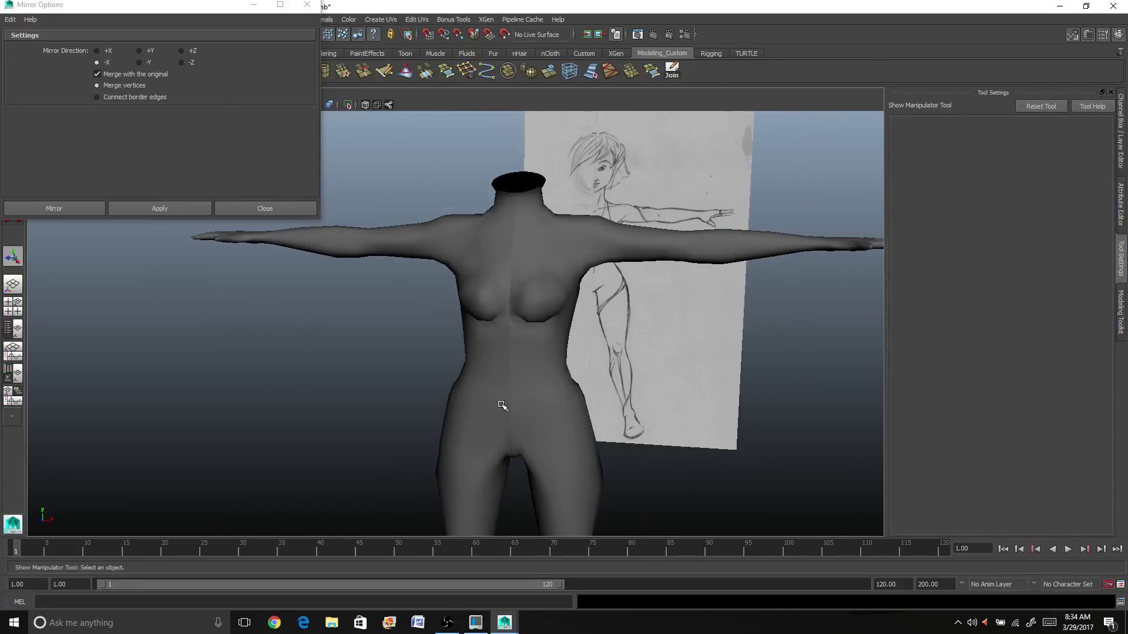
left_click(509, 244)
left_click(332, 21)
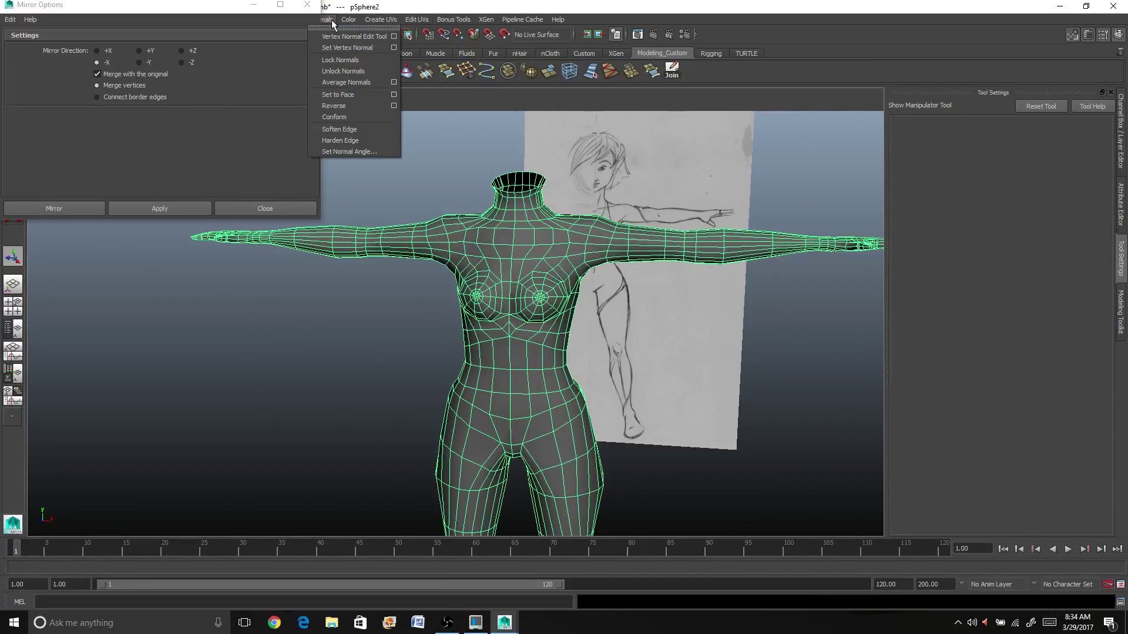
left_click(370, 131)
left_click(412, 374)
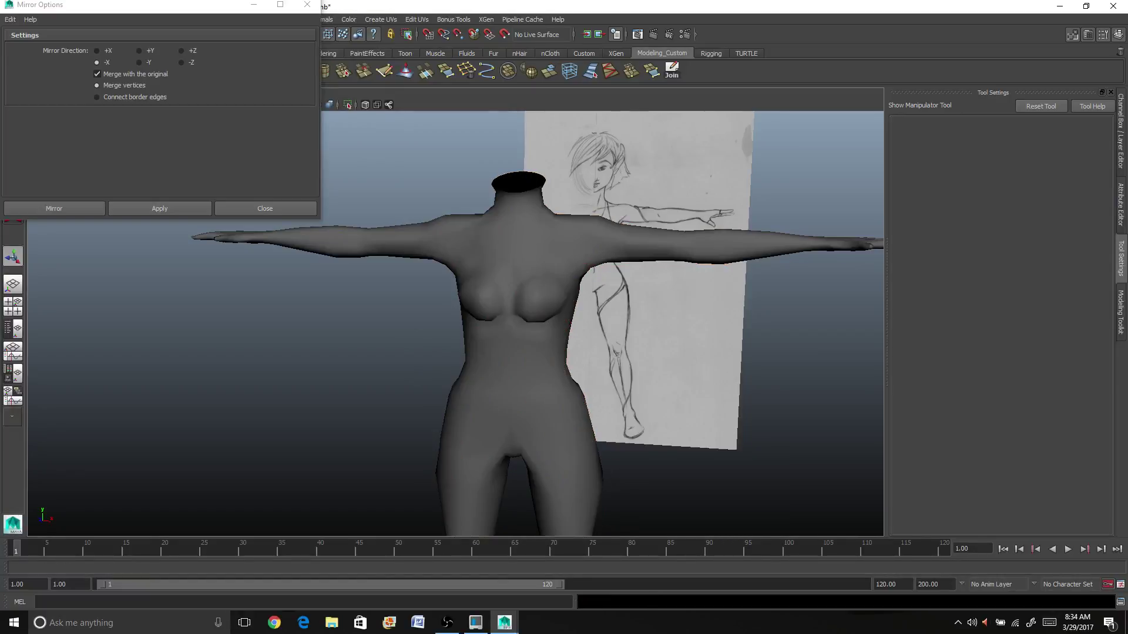
Close the mirror options and examine the complete body from an angle alongside both reference drawings
mouse_move(801, 423)
left_mouse_down("alt")
mouse_move(778, 433)
mouse_move(787, 355)
left_mouse_up("alt")
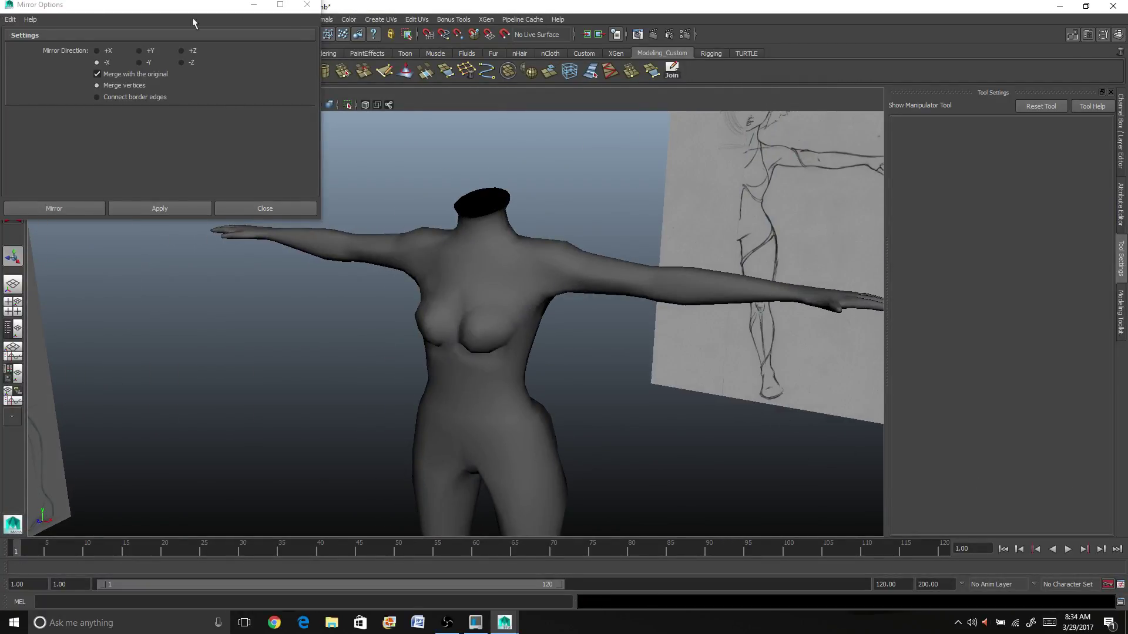
left_click(307, 5)
scroll(406, 237, "down", 5)
mouse_move(462, 382)
left_mouse_down("alt")
mouse_move(435, 368)
mouse_move(581, 375)
mouse_move(453, 370)
mouse_move(453, 323)
mouse_move(441, 318)
left_mouse_up("alt")
scroll(455, 370, "up", 2)
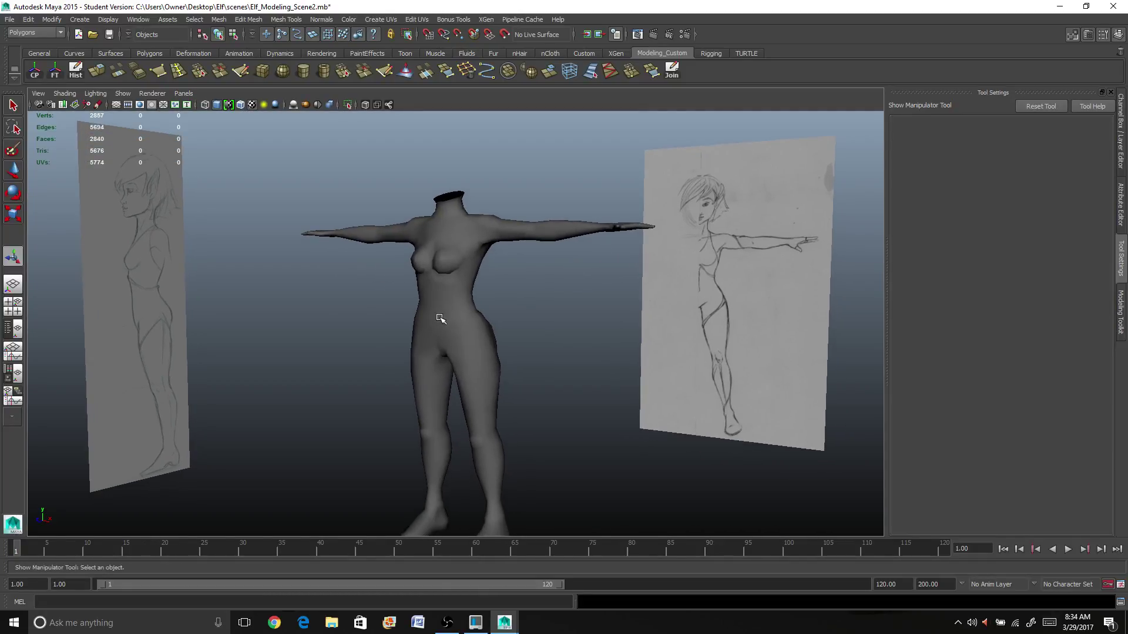